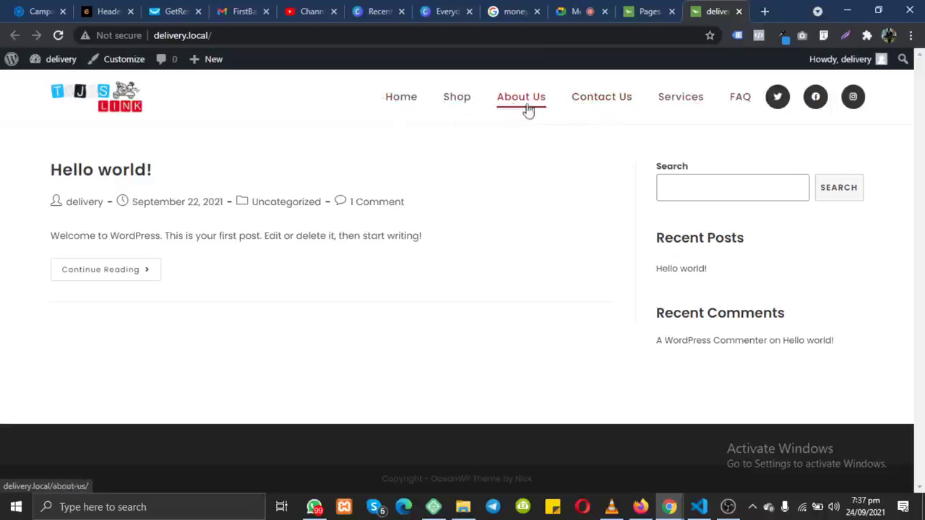
Step: Go to the site's Pages admin list and start a new page with Add New
{"action": "left_click", "coordinate": [643, 11]}
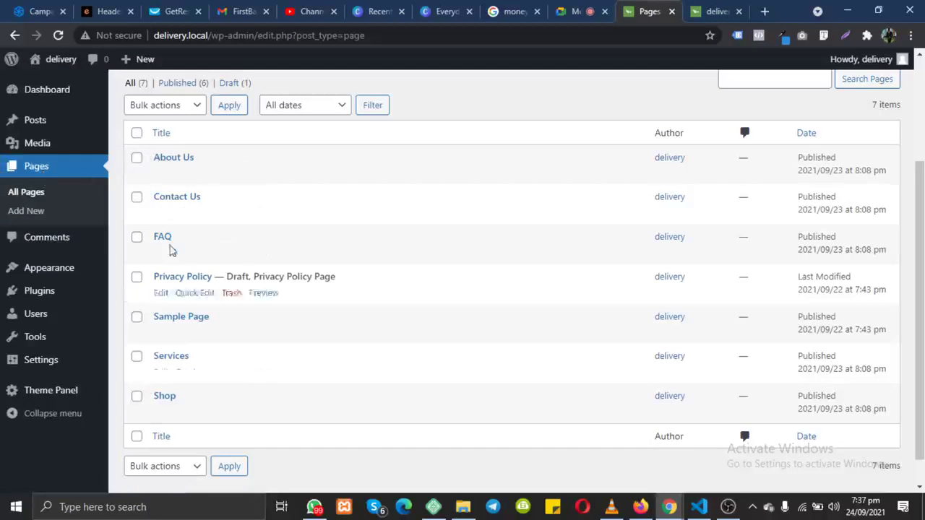
{"action": "scroll", "coordinate": [209, 176], "scroll_direction": "up", "scroll_amount": 3}
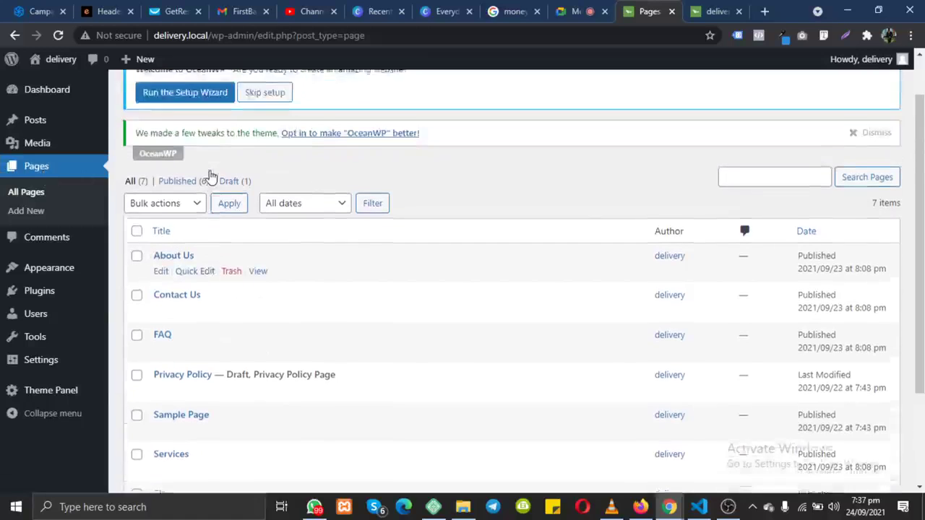
{"action": "left_click", "coordinate": [193, 90]}
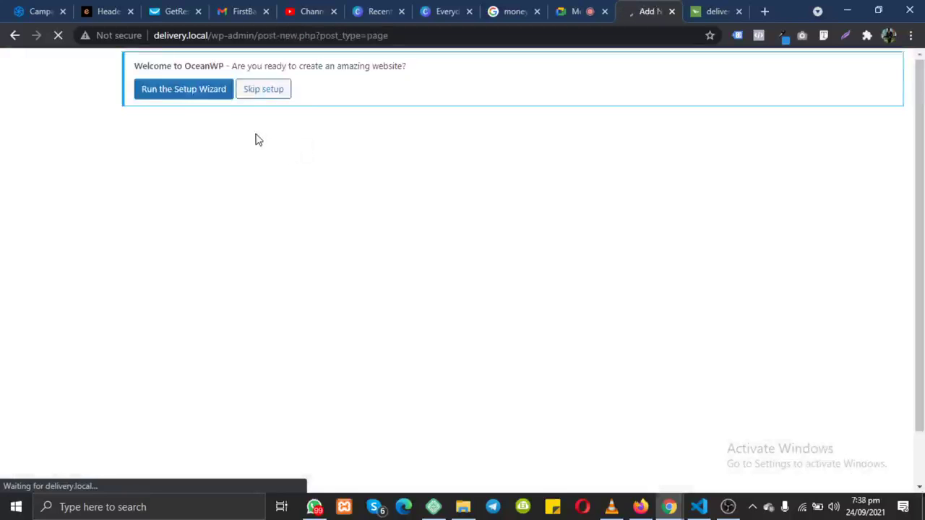
Step: Mute one participant for everyone in the Meet call, then return to the new WordPress page
{"action": "left_click", "coordinate": [571, 11]}
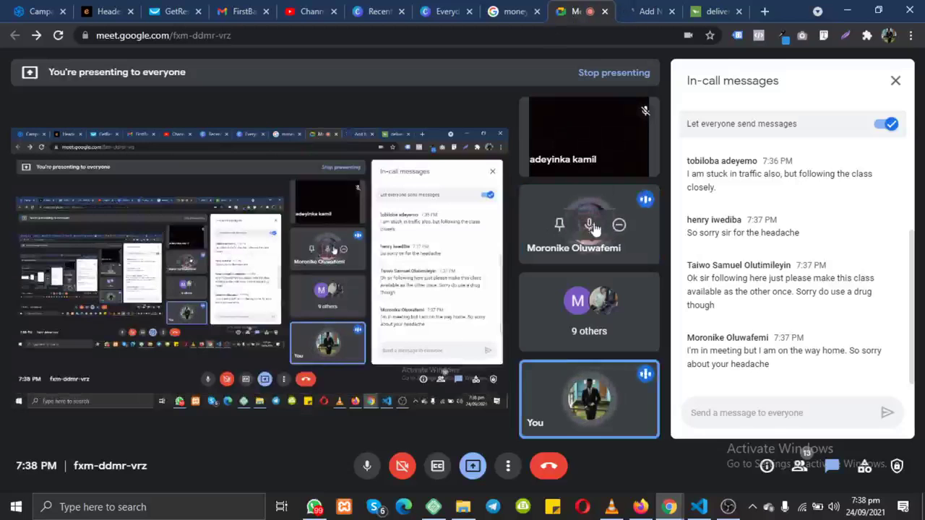
{"action": "left_click", "coordinate": [589, 224]}
{"action": "left_click", "coordinate": [543, 302]}
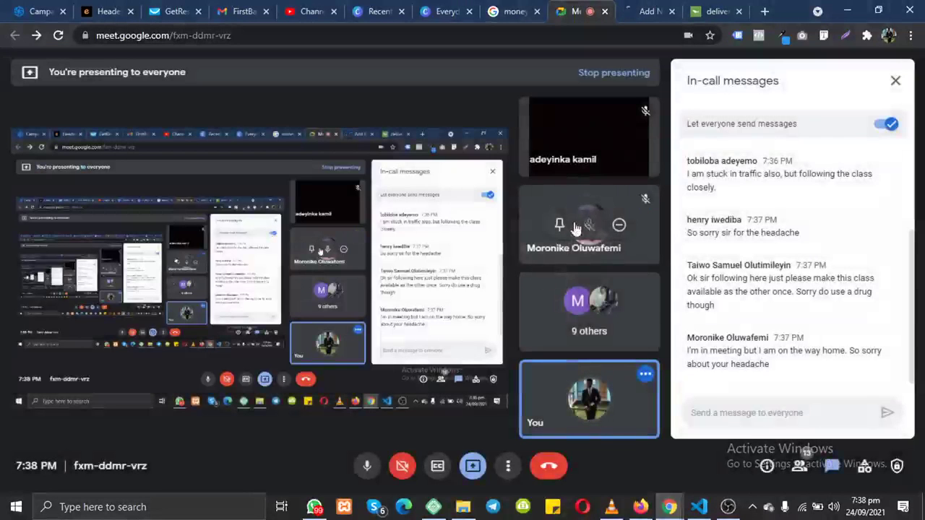
{"action": "left_click", "coordinate": [647, 11]}
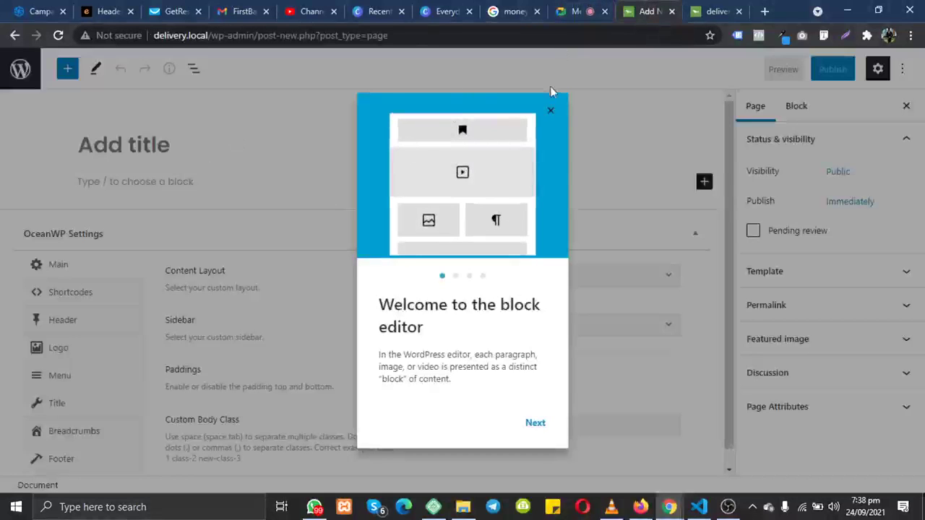
Step: Dismiss the block editor welcome tour and title the new page 'Home'
{"action": "left_click", "coordinate": [551, 111]}
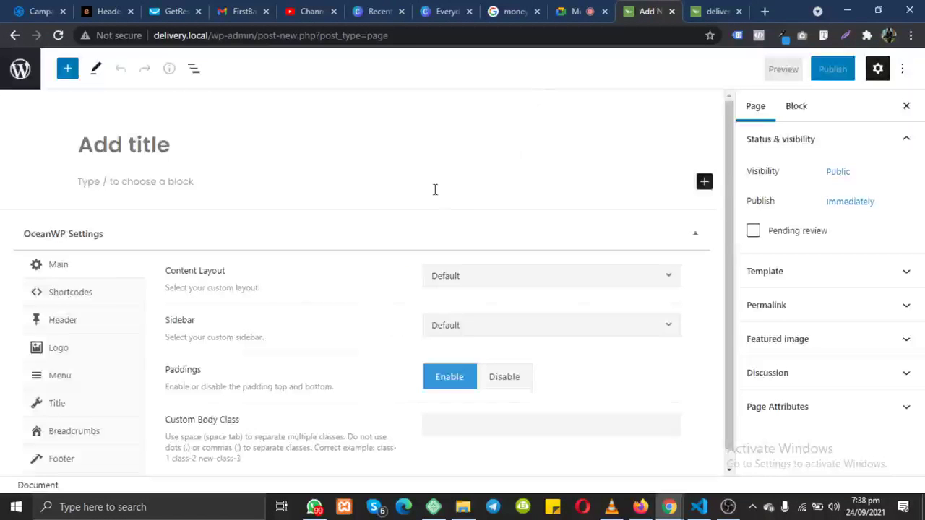
{"action": "left_click", "coordinate": [166, 154]}
{"action": "type", "text": "Home"}
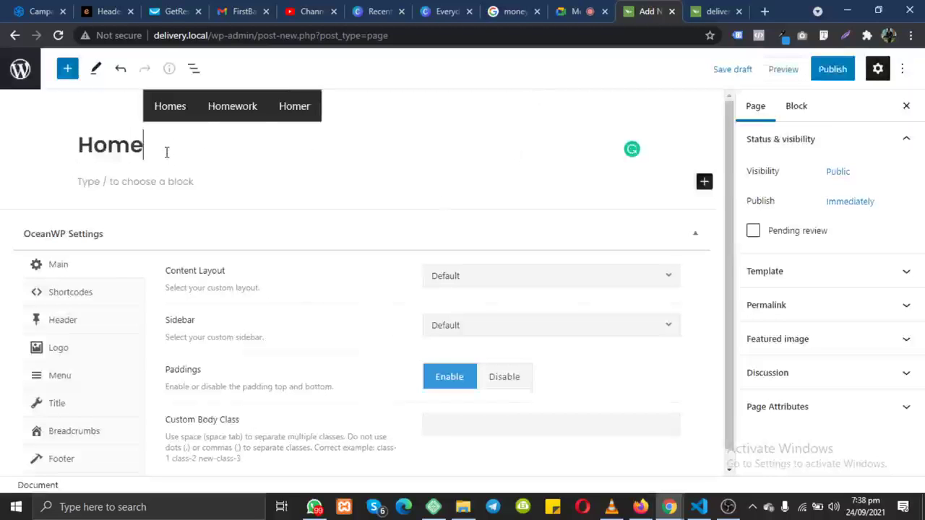
Step: Admit the person asking to join the Meet call, then return to the editor
{"action": "left_click", "coordinate": [582, 11]}
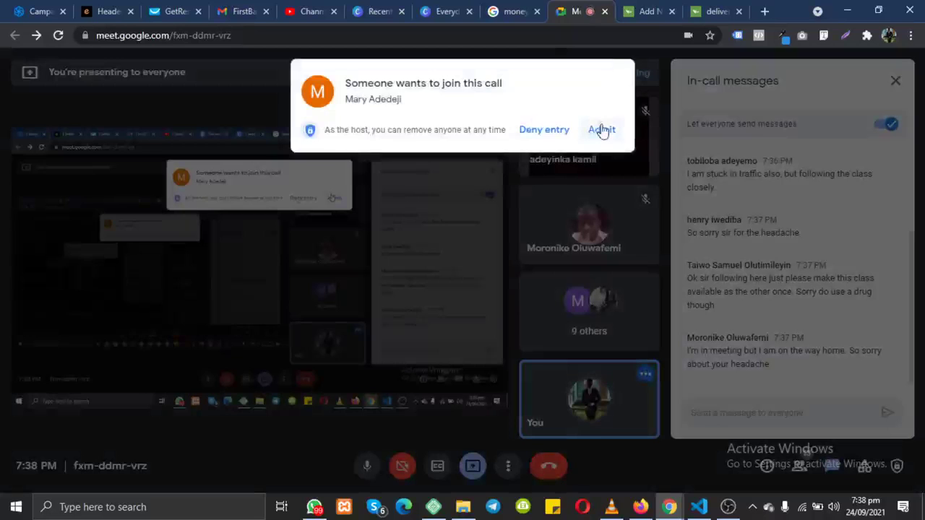
{"action": "left_click", "coordinate": [605, 131]}
{"action": "left_click", "coordinate": [643, 9]}
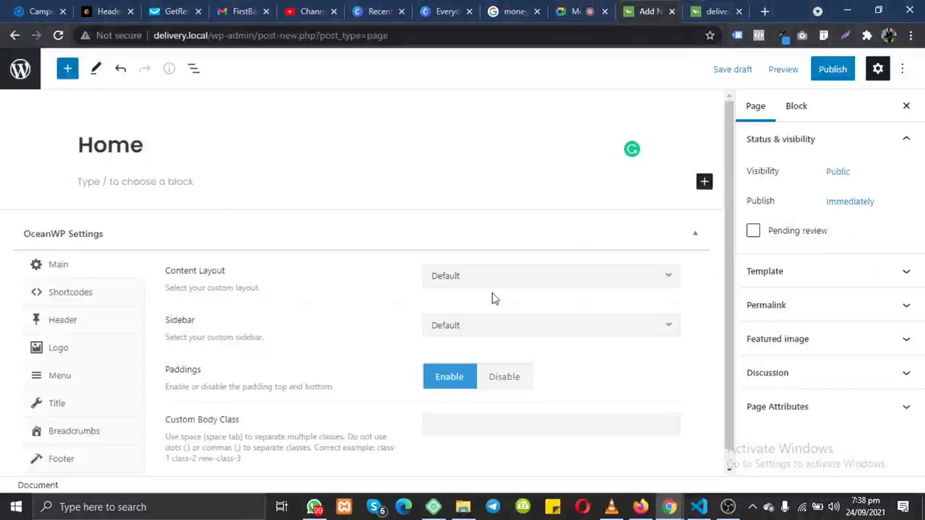
Step: Point out the Content Layout setting, then publish the Home page and view it live
{"action": "scroll", "coordinate": [448, 304], "scroll_direction": "down", "scroll_amount": 1}
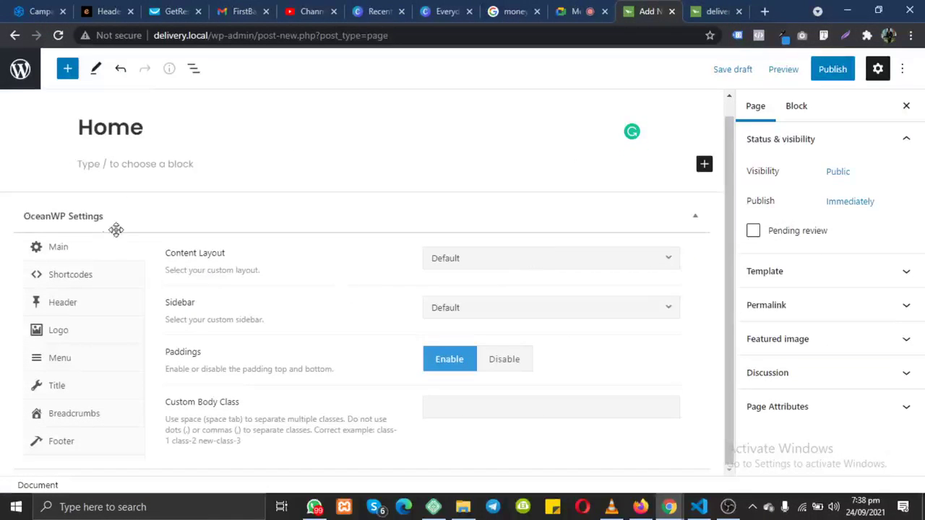
{"action": "left_click_drag", "start_coordinate": [74, 214], "coordinate": [116, 223]}
{"action": "left_click_drag", "start_coordinate": [166, 254], "coordinate": [228, 263]}
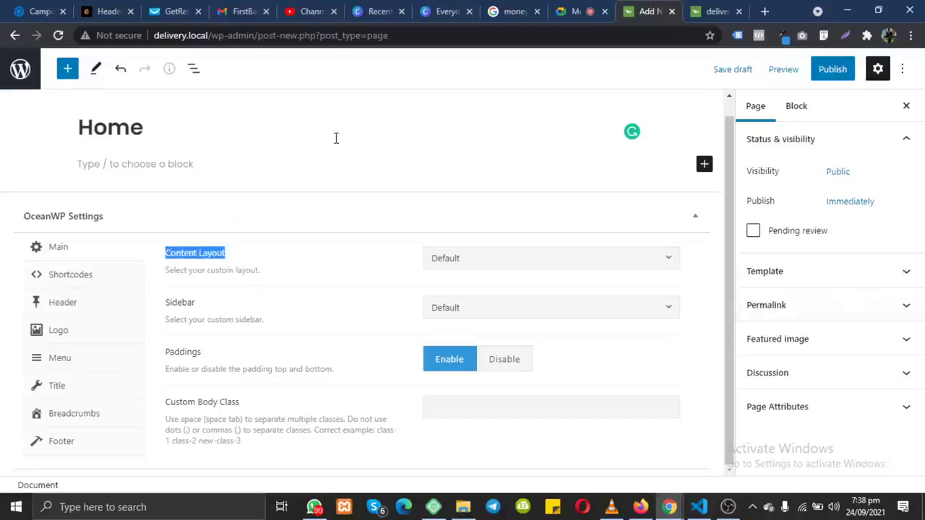
{"action": "scroll", "coordinate": [336, 138], "scroll_direction": "up", "scroll_amount": 1}
{"action": "left_click", "coordinate": [830, 69]}
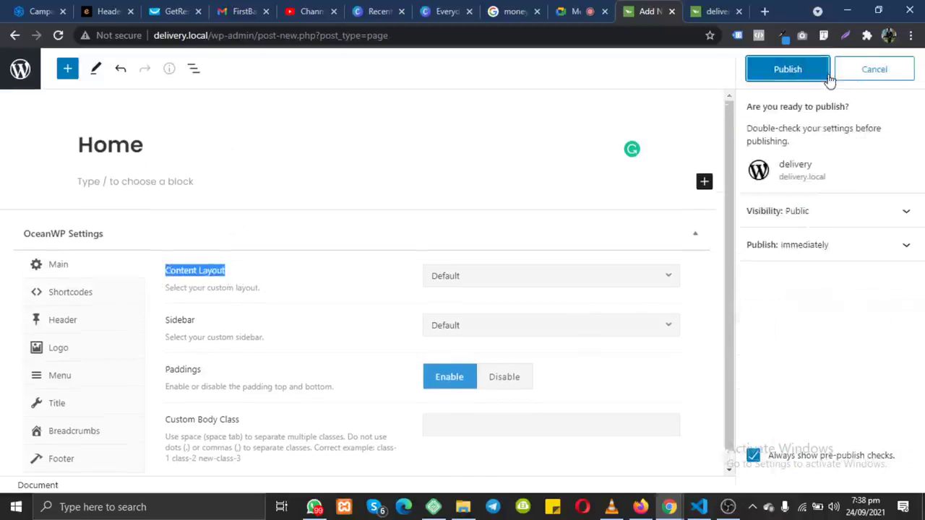
{"action": "left_click", "coordinate": [822, 75]}
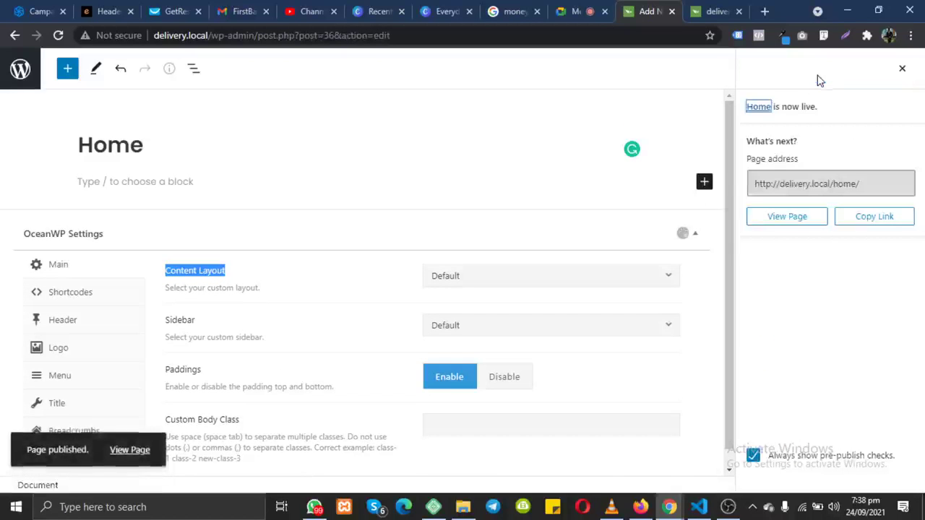
{"action": "left_click", "coordinate": [804, 223]}
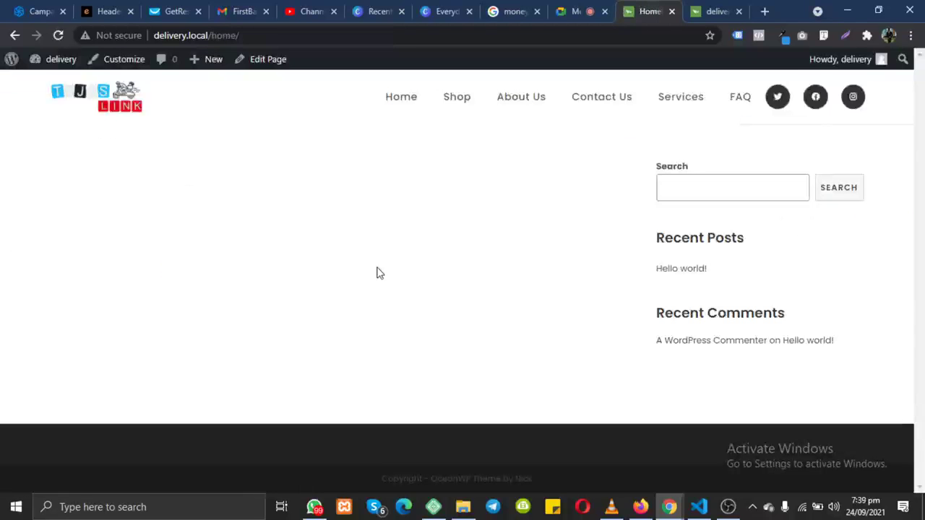
Step: Review the empty live Home page, highlighting its sidebar widgets
{"action": "left_click_drag", "start_coordinate": [601, 96], "coordinate": [721, 190]}
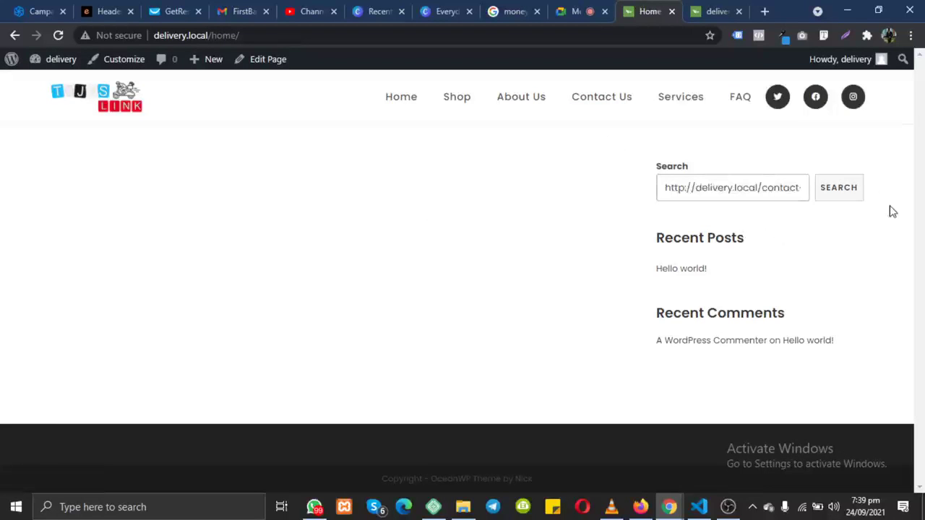
{"action": "left_click_drag", "start_coordinate": [621, 151], "coordinate": [332, 235]}
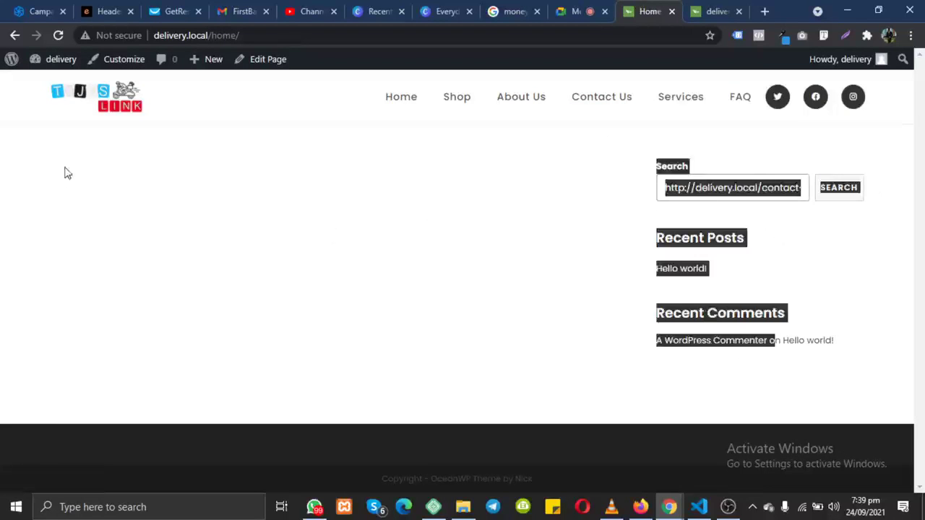
{"action": "left_click", "coordinate": [19, 145]}
{"action": "left_click_drag", "start_coordinate": [598, 182], "coordinate": [678, 284]}
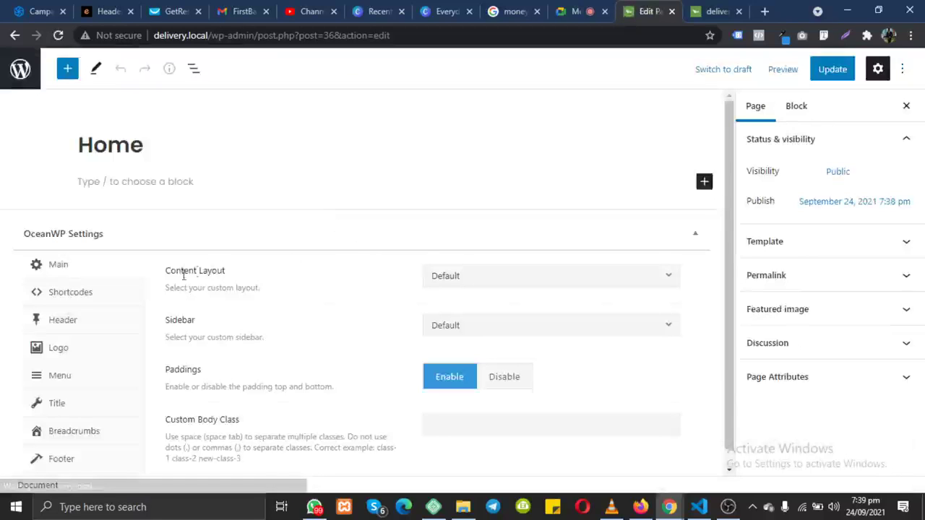
Step: Set the Home page's Content Layout to 100% Full Width and update the page
{"action": "left_click_drag", "start_coordinate": [170, 273], "coordinate": [384, 256]}
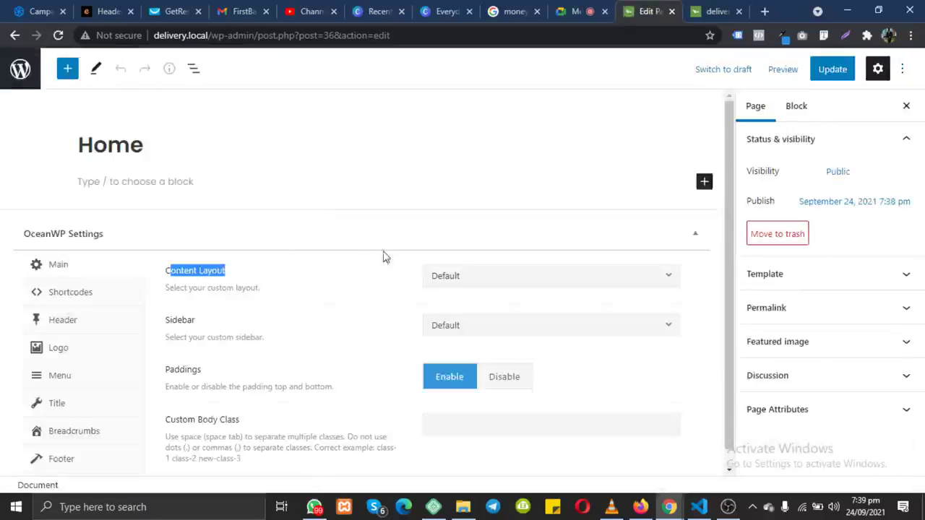
{"action": "left_click", "coordinate": [485, 280]}
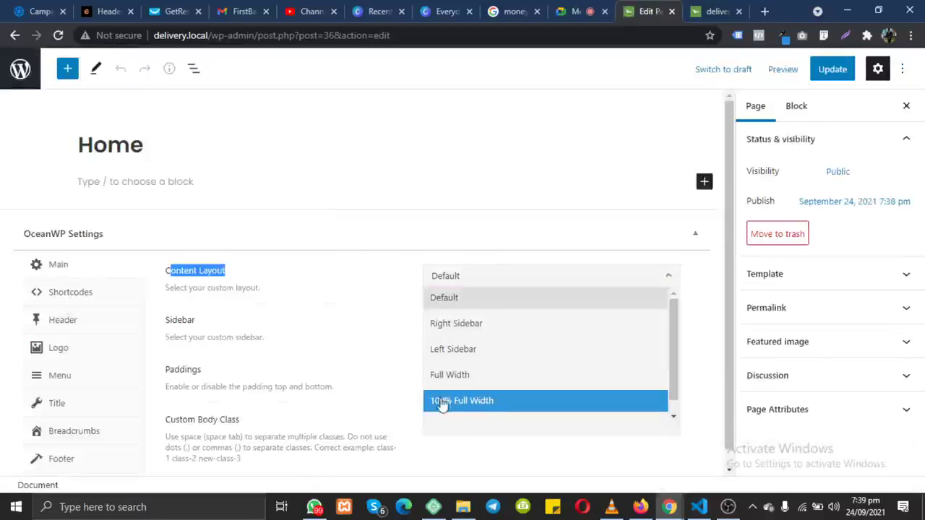
{"action": "left_click", "coordinate": [505, 406]}
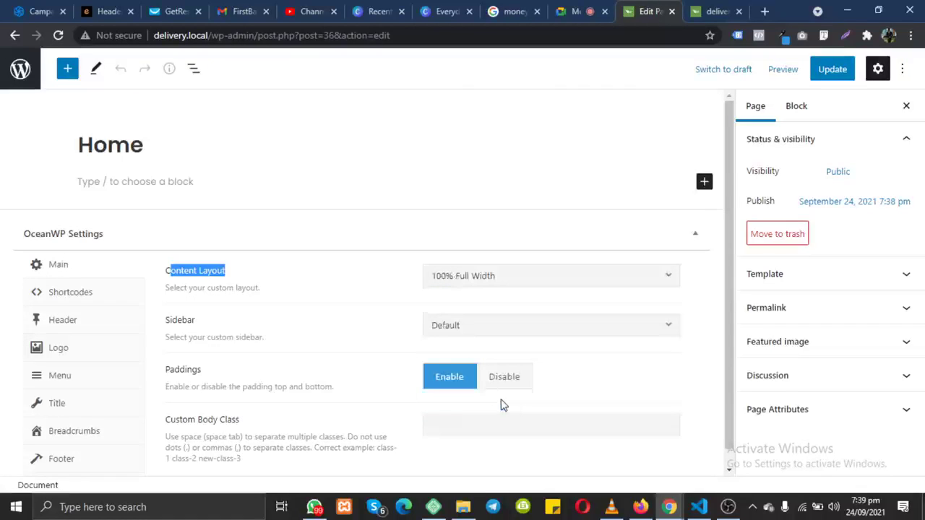
{"action": "left_click", "coordinate": [831, 68]}
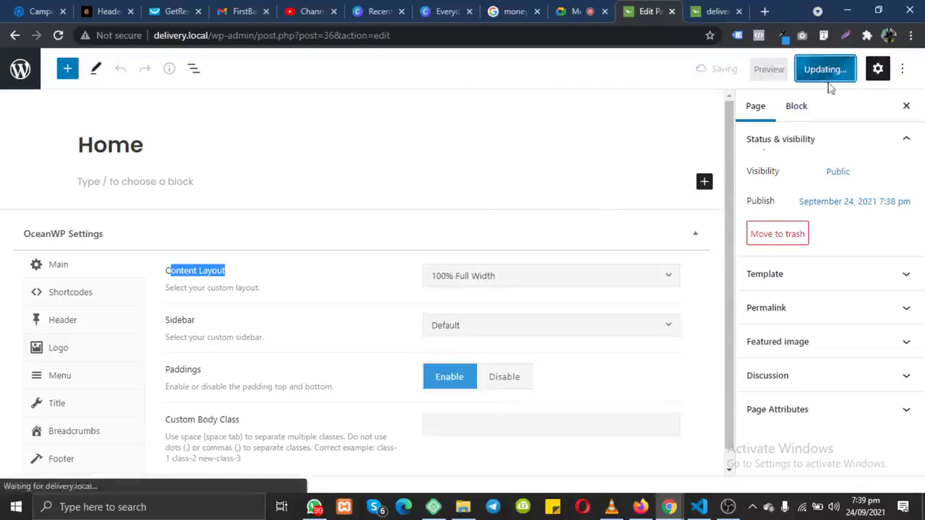
Step: Walk through the OceanWP Settings box and keep Default template as the page template
{"action": "left_click_drag", "start_coordinate": [424, 246], "coordinate": [315, 211]}
{"action": "left_click", "coordinate": [365, 217]}
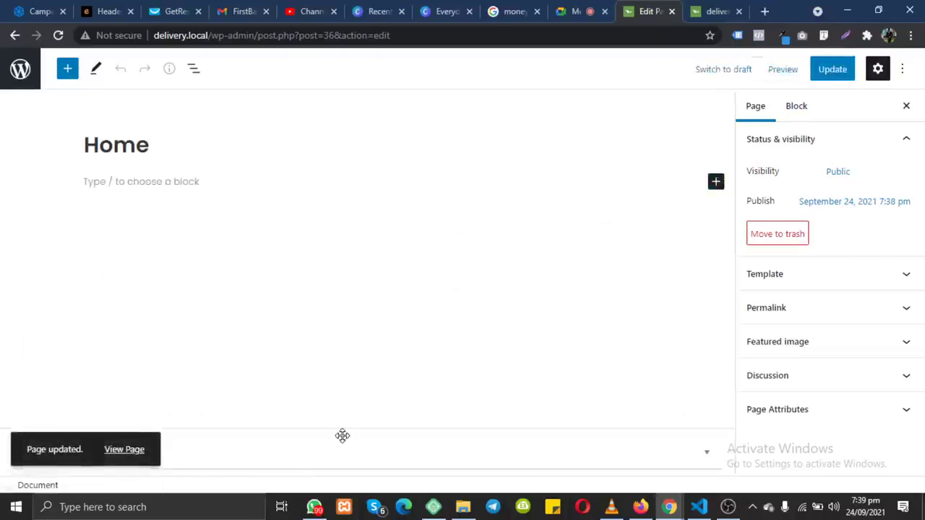
{"action": "left_click", "coordinate": [707, 451]}
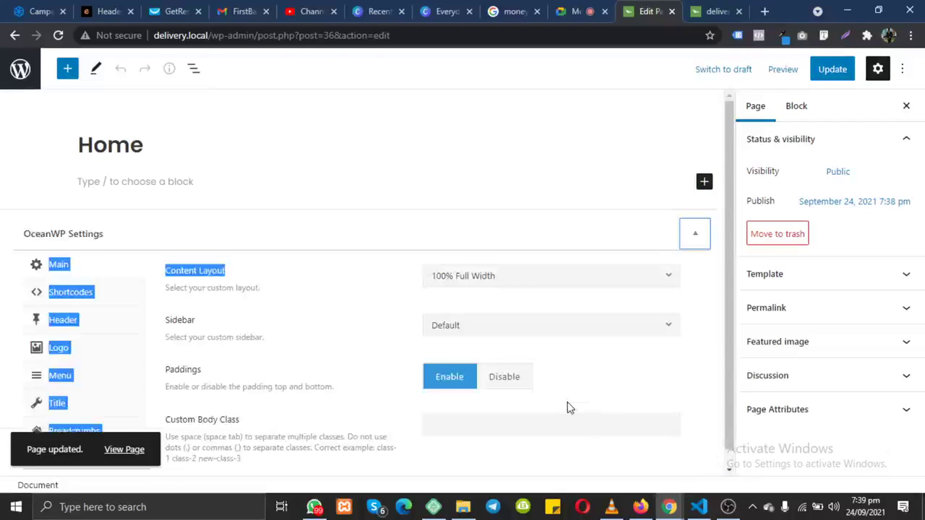
{"action": "scroll", "coordinate": [567, 402], "scroll_direction": "down", "scroll_amount": 1}
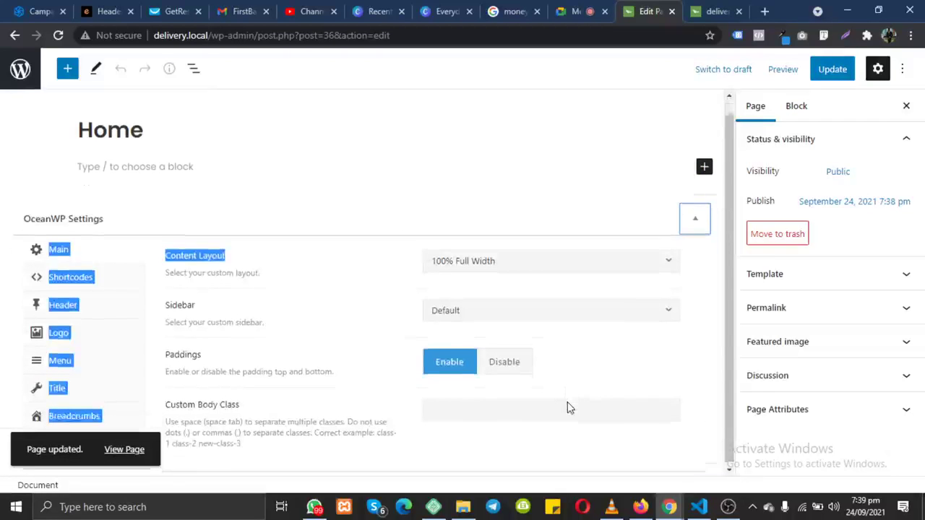
{"action": "left_click", "coordinate": [832, 290]}
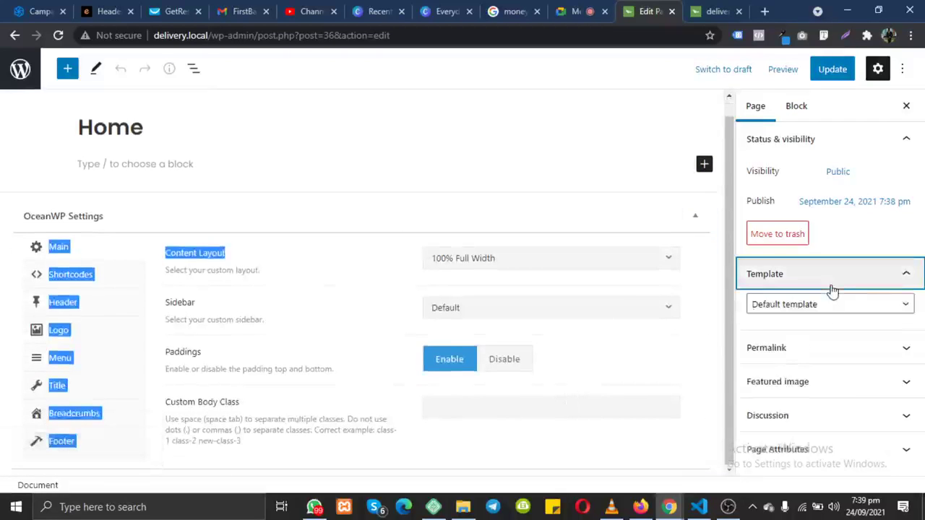
{"action": "left_click", "coordinate": [810, 304]}
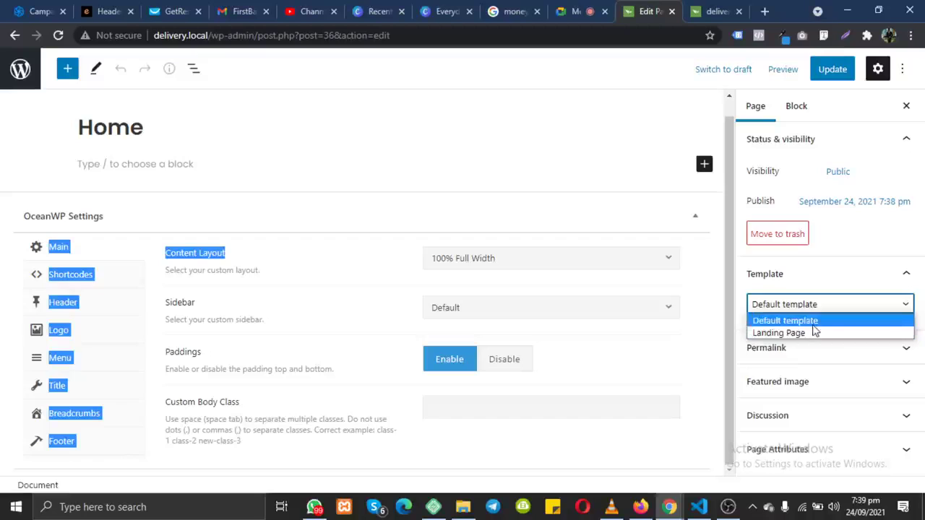
{"action": "left_click", "coordinate": [816, 322]}
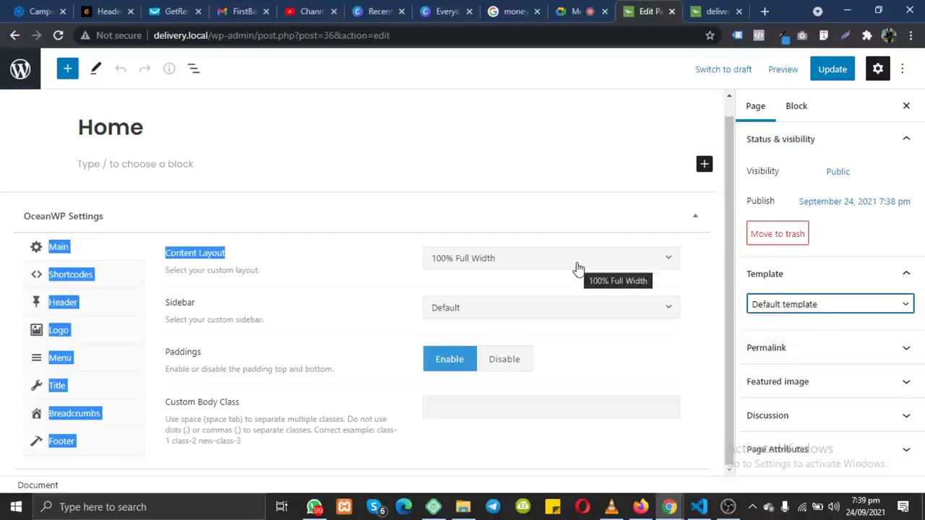
Step: Confirm the 100% Full Width layout, update the Home page again, and view the live homepage
{"action": "left_click", "coordinate": [174, 196]}
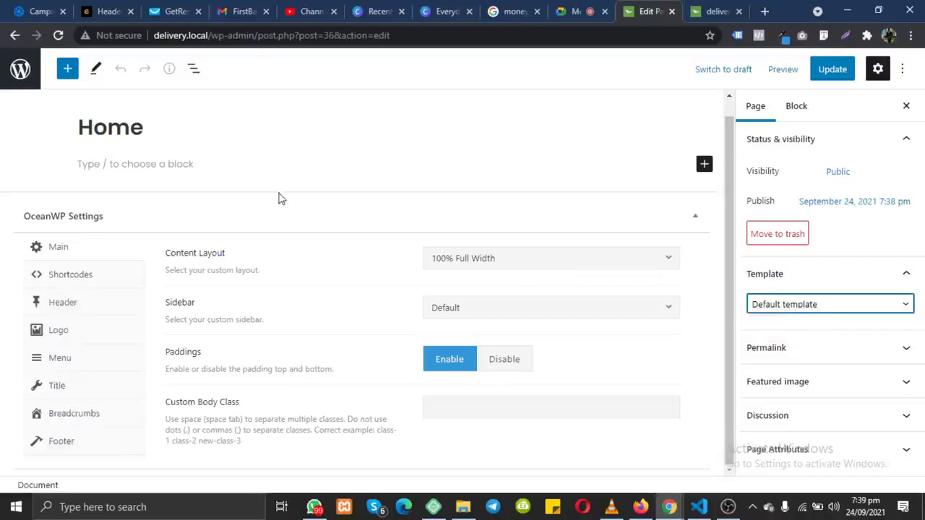
{"action": "left_click", "coordinate": [480, 267]}
{"action": "left_click", "coordinate": [479, 383]}
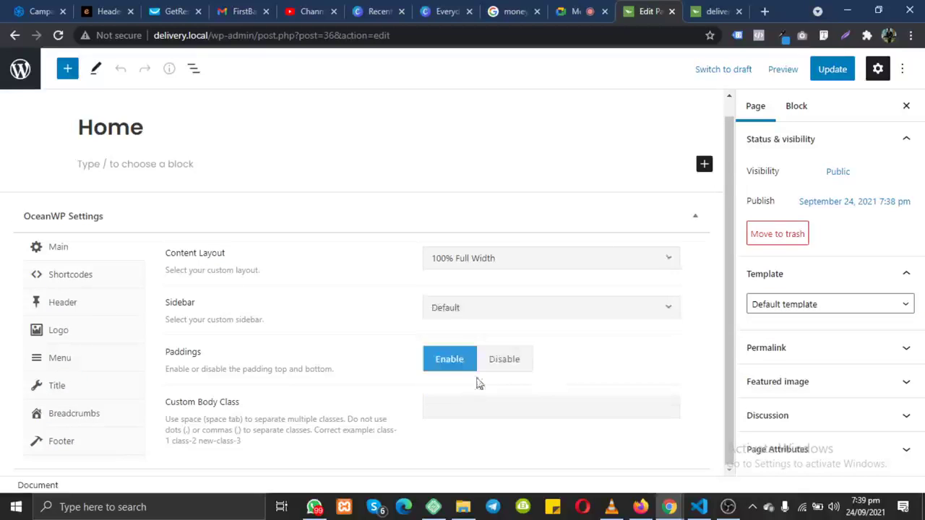
{"action": "left_click", "coordinate": [841, 70]}
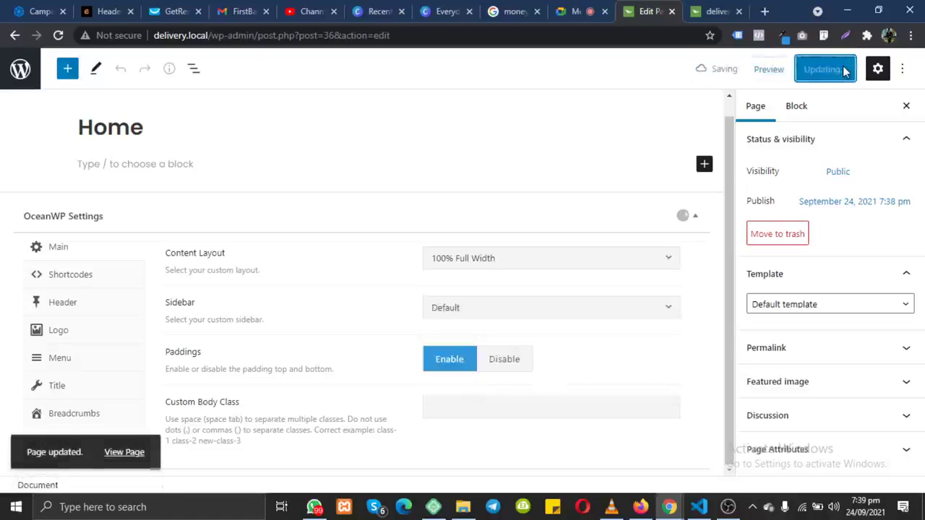
{"action": "left_click", "coordinate": [722, 13]}
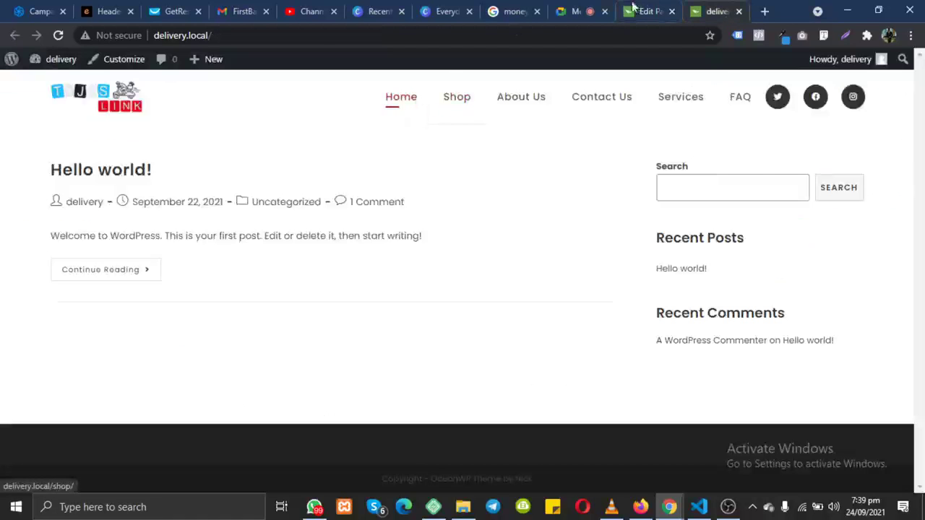
Step: Preview the Home page in a new tab, then select the live site tab's address
{"action": "left_click", "coordinate": [643, 11]}
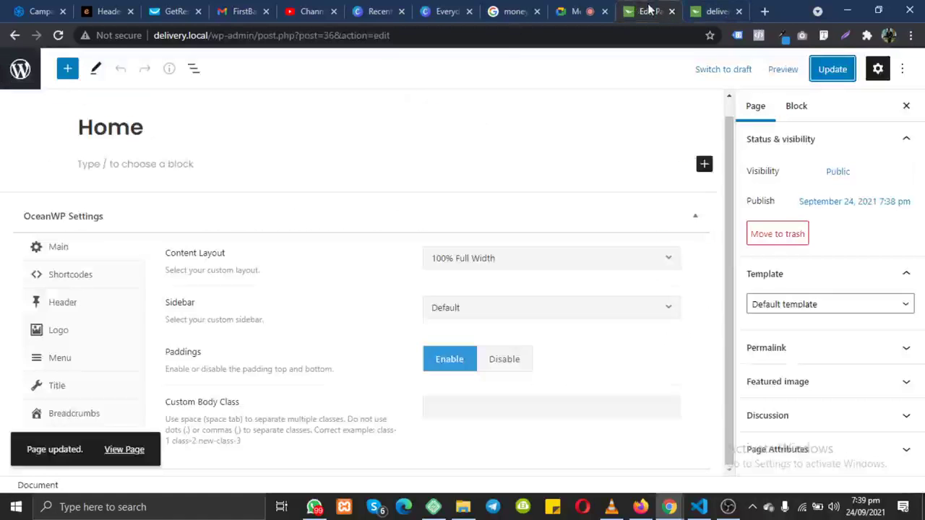
{"action": "left_click", "coordinate": [783, 69]}
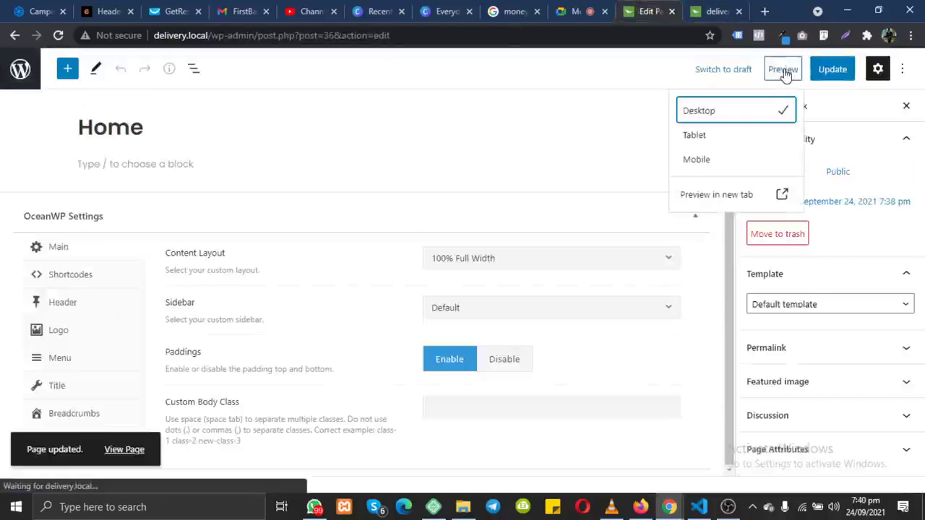
{"action": "left_click", "coordinate": [751, 195]}
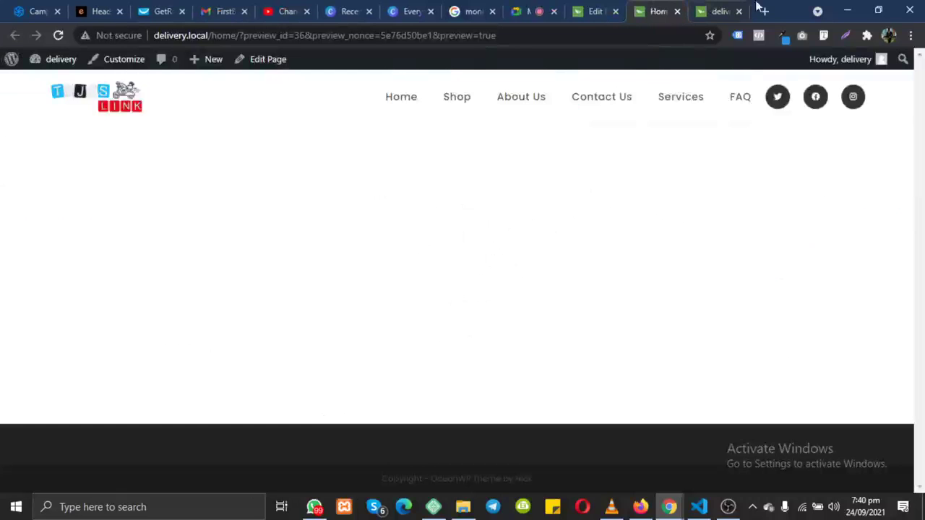
{"action": "left_click", "coordinate": [723, 10]}
{"action": "left_click", "coordinate": [654, 35]}
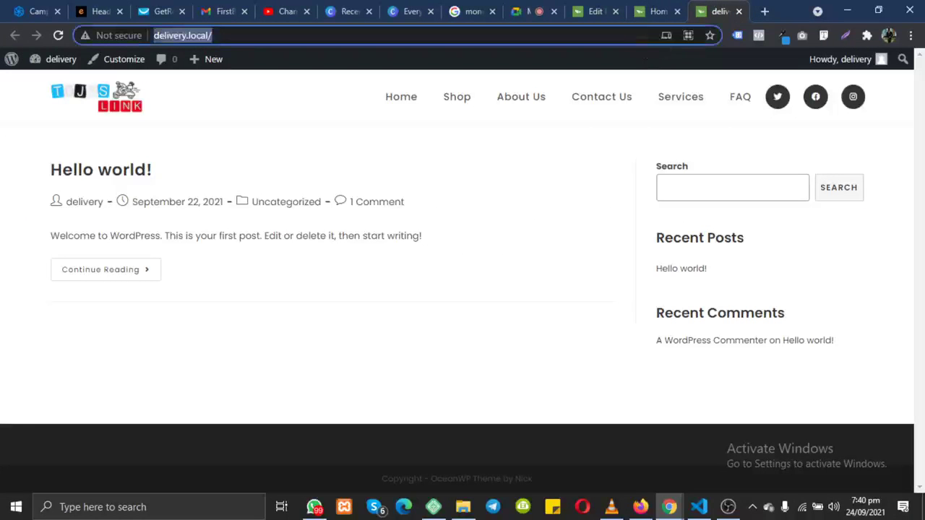
Step: Open delivery.edensdigital.com from the address bar suggestions
{"action": "type", "text": "deleuiv"}
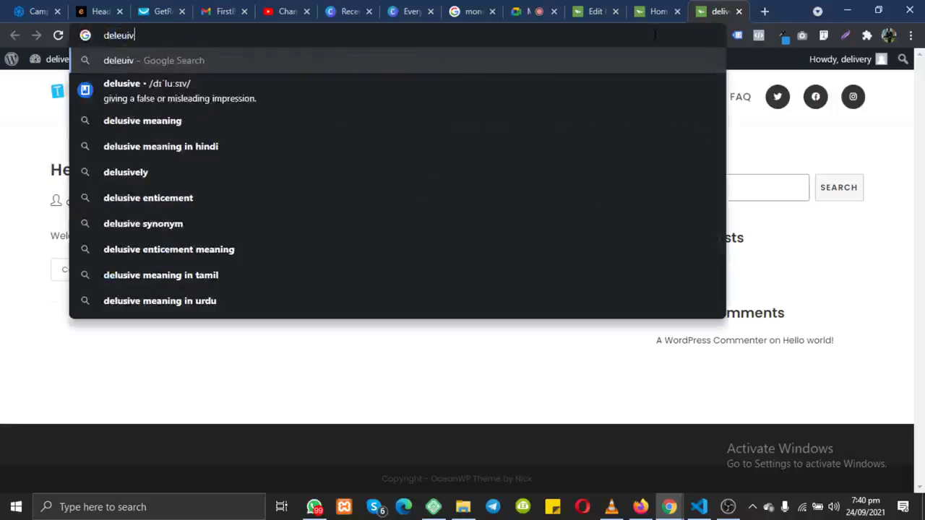
{"action": "key", "text": "BackSpace"}
{"action": "key", "text": "BackSpace"}
{"action": "key", "text": "Down"}
{"action": "key", "text": "Down"}
{"action": "key", "text": "Down"}
{"action": "key", "text": "Down"}
{"action": "key", "text": "Down"}
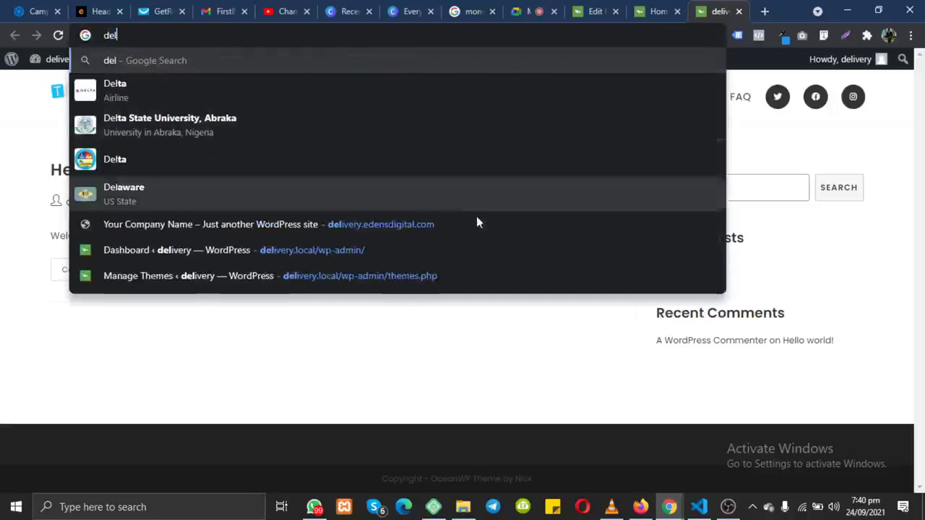
{"action": "key", "text": "Return"}
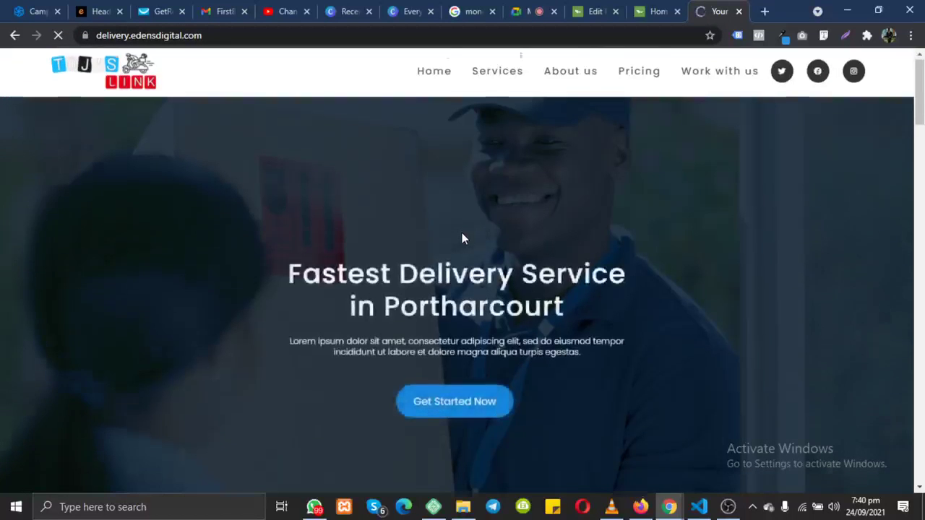
Step: Scroll through the reference site's sections, then return to the Home page preview
{"action": "scroll", "coordinate": [462, 236], "scroll_direction": "down", "scroll_amount": 2}
{"action": "scroll", "coordinate": [463, 236], "scroll_direction": "down", "scroll_amount": 5}
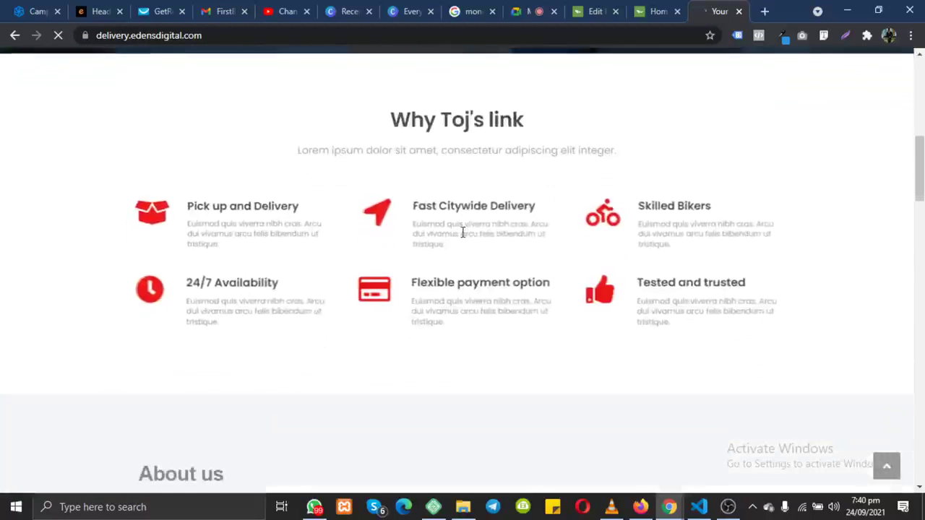
{"action": "scroll", "coordinate": [462, 233], "scroll_direction": "down", "scroll_amount": 10}
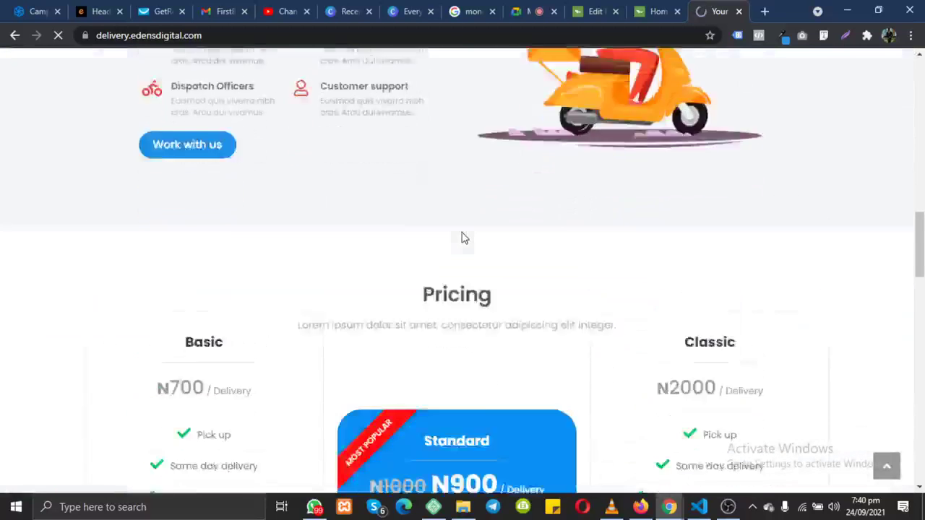
{"action": "scroll", "coordinate": [462, 233], "scroll_direction": "down", "scroll_amount": 18}
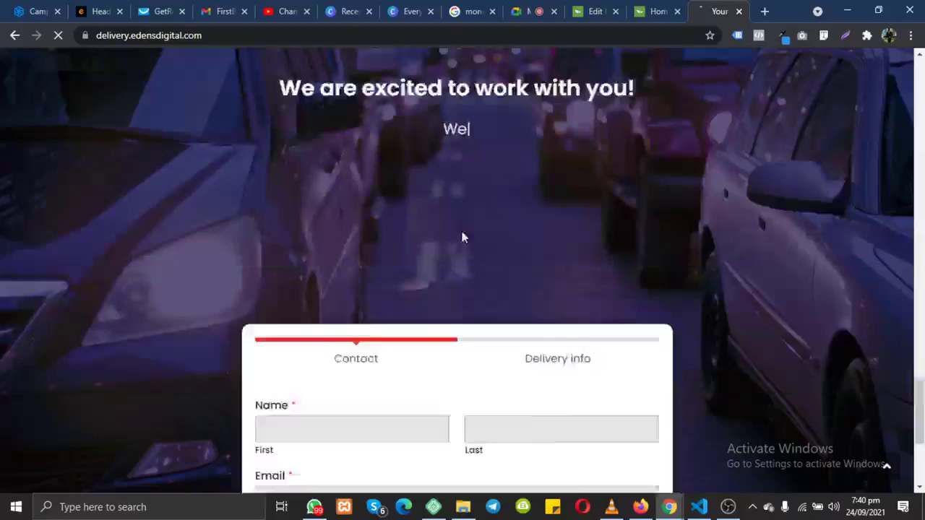
{"action": "scroll", "coordinate": [463, 237], "scroll_direction": "up", "scroll_amount": 20}
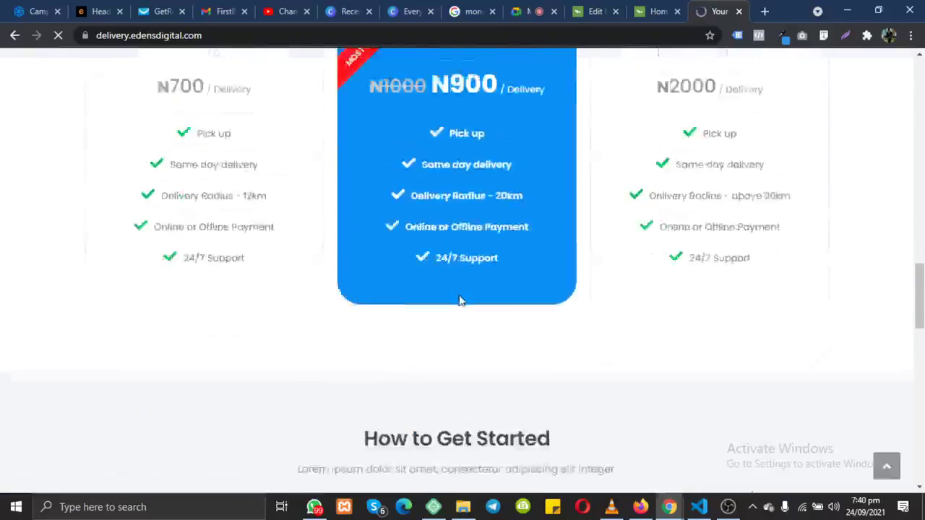
{"action": "scroll", "coordinate": [461, 298], "scroll_direction": "up", "scroll_amount": 12}
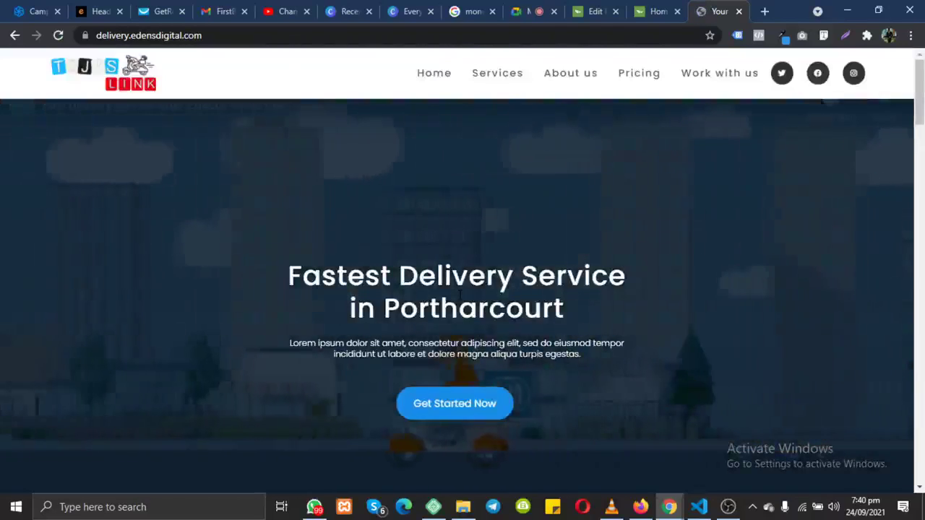
{"action": "scroll", "coordinate": [459, 295], "scroll_direction": "down", "scroll_amount": 2}
{"action": "scroll", "coordinate": [459, 295], "scroll_direction": "down", "scroll_amount": 20}
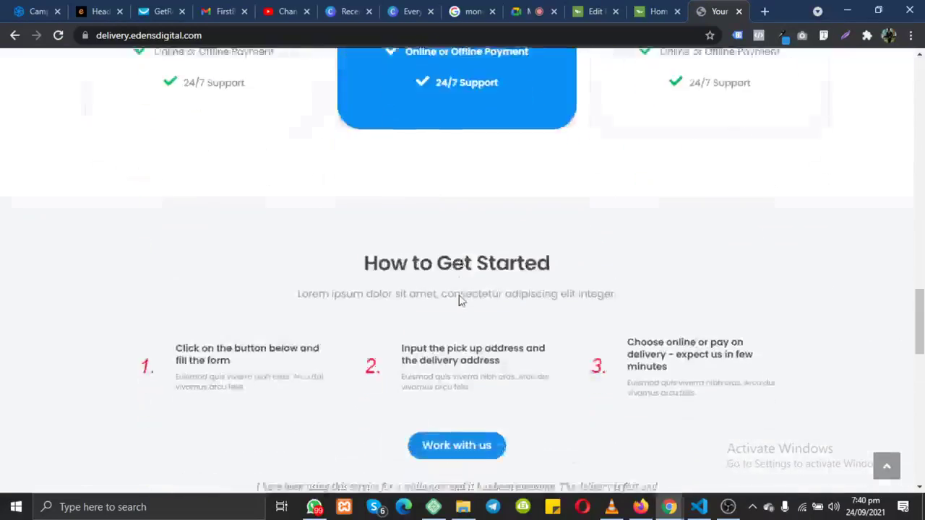
{"action": "scroll", "coordinate": [461, 302], "scroll_direction": "up", "scroll_amount": 20}
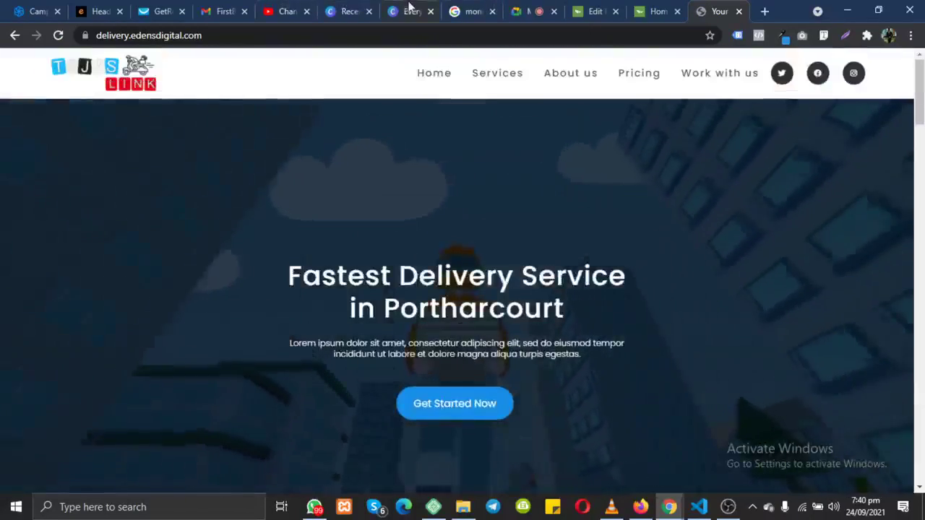
{"action": "left_click", "coordinate": [615, 6]}
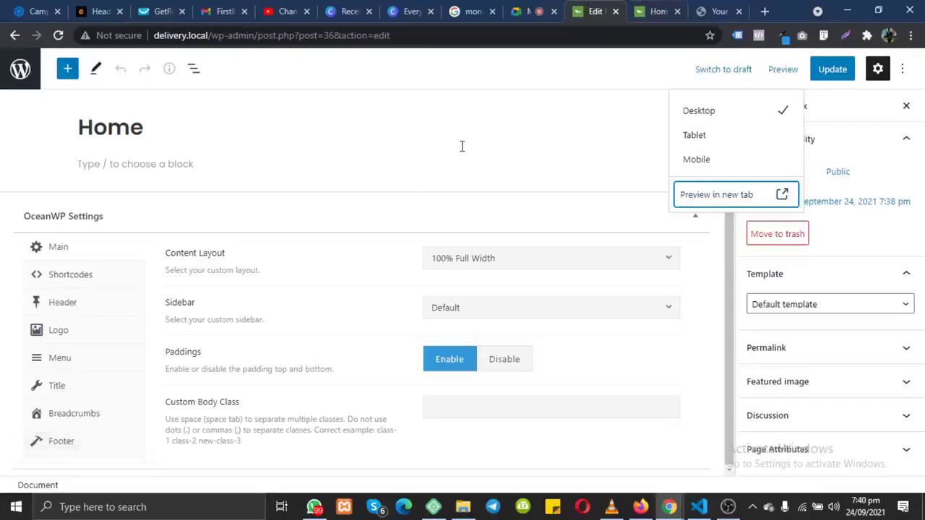
{"action": "left_click", "coordinate": [661, 10]}
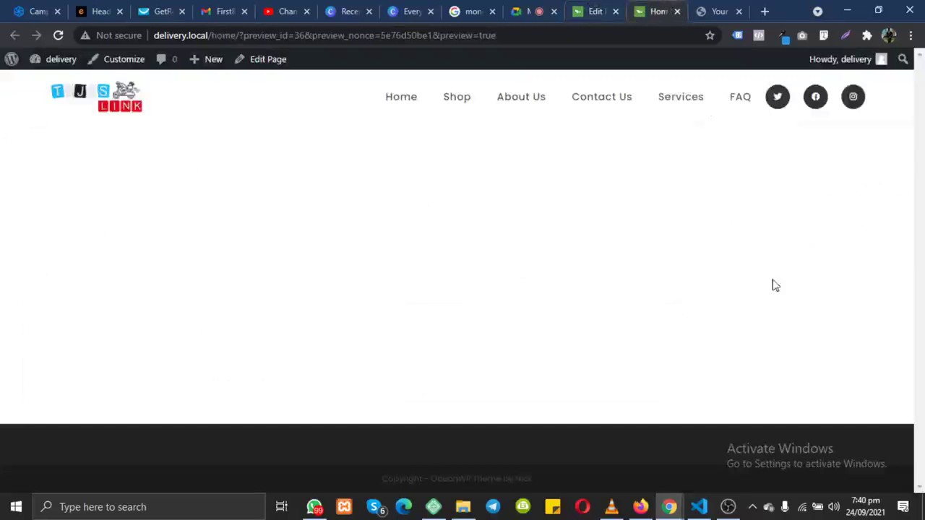
Step: Check the Meet call, return to the Home page editor, and click into the empty paragraph block
{"action": "left_click", "coordinate": [598, 17]}
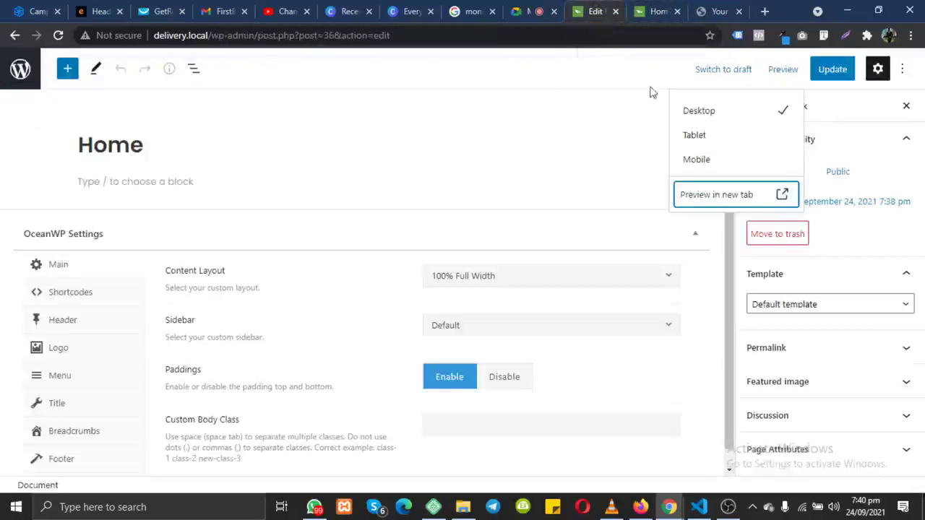
{"action": "left_click", "coordinate": [538, 12]}
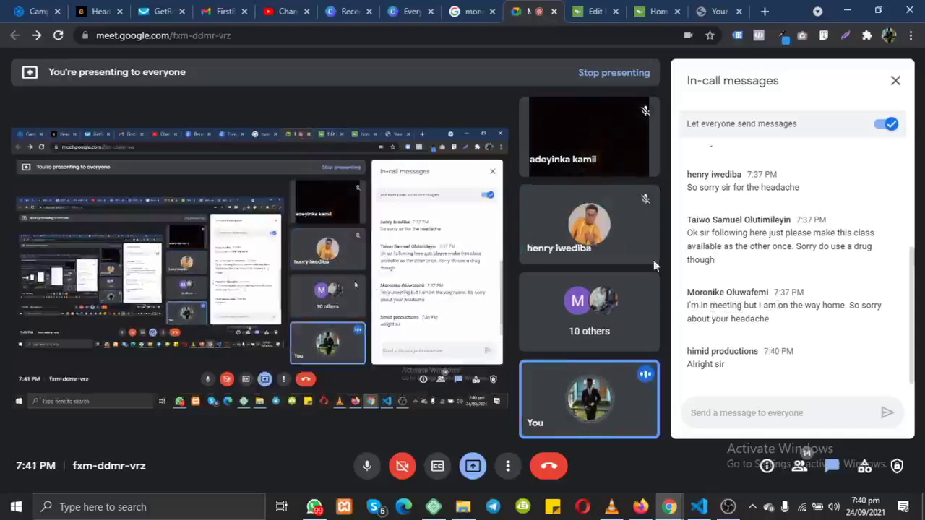
{"action": "left_click", "coordinate": [718, 10]}
{"action": "left_click", "coordinate": [659, 11]}
{"action": "left_click", "coordinate": [596, 10]}
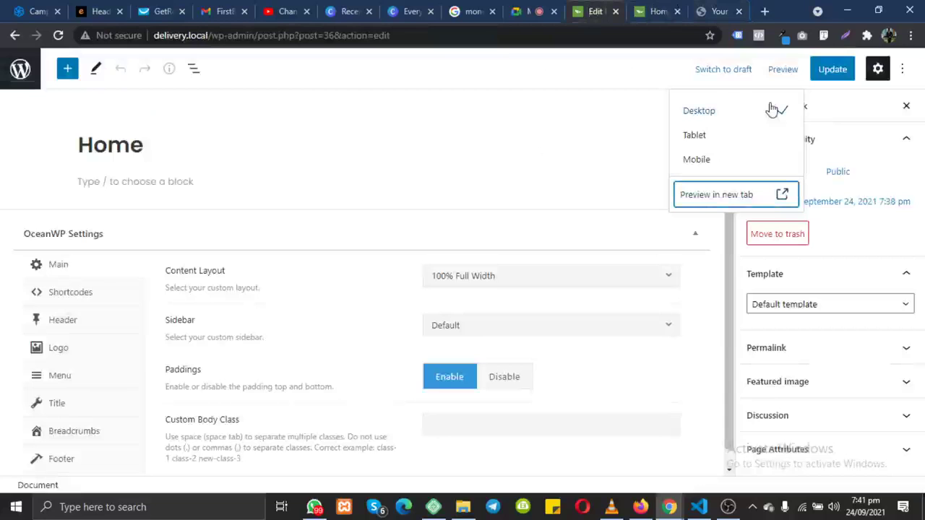
{"action": "left_click", "coordinate": [612, 181]}
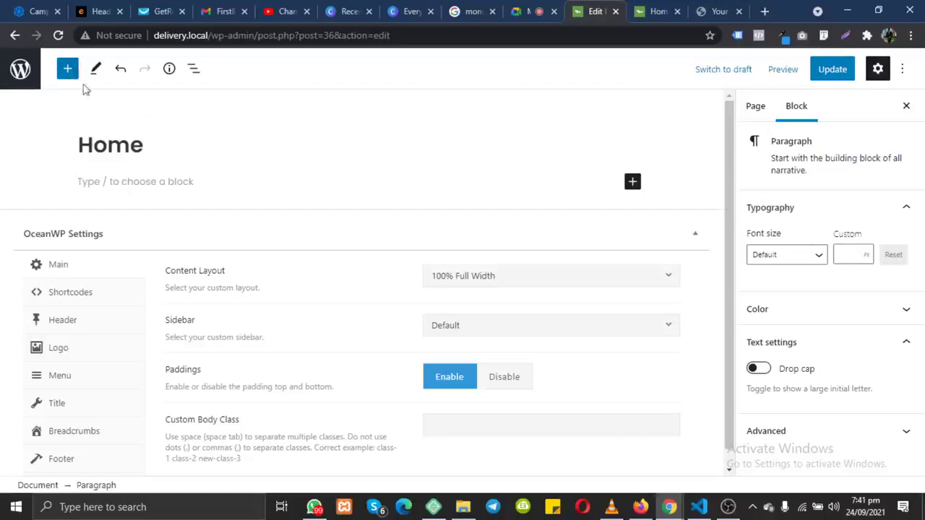
Step: Insert a Paragraph block reading 'This is my new amazing website' and start a new block
{"action": "left_click", "coordinate": [632, 185]}
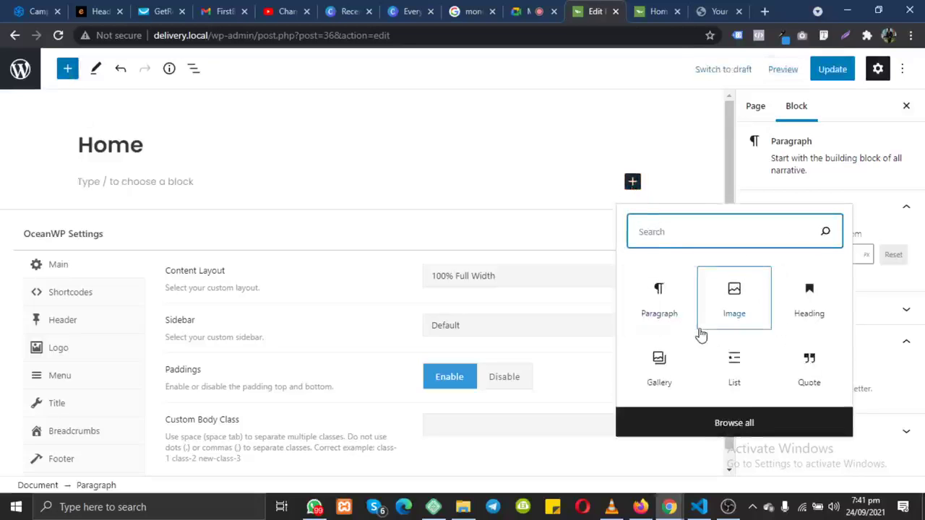
{"action": "left_click", "coordinate": [659, 310]}
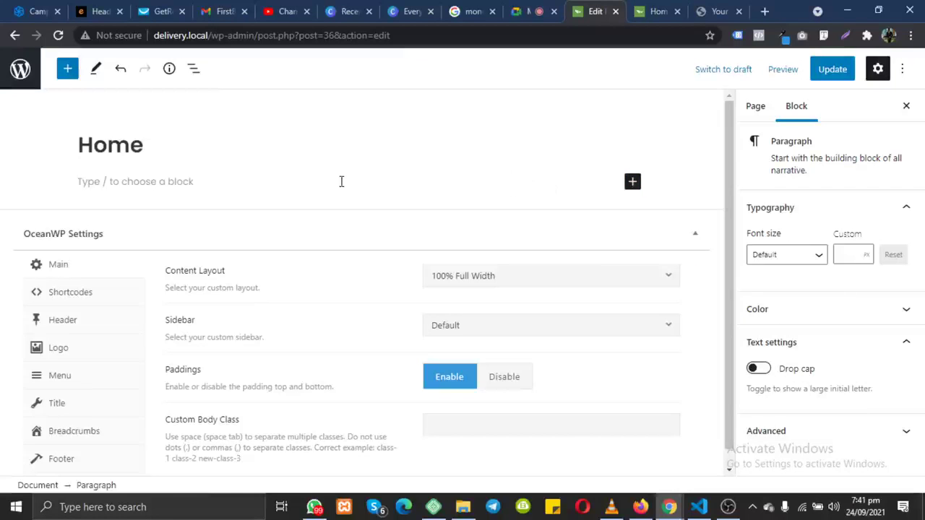
{"action": "type", "text": "Th"}
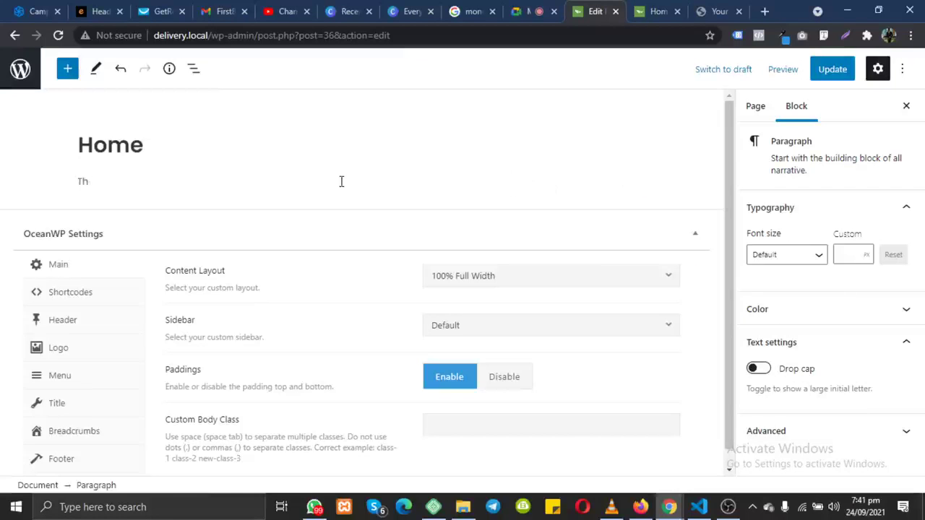
{"action": "type", "text": "is is my new amazin"}
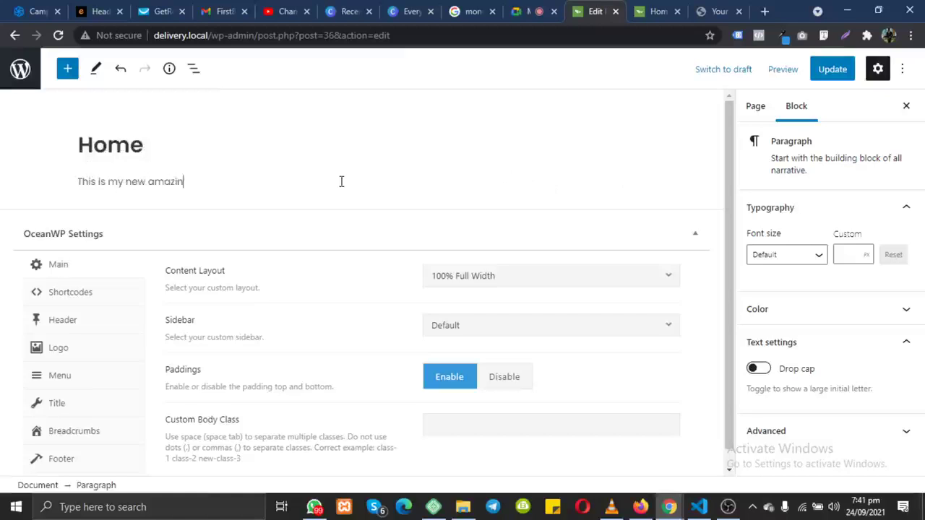
{"action": "type", "text": "g website"}
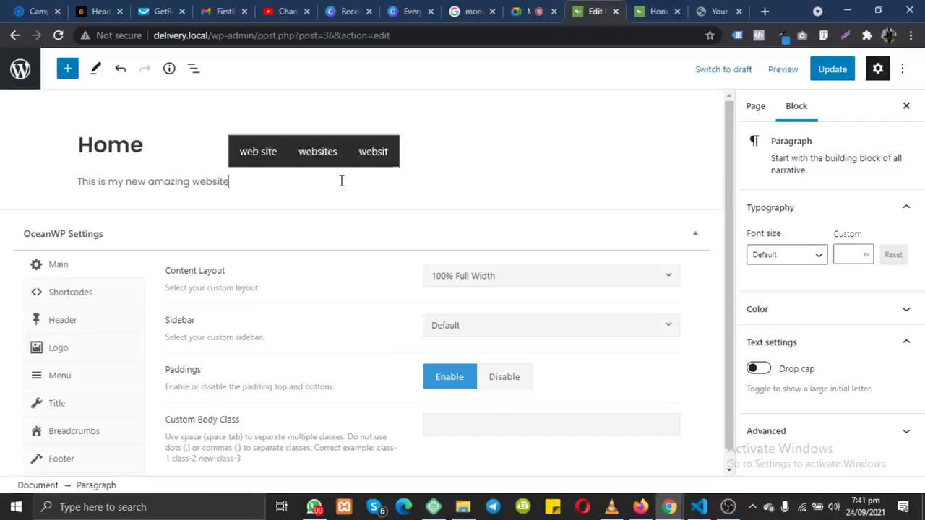
{"action": "key", "text": "Return"}
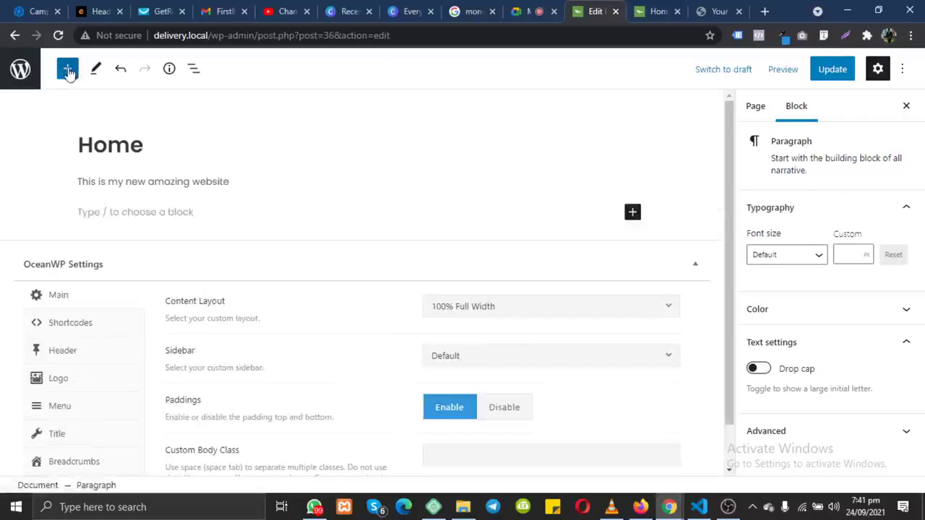
Step: Open the full block inserter and browse the available blocks
{"action": "left_click", "coordinate": [68, 72]}
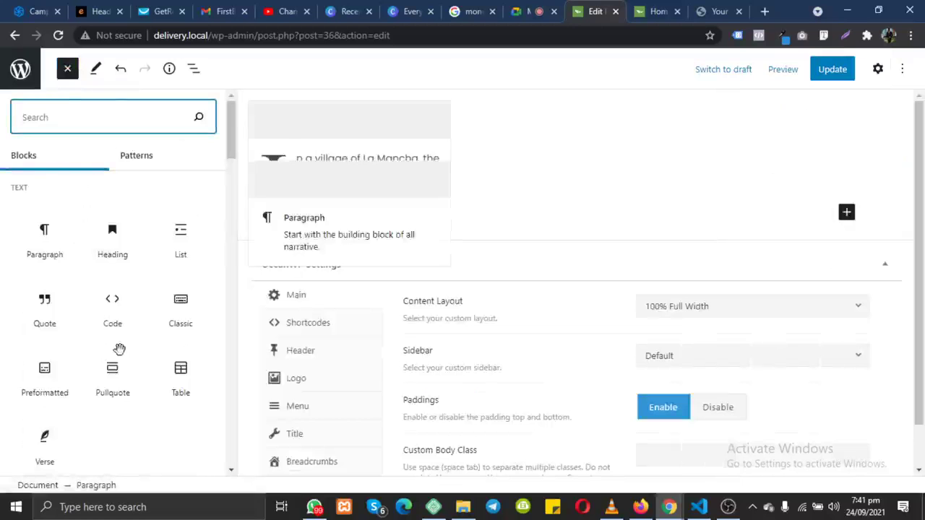
{"action": "scroll", "coordinate": [115, 357], "scroll_direction": "down", "scroll_amount": 5}
{"action": "scroll", "coordinate": [118, 351], "scroll_direction": "down", "scroll_amount": 6}
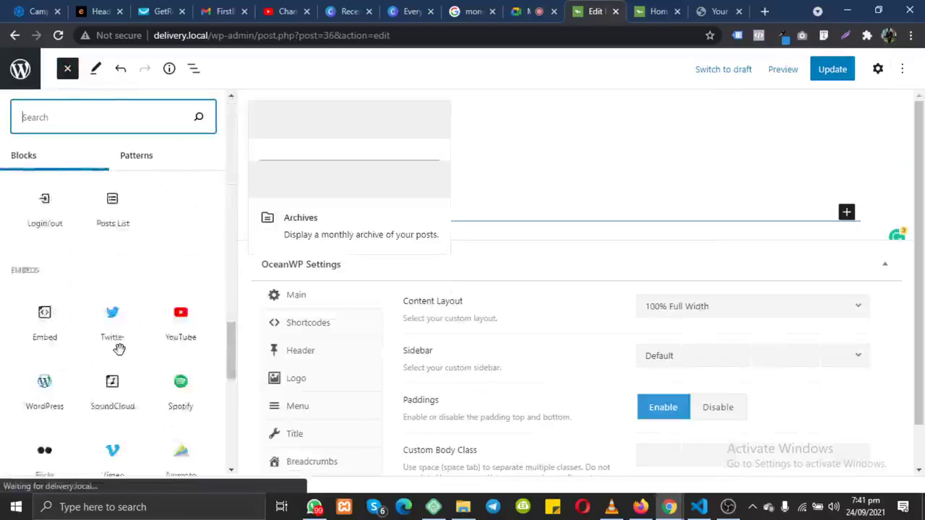
{"action": "scroll", "coordinate": [117, 352], "scroll_direction": "up", "scroll_amount": 1}
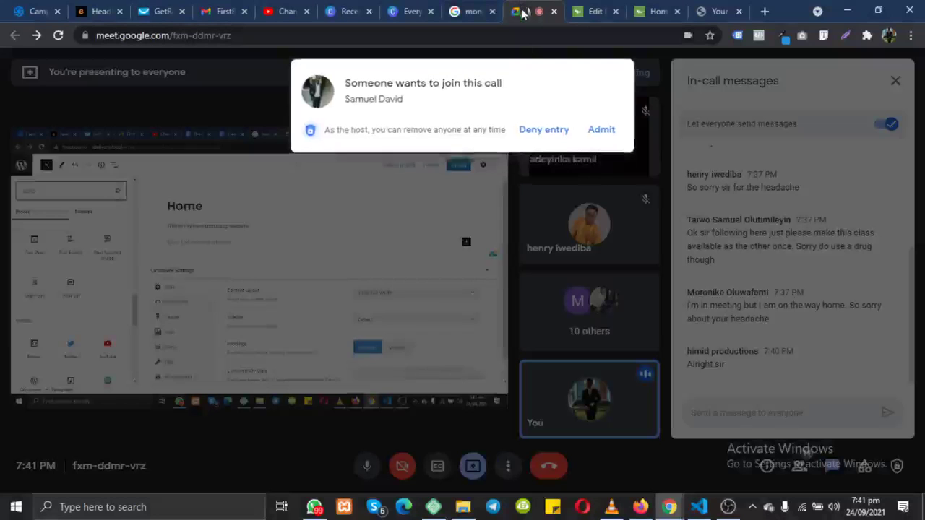
Step: Let the waiting guest into the Meet call, then return to the Home page editor
{"action": "left_click", "coordinate": [536, 10]}
{"action": "left_click", "coordinate": [603, 130]}
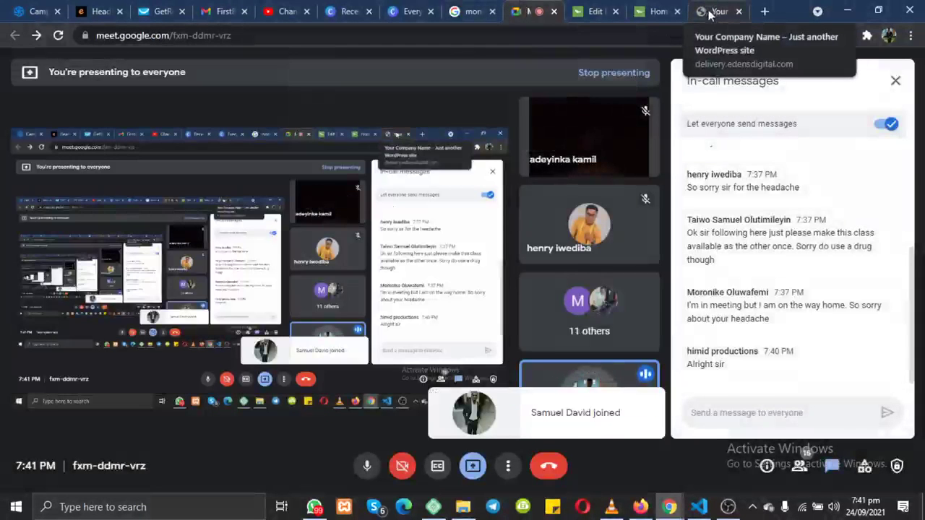
{"action": "left_click", "coordinate": [600, 12]}
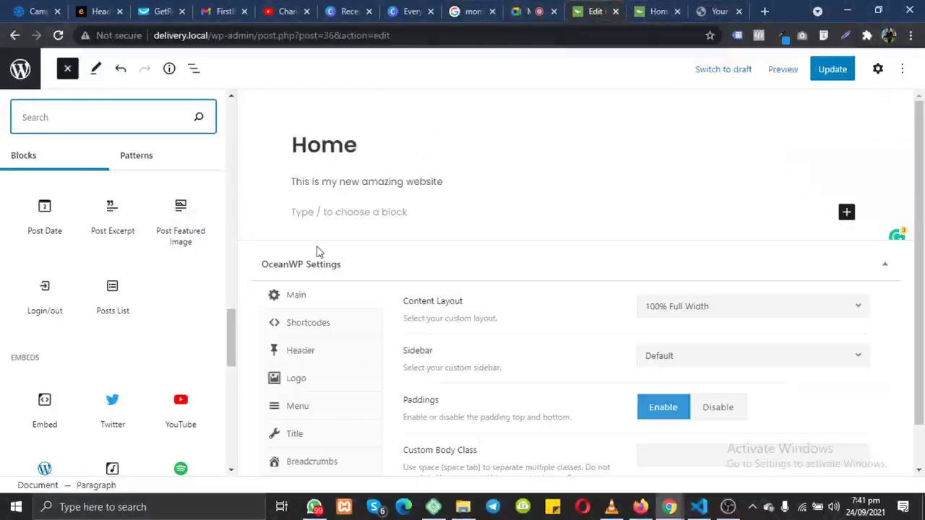
Step: Drag an Image block from the Media section to below the intro paragraph
{"action": "scroll", "coordinate": [108, 249], "scroll_direction": "down", "scroll_amount": 3}
{"action": "scroll", "coordinate": [108, 249], "scroll_direction": "up", "scroll_amount": 2}
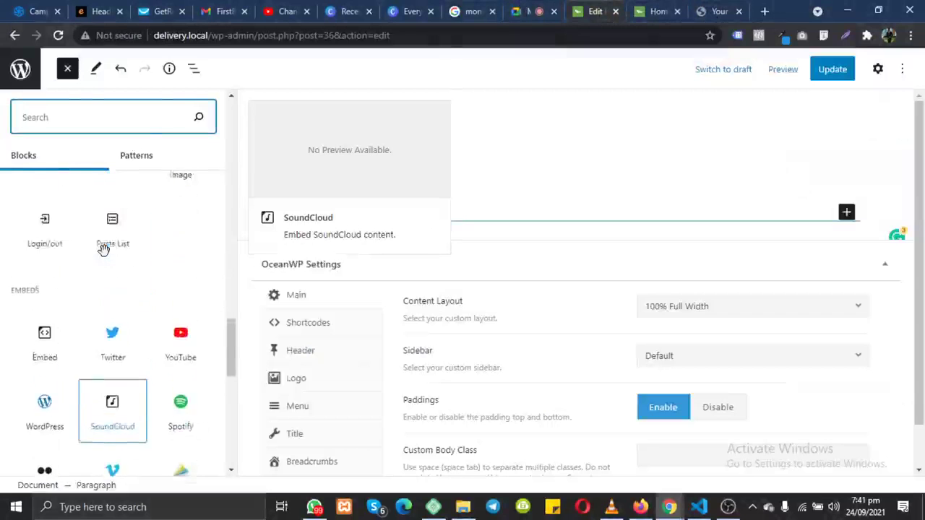
{"action": "scroll", "coordinate": [103, 249], "scroll_direction": "up", "scroll_amount": 2}
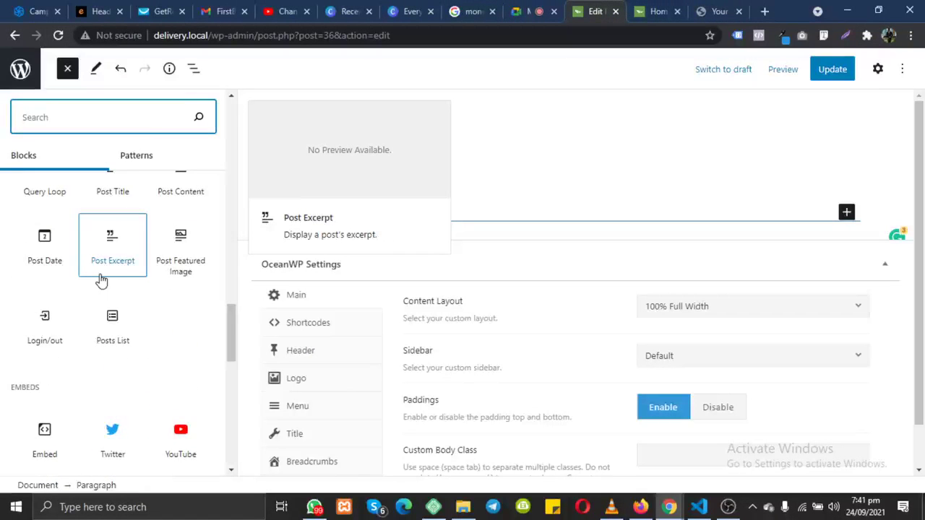
{"action": "scroll", "coordinate": [101, 281], "scroll_direction": "up", "scroll_amount": 2}
{"action": "scroll", "coordinate": [21, 252], "scroll_direction": "up", "scroll_amount": 15}
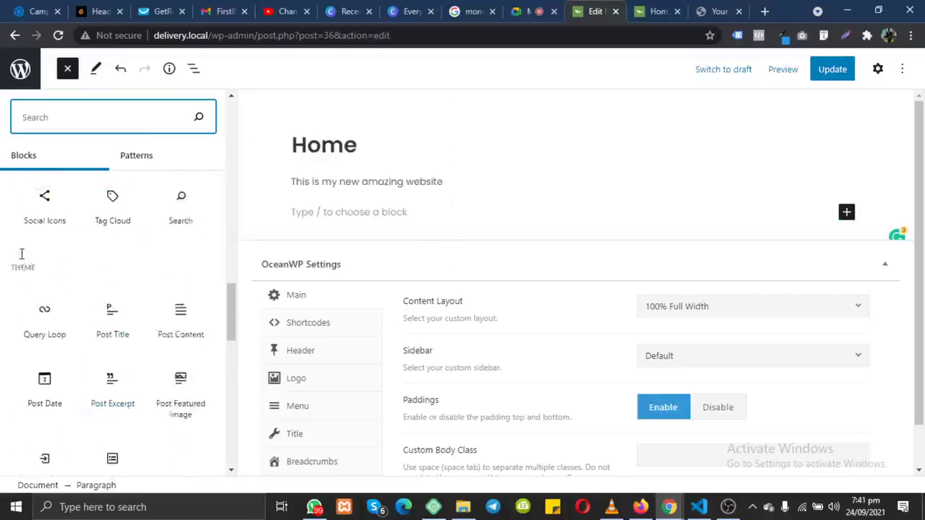
{"action": "scroll", "coordinate": [21, 263], "scroll_direction": "up", "scroll_amount": 1}
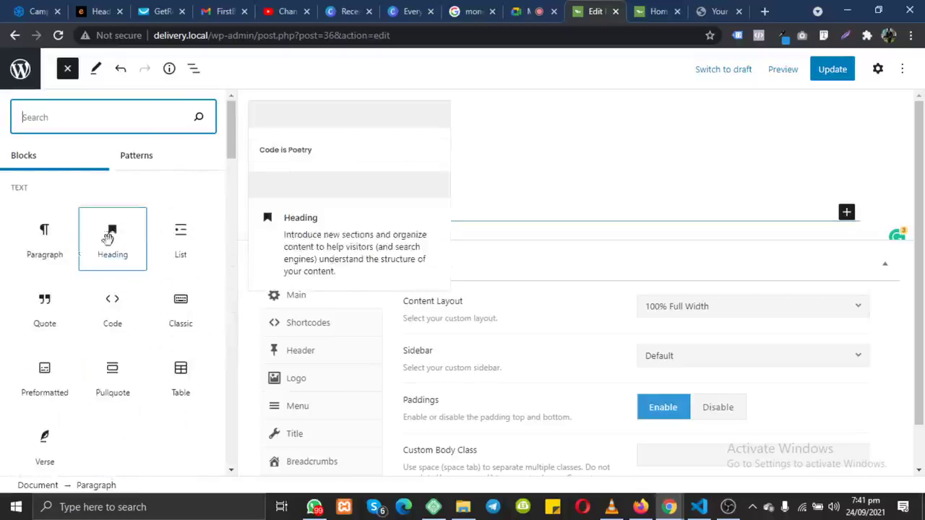
{"action": "scroll", "coordinate": [107, 330], "scroll_direction": "down", "scroll_amount": 4}
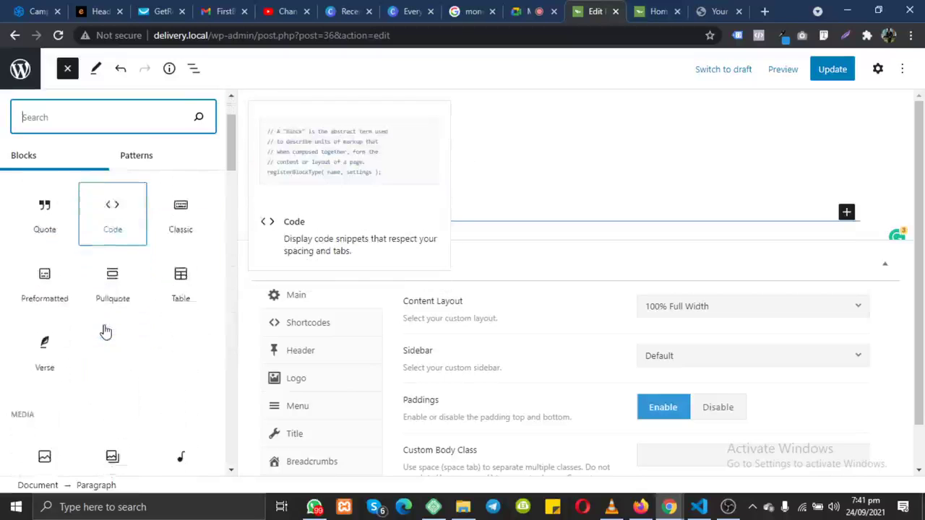
{"action": "left_click_drag", "start_coordinate": [35, 302], "coordinate": [388, 210]}
Step: Upload the brown hens photo s7lqld1o7b6.jpg into the image block below the paragraph
{"action": "left_click", "coordinate": [331, 314]}
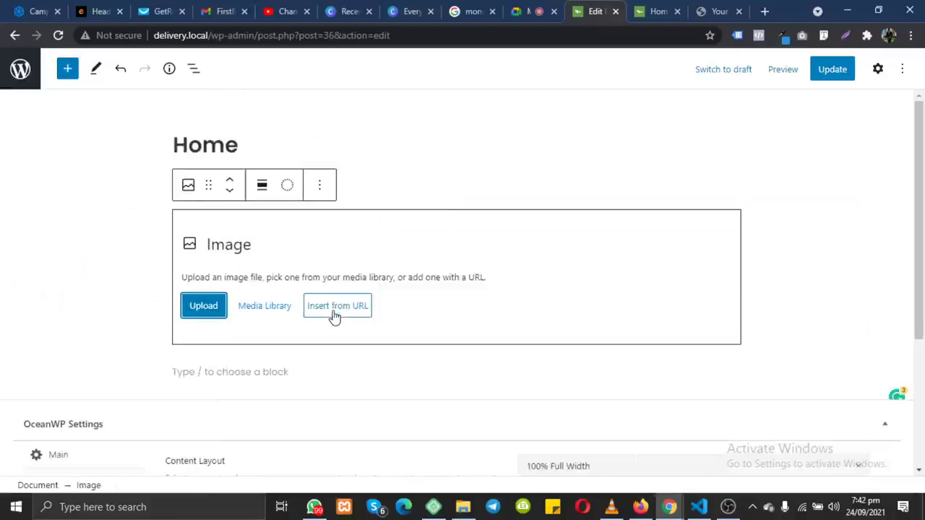
{"action": "left_click", "coordinate": [203, 318]}
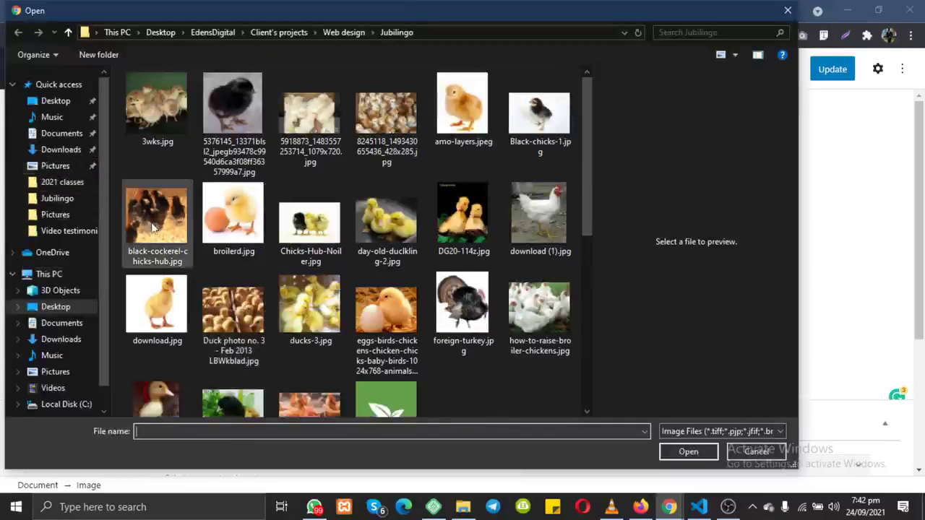
{"action": "scroll", "coordinate": [145, 226], "scroll_direction": "down", "scroll_amount": 8}
{"action": "scroll", "coordinate": [151, 228], "scroll_direction": "up", "scroll_amount": 4}
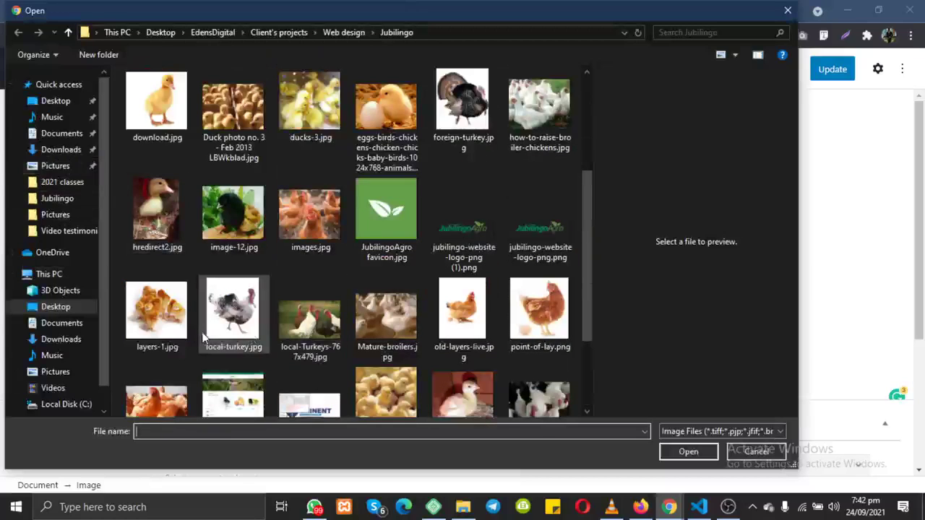
{"action": "scroll", "coordinate": [203, 338], "scroll_direction": "down", "scroll_amount": 2}
{"action": "left_click", "coordinate": [153, 261]}
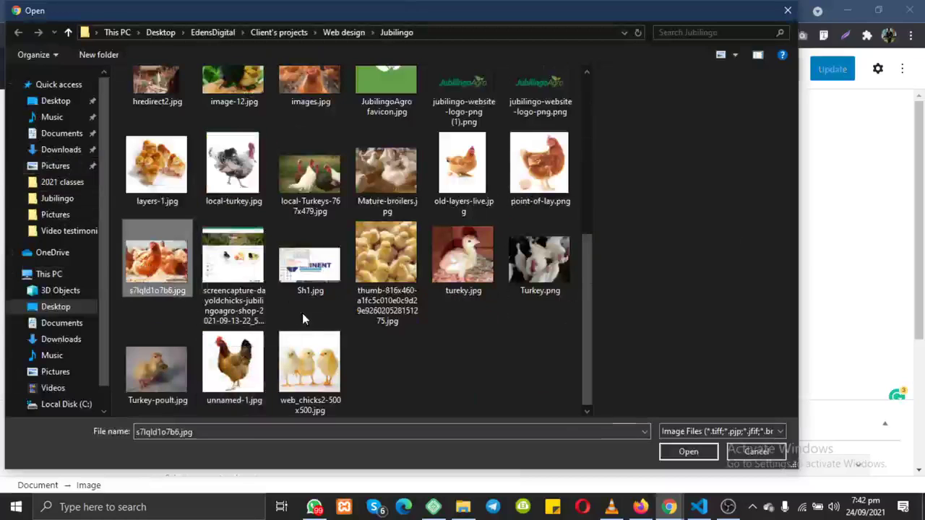
{"action": "left_click", "coordinate": [684, 448]}
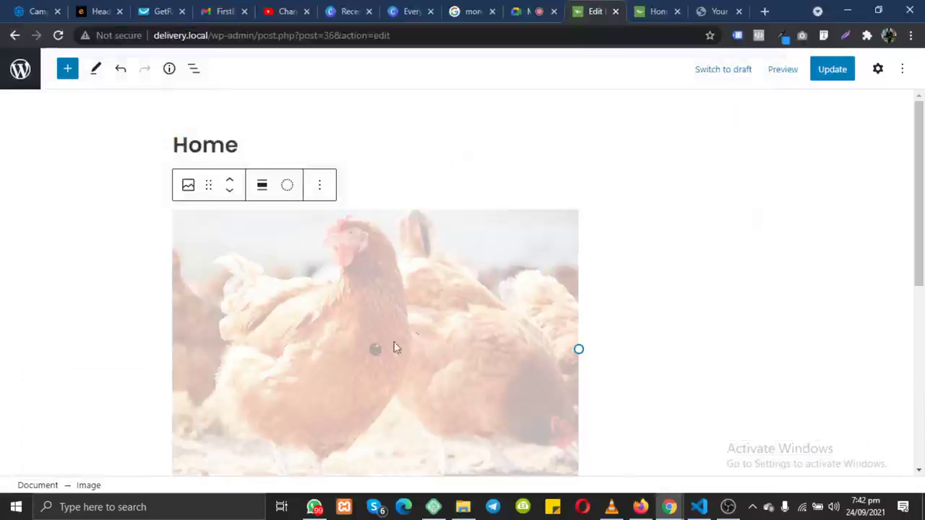
Step: Place a Buttons block under the hen photo and label its button 'click me'
{"action": "scroll", "coordinate": [399, 325], "scroll_direction": "down", "scroll_amount": 7}
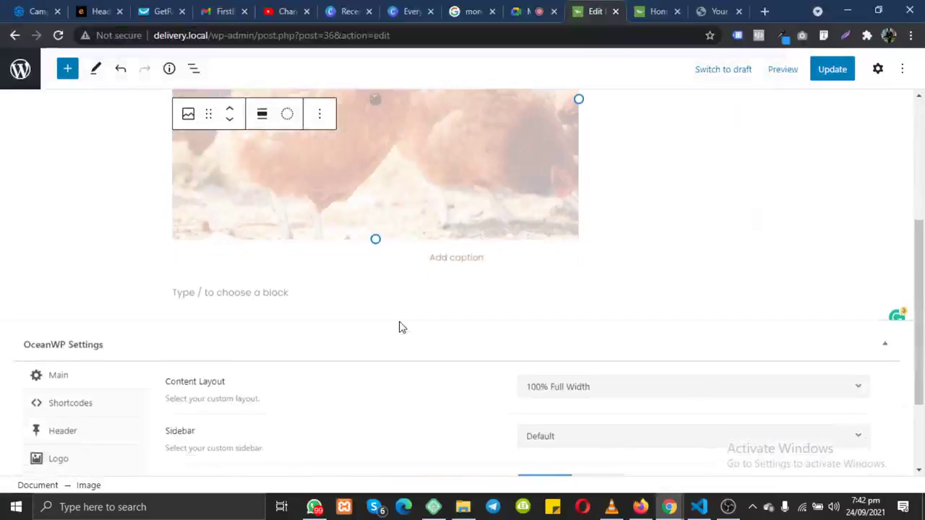
{"action": "scroll", "coordinate": [399, 327], "scroll_direction": "up", "scroll_amount": 3}
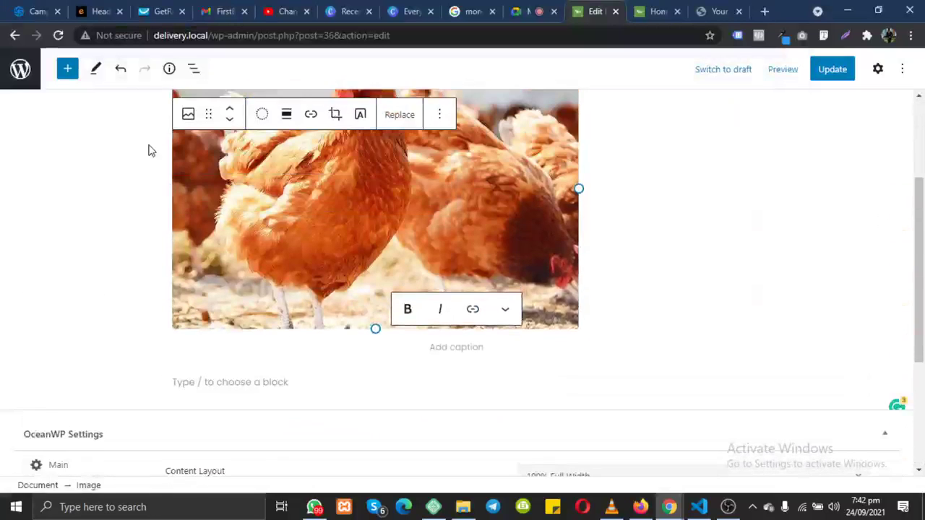
{"action": "left_click", "coordinate": [65, 76]}
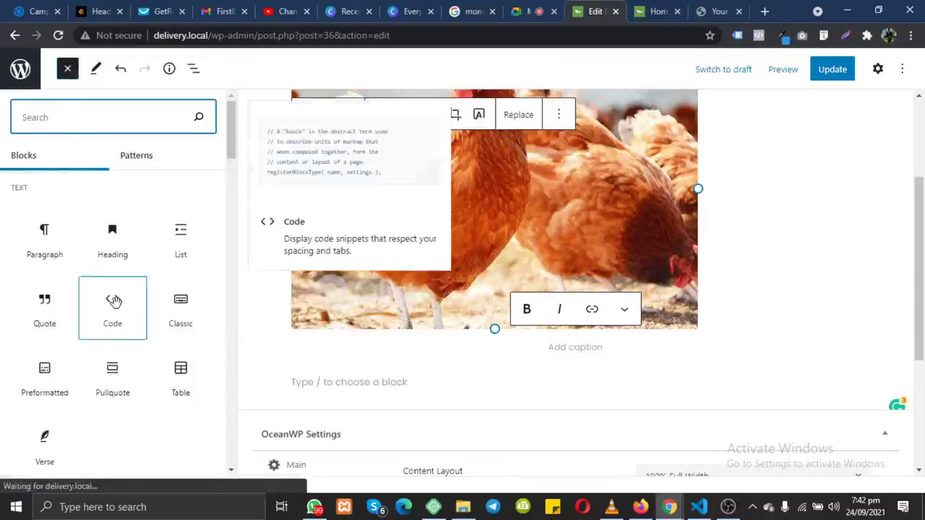
{"action": "scroll", "coordinate": [112, 296], "scroll_direction": "down", "scroll_amount": 4}
{"action": "scroll", "coordinate": [118, 305], "scroll_direction": "down", "scroll_amount": 2}
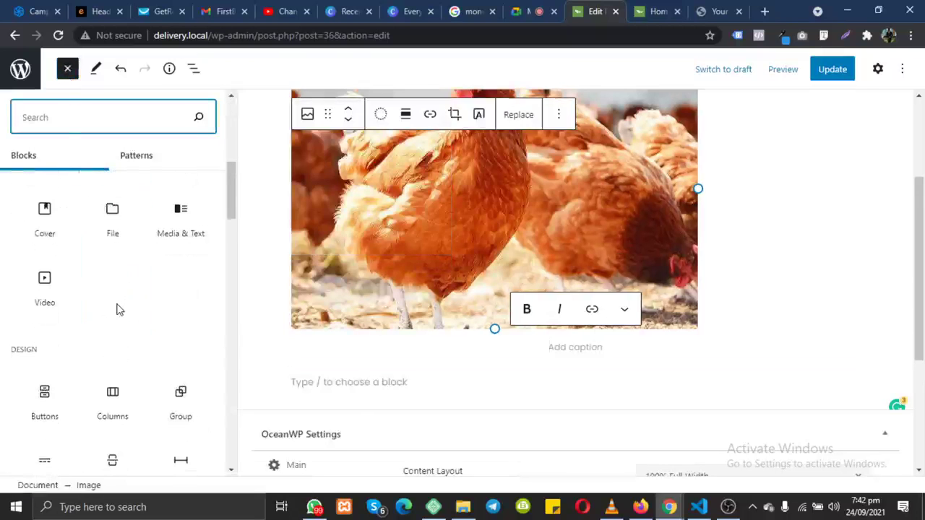
{"action": "left_click_drag", "start_coordinate": [25, 398], "coordinate": [354, 387]}
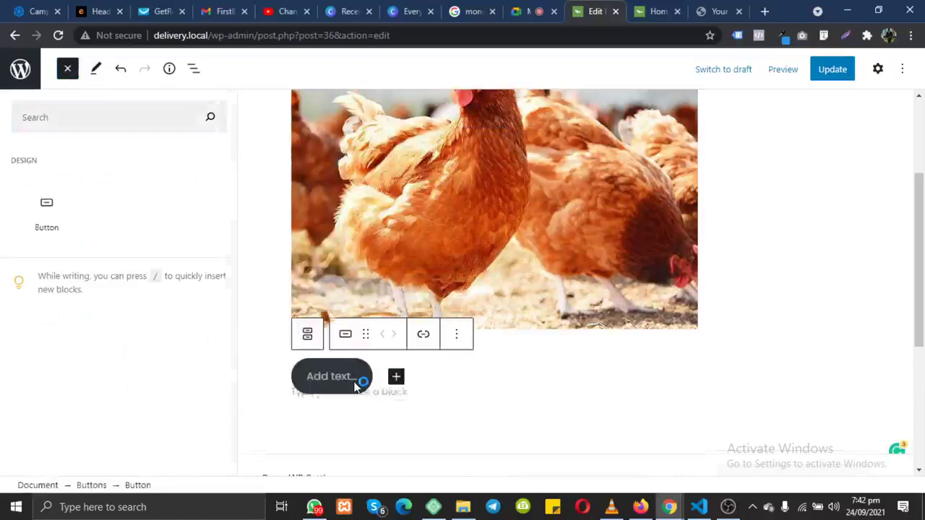
{"action": "left_click", "coordinate": [333, 381]}
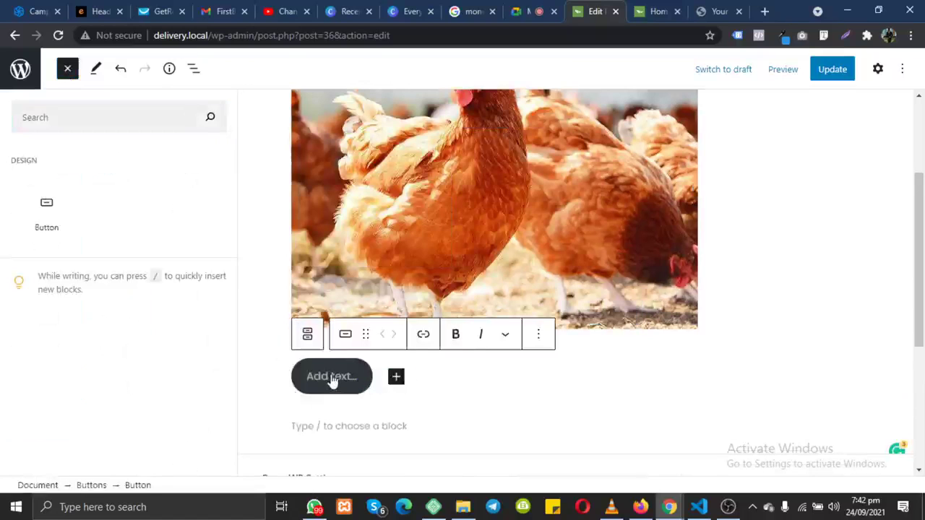
{"action": "type", "text": "click me"}
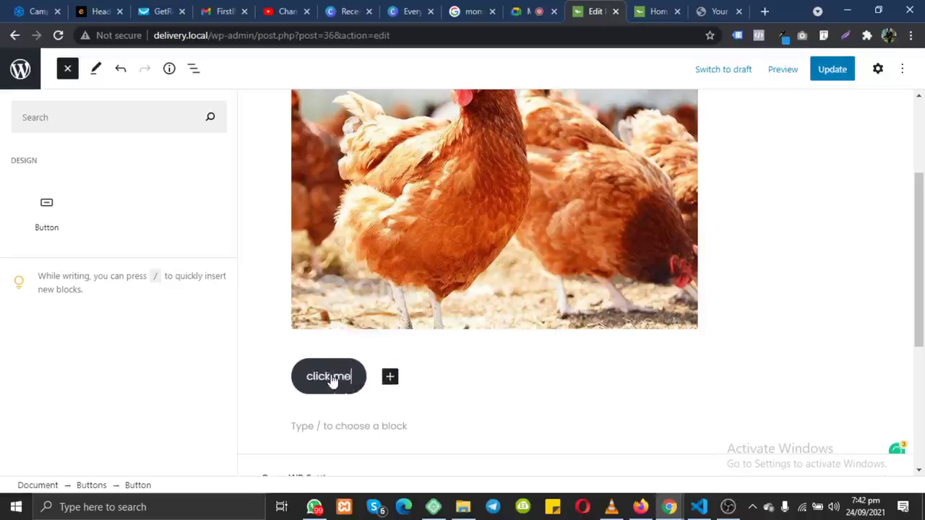
{"action": "left_click", "coordinate": [466, 398]}
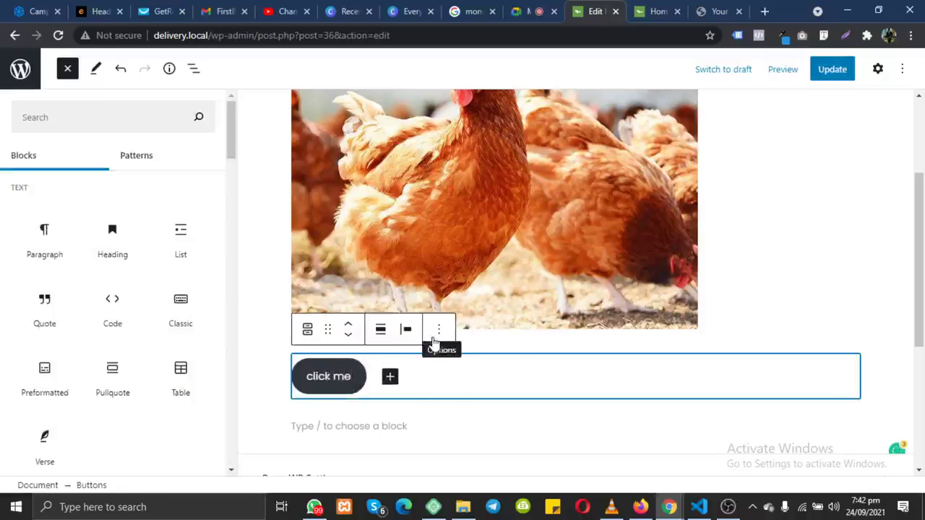
Step: Link the 'click me' button to the About Us page and update the Home page
{"action": "left_click", "coordinate": [439, 333]}
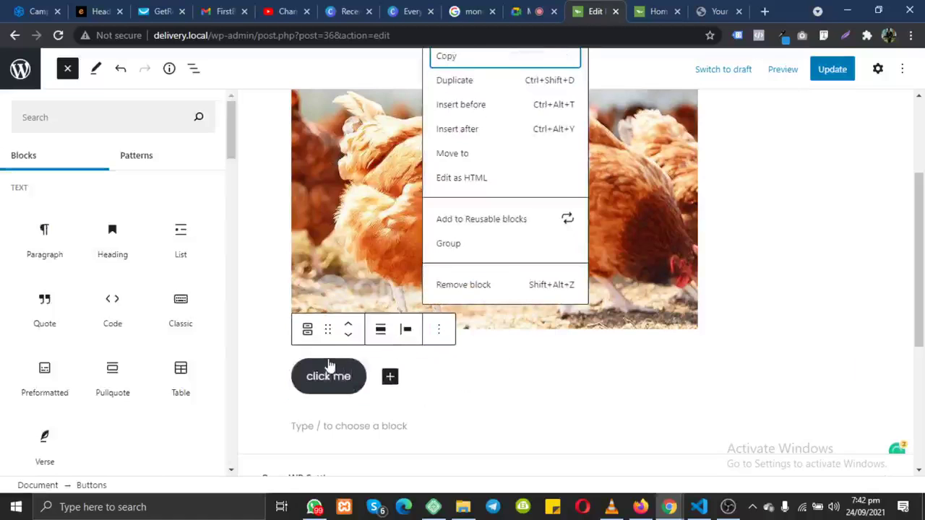
{"action": "left_click", "coordinate": [333, 375]}
{"action": "left_click", "coordinate": [423, 334]}
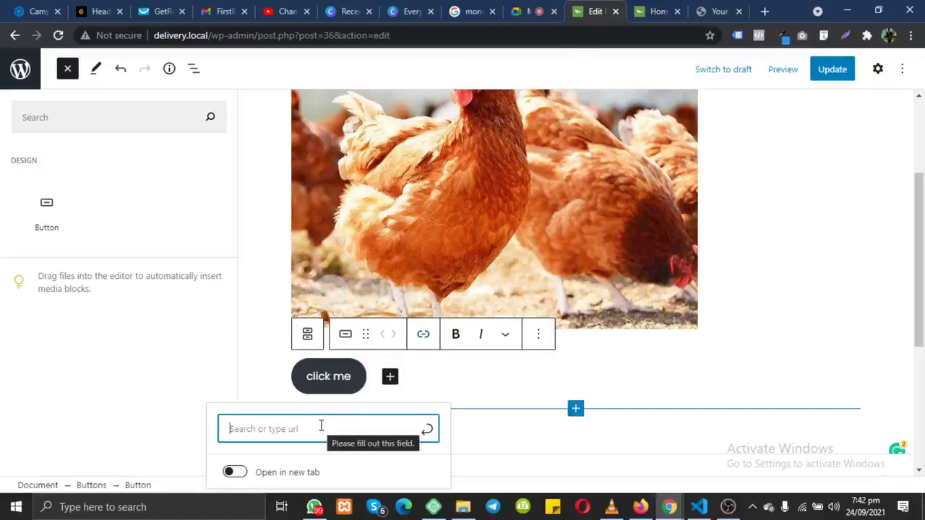
{"action": "type", "text": "about"}
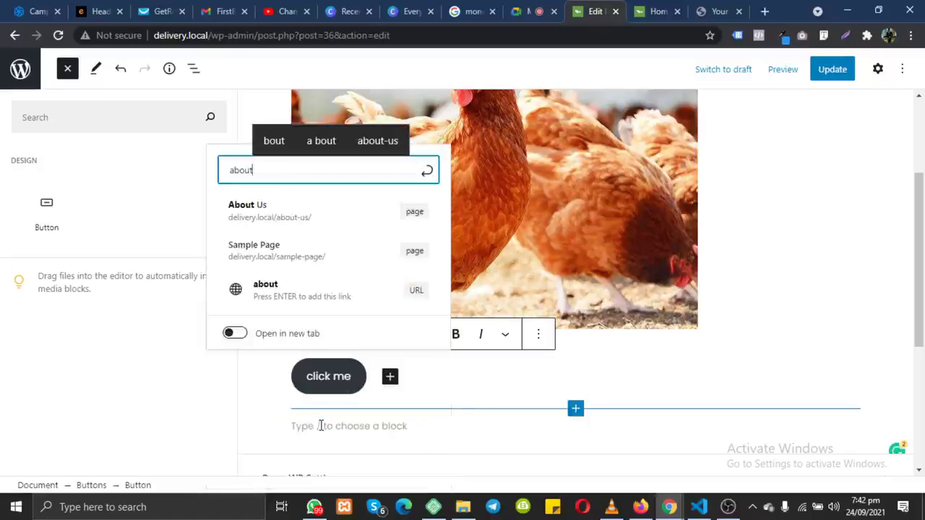
{"action": "left_click", "coordinate": [286, 222]}
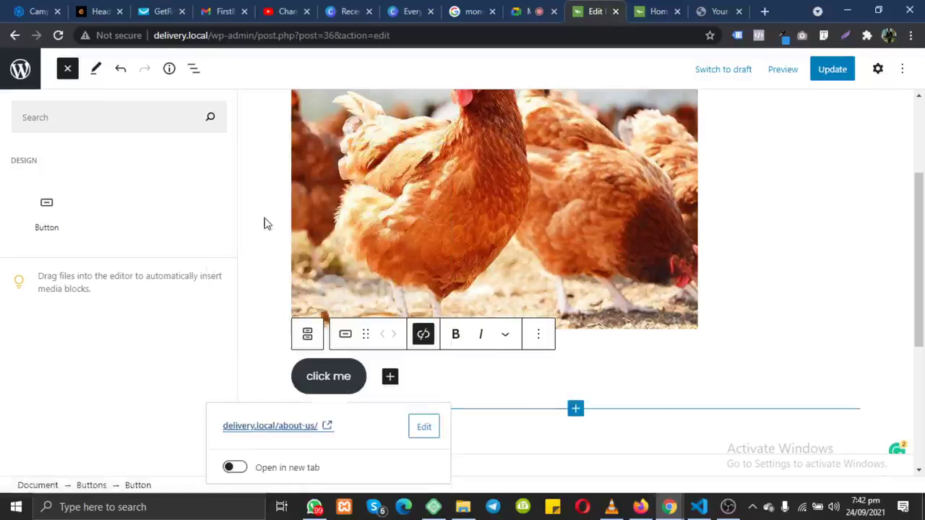
{"action": "left_click", "coordinate": [838, 70]}
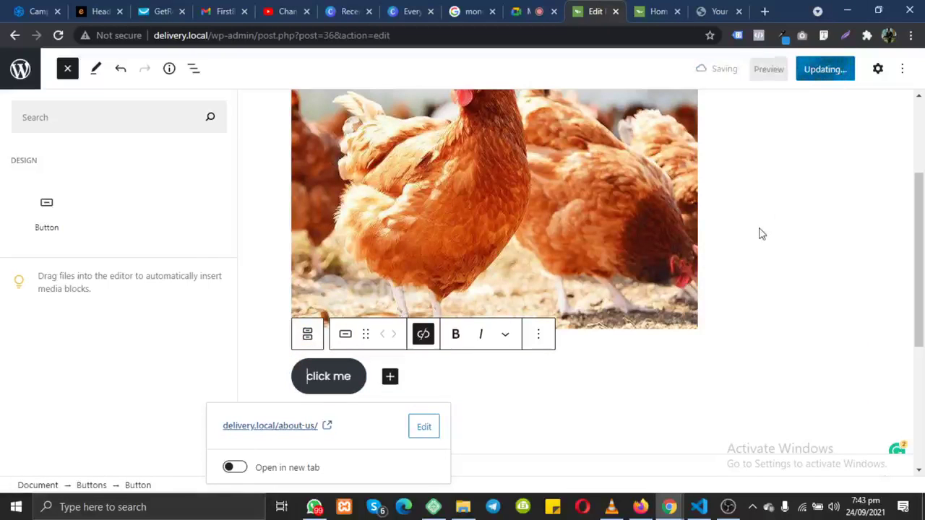
{"action": "scroll", "coordinate": [716, 267], "scroll_direction": "up", "scroll_amount": 2}
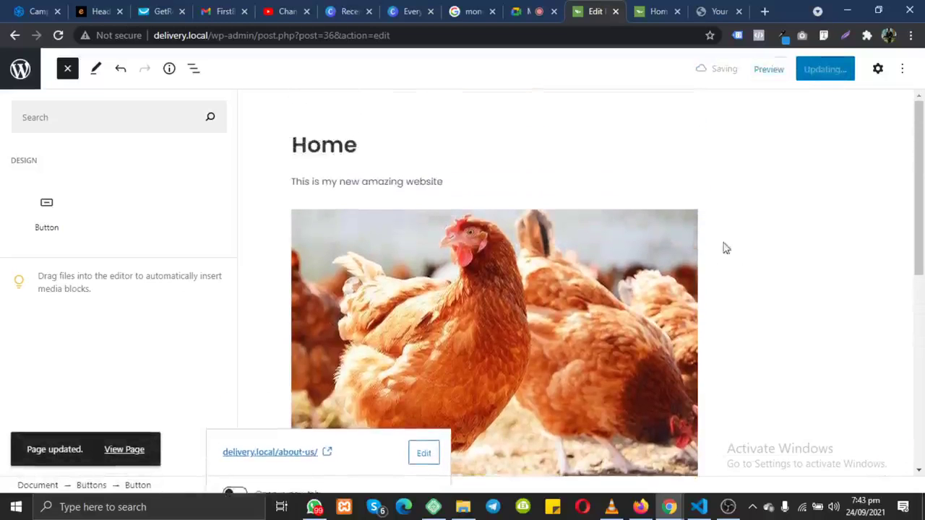
Step: Preview the Home page in a new browser tab
{"action": "right_click", "coordinate": [781, 72]}
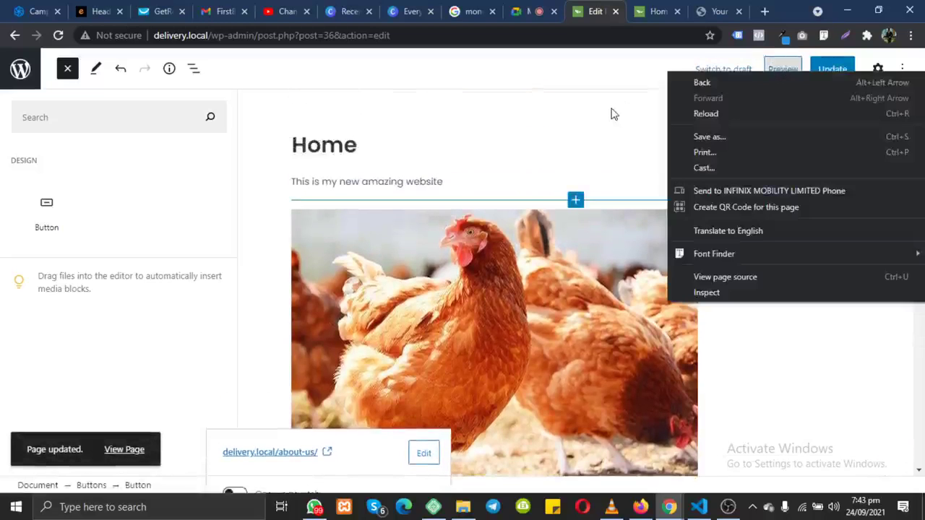
{"action": "left_click", "coordinate": [613, 115]}
{"action": "left_click", "coordinate": [788, 71]}
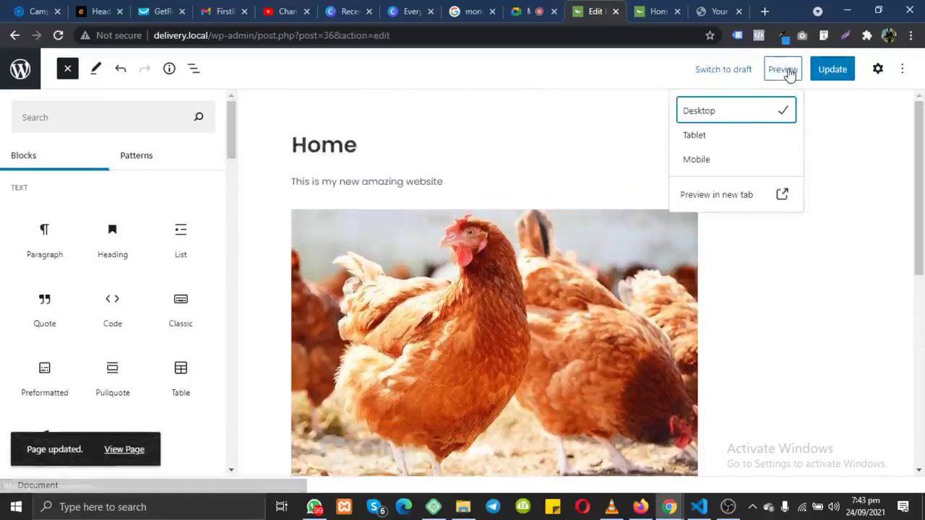
{"action": "left_click", "coordinate": [734, 199]}
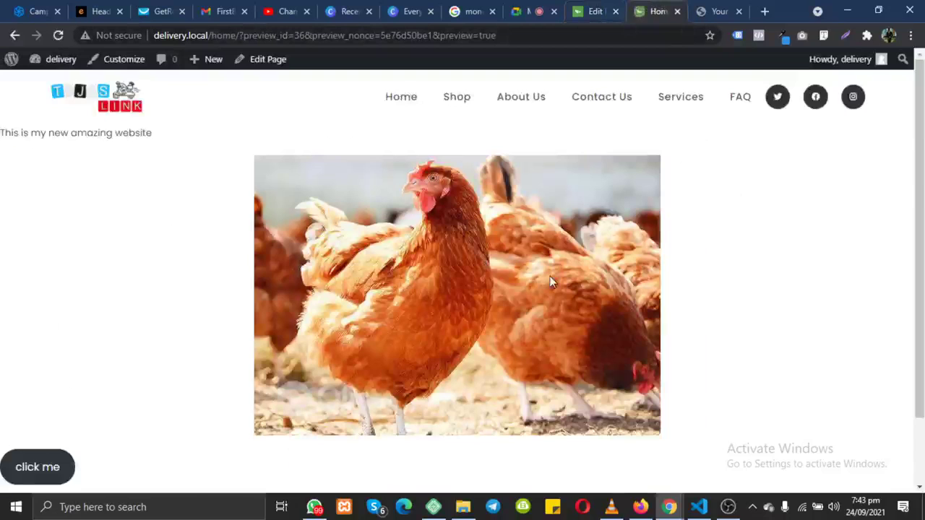
{"action": "scroll", "coordinate": [549, 275], "scroll_direction": "down", "scroll_amount": 1}
{"action": "scroll", "coordinate": [549, 281], "scroll_direction": "up", "scroll_amount": 1}
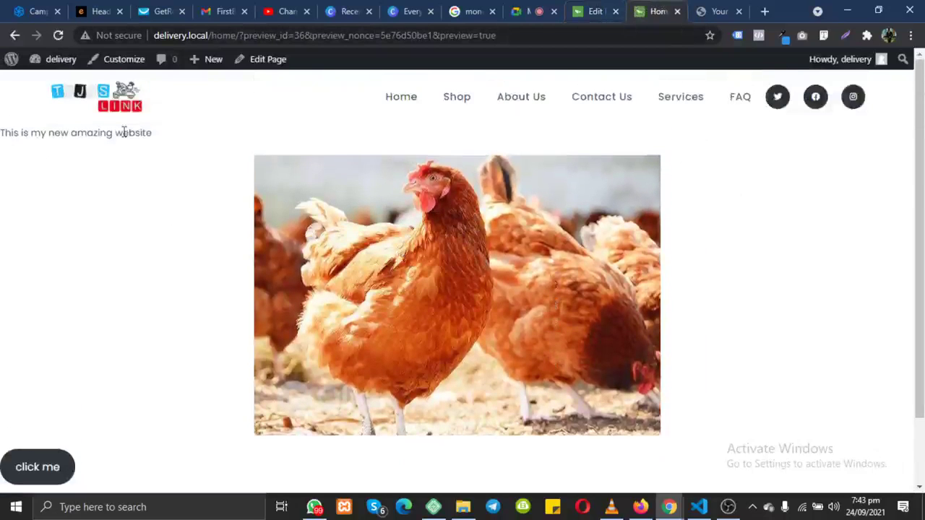
{"action": "left_click_drag", "start_coordinate": [164, 141], "coordinate": [3, 129]}
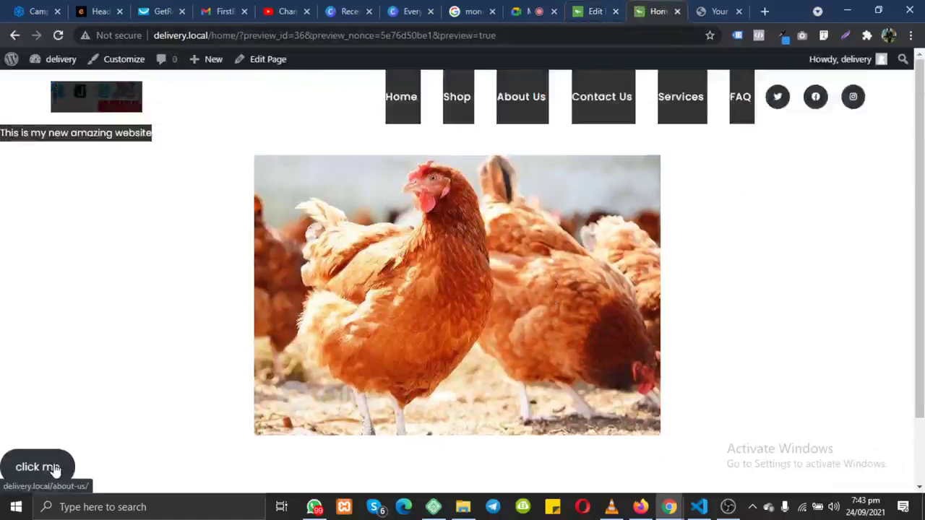
Step: Confirm 'click me' opens About Us, then go back and edit the Home page
{"action": "left_click", "coordinate": [54, 468]}
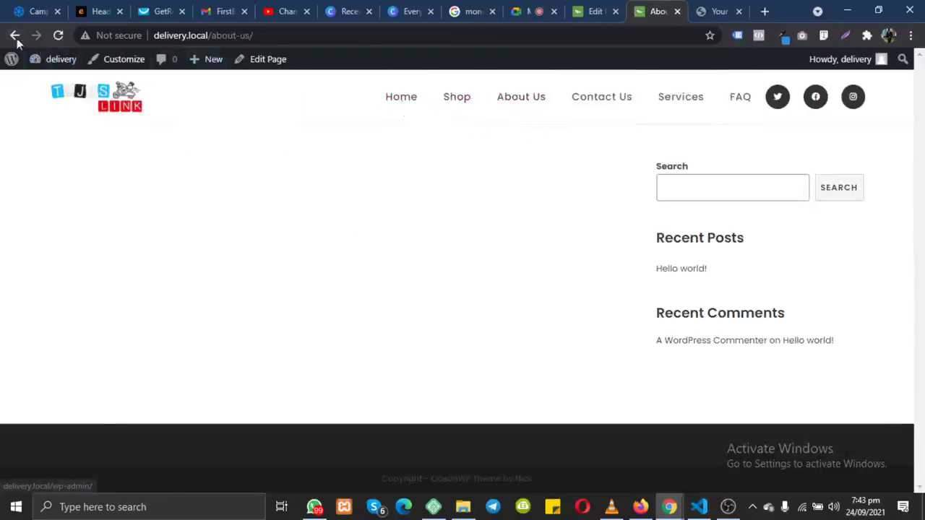
{"action": "left_click", "coordinate": [15, 36]}
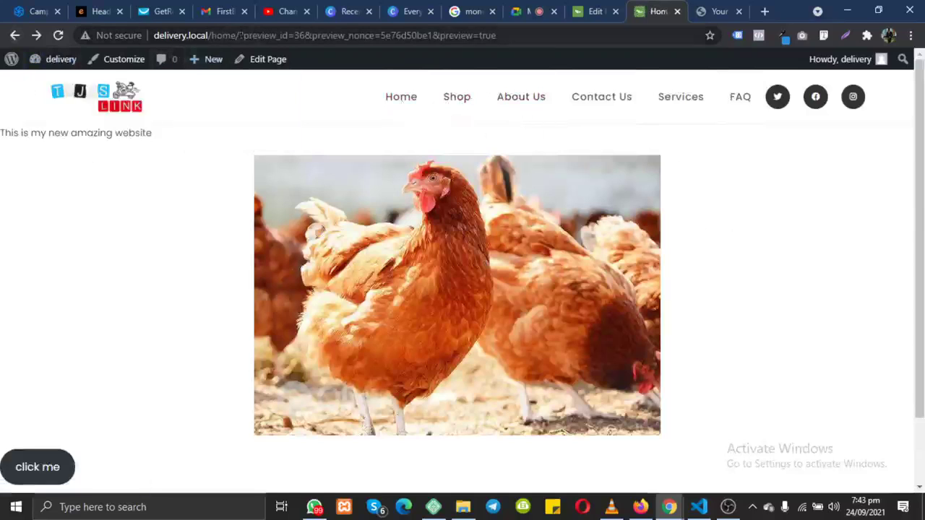
{"action": "left_click_drag", "start_coordinate": [240, 34], "coordinate": [160, 38]}
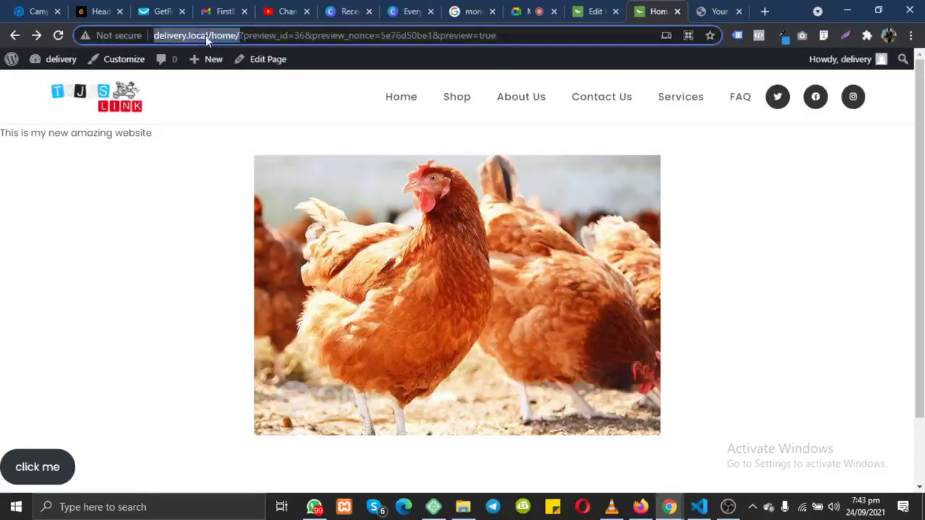
{"action": "left_click", "coordinate": [267, 67]}
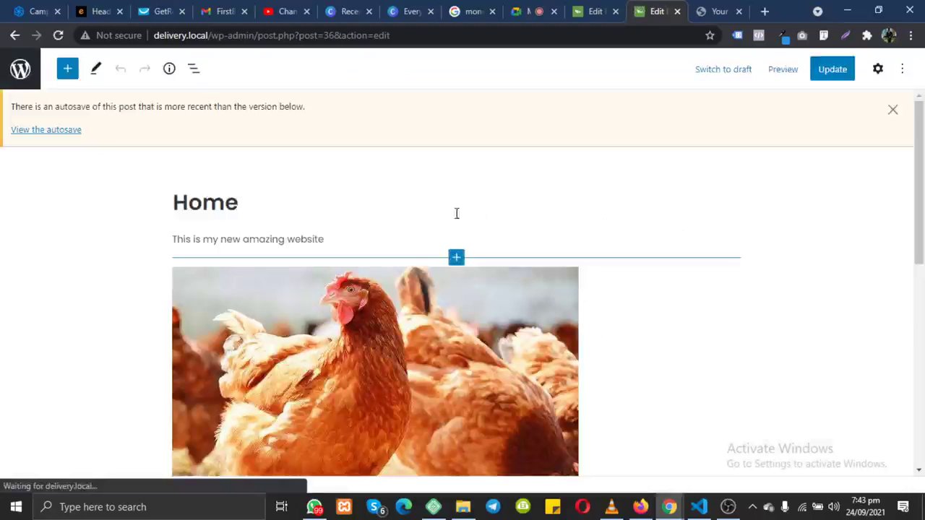
Step: Dismiss the notice about a newer autosave
{"action": "left_click", "coordinate": [893, 110]}
{"action": "left_click", "coordinate": [317, 167]}
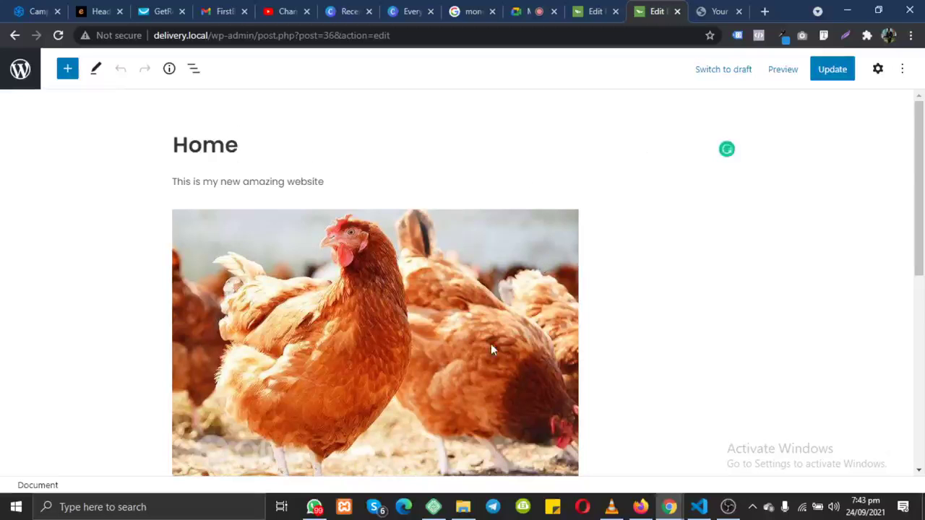
{"action": "scroll", "coordinate": [490, 346], "scroll_direction": "down", "scroll_amount": 6}
{"action": "scroll", "coordinate": [489, 342], "scroll_direction": "up", "scroll_amount": 3}
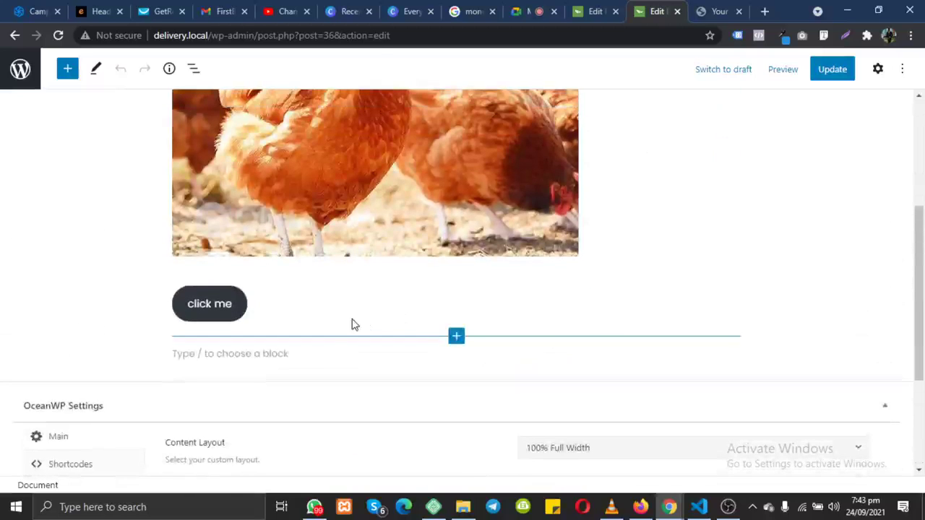
Step: Clear the 'click me' button's content from its options menu, leaving an empty button
{"action": "left_click", "coordinate": [210, 303]}
{"action": "left_click", "coordinate": [421, 266]}
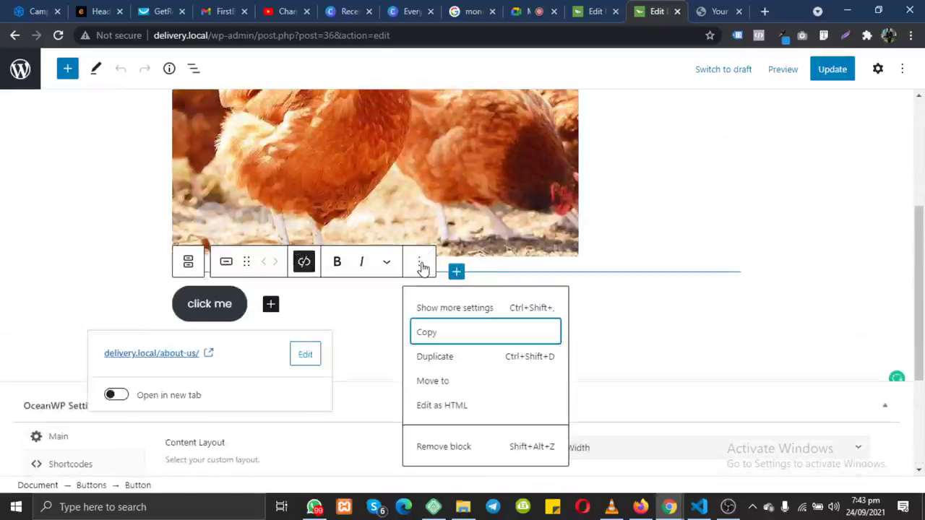
{"action": "left_click", "coordinate": [467, 450]}
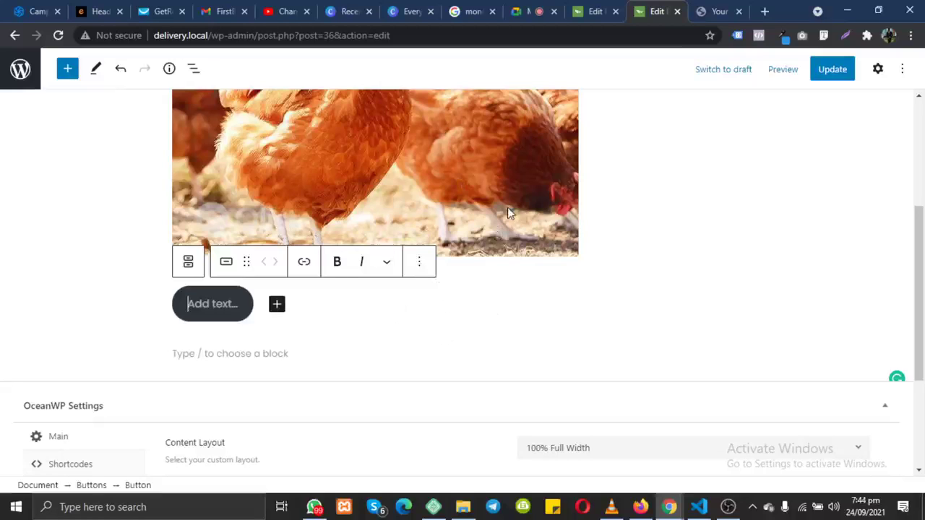
{"action": "scroll", "coordinate": [422, 269], "scroll_direction": "up", "scroll_amount": 5}
{"action": "left_click", "coordinate": [422, 269]}
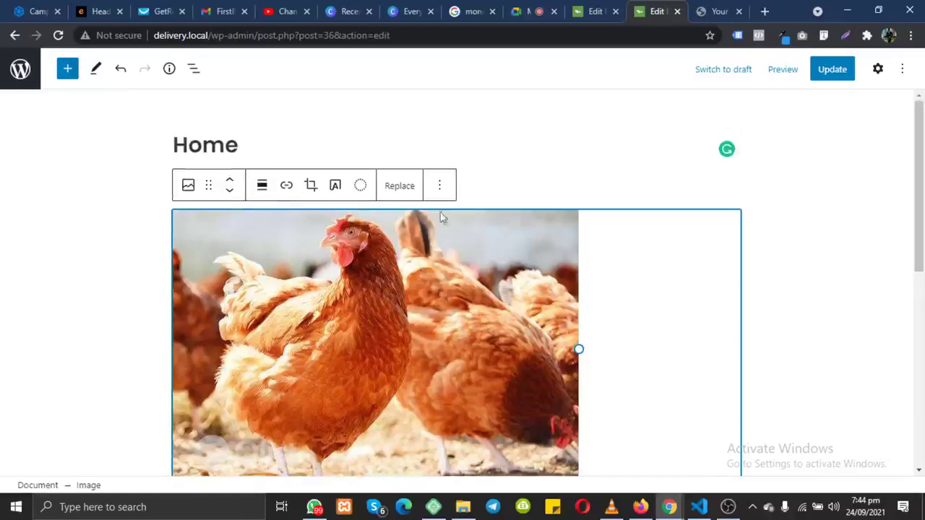
Step: Remove the chicken image block and the tagline paragraph
{"action": "left_click", "coordinate": [439, 186]}
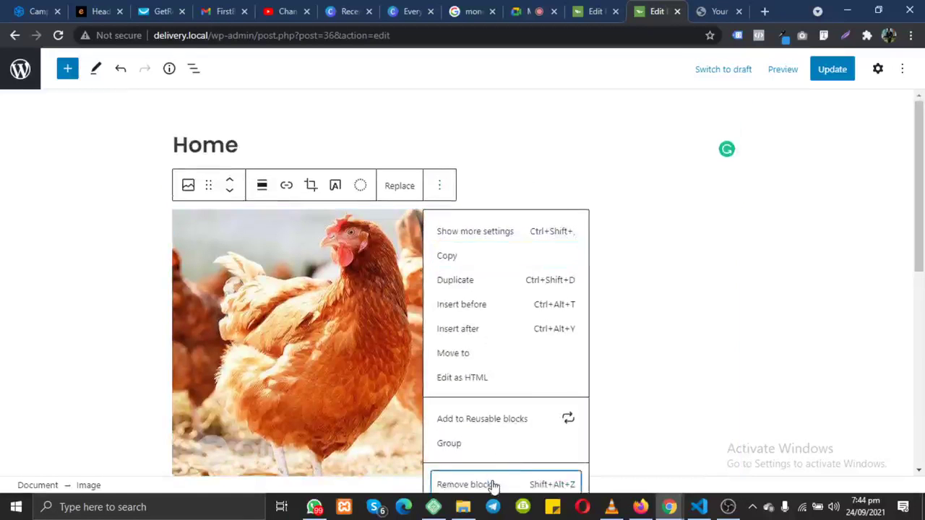
{"action": "left_click", "coordinate": [495, 483]}
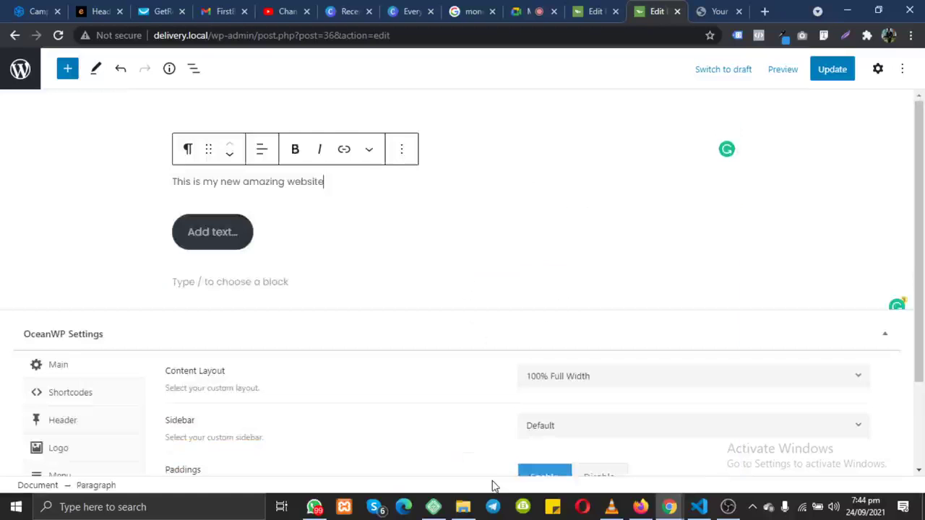
{"action": "left_click", "coordinate": [402, 152]}
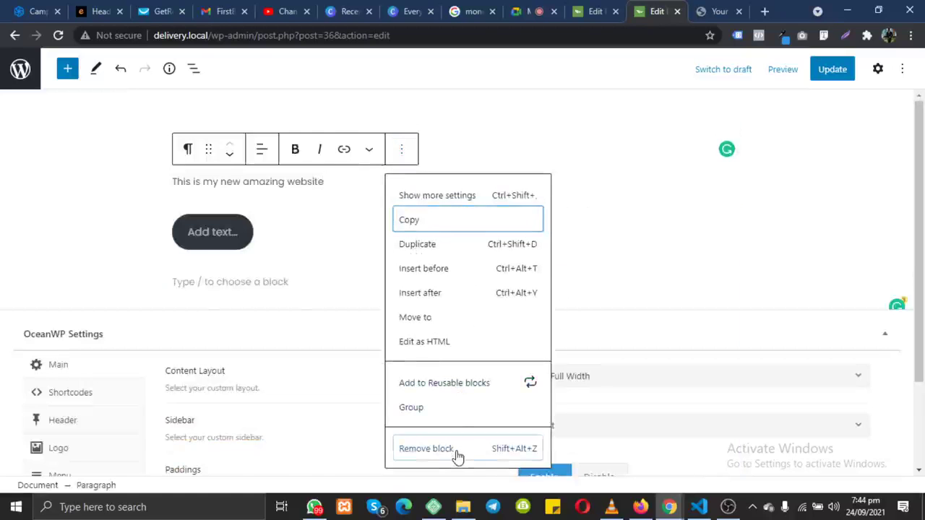
{"action": "left_click", "coordinate": [457, 448]}
Step: Remove the empty button block, leaving only an empty paragraph below the title
{"action": "left_click", "coordinate": [220, 235]}
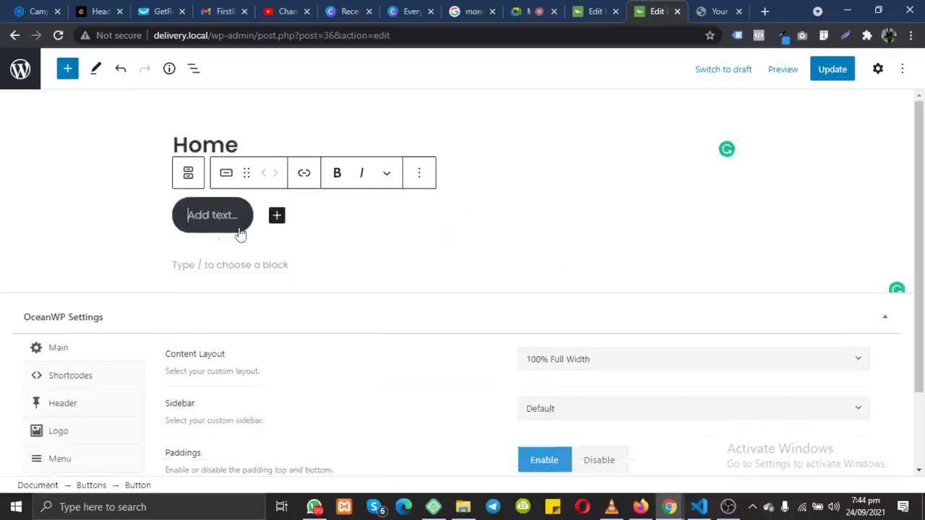
{"action": "left_click", "coordinate": [420, 177]}
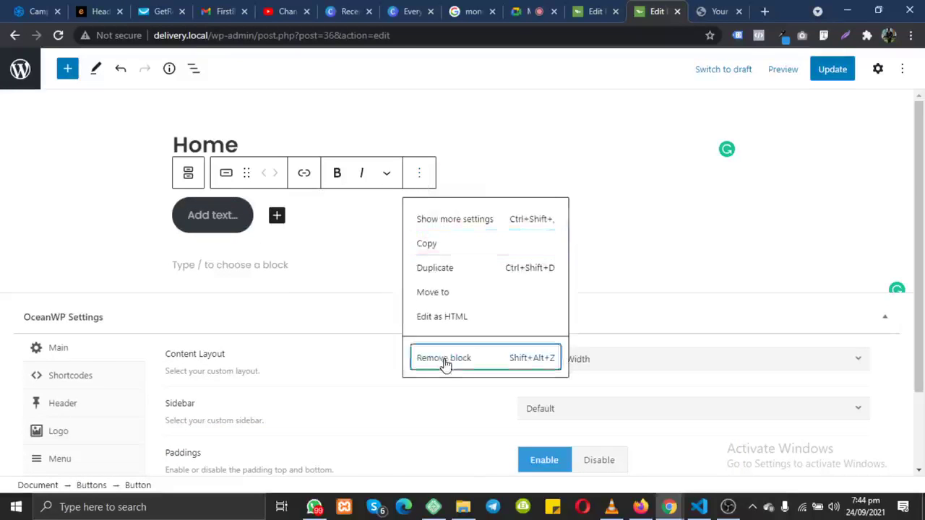
{"action": "left_click", "coordinate": [444, 362]}
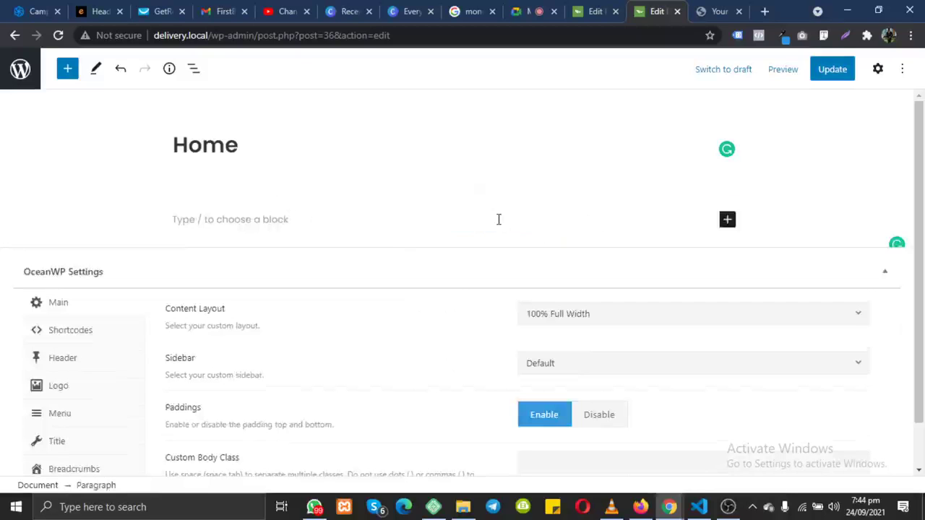
{"action": "left_click", "coordinate": [258, 212]}
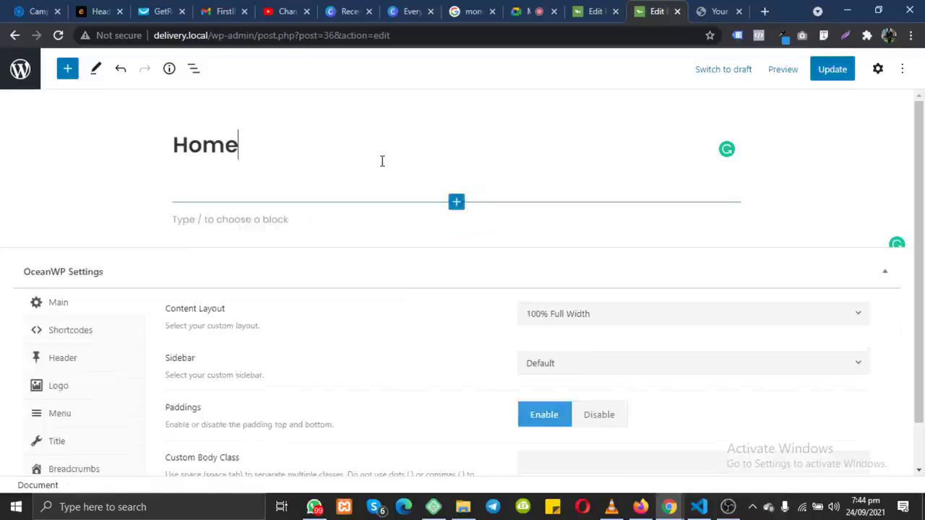
{"action": "left_click", "coordinate": [457, 204]}
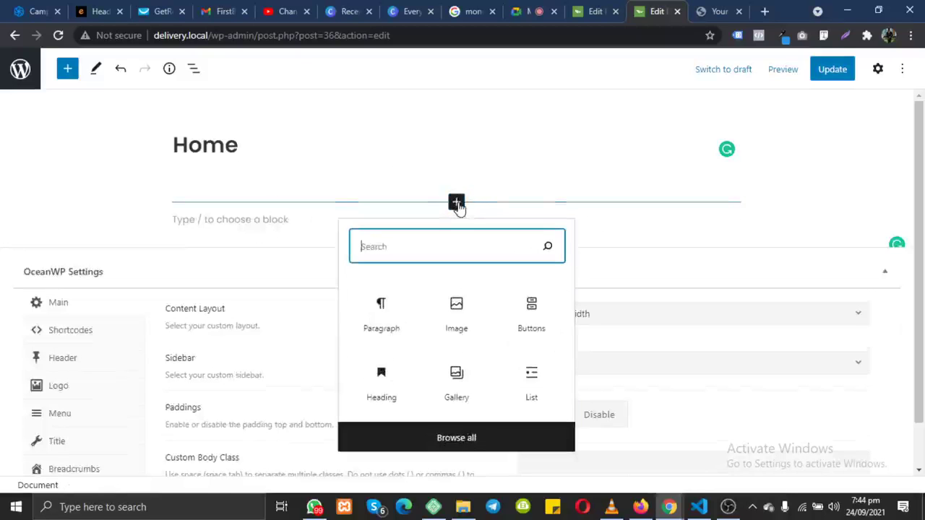
{"action": "left_click", "coordinate": [525, 158]}
{"action": "left_click", "coordinate": [300, 218]}
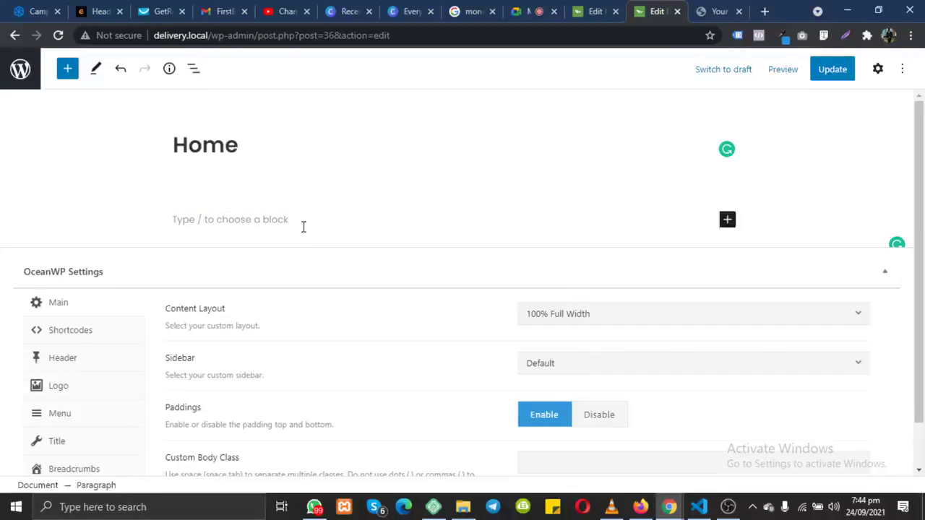
Step: Update the emptied Home page, return to Pages, and visit the Edens Digital site
{"action": "left_click", "coordinate": [830, 70]}
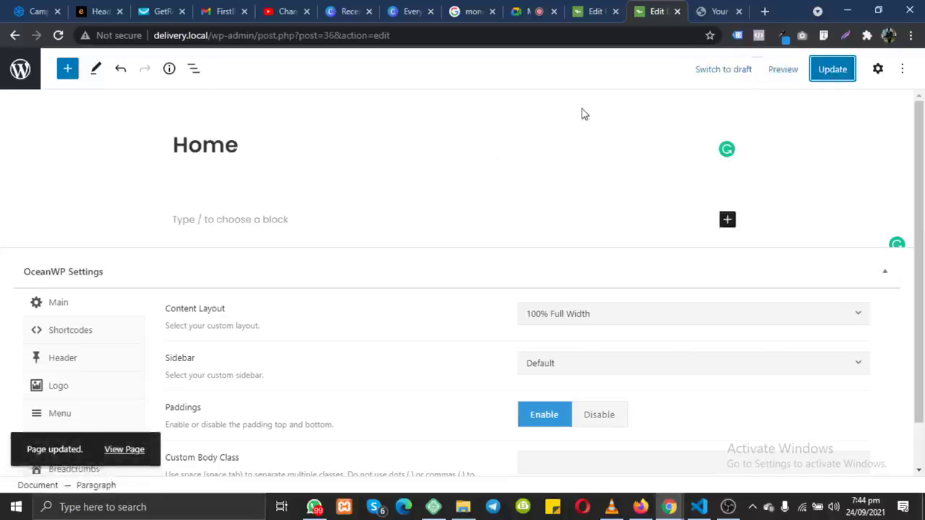
{"action": "left_click", "coordinate": [21, 84]}
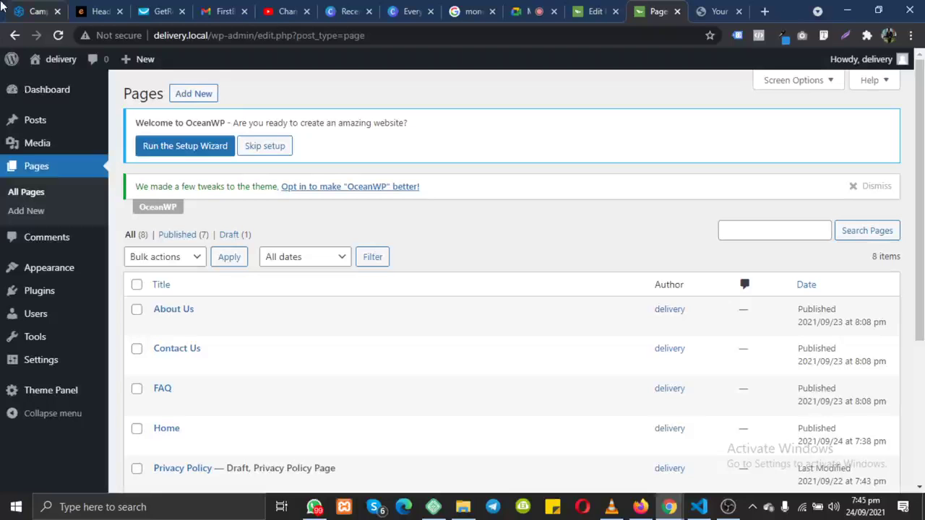
{"action": "left_click", "coordinate": [91, 12]}
{"action": "left_click", "coordinate": [55, 63]}
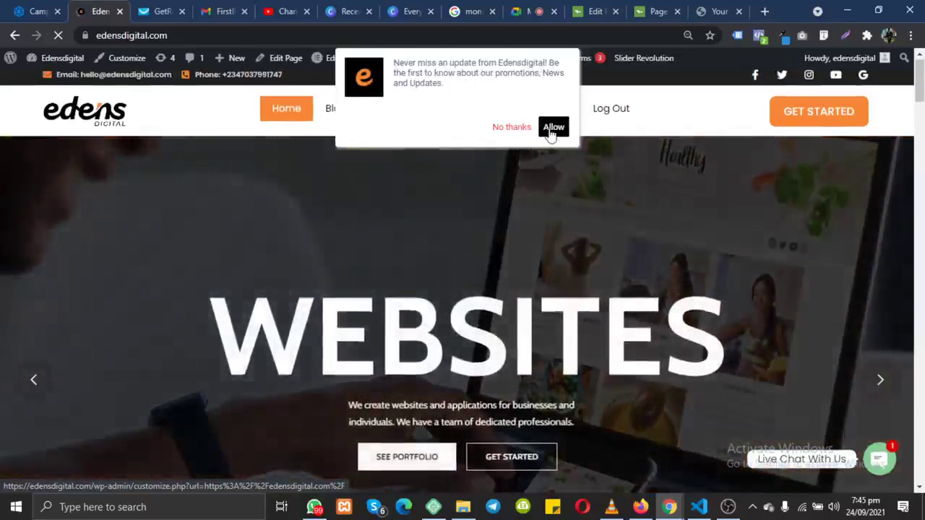
Step: Allow site notifications, then open the WhatsApp chat box from the live chat bubble
{"action": "left_click", "coordinate": [553, 127]}
{"action": "scroll", "coordinate": [463, 184], "scroll_direction": "down", "scroll_amount": 4}
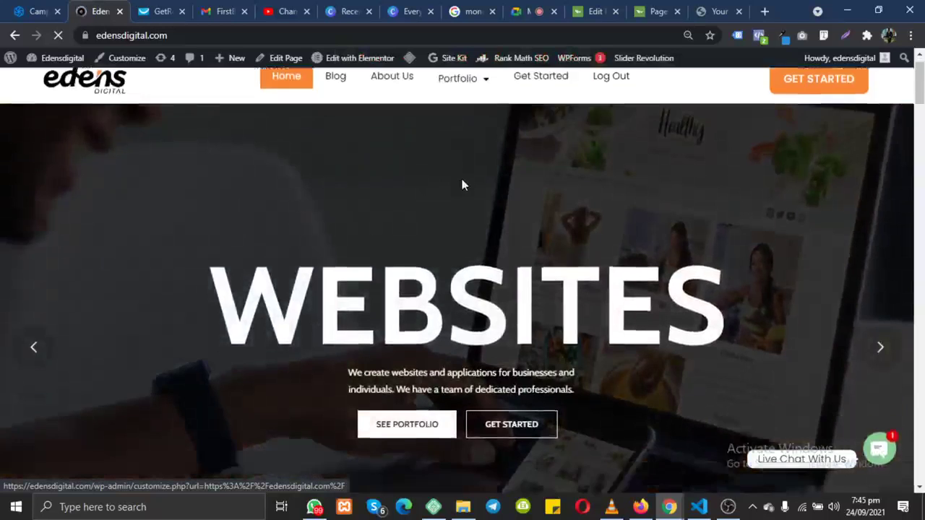
{"action": "scroll", "coordinate": [463, 185], "scroll_direction": "down", "scroll_amount": 5}
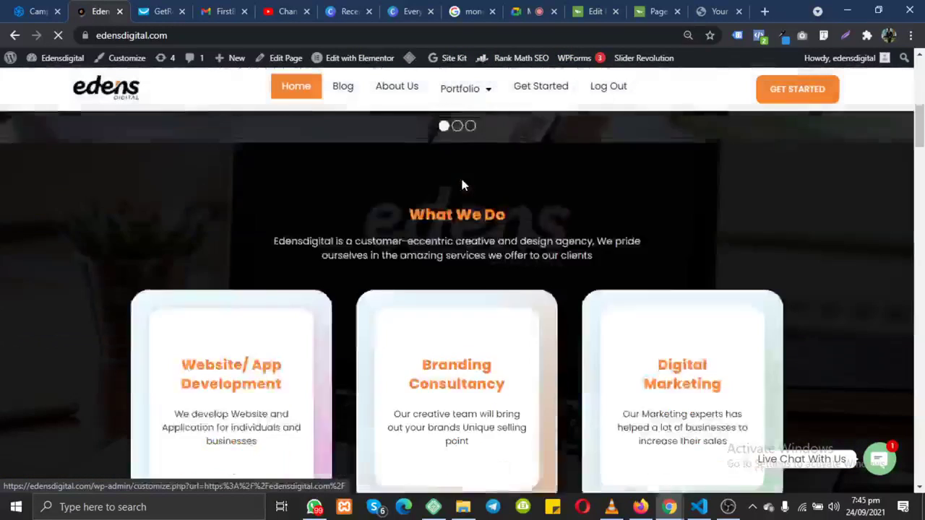
{"action": "scroll", "coordinate": [462, 185], "scroll_direction": "down", "scroll_amount": 12}
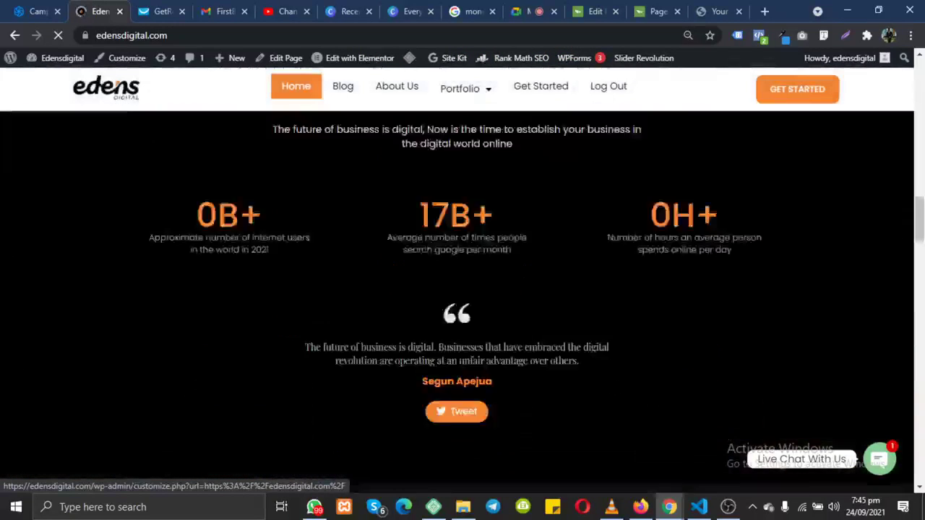
{"action": "scroll", "coordinate": [463, 186], "scroll_direction": "up", "scroll_amount": 6}
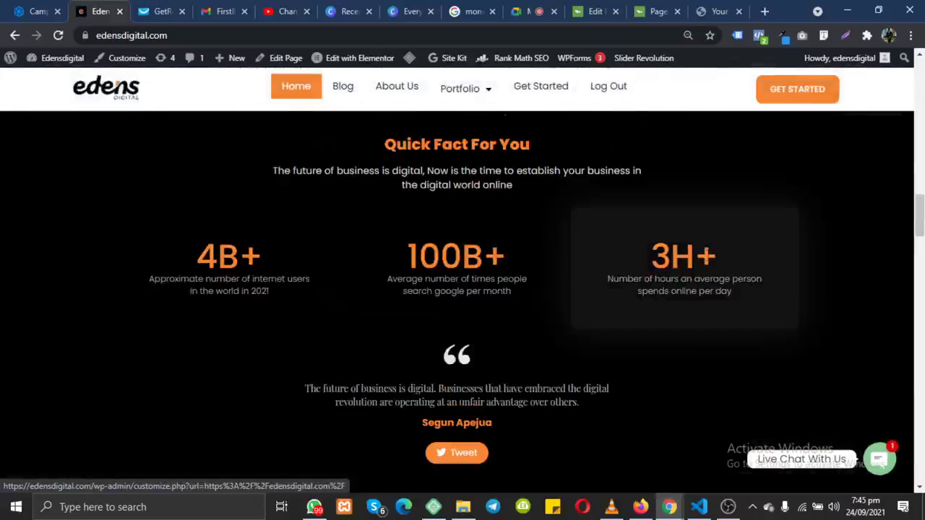
{"action": "left_click", "coordinate": [878, 457]}
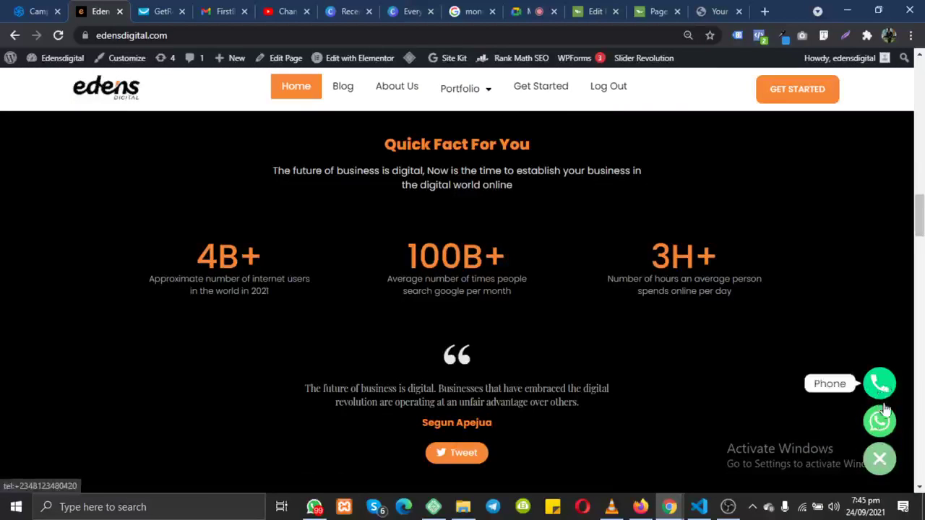
{"action": "left_click", "coordinate": [873, 426]}
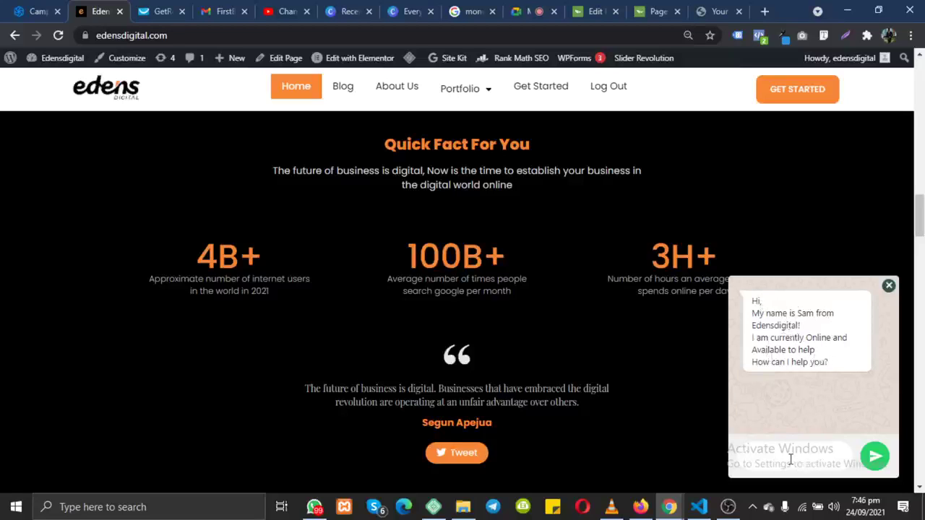
Step: Type a greeting saying 'I want to inquire about your web design services' and send it
{"action": "type", "text": "Hi sam I want to inquireab"}
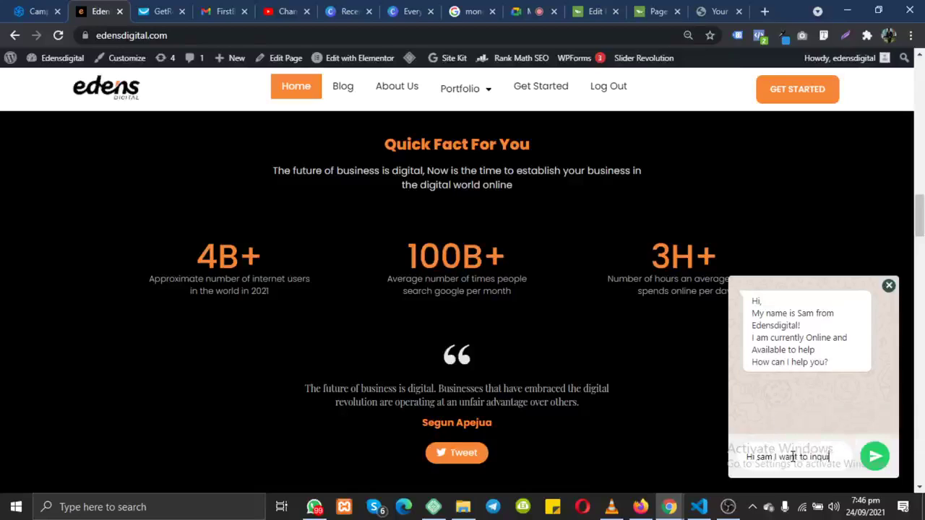
{"action": "key", "text": "BackSpace"}
{"action": "key", "text": "BackSpace"}
{"action": "type", "text": "abo"}
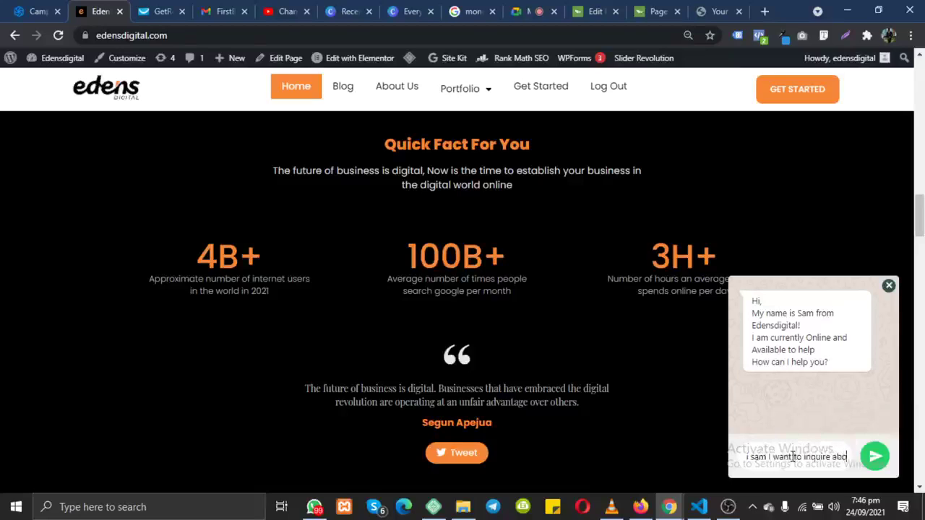
{"action": "type", "text": "ut your web d"}
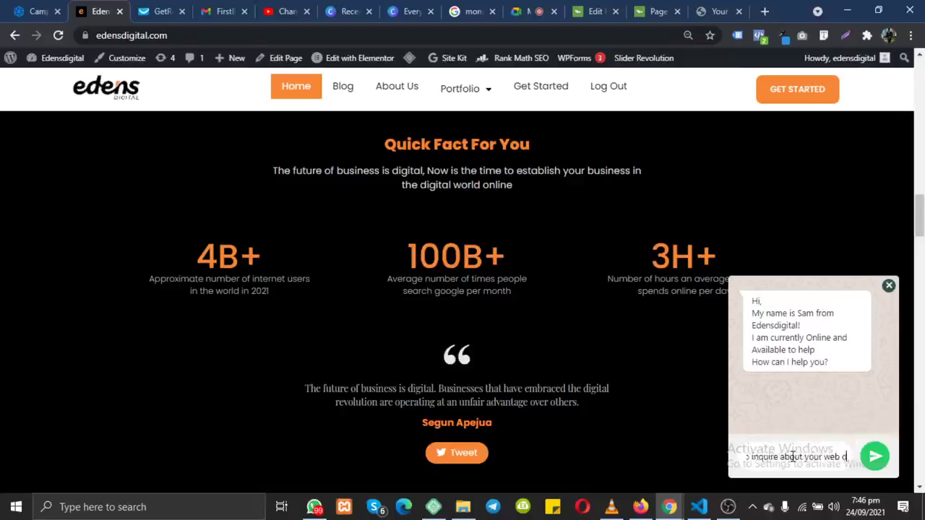
{"action": "type", "text": "esign serc"}
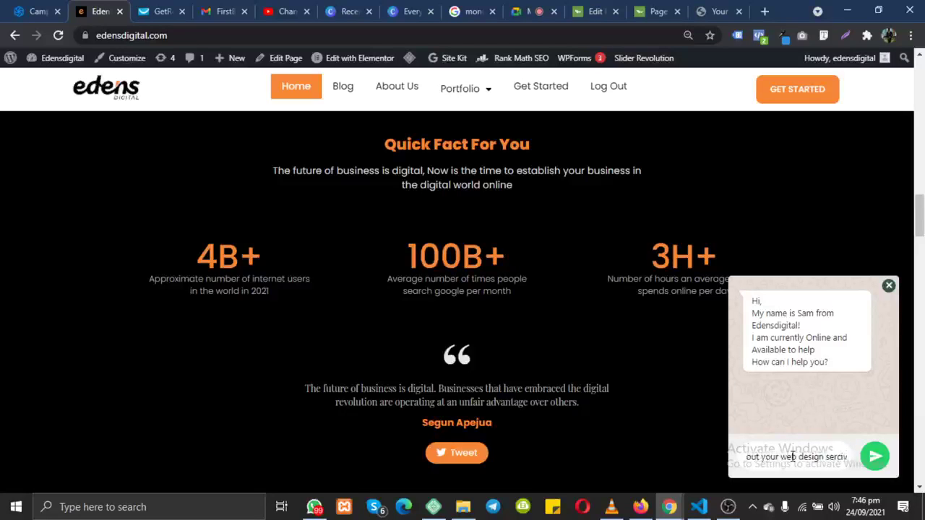
{"action": "key", "text": "BackSpace"}
{"action": "type", "text": "vices"}
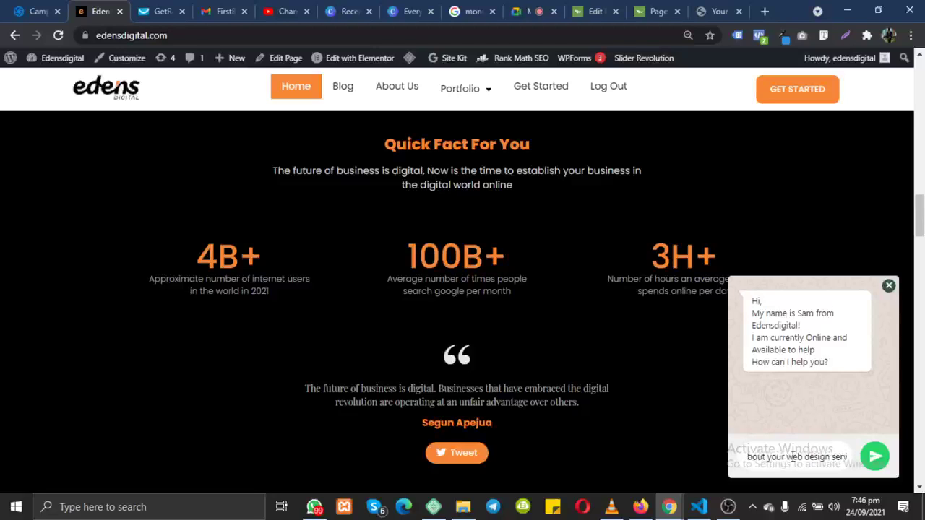
{"action": "left_click", "coordinate": [872, 460]}
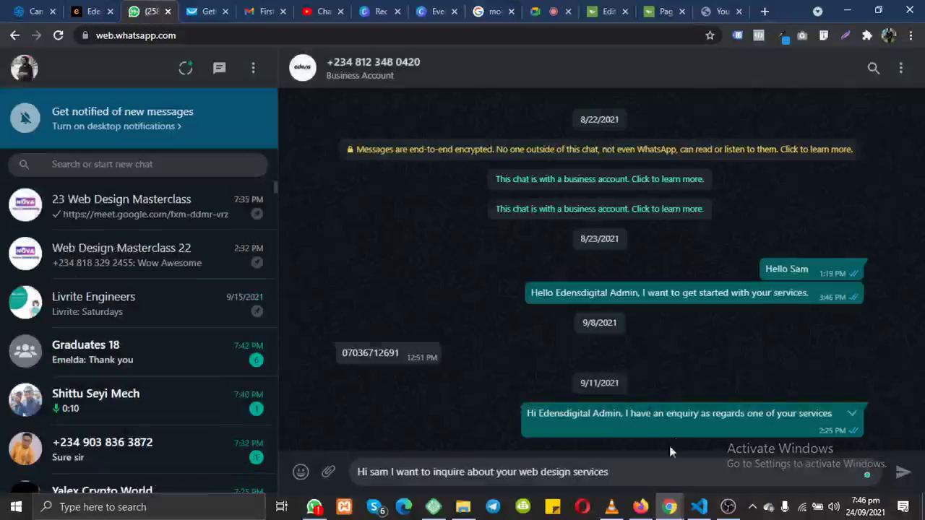
Step: Send the web design inquiry in WhatsApp Web, then return to the WordPress editor tab
{"action": "left_click", "coordinate": [902, 473]}
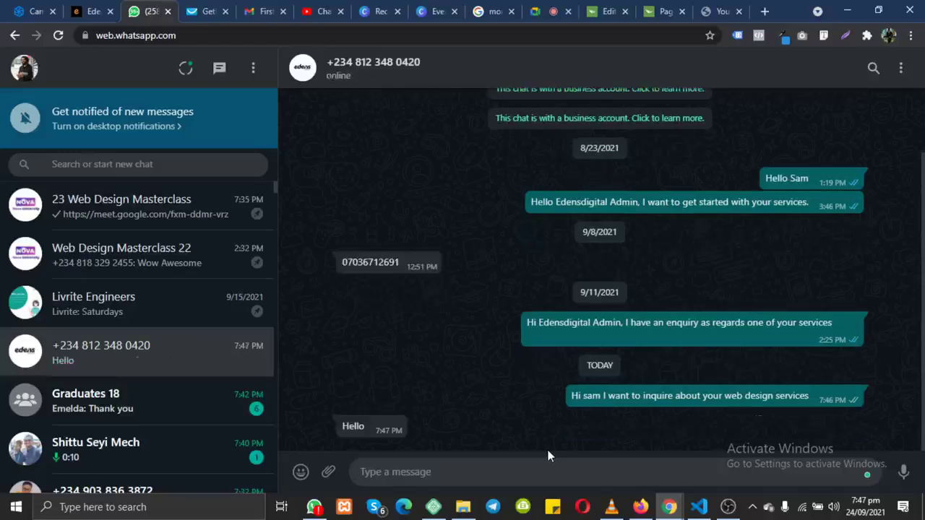
{"action": "left_click_drag", "start_coordinate": [405, 431], "coordinate": [362, 426]}
{"action": "left_click", "coordinate": [469, 425]}
{"action": "left_click", "coordinate": [612, 10]}
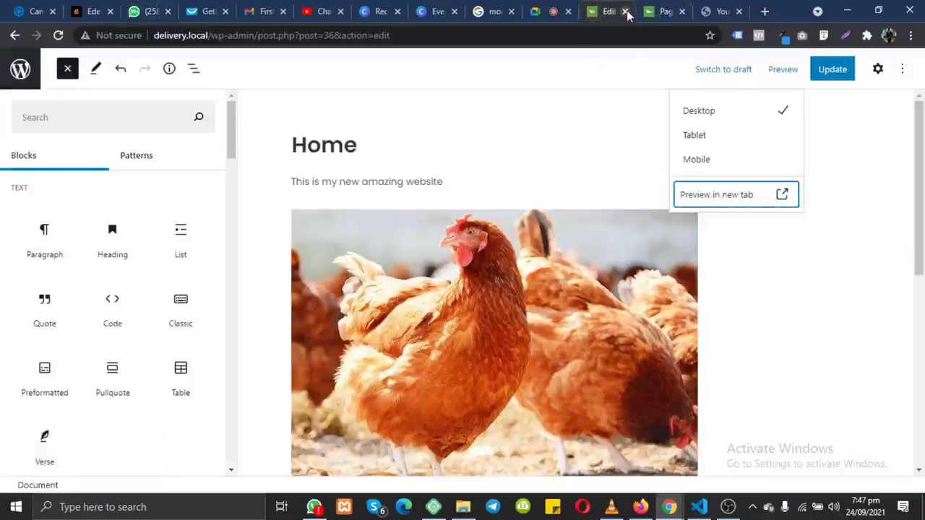
Step: Close the Home page editor tab, look over the 8-item Pages list, then switch to the Edens Digital site
{"action": "left_click", "coordinate": [626, 12]}
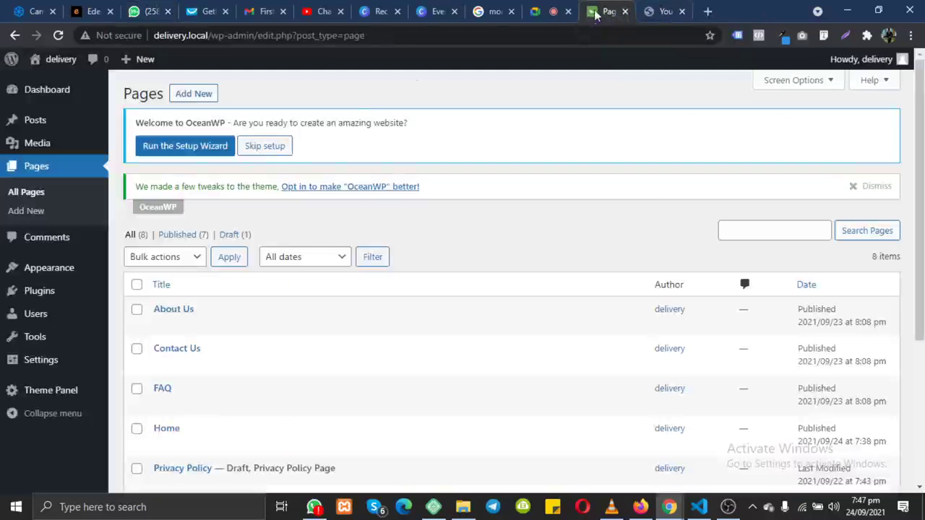
{"action": "scroll", "coordinate": [181, 360], "scroll_direction": "down", "scroll_amount": 3}
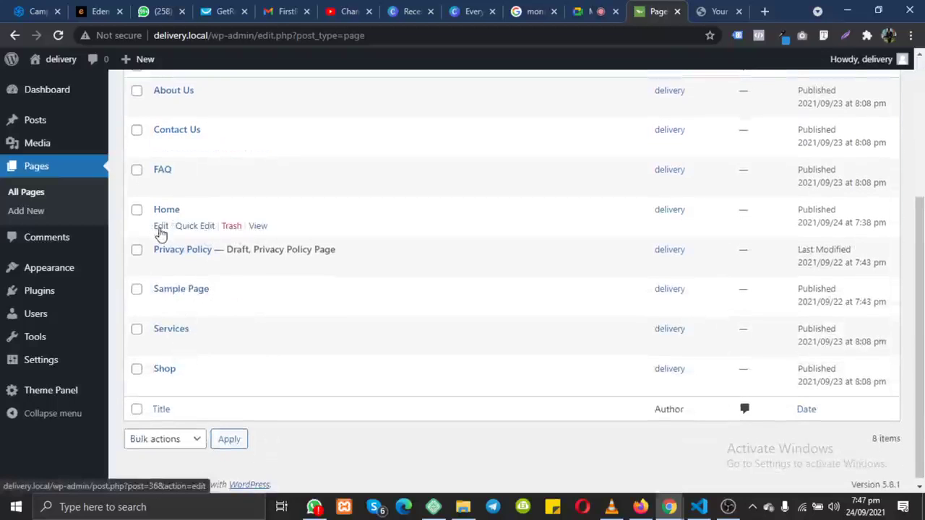
{"action": "scroll", "coordinate": [161, 233], "scroll_direction": "up", "scroll_amount": 3}
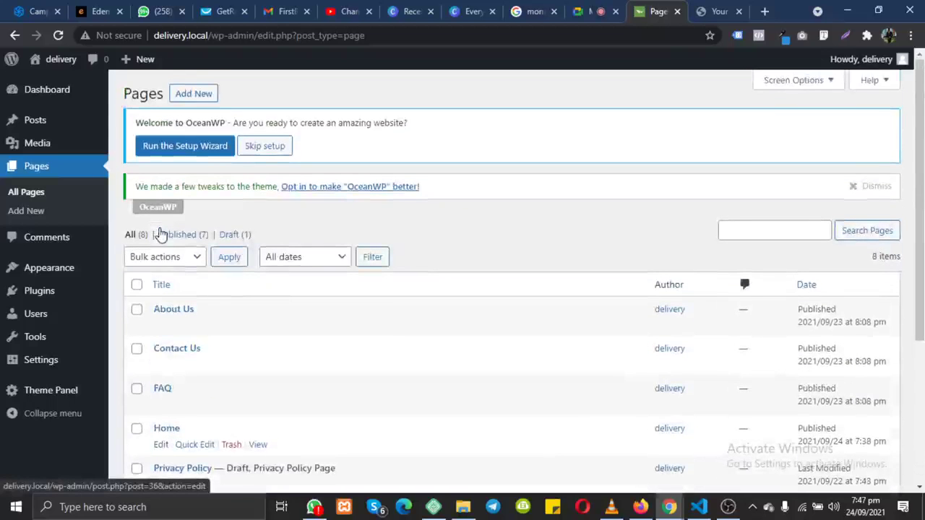
{"action": "scroll", "coordinate": [160, 233], "scroll_direction": "down", "scroll_amount": 3}
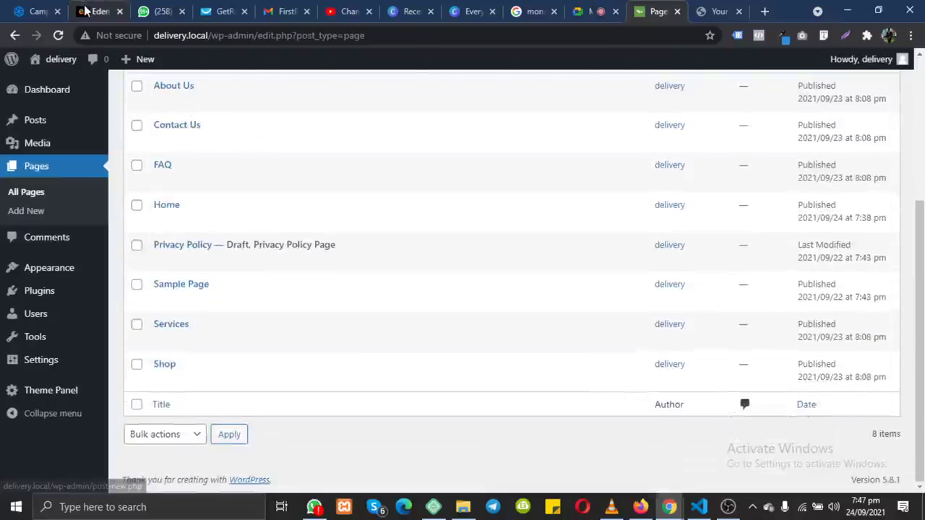
{"action": "left_click", "coordinate": [85, 10]}
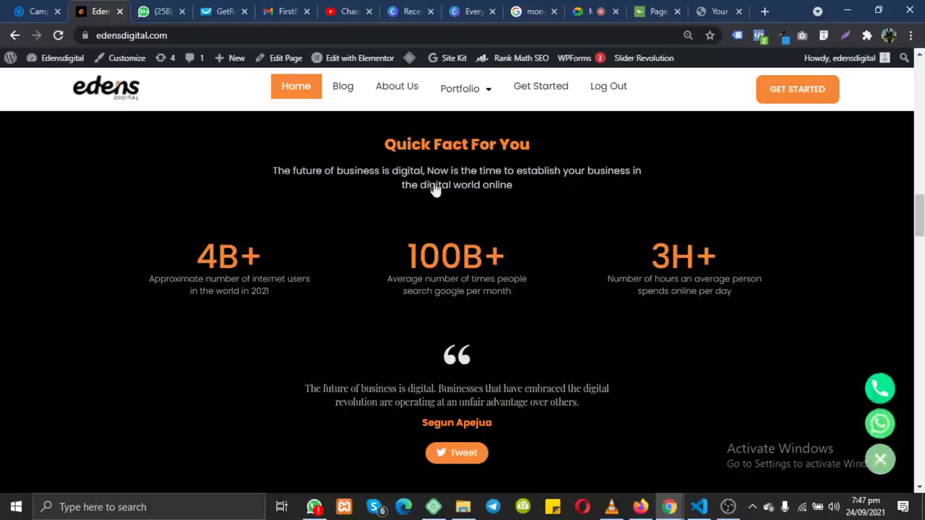
Step: Dismiss the Edens Digital floating contact buttons, scroll to the top, and return to the WordPress Pages list
{"action": "left_click", "coordinate": [880, 459]}
{"action": "scroll", "coordinate": [774, 291], "scroll_direction": "up", "scroll_amount": 5}
{"action": "scroll", "coordinate": [774, 308], "scroll_direction": "up", "scroll_amount": 10}
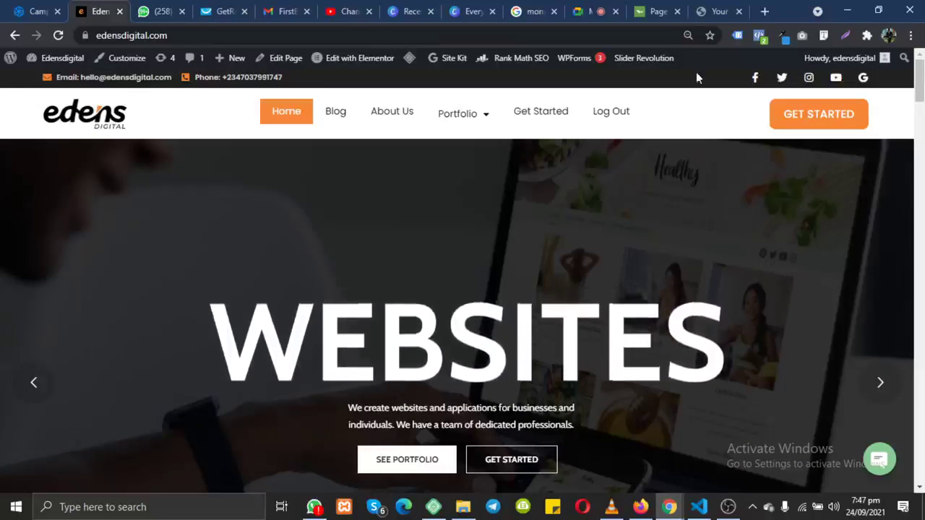
{"action": "left_click", "coordinate": [654, 11]}
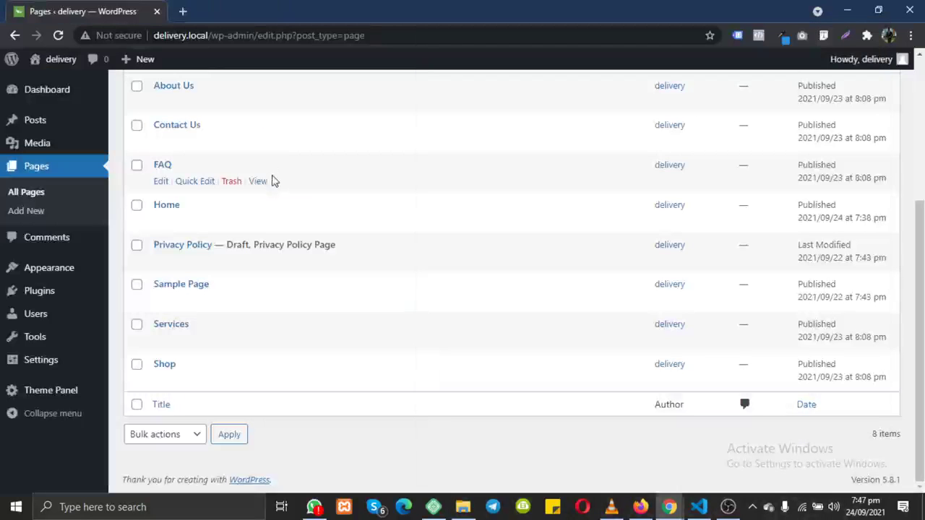
Step: Merge the detached WordPress Pages tab back into the main Chrome window, then switch to Google Meet
{"action": "left_click_drag", "start_coordinate": [75, 10], "coordinate": [356, 21]}
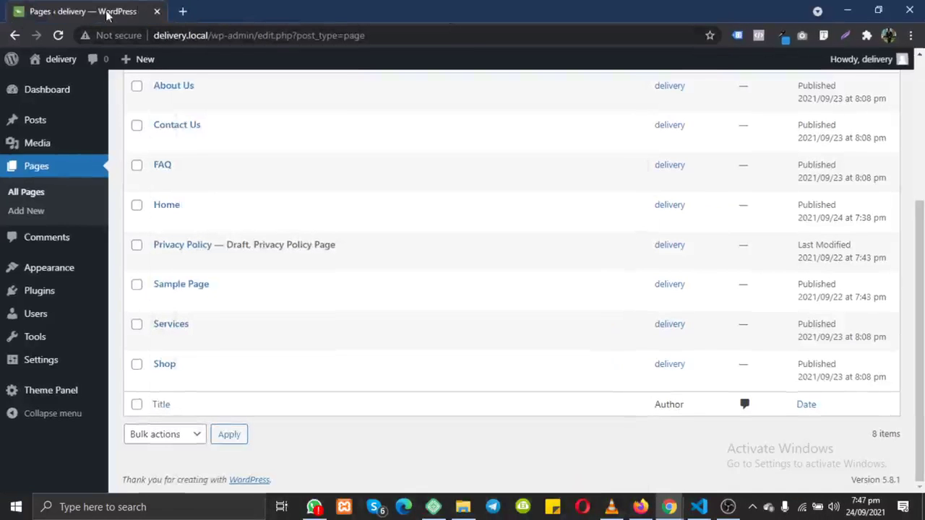
{"action": "left_click_drag", "start_coordinate": [107, 16], "coordinate": [711, 11]}
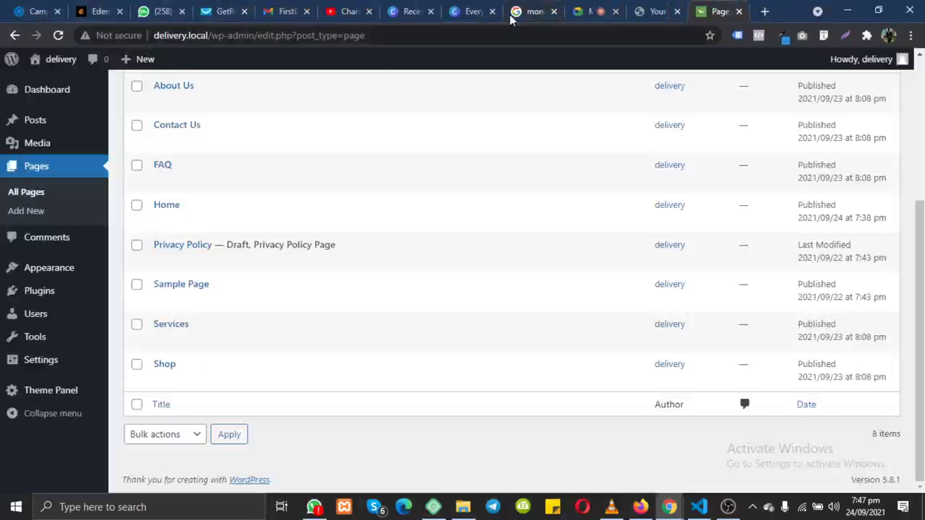
{"action": "left_click", "coordinate": [585, 11]}
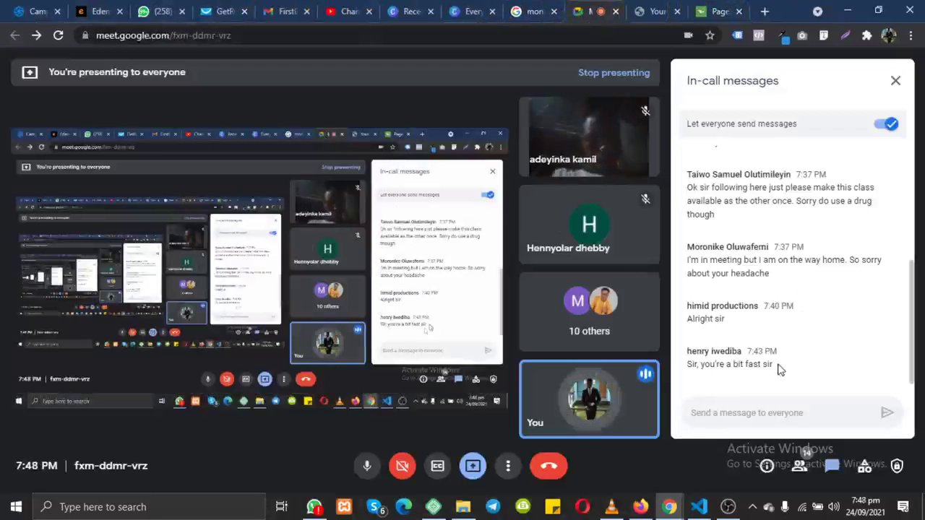
Step: Highlight the newest Google Meet chat message, clear the selection, and go back to WordPress Pages
{"action": "left_click_drag", "start_coordinate": [778, 369], "coordinate": [684, 365]}
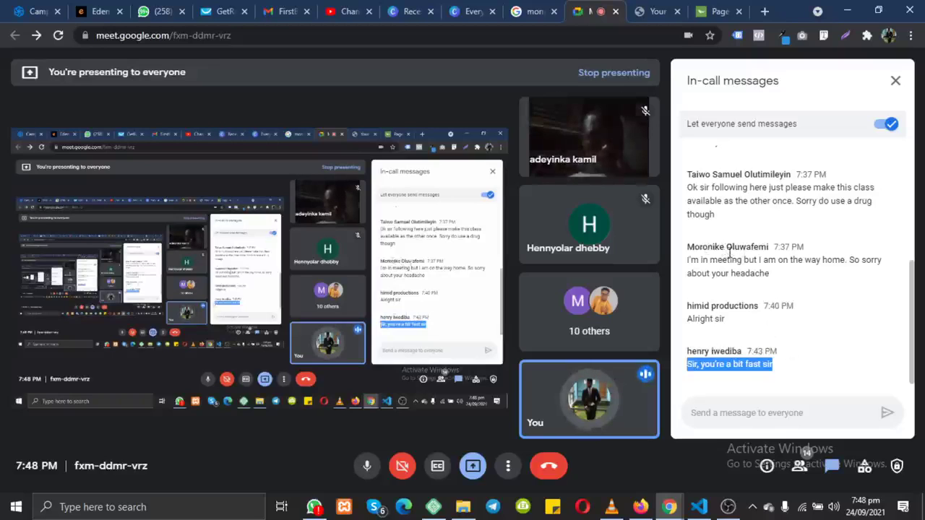
{"action": "left_click", "coordinate": [744, 365]}
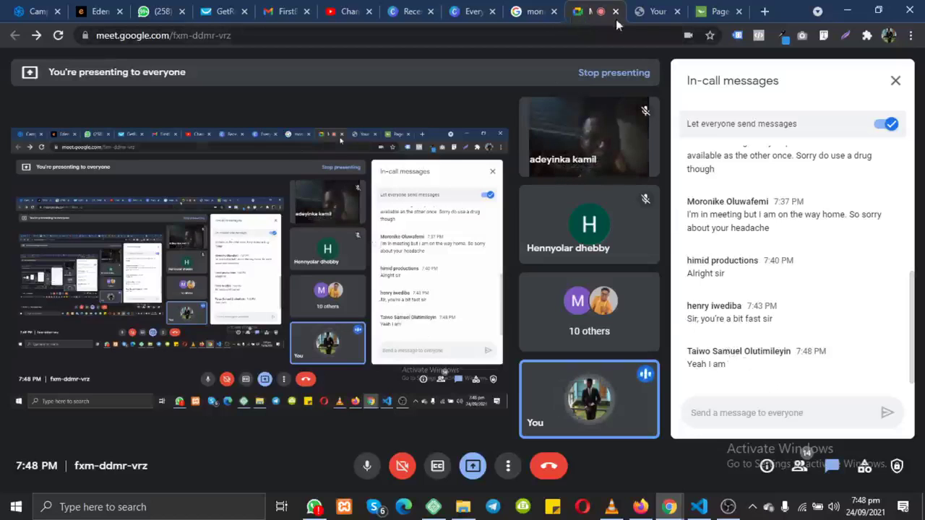
{"action": "left_click", "coordinate": [716, 11]}
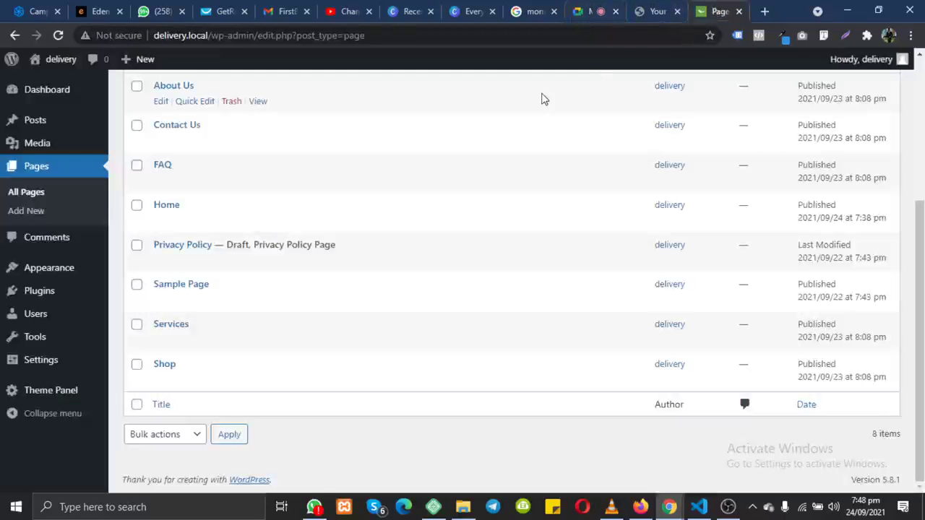
Step: Go to Plugins > Installed Plugins, where Ocean Extra is listed, then on to Add New
{"action": "scroll", "coordinate": [550, 165], "scroll_direction": "up", "scroll_amount": 3}
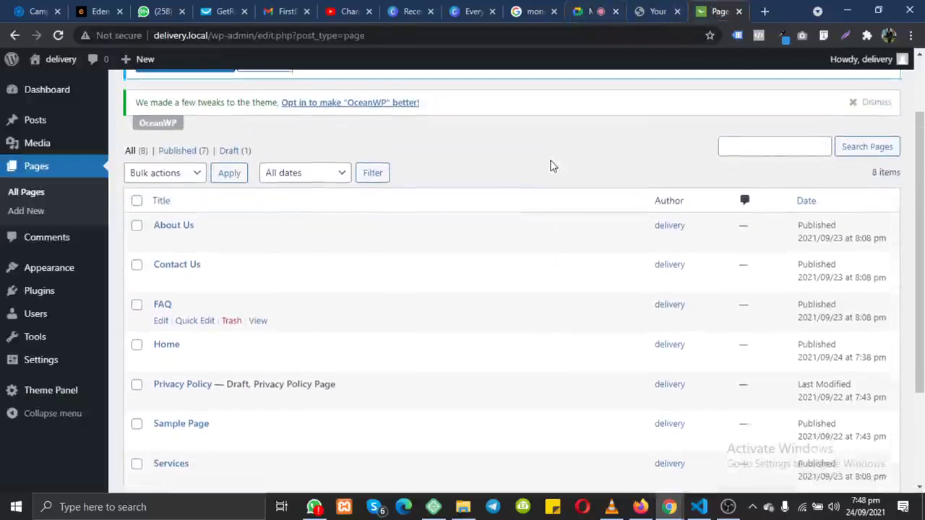
{"action": "scroll", "coordinate": [545, 166], "scroll_direction": "down", "scroll_amount": 1}
{"action": "mouse_move", "coordinate": [45, 291]}
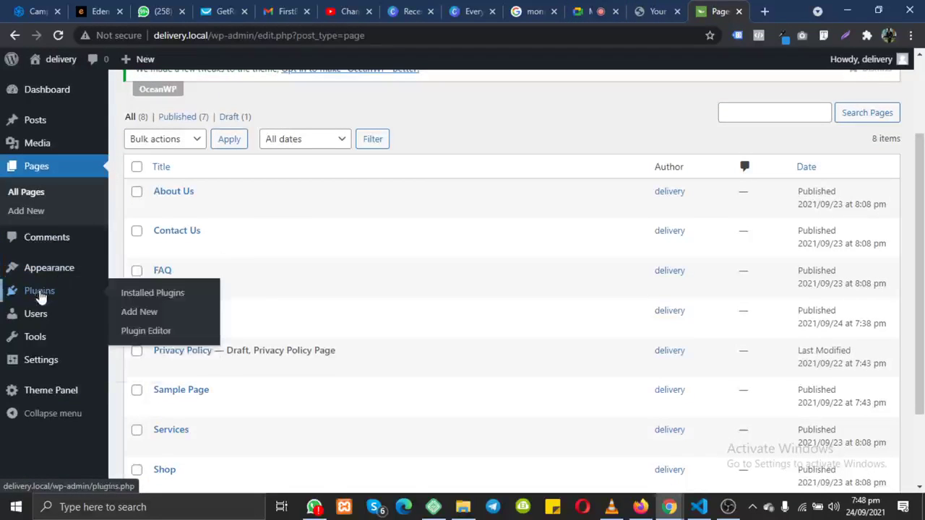
{"action": "left_click", "coordinate": [39, 292]}
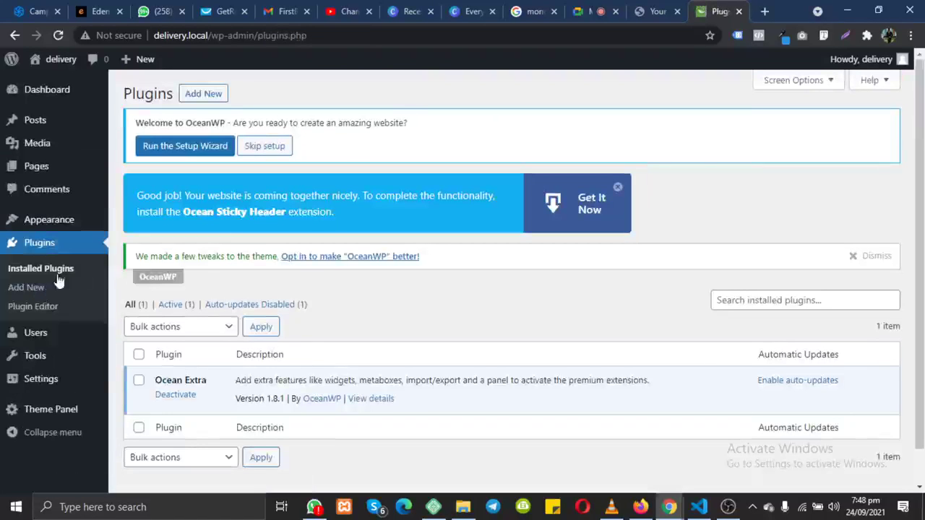
{"action": "left_click", "coordinate": [204, 95]}
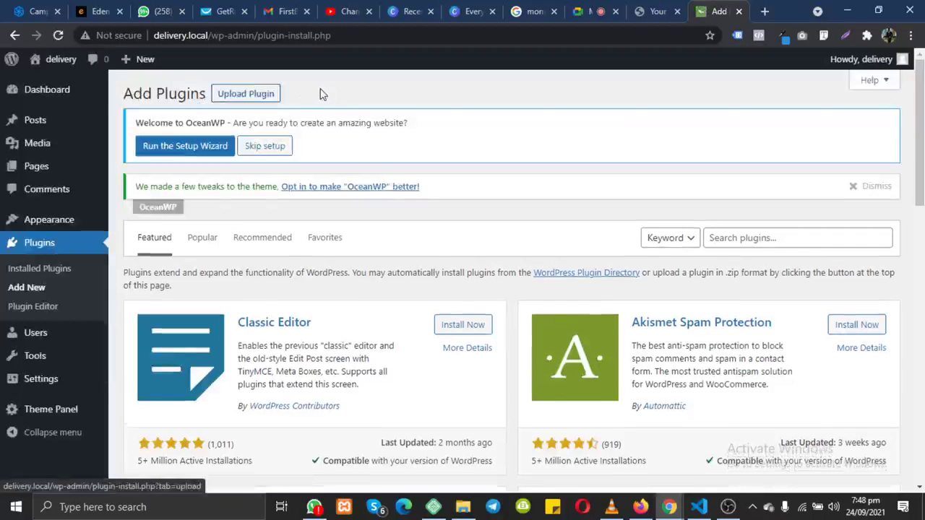
Step: Search the plugin directory for the keyword 'Elementor'
{"action": "scroll", "coordinate": [433, 255], "scroll_direction": "down", "scroll_amount": 2}
{"action": "scroll", "coordinate": [434, 255], "scroll_direction": "down", "scroll_amount": 8}
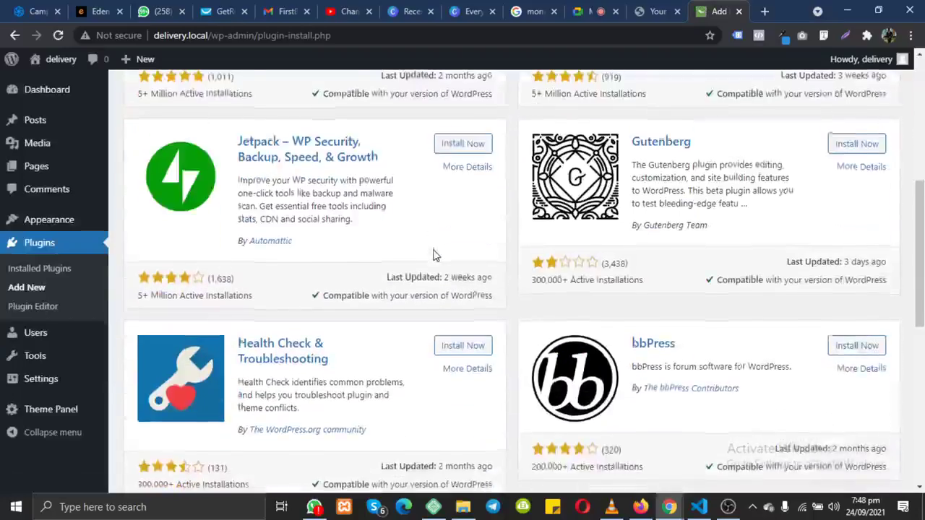
{"action": "scroll", "coordinate": [434, 255], "scroll_direction": "up", "scroll_amount": 10}
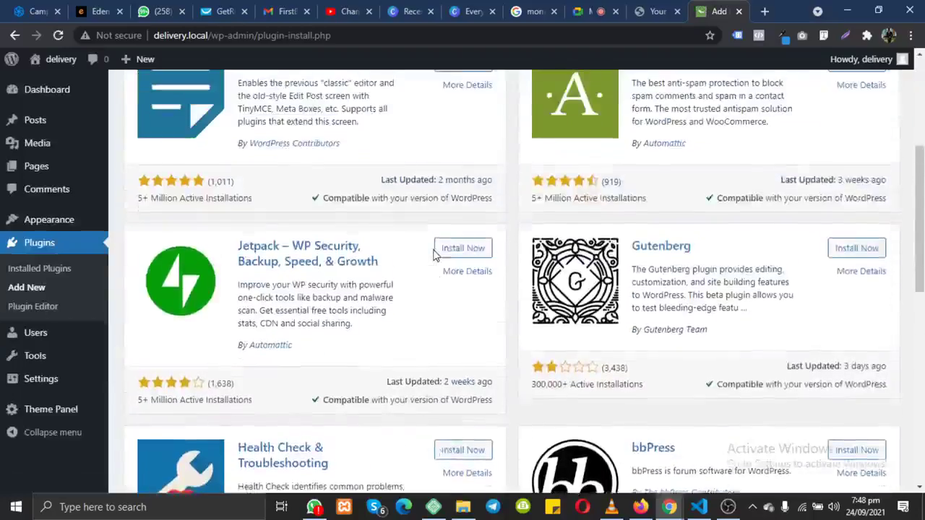
{"action": "scroll", "coordinate": [434, 255], "scroll_direction": "down", "scroll_amount": 10}
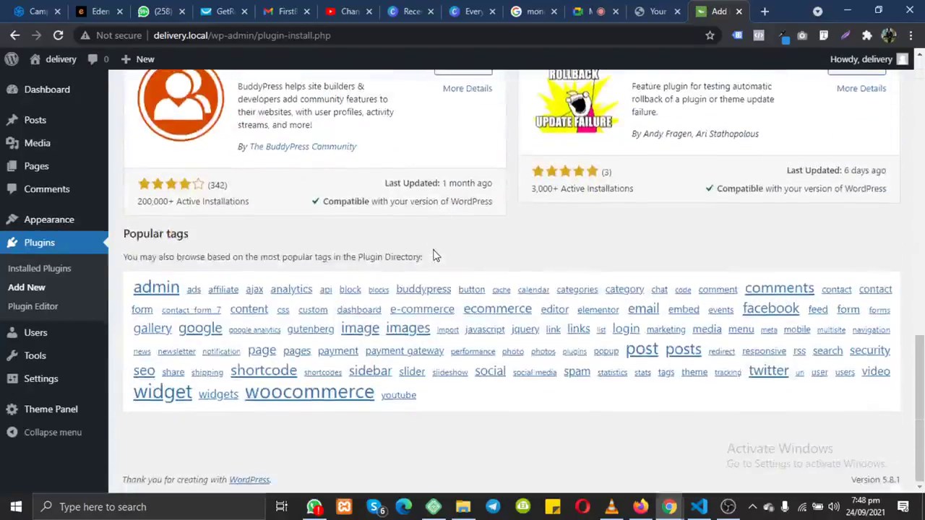
{"action": "scroll", "coordinate": [433, 255], "scroll_direction": "up", "scroll_amount": 10}
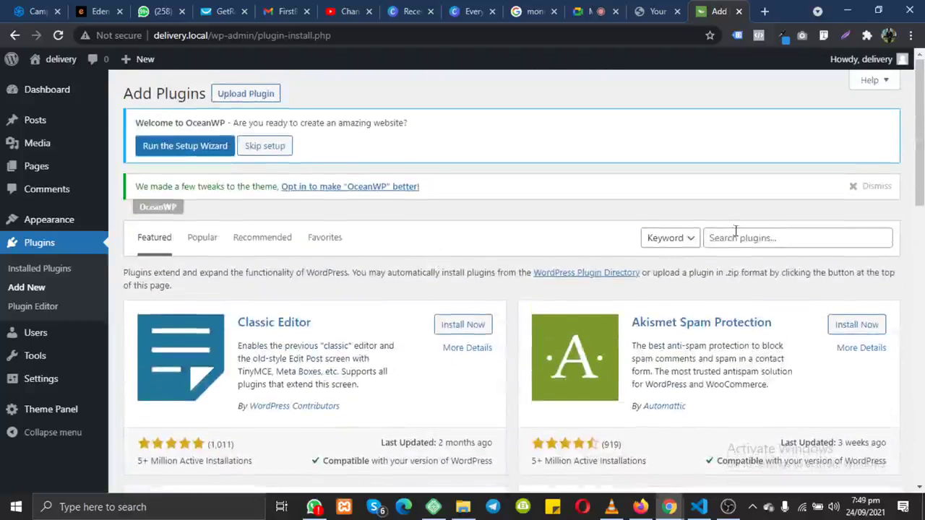
{"action": "left_click", "coordinate": [736, 237]}
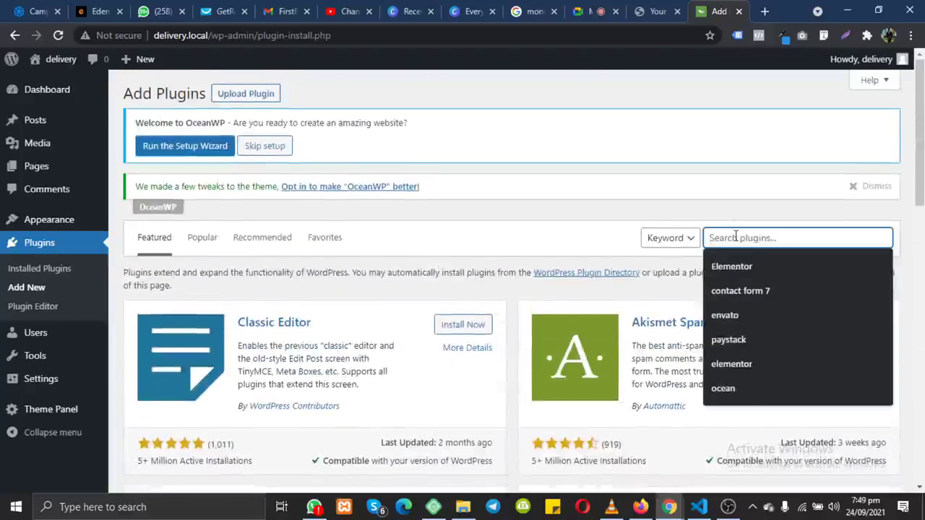
{"action": "type", "text": "Elelm"}
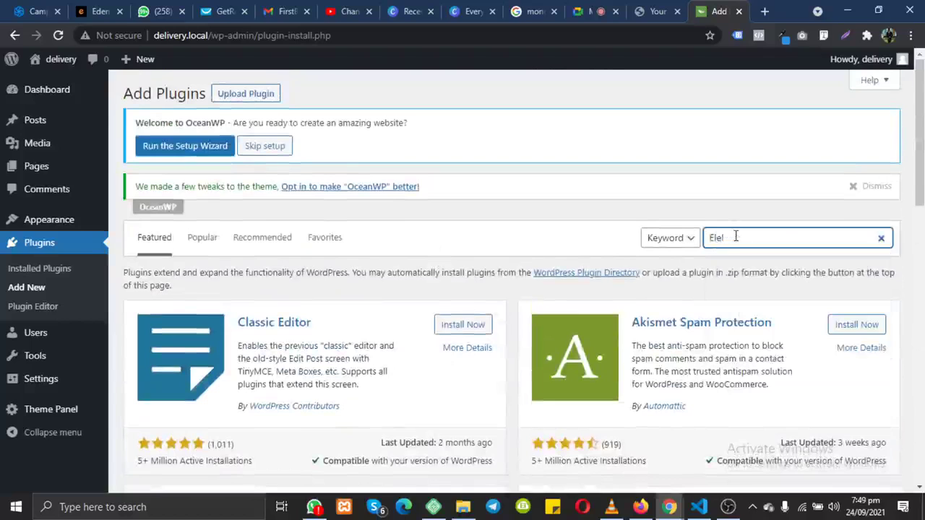
{"action": "key", "text": "BackSpace"}
{"action": "type", "text": "mentor"}
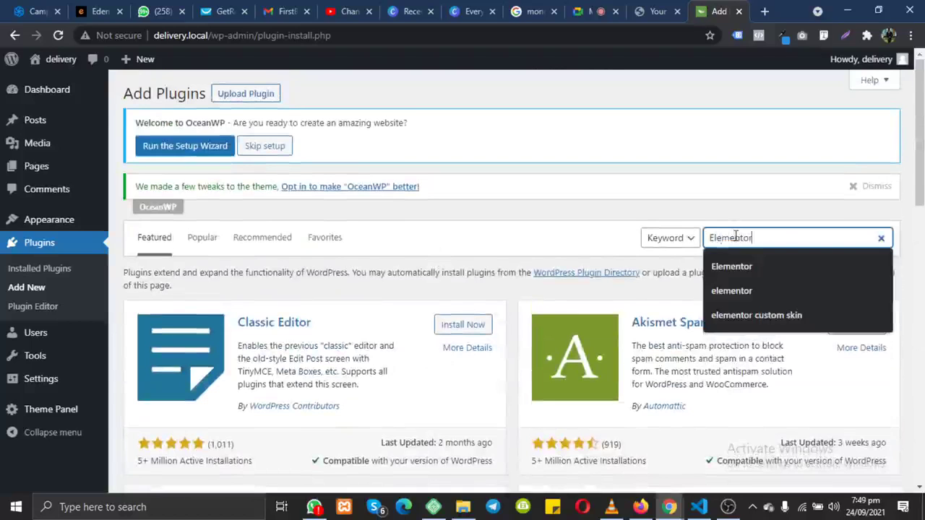
Step: Highlight the search term, the Elementor Website Builder title and its description in the results
{"action": "left_click_drag", "start_coordinate": [771, 238], "coordinate": [711, 238]}
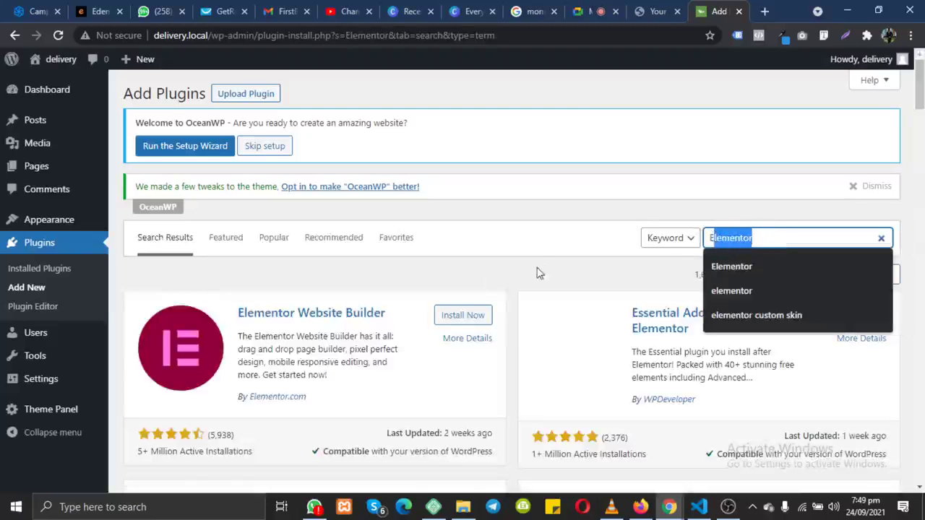
{"action": "left_click_drag", "start_coordinate": [239, 313], "coordinate": [396, 320]}
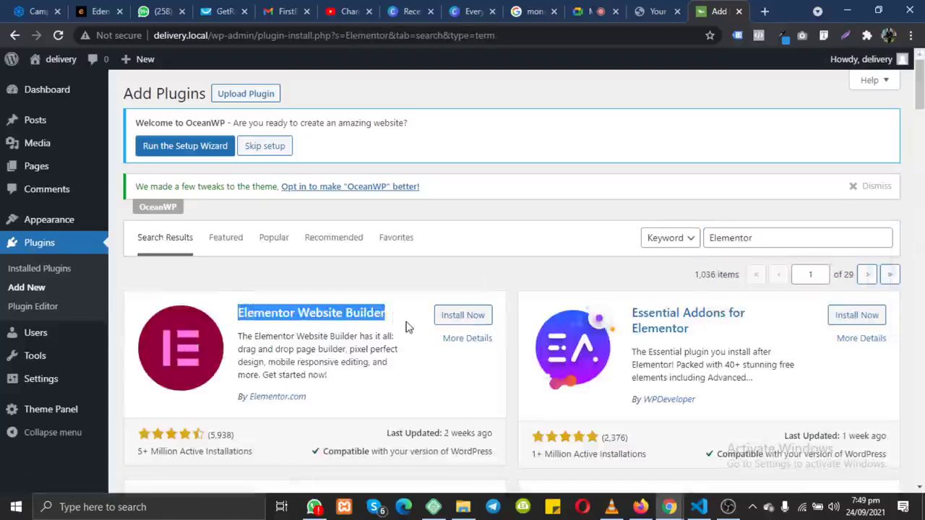
{"action": "left_click_drag", "start_coordinate": [238, 336], "coordinate": [350, 392]}
Step: Review the Elementor Website Builder card's description, rating and installation stats
{"action": "left_click", "coordinate": [351, 391]}
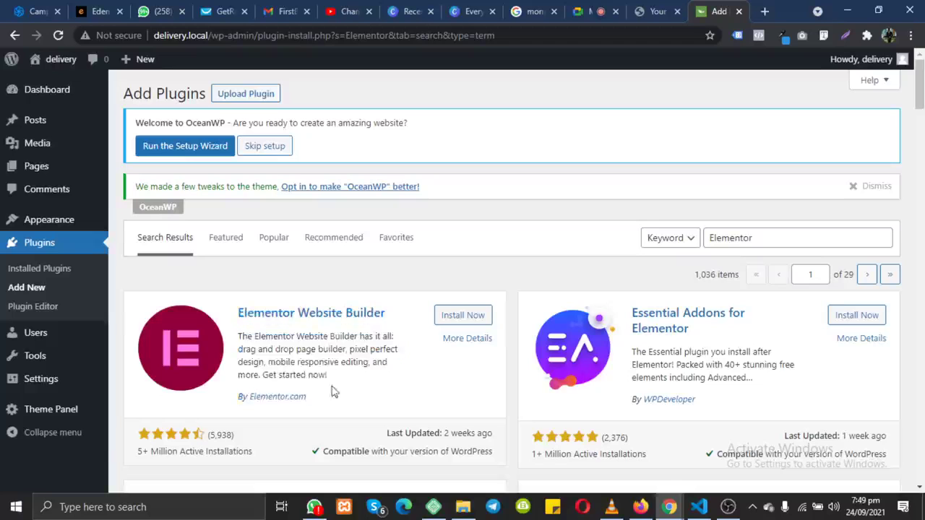
{"action": "left_click_drag", "start_coordinate": [261, 460], "coordinate": [267, 459]}
{"action": "left_click", "coordinate": [261, 460]}
{"action": "scroll", "coordinate": [262, 460], "scroll_direction": "down", "scroll_amount": 2}
{"action": "scroll", "coordinate": [261, 460], "scroll_direction": "up", "scroll_amount": 1}
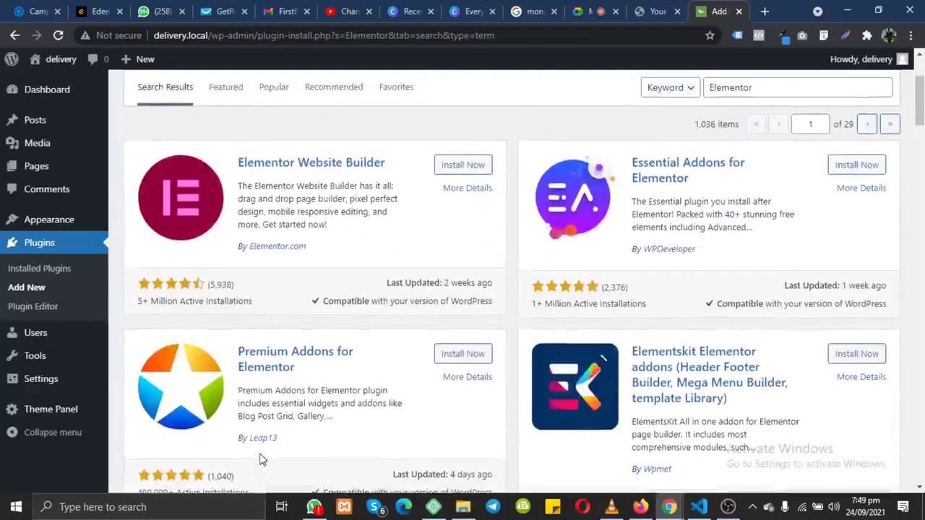
Step: Start installing Elementor Website Builder, then switch to the GetResponse tab
{"action": "left_click", "coordinate": [463, 166]}
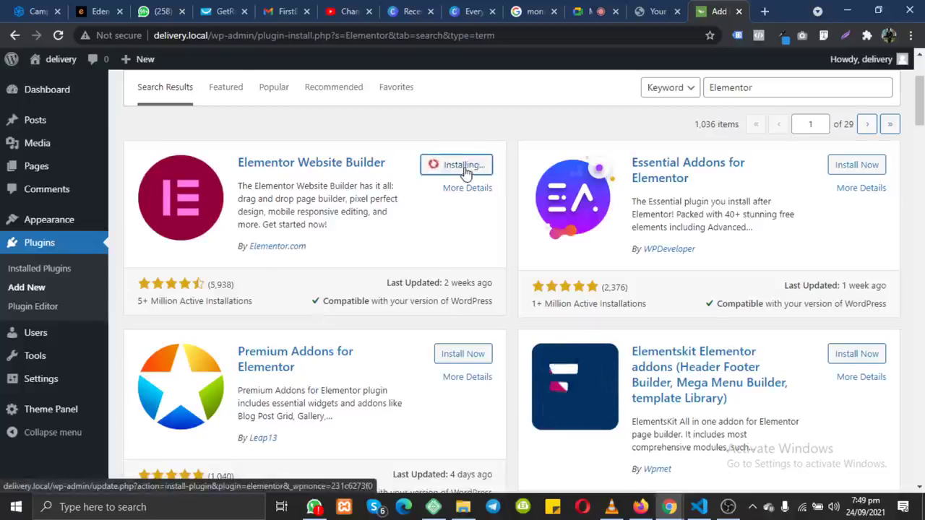
{"action": "scroll", "coordinate": [466, 174], "scroll_direction": "down", "scroll_amount": 6}
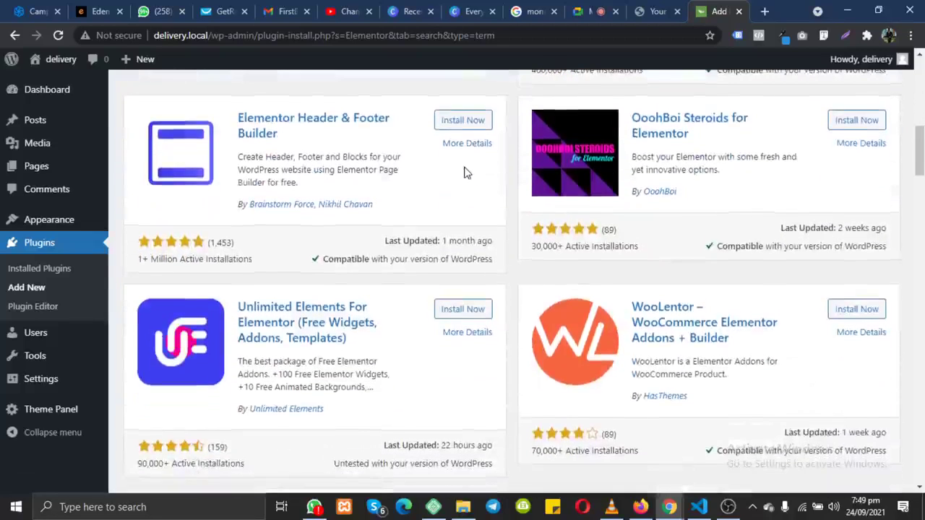
{"action": "scroll", "coordinate": [466, 173], "scroll_direction": "up", "scroll_amount": 6}
{"action": "left_click", "coordinate": [237, 8]}
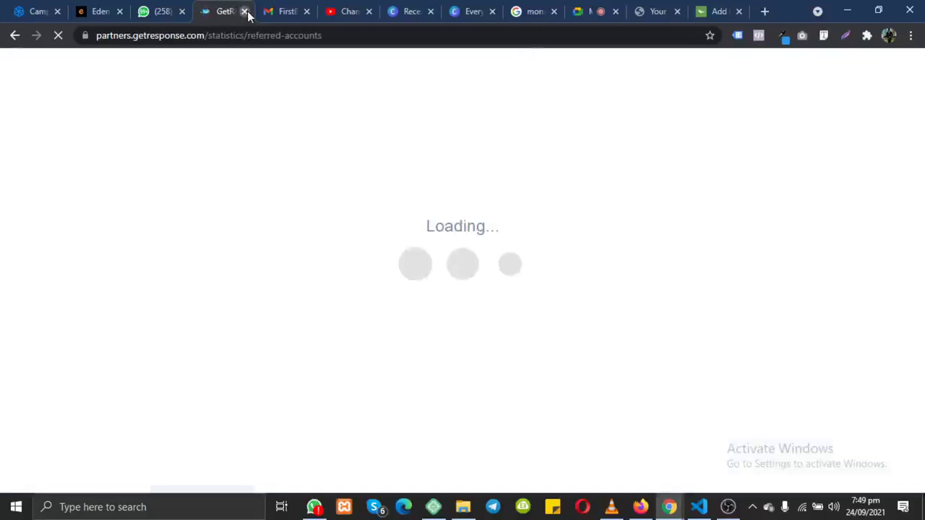
Step: Close the GetResponse, Gmail, YouTube Studio, Canva, Google search, WhatsApp and Edens Digital tabs, returning to Add Plugins
{"action": "left_click", "coordinate": [245, 12]}
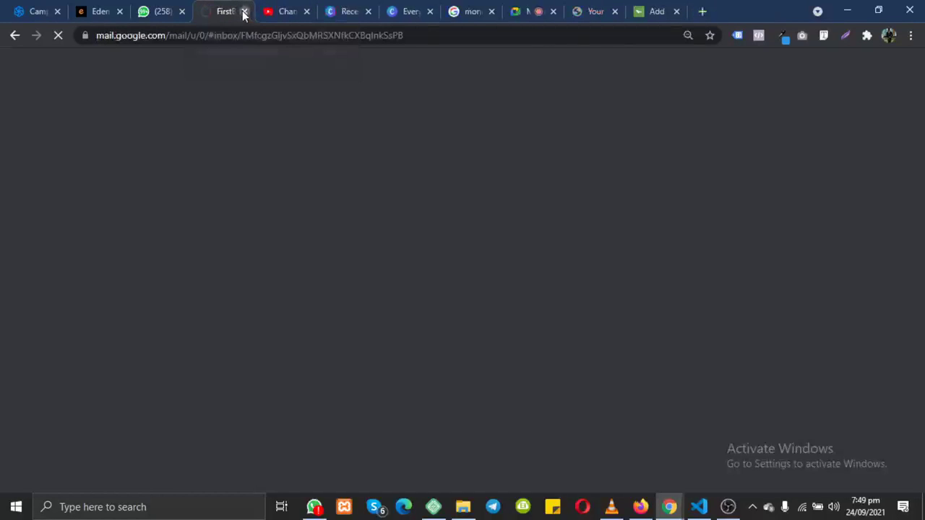
{"action": "left_click", "coordinate": [245, 11]}
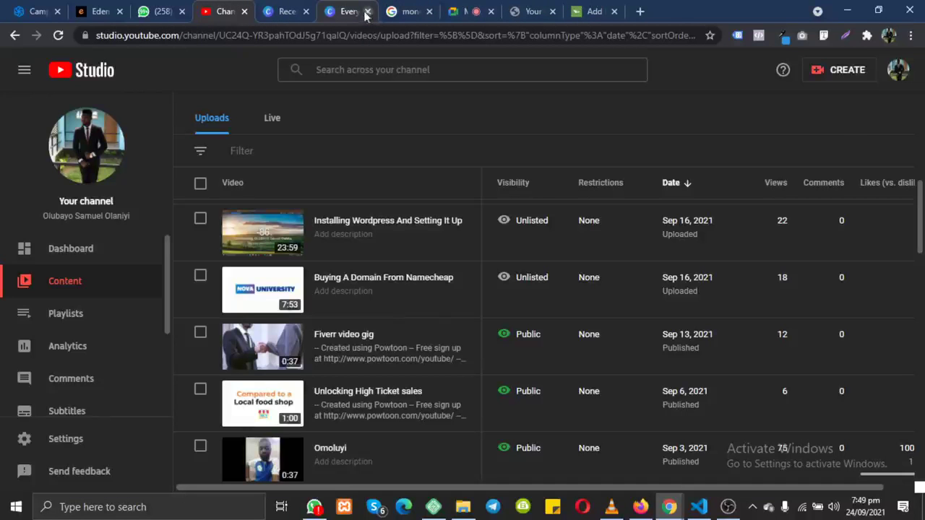
{"action": "key", "text": "ctrl+w"}
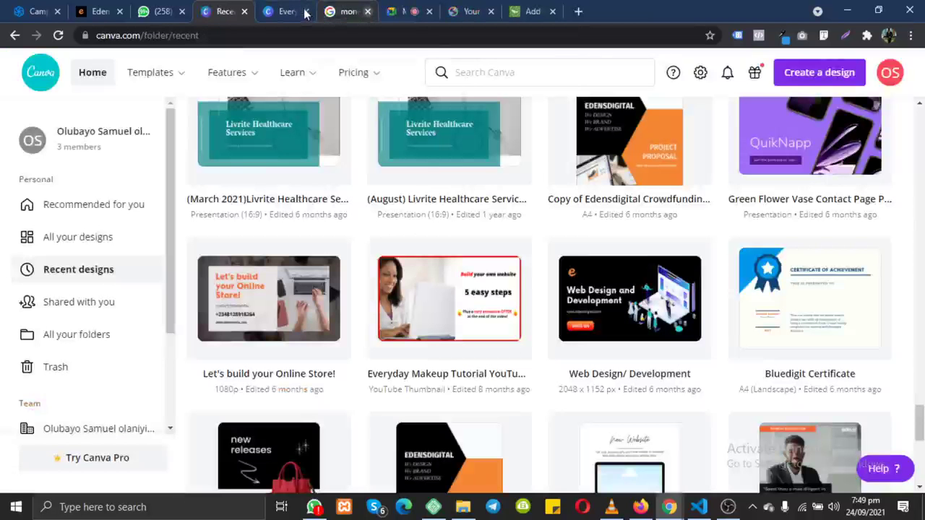
{"action": "left_click", "coordinate": [367, 12]}
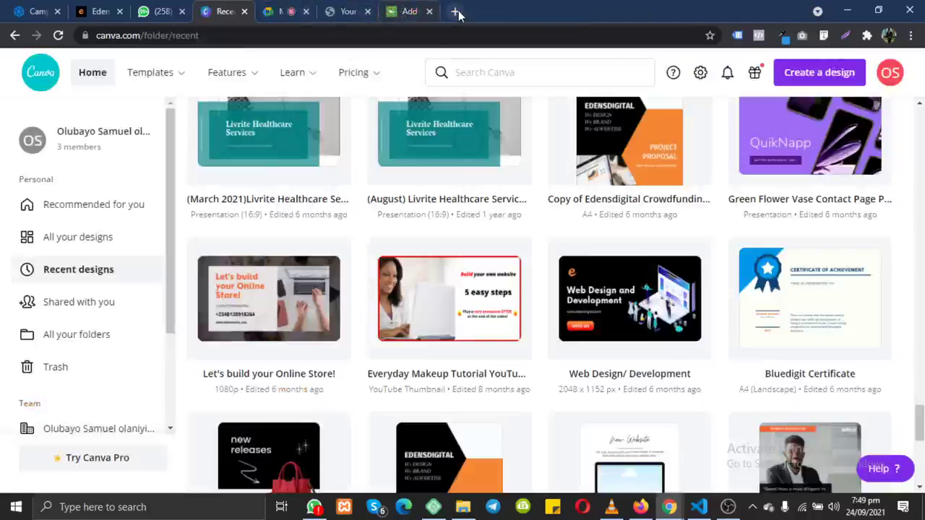
{"action": "left_click", "coordinate": [306, 11]}
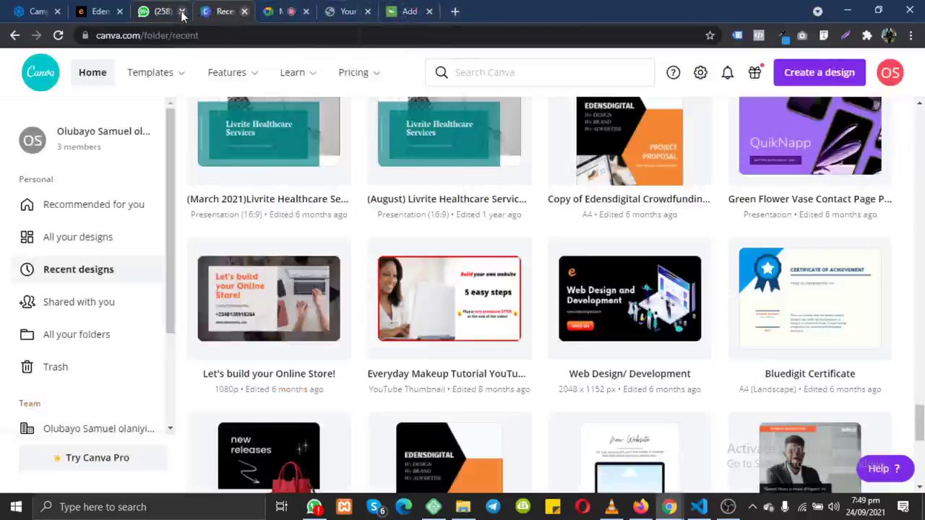
{"action": "key", "text": "ctrl+w"}
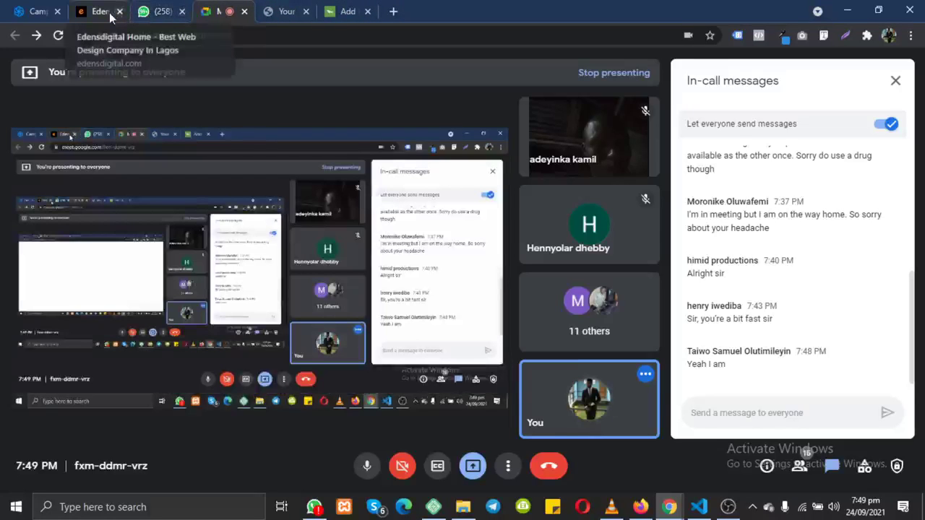
{"action": "left_click", "coordinate": [182, 12]}
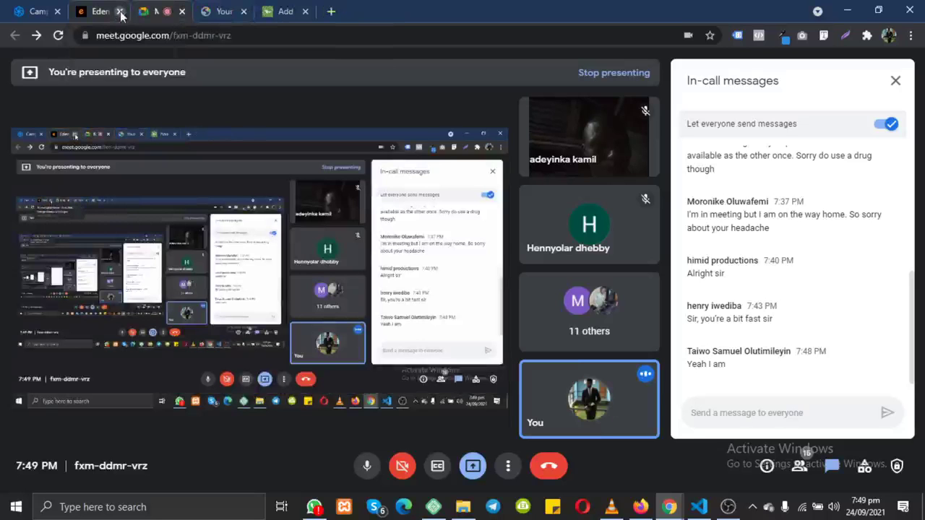
{"action": "left_click", "coordinate": [120, 12]}
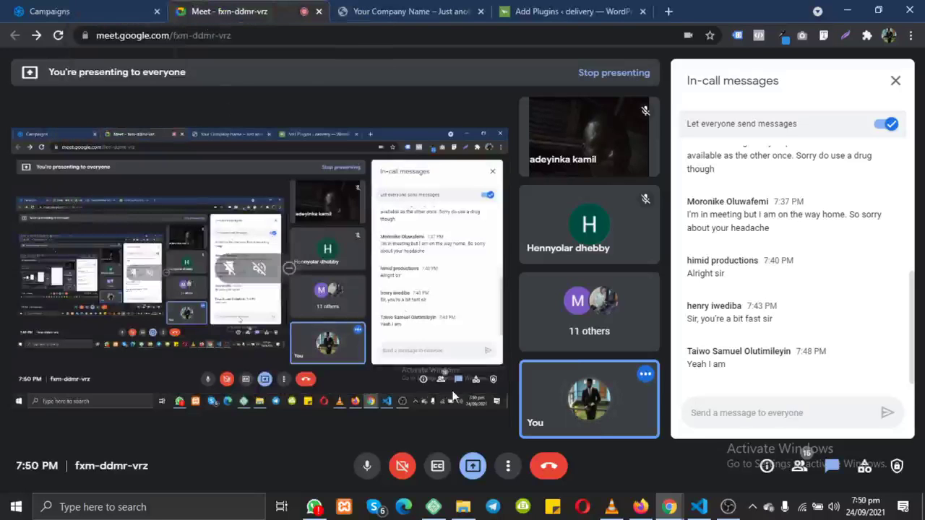
{"action": "left_click", "coordinate": [556, 11]}
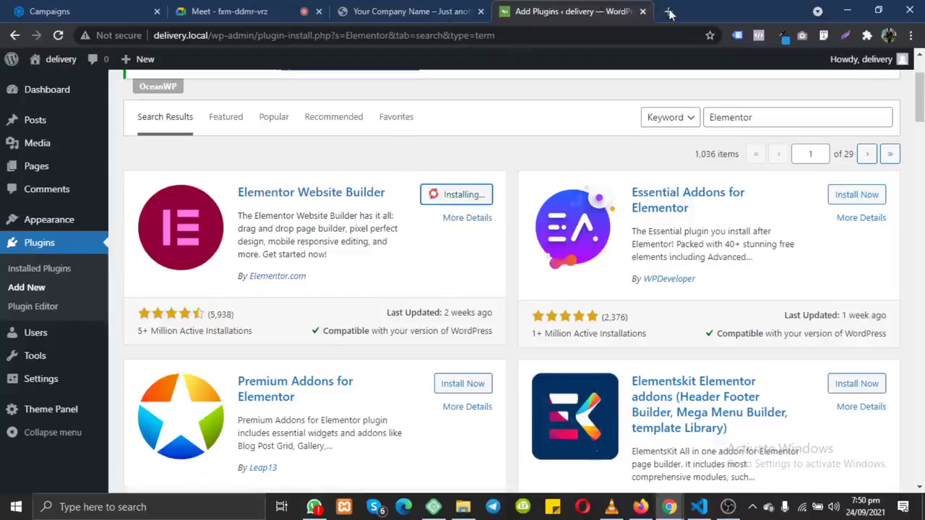
Step: Open a new blank Chrome tab with its address bar focused, then bring up WhatsApp Desktop
{"action": "key", "text": "ctrl+t"}
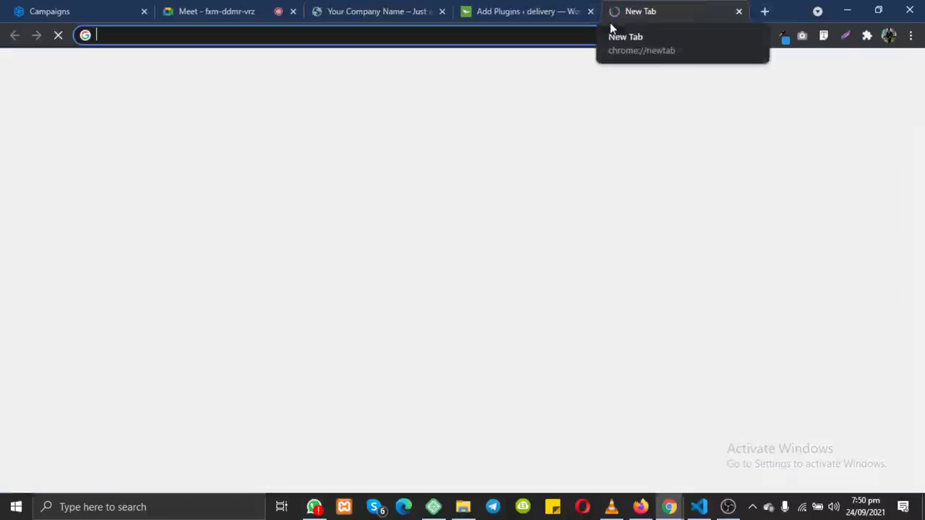
{"action": "left_click", "coordinate": [503, 38]}
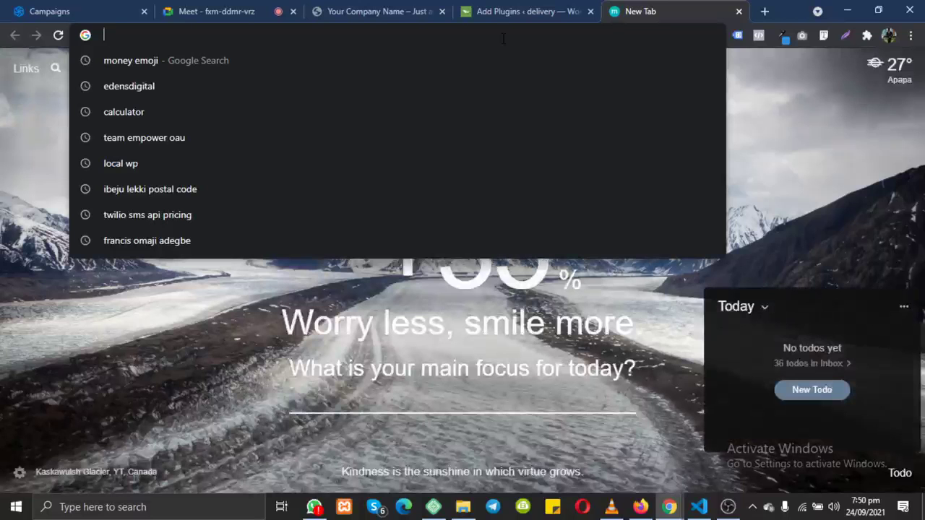
{"action": "left_click", "coordinate": [315, 508]}
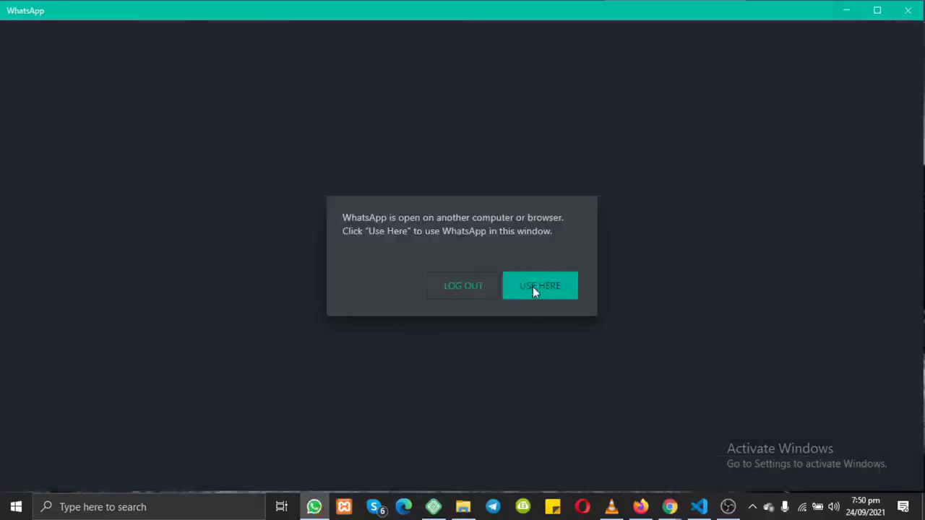
Step: Choose USE HERE to take over the WhatsApp session, then minimise WhatsApp to show Chrome
{"action": "left_click", "coordinate": [533, 287]}
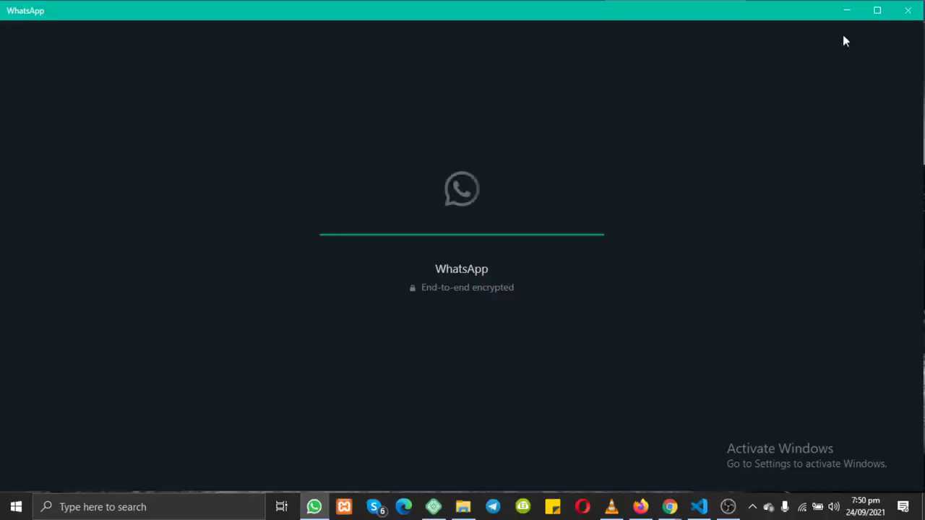
{"action": "left_click", "coordinate": [848, 12]}
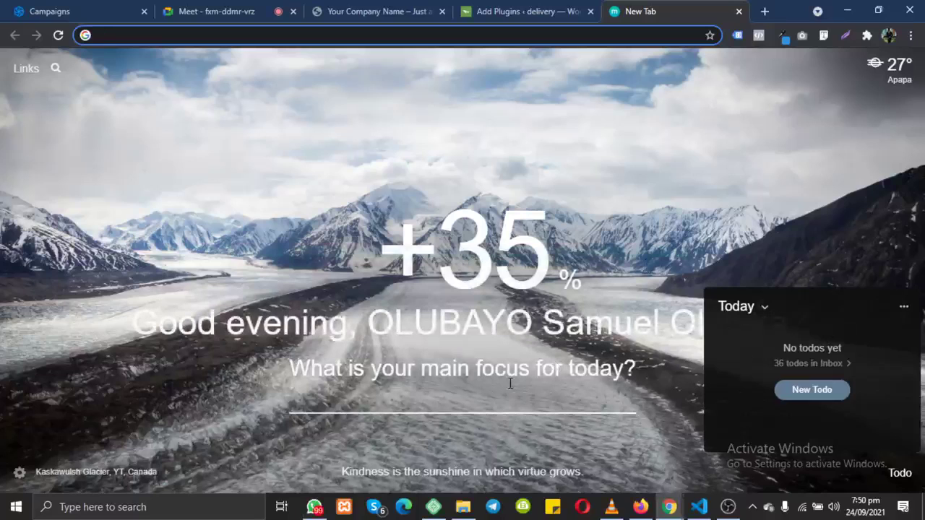
Step: Load novauniversity.co in the new Chrome tab via address-bar completion, then go back to the Meet call
{"action": "left_click", "coordinate": [613, 36]}
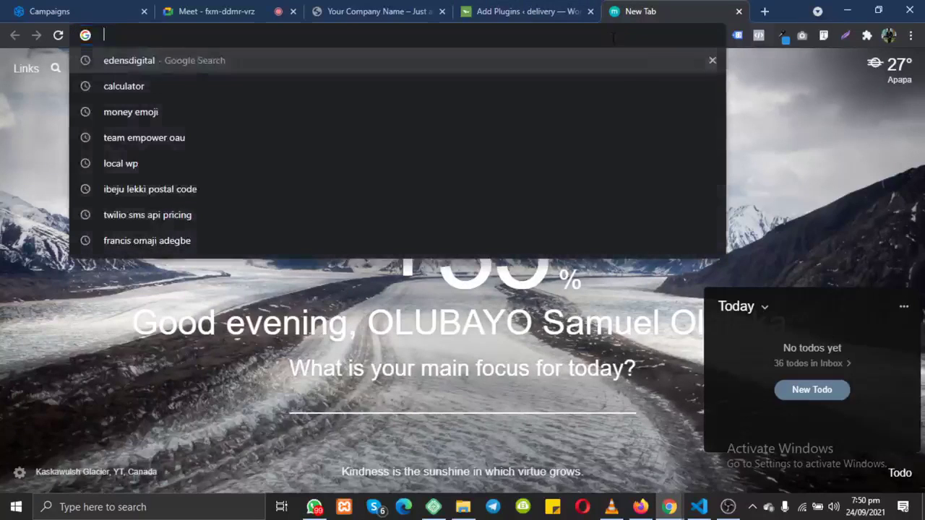
{"action": "type", "text": "novauniversity.co"}
{"action": "key", "text": "Return"}
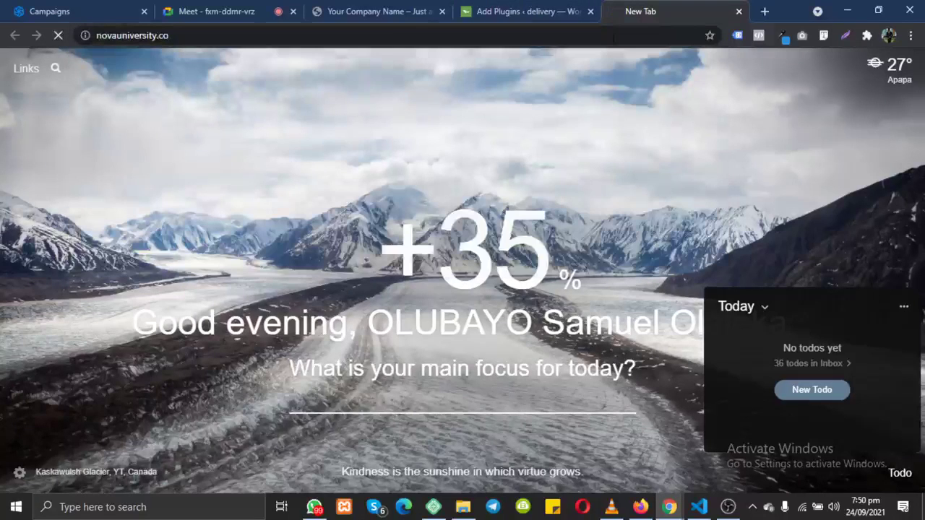
{"action": "left_click", "coordinate": [237, 9]}
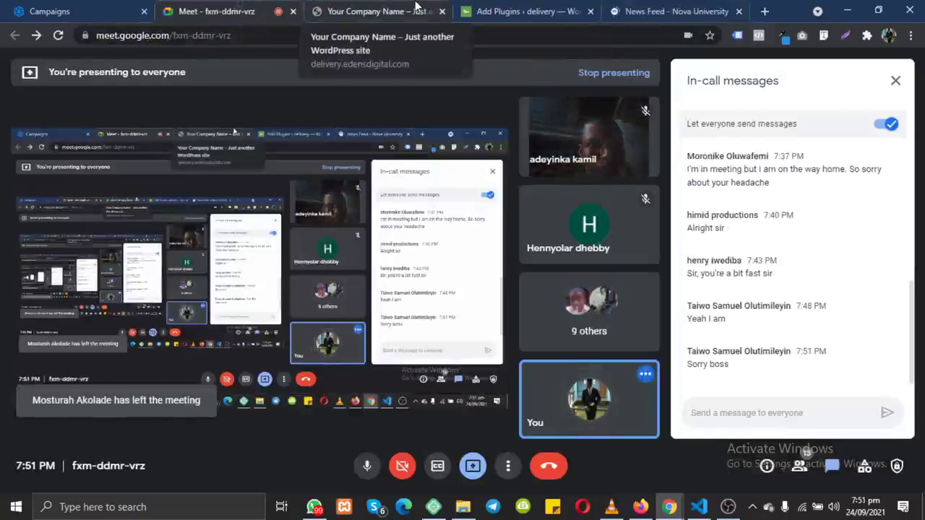
Step: Activate Elementor Website Builder on the Add Plugins page, then switch to the Nova University News Feed
{"action": "left_click", "coordinate": [354, 11]}
{"action": "left_click", "coordinate": [516, 13]}
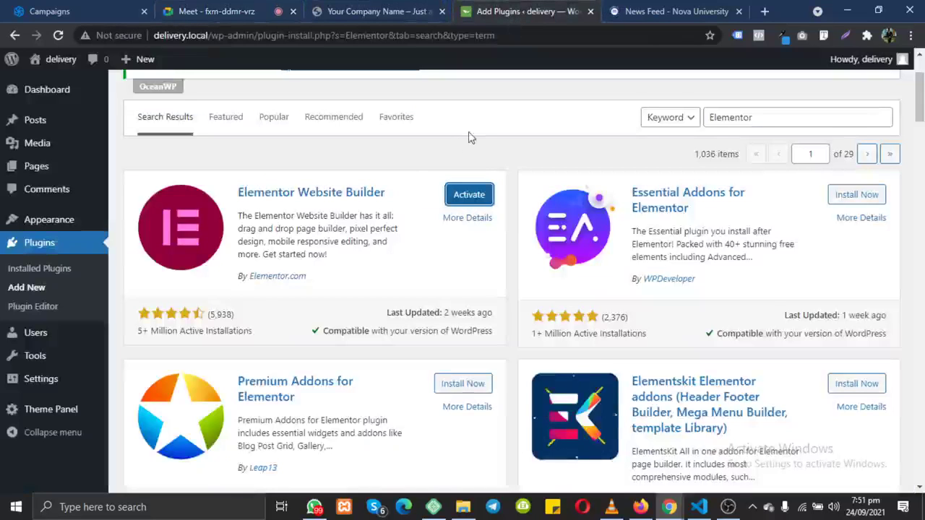
{"action": "left_click_drag", "start_coordinate": [239, 193], "coordinate": [323, 194]}
{"action": "left_click_drag", "start_coordinate": [415, 207], "coordinate": [469, 202]}
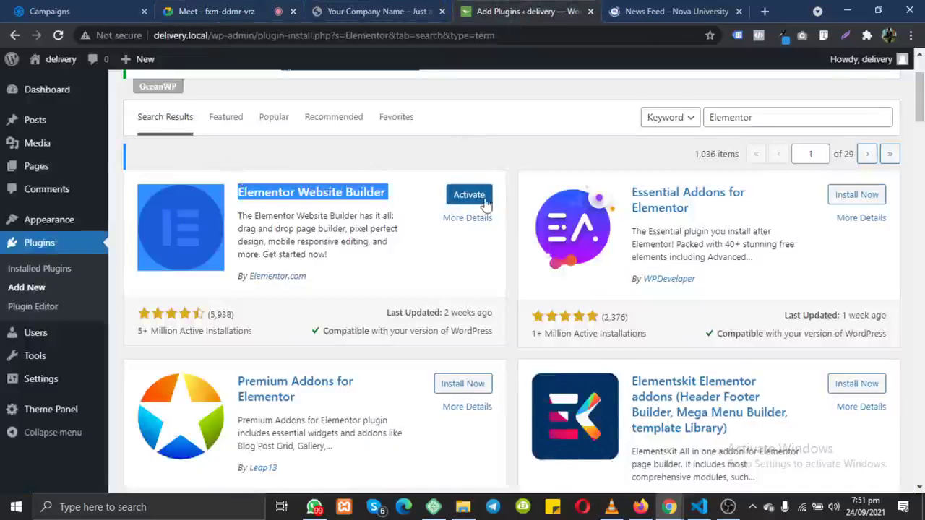
{"action": "left_click", "coordinate": [485, 204]}
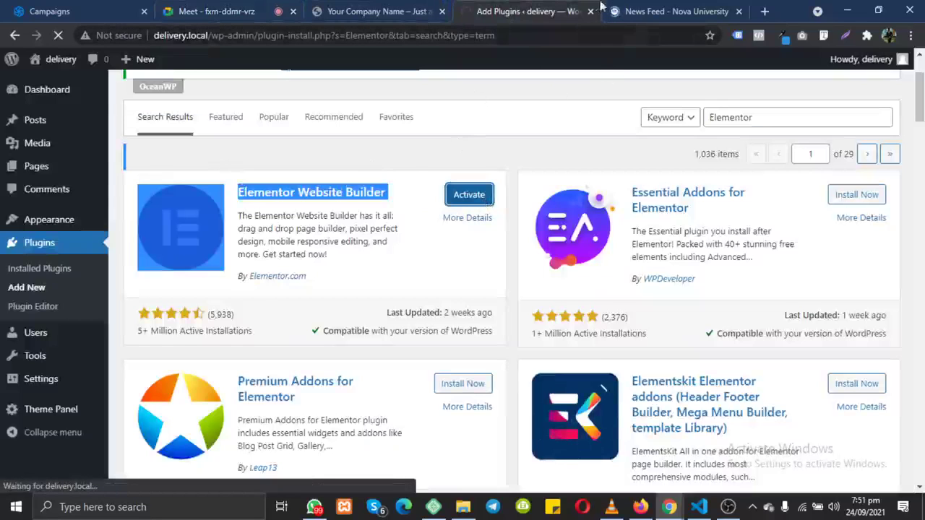
{"action": "left_click", "coordinate": [658, 13]}
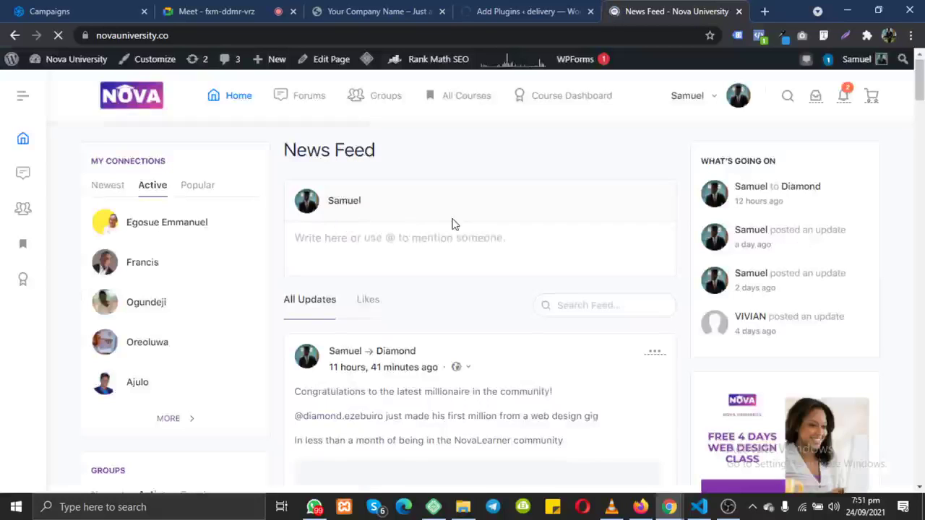
Step: Highlight the top News Feed post's first line congratulating the community's latest millionaire
{"action": "scroll", "coordinate": [451, 224], "scroll_direction": "down", "scroll_amount": 3}
{"action": "scroll", "coordinate": [453, 222], "scroll_direction": "up", "scroll_amount": 3}
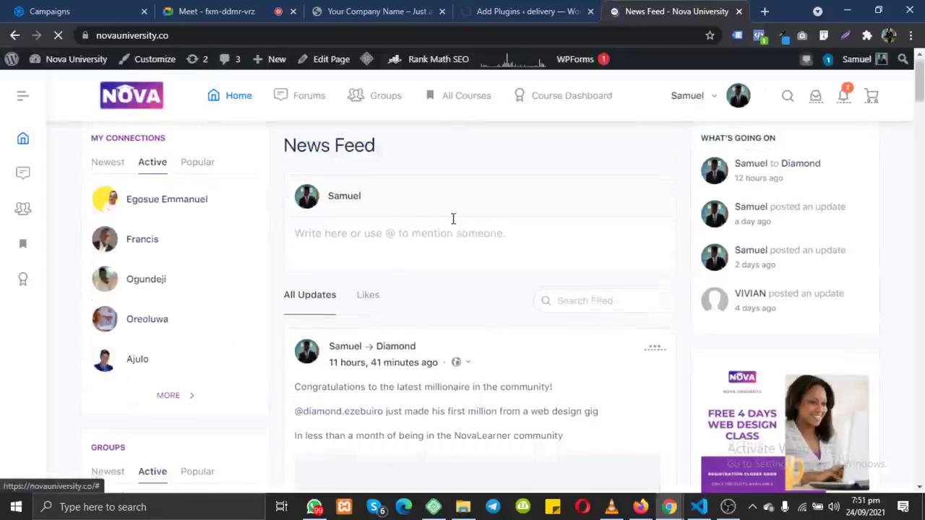
{"action": "scroll", "coordinate": [453, 218], "scroll_direction": "down", "scroll_amount": 1}
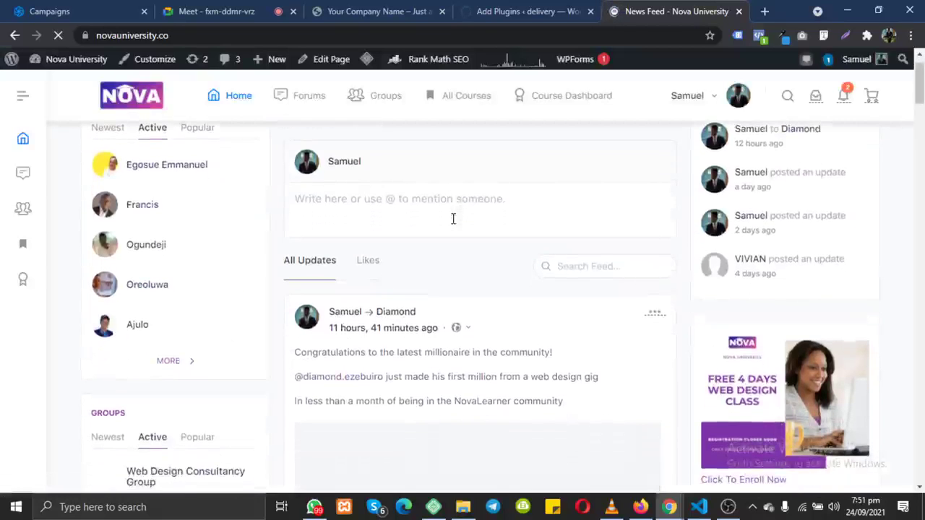
{"action": "scroll", "coordinate": [303, 322], "scroll_direction": "down", "scroll_amount": 1}
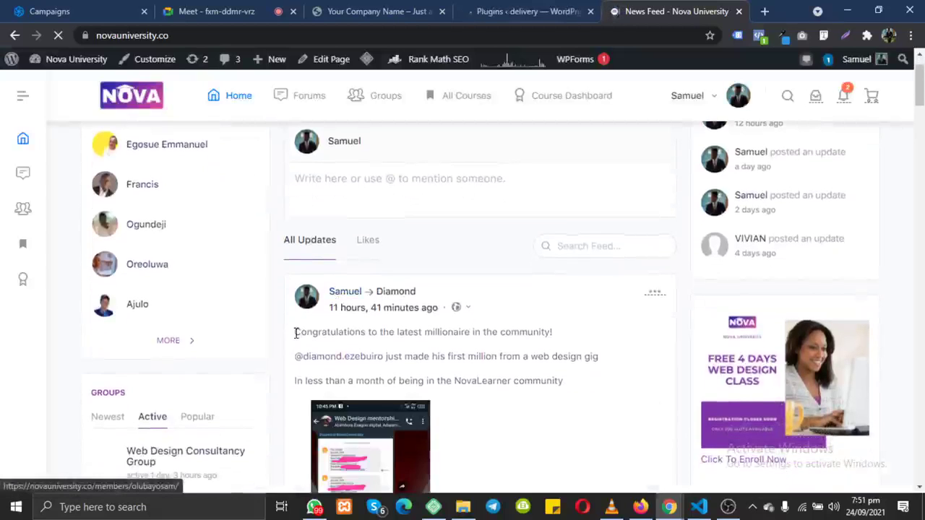
{"action": "left_click_drag", "start_coordinate": [295, 333], "coordinate": [552, 338]}
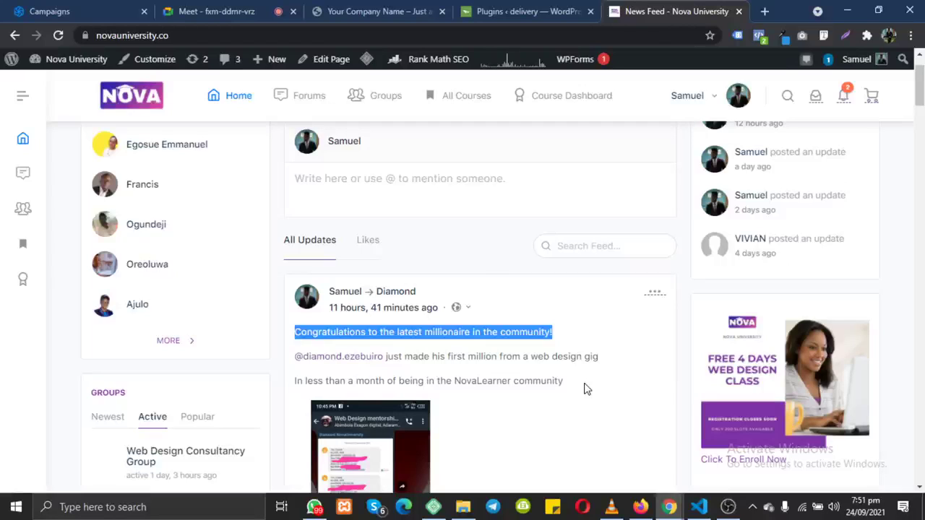
{"action": "mouse_move", "coordinate": [314, 510]}
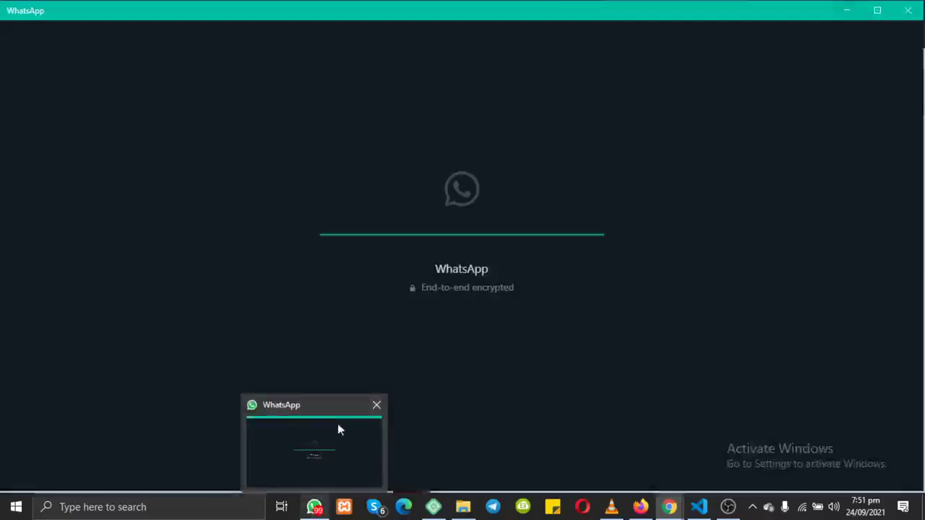
Step: In WhatsApp, search the chats for 'Web des' and open Web Design mentorship Grp
{"action": "left_click", "coordinate": [338, 425]}
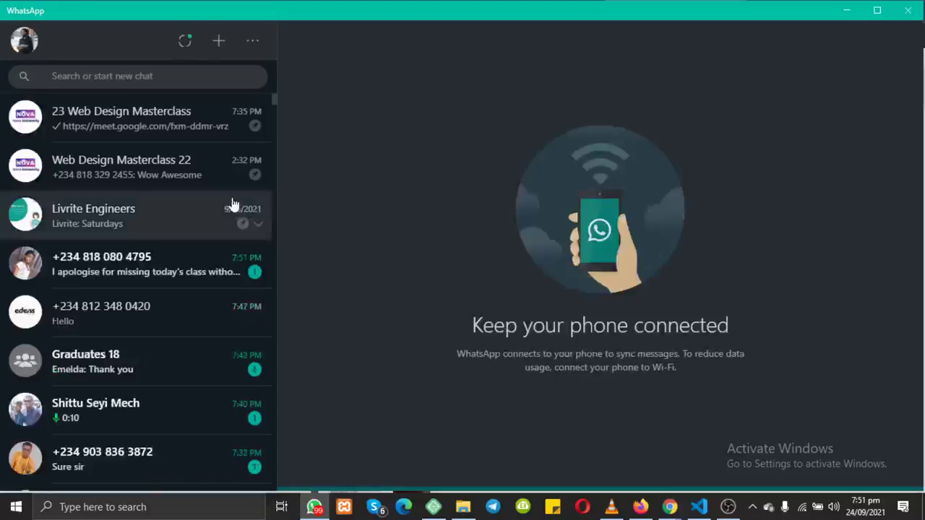
{"action": "left_click", "coordinate": [128, 76]}
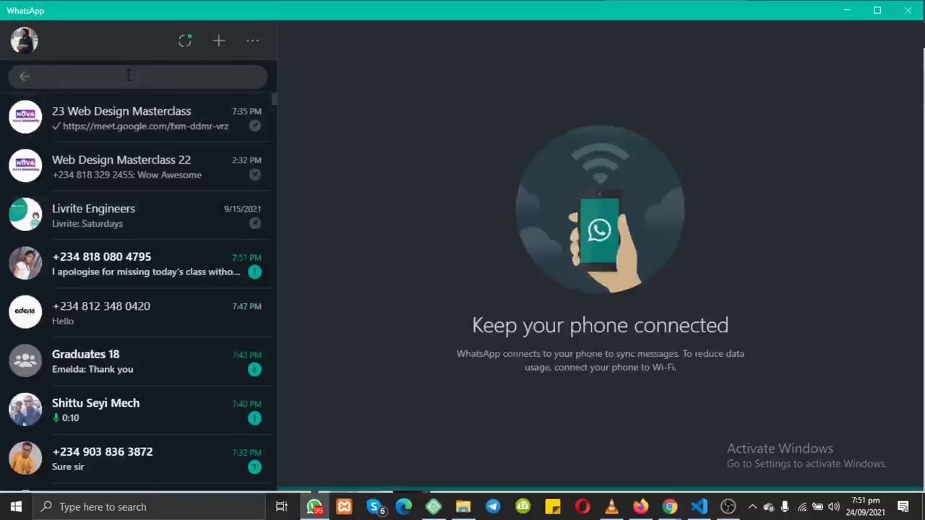
{"action": "type", "text": "Web"}
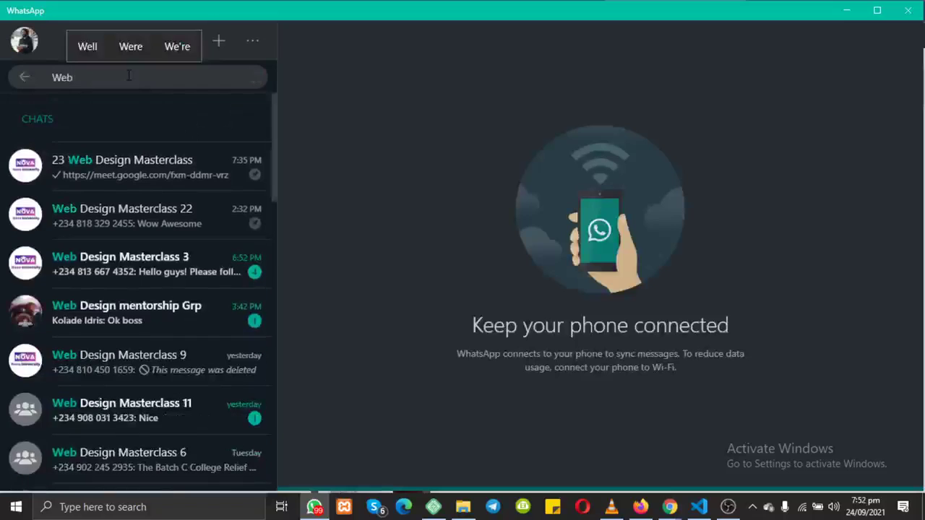
{"action": "type", "text": " desig"}
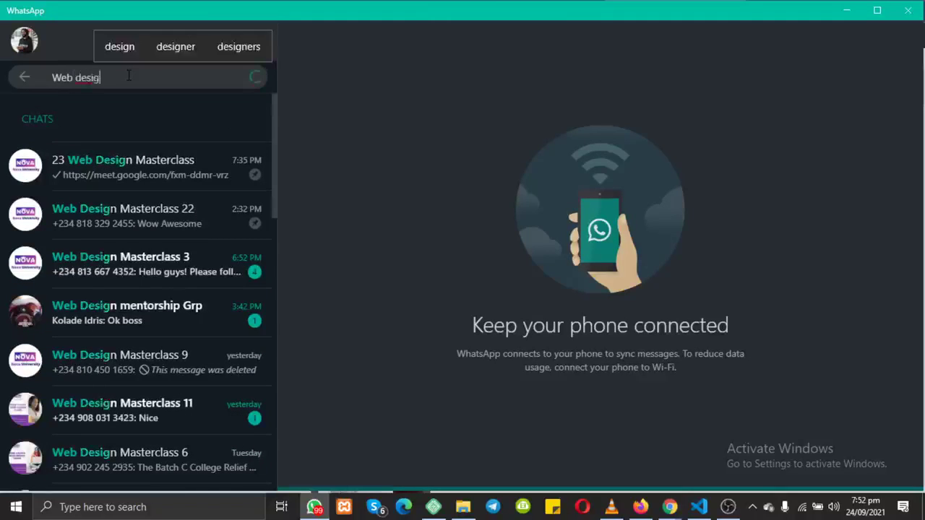
{"action": "type", "text": "n"}
{"action": "key", "text": "BackSpace"}
{"action": "key", "text": "BackSpace"}
{"action": "key", "text": "BackSpace"}
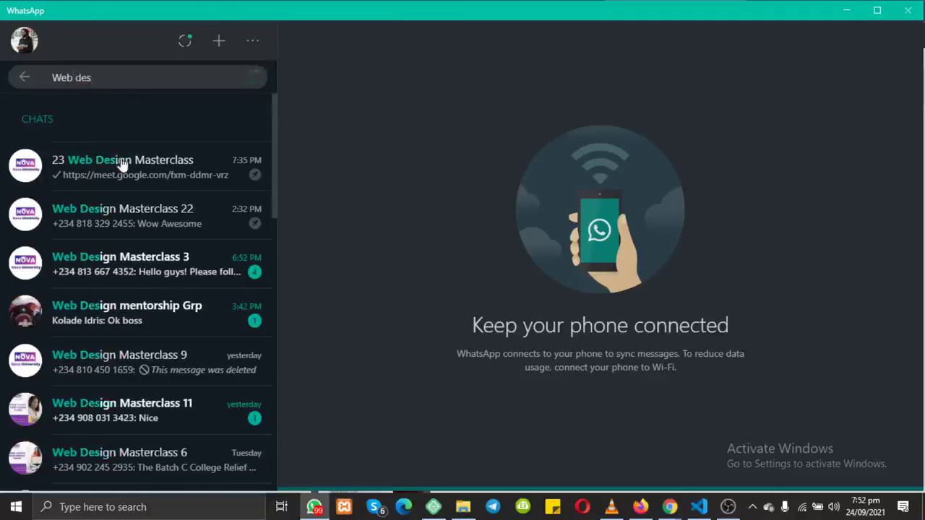
{"action": "left_click", "coordinate": [151, 314]}
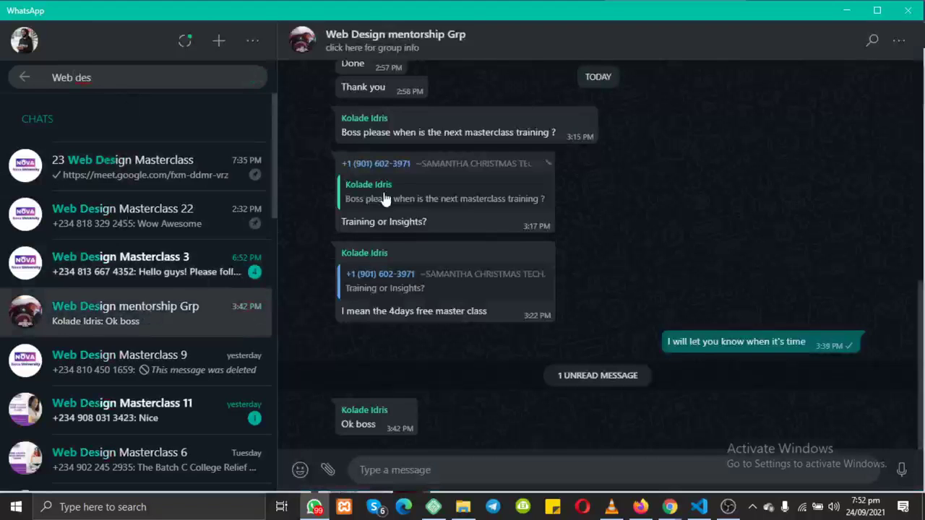
Step: Scroll to the $5000 part-payment screenshot message and briefly select its 10:42 PM timestamp
{"action": "scroll", "coordinate": [535, 151], "scroll_direction": "up", "scroll_amount": 5}
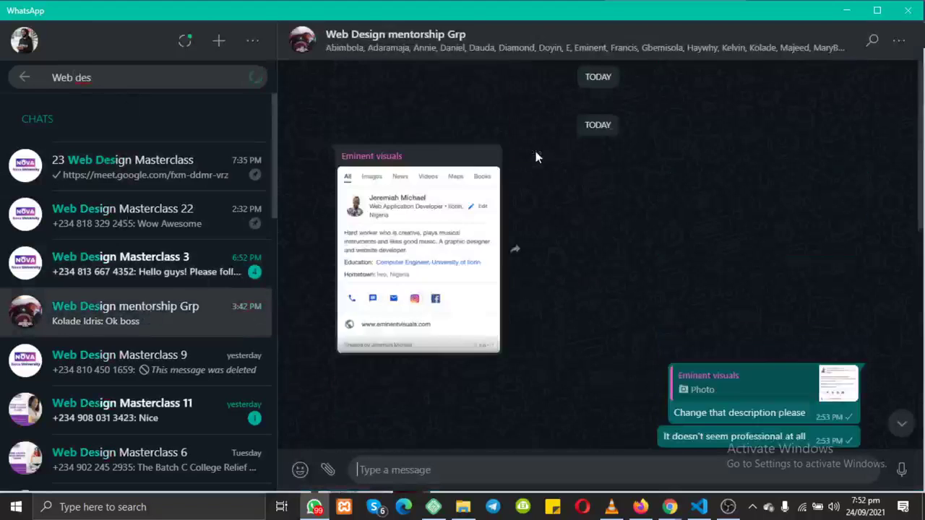
{"action": "scroll", "coordinate": [535, 151], "scroll_direction": "up", "scroll_amount": 5}
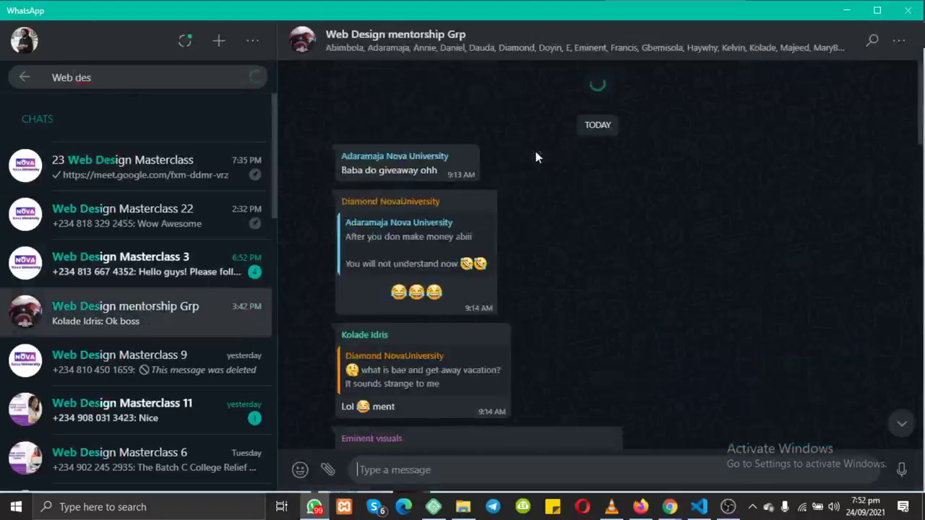
{"action": "scroll", "coordinate": [535, 151], "scroll_direction": "up", "scroll_amount": 5}
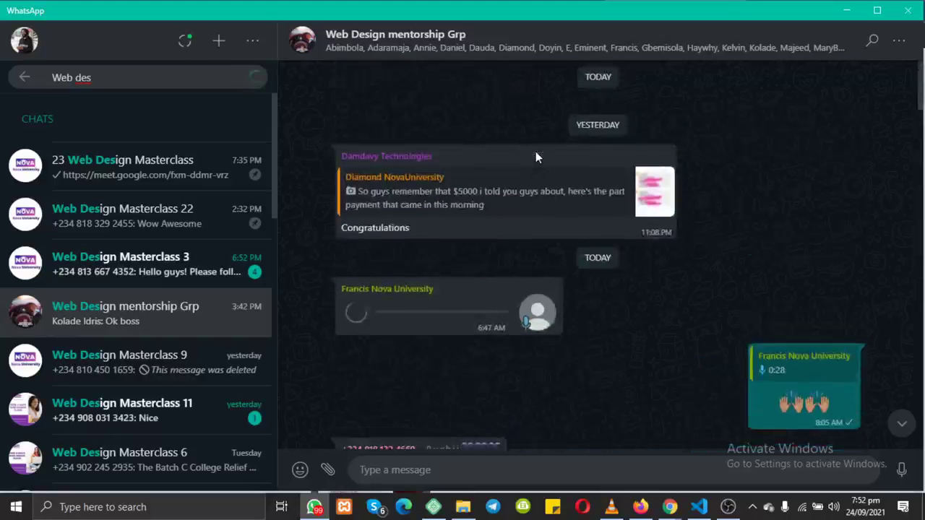
{"action": "scroll", "coordinate": [535, 151], "scroll_direction": "up", "scroll_amount": 5}
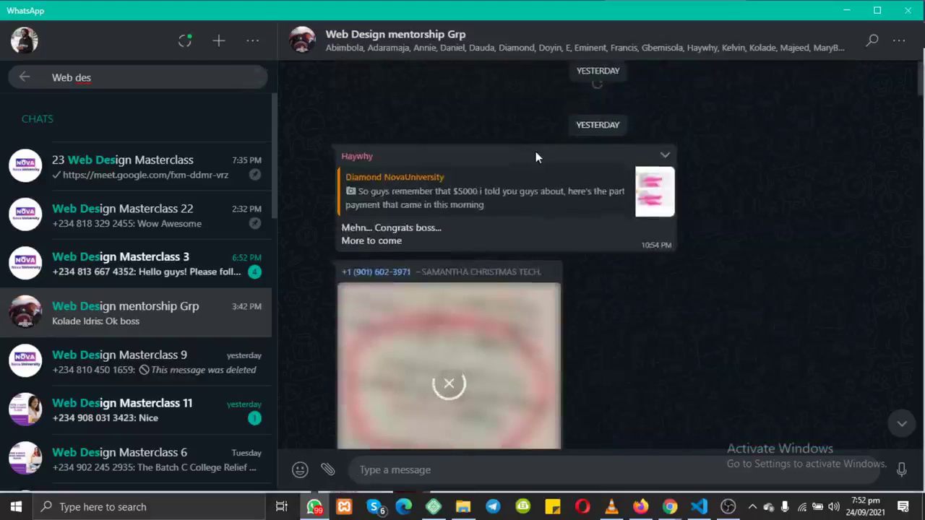
{"action": "scroll", "coordinate": [536, 151], "scroll_direction": "up", "scroll_amount": 5}
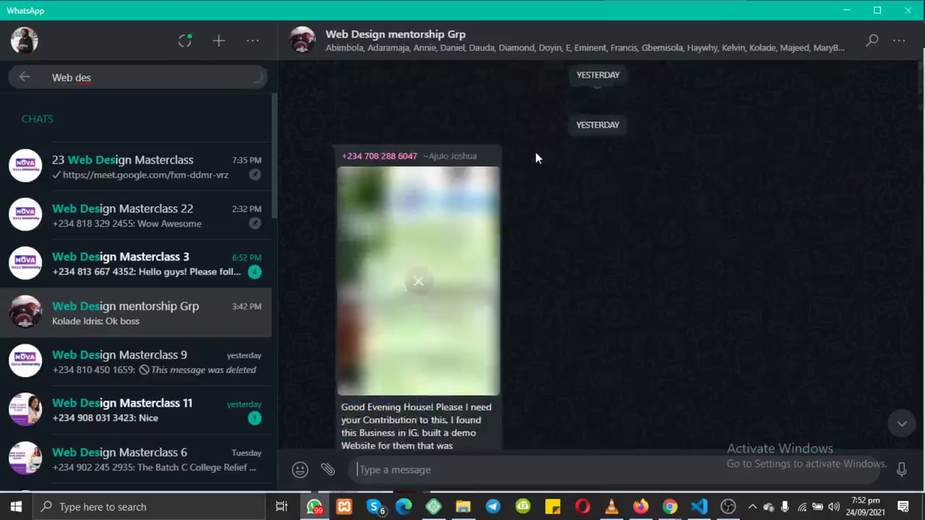
{"action": "scroll", "coordinate": [536, 159], "scroll_direction": "up", "scroll_amount": 5}
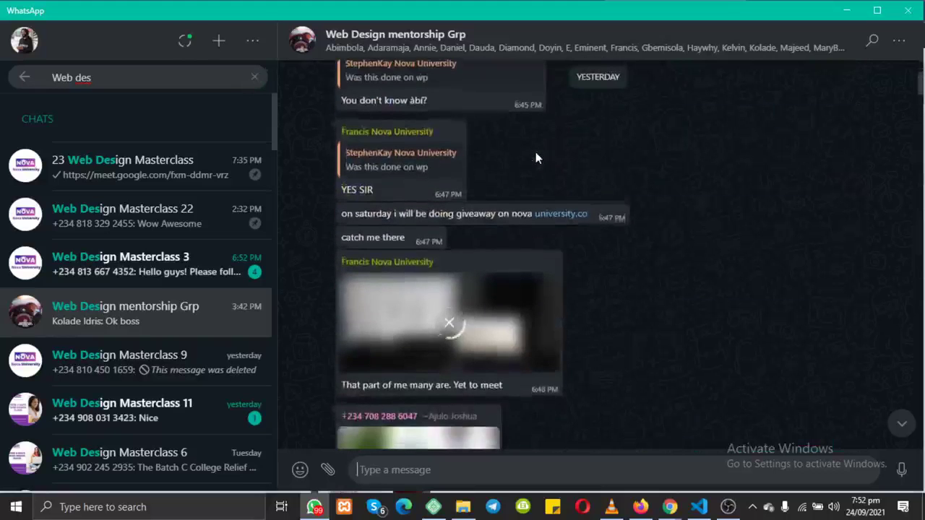
{"action": "scroll", "coordinate": [536, 159], "scroll_direction": "down", "scroll_amount": 2}
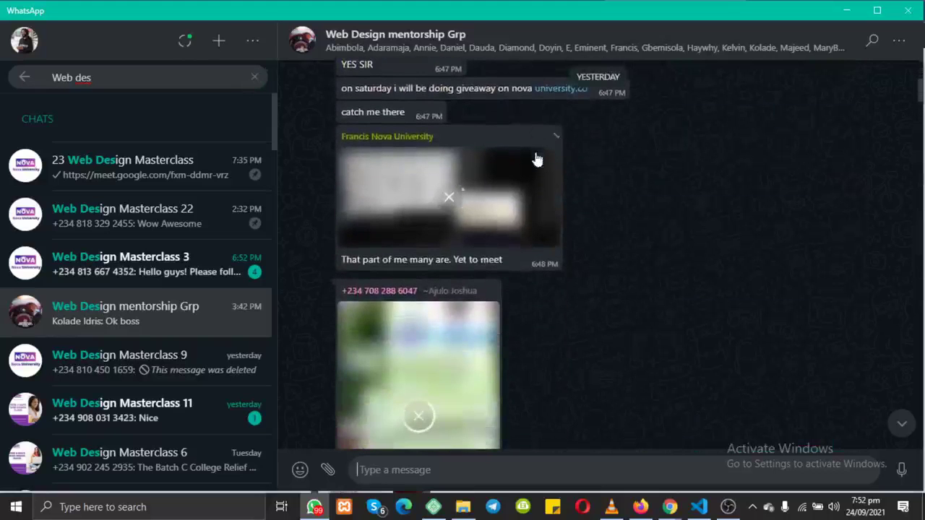
{"action": "scroll", "coordinate": [535, 159], "scroll_direction": "down", "scroll_amount": 5}
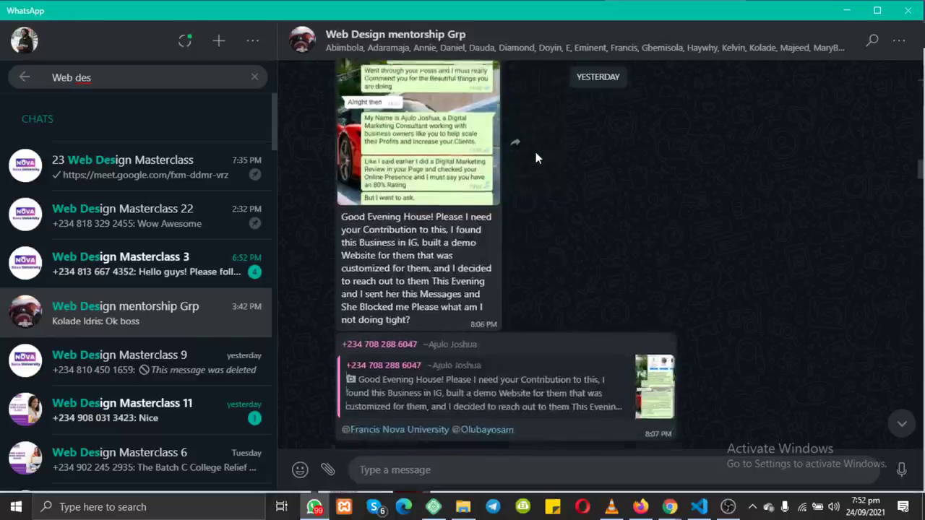
{"action": "scroll", "coordinate": [536, 159], "scroll_direction": "down", "scroll_amount": 3}
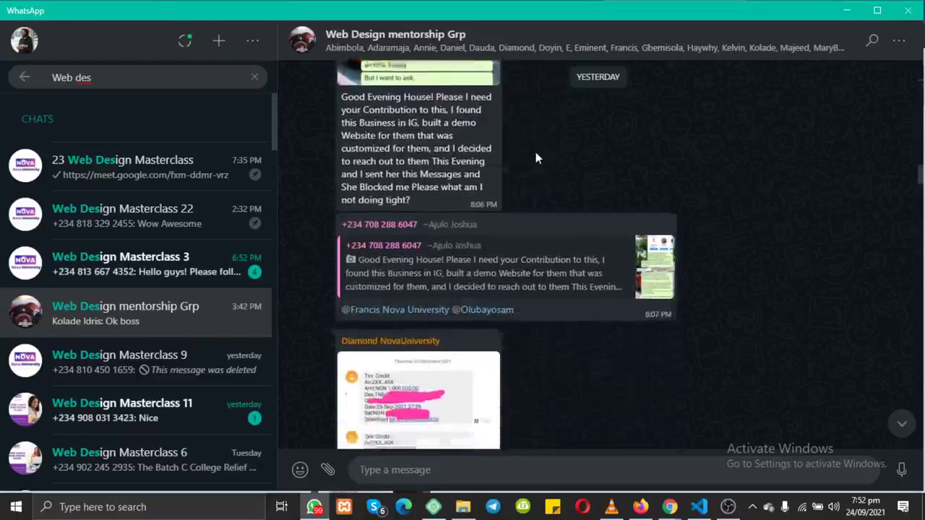
{"action": "scroll", "coordinate": [535, 159], "scroll_direction": "down", "scroll_amount": 6}
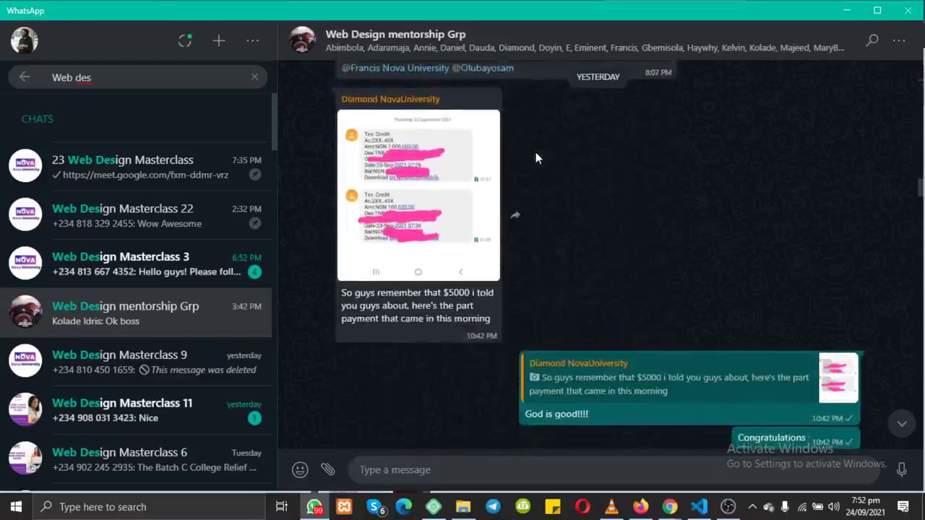
{"action": "scroll", "coordinate": [536, 159], "scroll_direction": "up", "scroll_amount": 5}
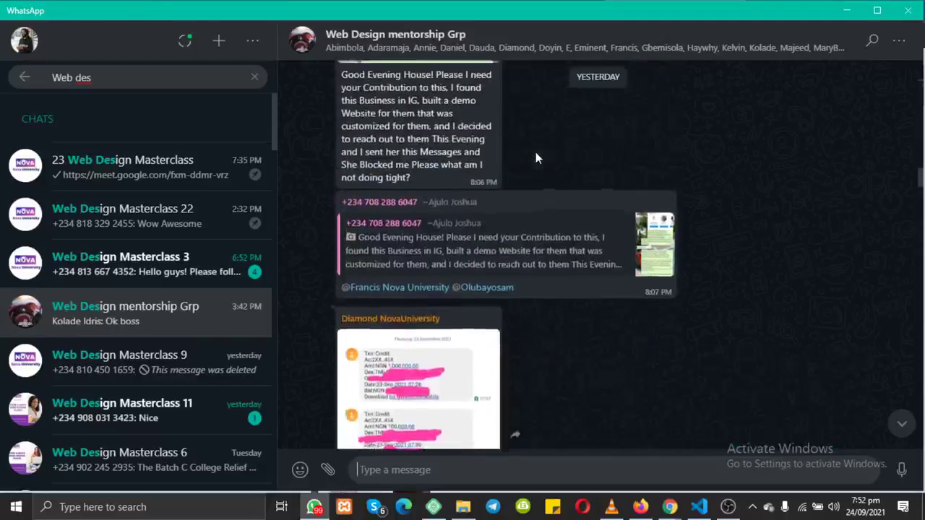
{"action": "scroll", "coordinate": [536, 152], "scroll_direction": "up", "scroll_amount": 2}
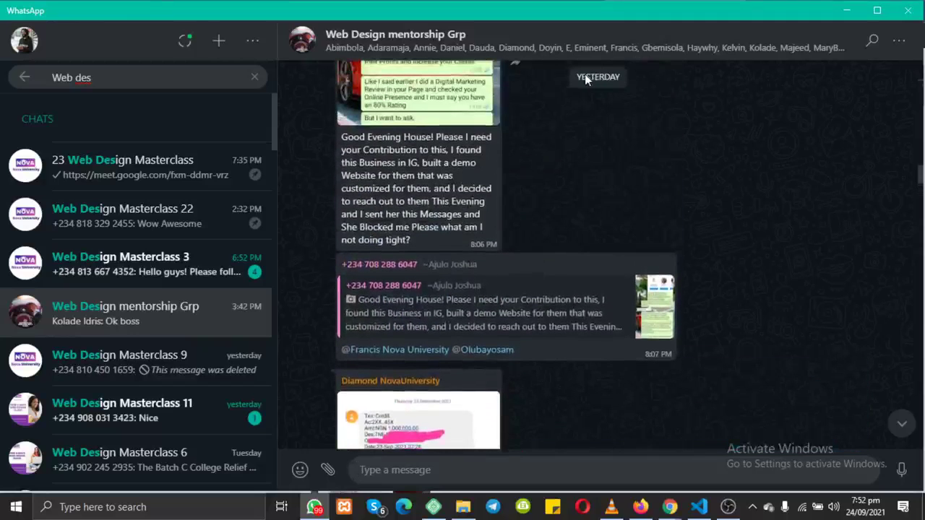
{"action": "scroll", "coordinate": [627, 381], "scroll_direction": "down", "scroll_amount": 4}
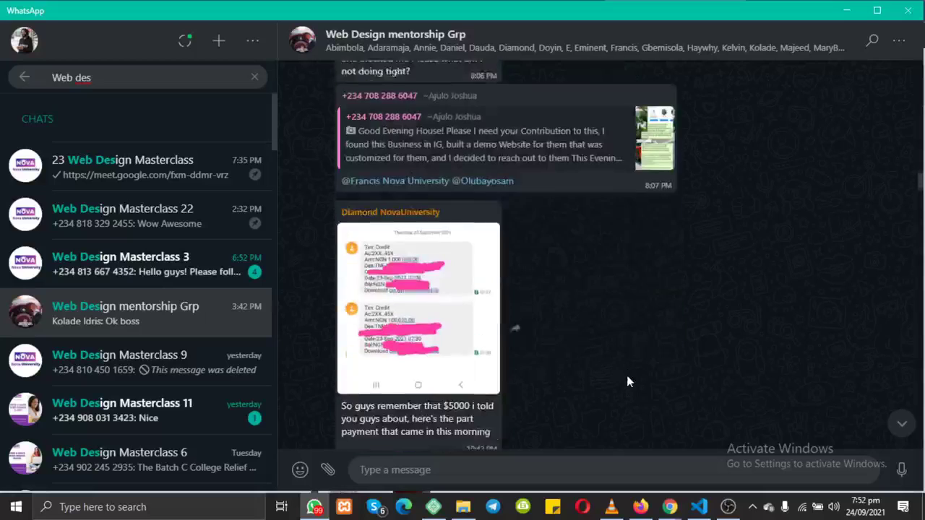
{"action": "scroll", "coordinate": [629, 379], "scroll_direction": "down", "scroll_amount": 1}
{"action": "left_click_drag", "start_coordinate": [463, 409], "coordinate": [485, 407]}
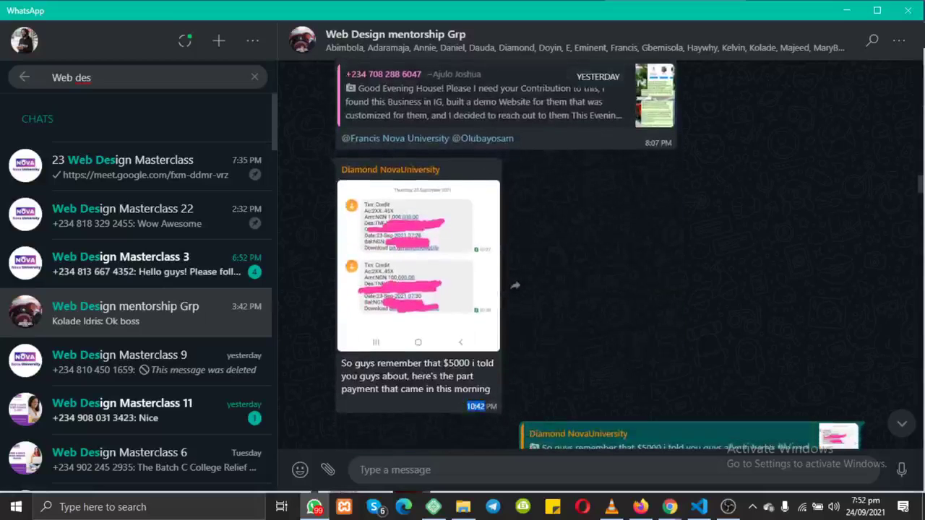
{"action": "left_click", "coordinate": [498, 407]}
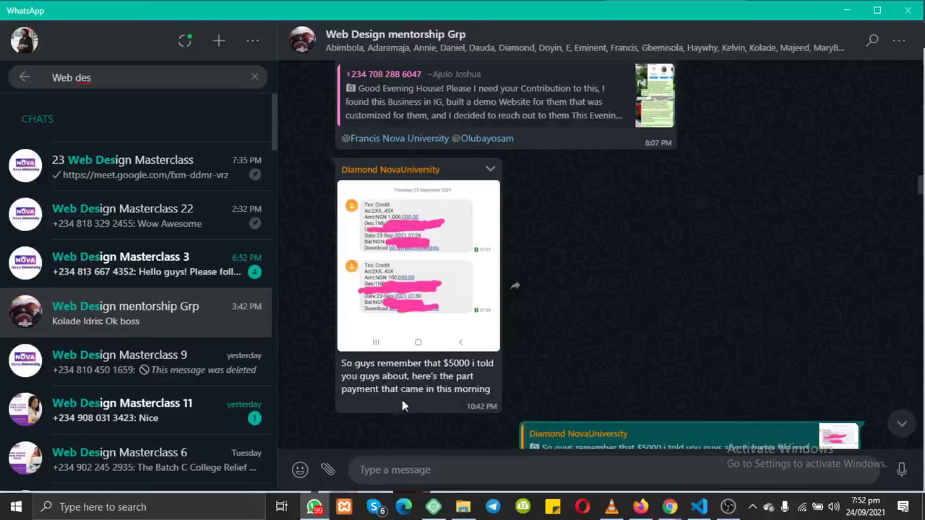
{"action": "left_click", "coordinate": [423, 301]}
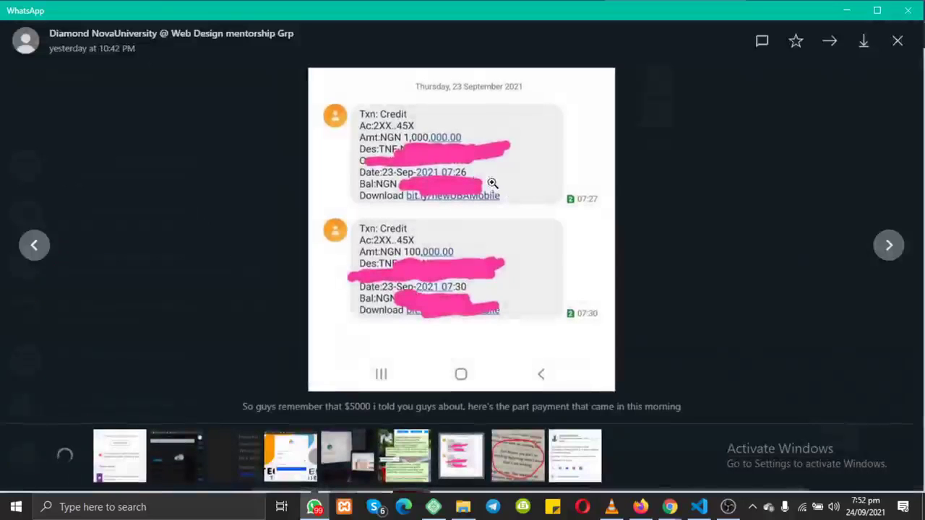
{"action": "left_click", "coordinate": [410, 141]}
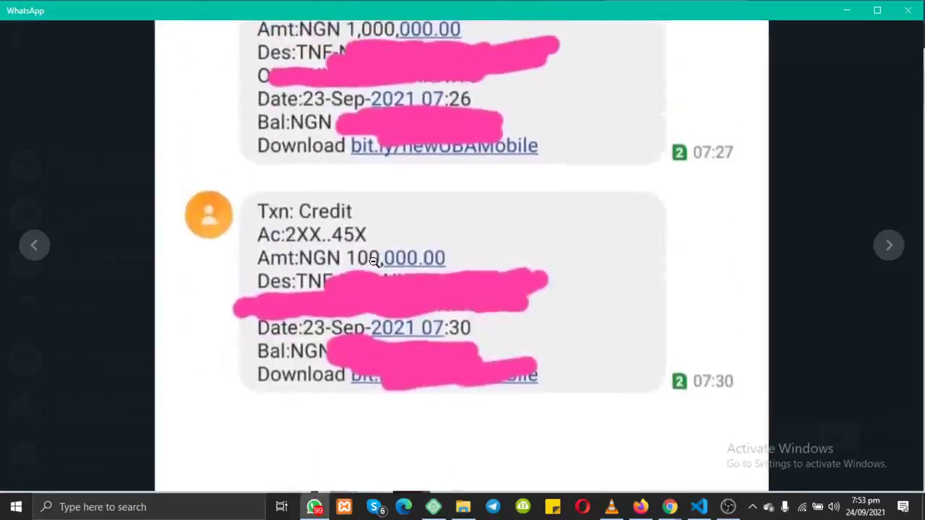
{"action": "left_click", "coordinate": [373, 253]}
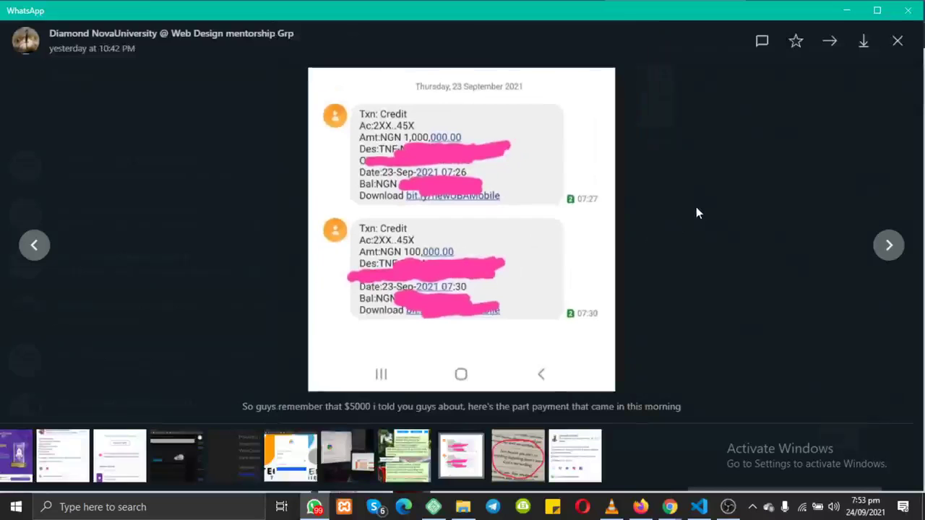
{"action": "left_click", "coordinate": [896, 41]}
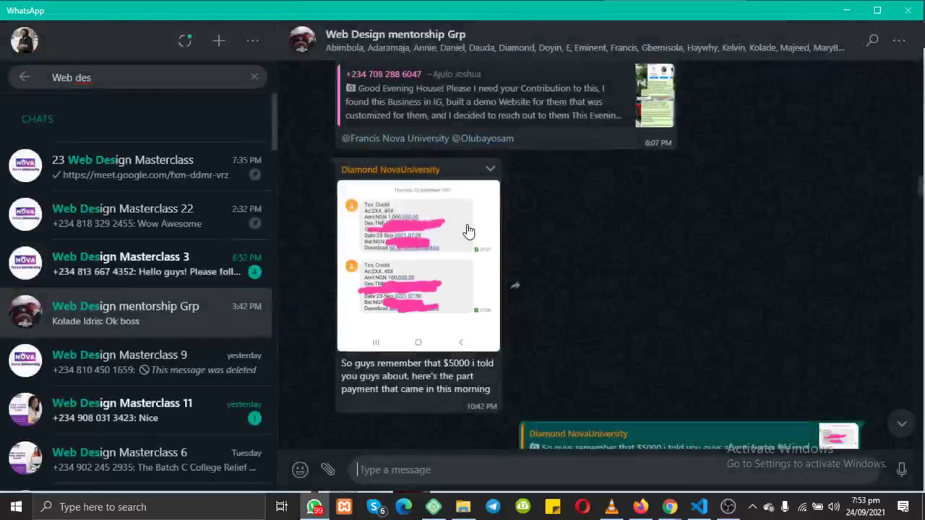
Step: Replace the chat search with the student's name and open their one-to-one chat
{"action": "left_click", "coordinate": [254, 77]}
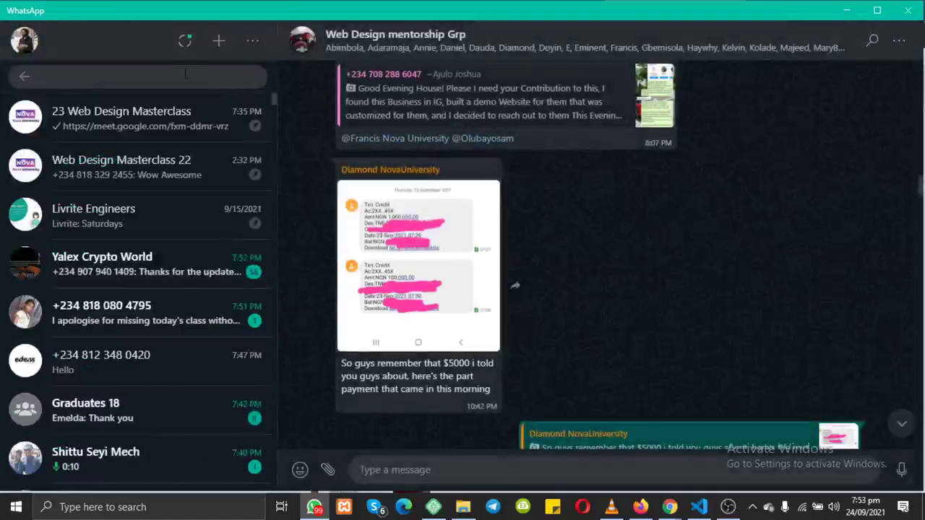
{"action": "type", "text": "Dia"}
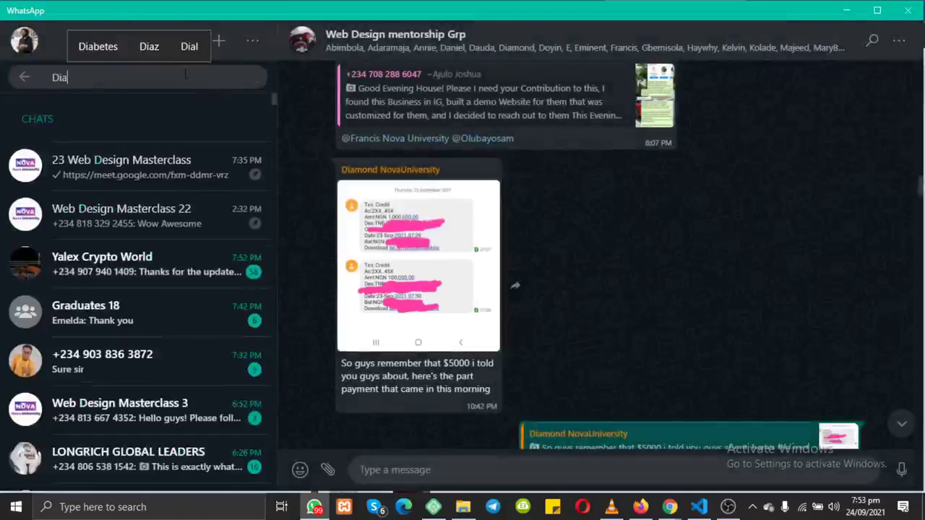
{"action": "left_click", "coordinate": [120, 165]}
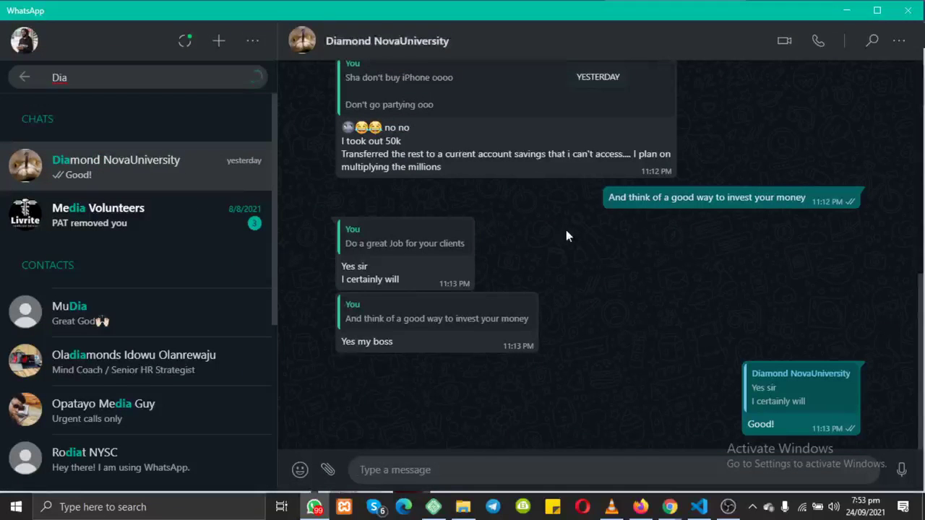
Step: Scroll back through the chat history to the 8/21/2021 message announcing a 50k job
{"action": "scroll", "coordinate": [566, 229], "scroll_direction": "up", "scroll_amount": 15}
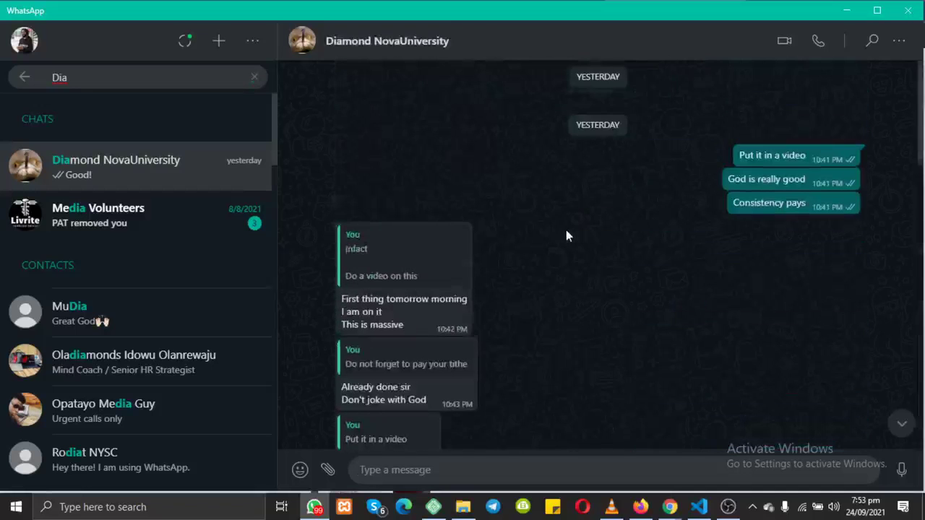
{"action": "scroll", "coordinate": [565, 230], "scroll_direction": "up", "scroll_amount": 10}
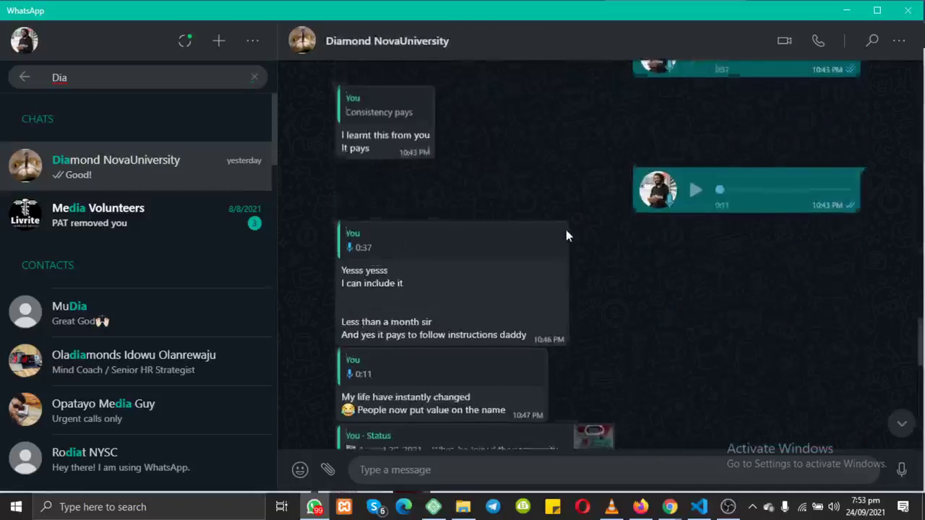
{"action": "scroll", "coordinate": [568, 237], "scroll_direction": "up", "scroll_amount": 15}
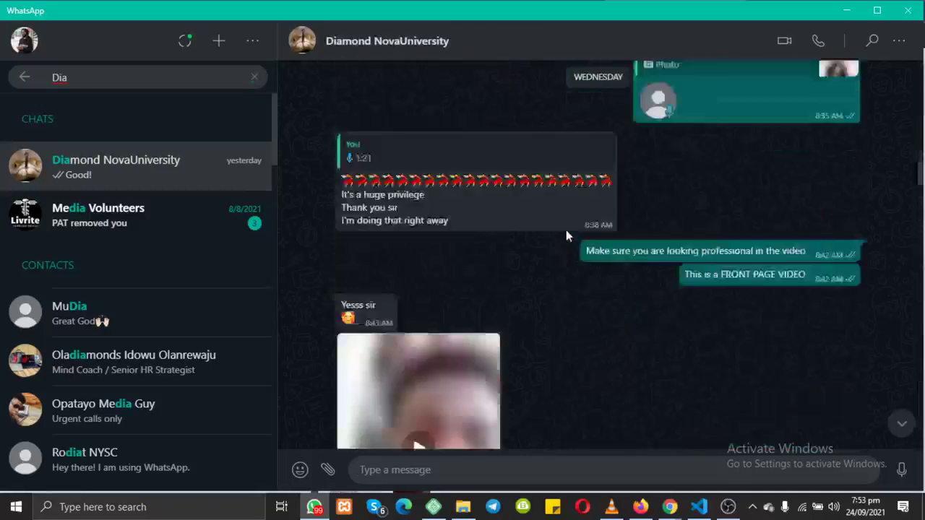
{"action": "scroll", "coordinate": [566, 235], "scroll_direction": "up", "scroll_amount": 10}
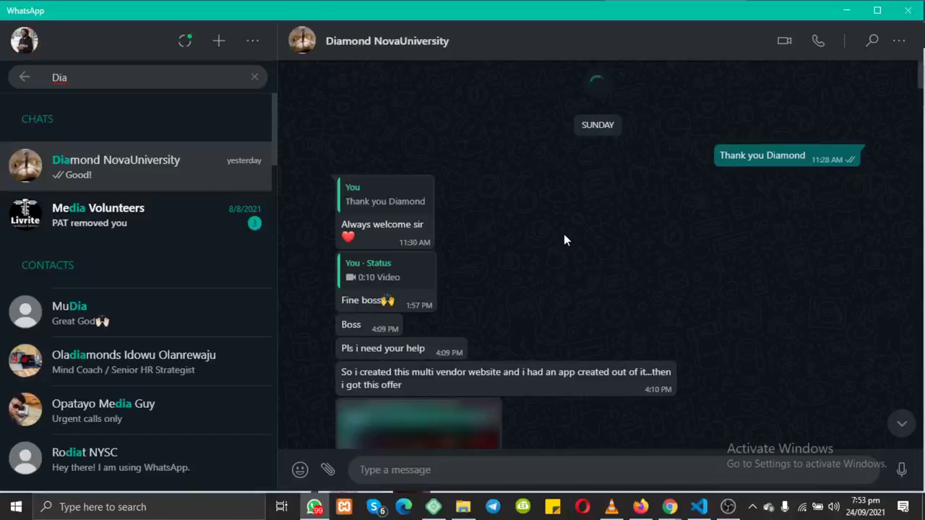
{"action": "scroll", "coordinate": [563, 234], "scroll_direction": "up", "scroll_amount": 10}
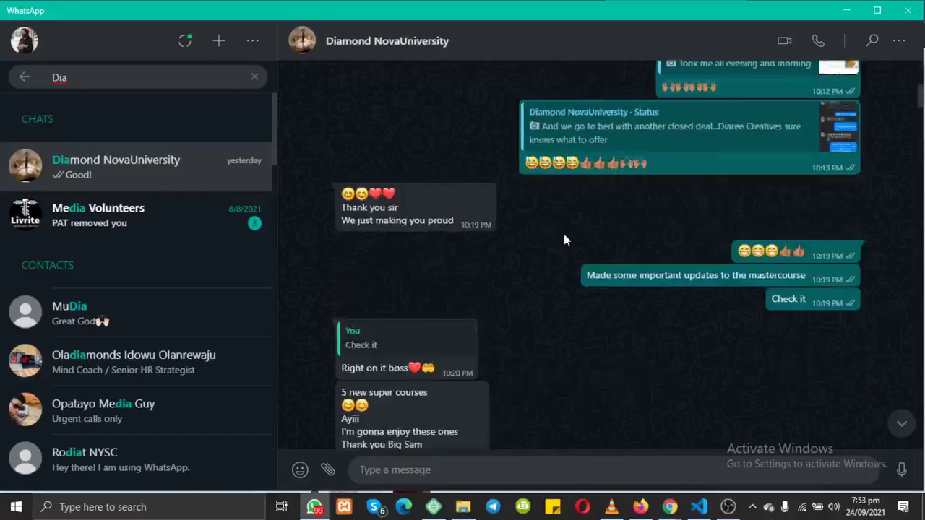
{"action": "scroll", "coordinate": [563, 233], "scroll_direction": "up", "scroll_amount": 3}
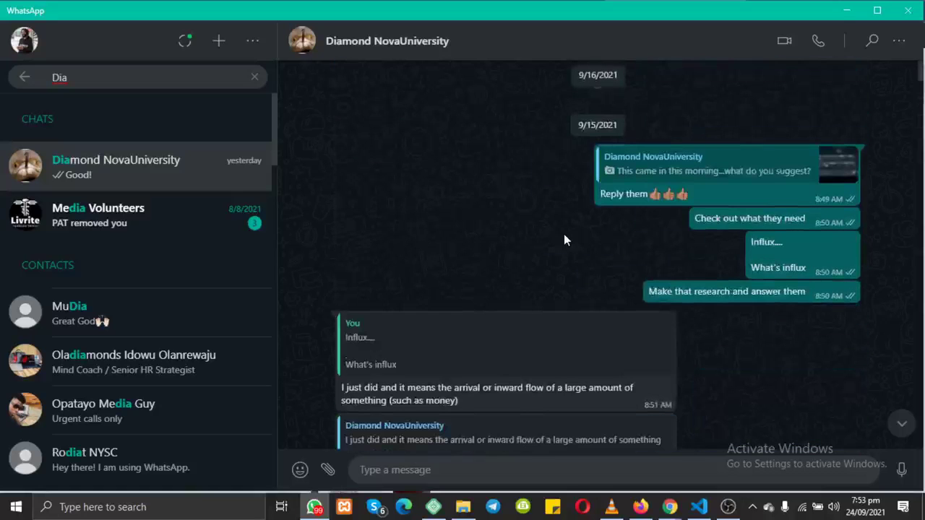
{"action": "scroll", "coordinate": [564, 240], "scroll_direction": "up", "scroll_amount": 3}
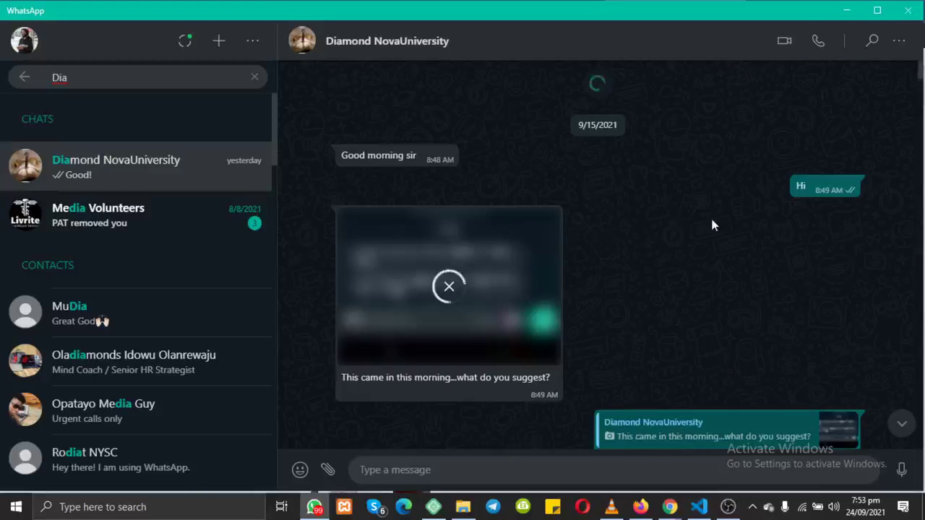
{"action": "scroll", "coordinate": [712, 225], "scroll_direction": "down", "scroll_amount": 5}
{"action": "scroll", "coordinate": [712, 225], "scroll_direction": "up", "scroll_amount": 5}
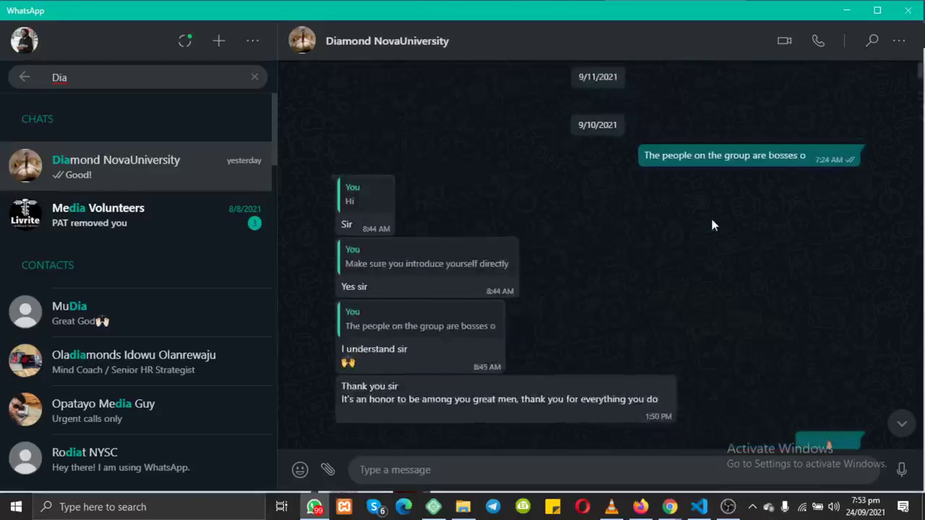
{"action": "scroll", "coordinate": [711, 226], "scroll_direction": "up", "scroll_amount": 5}
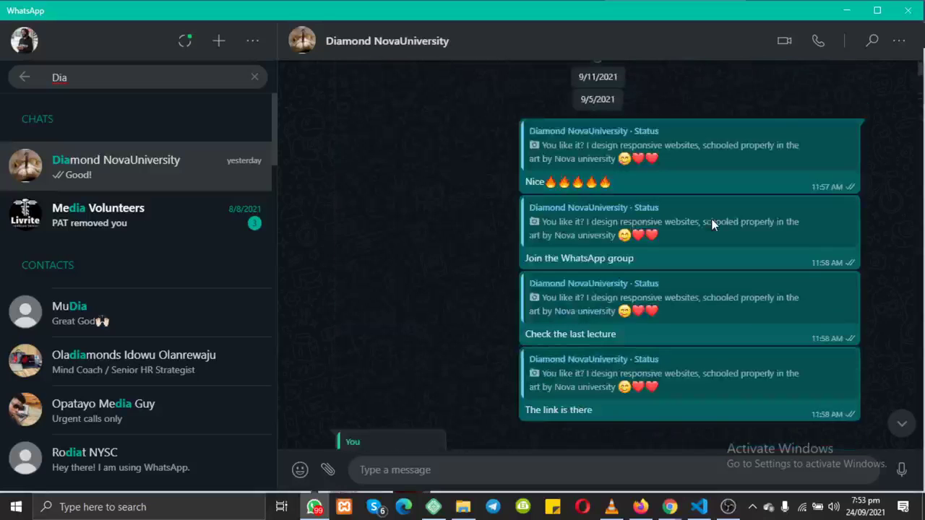
{"action": "scroll", "coordinate": [712, 225], "scroll_direction": "up", "scroll_amount": 5}
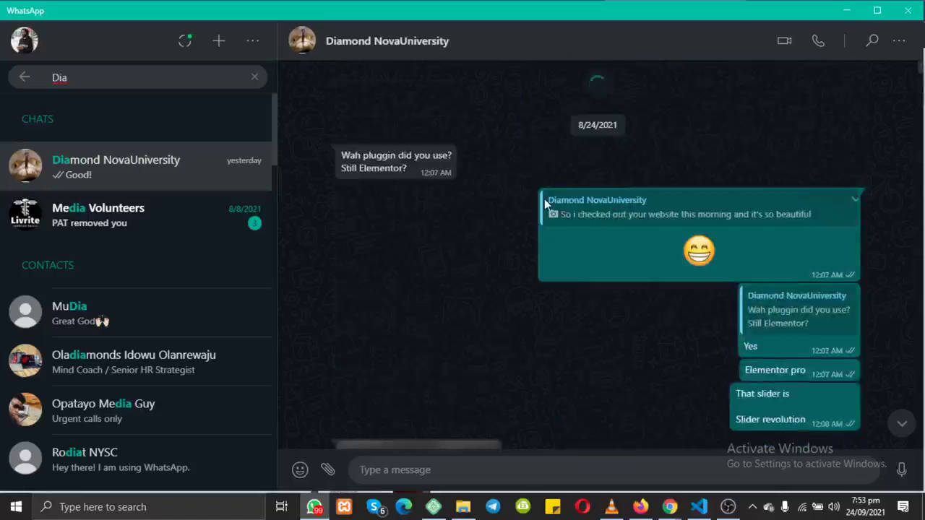
{"action": "scroll", "coordinate": [544, 198], "scroll_direction": "up", "scroll_amount": 5}
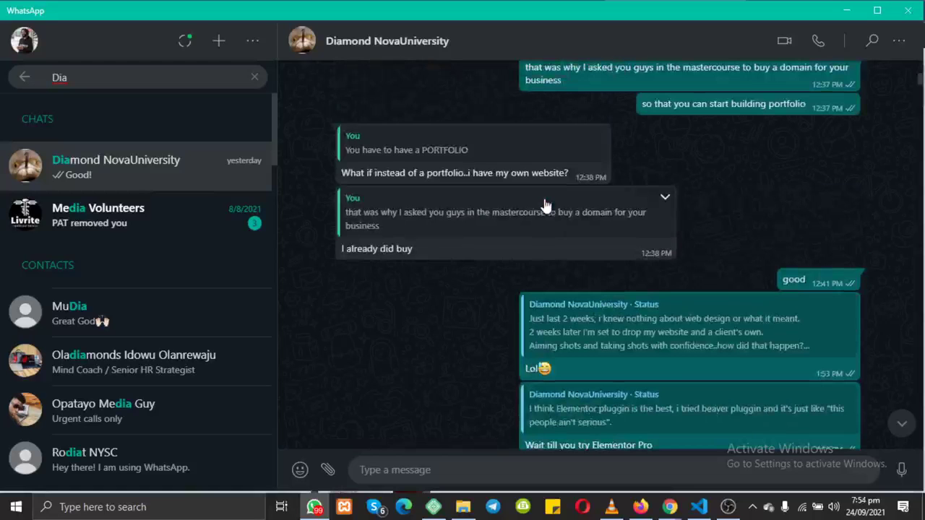
{"action": "scroll", "coordinate": [546, 206], "scroll_direction": "up", "scroll_amount": 5}
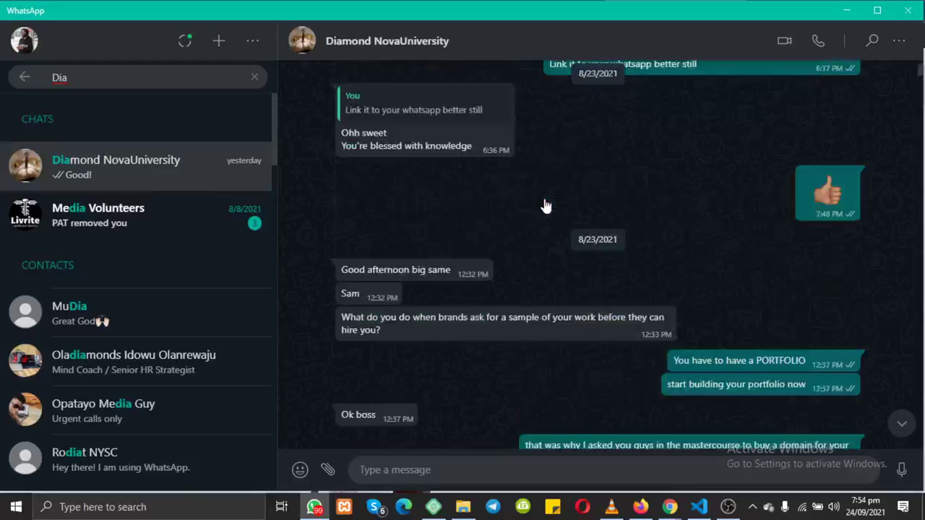
{"action": "scroll", "coordinate": [545, 206], "scroll_direction": "up", "scroll_amount": 10}
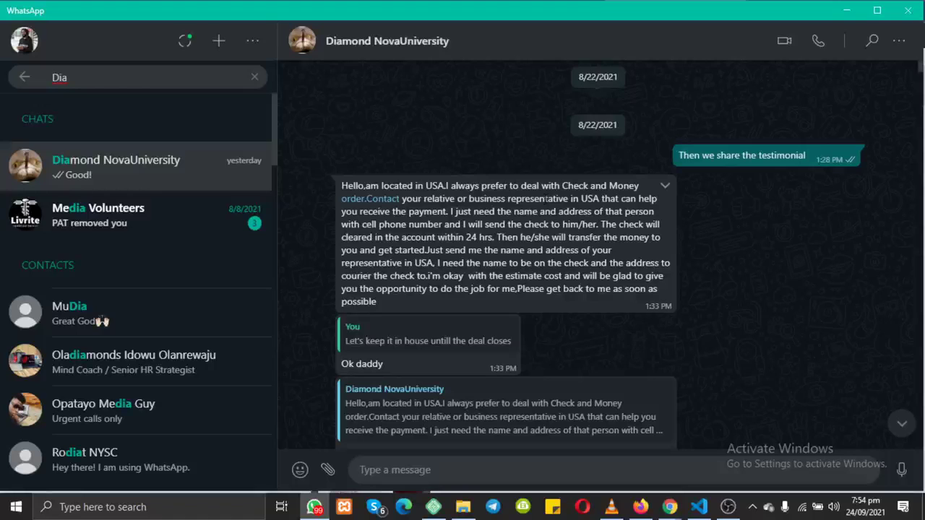
{"action": "scroll", "coordinate": [598, 253], "scroll_direction": "up", "scroll_amount": 5}
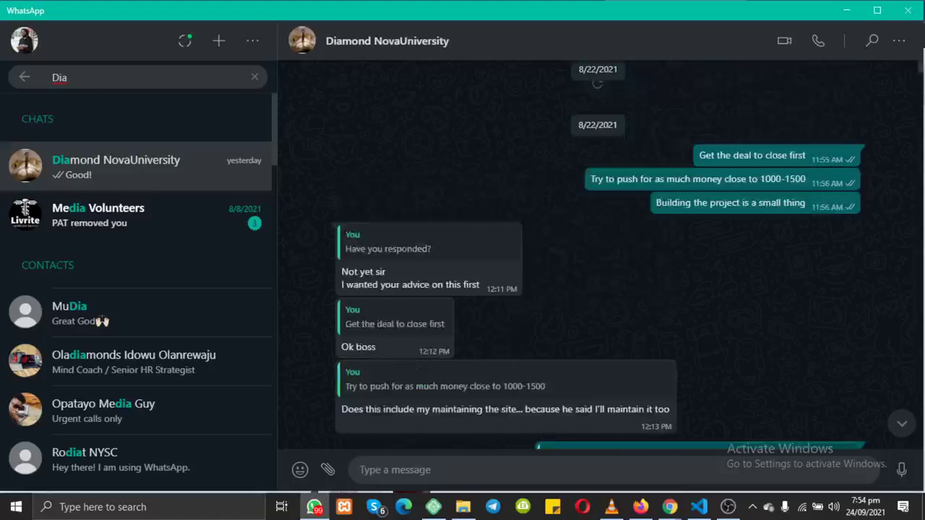
{"action": "scroll", "coordinate": [546, 206], "scroll_direction": "down", "scroll_amount": 2}
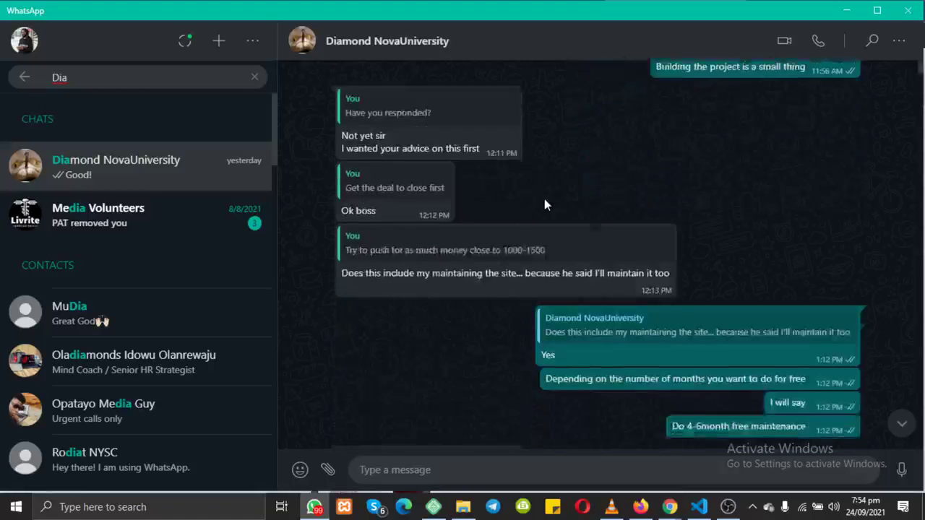
{"action": "scroll", "coordinate": [544, 205], "scroll_direction": "down", "scroll_amount": 1}
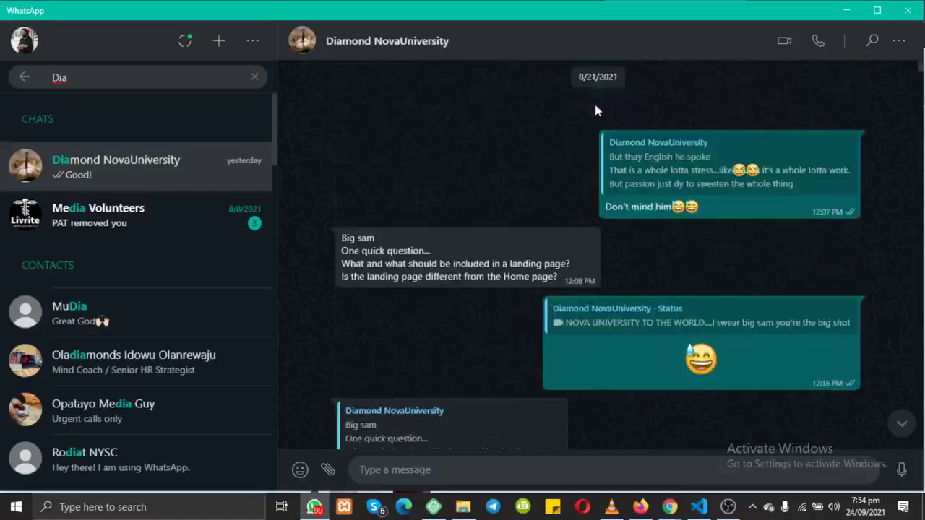
{"action": "scroll", "coordinate": [595, 109], "scroll_direction": "up", "scroll_amount": 15}
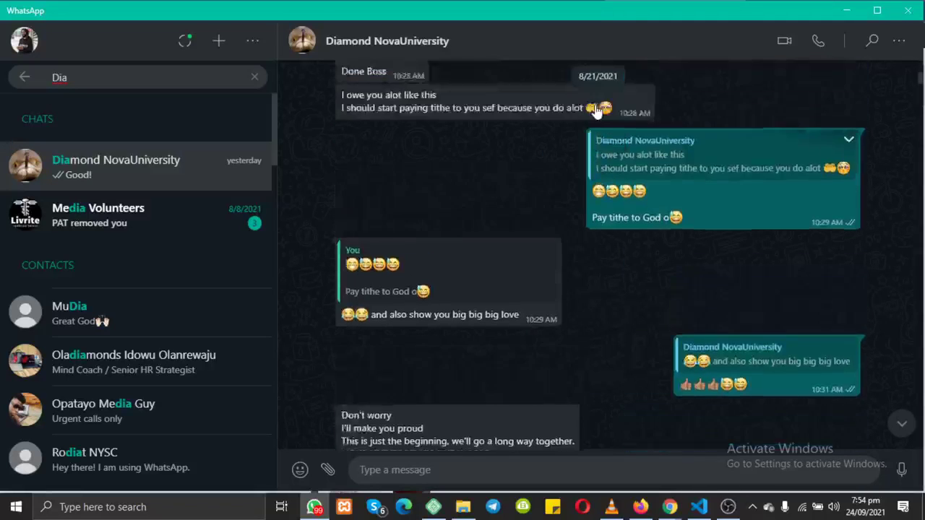
{"action": "scroll", "coordinate": [597, 112], "scroll_direction": "up", "scroll_amount": 3}
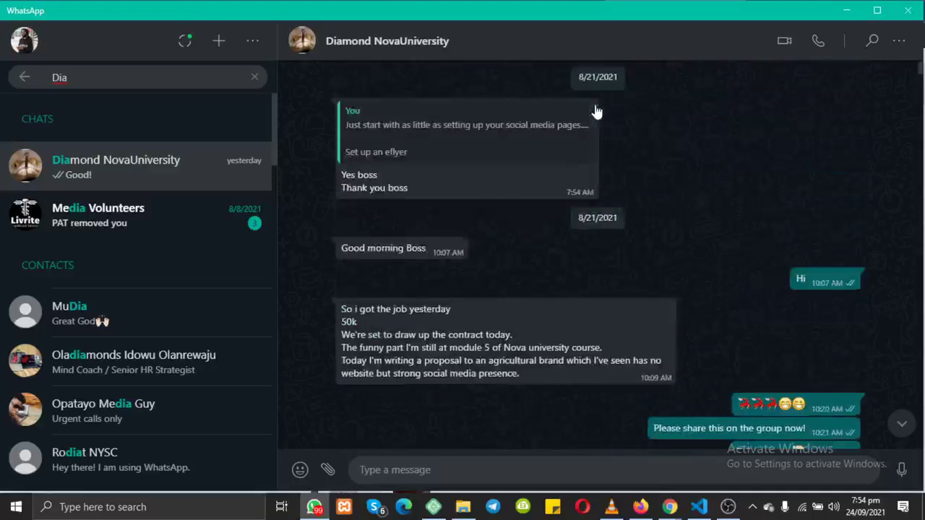
{"action": "scroll", "coordinate": [595, 104], "scroll_direction": "up", "scroll_amount": 1}
{"action": "scroll", "coordinate": [595, 104], "scroll_direction": "down", "scroll_amount": 2}
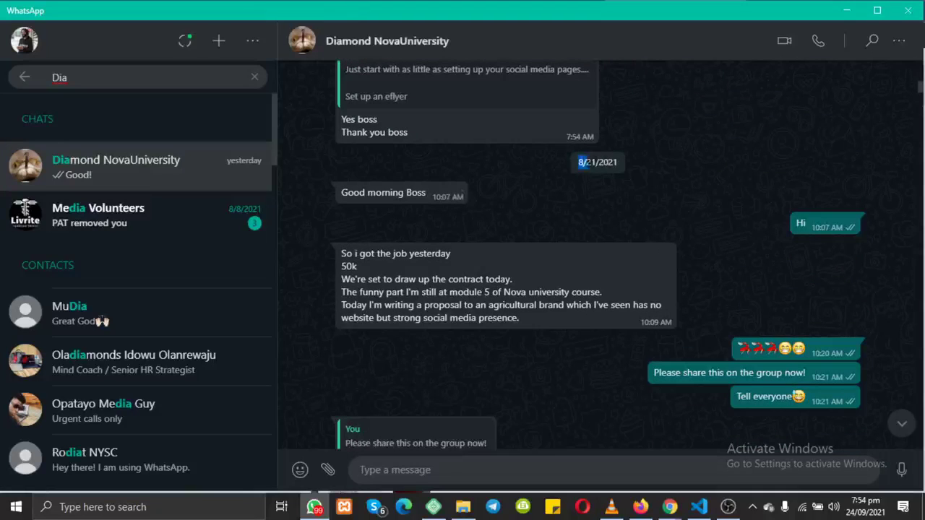
Step: Try marking all or part of the 8/21/2021 date label, then clear the mark
{"action": "left_click_drag", "start_coordinate": [586, 163], "coordinate": [619, 172]}
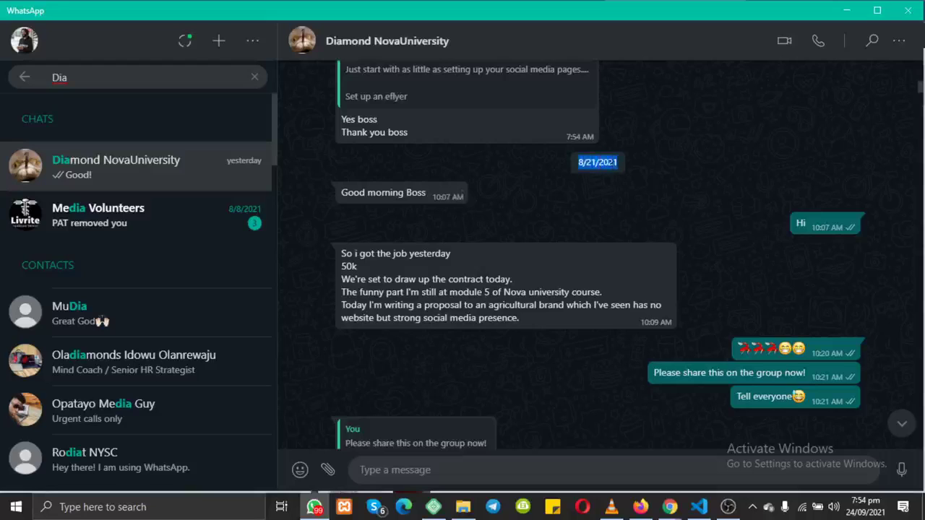
{"action": "left_click", "coordinate": [613, 163]}
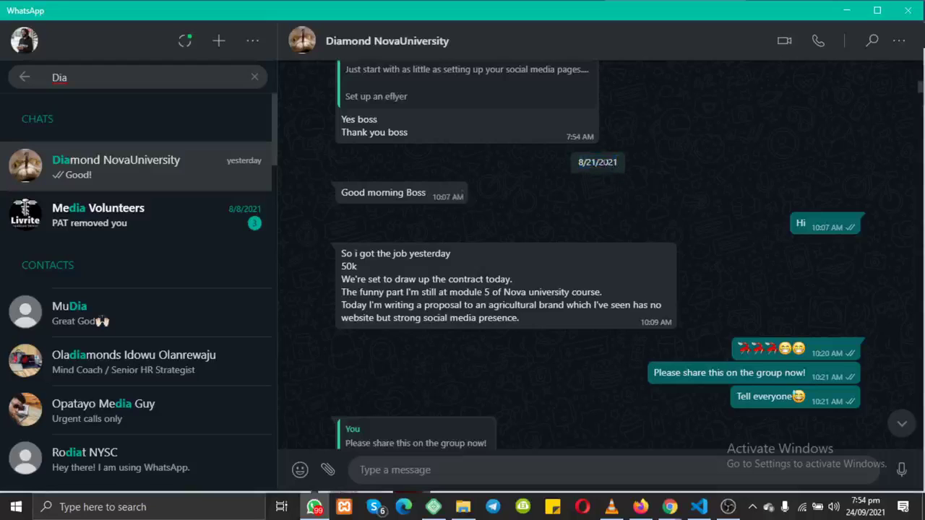
{"action": "left_click_drag", "start_coordinate": [595, 163], "coordinate": [591, 164]}
{"action": "left_click_drag", "start_coordinate": [575, 164], "coordinate": [581, 164]}
{"action": "left_click", "coordinate": [581, 163]}
Step: Highlight the 50k amount, the contract phrase, and the words 'Nova university course'
{"action": "left_click_drag", "start_coordinate": [341, 264], "coordinate": [363, 279]}
{"action": "left_click_drag", "start_coordinate": [432, 279], "coordinate": [496, 279]}
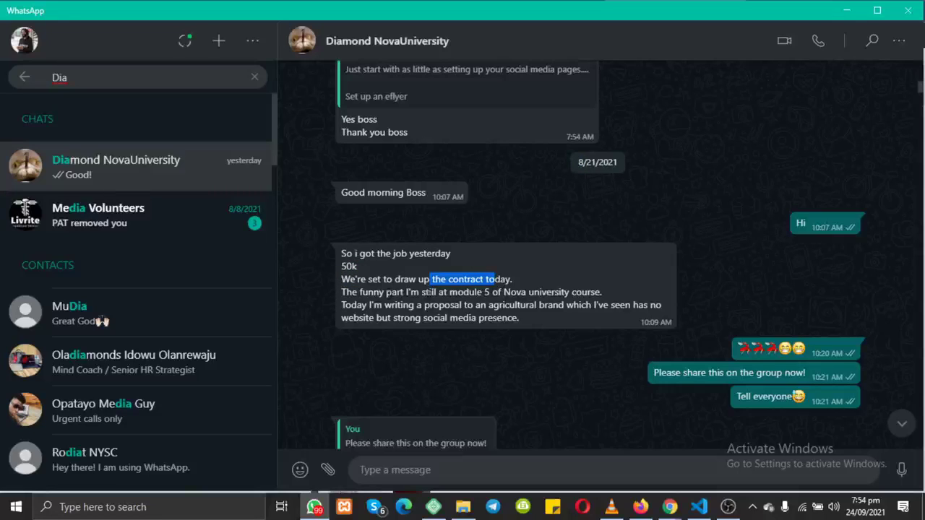
{"action": "left_click_drag", "start_coordinate": [504, 292], "coordinate": [601, 293]}
Step: Open the Nova University All Courses page in Chrome, then return to the WhatsApp chat
{"action": "mouse_move", "coordinate": [669, 507]}
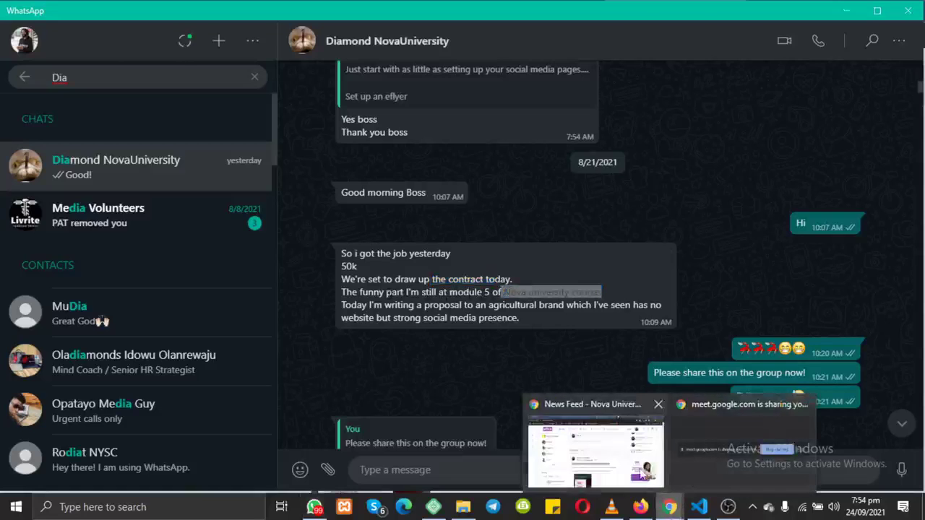
{"action": "left_click", "coordinate": [642, 470]}
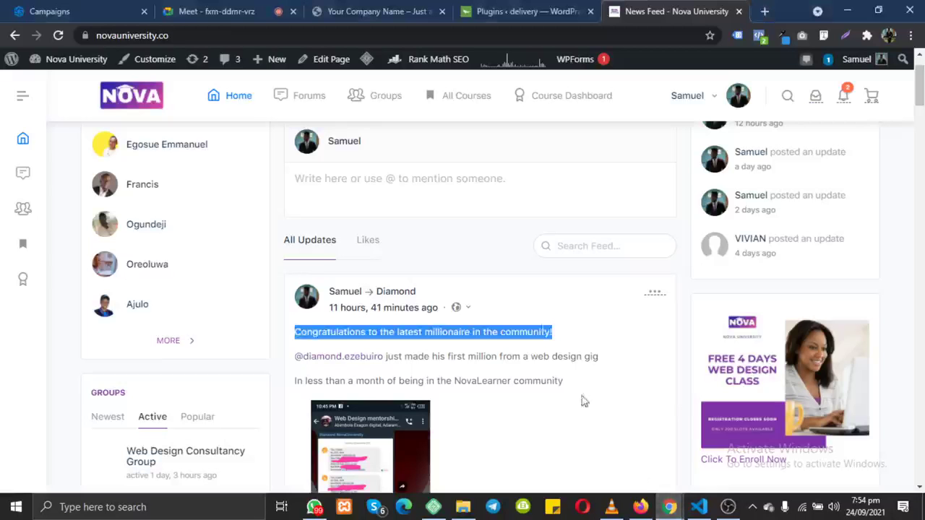
{"action": "left_click", "coordinate": [479, 101]}
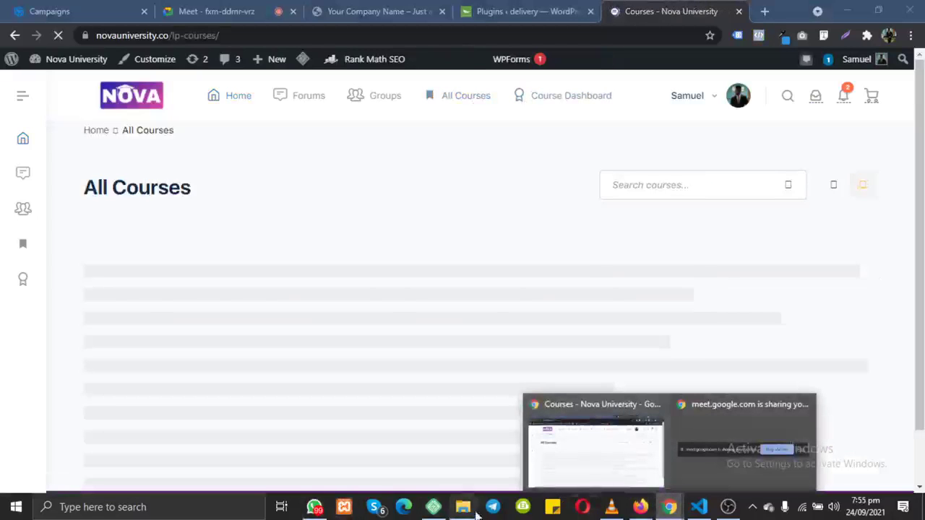
{"action": "left_click", "coordinate": [315, 506]}
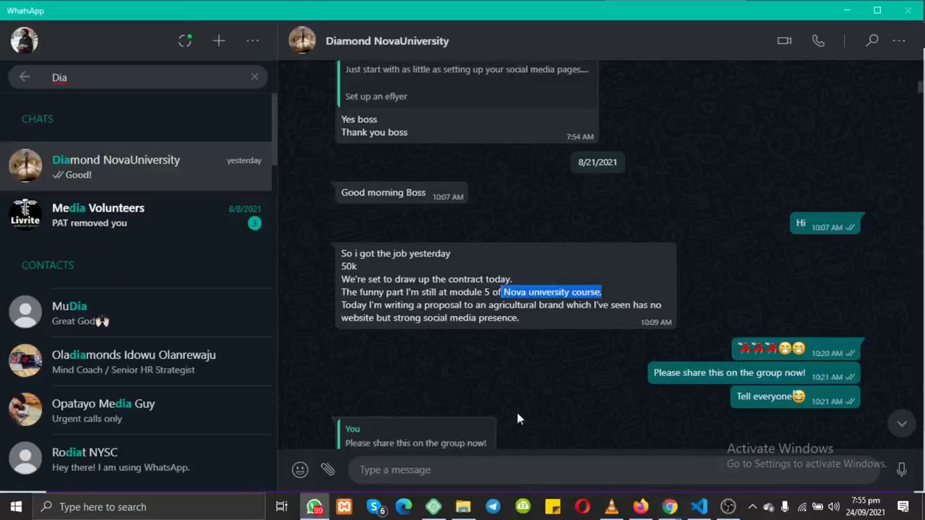
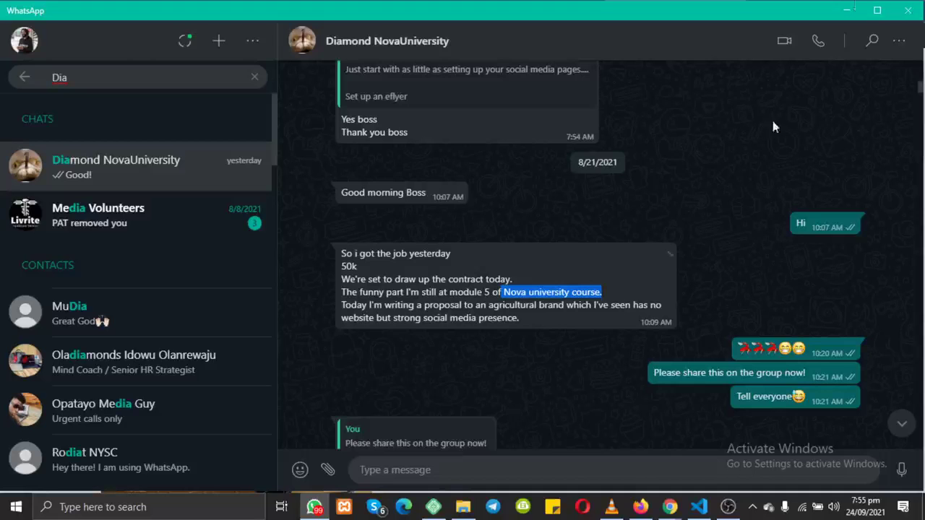
Step: Minimize WhatsApp to reveal the Nova University courses page listing Web Design Consultancy
{"action": "left_click", "coordinate": [847, 10]}
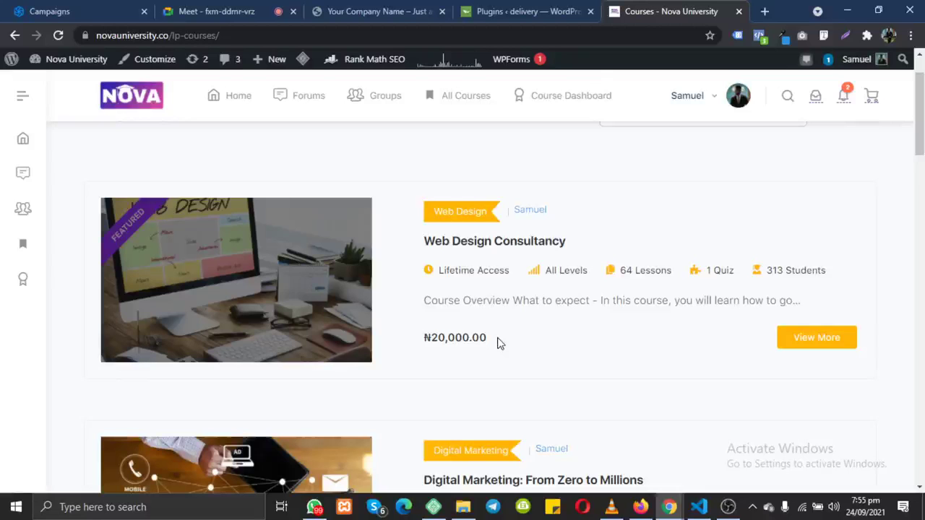
Step: Minimize Chrome and bring WhatsApp back to the chat mentioning module 5 of the course
{"action": "left_click", "coordinate": [848, 12]}
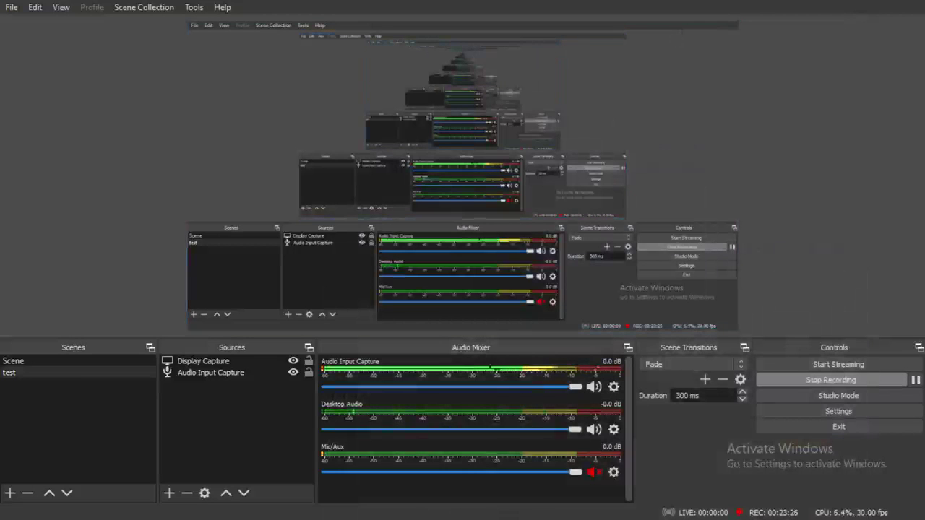
{"action": "key", "text": "super"}
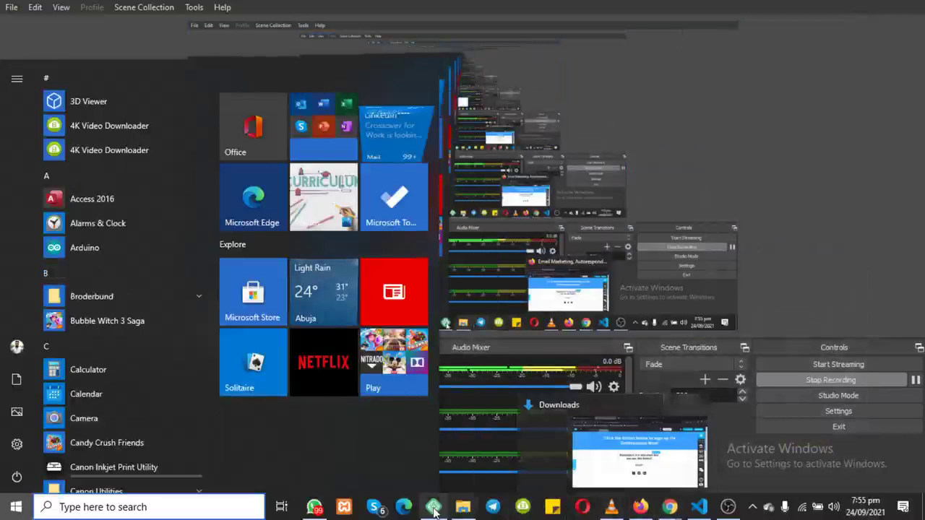
{"action": "left_click", "coordinate": [314, 506]}
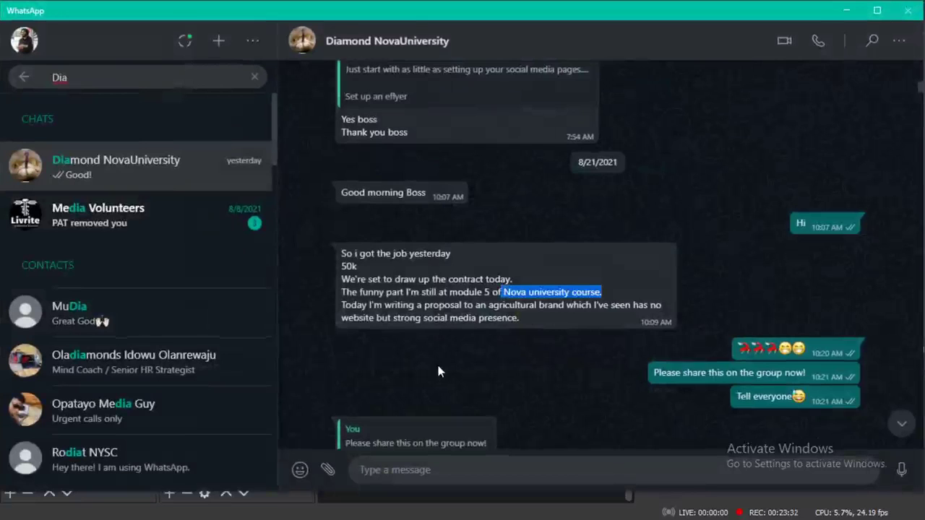
Step: Scroll to the top of the chat and highlight the 8/17/2021 date chip
{"action": "scroll", "coordinate": [436, 362], "scroll_direction": "up", "scroll_amount": 3}
{"action": "scroll", "coordinate": [438, 370], "scroll_direction": "up", "scroll_amount": 10}
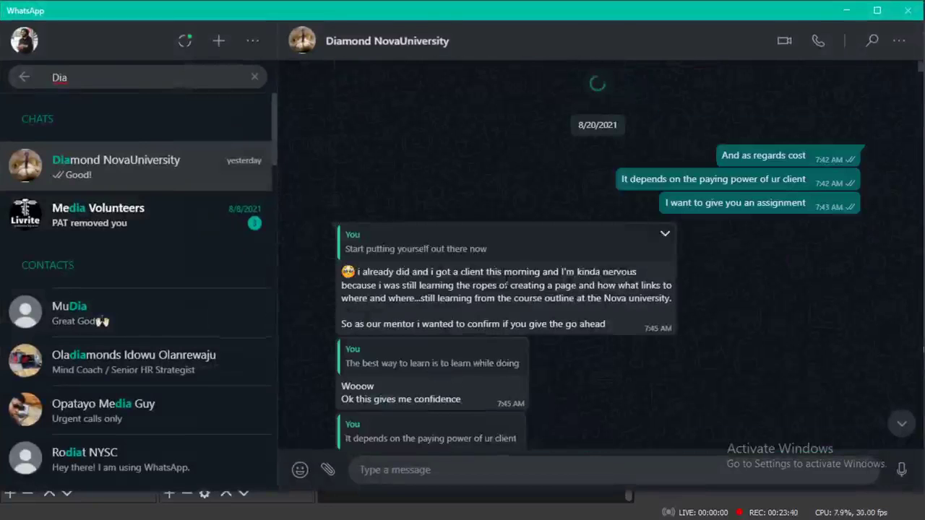
{"action": "scroll", "coordinate": [505, 286], "scroll_direction": "up", "scroll_amount": 20}
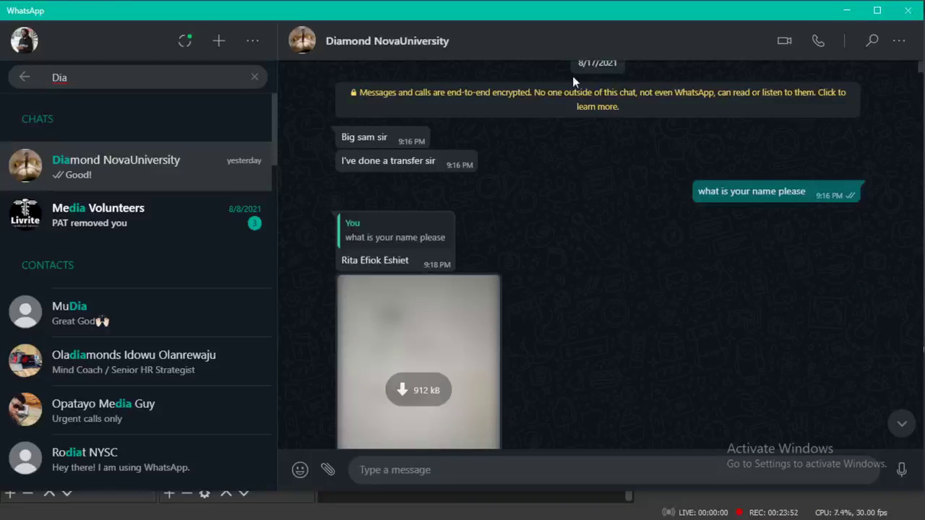
{"action": "scroll", "coordinate": [572, 76], "scroll_direction": "up", "scroll_amount": 1}
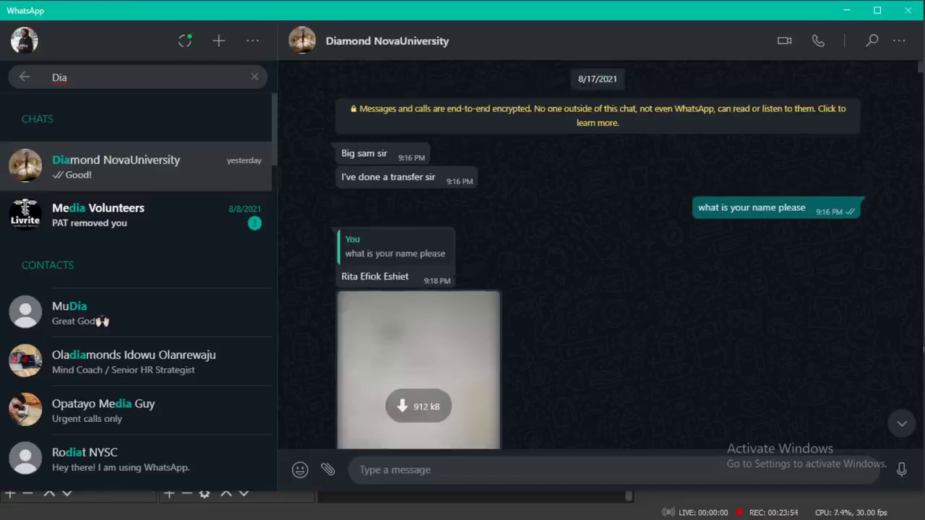
{"action": "left_click_drag", "start_coordinate": [586, 79], "coordinate": [597, 79]}
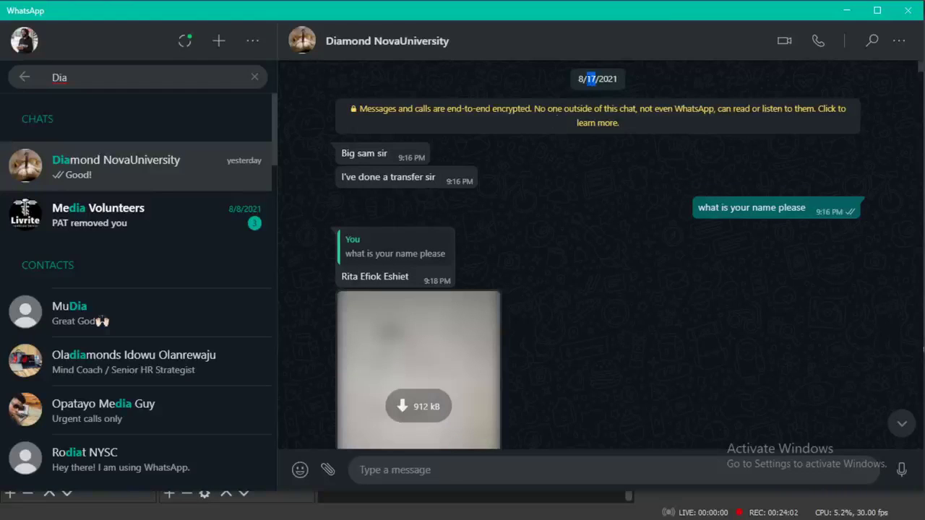
{"action": "left_click_drag", "start_coordinate": [578, 79], "coordinate": [617, 80]}
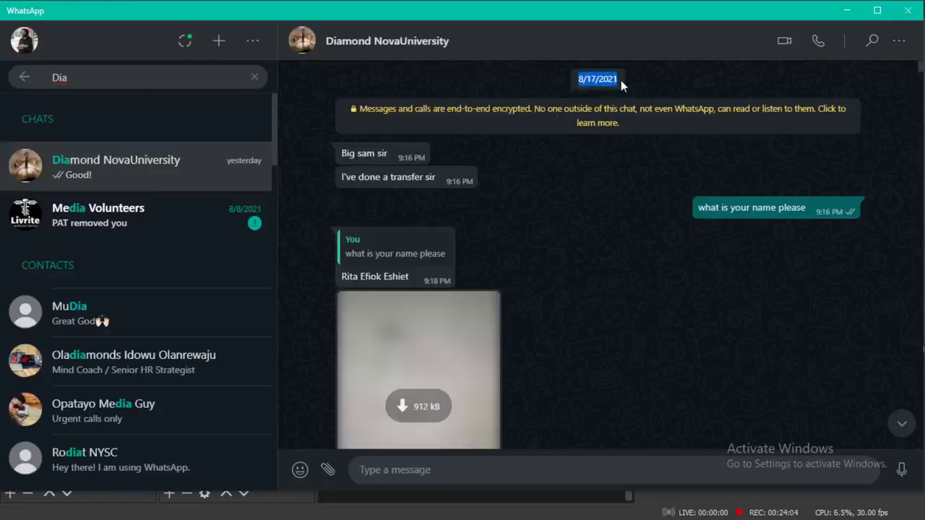
Step: Scroll down to the 8/20/2021 questions about what a professional site should cost
{"action": "scroll", "coordinate": [506, 347], "scroll_direction": "down", "scroll_amount": 5}
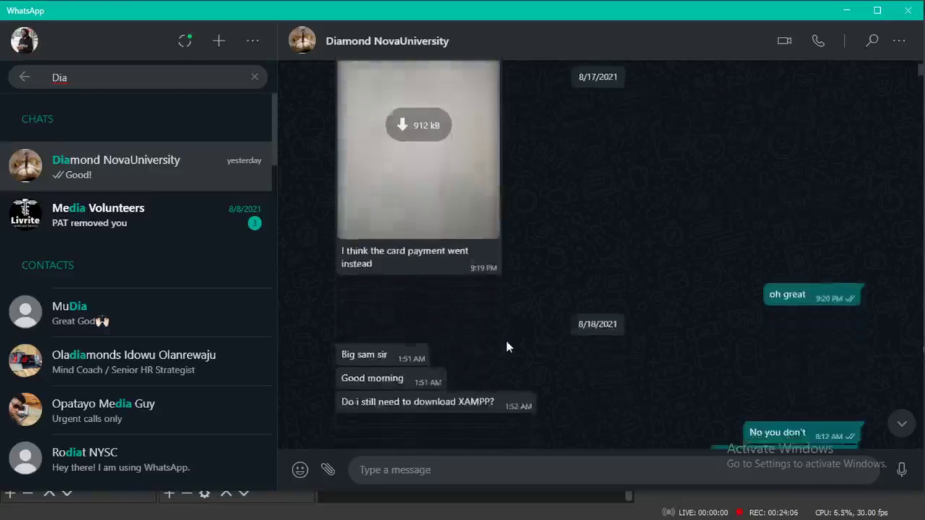
{"action": "scroll", "coordinate": [506, 347], "scroll_direction": "down", "scroll_amount": 1}
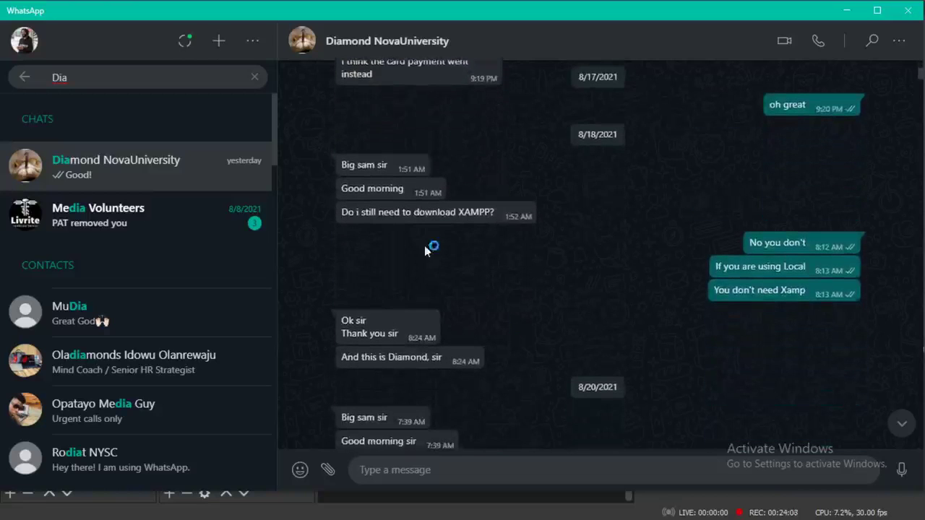
{"action": "scroll", "coordinate": [474, 281], "scroll_direction": "down", "scroll_amount": 3}
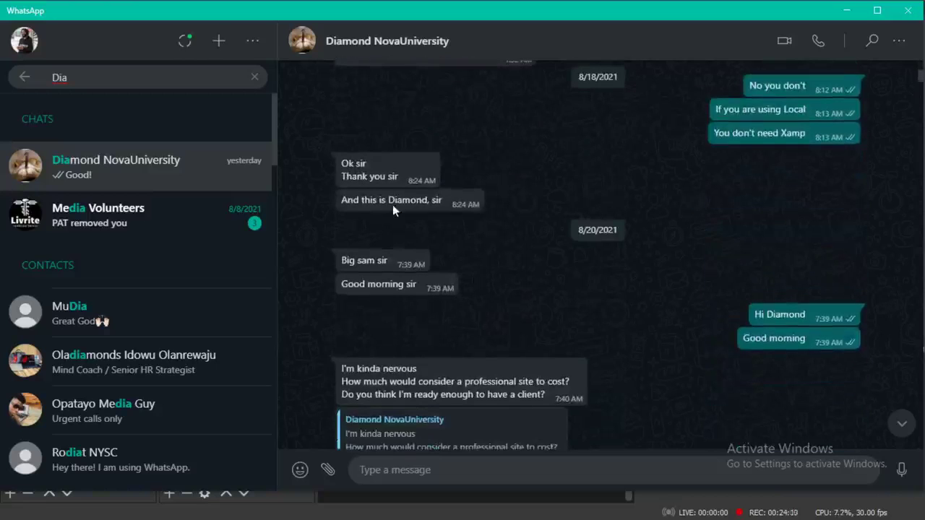
{"action": "scroll", "coordinate": [485, 282], "scroll_direction": "down", "scroll_amount": 1}
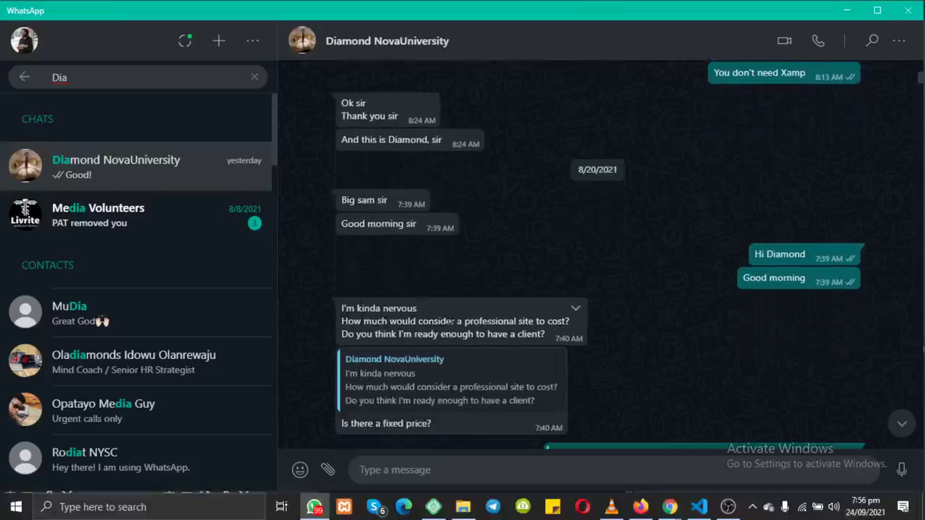
Step: Highlight the questions about a professional site's cost and being ready for a client
{"action": "left_click_drag", "start_coordinate": [461, 321], "coordinate": [328, 325]}
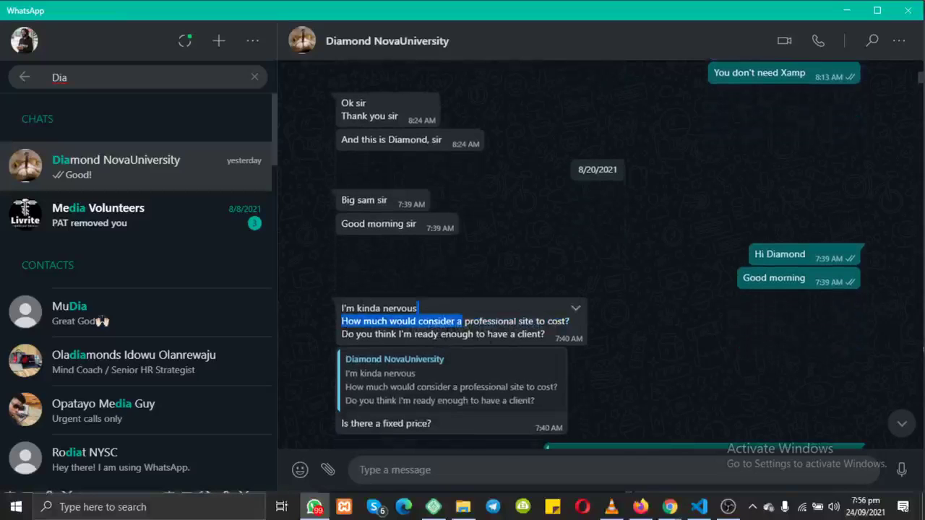
{"action": "left_click_drag", "start_coordinate": [547, 335], "coordinate": [340, 334]}
{"action": "scroll", "coordinate": [341, 339], "scroll_direction": "down", "scroll_amount": 1}
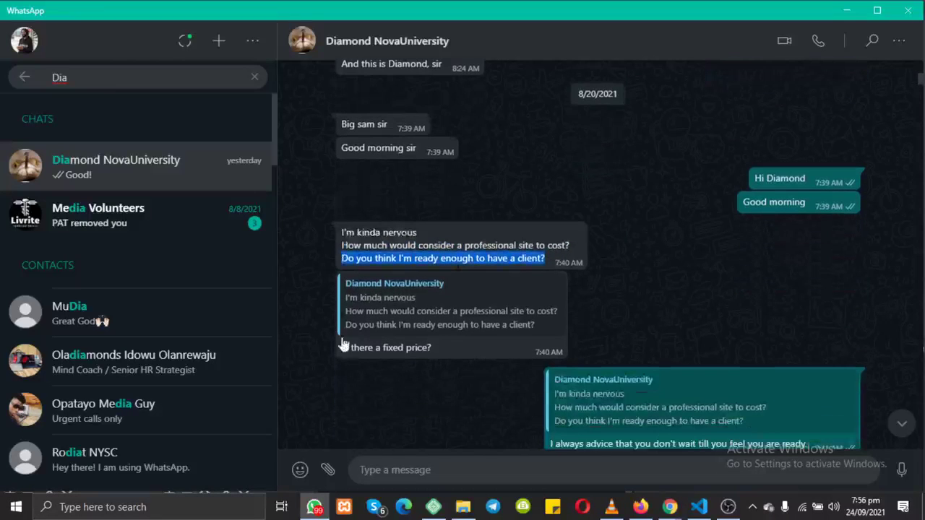
{"action": "left_click", "coordinate": [341, 236]}
{"action": "left_click_drag", "start_coordinate": [341, 236], "coordinate": [422, 236]}
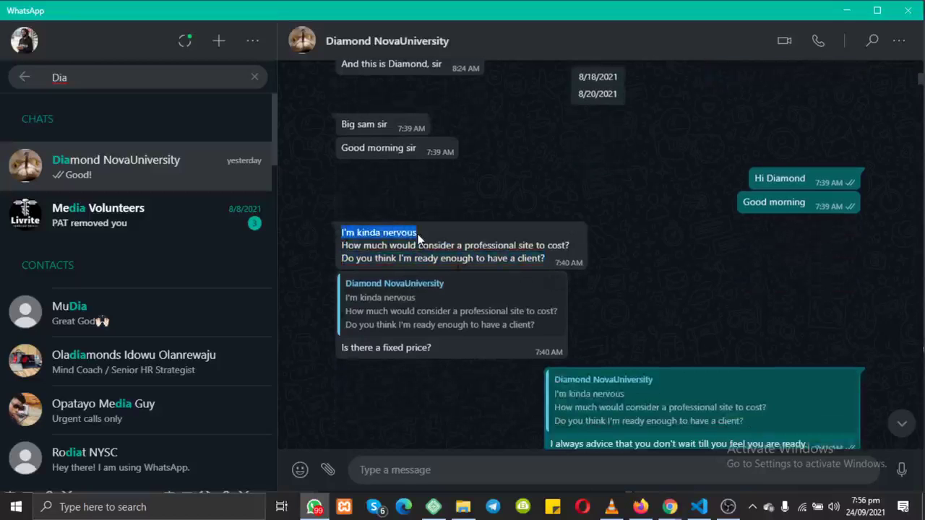
Step: Scroll down and highlight the 'Before the ending of the day' to-do list
{"action": "scroll", "coordinate": [421, 240], "scroll_direction": "down", "scroll_amount": 2}
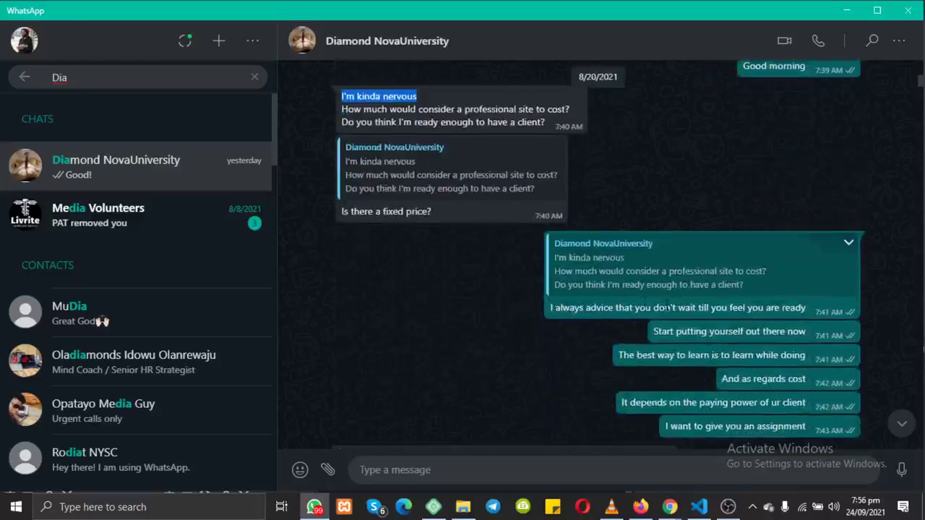
{"action": "scroll", "coordinate": [793, 313], "scroll_direction": "down", "scroll_amount": 1}
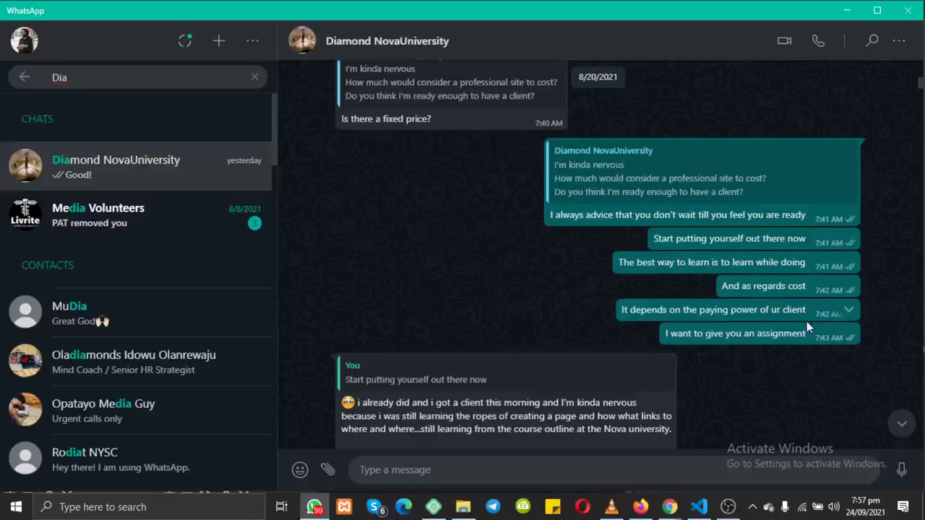
{"action": "scroll", "coordinate": [806, 319], "scroll_direction": "down", "scroll_amount": 2}
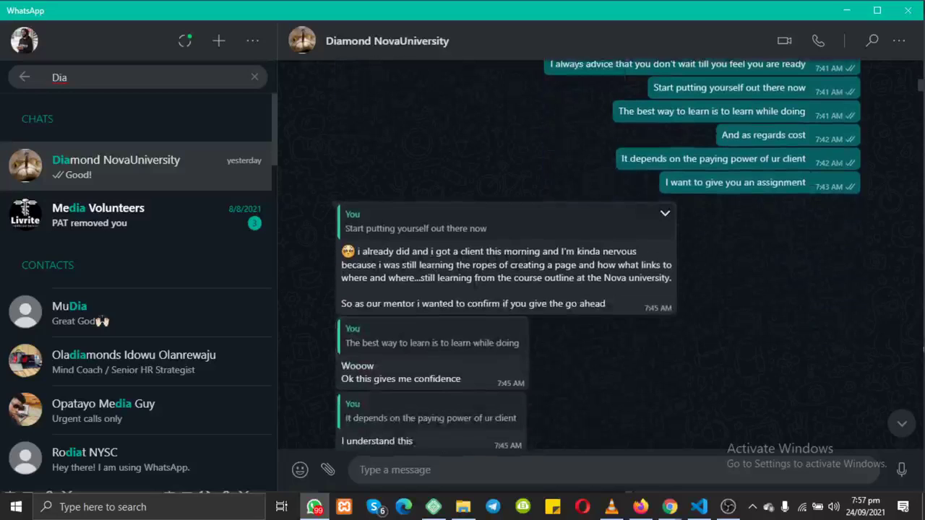
{"action": "scroll", "coordinate": [616, 269], "scroll_direction": "down", "scroll_amount": 5}
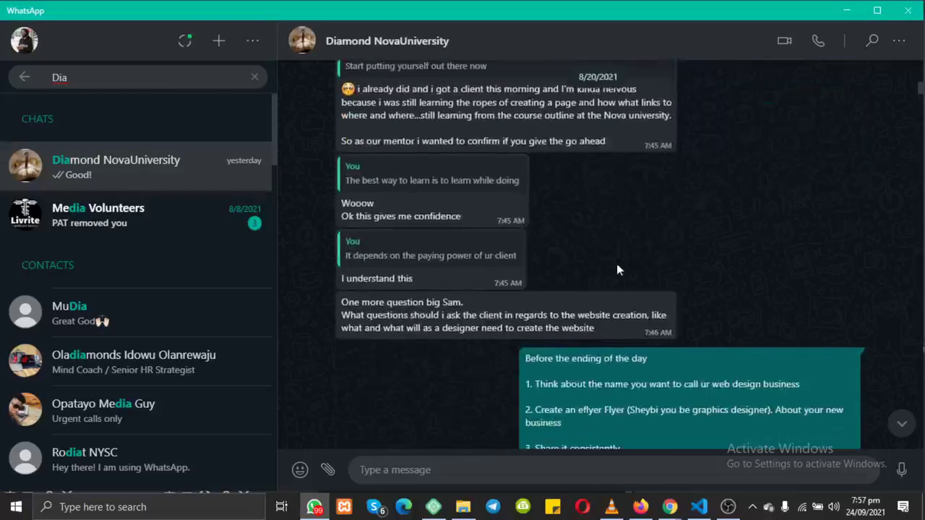
{"action": "scroll", "coordinate": [617, 266], "scroll_direction": "down", "scroll_amount": 1}
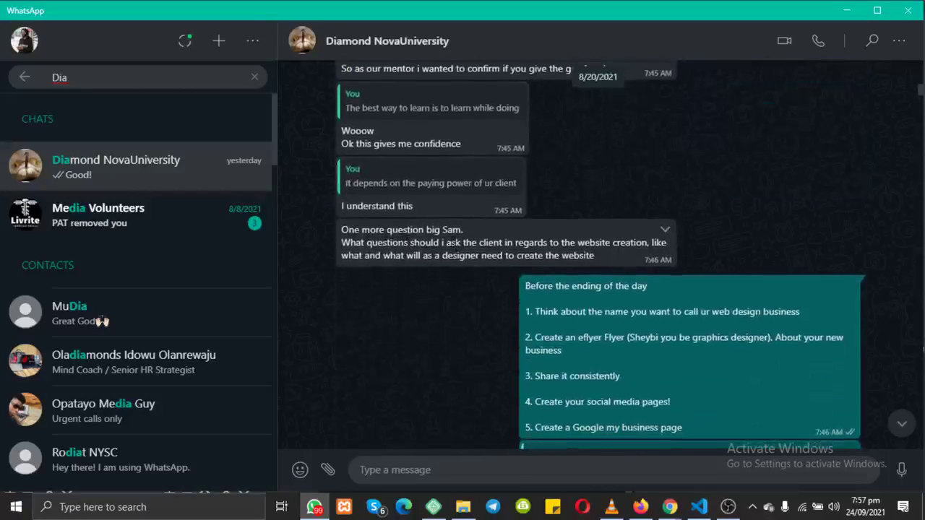
{"action": "scroll", "coordinate": [568, 270], "scroll_direction": "down", "scroll_amount": 2}
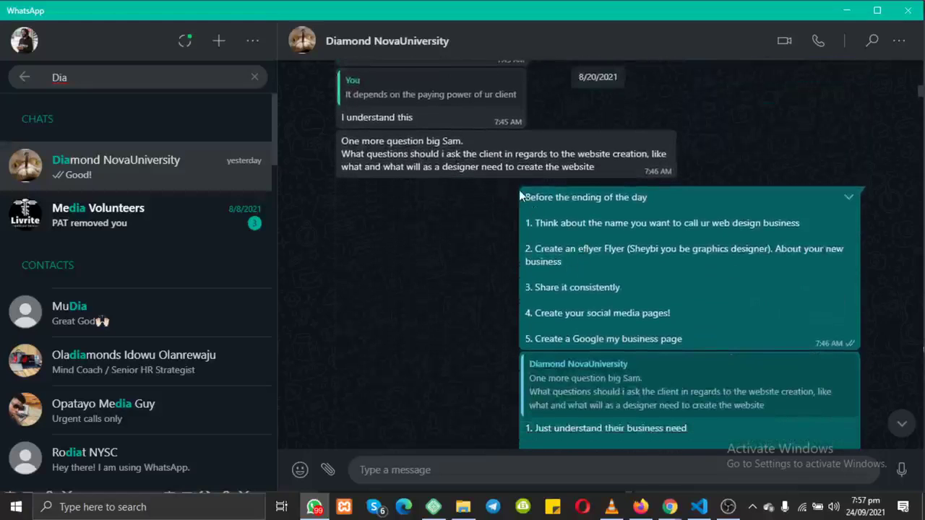
{"action": "left_click_drag", "start_coordinate": [522, 197], "coordinate": [613, 347]}
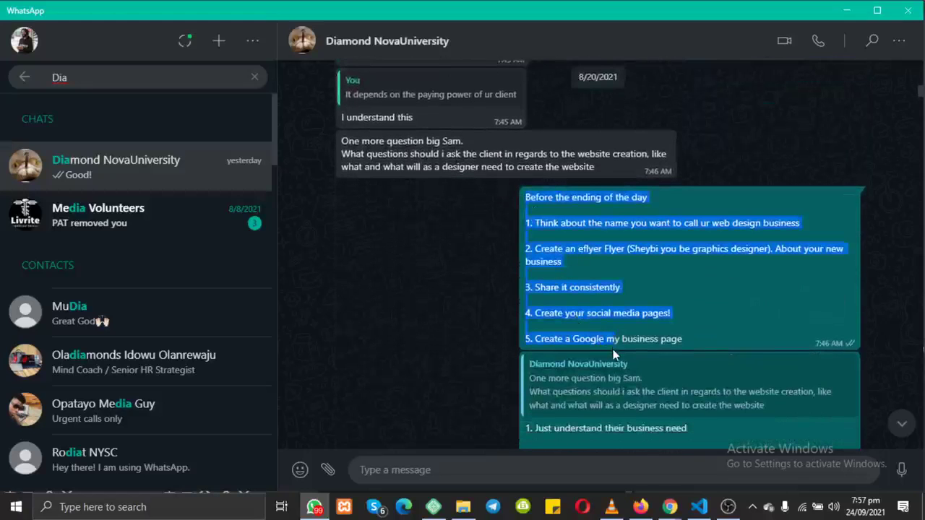
{"action": "scroll", "coordinate": [613, 349], "scroll_direction": "down", "scroll_amount": 3}
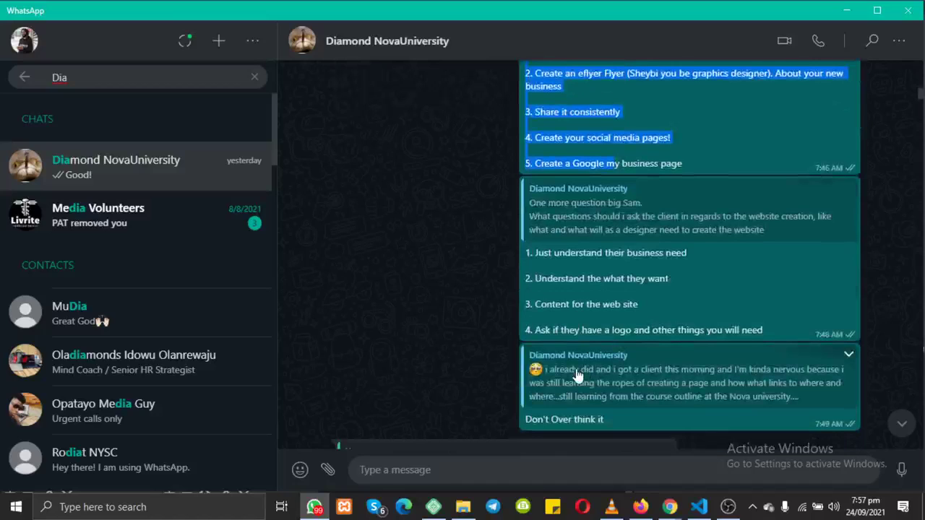
Step: Read down the Diamond NovaUniversity conversation and jump to its newest message
{"action": "scroll", "coordinate": [578, 374], "scroll_direction": "down", "scroll_amount": 6}
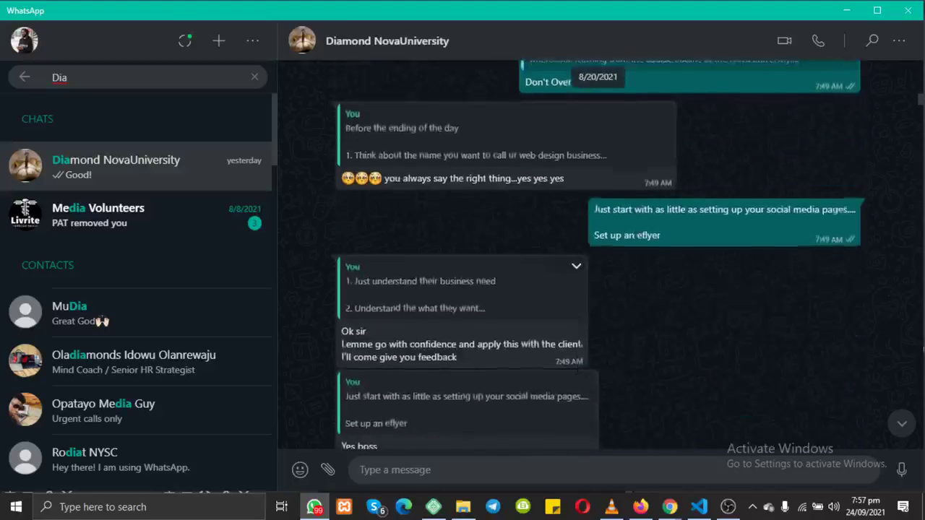
{"action": "scroll", "coordinate": [576, 369], "scroll_direction": "down", "scroll_amount": 10}
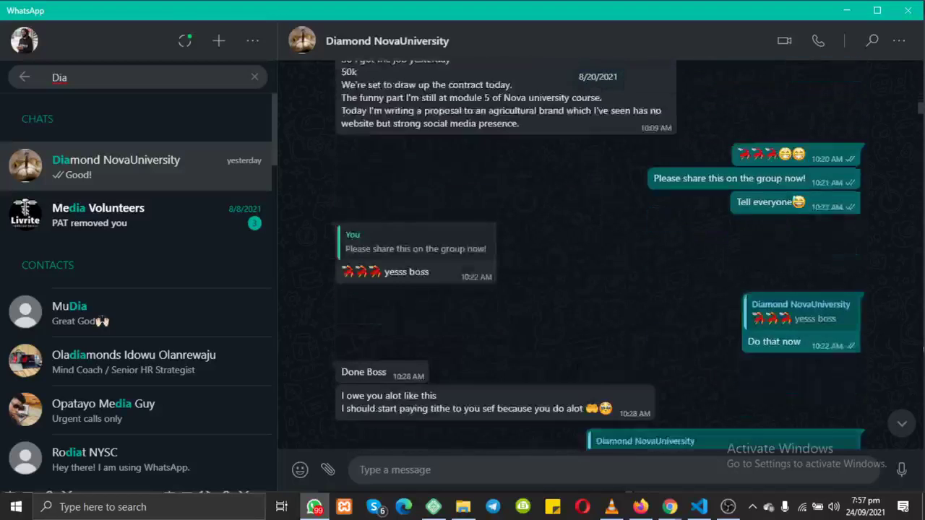
{"action": "scroll", "coordinate": [576, 369], "scroll_direction": "down", "scroll_amount": 5}
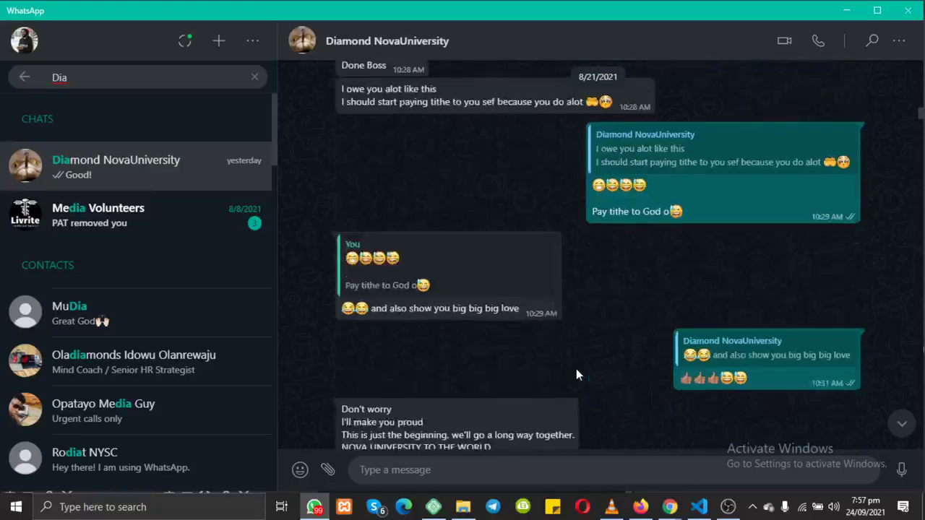
{"action": "scroll", "coordinate": [576, 369], "scroll_direction": "down", "scroll_amount": 1}
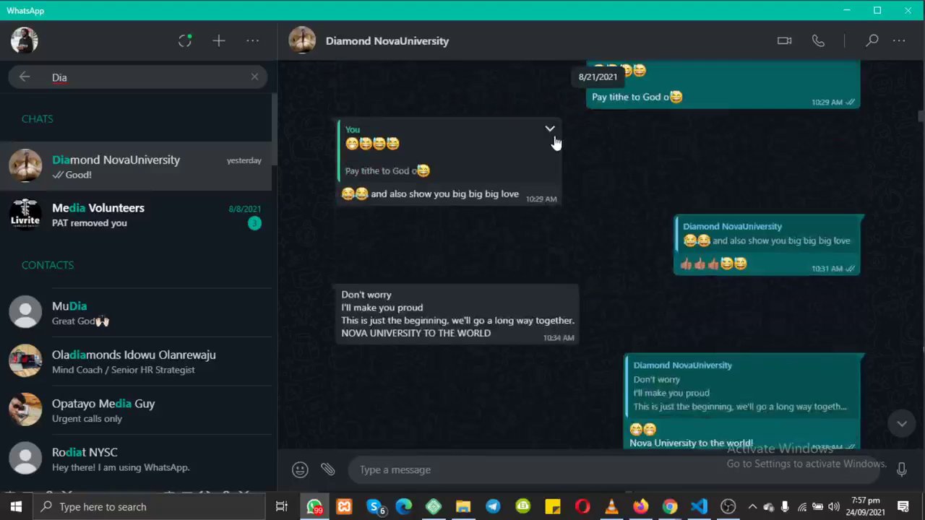
{"action": "scroll", "coordinate": [553, 137], "scroll_direction": "up", "scroll_amount": 3}
{"action": "scroll", "coordinate": [555, 136], "scroll_direction": "down", "scroll_amount": 4}
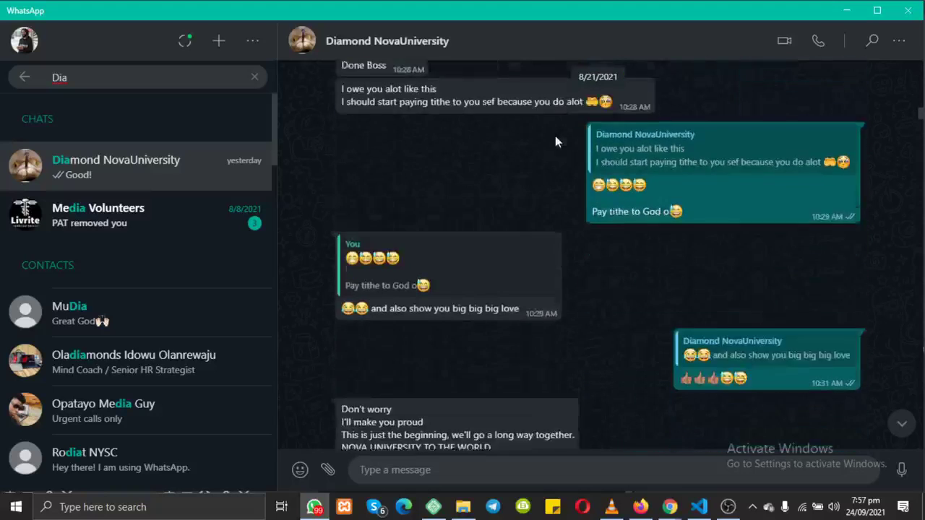
{"action": "scroll", "coordinate": [555, 136], "scroll_direction": "down", "scroll_amount": 2}
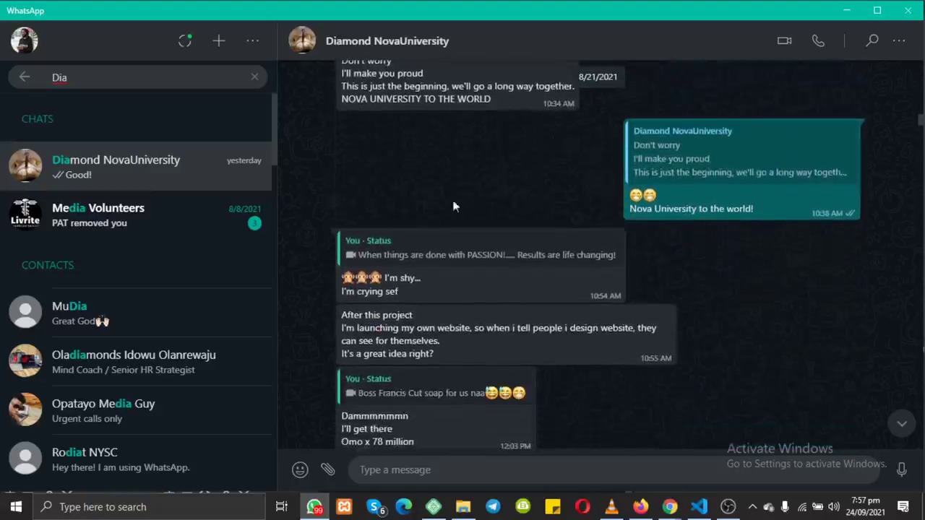
{"action": "scroll", "coordinate": [454, 290], "scroll_direction": "down", "scroll_amount": 5}
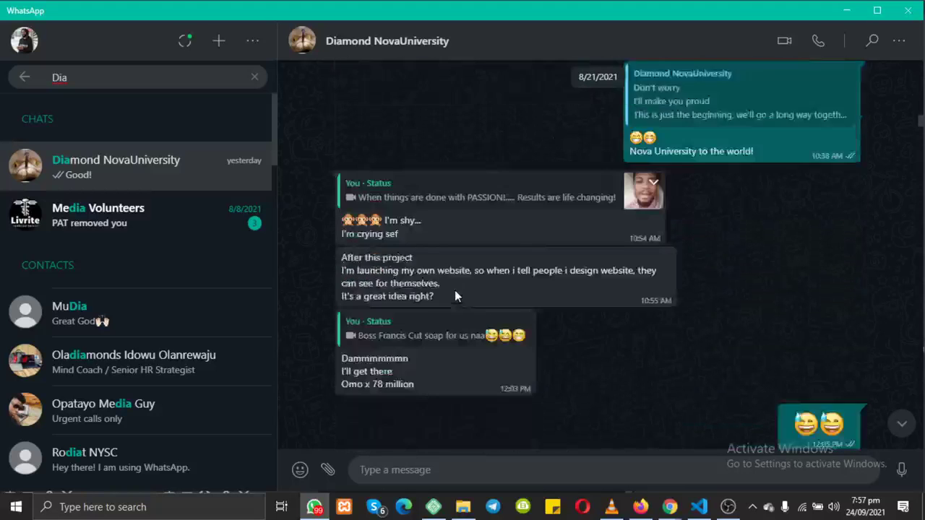
{"action": "scroll", "coordinate": [456, 297], "scroll_direction": "down", "scroll_amount": 10}
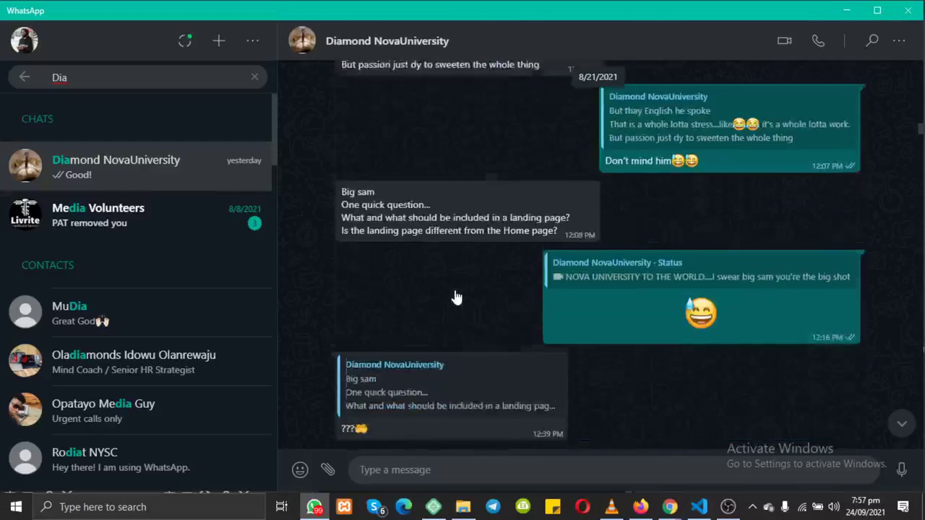
{"action": "scroll", "coordinate": [456, 297], "scroll_direction": "down", "scroll_amount": 10}
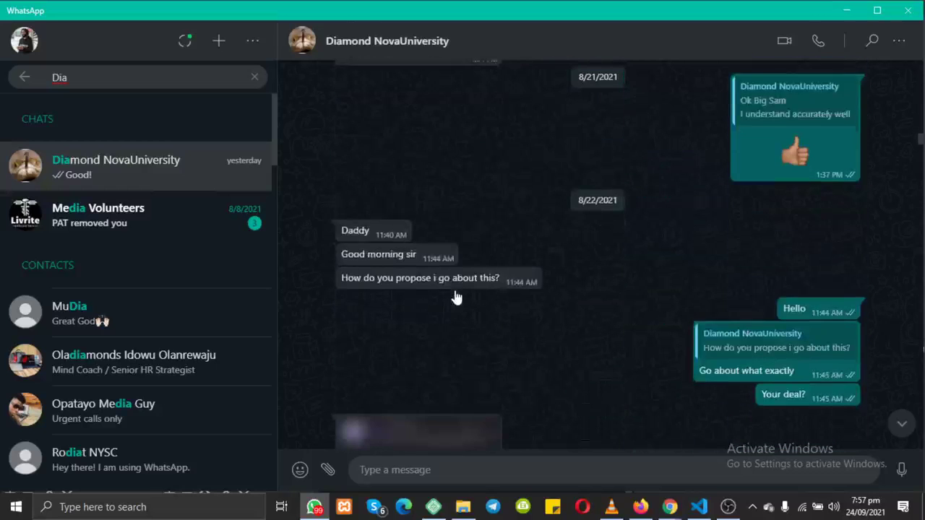
{"action": "scroll", "coordinate": [456, 297], "scroll_direction": "down", "scroll_amount": 10}
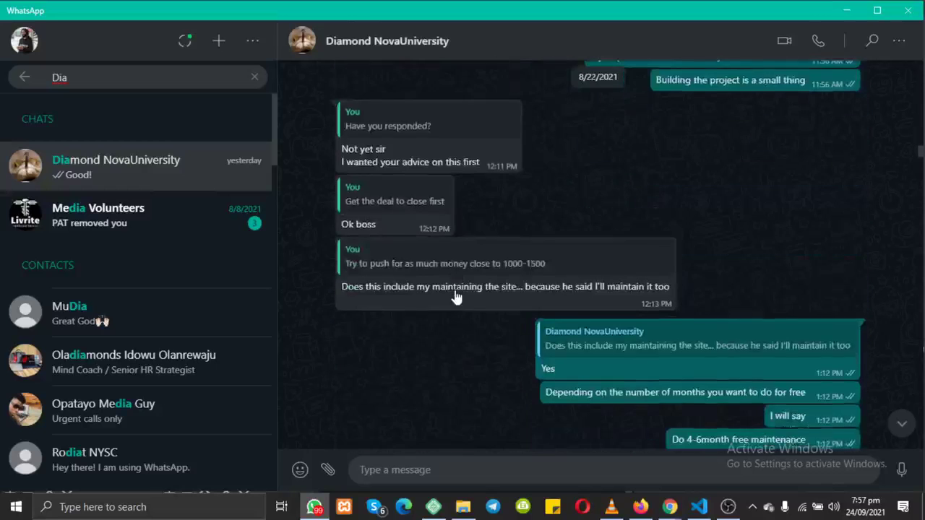
{"action": "scroll", "coordinate": [456, 297], "scroll_direction": "down", "scroll_amount": 2}
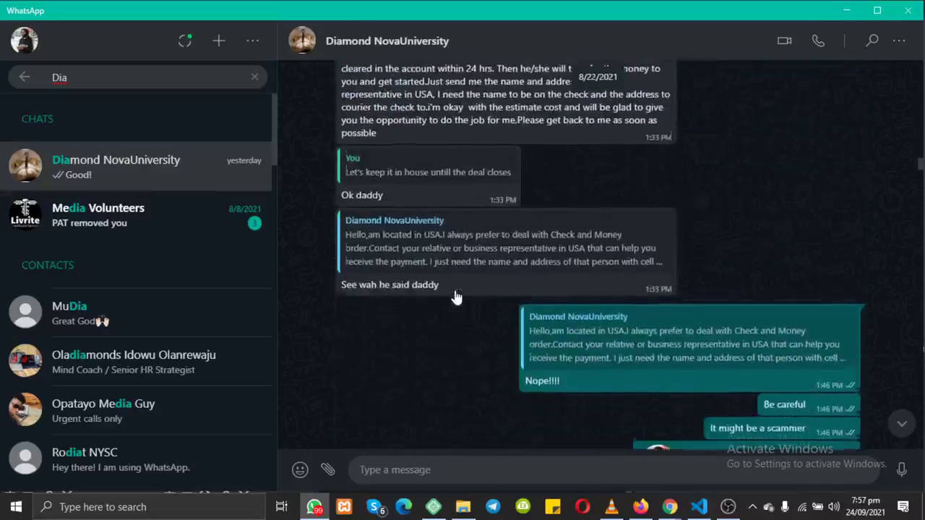
{"action": "scroll", "coordinate": [456, 297], "scroll_direction": "up", "scroll_amount": 3}
{"action": "scroll", "coordinate": [456, 297], "scroll_direction": "down", "scroll_amount": 6}
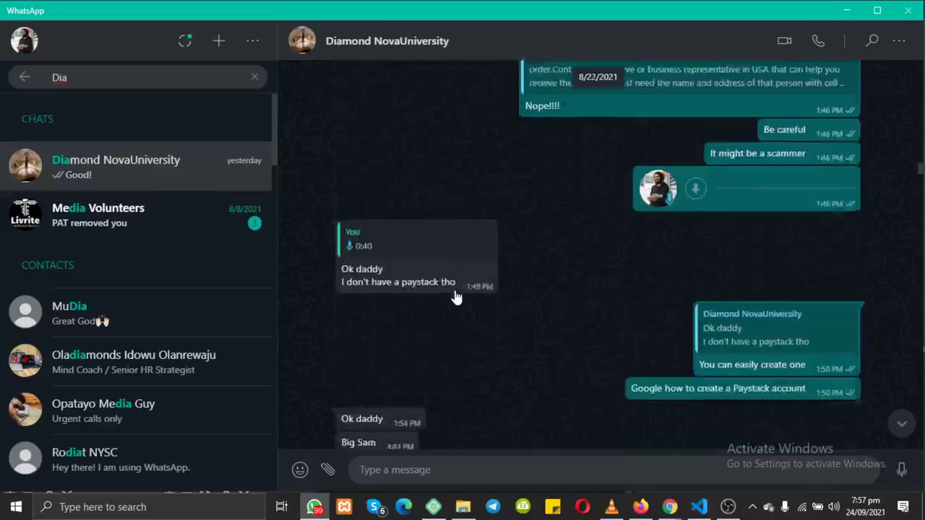
{"action": "scroll", "coordinate": [456, 296], "scroll_direction": "down", "scroll_amount": 8}
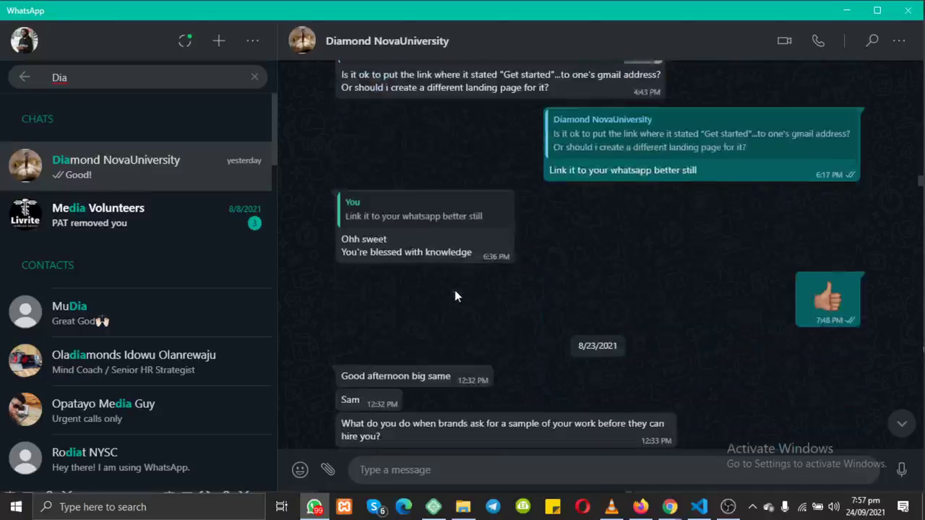
{"action": "scroll", "coordinate": [455, 296], "scroll_direction": "down", "scroll_amount": 10}
{"action": "scroll", "coordinate": [454, 290], "scroll_direction": "down", "scroll_amount": 8}
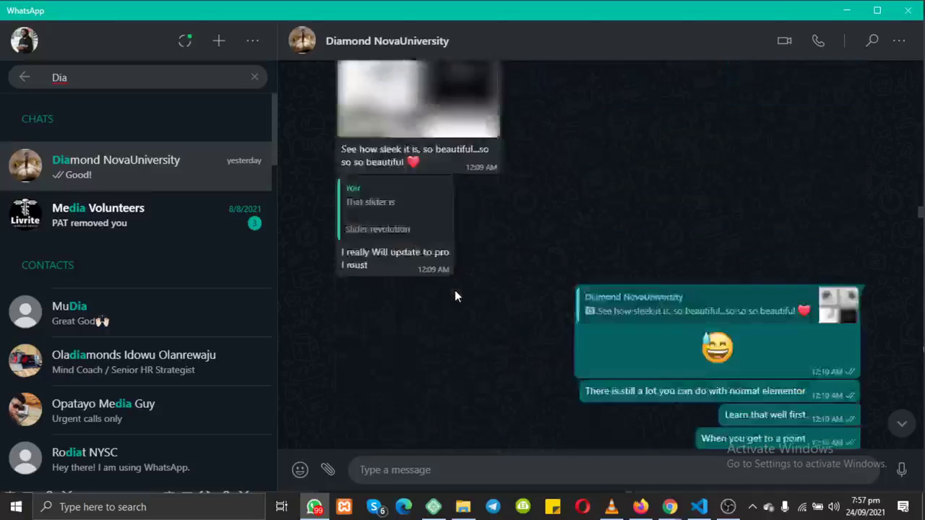
{"action": "left_click", "coordinate": [902, 425]}
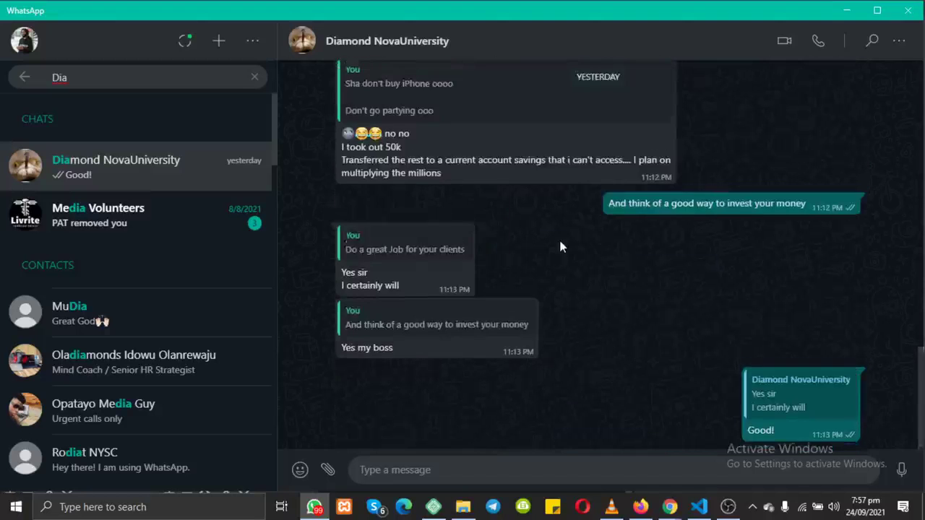
Step: Open the status quoted in a reply message near the end of the chat
{"action": "scroll", "coordinate": [562, 247], "scroll_direction": "up", "scroll_amount": 10}
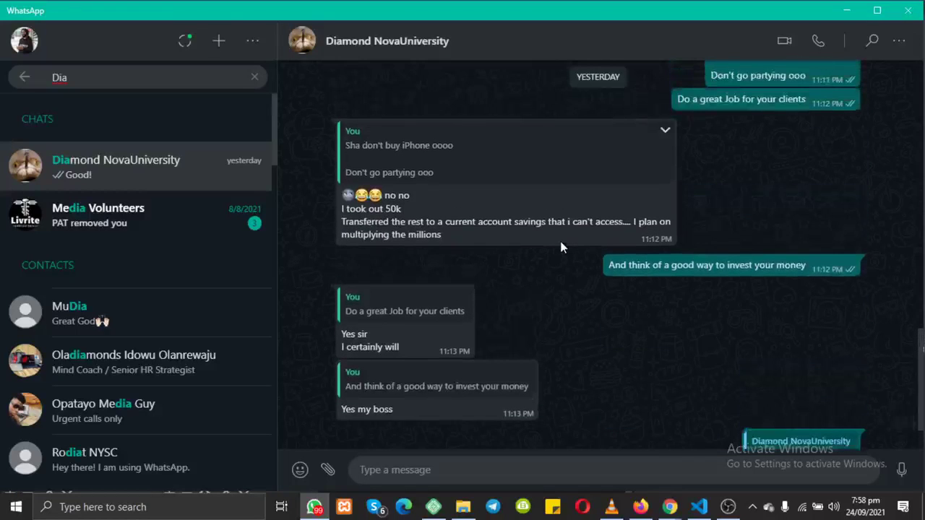
{"action": "scroll", "coordinate": [562, 247], "scroll_direction": "up", "scroll_amount": 15}
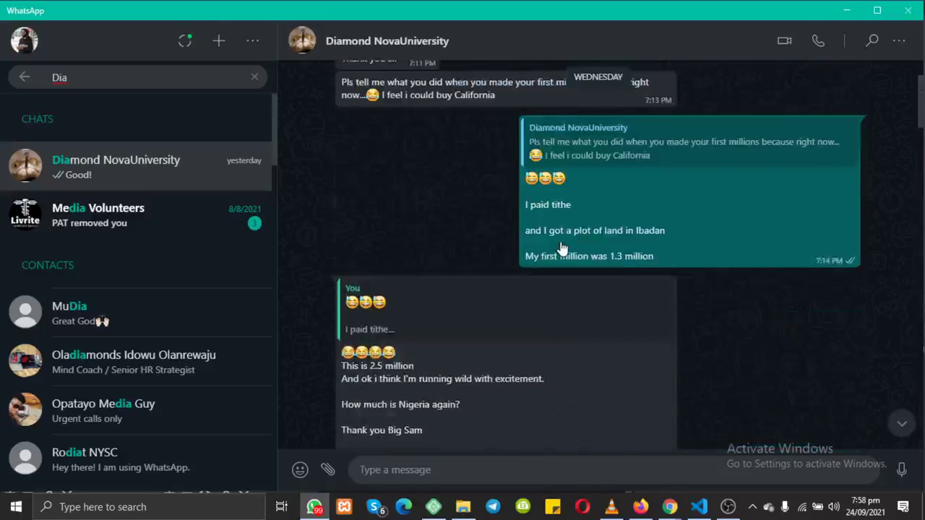
{"action": "scroll", "coordinate": [563, 247], "scroll_direction": "down", "scroll_amount": 3}
{"action": "scroll", "coordinate": [562, 247], "scroll_direction": "down", "scroll_amount": 4}
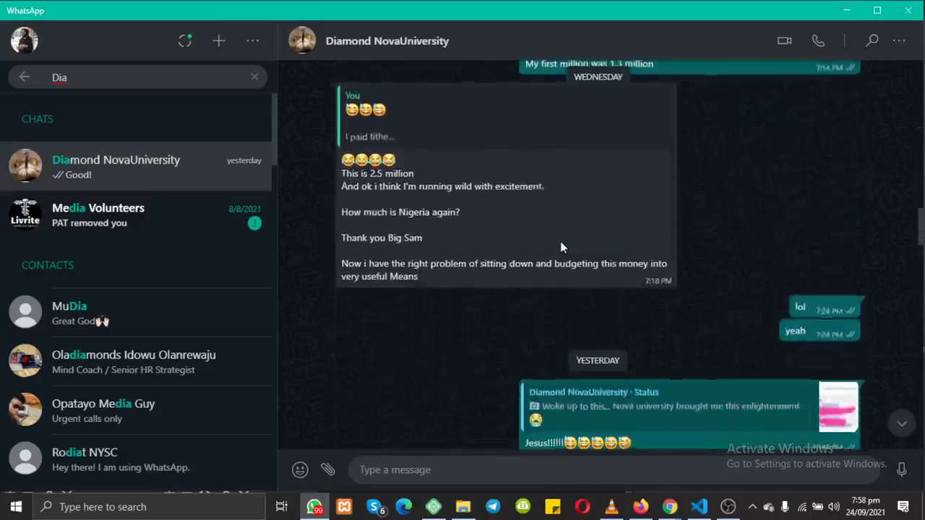
{"action": "left_click", "coordinate": [615, 281]}
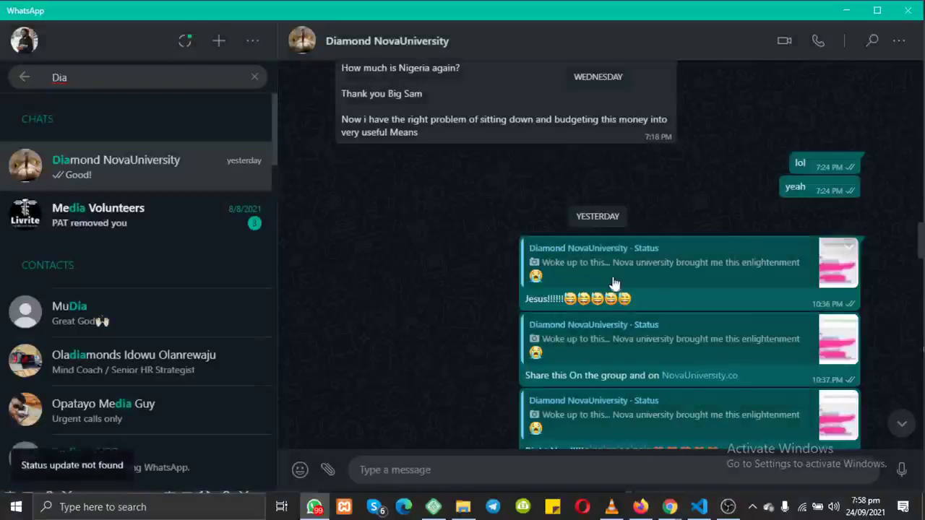
{"action": "scroll", "coordinate": [661, 292], "scroll_direction": "down", "scroll_amount": 3}
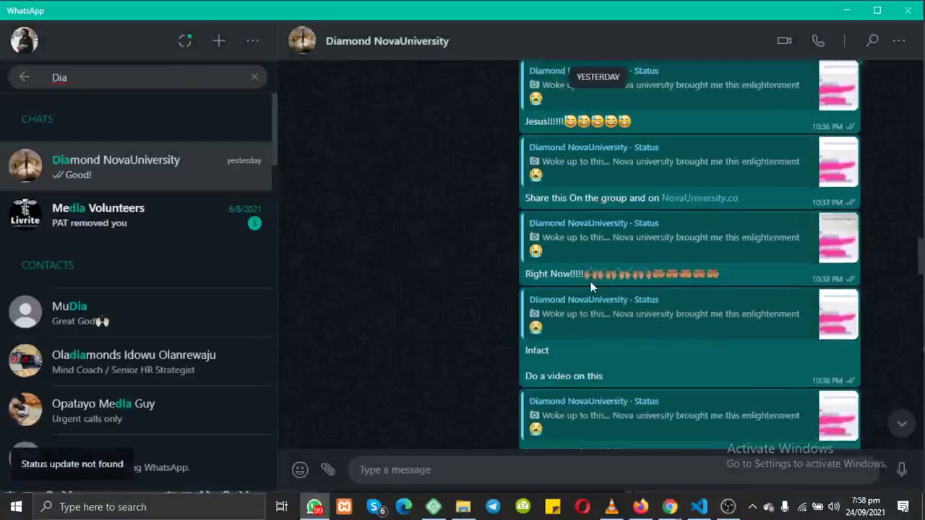
{"action": "scroll", "coordinate": [590, 281], "scroll_direction": "down", "scroll_amount": 4}
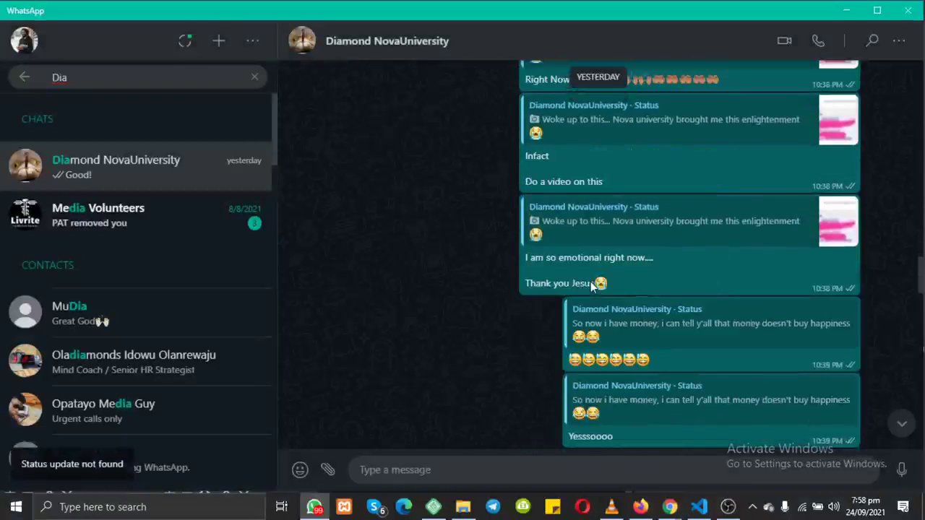
Step: Clear the 'Dia' contact search and open the Status updates screen
{"action": "left_click", "coordinate": [253, 79]}
{"action": "scroll", "coordinate": [602, 210], "scroll_direction": "down", "scroll_amount": 3}
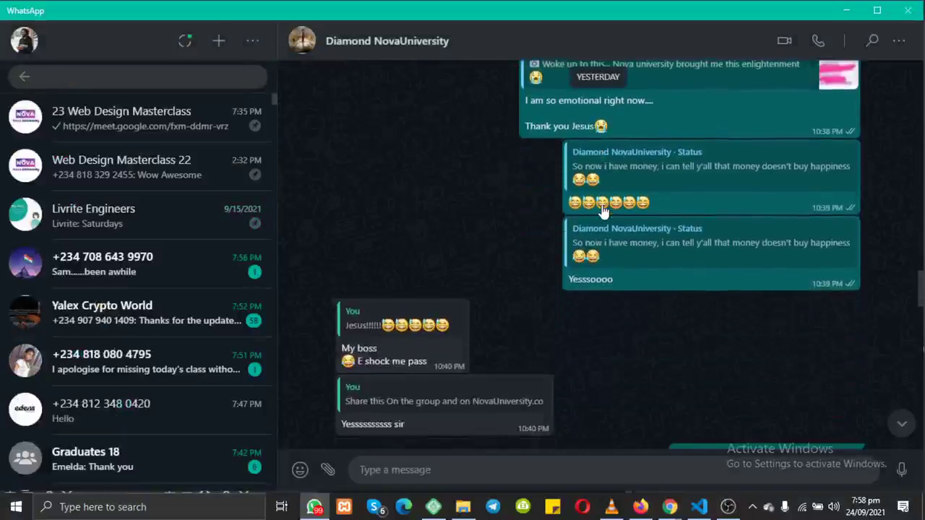
{"action": "scroll", "coordinate": [604, 210], "scroll_direction": "down", "scroll_amount": 2}
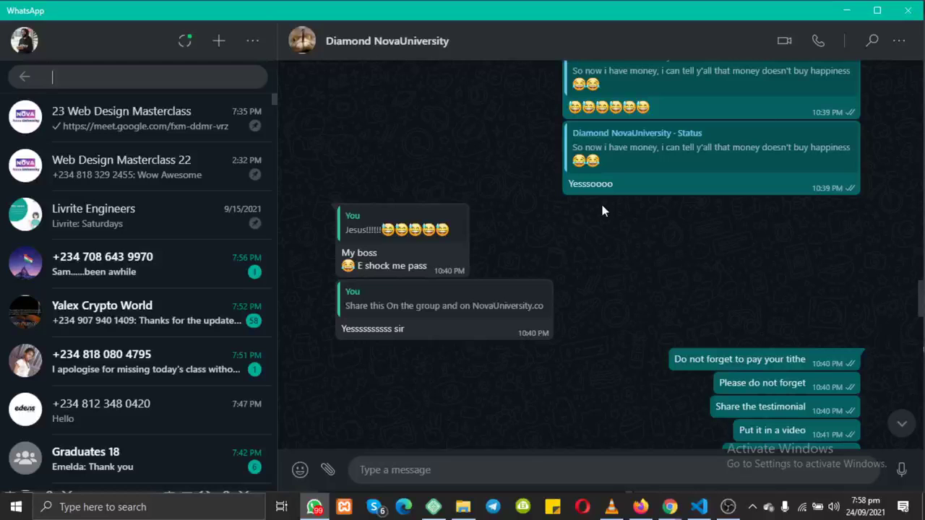
{"action": "scroll", "coordinate": [603, 210], "scroll_direction": "down", "scroll_amount": 15}
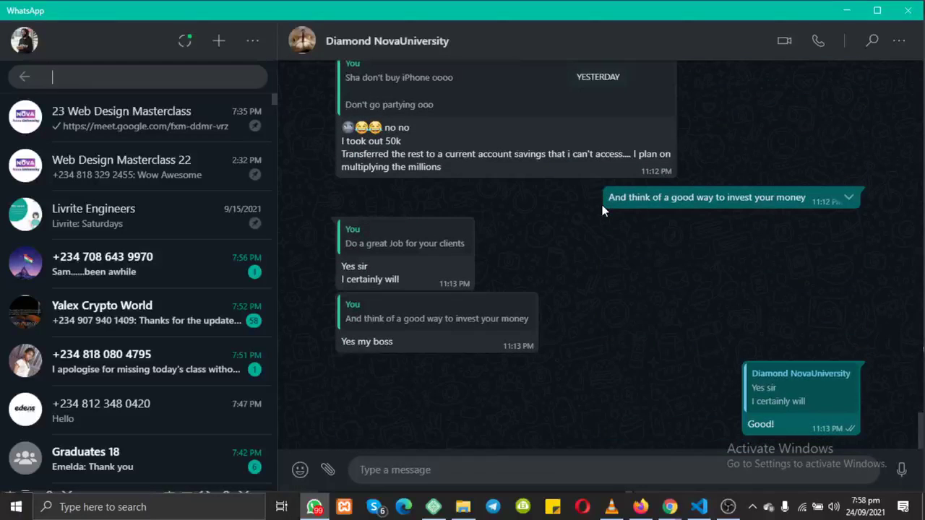
{"action": "left_click", "coordinate": [186, 41]}
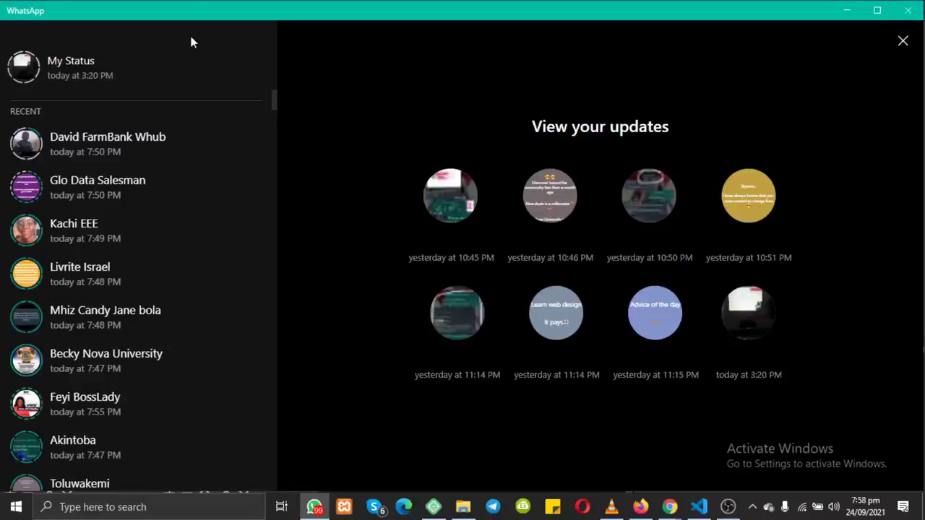
Step: Browse your status updates forward and back, then close the viewer to return to the chat
{"action": "left_click", "coordinate": [453, 195]}
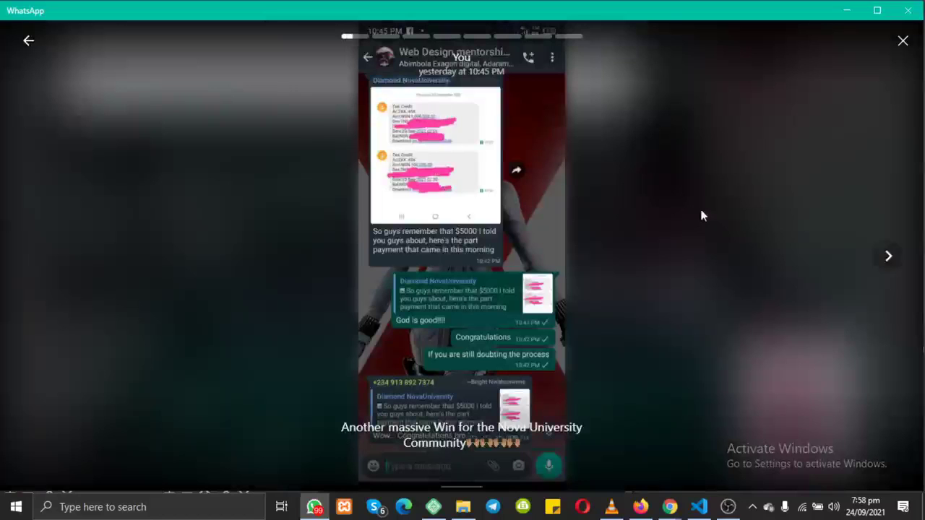
{"action": "left_click", "coordinate": [885, 257]}
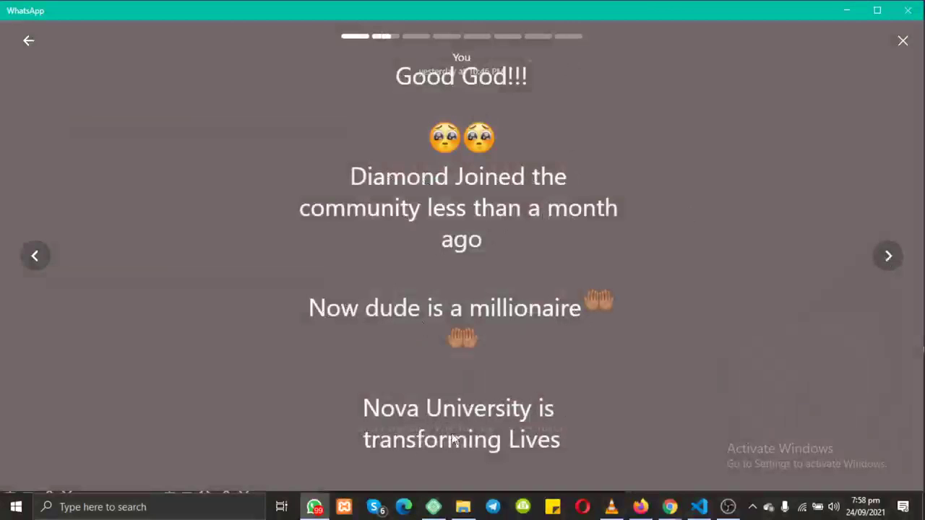
{"action": "left_click", "coordinate": [890, 257]}
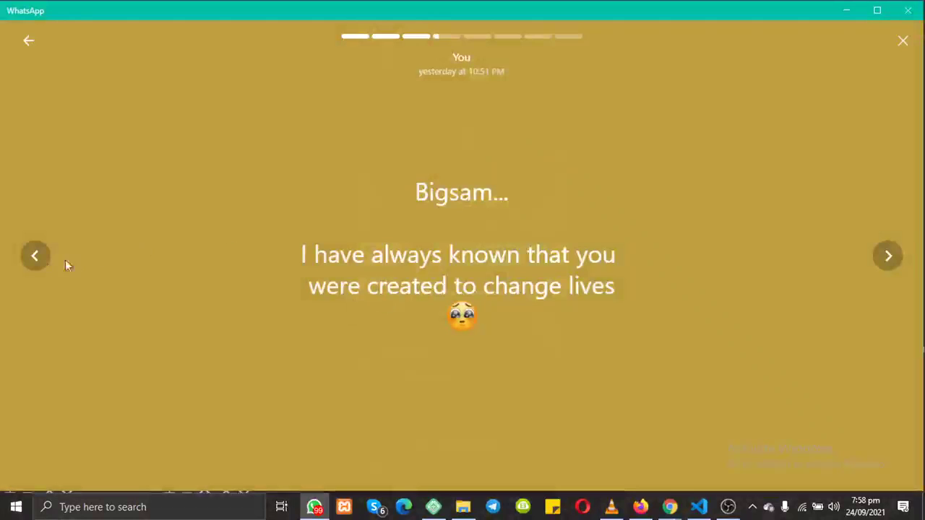
{"action": "left_click", "coordinate": [34, 259]}
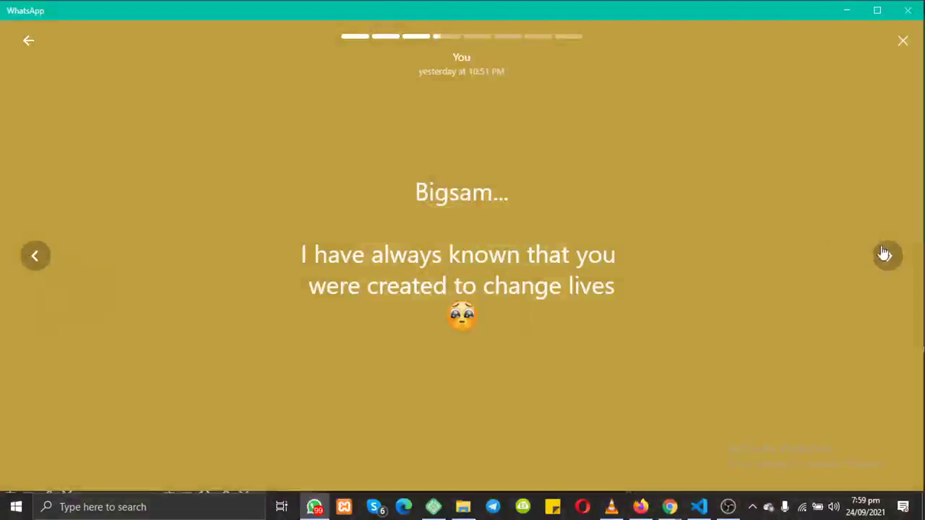
{"action": "left_click", "coordinate": [886, 258]}
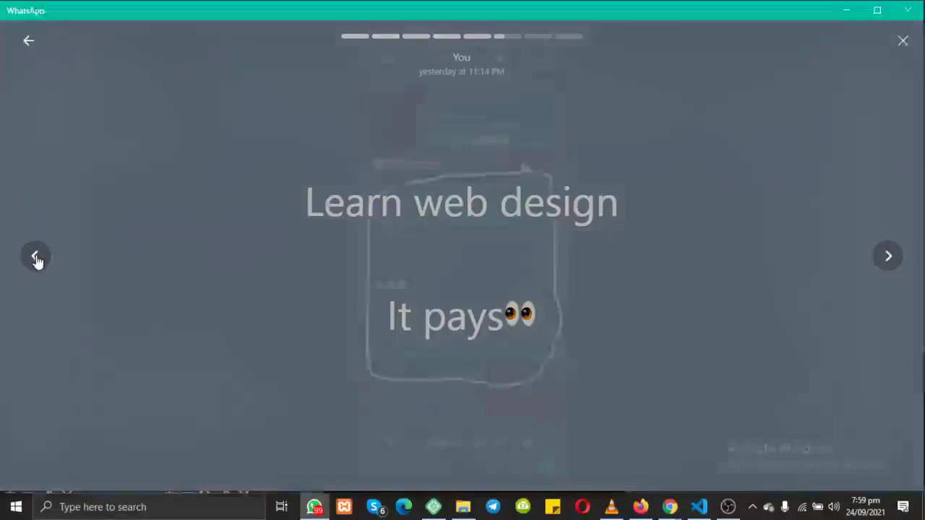
{"action": "left_click", "coordinate": [36, 258]}
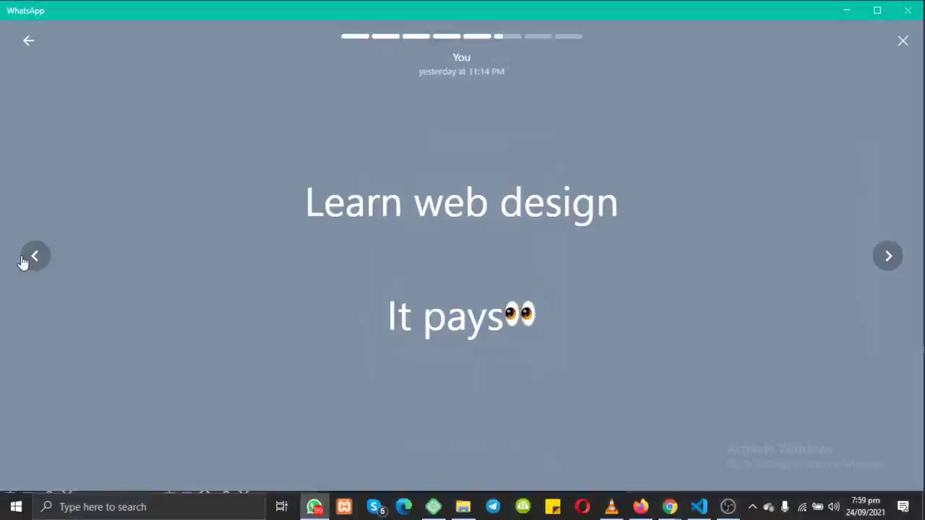
{"action": "left_click", "coordinate": [29, 258]}
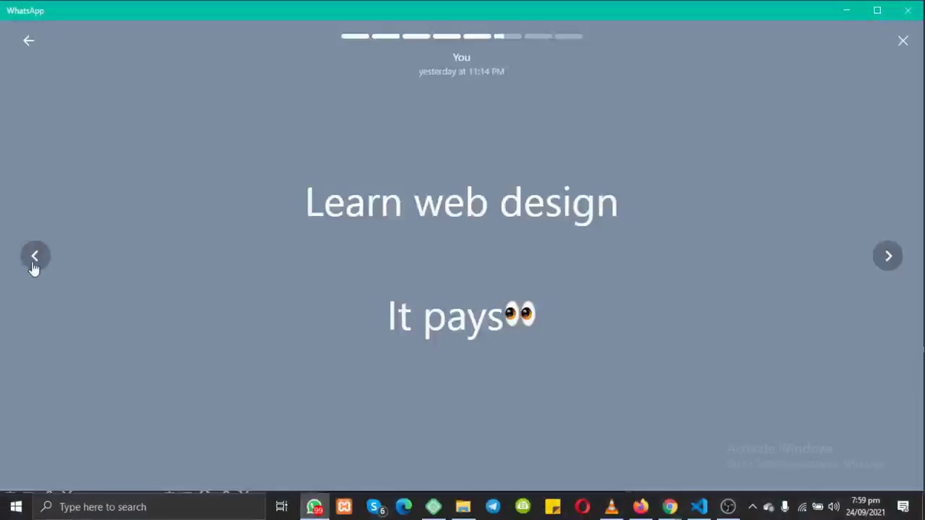
{"action": "left_click", "coordinate": [33, 262]}
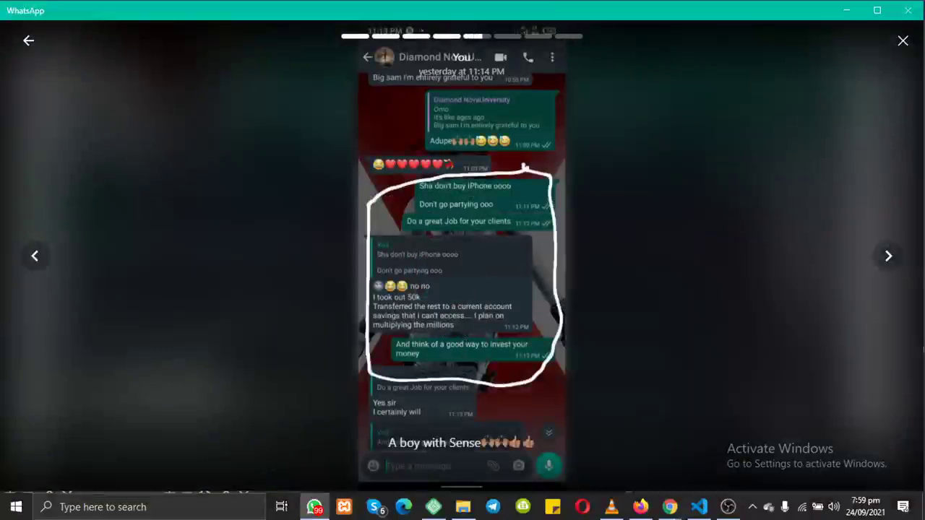
{"action": "left_click", "coordinate": [902, 40]}
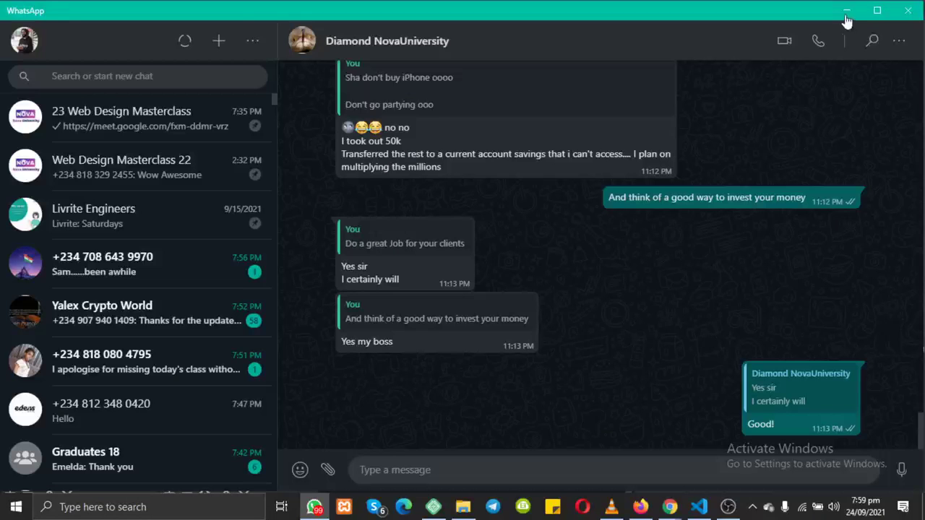
Step: Minimise WhatsApp and bring the Nova University Chrome window forward
{"action": "left_click", "coordinate": [845, 11]}
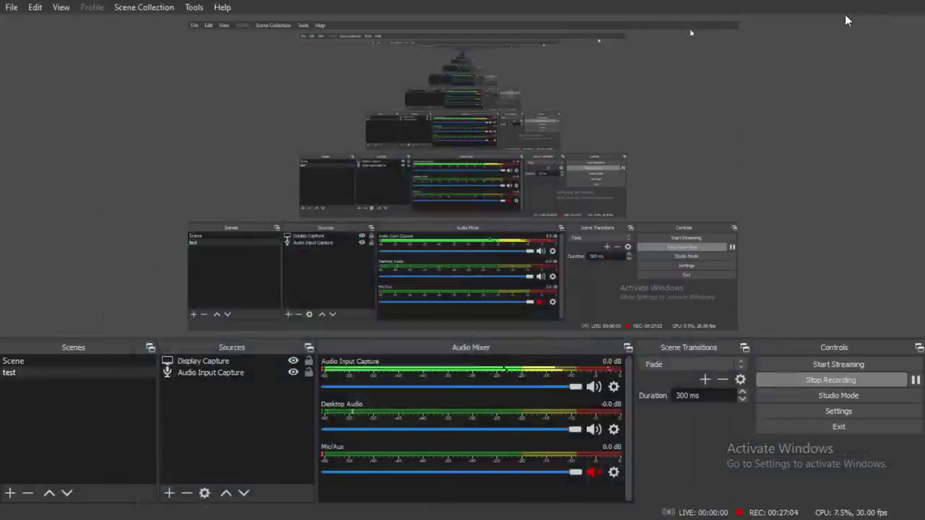
{"action": "key", "text": "super"}
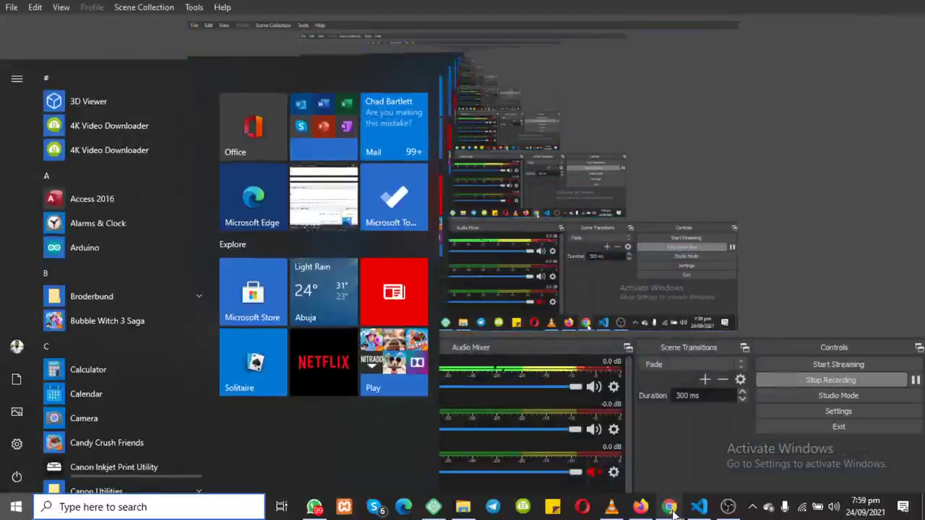
{"action": "mouse_move", "coordinate": [654, 504]}
{"action": "left_click", "coordinate": [607, 475]}
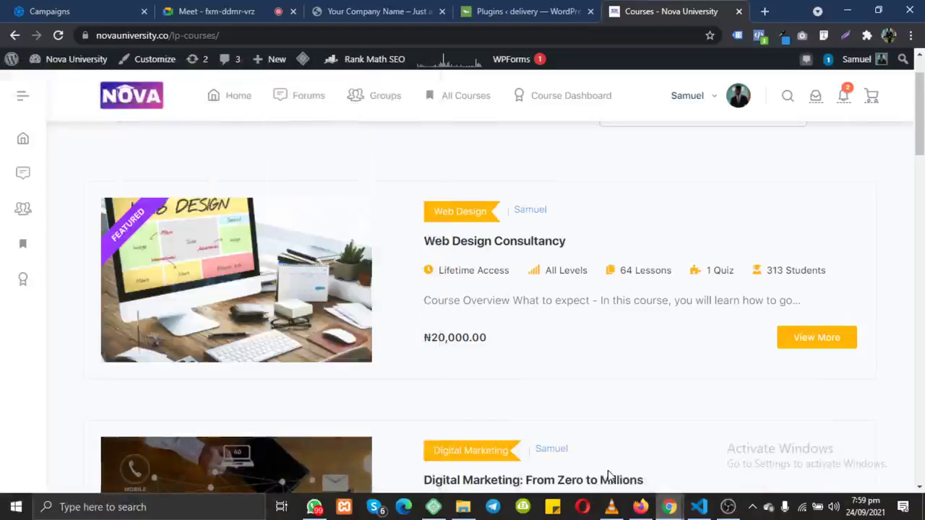
Step: Go via Home and All Courses to open the Web Design Consultancy course
{"action": "left_click", "coordinate": [233, 105]}
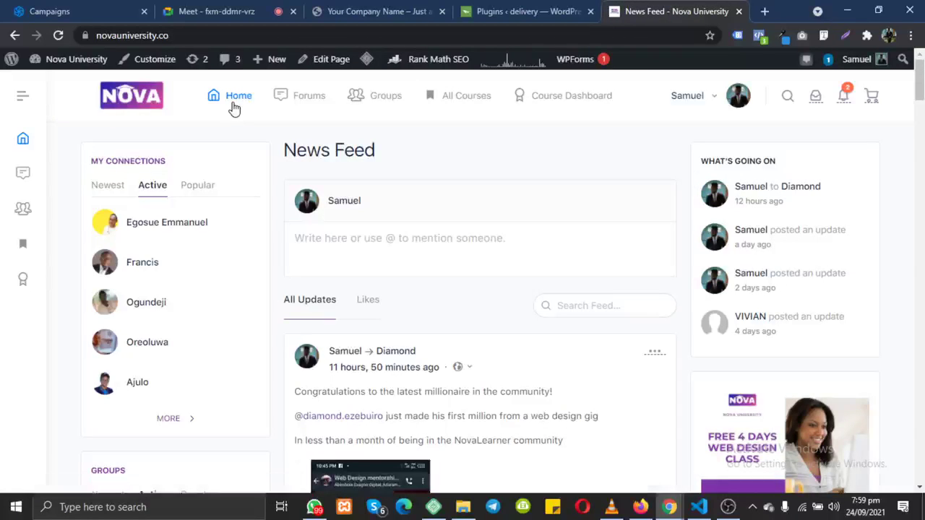
{"action": "scroll", "coordinate": [233, 107], "scroll_direction": "down", "scroll_amount": 1}
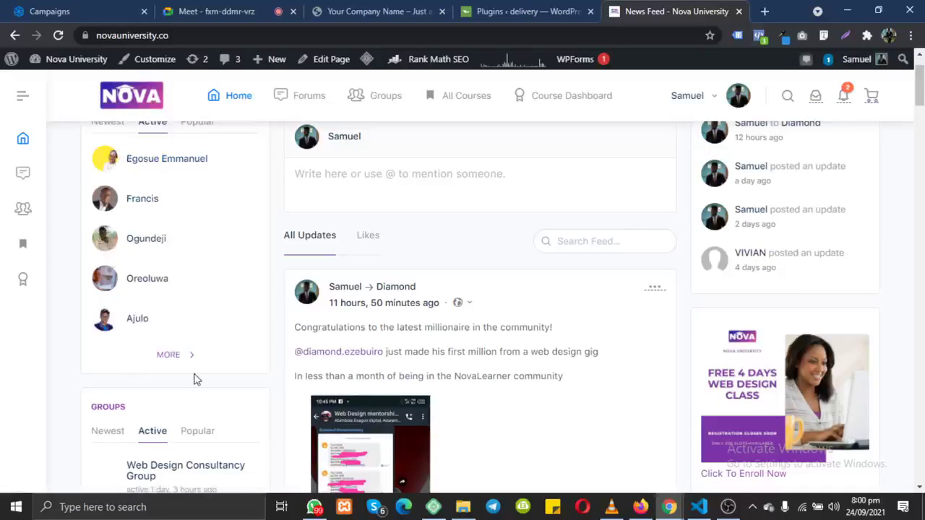
{"action": "left_click", "coordinate": [475, 106]}
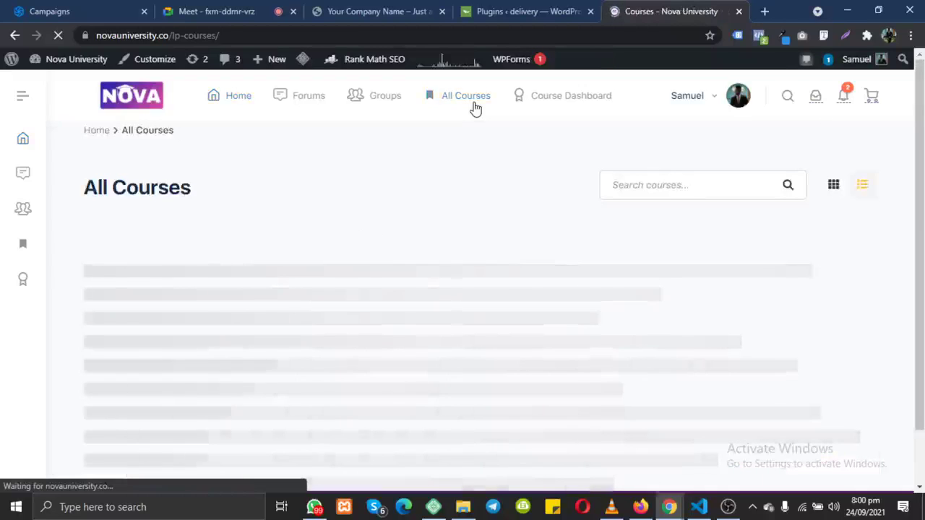
{"action": "scroll", "coordinate": [476, 105], "scroll_direction": "down", "scroll_amount": 1}
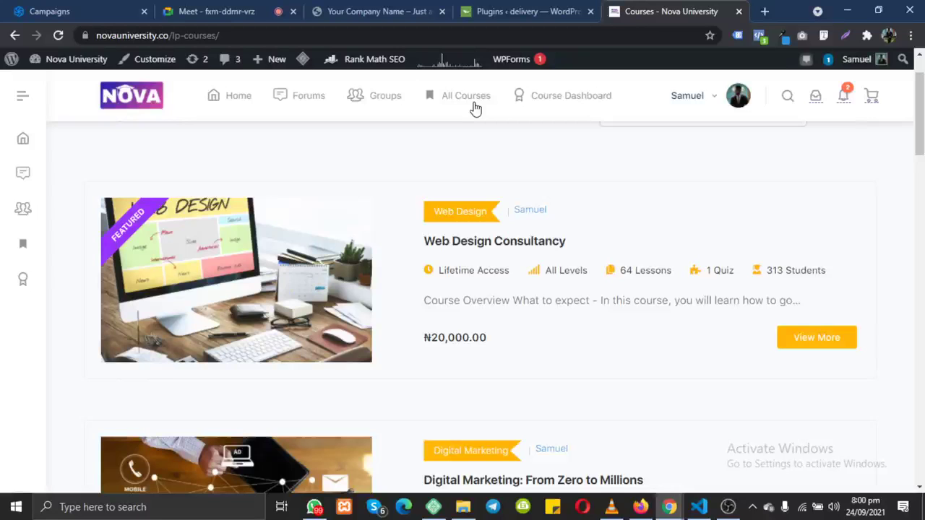
{"action": "left_click", "coordinate": [453, 245]}
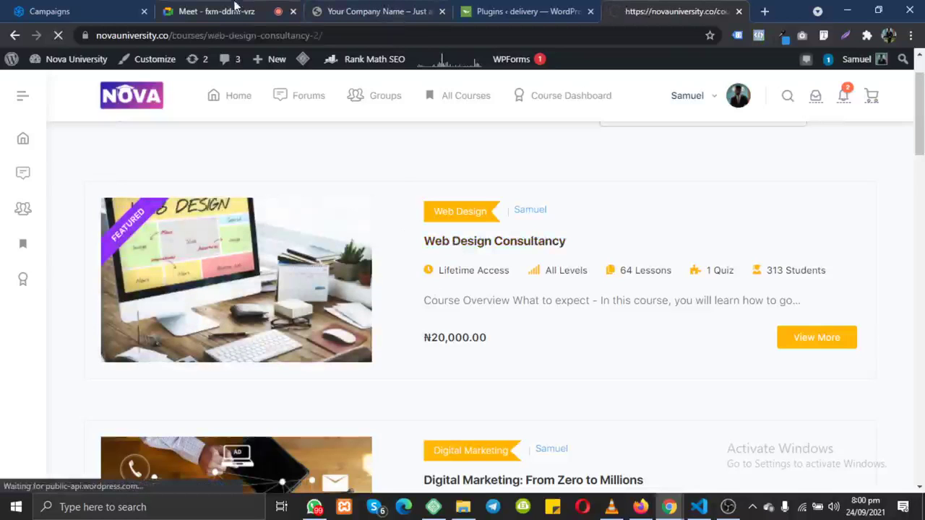
Step: Check the Elementor entry on the WordPress Plugins tab, then return to the course tab
{"action": "left_click", "coordinate": [520, 11]}
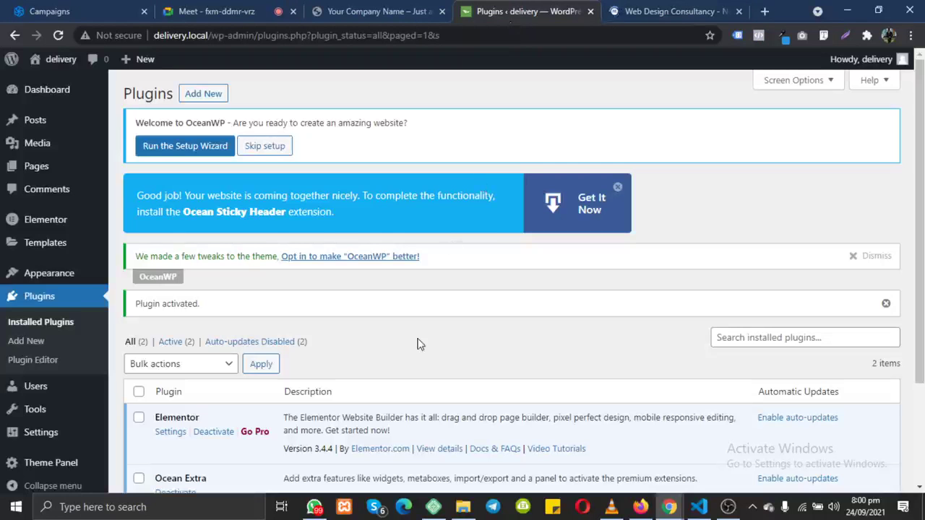
{"action": "scroll", "coordinate": [417, 344], "scroll_direction": "down", "scroll_amount": 2}
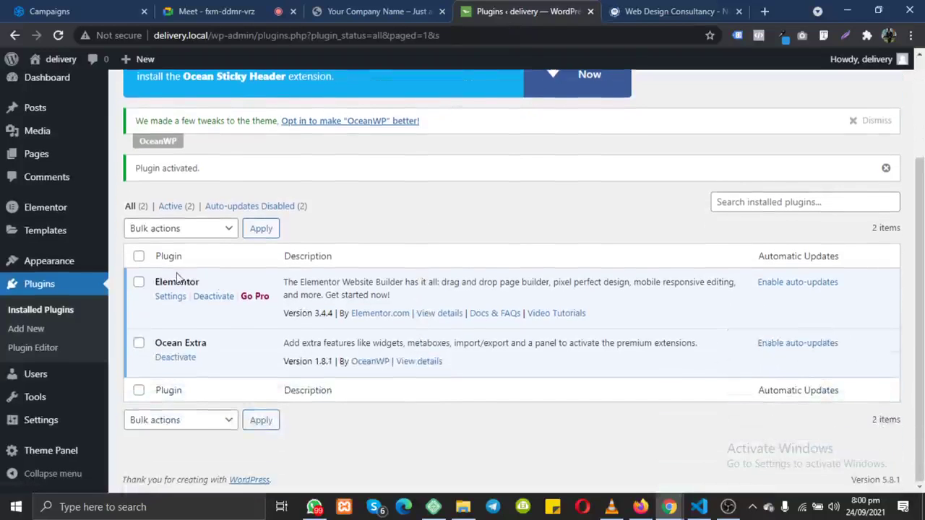
{"action": "left_click_drag", "start_coordinate": [143, 278], "coordinate": [264, 296]}
{"action": "left_click", "coordinate": [217, 277]}
{"action": "left_click", "coordinate": [668, 10]}
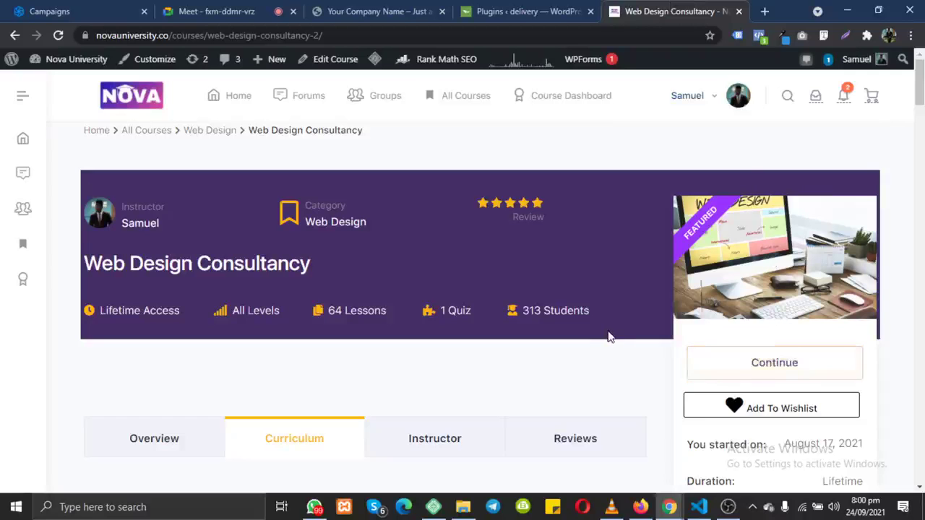
Step: Scroll through the Web Design Consultancy curriculum from Module 1 to Module 9, then switch to Meet
{"action": "scroll", "coordinate": [610, 337], "scroll_direction": "down", "scroll_amount": 3}
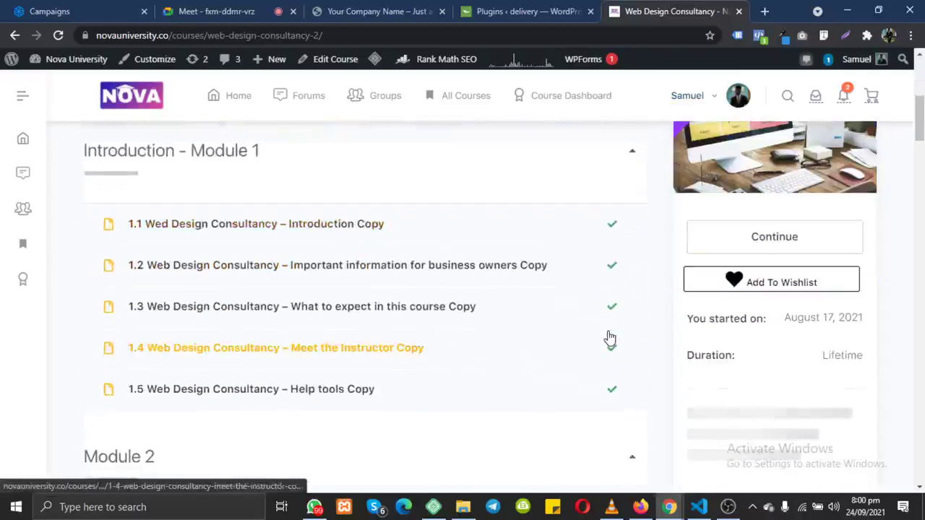
{"action": "scroll", "coordinate": [608, 336], "scroll_direction": "down", "scroll_amount": 1}
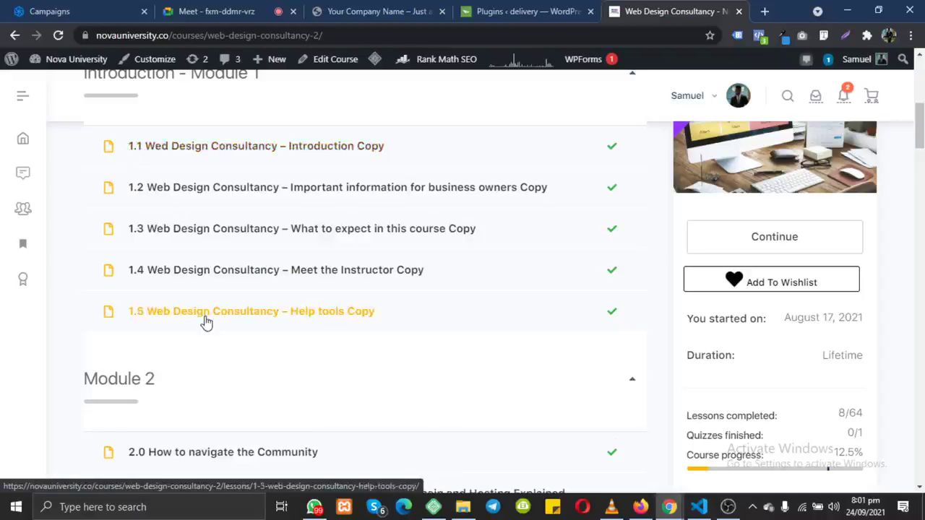
{"action": "scroll", "coordinate": [202, 320], "scroll_direction": "down", "scroll_amount": 4}
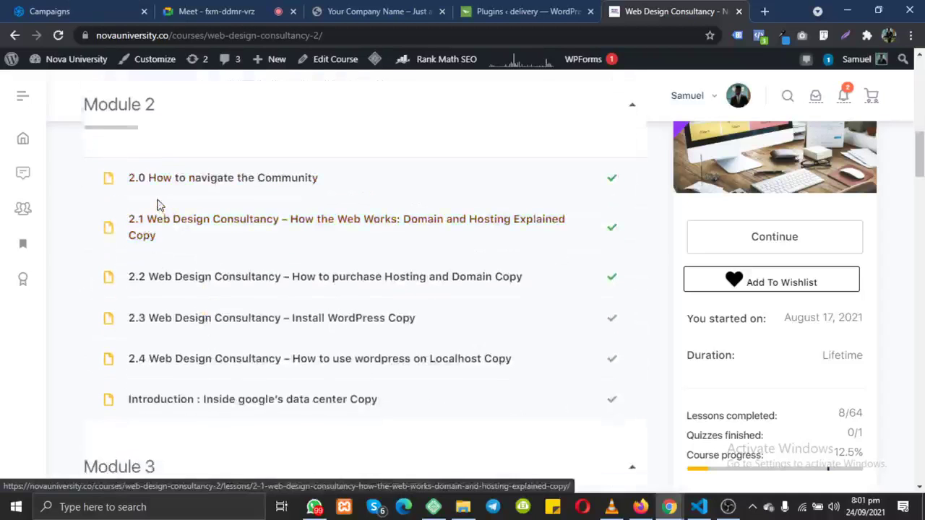
{"action": "scroll", "coordinate": [156, 207], "scroll_direction": "up", "scroll_amount": 3}
{"action": "scroll", "coordinate": [159, 206], "scroll_direction": "down", "scroll_amount": 4}
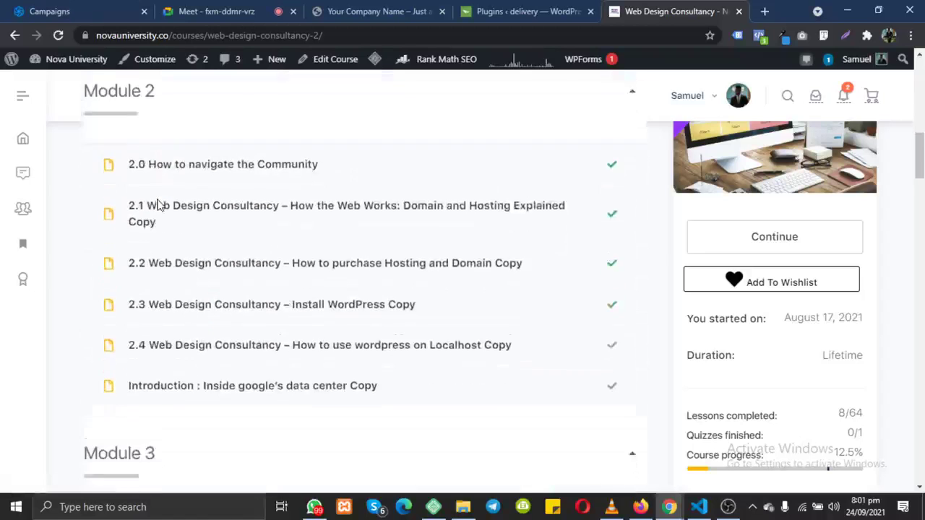
{"action": "scroll", "coordinate": [159, 206], "scroll_direction": "up", "scroll_amount": 3}
{"action": "scroll", "coordinate": [159, 206], "scroll_direction": "down", "scroll_amount": 6}
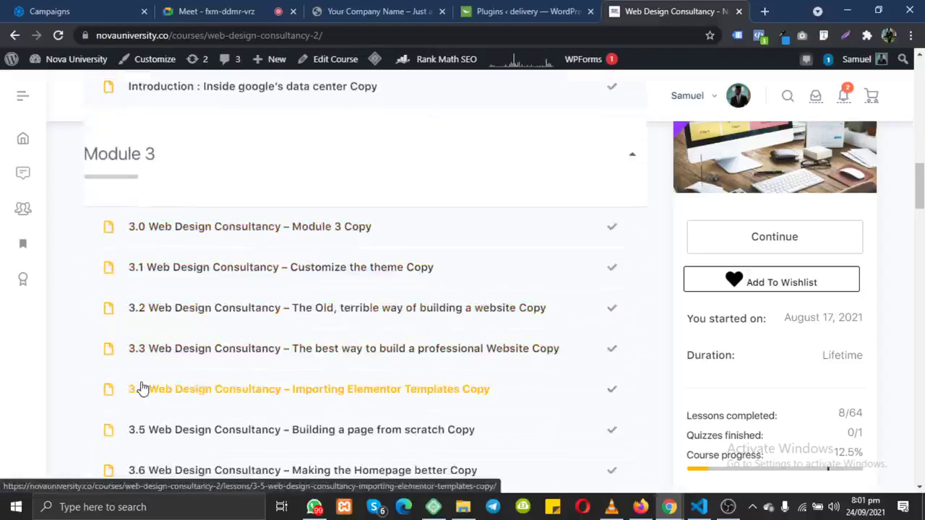
{"action": "scroll", "coordinate": [143, 389], "scroll_direction": "down", "scroll_amount": 13}
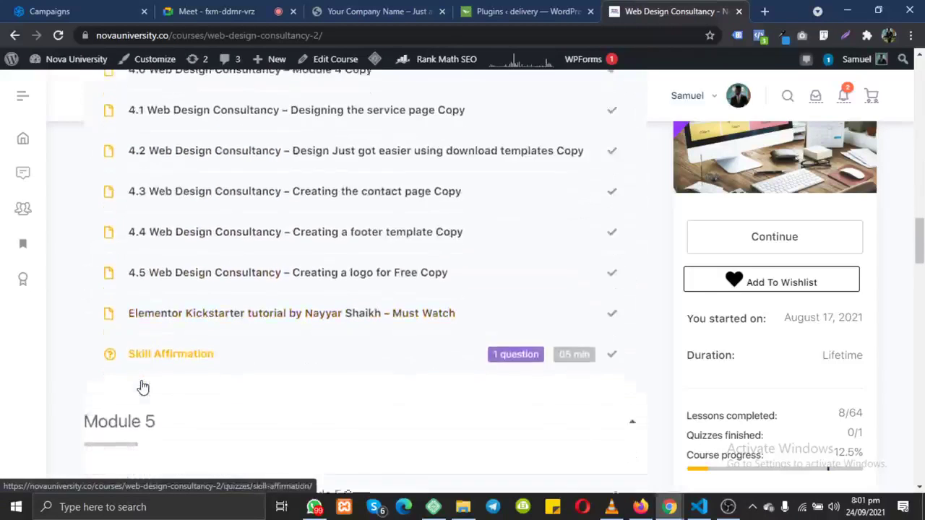
{"action": "scroll", "coordinate": [142, 389], "scroll_direction": "down", "scroll_amount": 14}
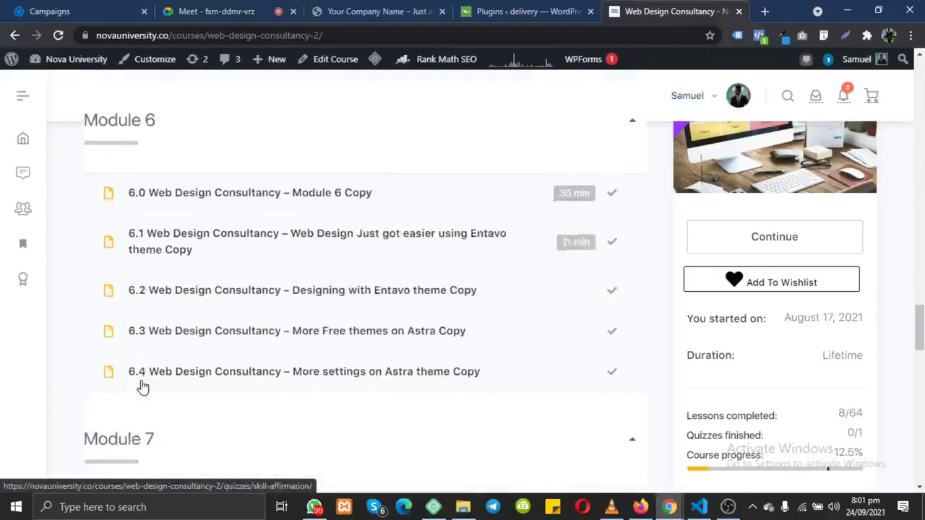
{"action": "scroll", "coordinate": [142, 389], "scroll_direction": "down", "scroll_amount": 9}
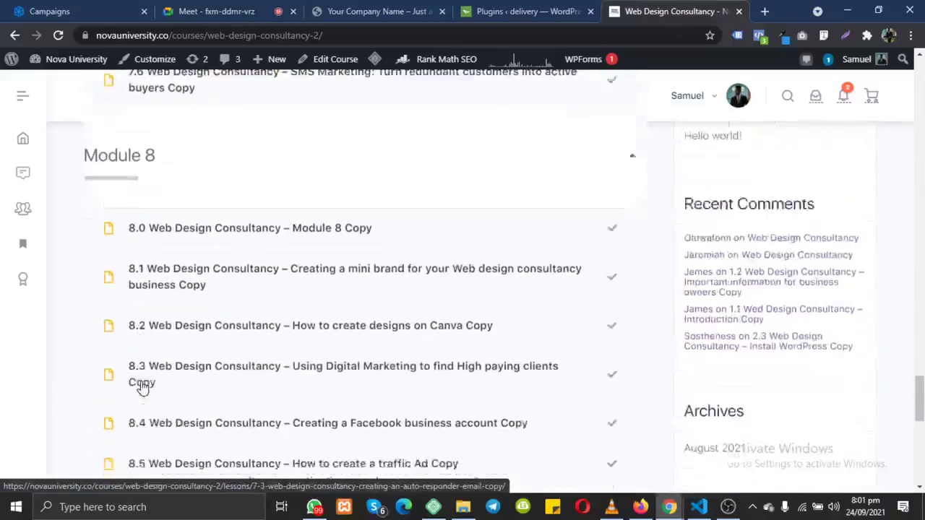
{"action": "scroll", "coordinate": [143, 389], "scroll_direction": "down", "scroll_amount": 5}
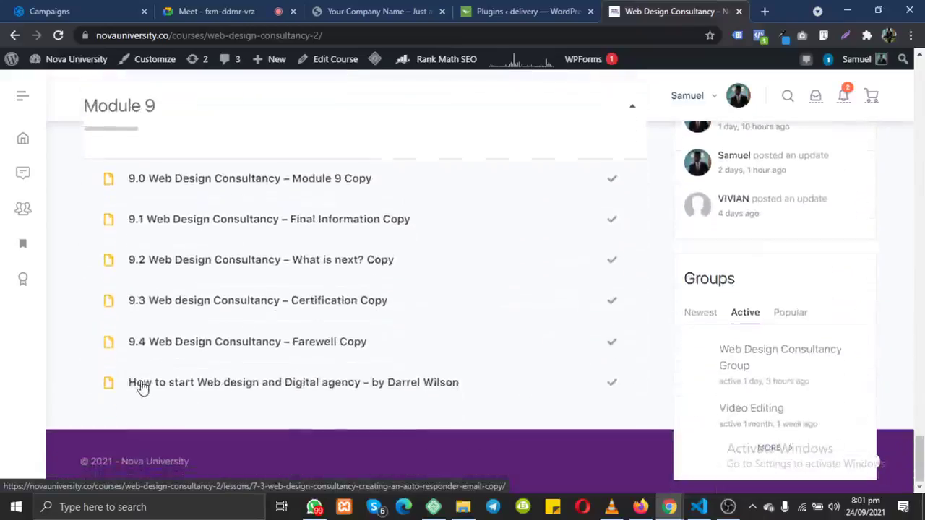
{"action": "scroll", "coordinate": [143, 388], "scroll_direction": "up", "scroll_amount": 7}
{"action": "scroll", "coordinate": [142, 389], "scroll_direction": "up", "scroll_amount": 8}
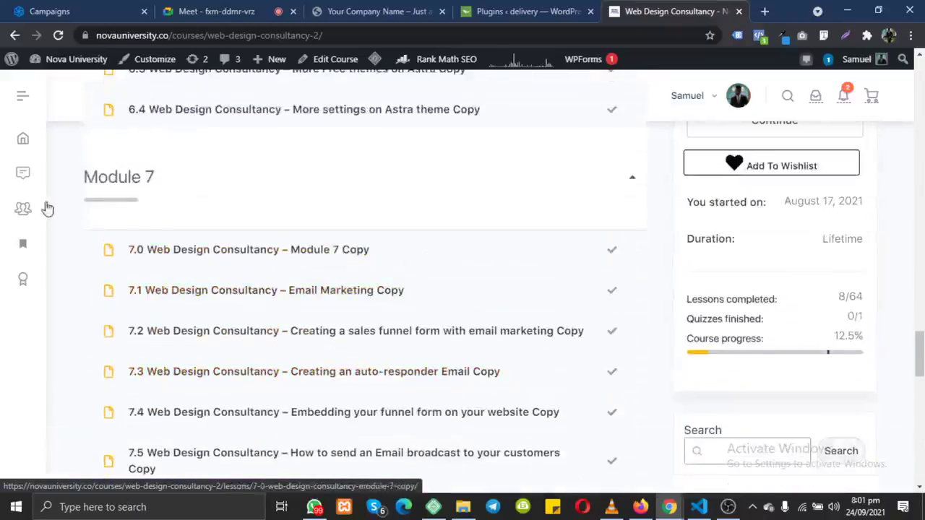
{"action": "scroll", "coordinate": [113, 203], "scroll_direction": "up", "scroll_amount": 3}
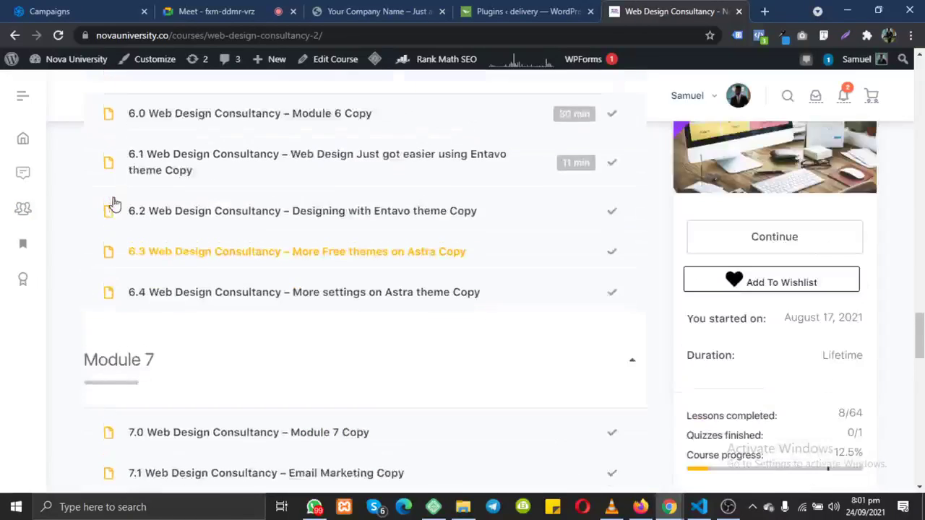
{"action": "scroll", "coordinate": [113, 203], "scroll_direction": "down", "scroll_amount": 10}
{"action": "scroll", "coordinate": [141, 200], "scroll_direction": "down", "scroll_amount": 5}
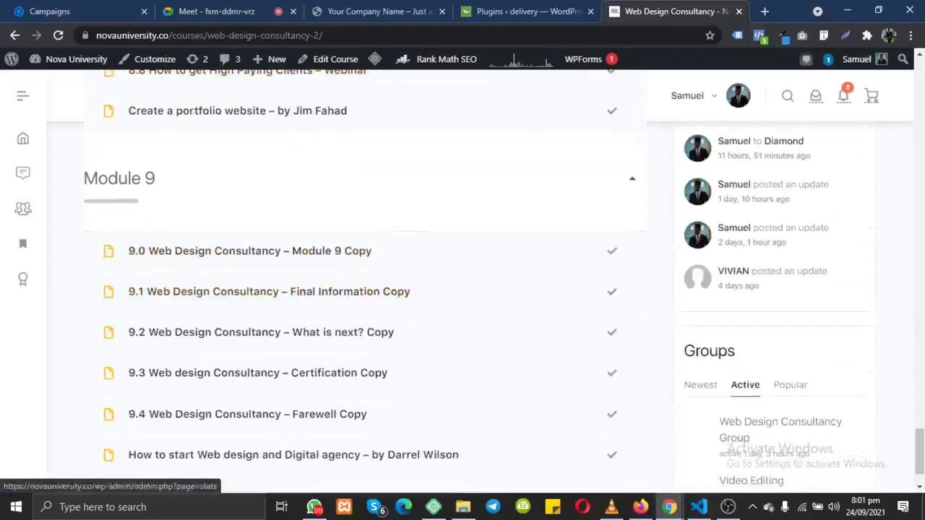
{"action": "left_click", "coordinate": [220, 11]}
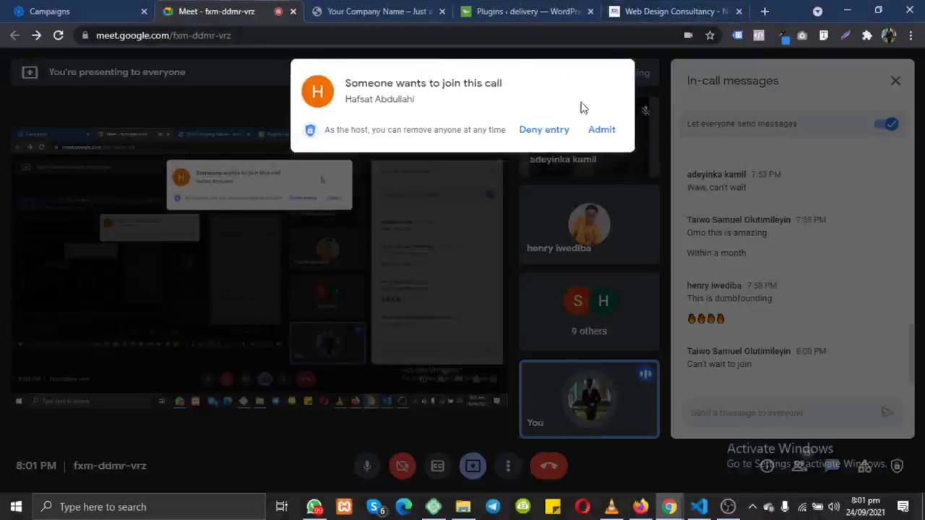
Step: Admit the waiting participant to the Meet call, then switch to the GetResponse editor in Firefox
{"action": "left_click", "coordinate": [601, 131]}
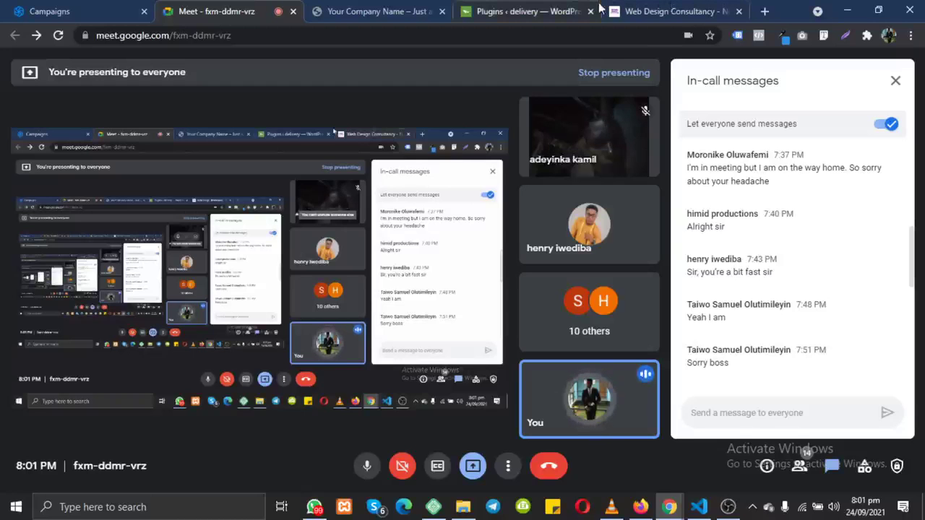
{"action": "left_click", "coordinate": [640, 506]}
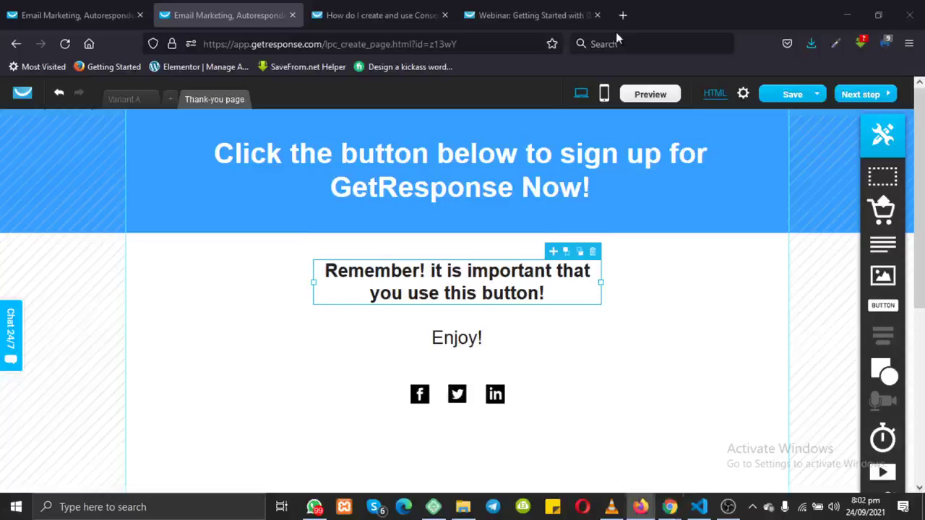
Step: Load the Fiverr website in a new Firefox tab
{"action": "double_click", "coordinate": [622, 19]}
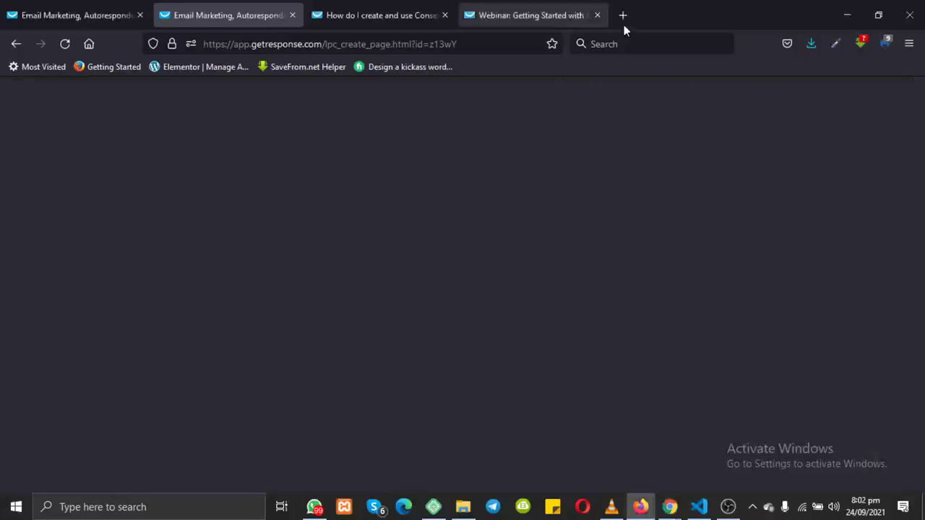
{"action": "left_click", "coordinate": [483, 44]}
{"action": "type", "text": "f"}
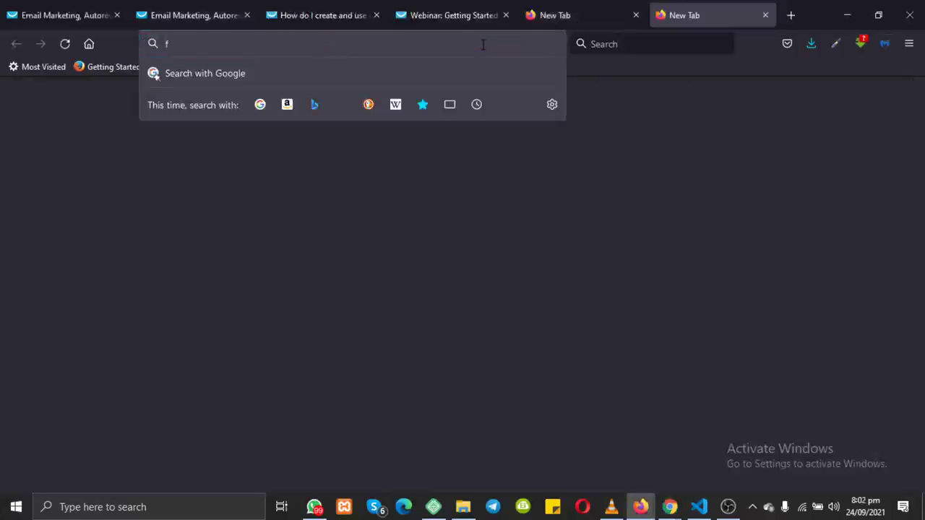
{"action": "type", "text": "iverr.com/"}
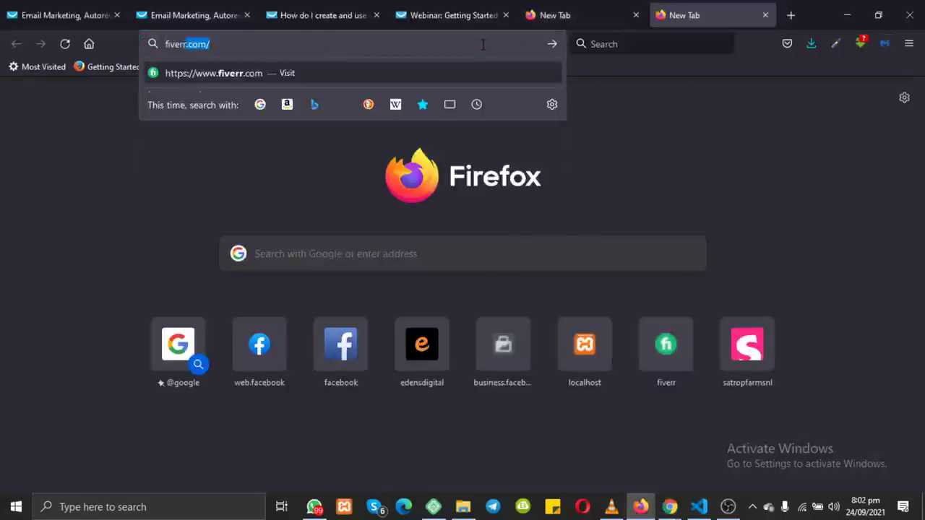
{"action": "key", "text": "Return"}
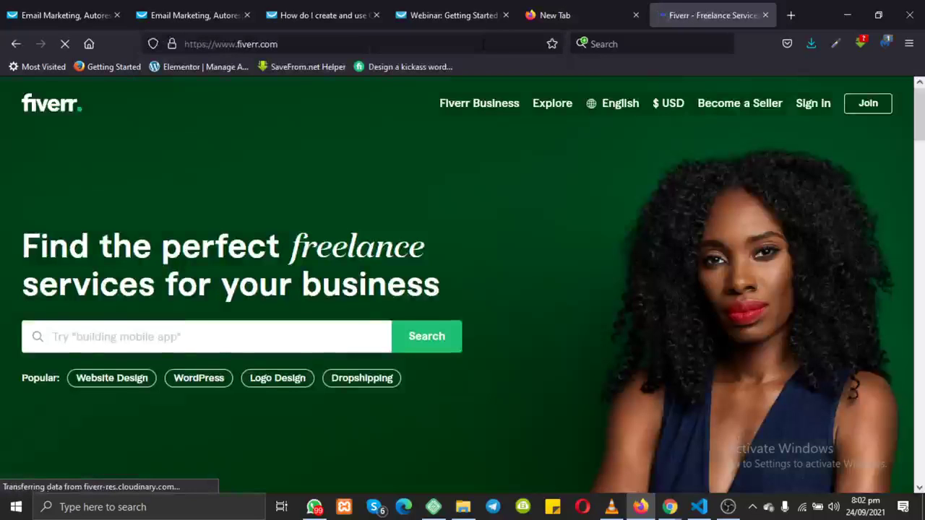
Step: Browse the WordPress category and open the 'Our Studio will offer complete website design' gig
{"action": "scroll", "coordinate": [431, 241], "scroll_direction": "down", "scroll_amount": 1}
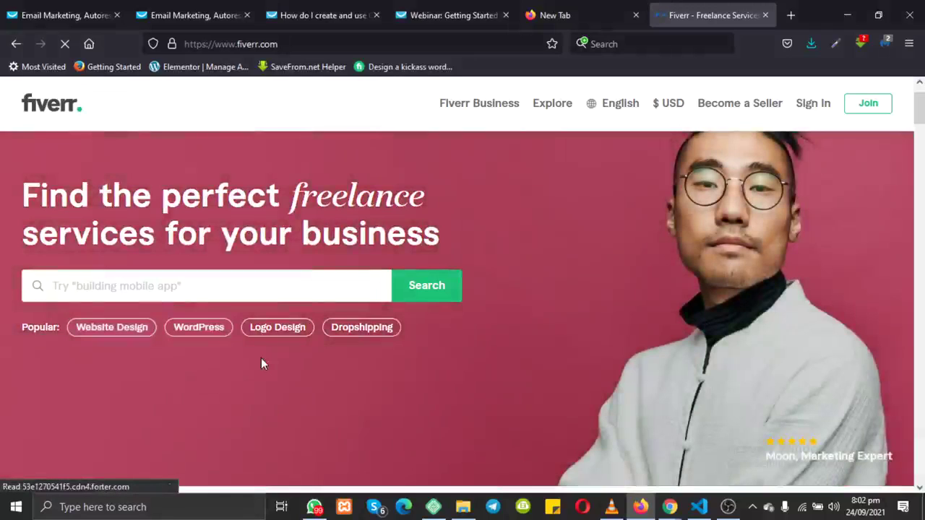
{"action": "left_click", "coordinate": [206, 331]}
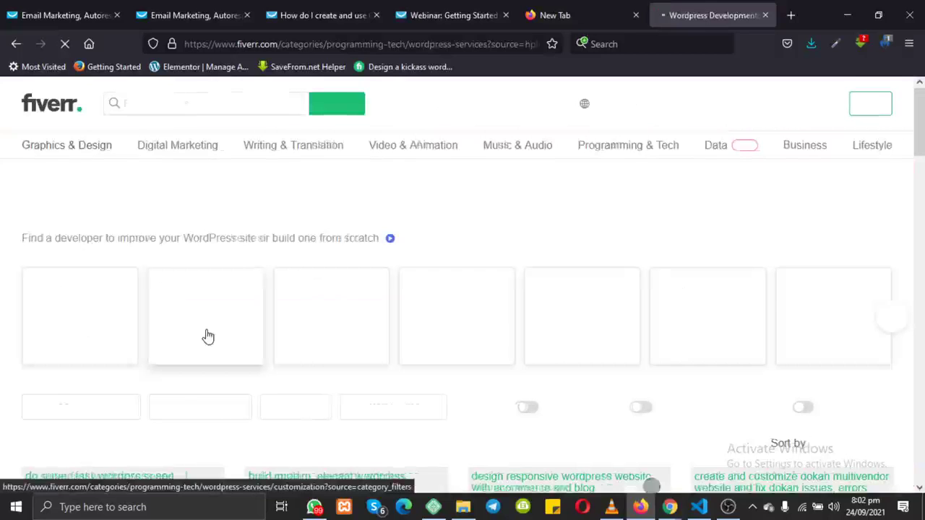
{"action": "scroll", "coordinate": [207, 336], "scroll_direction": "down", "scroll_amount": 3}
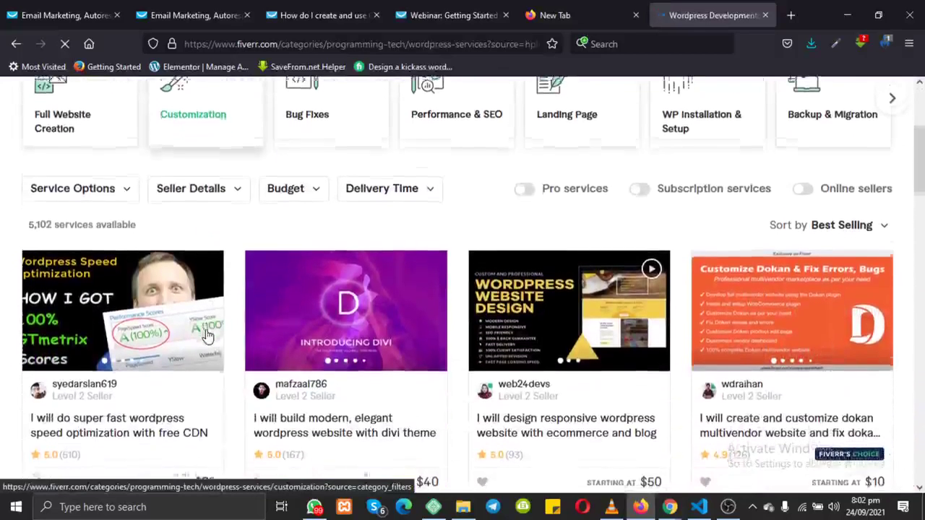
{"action": "scroll", "coordinate": [208, 336], "scroll_direction": "down", "scroll_amount": 3}
{"action": "scroll", "coordinate": [208, 336], "scroll_direction": "down", "scroll_amount": 3}
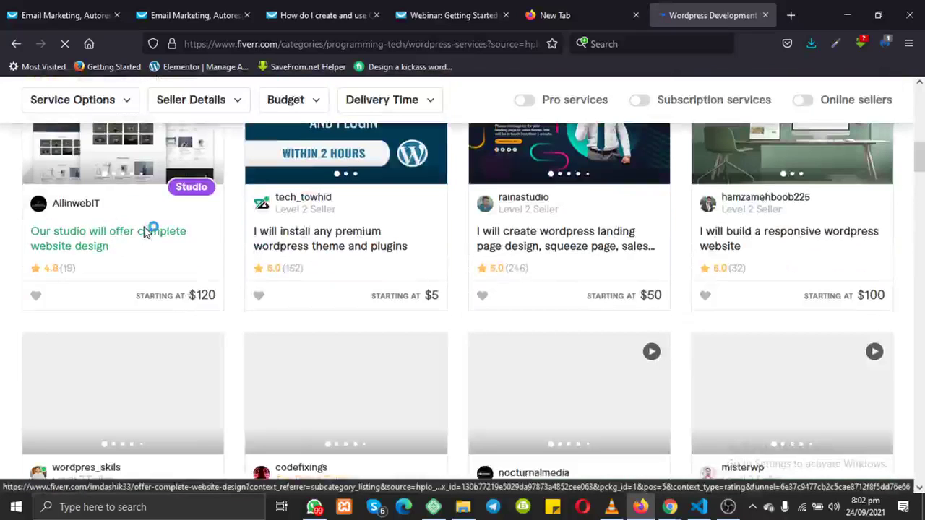
{"action": "left_click", "coordinate": [145, 231]}
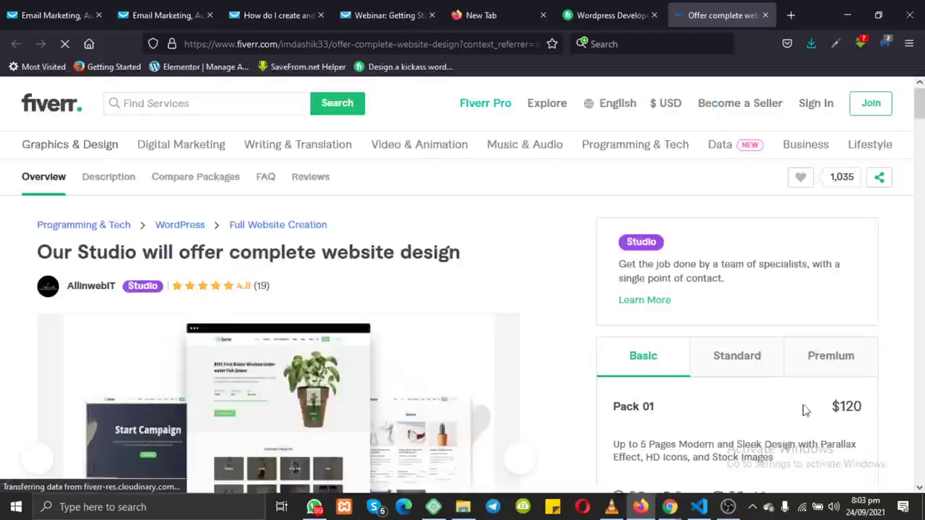
Step: Compare the Standard and Premium packages, ending on Premium Pack 03: $330, 15 days, 8 revisions
{"action": "left_click", "coordinate": [737, 370]}
{"action": "scroll", "coordinate": [733, 369], "scroll_direction": "down", "scroll_amount": 2}
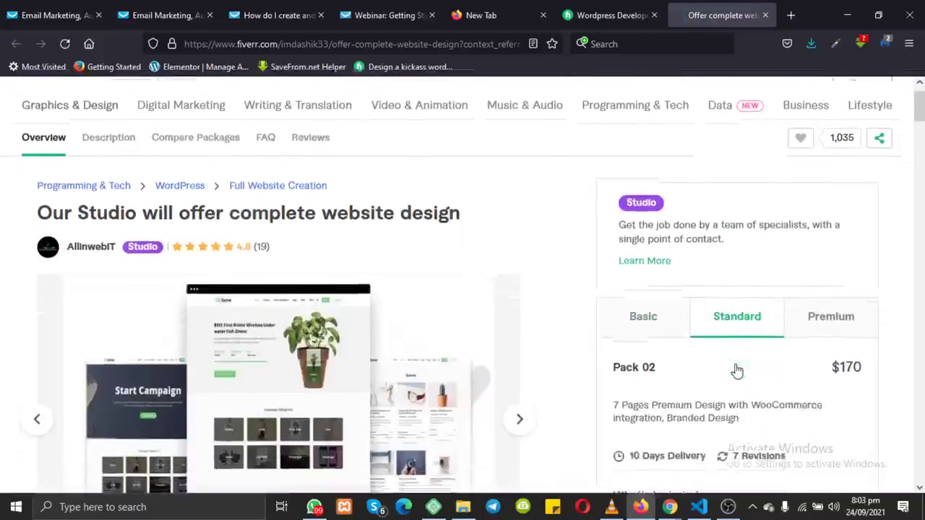
{"action": "left_click", "coordinate": [838, 283]}
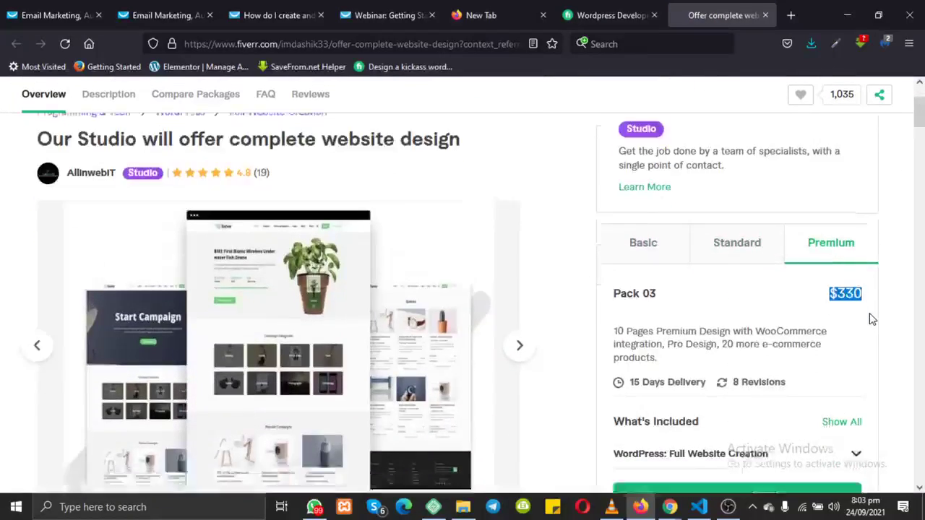
{"action": "scroll", "coordinate": [870, 316], "scroll_direction": "down", "scroll_amount": 5}
{"action": "scroll", "coordinate": [869, 313], "scroll_direction": "up", "scroll_amount": 8}
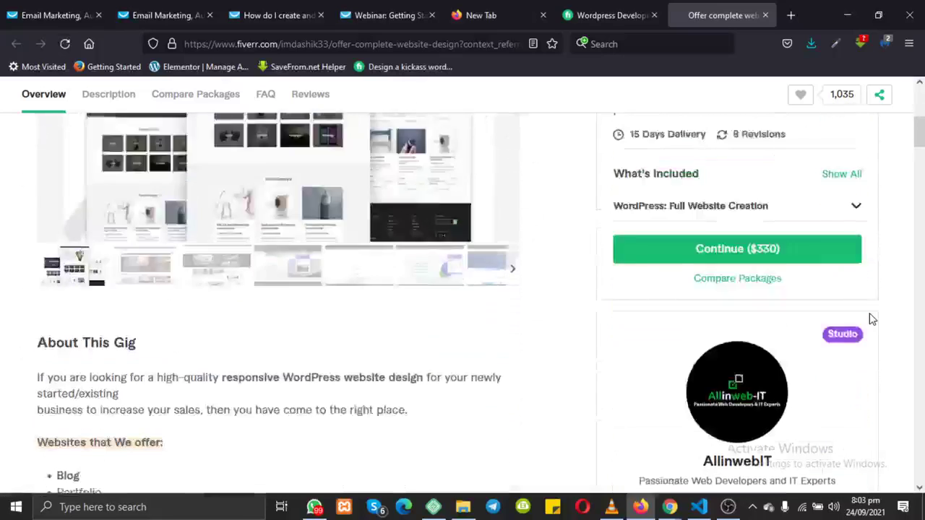
Step: Go back to the WordPress Development listing and scroll through its gig cards and prices
{"action": "left_click", "coordinate": [596, 16]}
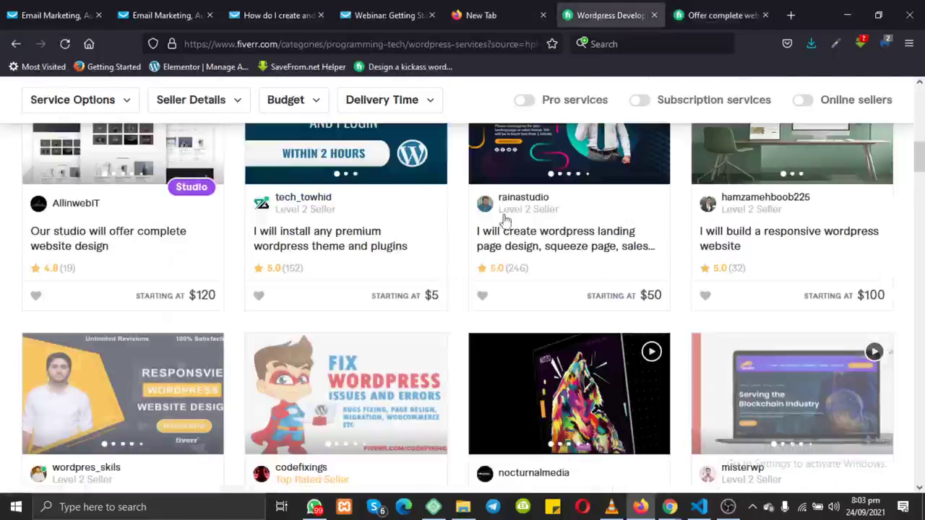
{"action": "scroll", "coordinate": [482, 304], "scroll_direction": "down", "scroll_amount": 8}
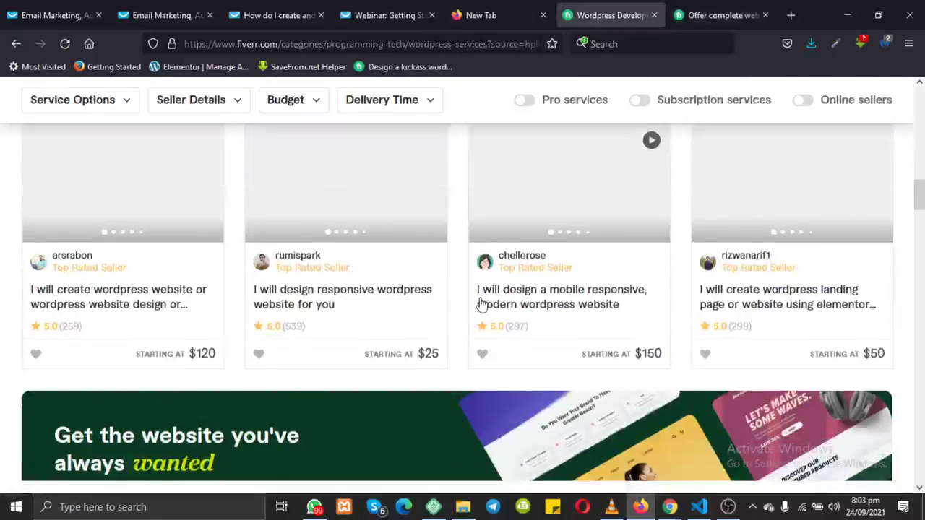
{"action": "scroll", "coordinate": [482, 305], "scroll_direction": "down", "scroll_amount": 5}
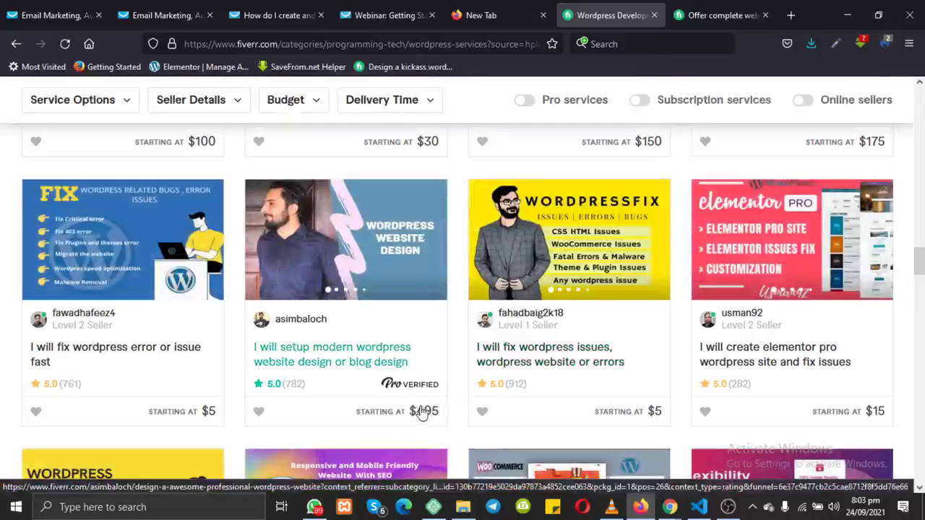
{"action": "scroll", "coordinate": [421, 411], "scroll_direction": "down", "scroll_amount": 4}
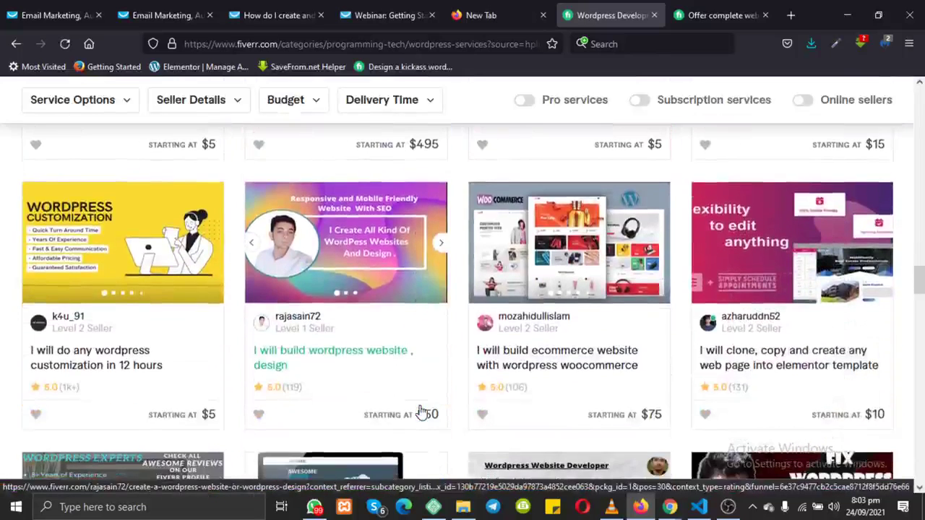
{"action": "scroll", "coordinate": [421, 410], "scroll_direction": "down", "scroll_amount": 5}
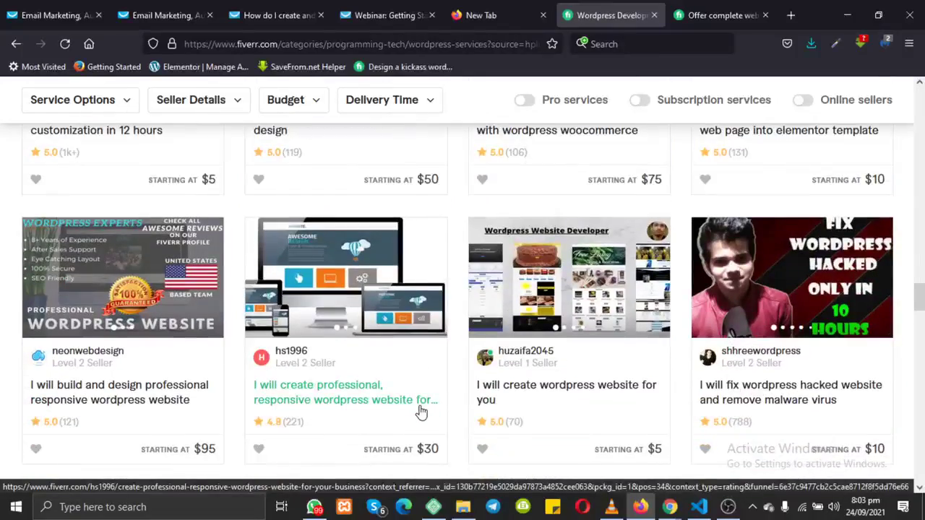
{"action": "scroll", "coordinate": [421, 410], "scroll_direction": "down", "scroll_amount": 8}
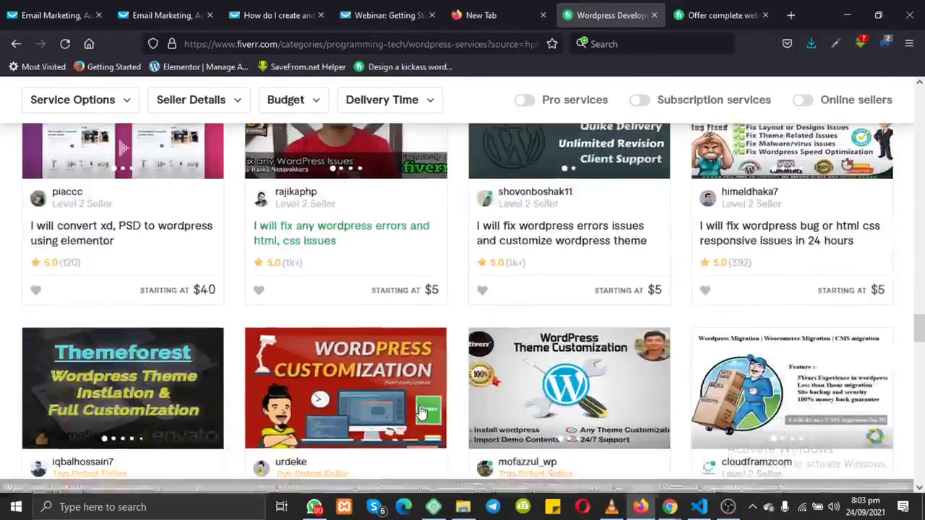
{"action": "scroll", "coordinate": [421, 410], "scroll_direction": "down", "scroll_amount": 2}
{"action": "scroll", "coordinate": [421, 411], "scroll_direction": "up", "scroll_amount": 18}
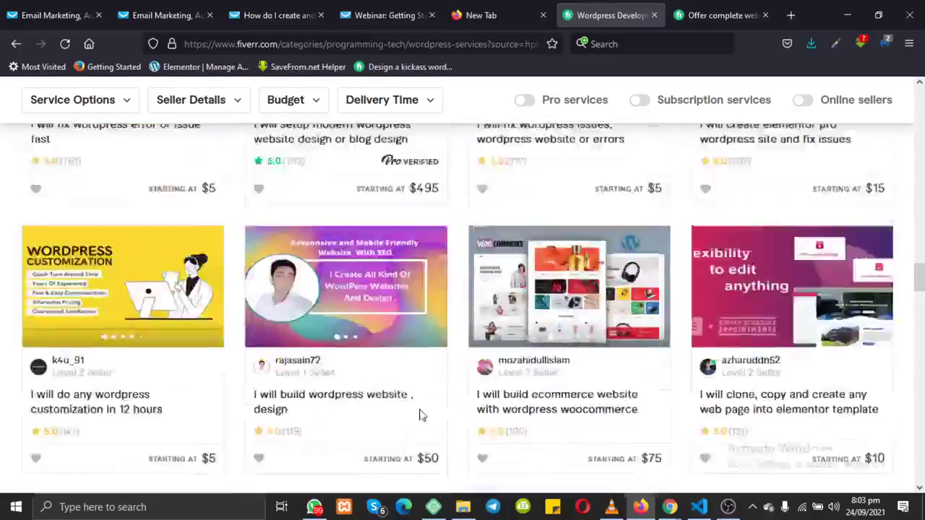
{"action": "scroll", "coordinate": [421, 413], "scroll_direction": "up", "scroll_amount": 10}
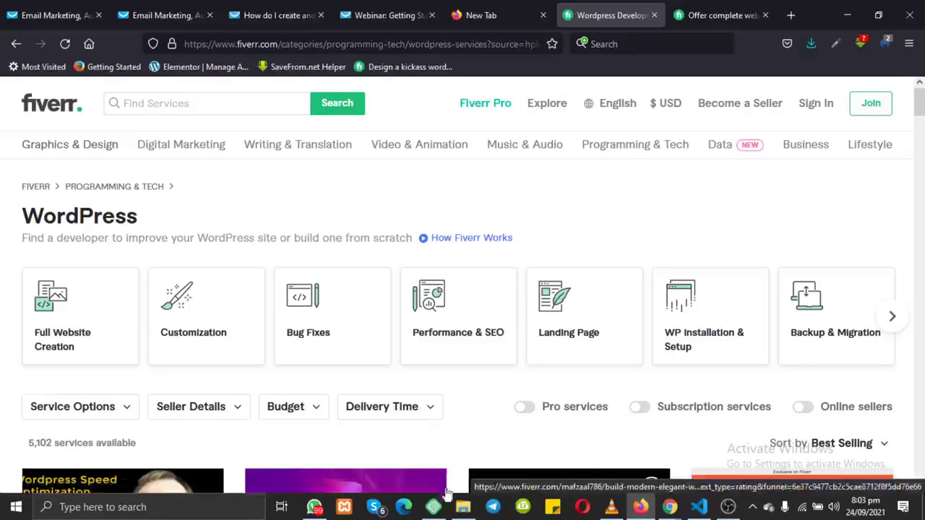
Step: Admit the waiting guest into the Google Meet call
{"action": "mouse_move", "coordinate": [670, 507]}
{"action": "left_click", "coordinate": [612, 466]}
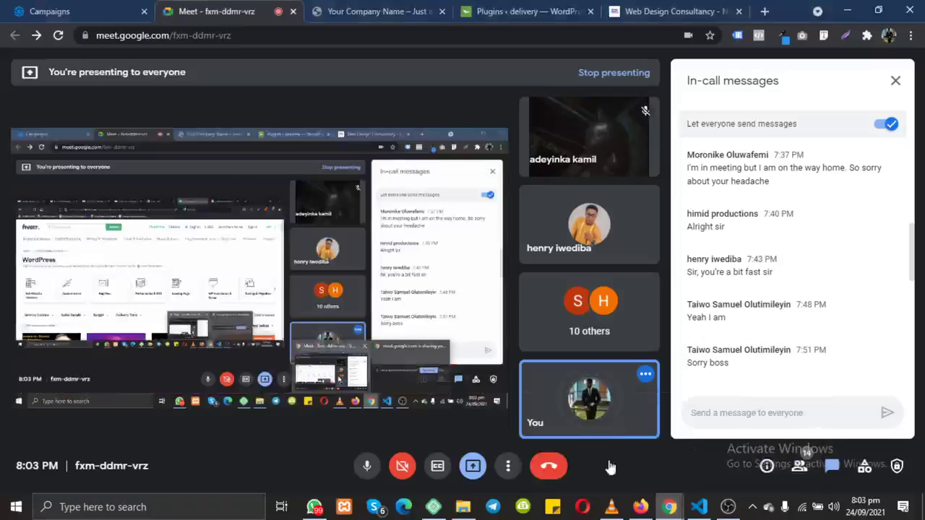
{"action": "left_click", "coordinate": [672, 11]}
{"action": "scroll", "coordinate": [332, 260], "scroll_direction": "up", "scroll_amount": 15}
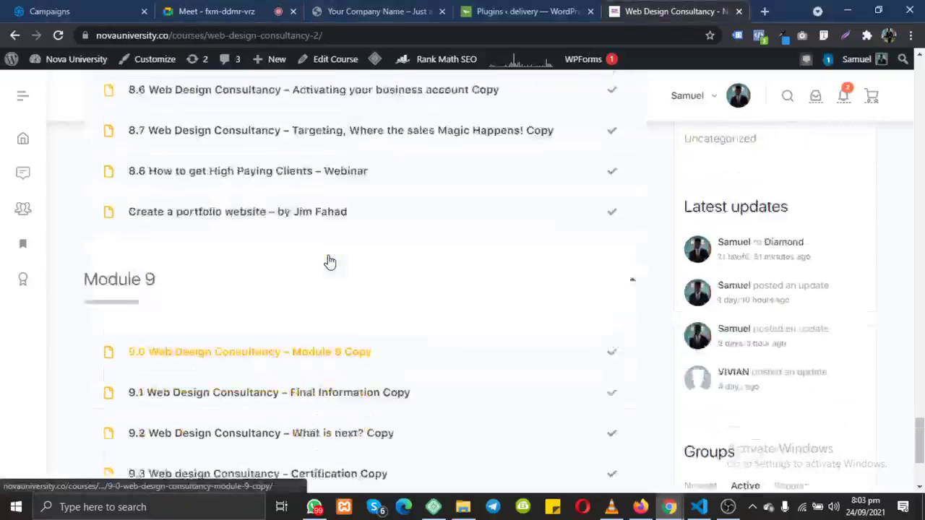
{"action": "left_click", "coordinate": [237, 19]}
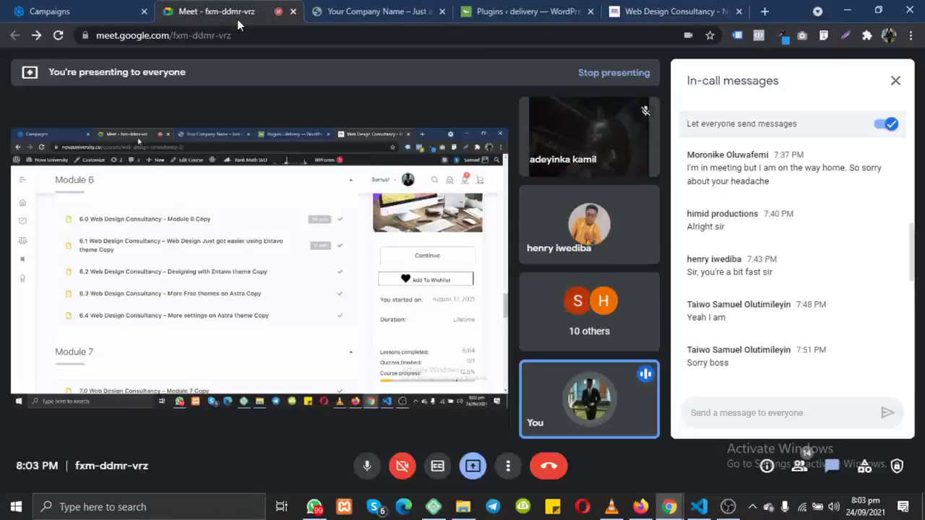
{"action": "left_click", "coordinate": [599, 73]}
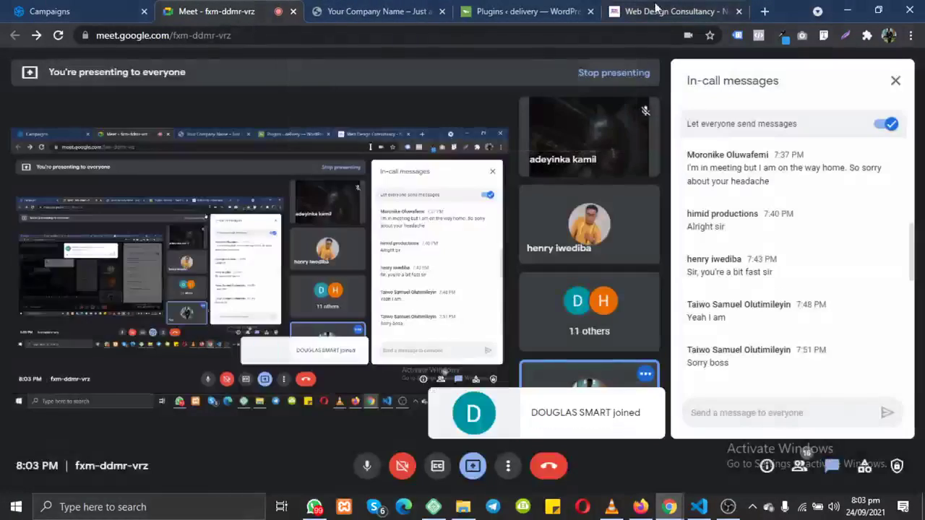
Step: Scroll through the Web Design Consultancy course outline toward Module 8
{"action": "left_click", "coordinate": [672, 11]}
{"action": "scroll", "coordinate": [234, 221], "scroll_direction": "up", "scroll_amount": 7}
{"action": "scroll", "coordinate": [233, 222], "scroll_direction": "up", "scroll_amount": 7}
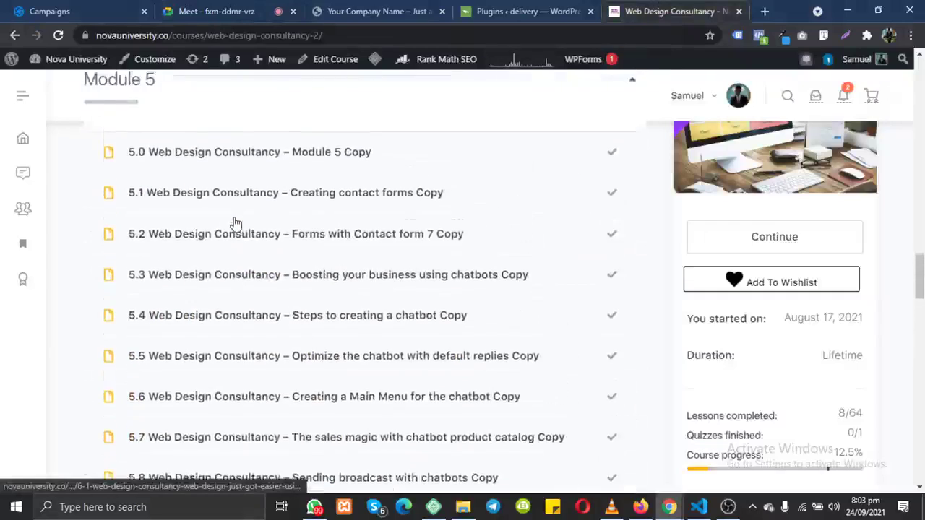
{"action": "scroll", "coordinate": [236, 223], "scroll_direction": "down", "scroll_amount": 5}
{"action": "scroll", "coordinate": [234, 223], "scroll_direction": "down", "scroll_amount": 7}
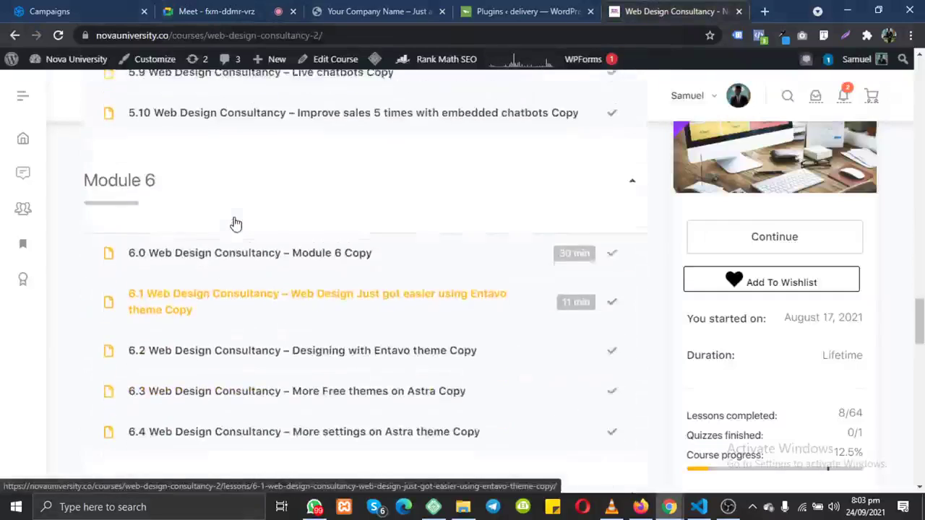
{"action": "scroll", "coordinate": [234, 224], "scroll_direction": "up", "scroll_amount": 5}
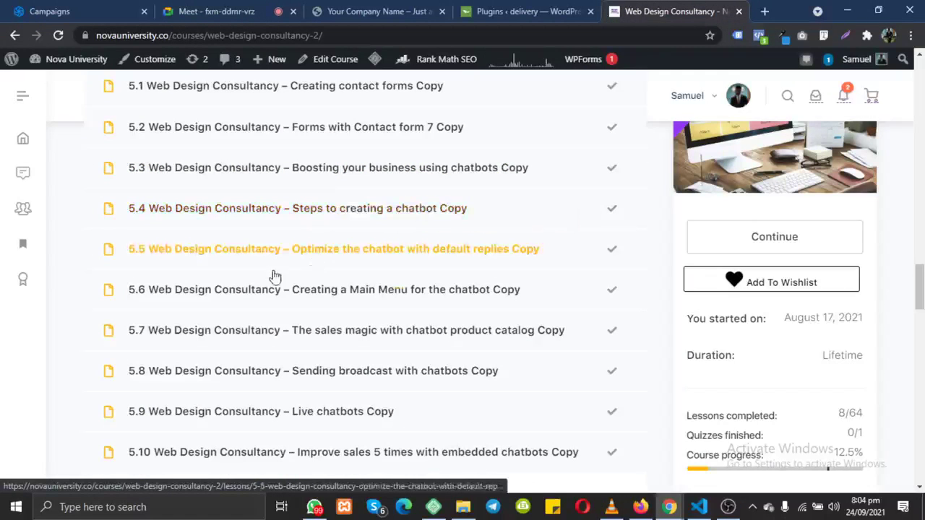
{"action": "scroll", "coordinate": [336, 309], "scroll_direction": "down", "scroll_amount": 4}
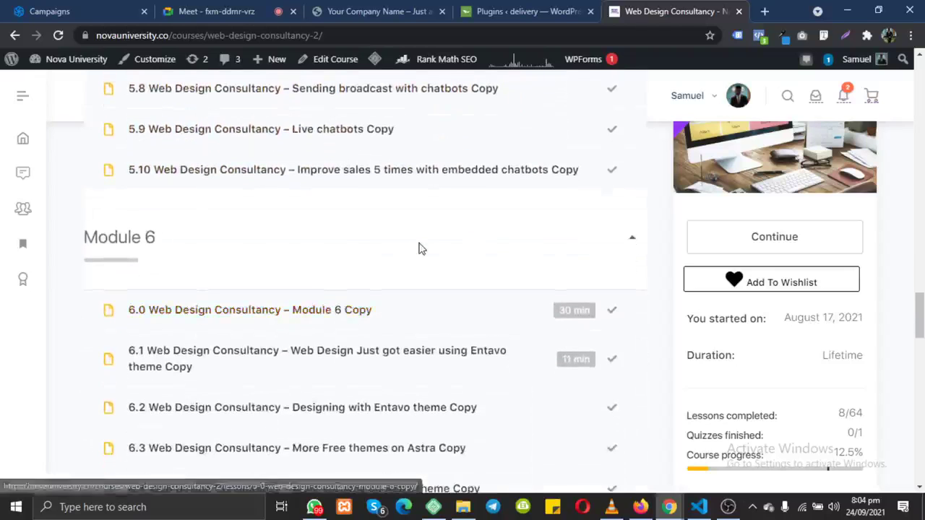
{"action": "scroll", "coordinate": [419, 248], "scroll_direction": "down", "scroll_amount": 2}
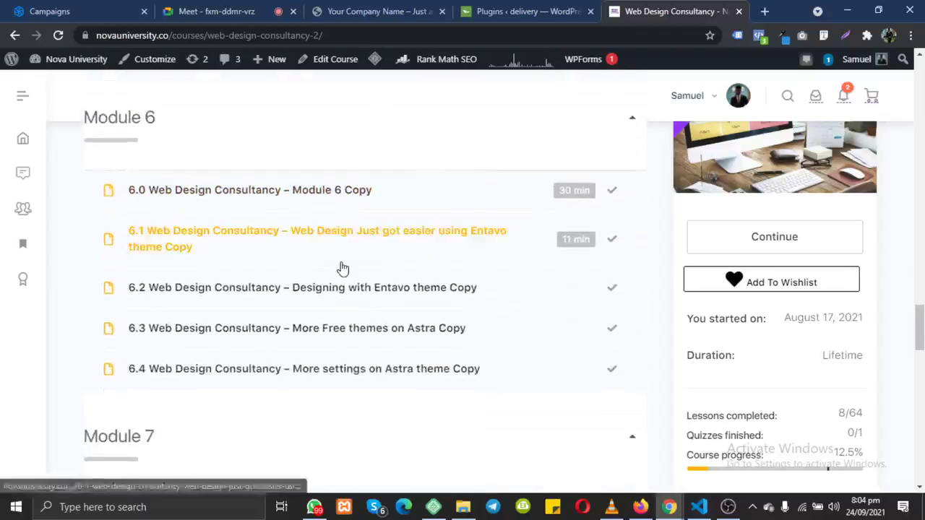
{"action": "scroll", "coordinate": [340, 268], "scroll_direction": "down", "scroll_amount": 6}
{"action": "scroll", "coordinate": [390, 232], "scroll_direction": "up", "scroll_amount": 2}
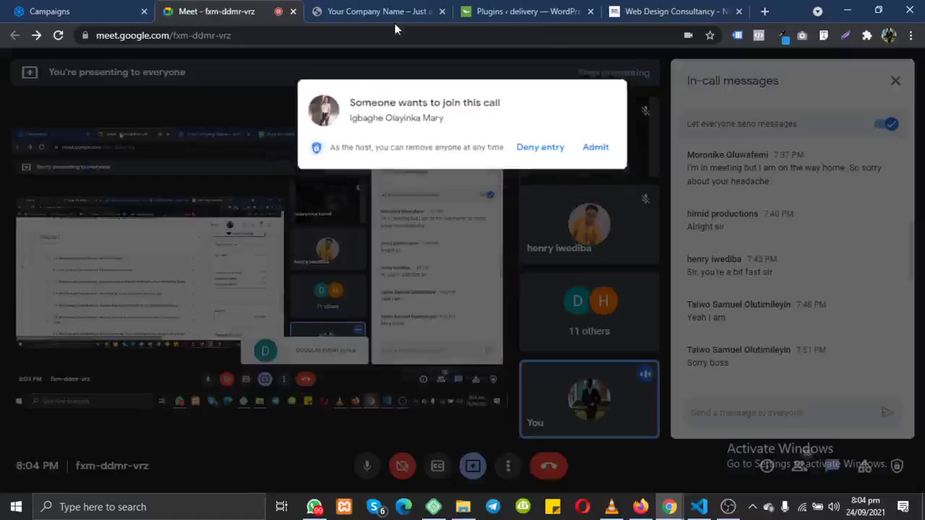
Step: Let the next waiting participant into the call and return to the course page
{"action": "left_click", "coordinate": [206, 13]}
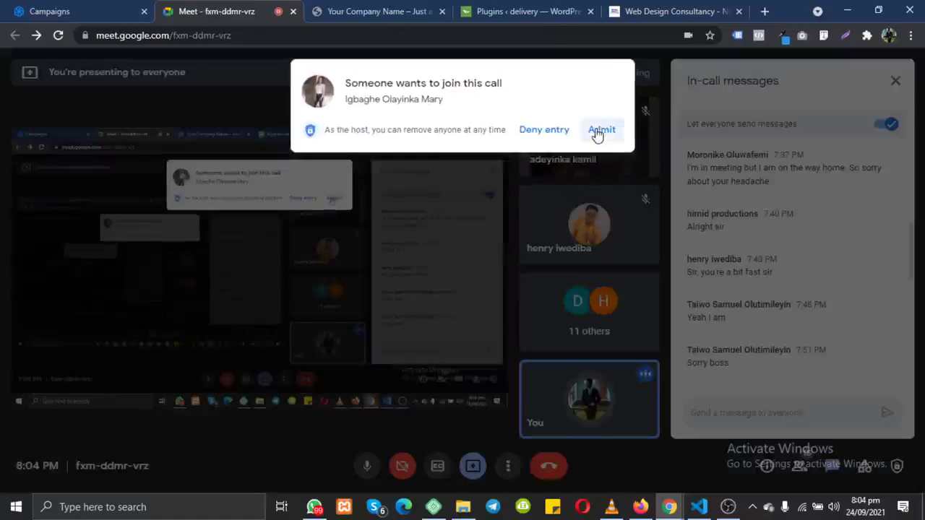
{"action": "left_click", "coordinate": [600, 130]}
{"action": "left_click", "coordinate": [672, 12]}
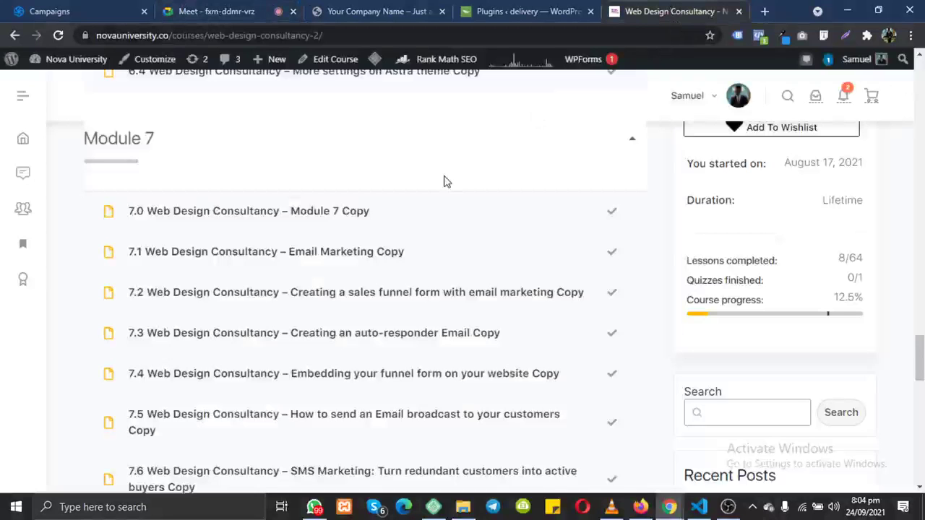
Step: Scroll down to the Module 8 lessons, then bring Fiverr's WordPress listings forward
{"action": "scroll", "coordinate": [444, 181], "scroll_direction": "down", "scroll_amount": 5}
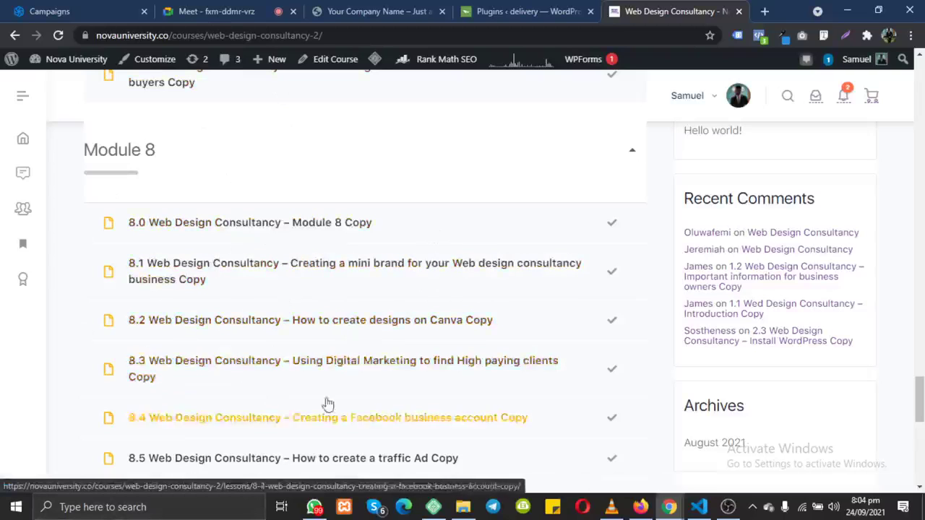
{"action": "scroll", "coordinate": [351, 392], "scroll_direction": "down", "scroll_amount": 1}
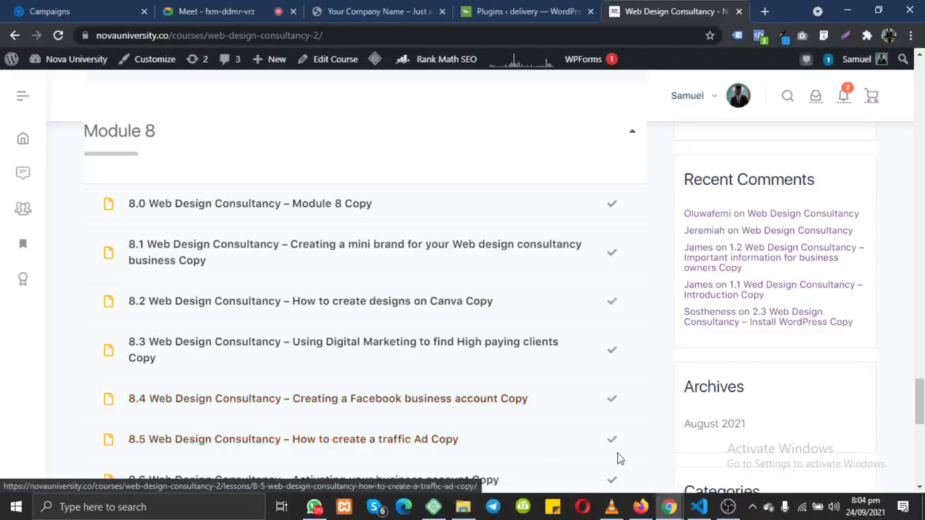
{"action": "left_click", "coordinate": [640, 507]}
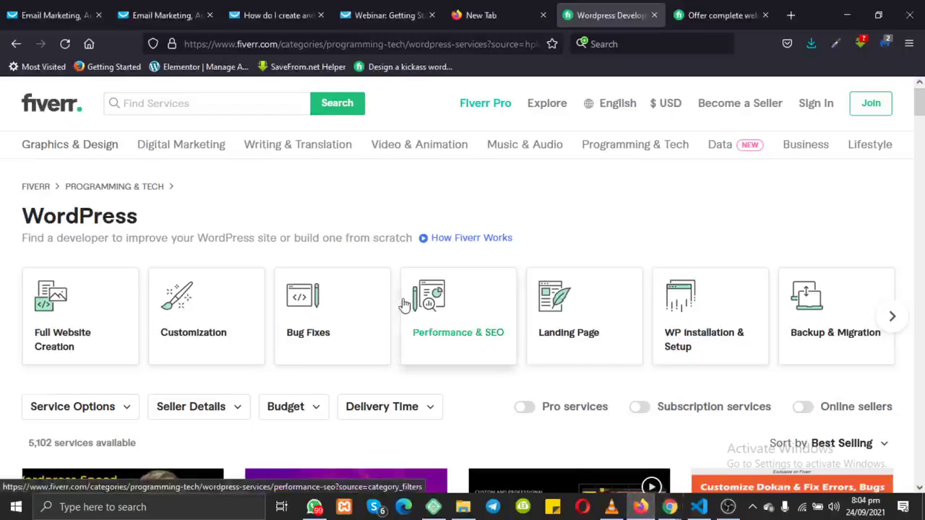
Step: Look over Fiverr's Digital Marketing subcategories, then return to the course's Module 8 lessons
{"action": "mouse_move", "coordinate": [195, 146]}
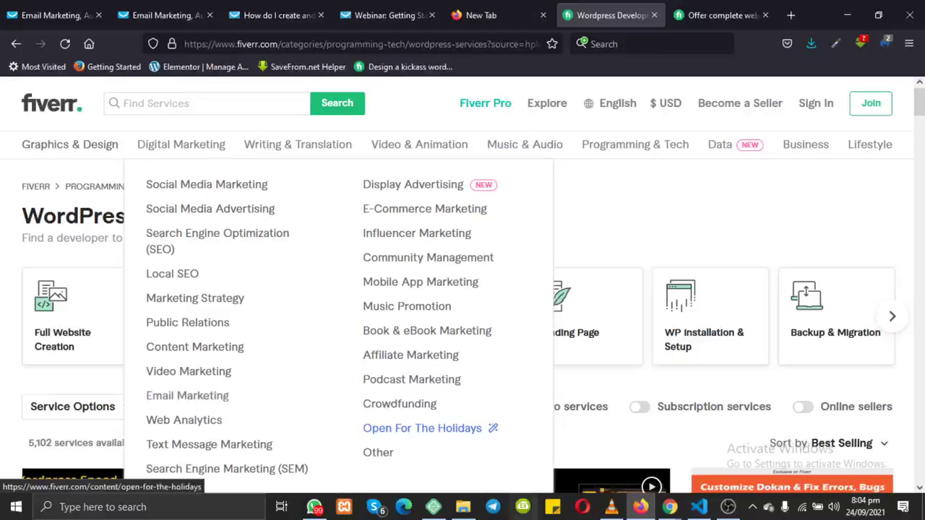
{"action": "mouse_move", "coordinate": [670, 507]}
{"action": "left_click", "coordinate": [577, 453]}
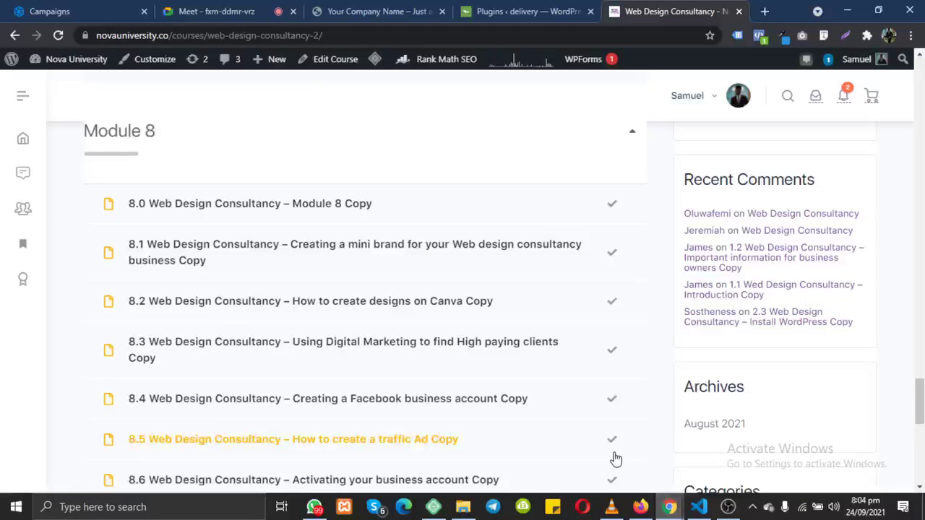
Step: Review the course's Module 5–8 lessons, then bring up Fiverr's WordPress listing (5,102 services)
{"action": "scroll", "coordinate": [337, 351], "scroll_direction": "up", "scroll_amount": 6}
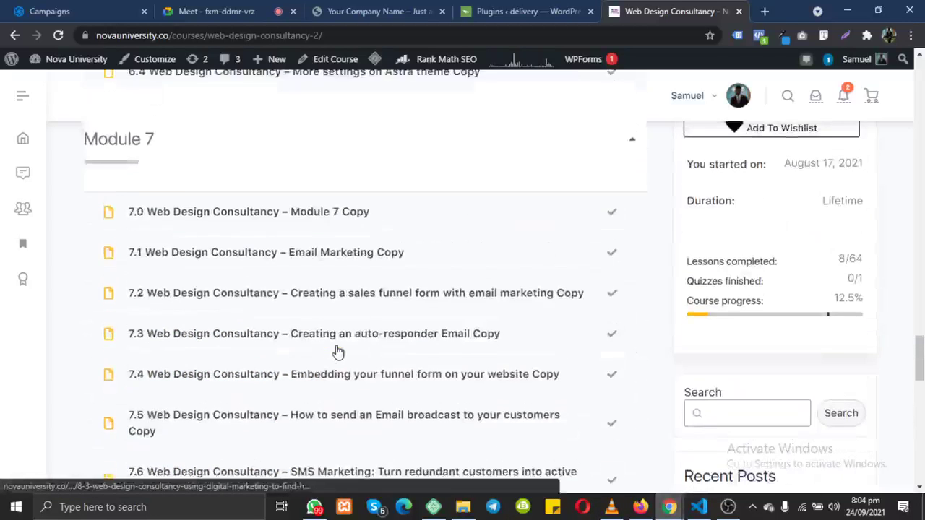
{"action": "scroll", "coordinate": [337, 351], "scroll_direction": "up", "scroll_amount": 2}
{"action": "scroll", "coordinate": [337, 351], "scroll_direction": "up", "scroll_amount": 4}
{"action": "scroll", "coordinate": [337, 347], "scroll_direction": "down", "scroll_amount": 2}
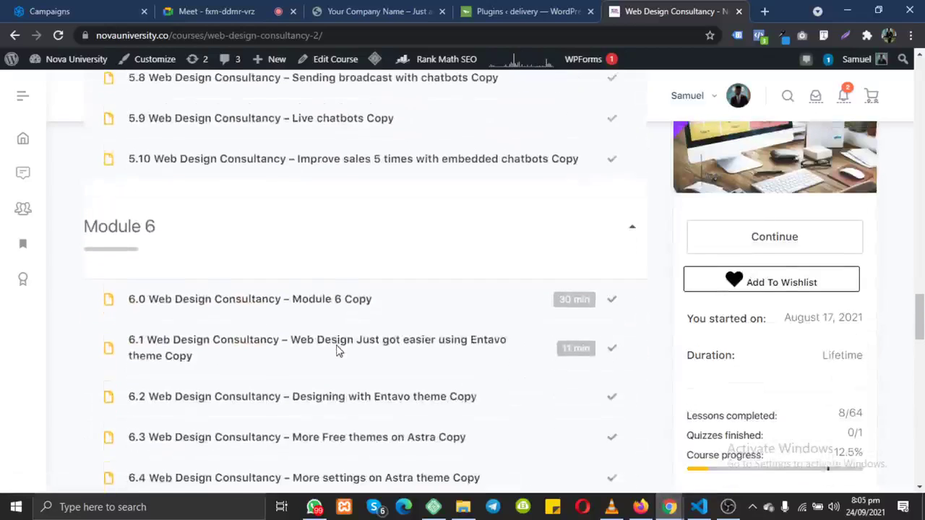
{"action": "scroll", "coordinate": [355, 355], "scroll_direction": "up", "scroll_amount": 2}
{"action": "scroll", "coordinate": [354, 353], "scroll_direction": "up", "scroll_amount": 6}
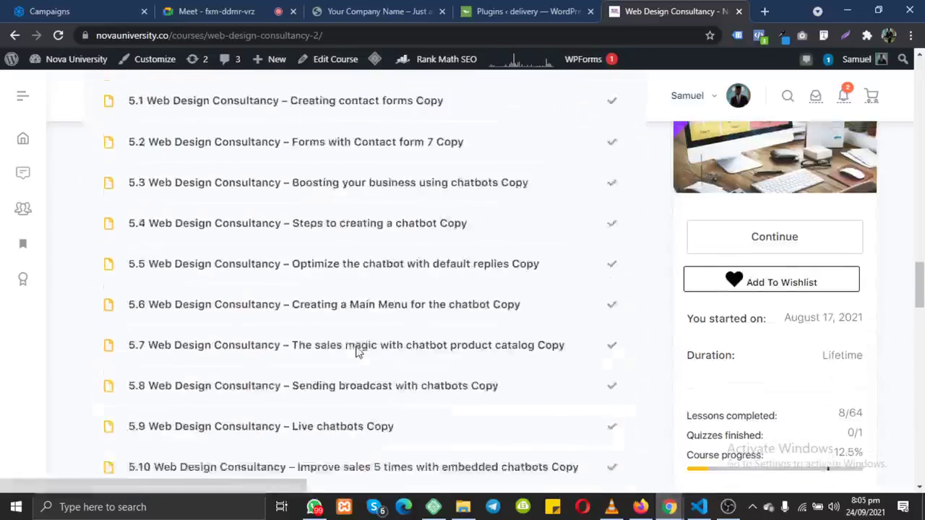
{"action": "scroll", "coordinate": [357, 352], "scroll_direction": "down", "scroll_amount": 8}
{"action": "scroll", "coordinate": [357, 352], "scroll_direction": "down", "scroll_amount": 4}
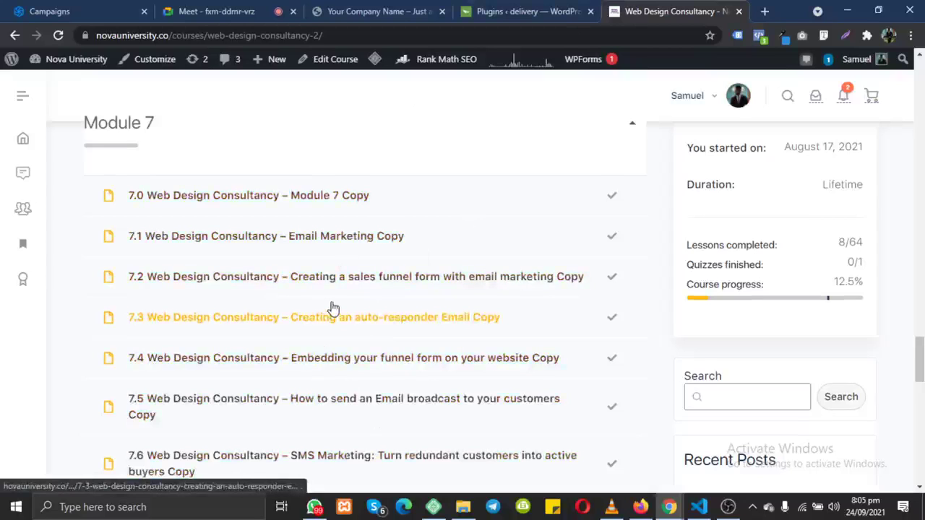
{"action": "scroll", "coordinate": [333, 308], "scroll_direction": "down", "scroll_amount": 3}
{"action": "left_click", "coordinate": [641, 506]}
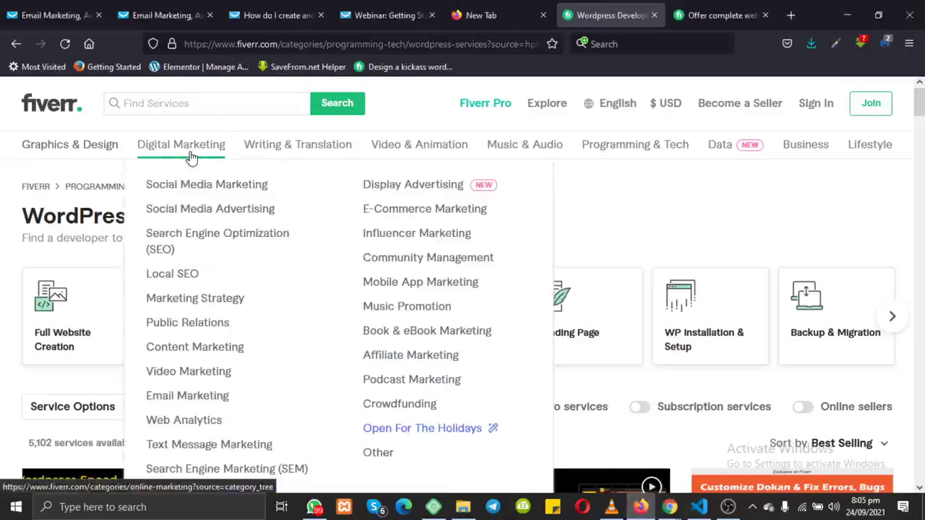
Step: Open Digital Marketing > Email Marketing and scroll through its 708 Best Selling gigs
{"action": "left_click", "coordinate": [208, 401]}
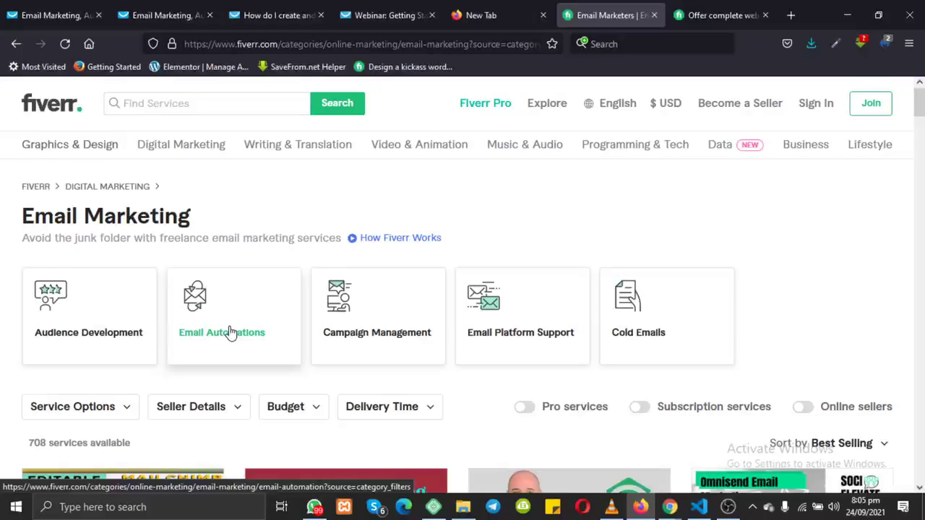
{"action": "scroll", "coordinate": [229, 331], "scroll_direction": "down", "scroll_amount": 5}
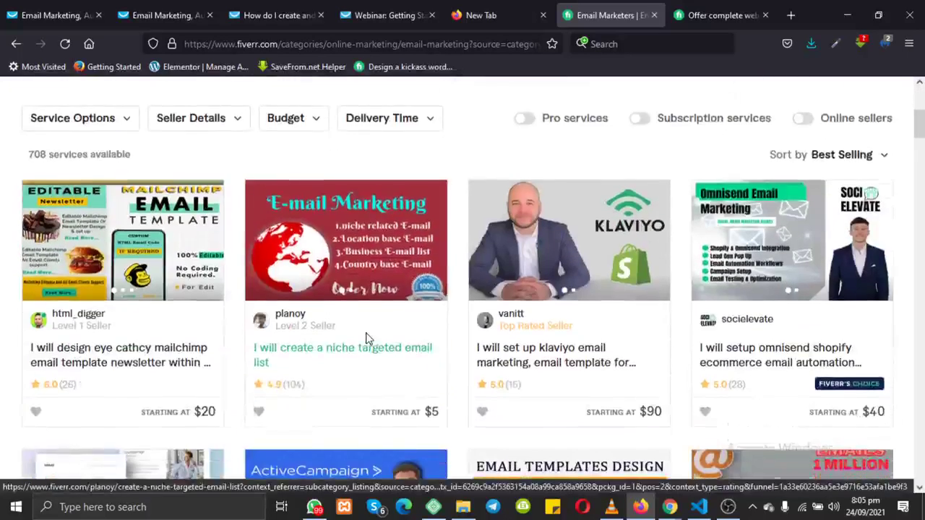
{"action": "scroll", "coordinate": [367, 338], "scroll_direction": "down", "scroll_amount": 1}
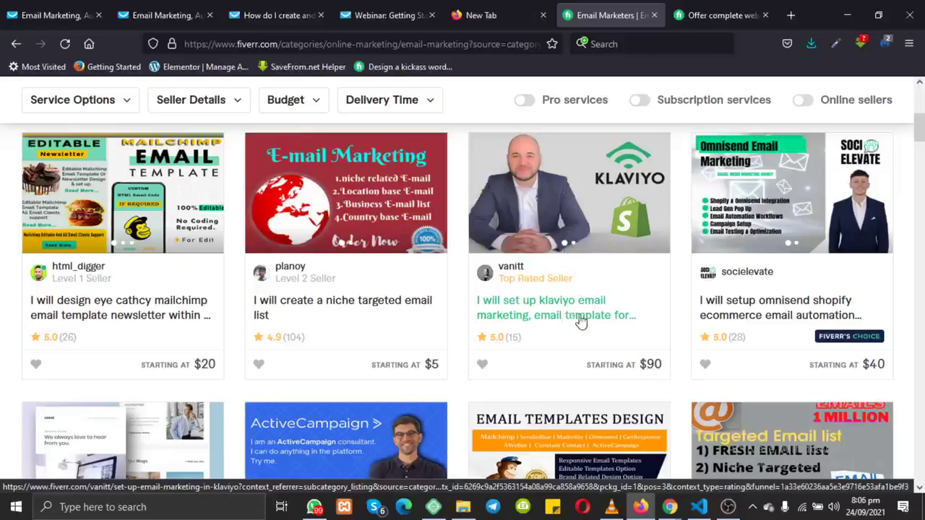
{"action": "scroll", "coordinate": [578, 327], "scroll_direction": "down", "scroll_amount": 2}
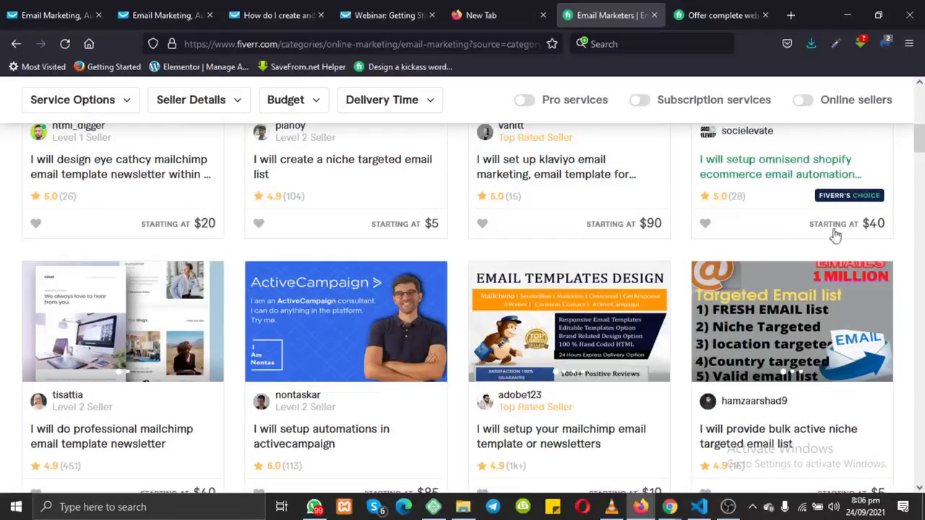
{"action": "scroll", "coordinate": [803, 239], "scroll_direction": "down", "scroll_amount": 2}
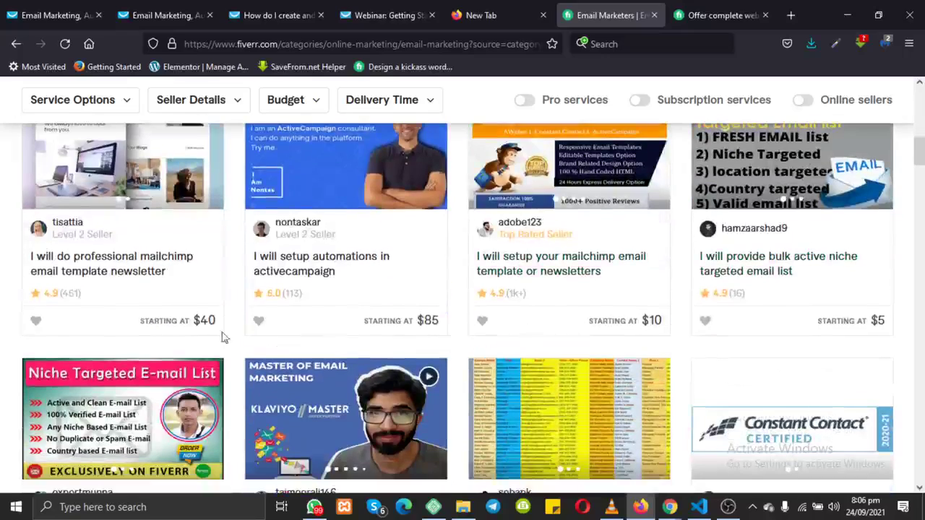
{"action": "scroll", "coordinate": [359, 385], "scroll_direction": "down", "scroll_amount": 8}
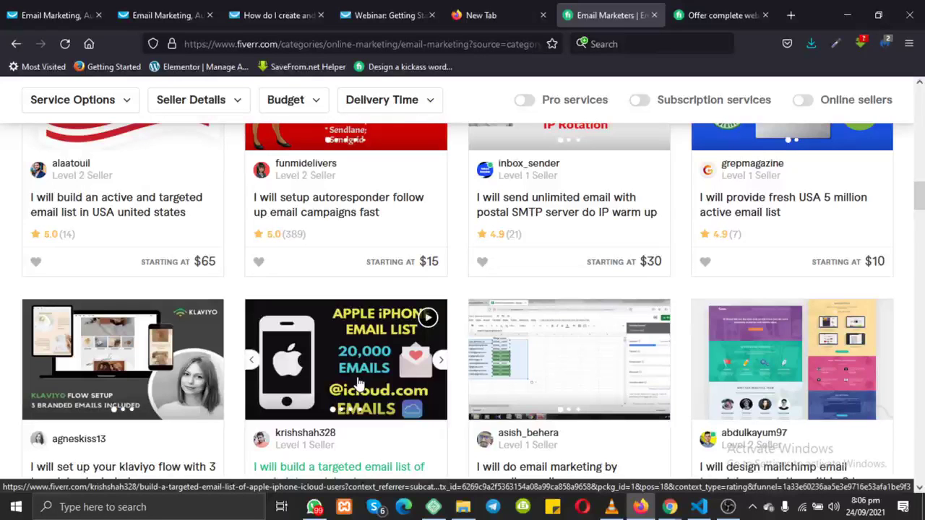
{"action": "scroll", "coordinate": [358, 383], "scroll_direction": "up", "scroll_amount": 8}
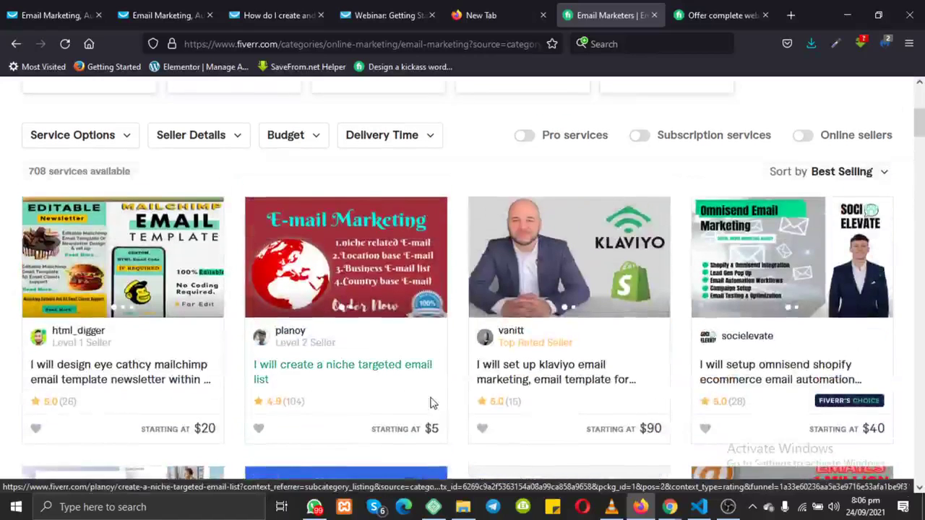
Step: Admit the newly waiting participant in the Meet call, then return to Fiverr
{"action": "mouse_move", "coordinate": [670, 506]}
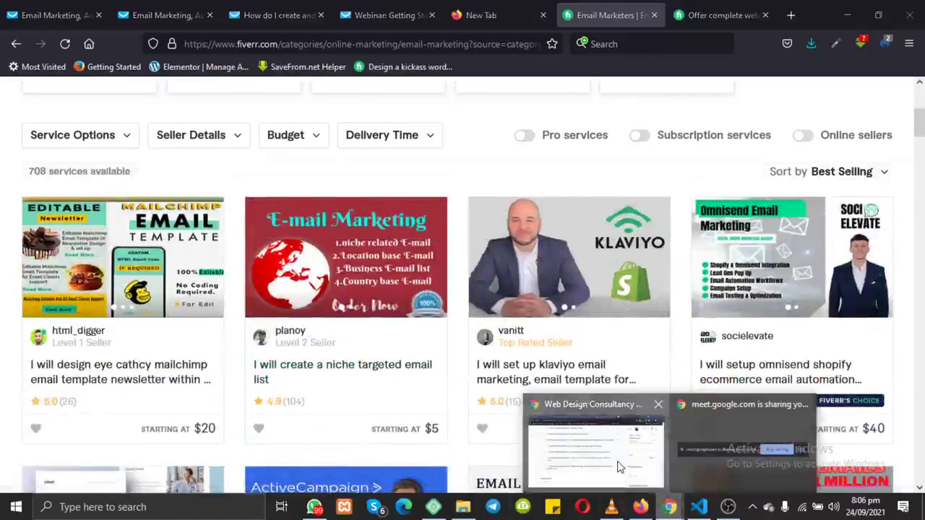
{"action": "left_click", "coordinate": [592, 448]}
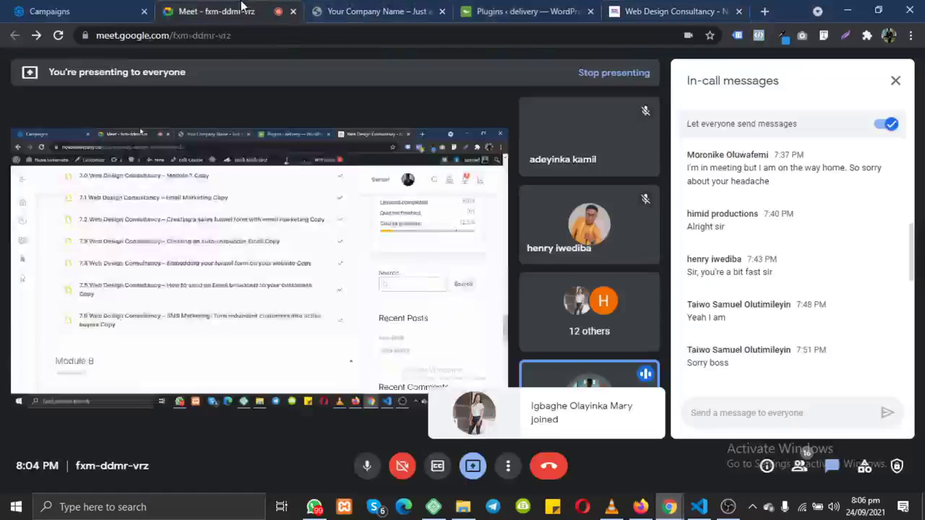
{"action": "left_click", "coordinate": [220, 11]}
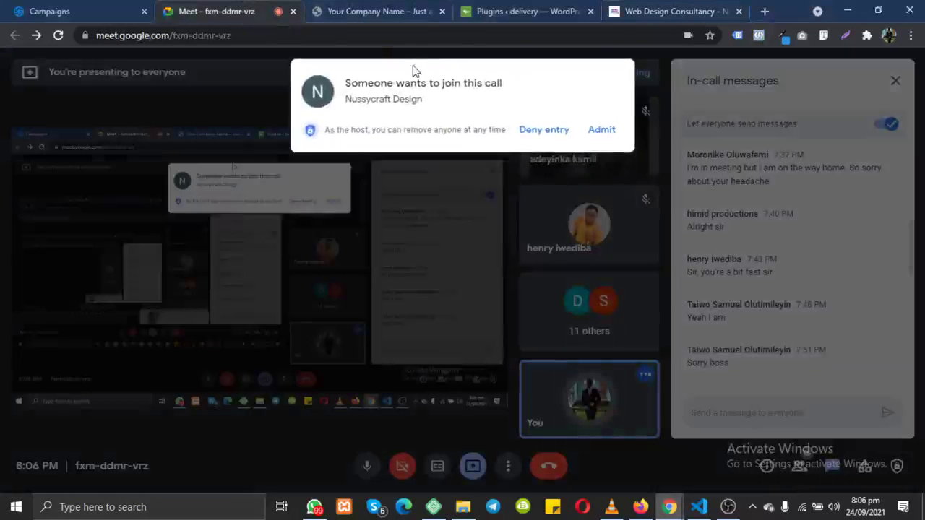
{"action": "left_click", "coordinate": [601, 130]}
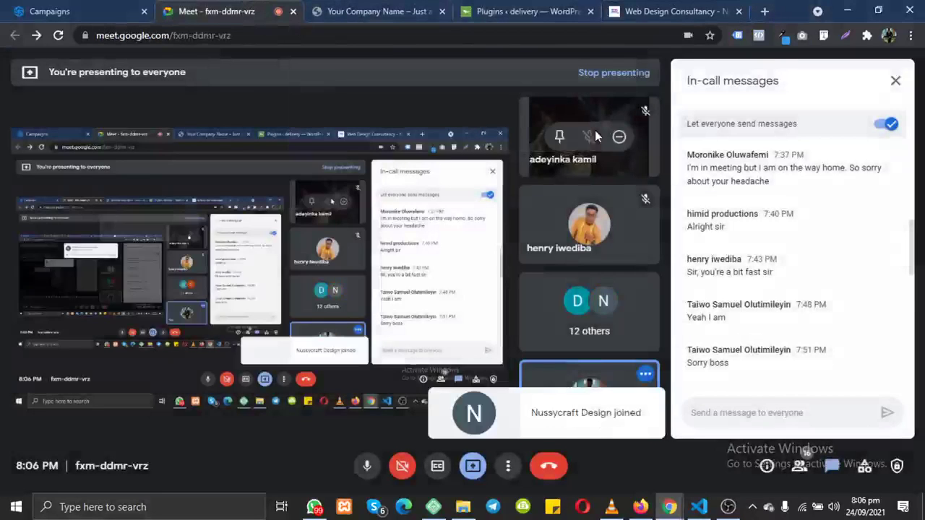
{"action": "key", "text": "alt+Tab"}
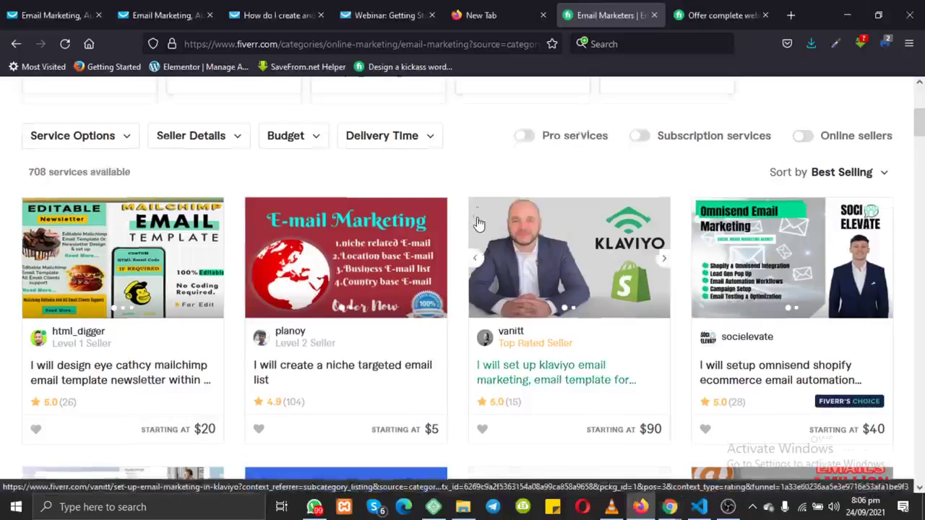
Step: Switch from Email Marketing to the Programming & Tech > Chatbots category
{"action": "scroll", "coordinate": [477, 223], "scroll_direction": "up", "scroll_amount": 4}
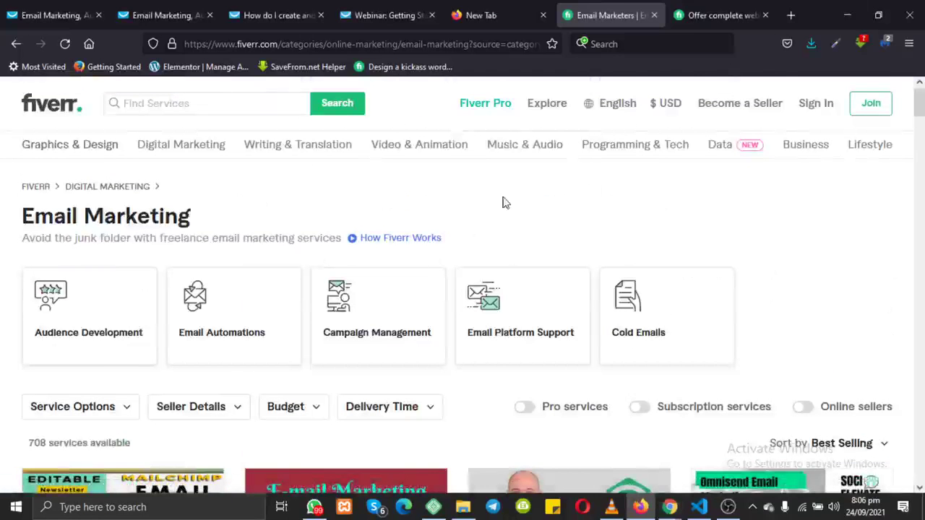
{"action": "mouse_move", "coordinate": [618, 152]}
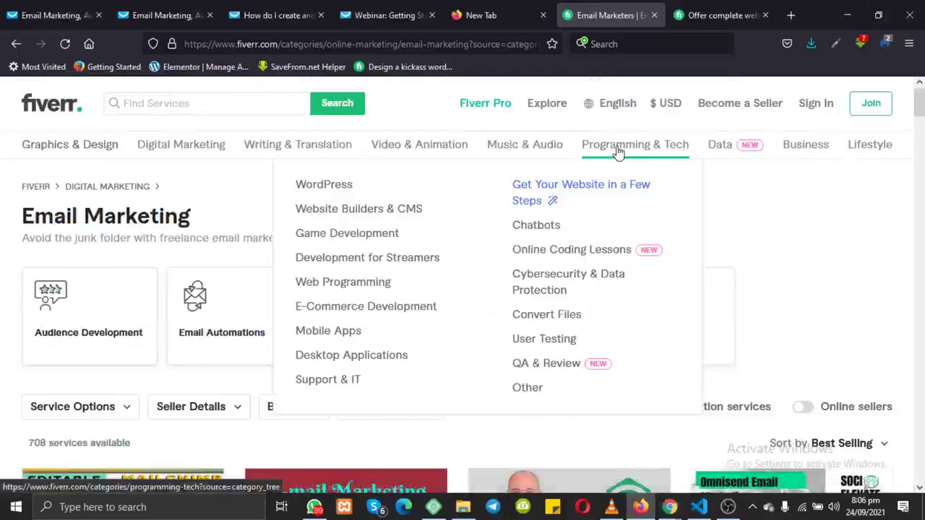
{"action": "left_click", "coordinate": [549, 226]}
{"action": "mouse_move", "coordinate": [670, 507]}
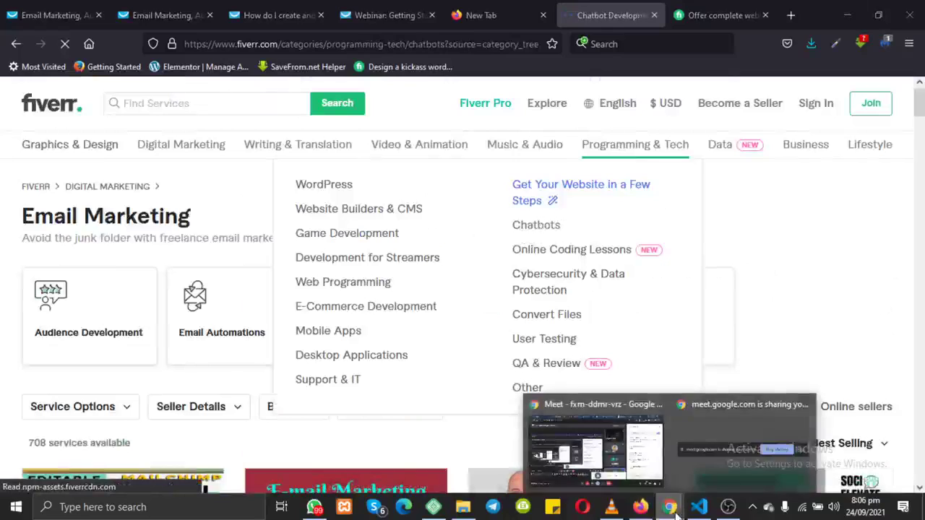
{"action": "left_click", "coordinate": [607, 470]}
Step: Scroll the curriculum from Module 8 up to Module 5, then show Fiverr's Chatbots listings (3,191 services)
{"action": "left_click", "coordinate": [672, 11]}
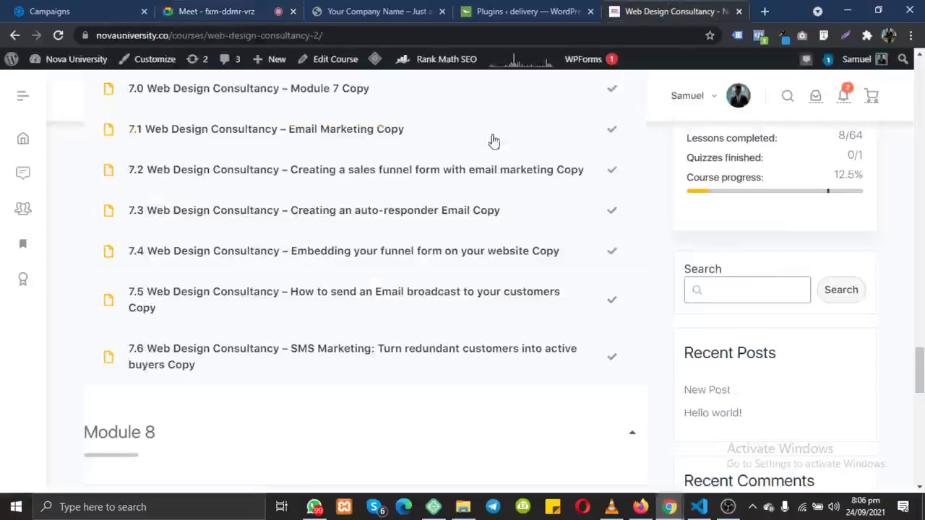
{"action": "scroll", "coordinate": [432, 188], "scroll_direction": "up", "scroll_amount": 15}
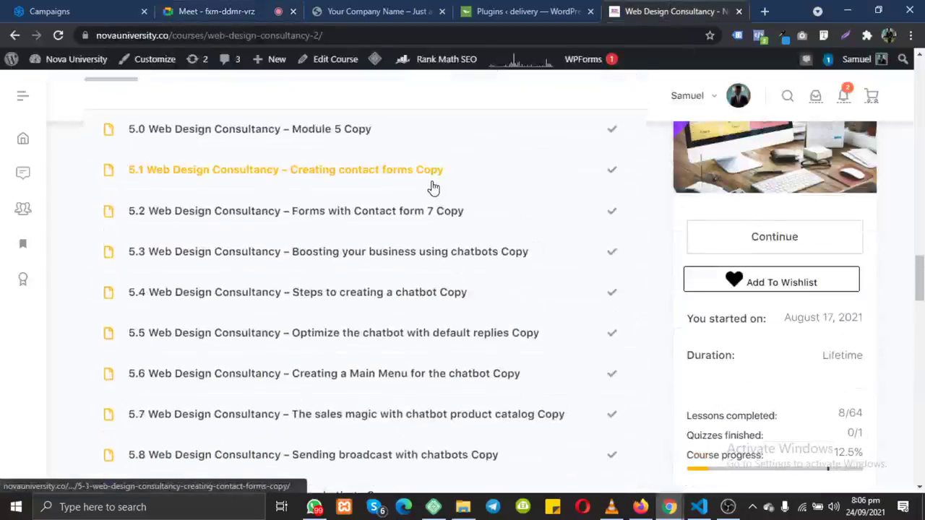
{"action": "scroll", "coordinate": [432, 187], "scroll_direction": "up", "scroll_amount": 7}
{"action": "scroll", "coordinate": [432, 187], "scroll_direction": "down", "scroll_amount": 4}
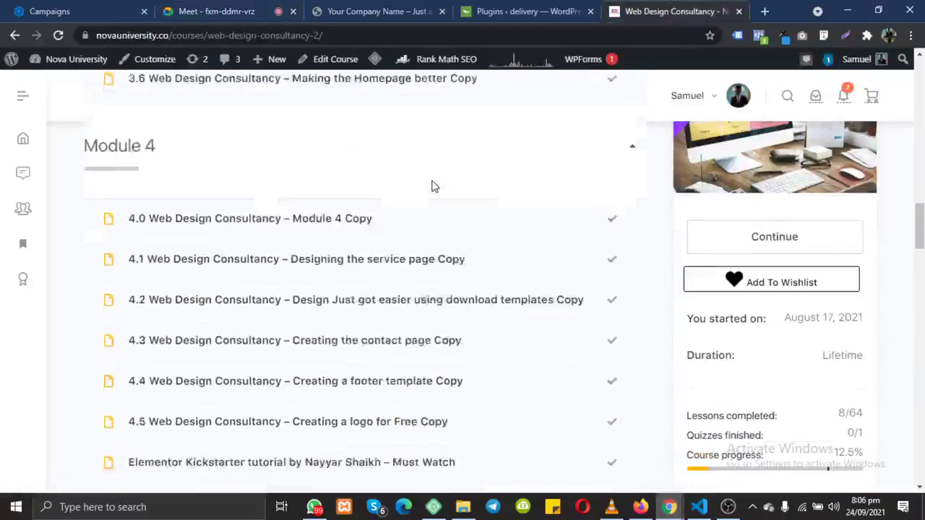
{"action": "scroll", "coordinate": [432, 186], "scroll_direction": "down", "scroll_amount": 16}
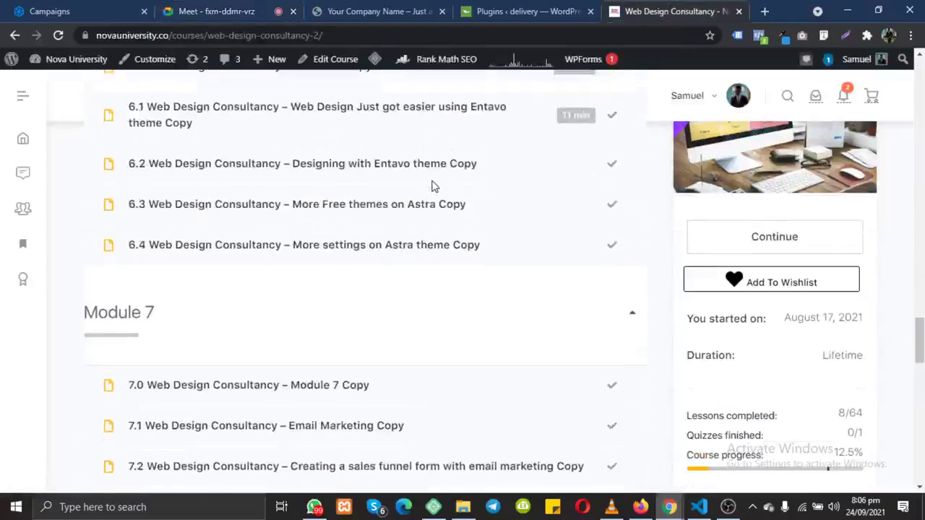
{"action": "scroll", "coordinate": [432, 187], "scroll_direction": "down", "scroll_amount": 8}
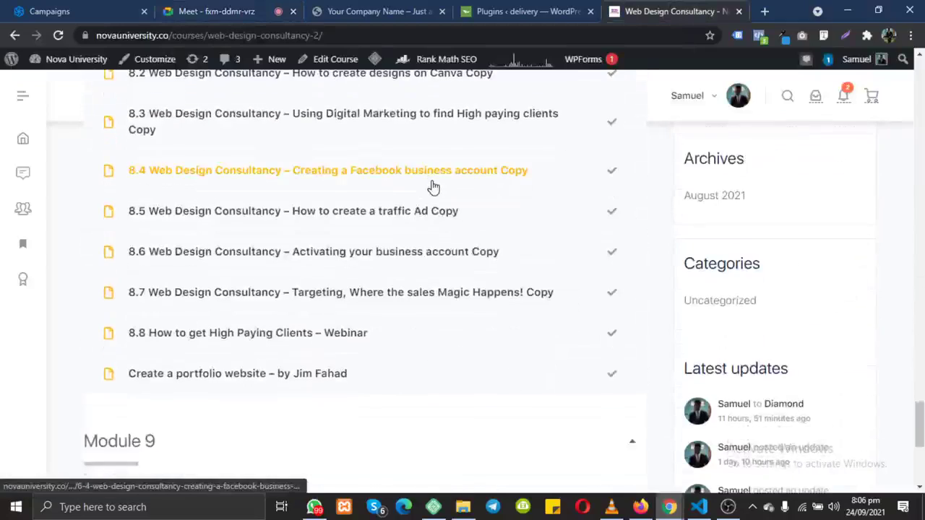
{"action": "scroll", "coordinate": [432, 186], "scroll_direction": "up", "scroll_amount": 7}
{"action": "scroll", "coordinate": [432, 186], "scroll_direction": "up", "scroll_amount": 7}
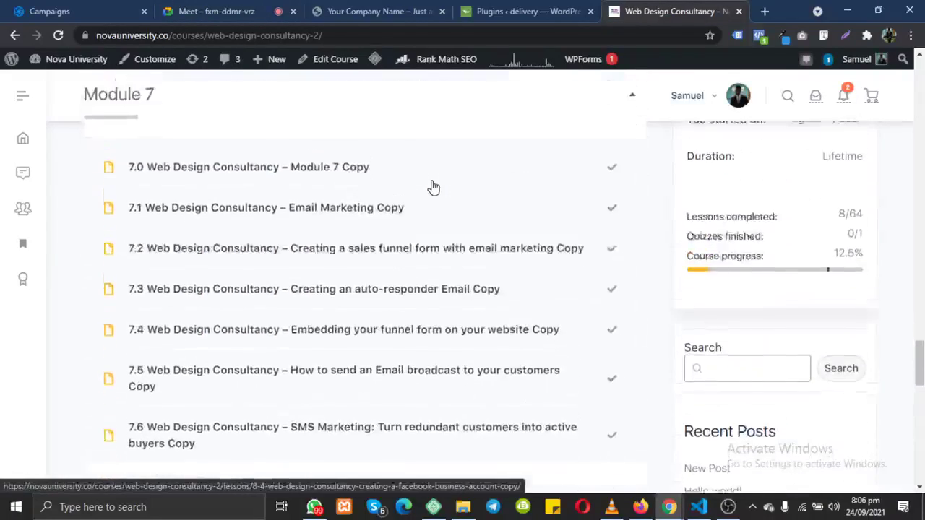
{"action": "scroll", "coordinate": [432, 187], "scroll_direction": "up", "scroll_amount": 6}
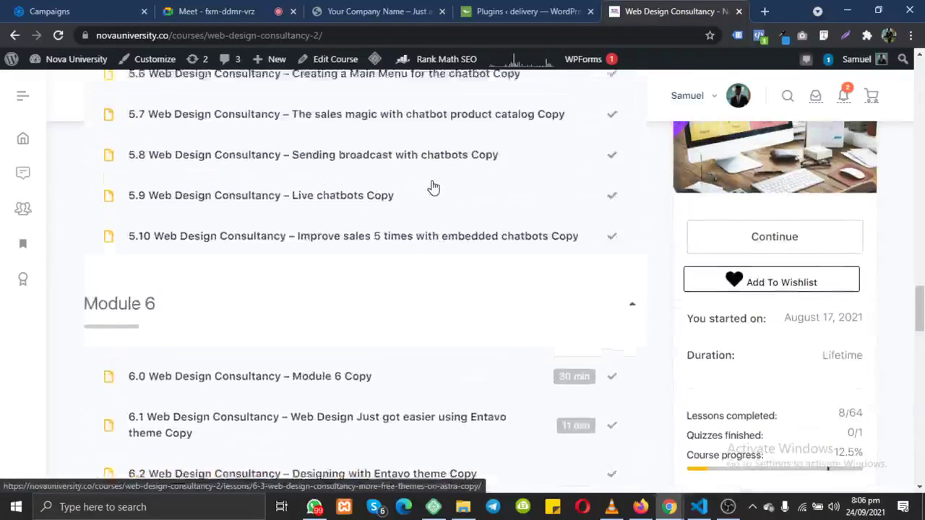
{"action": "scroll", "coordinate": [432, 187], "scroll_direction": "up", "scroll_amount": 2}
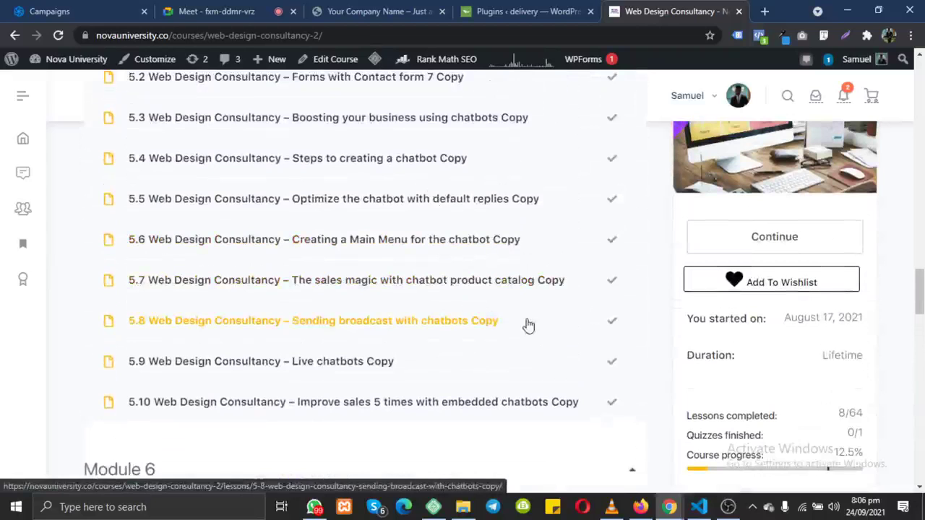
{"action": "left_click_drag", "start_coordinate": [527, 325], "coordinate": [411, 325]}
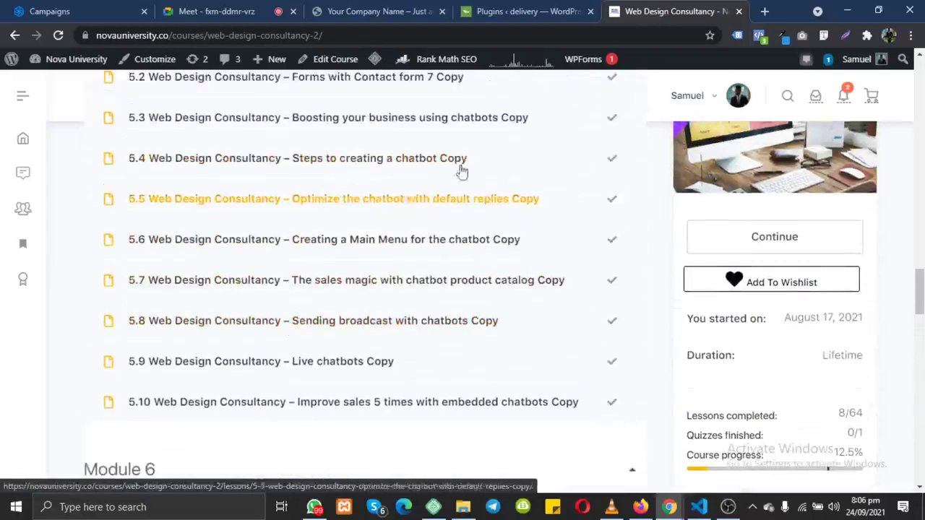
{"action": "left_click", "coordinate": [640, 506]}
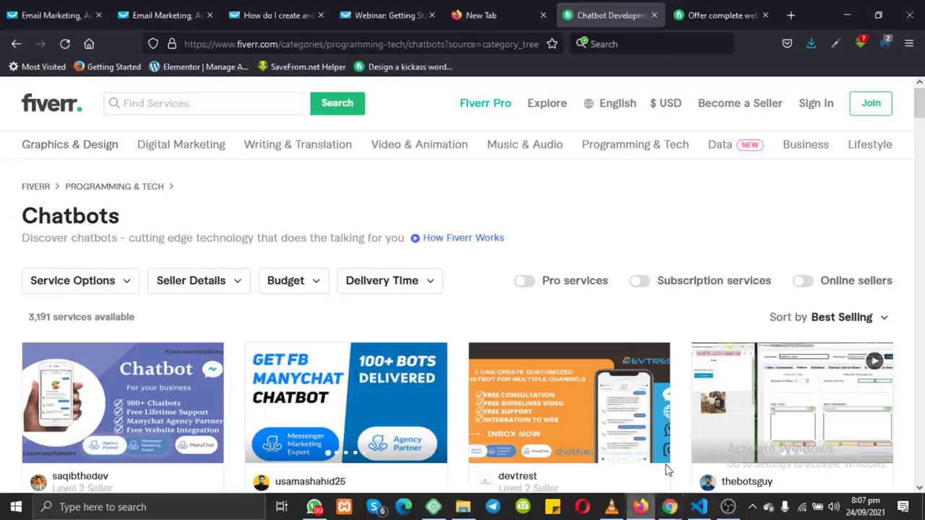
Step: Scroll the Chatbots gig grid and highlight the Alexa gig's $100 starting price
{"action": "scroll", "coordinate": [584, 380], "scroll_direction": "down", "scroll_amount": 5}
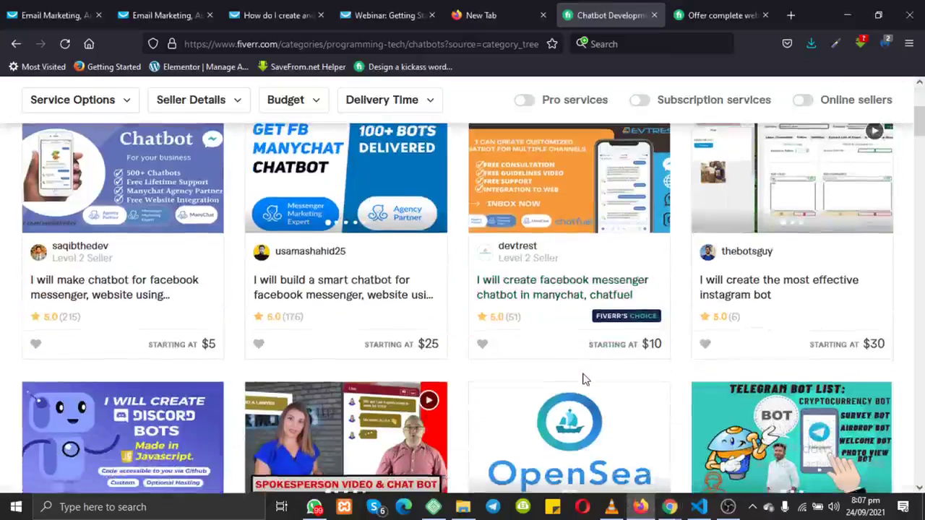
{"action": "scroll", "coordinate": [312, 355], "scroll_direction": "down", "scroll_amount": 2}
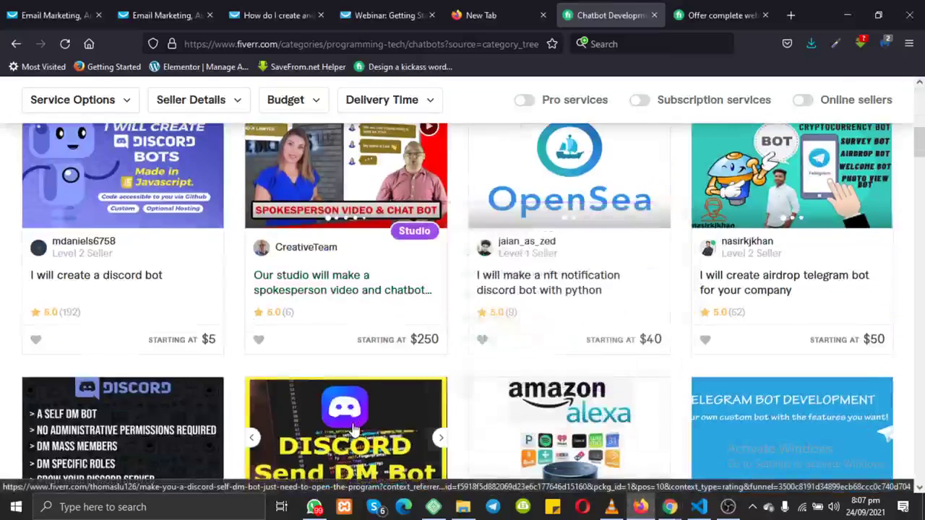
{"action": "mouse_move", "coordinate": [332, 294]}
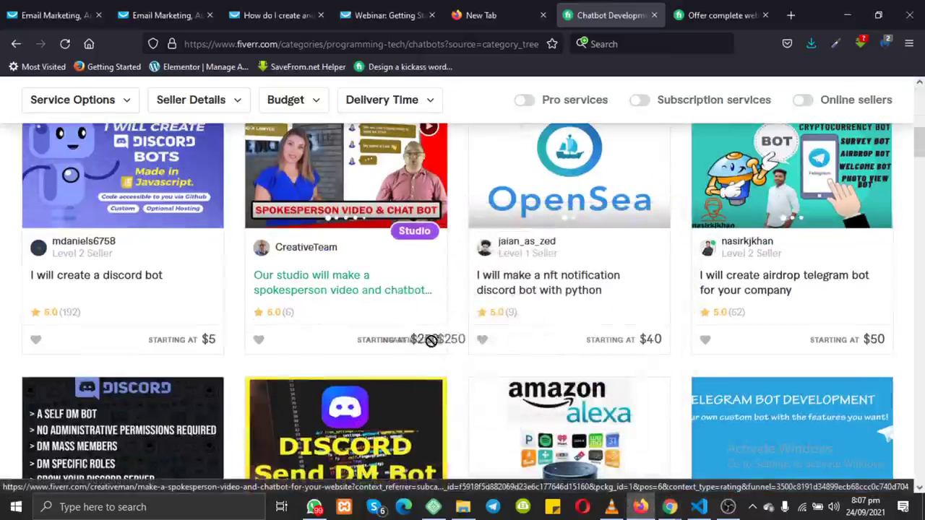
{"action": "scroll", "coordinate": [375, 375], "scroll_direction": "down", "scroll_amount": 3}
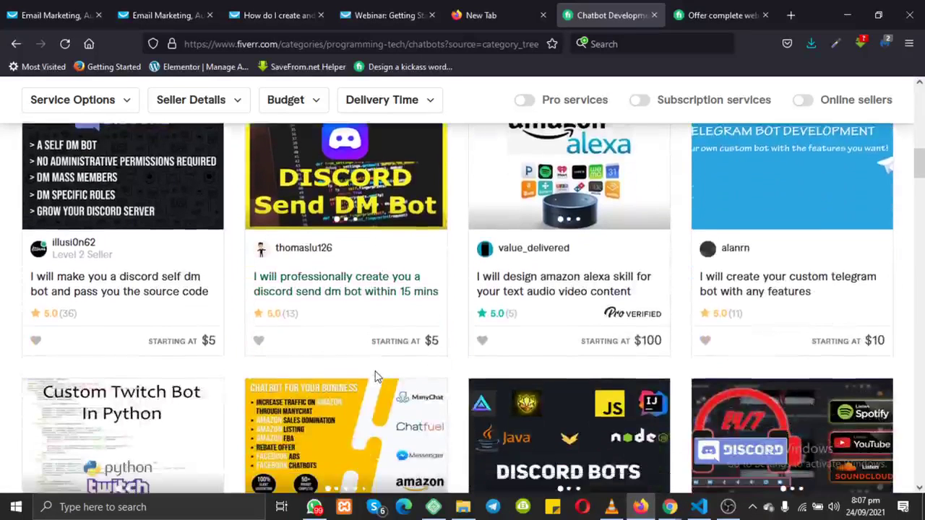
{"action": "scroll", "coordinate": [443, 375], "scroll_direction": "down", "scroll_amount": 2}
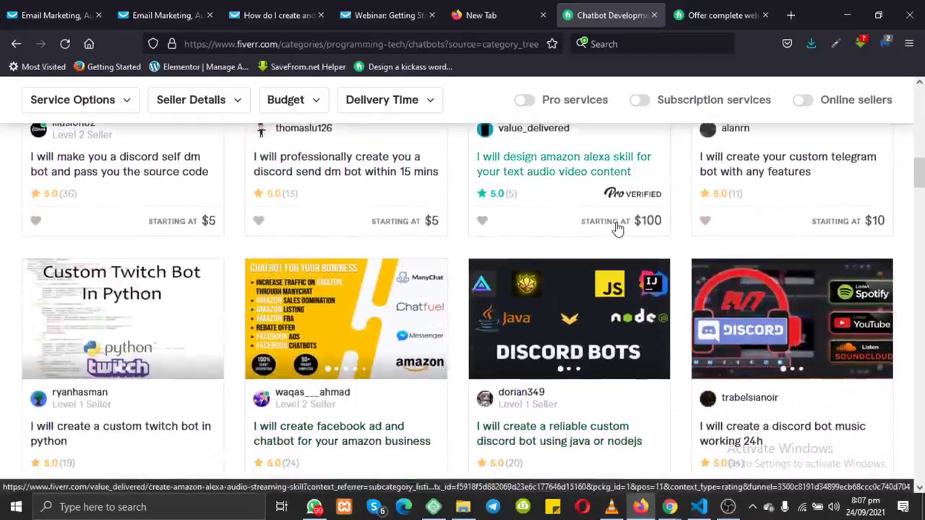
{"action": "left_click_drag", "start_coordinate": [671, 223], "coordinate": [567, 242]}
Step: Highlight the node js gig's $30 price, then return to the Web Design Consultancy course
{"action": "scroll", "coordinate": [564, 243], "scroll_direction": "down", "scroll_amount": 8}
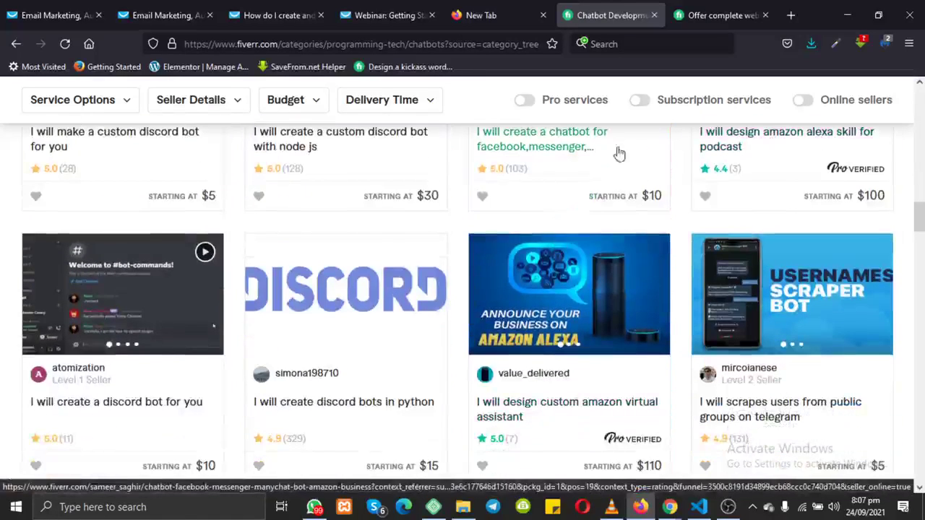
{"action": "left_click_drag", "start_coordinate": [446, 200], "coordinate": [407, 205]}
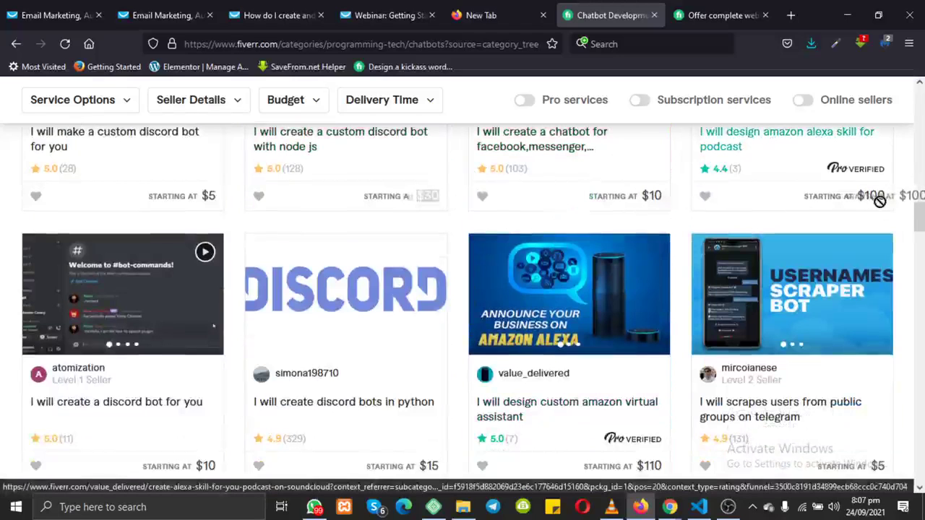
{"action": "scroll", "coordinate": [705, 312], "scroll_direction": "down", "scroll_amount": 1}
{"action": "scroll", "coordinate": [704, 312], "scroll_direction": "down", "scroll_amount": 2}
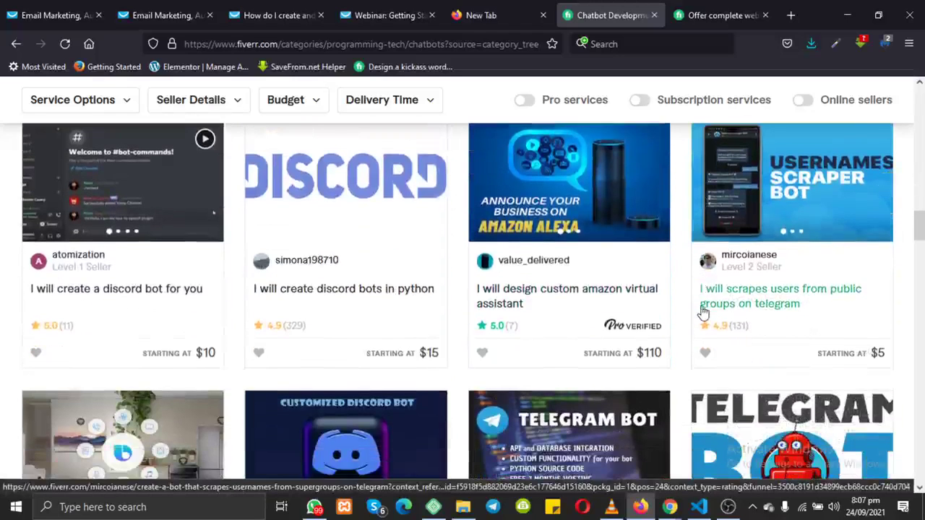
{"action": "scroll", "coordinate": [705, 312], "scroll_direction": "up", "scroll_amount": 3}
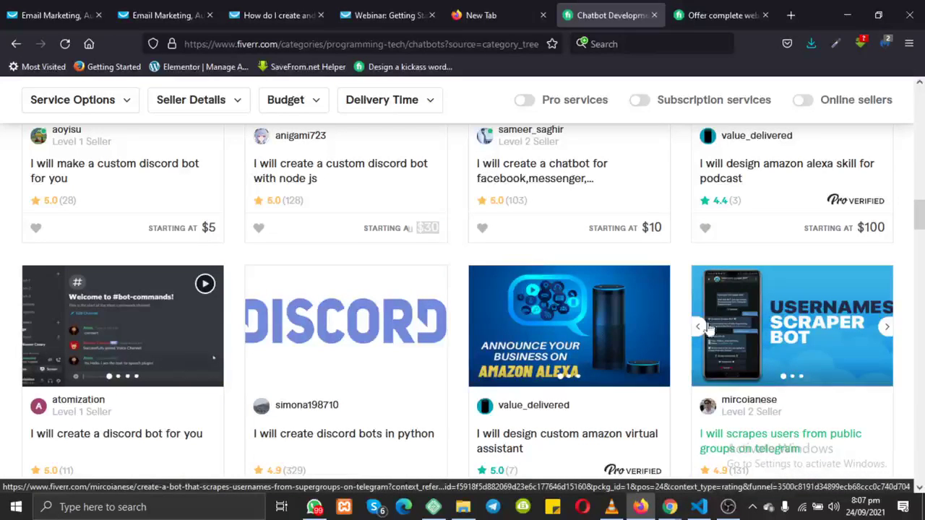
{"action": "mouse_move", "coordinate": [669, 506]}
{"action": "left_click", "coordinate": [610, 456]}
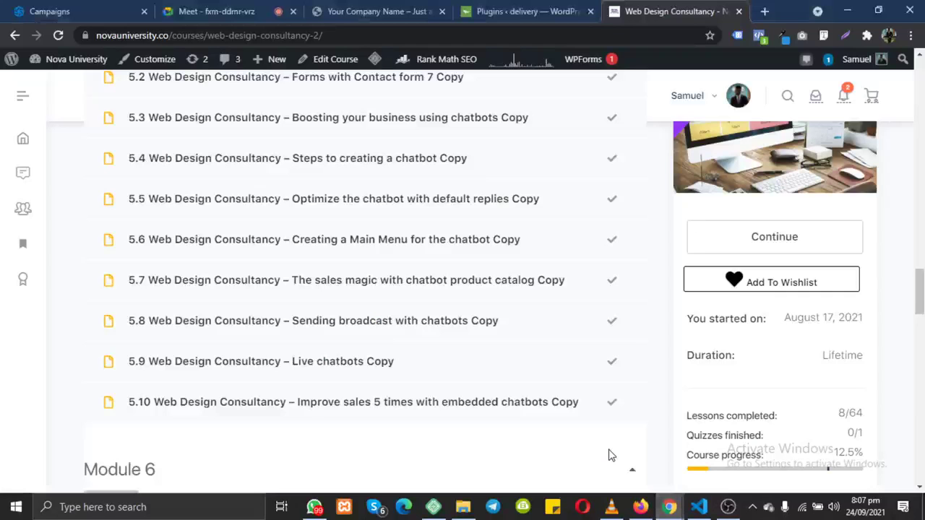
Step: Switch from the course page to the Google Meet call
{"action": "left_click", "coordinate": [228, 11]}
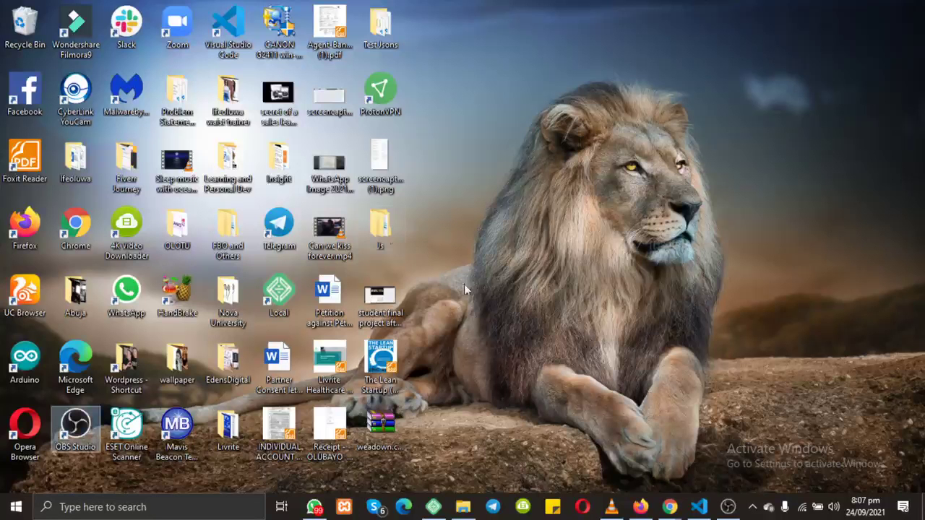
Step: Open 'Edens Digital web proposal.pdf' from the EdensDigital > Logo folder in Foxit Reader
{"action": "left_click", "coordinate": [228, 367]}
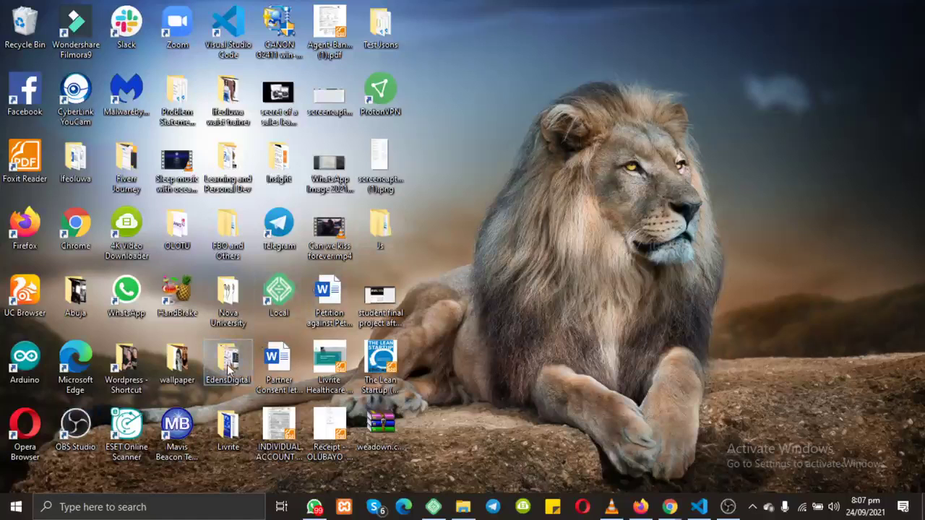
{"action": "double_click", "coordinate": [228, 368]}
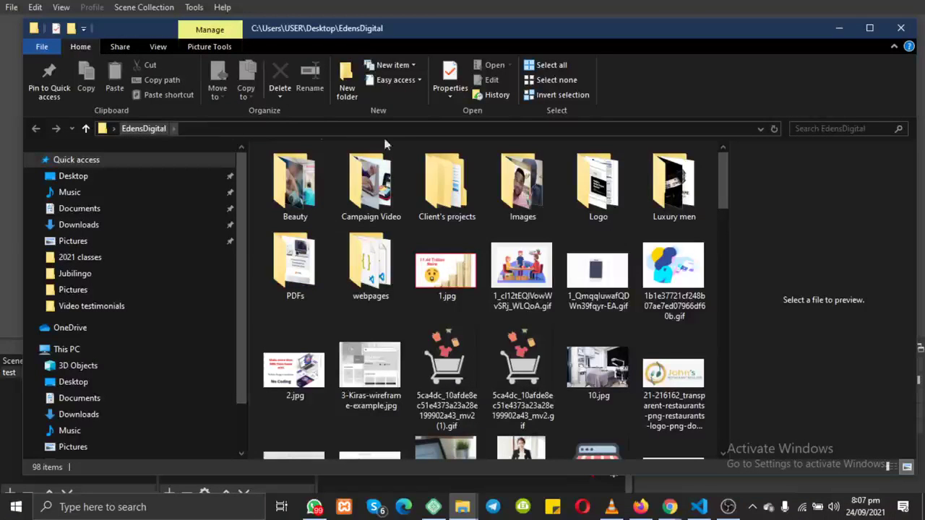
{"action": "double_click", "coordinate": [589, 193]}
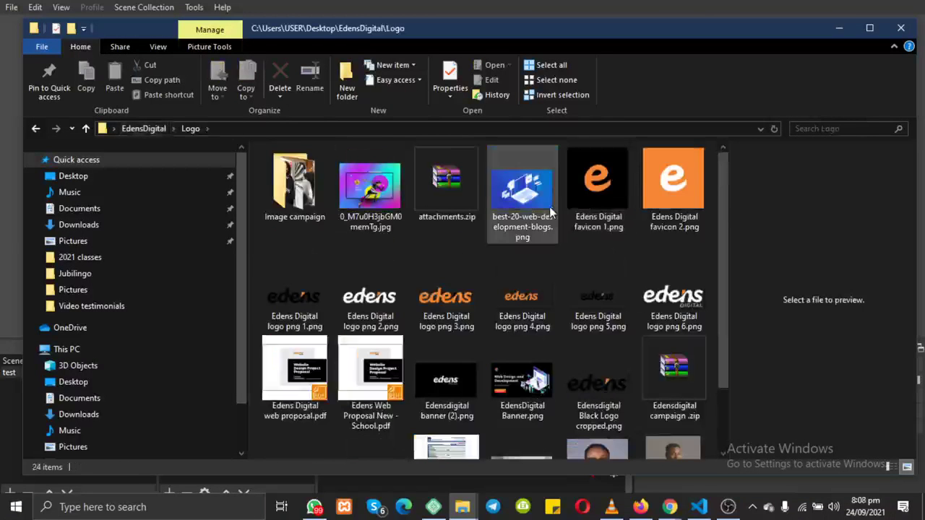
{"action": "left_click", "coordinate": [319, 370]}
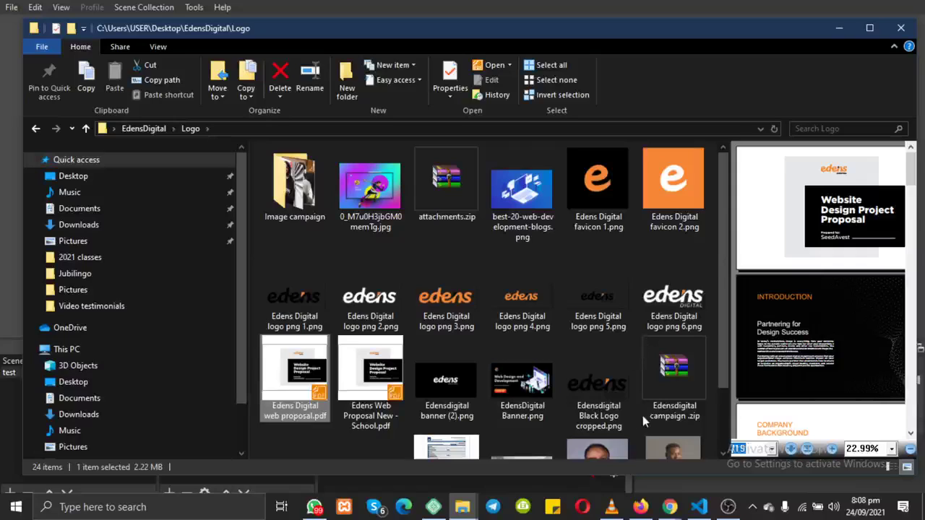
{"action": "double_click", "coordinate": [298, 383]}
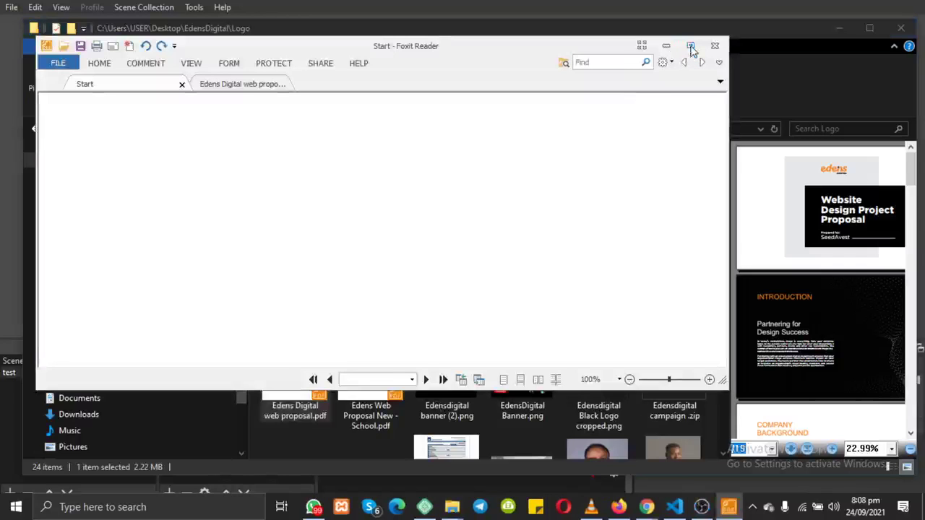
Step: Maximize the Foxit Reader window and jump to the proposal's first page
{"action": "left_click", "coordinate": [258, 86]}
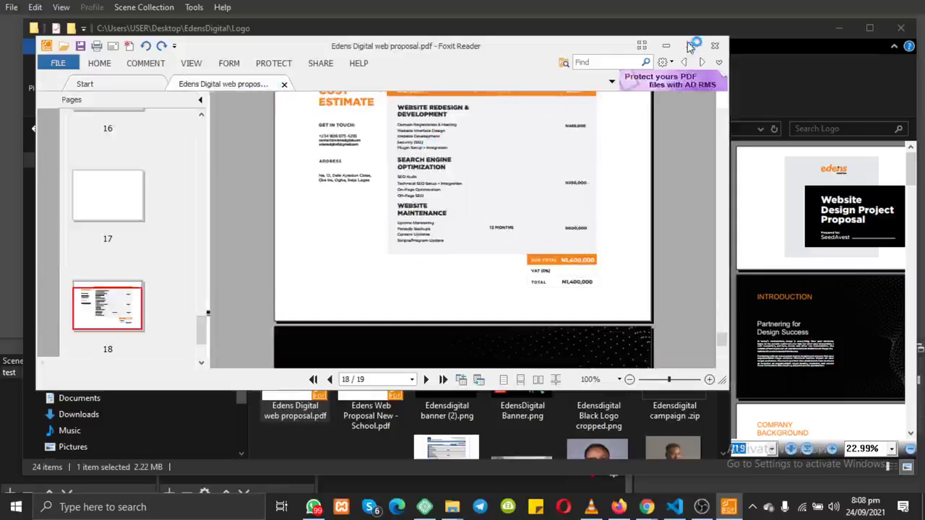
{"action": "scroll", "coordinate": [556, 154], "scroll_direction": "up", "scroll_amount": 10}
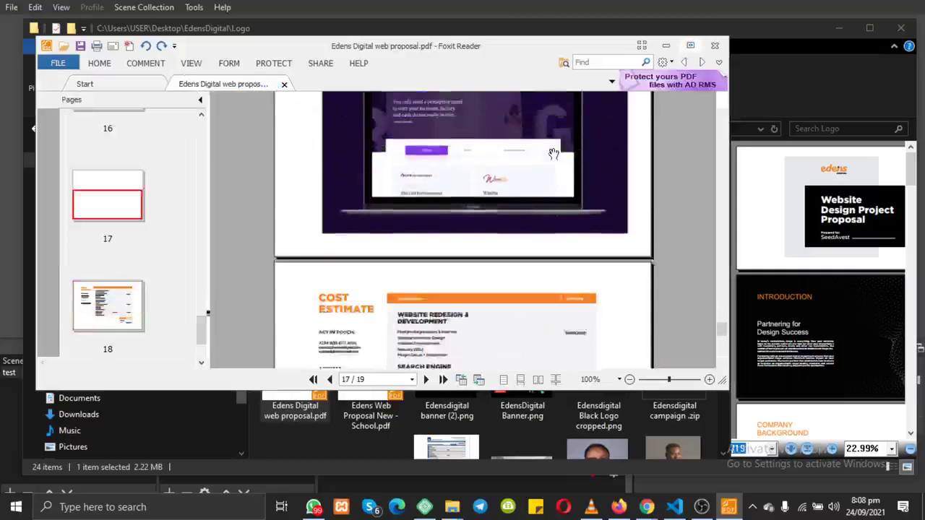
{"action": "left_click", "coordinate": [690, 45]}
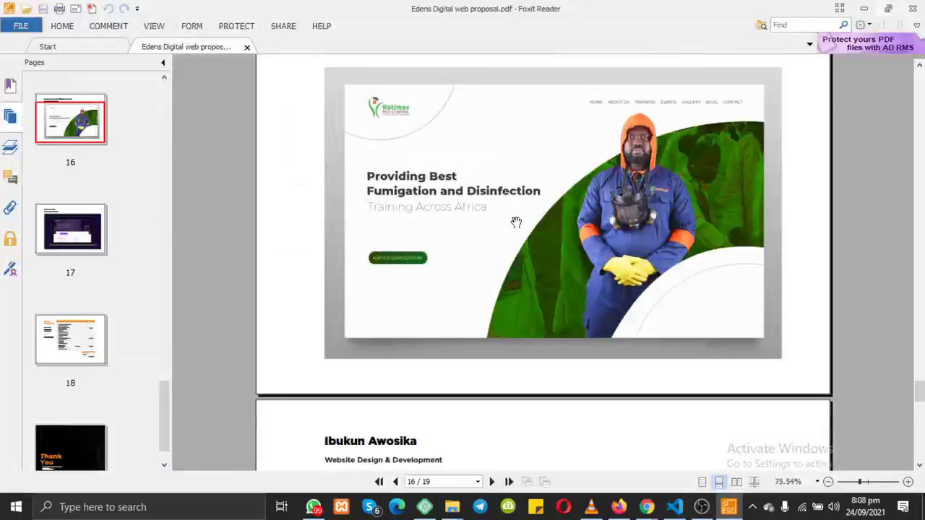
{"action": "scroll", "coordinate": [514, 221], "scroll_direction": "up", "scroll_amount": 20}
{"action": "key", "text": "Home"}
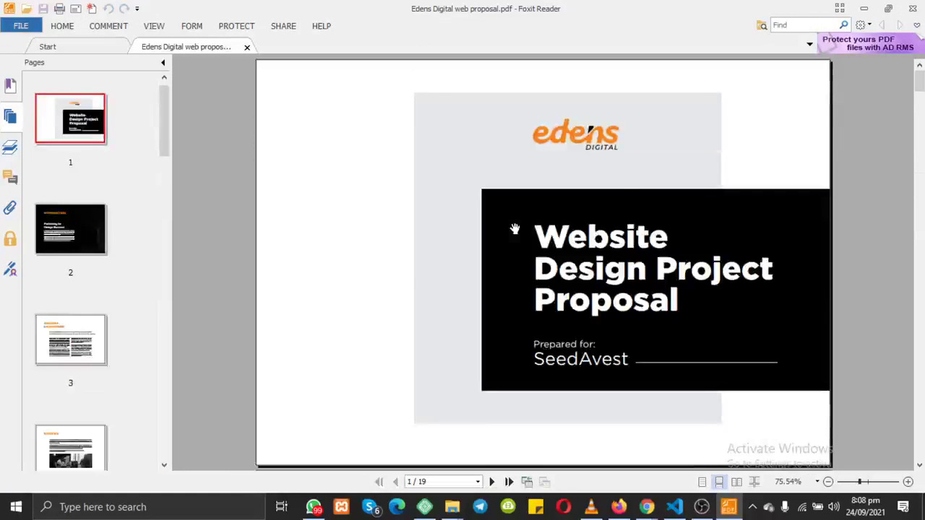
Step: Page through the proposal to page 17 of 19, past the Toyota Nigeria and Rotimax entries
{"action": "scroll", "coordinate": [514, 229], "scroll_direction": "down", "scroll_amount": 1}
{"action": "scroll", "coordinate": [586, 149], "scroll_direction": "up", "scroll_amount": 1}
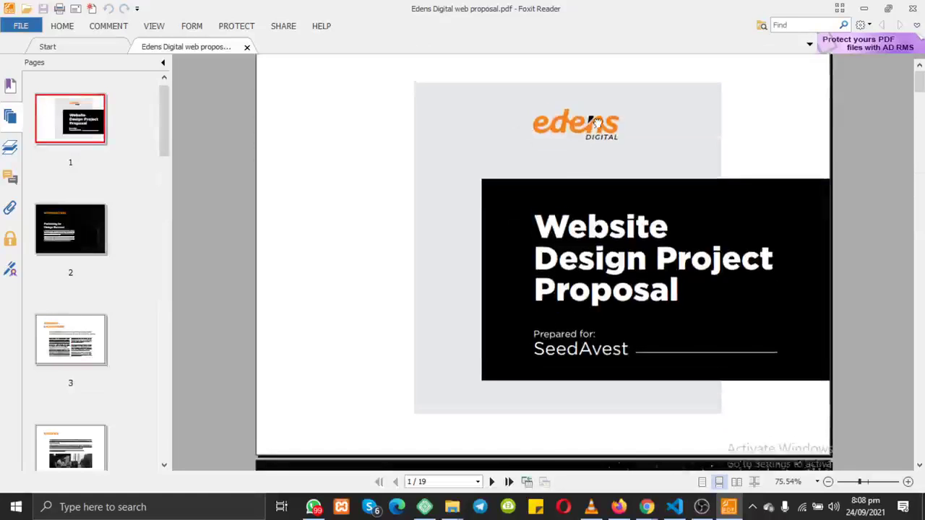
{"action": "scroll", "coordinate": [519, 348], "scroll_direction": "up", "scroll_amount": 1}
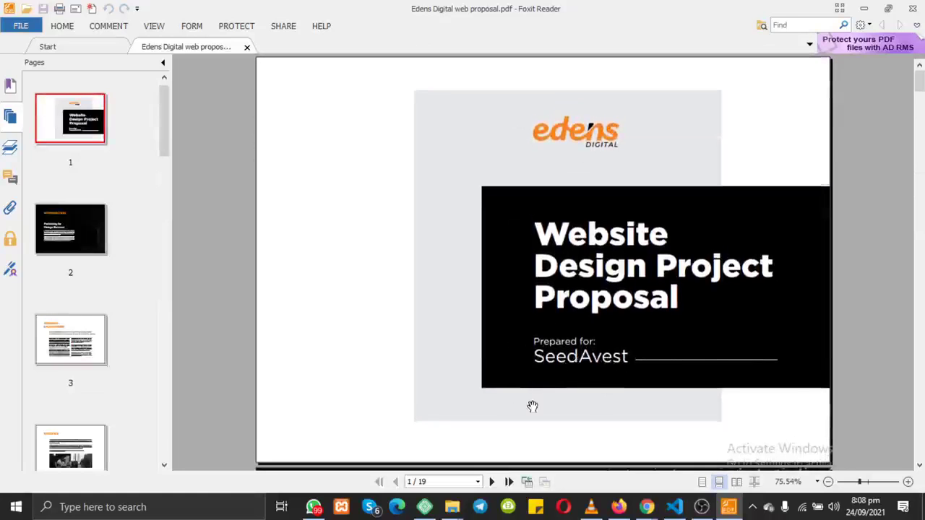
{"action": "scroll", "coordinate": [532, 406], "scroll_direction": "down", "scroll_amount": 2}
{"action": "scroll", "coordinate": [532, 407], "scroll_direction": "down", "scroll_amount": 3}
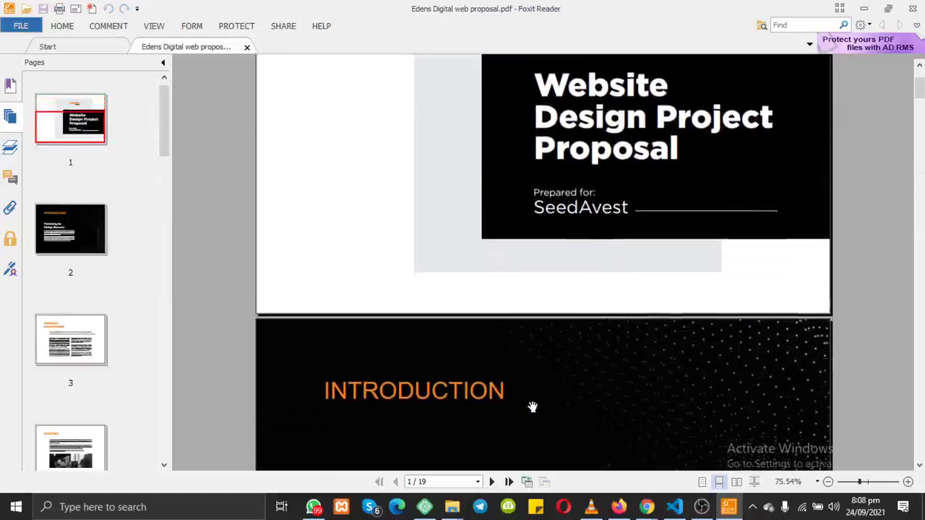
{"action": "scroll", "coordinate": [532, 407], "scroll_direction": "down", "scroll_amount": 13}
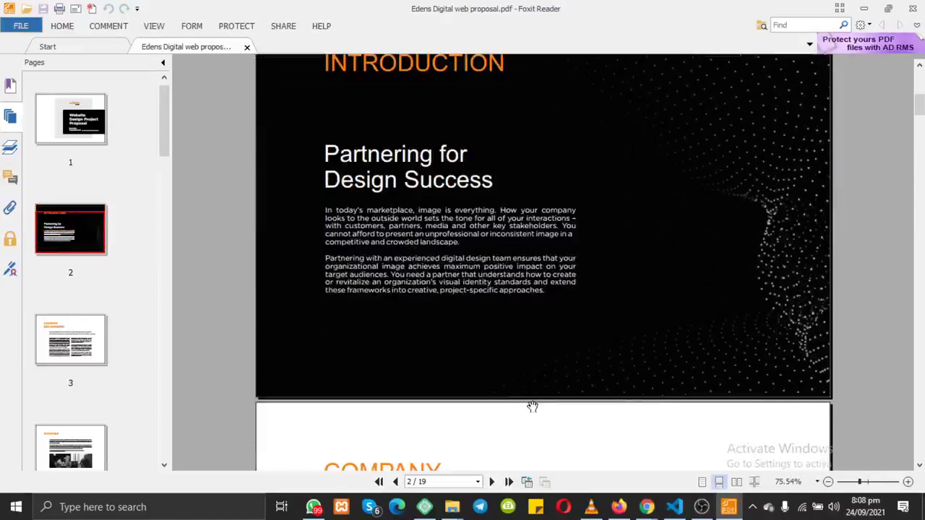
{"action": "scroll", "coordinate": [531, 406], "scroll_direction": "down", "scroll_amount": 20}
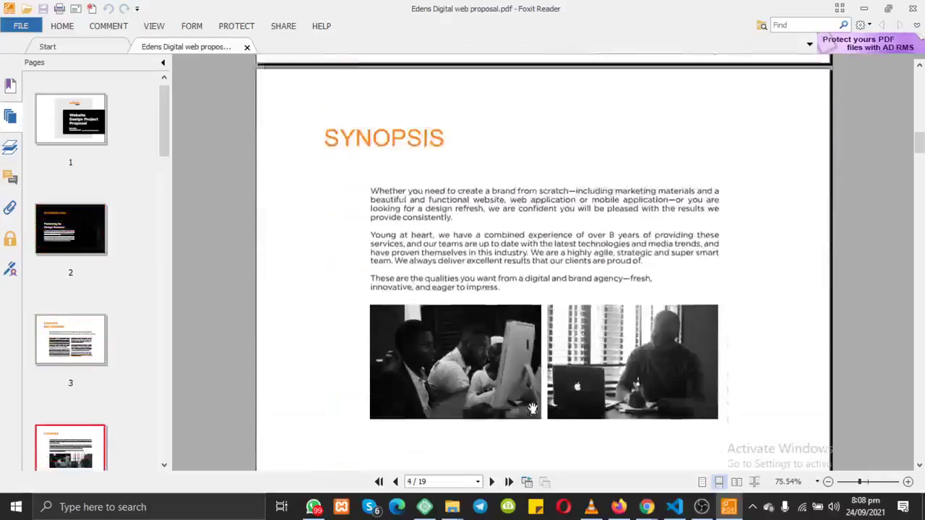
{"action": "scroll", "coordinate": [532, 408], "scroll_direction": "down", "scroll_amount": 20}
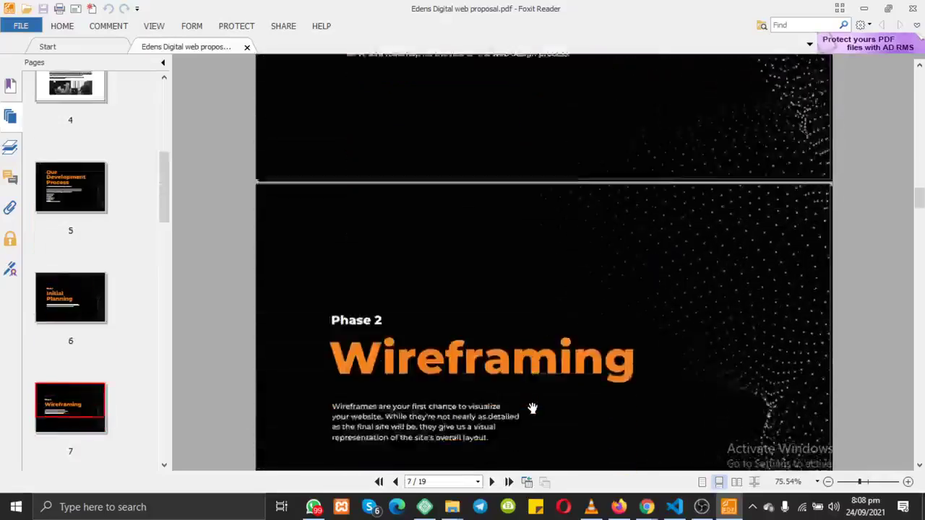
{"action": "scroll", "coordinate": [531, 408], "scroll_direction": "up", "scroll_amount": 14}
{"action": "scroll", "coordinate": [531, 408], "scroll_direction": "down", "scroll_amount": 18}
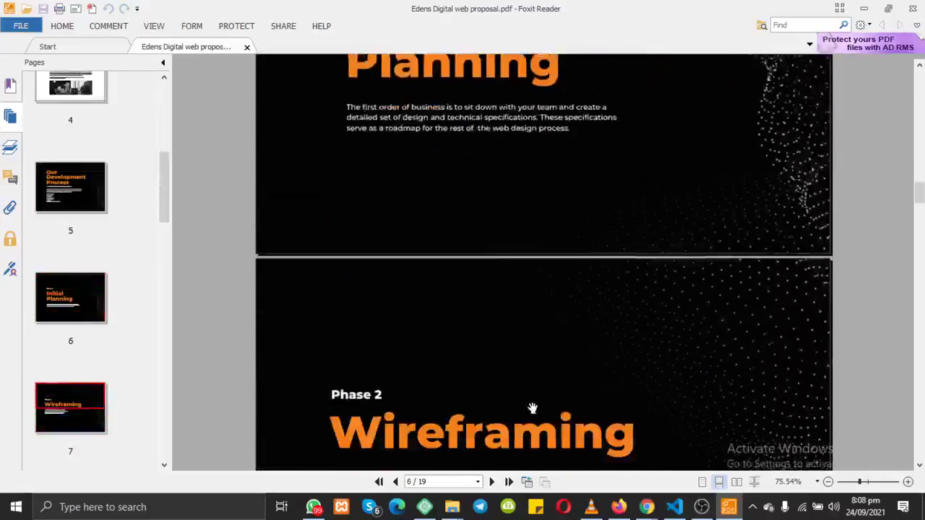
{"action": "scroll", "coordinate": [532, 409], "scroll_direction": "down", "scroll_amount": 20}
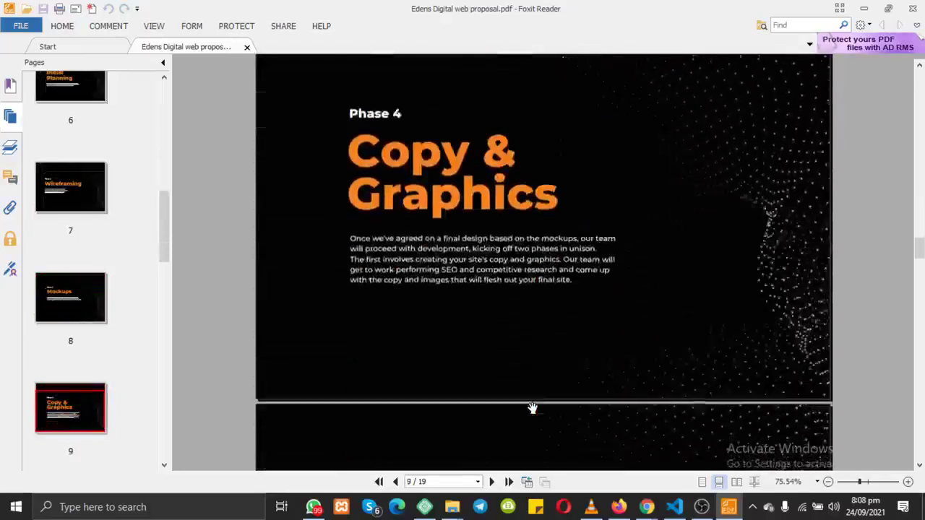
{"action": "scroll", "coordinate": [532, 409], "scroll_direction": "down", "scroll_amount": 20}
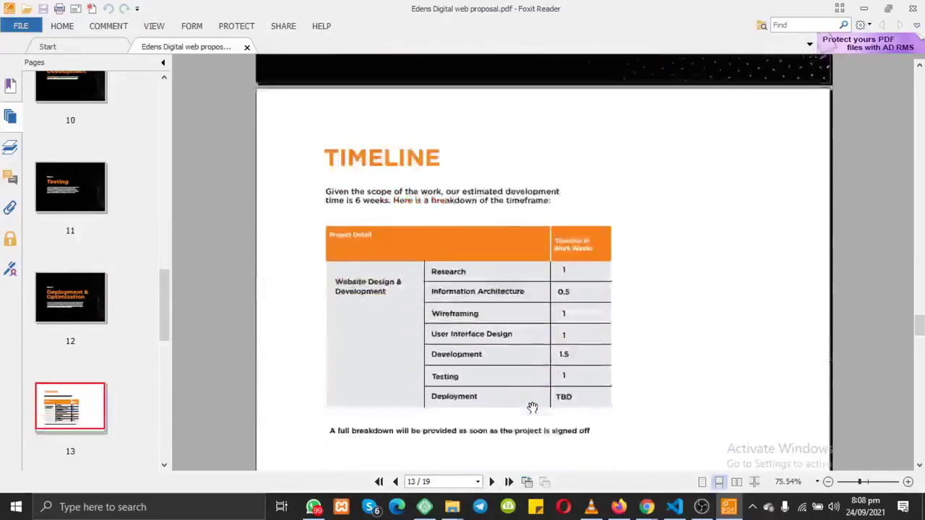
{"action": "scroll", "coordinate": [532, 408], "scroll_direction": "down", "scroll_amount": 10}
{"action": "scroll", "coordinate": [532, 408], "scroll_direction": "up", "scroll_amount": 2}
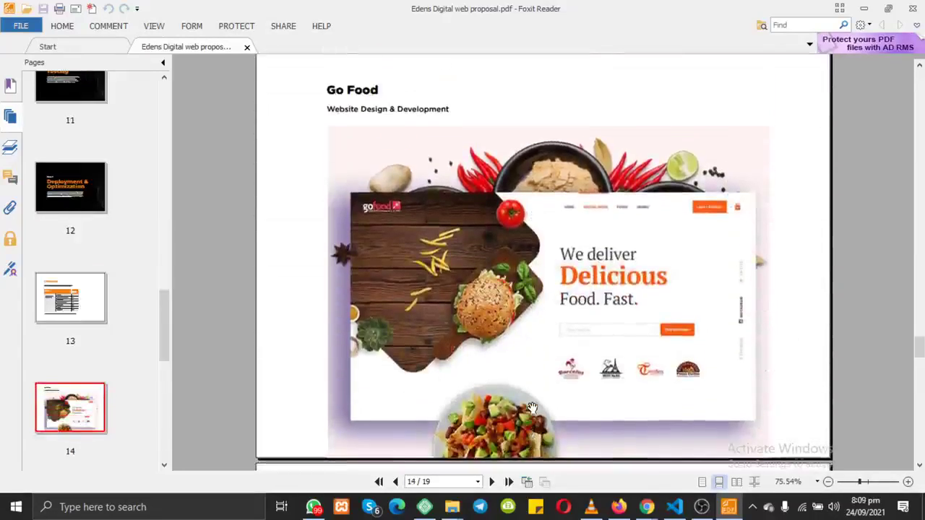
{"action": "scroll", "coordinate": [508, 274], "scroll_direction": "down", "scroll_amount": 10}
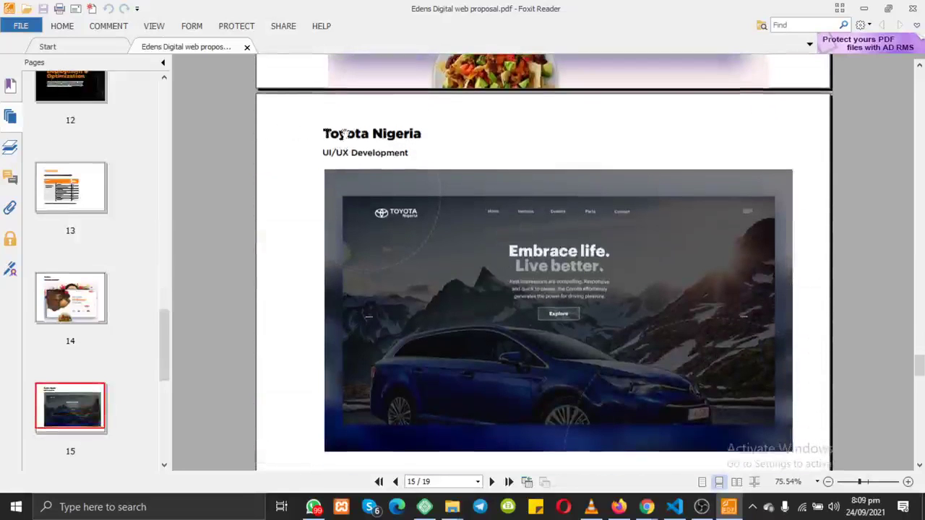
{"action": "left_click_drag", "start_coordinate": [306, 132], "coordinate": [347, 173]}
{"action": "scroll", "coordinate": [481, 364], "scroll_direction": "down", "scroll_amount": 5}
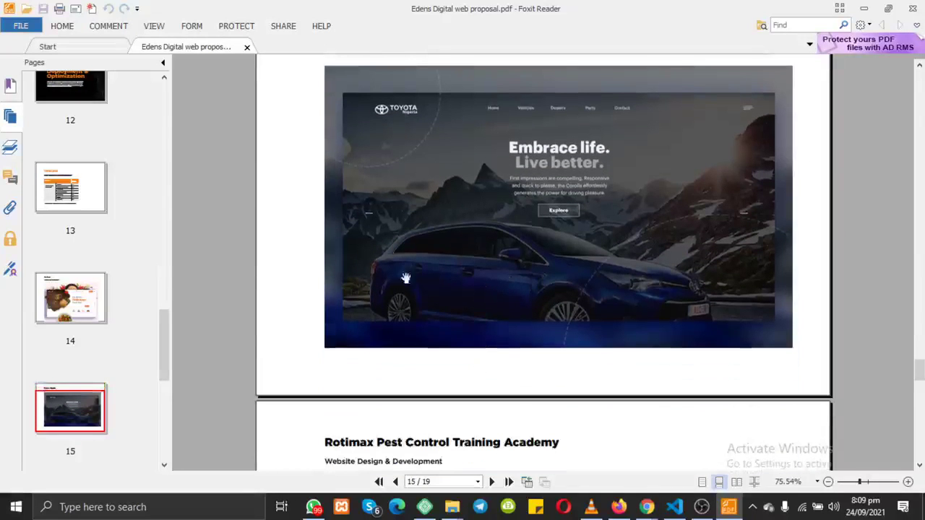
{"action": "scroll", "coordinate": [413, 250], "scroll_direction": "down", "scroll_amount": 1}
{"action": "scroll", "coordinate": [441, 250], "scroll_direction": "up", "scroll_amount": 1}
{"action": "scroll", "coordinate": [442, 251], "scroll_direction": "down", "scroll_amount": 1}
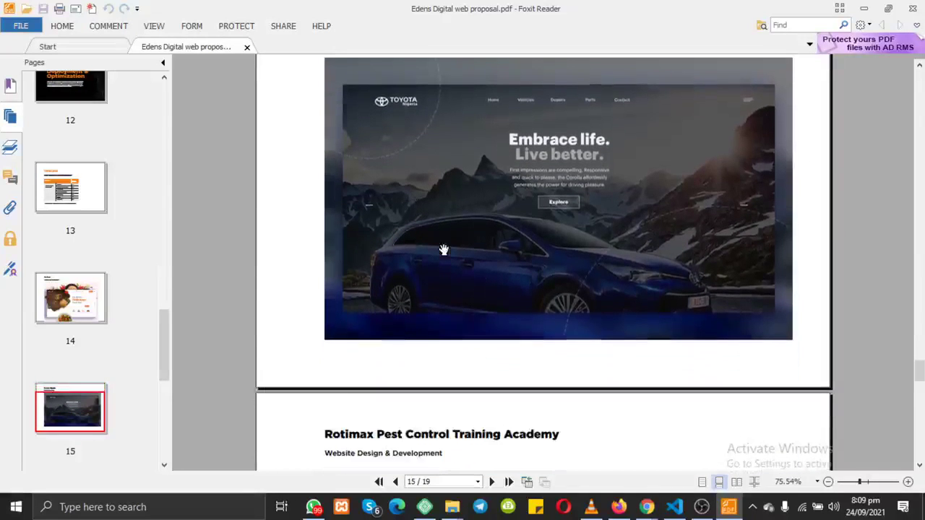
{"action": "scroll", "coordinate": [443, 250], "scroll_direction": "down", "scroll_amount": 10}
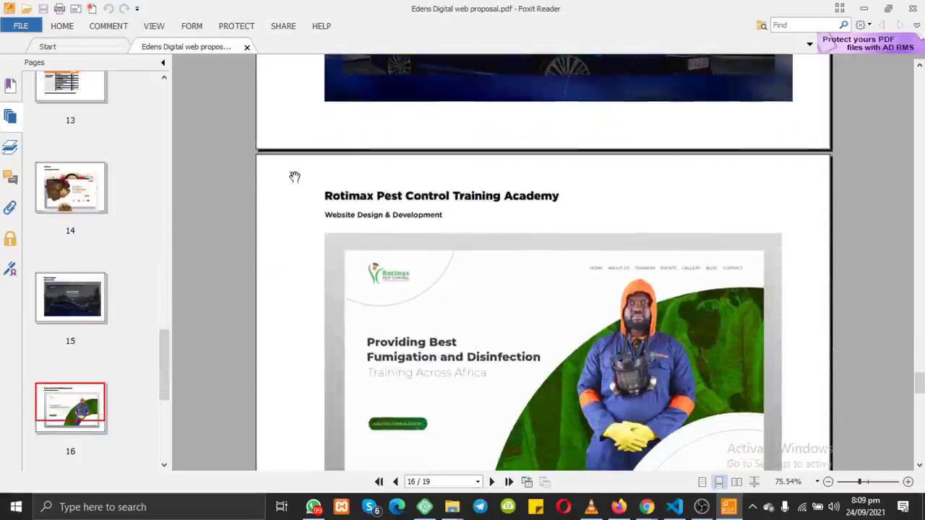
{"action": "scroll", "coordinate": [445, 346], "scroll_direction": "down", "scroll_amount": 15}
{"action": "scroll", "coordinate": [446, 345], "scroll_direction": "up", "scroll_amount": 7}
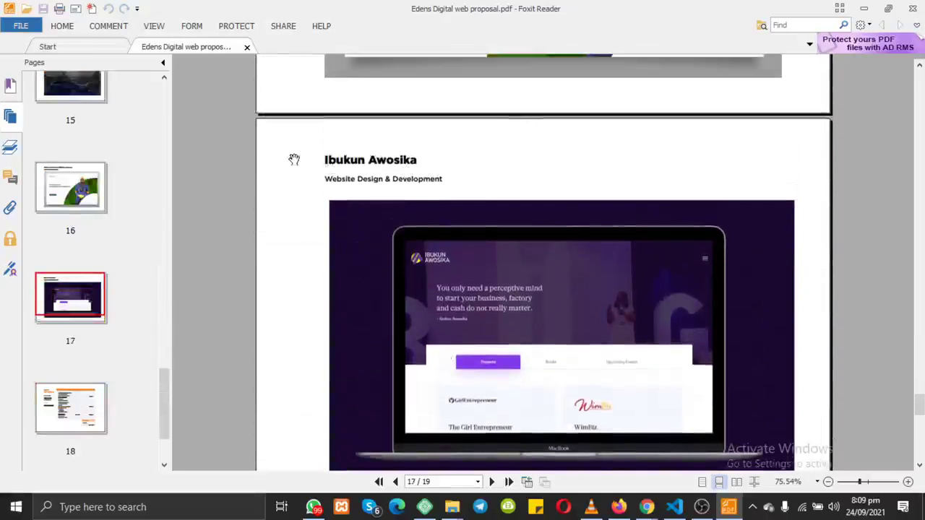
{"action": "left_click", "coordinate": [646, 507]}
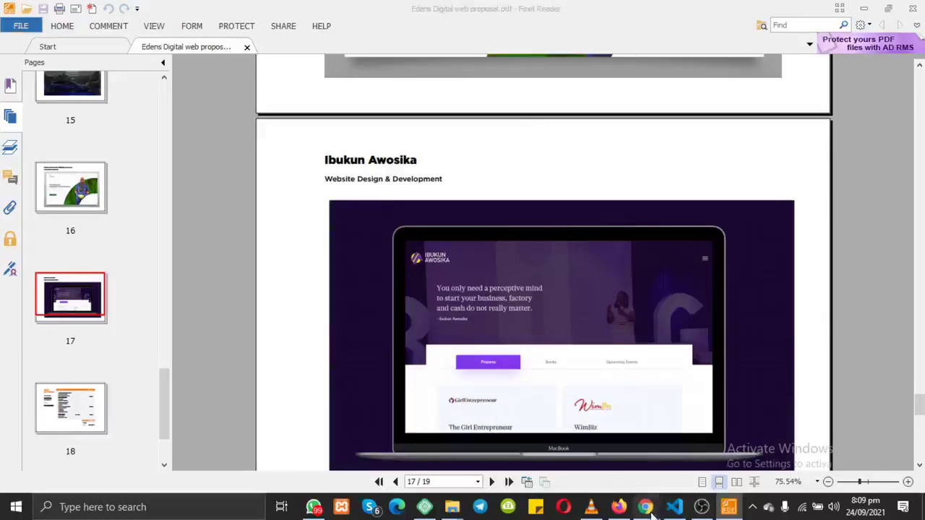
Step: In a new Chrome tab, run a Google search for the page 17 client's name
{"action": "left_click", "coordinate": [595, 450]}
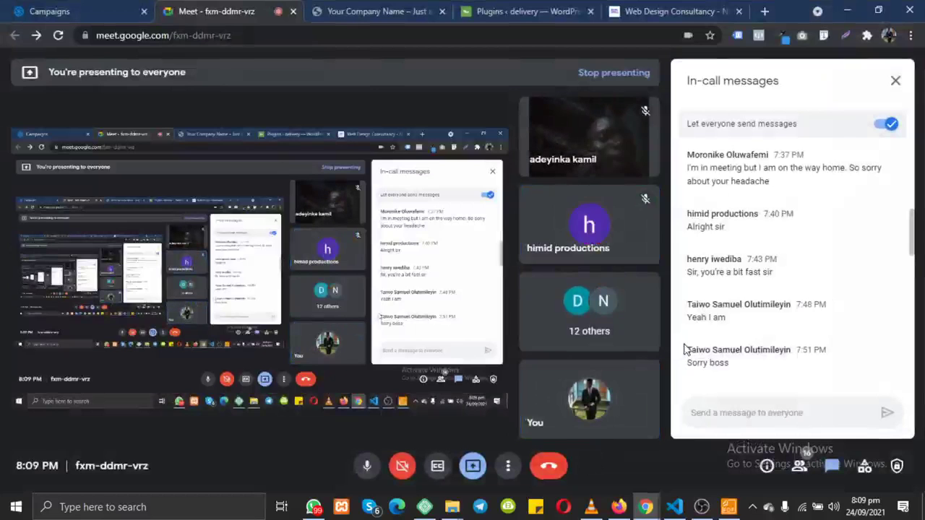
{"action": "left_click", "coordinate": [765, 11]}
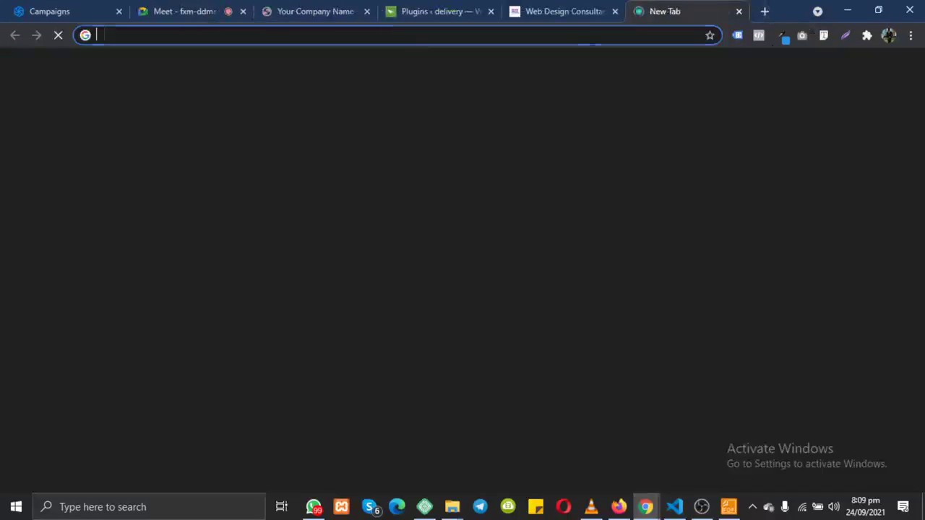
{"action": "type", "text": "Ibukun"}
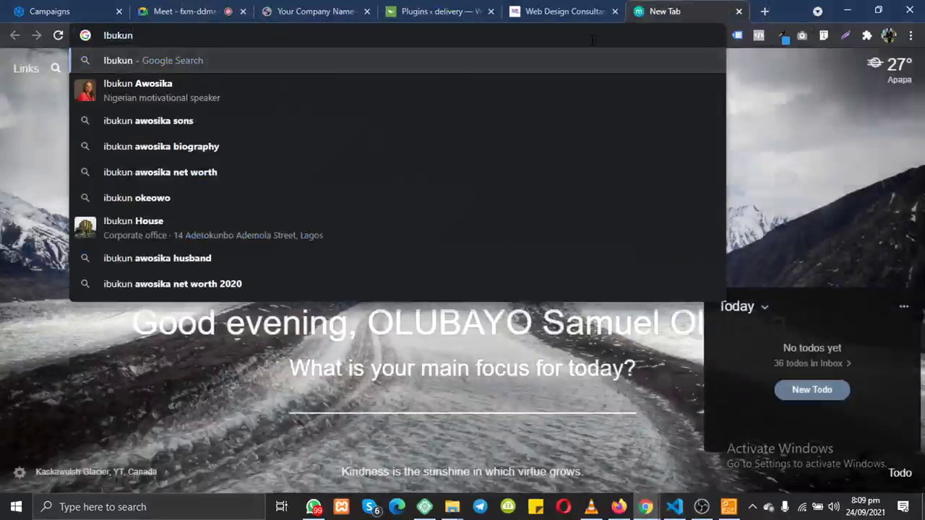
{"action": "left_click", "coordinate": [334, 86]}
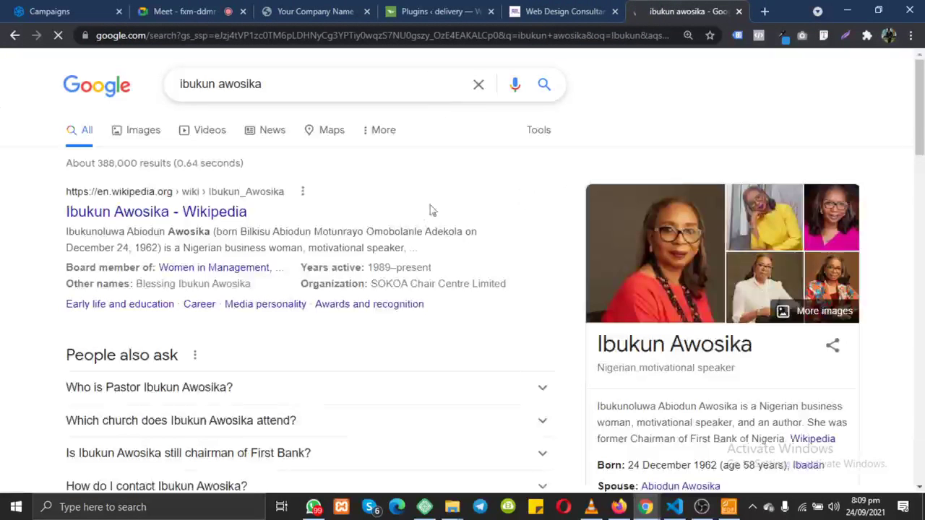
Step: Highlight the client's former role as Chairman of First Bank of Nigeria in the knowledge panel
{"action": "scroll", "coordinate": [671, 266], "scroll_direction": "down", "scroll_amount": 3}
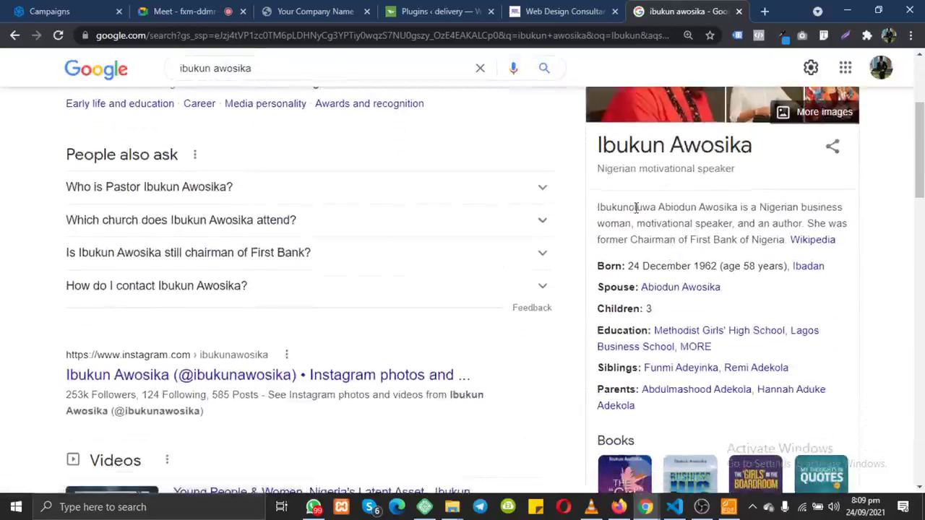
{"action": "left_click_drag", "start_coordinate": [657, 208], "coordinate": [758, 208]}
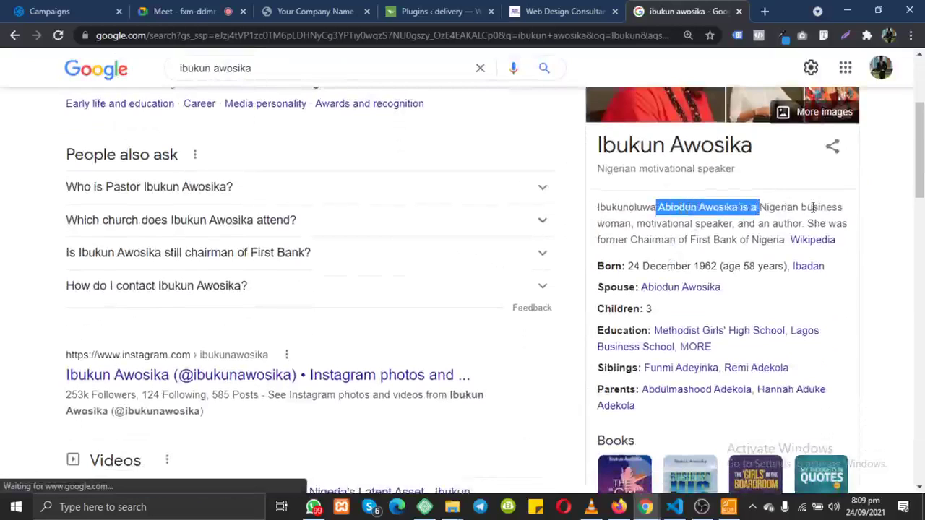
{"action": "left_click_drag", "start_coordinate": [629, 240], "coordinate": [782, 241]}
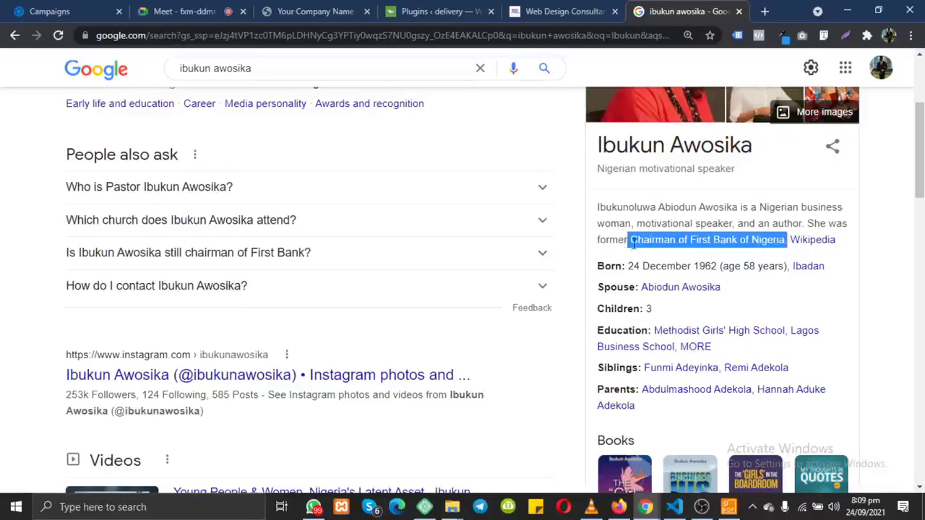
{"action": "left_click_drag", "start_coordinate": [629, 244], "coordinate": [787, 242]}
Step: Return to the proposal PDF and scroll to the page 18 cost estimate
{"action": "left_click", "coordinate": [728, 507]}
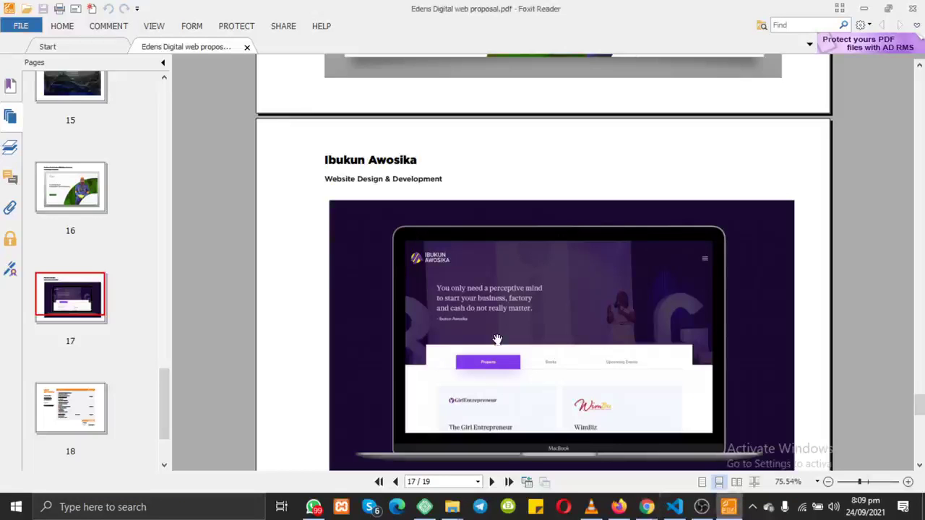
{"action": "scroll", "coordinate": [497, 340], "scroll_direction": "down", "scroll_amount": 1}
{"action": "scroll", "coordinate": [497, 340], "scroll_direction": "up", "scroll_amount": 2}
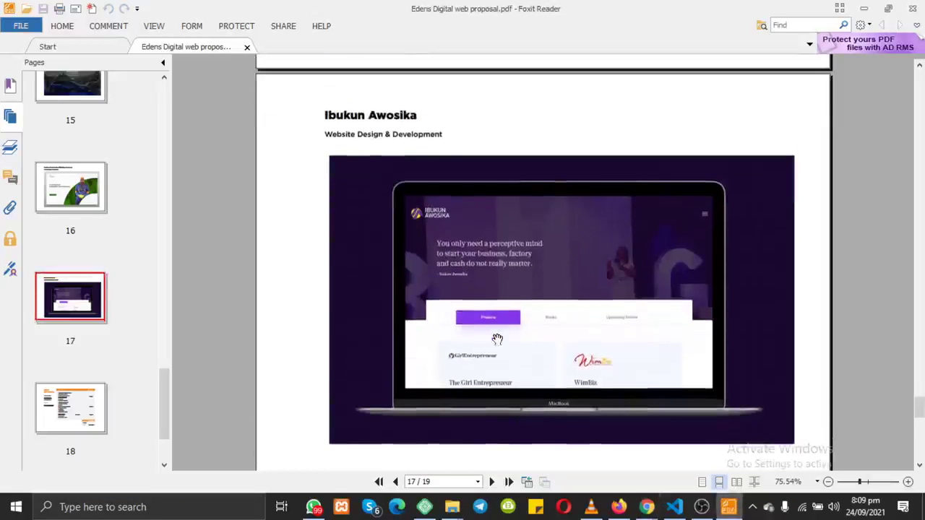
{"action": "scroll", "coordinate": [318, 108], "scroll_direction": "up", "scroll_amount": 1}
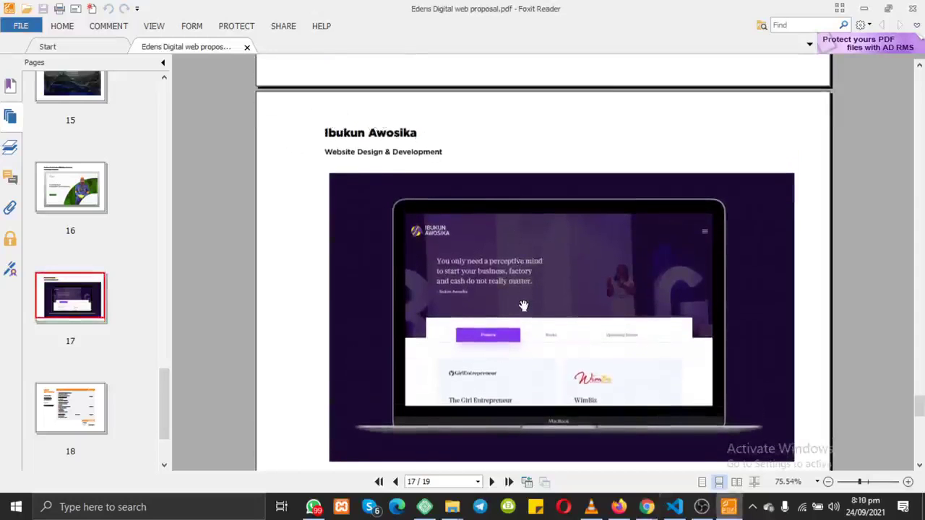
{"action": "scroll", "coordinate": [523, 306], "scroll_direction": "down", "scroll_amount": 3}
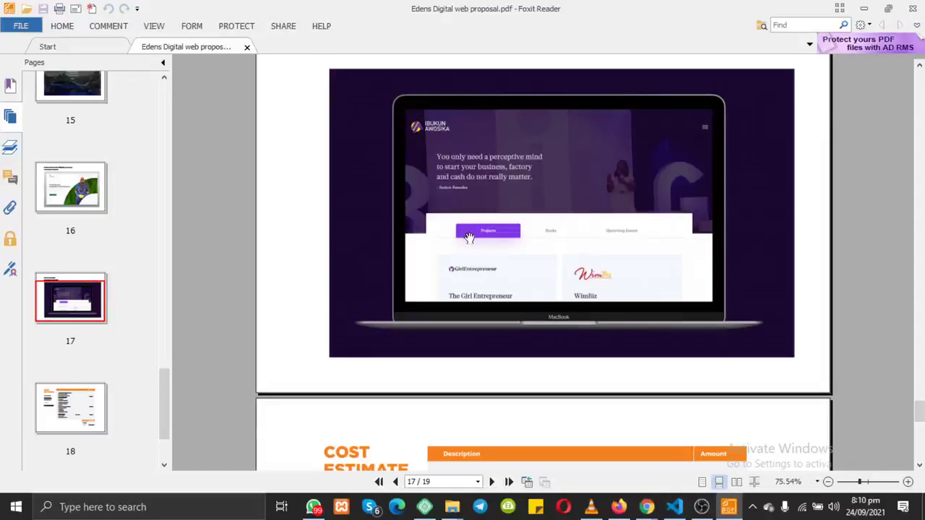
{"action": "scroll", "coordinate": [469, 239], "scroll_direction": "up", "scroll_amount": 1}
{"action": "scroll", "coordinate": [501, 196], "scroll_direction": "up", "scroll_amount": 1}
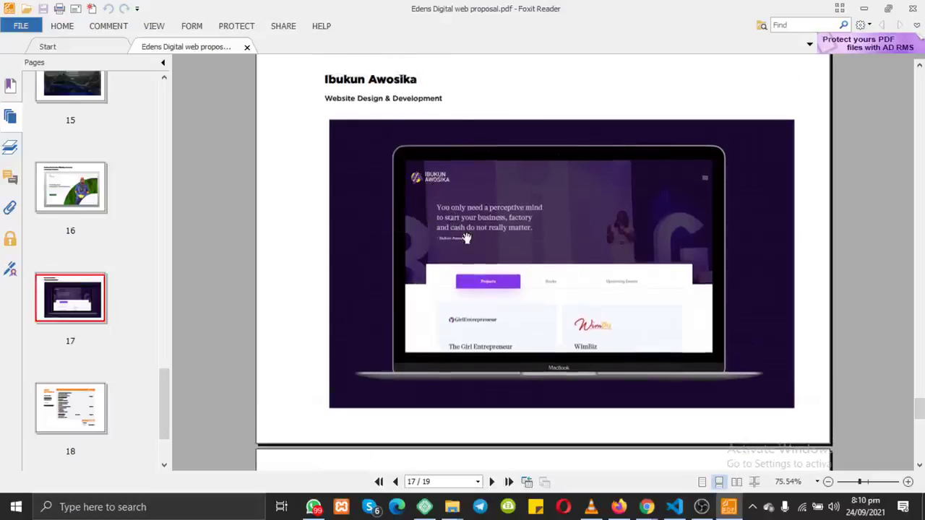
{"action": "scroll", "coordinate": [467, 238], "scroll_direction": "down", "scroll_amount": 5}
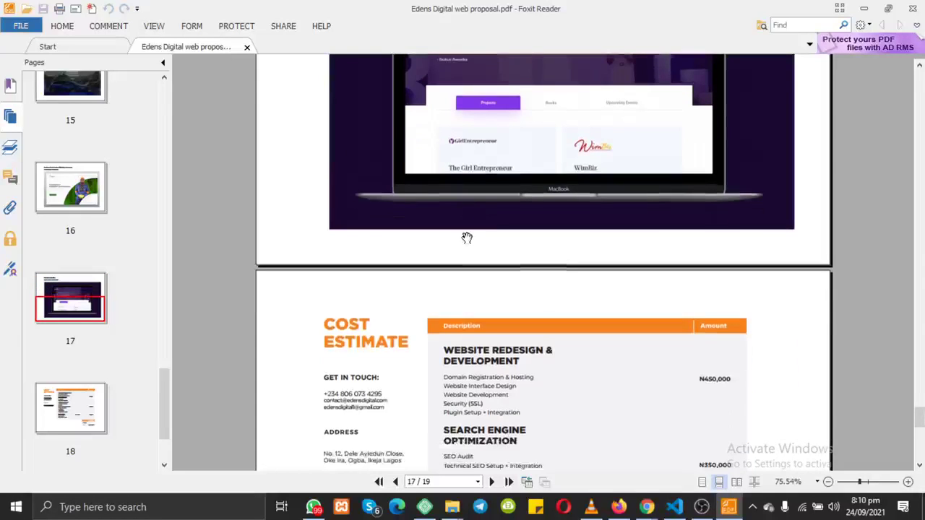
{"action": "scroll", "coordinate": [467, 238], "scroll_direction": "up", "scroll_amount": 2}
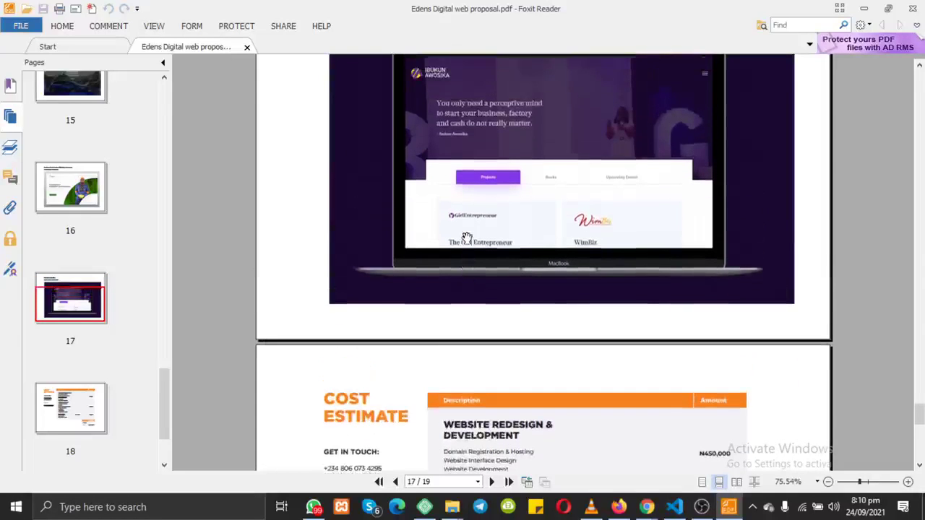
{"action": "scroll", "coordinate": [467, 237], "scroll_direction": "down", "scroll_amount": 8}
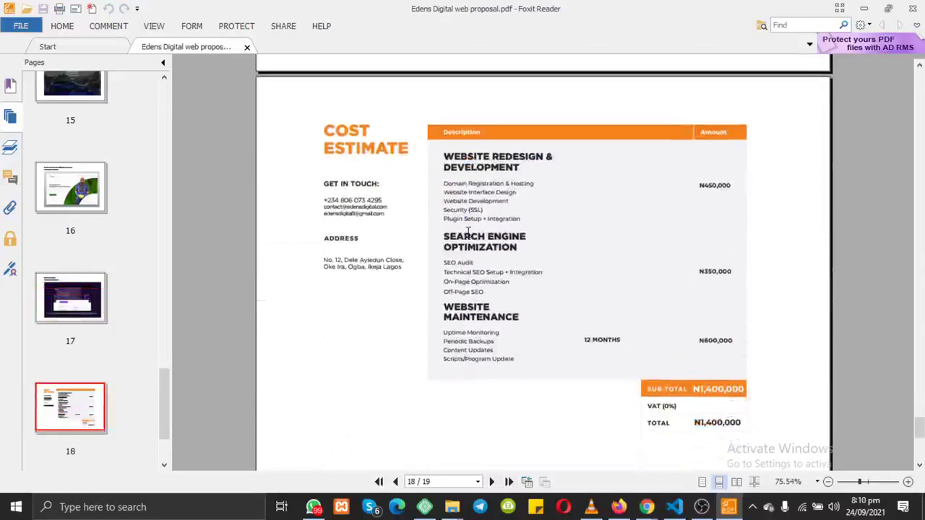
{"action": "scroll", "coordinate": [527, 224], "scroll_direction": "down", "scroll_amount": 1}
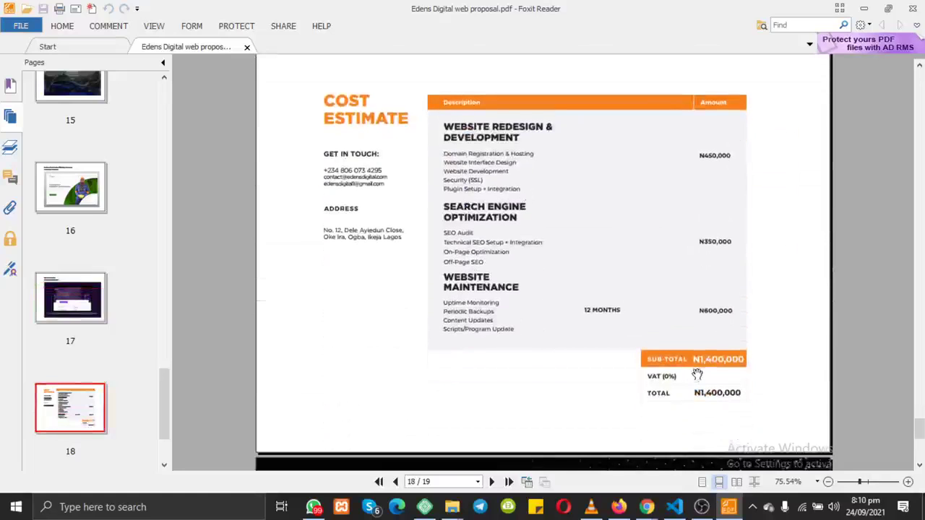
Step: Highlight the N1,400,000 total, clear the selection, and bring WhatsApp to the front
{"action": "left_click_drag", "start_coordinate": [694, 357], "coordinate": [740, 395]}
{"action": "left_click", "coordinate": [707, 394]}
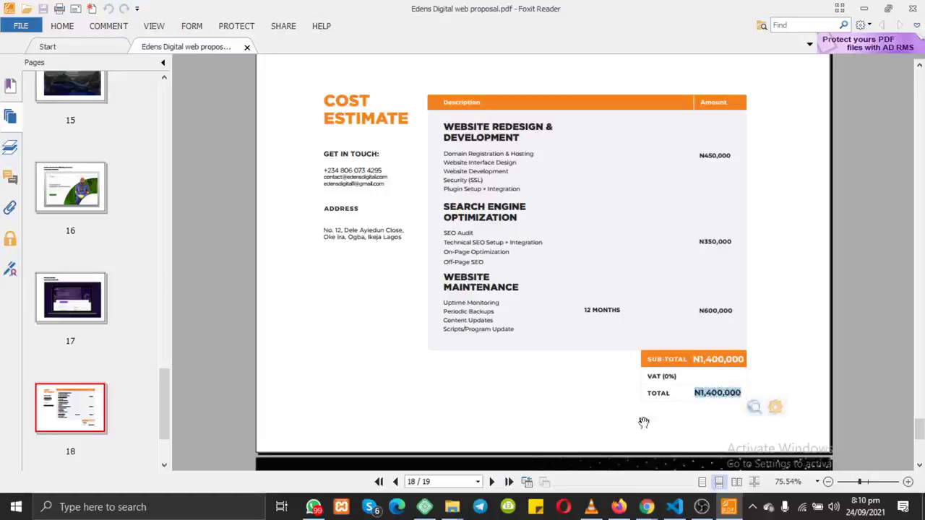
{"action": "left_click", "coordinate": [313, 506]}
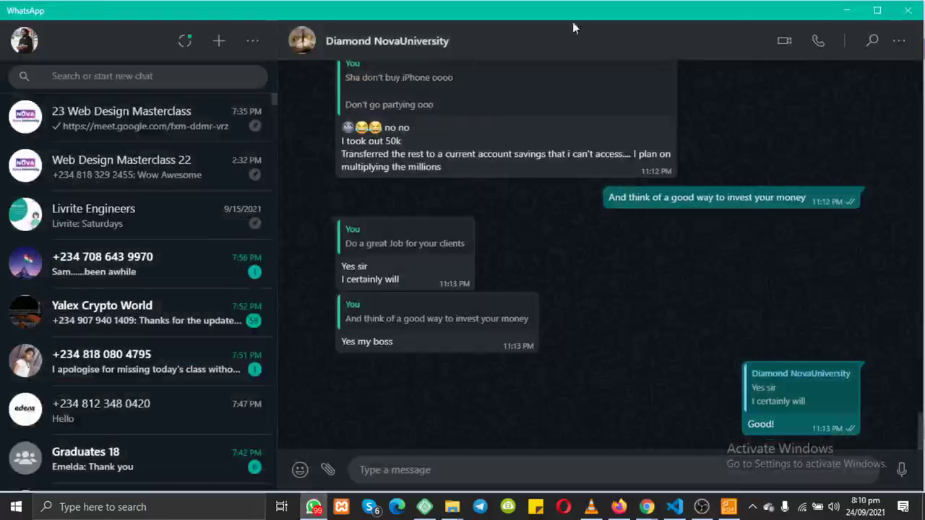
Step: Scroll back through earlier Nova University chat messages, then minimize WhatsApp to reveal the cost estimate
{"action": "scroll", "coordinate": [582, 169], "scroll_direction": "up", "scroll_amount": 15}
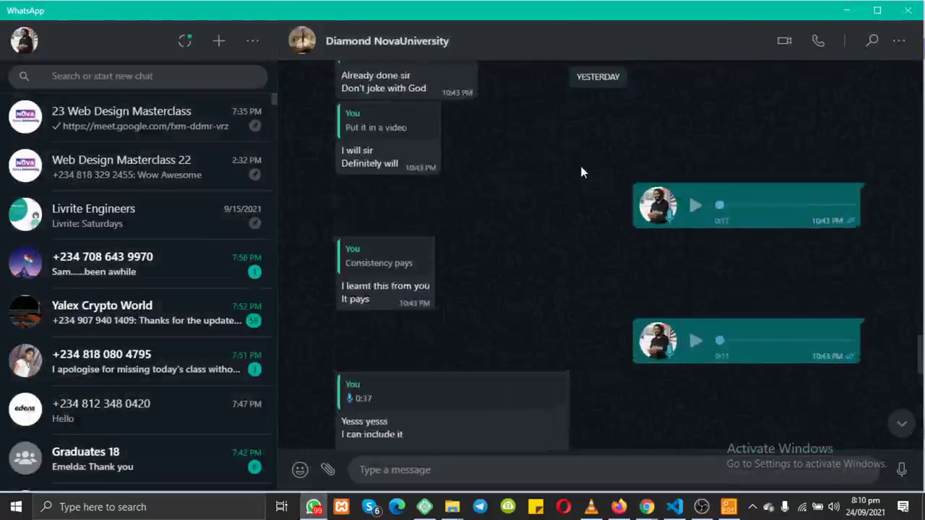
{"action": "scroll", "coordinate": [583, 172], "scroll_direction": "up", "scroll_amount": 10}
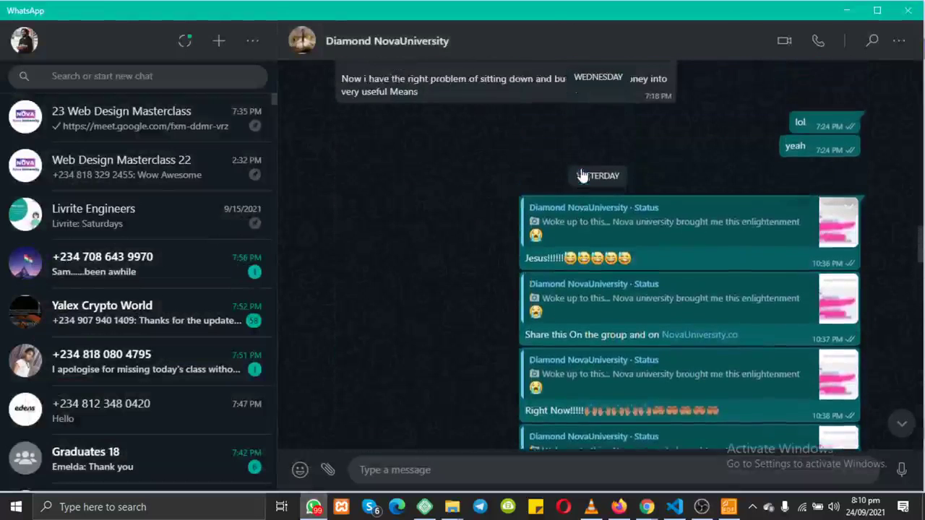
{"action": "scroll", "coordinate": [616, 260], "scroll_direction": "down", "scroll_amount": 10}
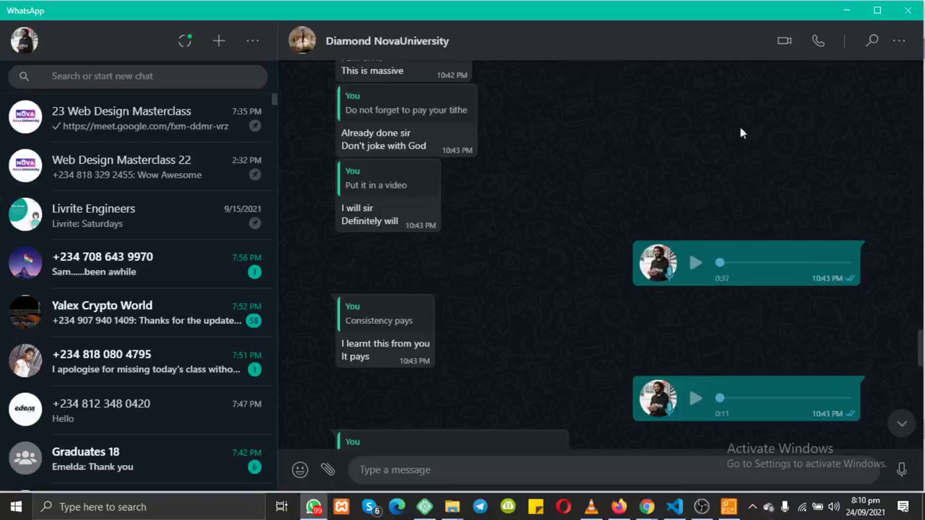
{"action": "left_click", "coordinate": [846, 10]}
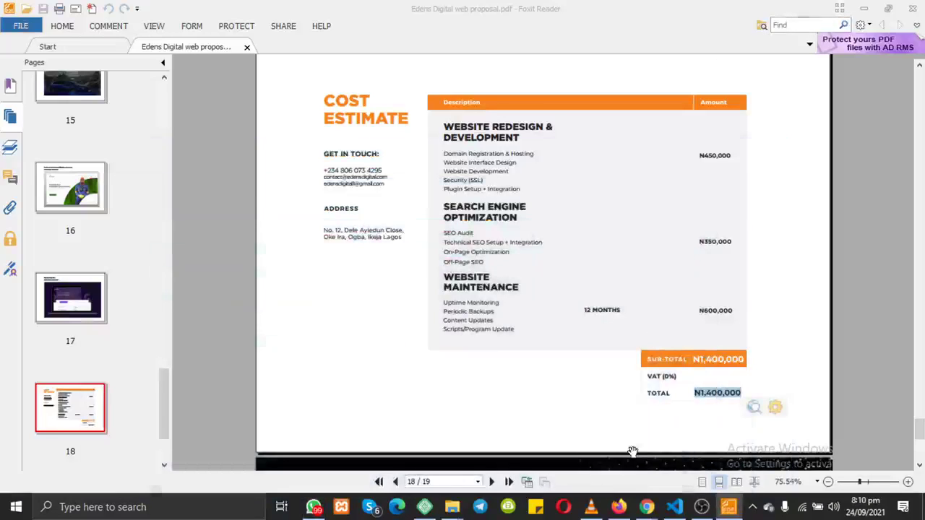
Step: Admit the waiting participant into the Google Meet call
{"action": "mouse_move", "coordinate": [647, 507]}
{"action": "left_click", "coordinate": [576, 452]}
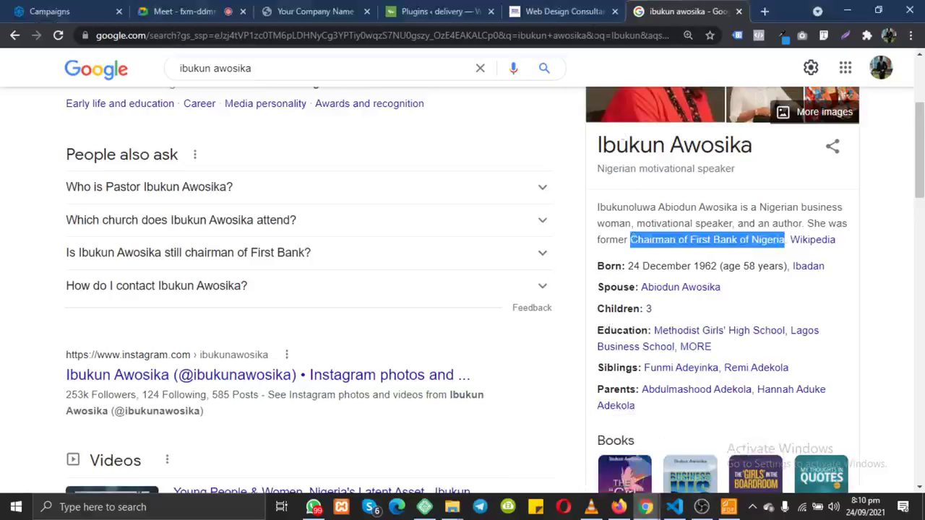
{"action": "left_click", "coordinate": [184, 20]}
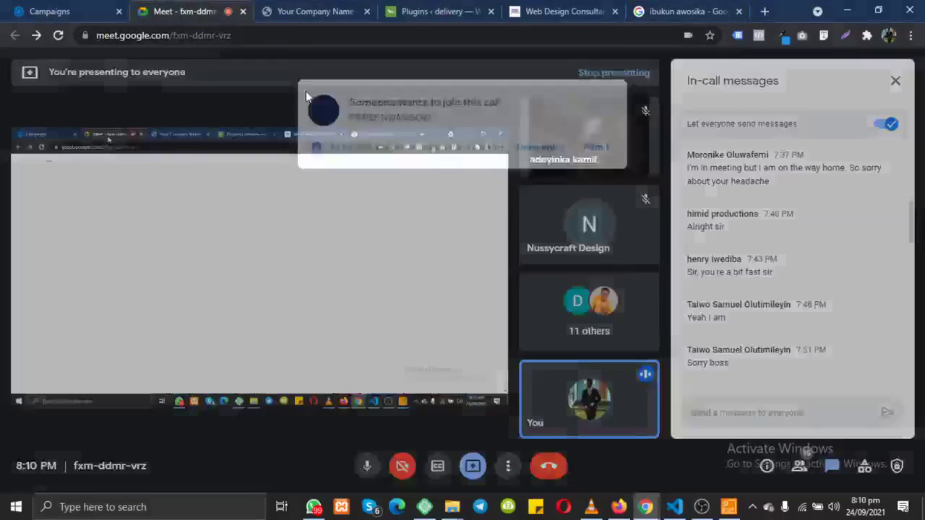
{"action": "left_click", "coordinate": [602, 130]}
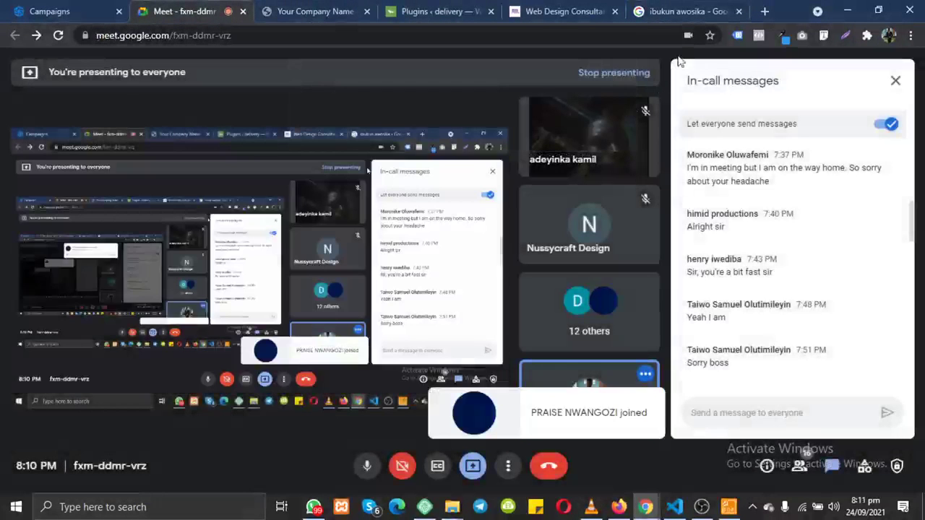
Step: Go back to the Google search results tab and select its web address
{"action": "left_click", "coordinate": [591, 13]}
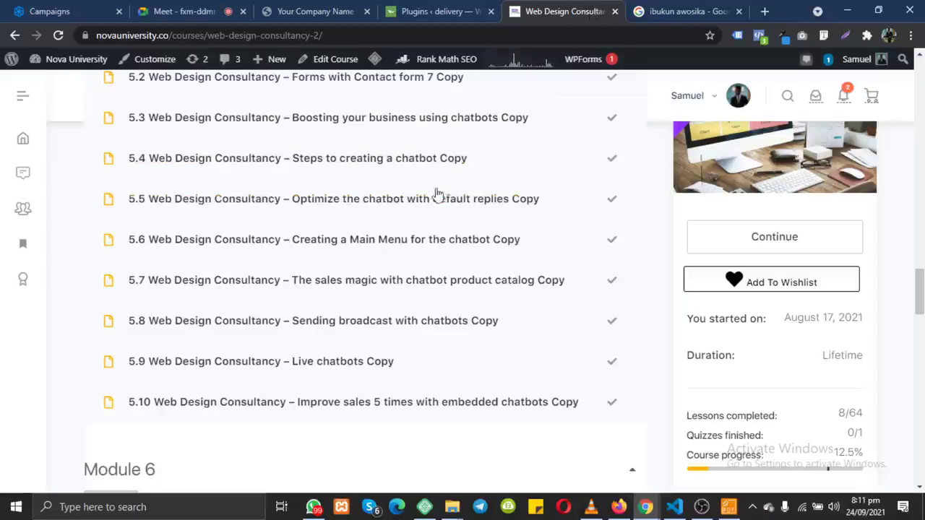
{"action": "left_click", "coordinate": [685, 10]}
{"action": "left_click", "coordinate": [585, 36]}
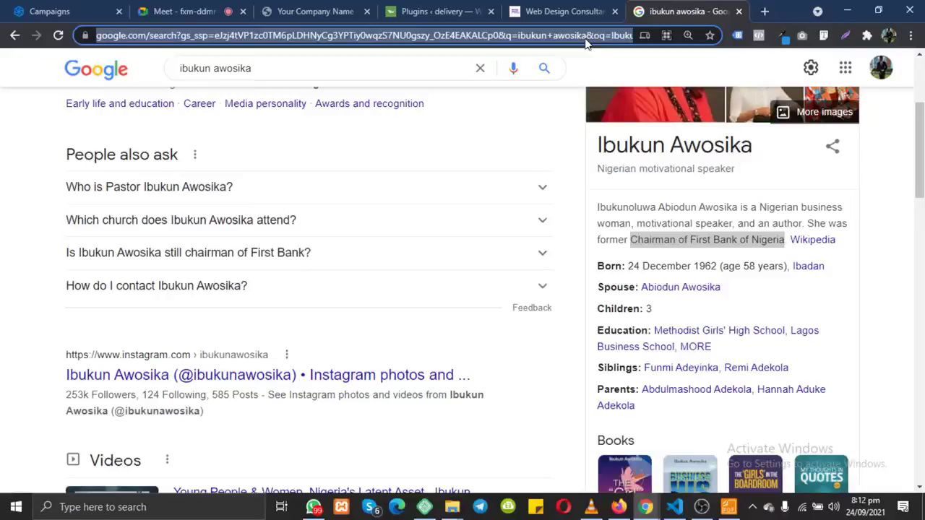
Step: Scroll through the Web Design Consultancy modules up to Module 9, then Alt+Tab to WhatsApp
{"action": "left_click", "coordinate": [549, 11]}
{"action": "scroll", "coordinate": [403, 262], "scroll_direction": "down", "scroll_amount": 3}
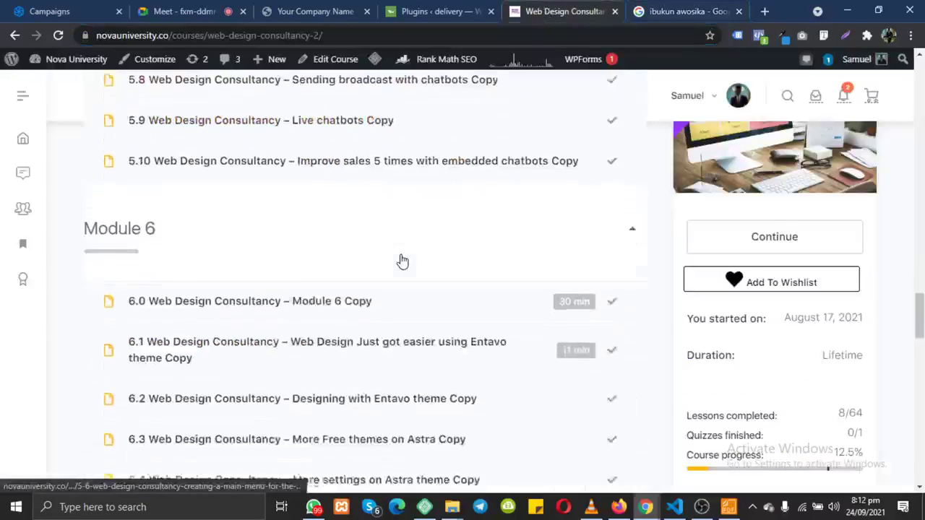
{"action": "scroll", "coordinate": [403, 261], "scroll_direction": "down", "scroll_amount": 15}
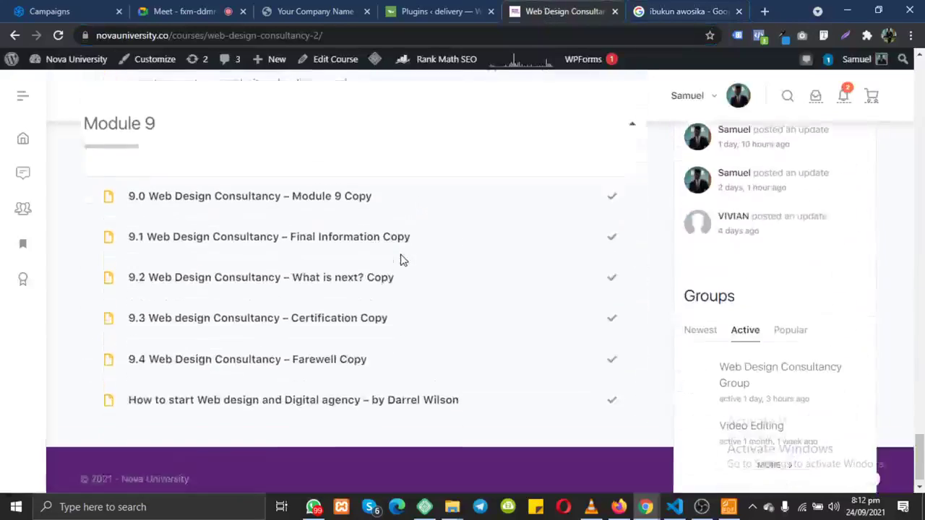
{"action": "scroll", "coordinate": [403, 261], "scroll_direction": "up", "scroll_amount": 6}
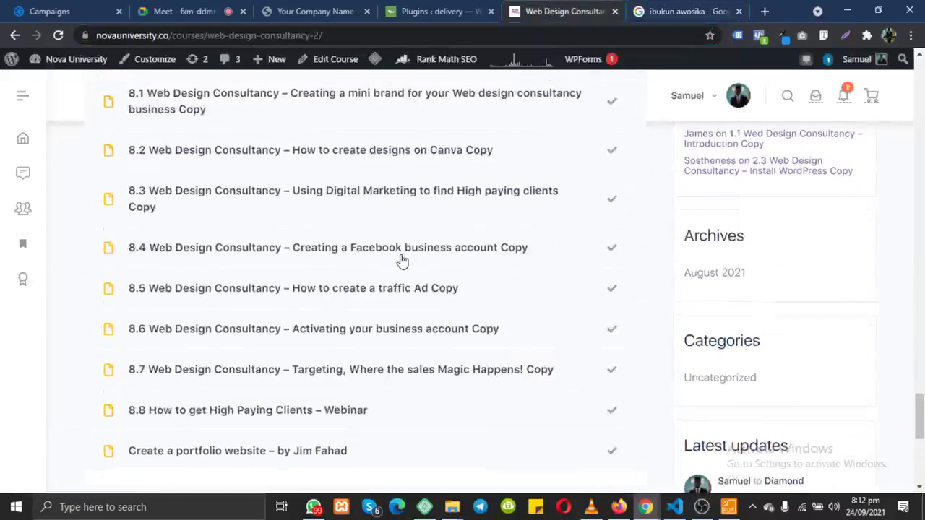
{"action": "scroll", "coordinate": [403, 262], "scroll_direction": "up", "scroll_amount": 1}
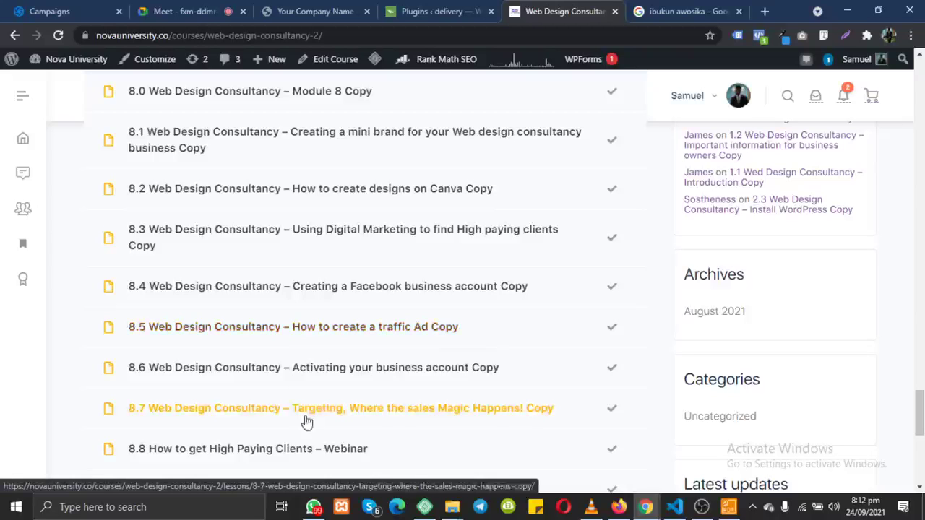
{"action": "key", "text": "alt+Tab"}
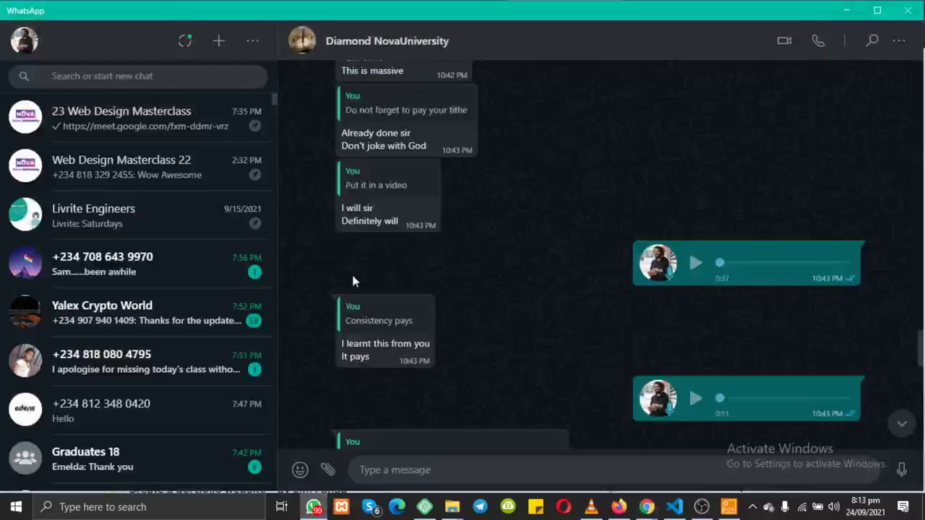
Step: Scroll through older Nova University chat messages, then minimize WhatsApp to show Module 8 lessons
{"action": "scroll", "coordinate": [353, 281], "scroll_direction": "up", "scroll_amount": 15}
{"action": "scroll", "coordinate": [352, 281], "scroll_direction": "up", "scroll_amount": 3}
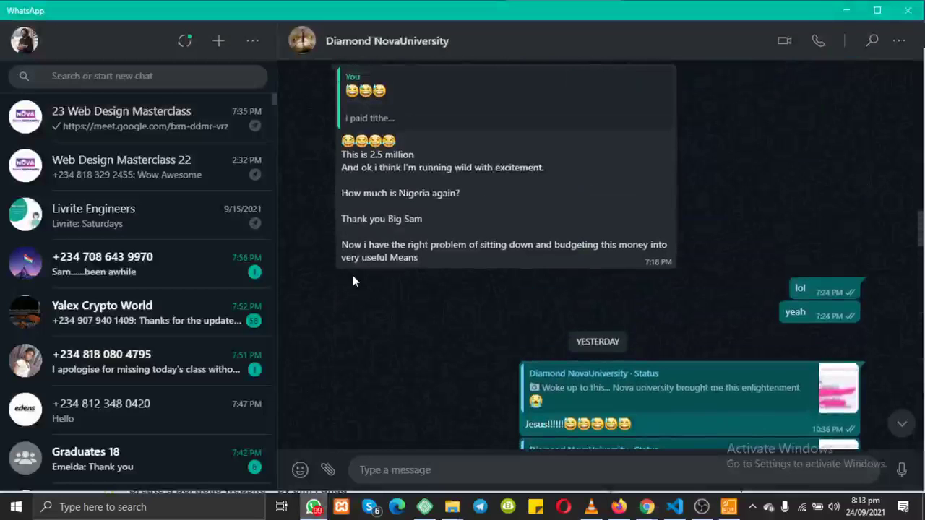
{"action": "scroll", "coordinate": [353, 281], "scroll_direction": "down", "scroll_amount": 10}
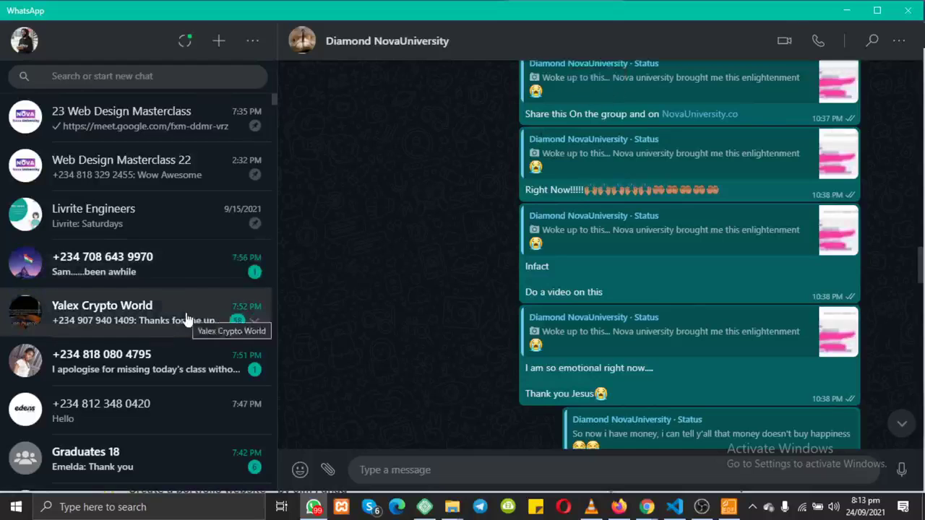
{"action": "scroll", "coordinate": [186, 319], "scroll_direction": "down", "scroll_amount": 3}
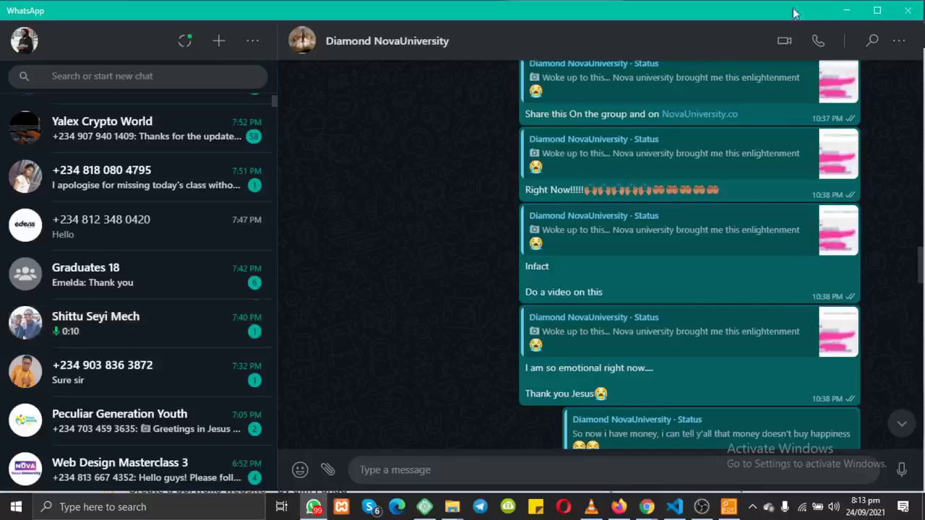
{"action": "left_click", "coordinate": [844, 11]}
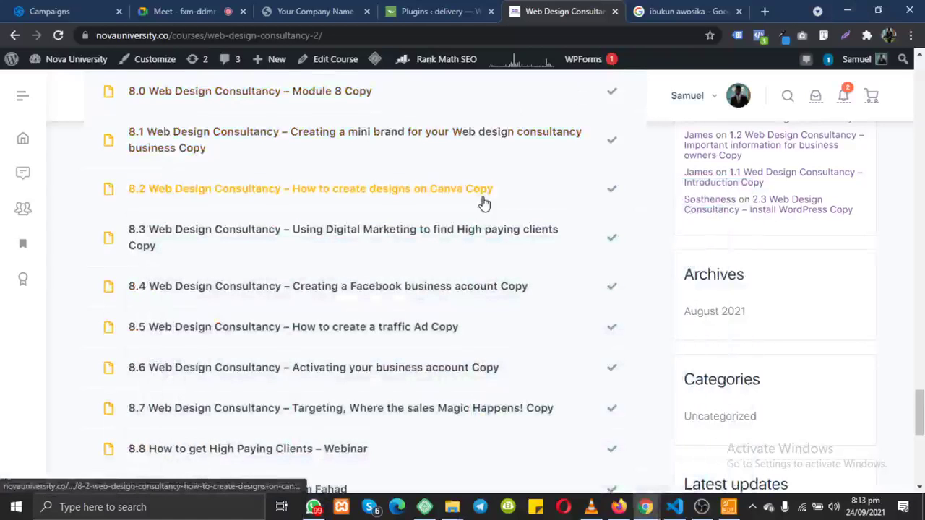
Step: Scroll up from Module 8 to the course banner showing 8 of 64 lessons and 12.5% progress
{"action": "scroll", "coordinate": [483, 200], "scroll_direction": "up", "scroll_amount": 5}
{"action": "scroll", "coordinate": [484, 203], "scroll_direction": "up", "scroll_amount": 1}
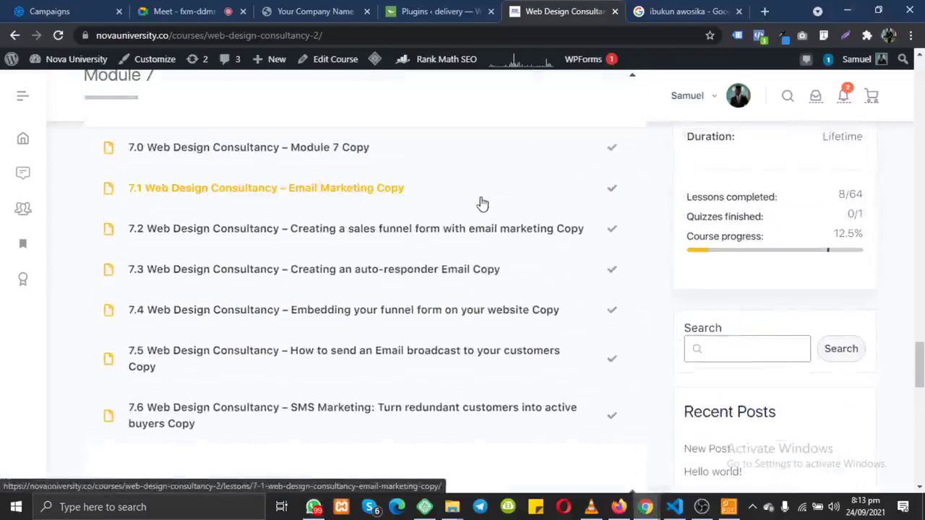
{"action": "scroll", "coordinate": [379, 229], "scroll_direction": "up", "scroll_amount": 15}
{"action": "scroll", "coordinate": [380, 229], "scroll_direction": "up", "scroll_amount": 8}
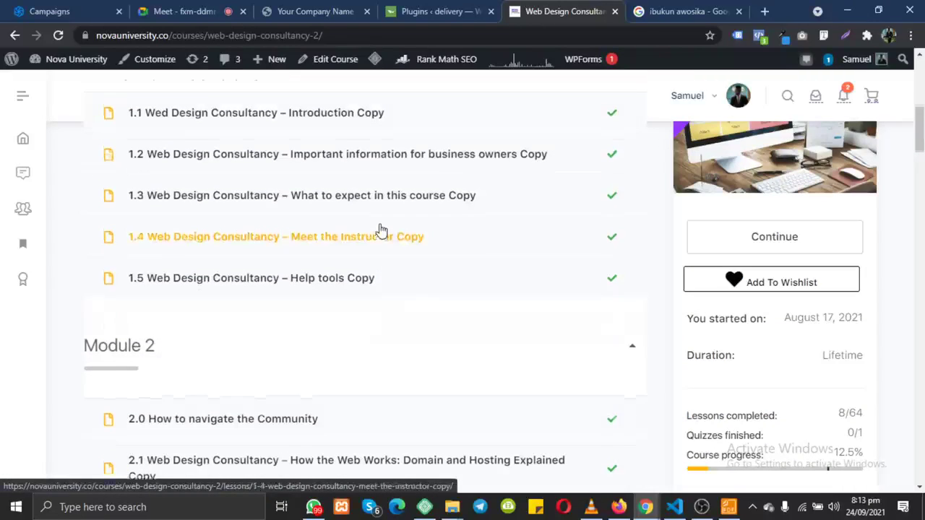
{"action": "scroll", "coordinate": [381, 229], "scroll_direction": "up", "scroll_amount": 6}
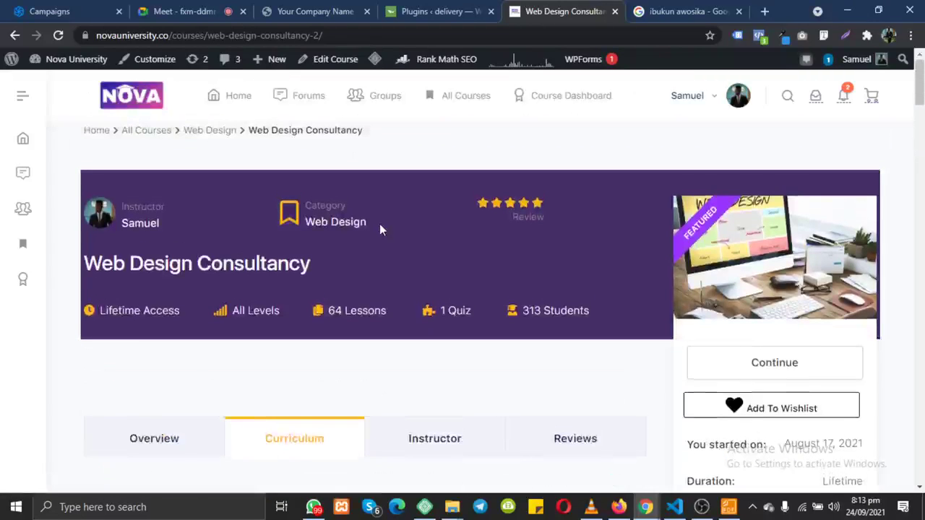
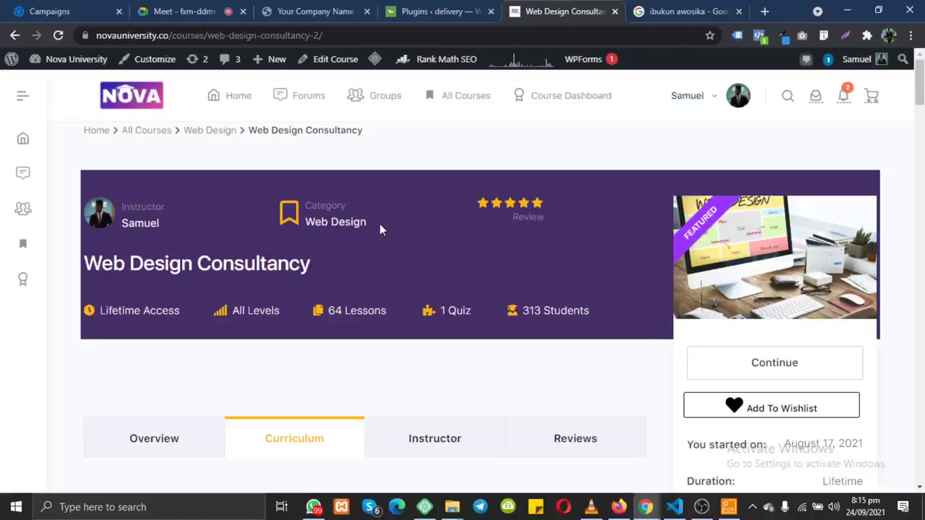
Step: Glance at the video call, then return to the Web Design Consultancy course page
{"action": "left_click", "coordinate": [209, 10]}
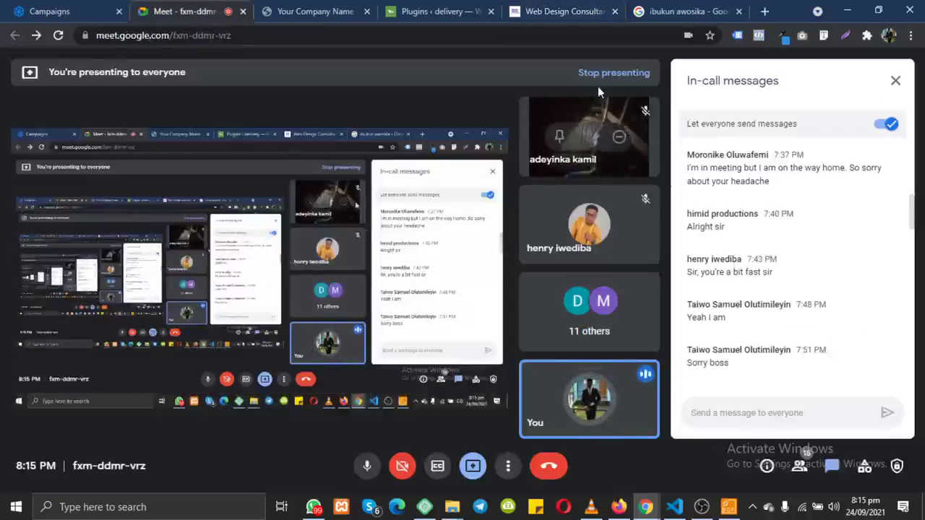
{"action": "left_click", "coordinate": [549, 12]}
{"action": "scroll", "coordinate": [558, 294], "scroll_direction": "down", "scroll_amount": 3}
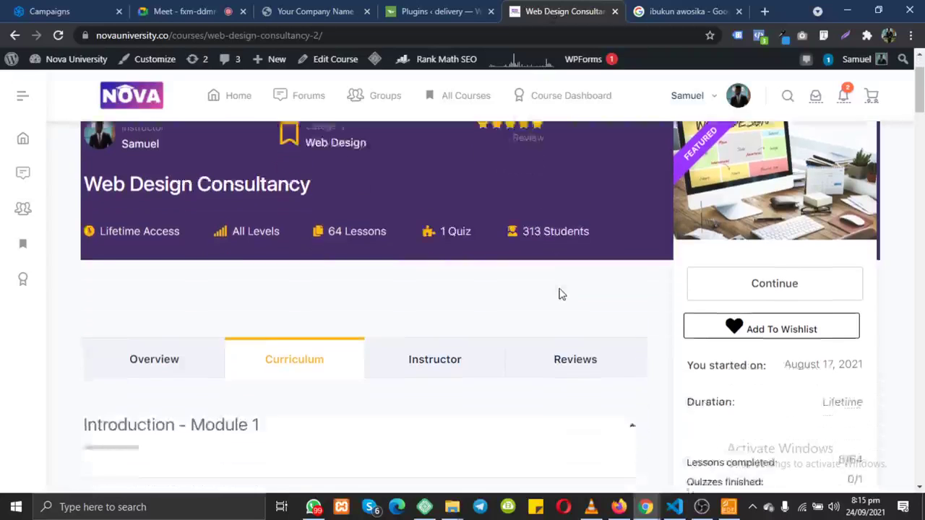
{"action": "scroll", "coordinate": [561, 293], "scroll_direction": "up", "scroll_amount": 2}
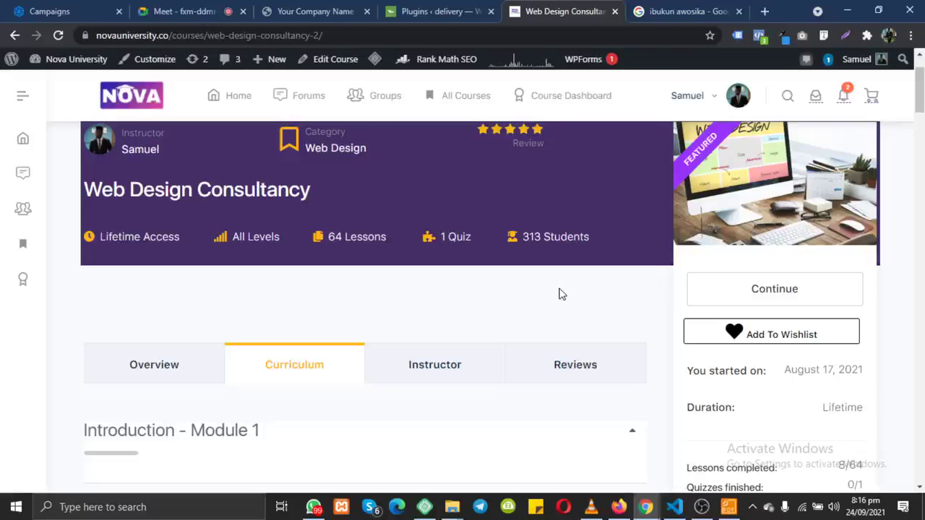
Step: Replace the earlier Google query with the instructor's full name and run the search
{"action": "left_click", "coordinate": [688, 18]}
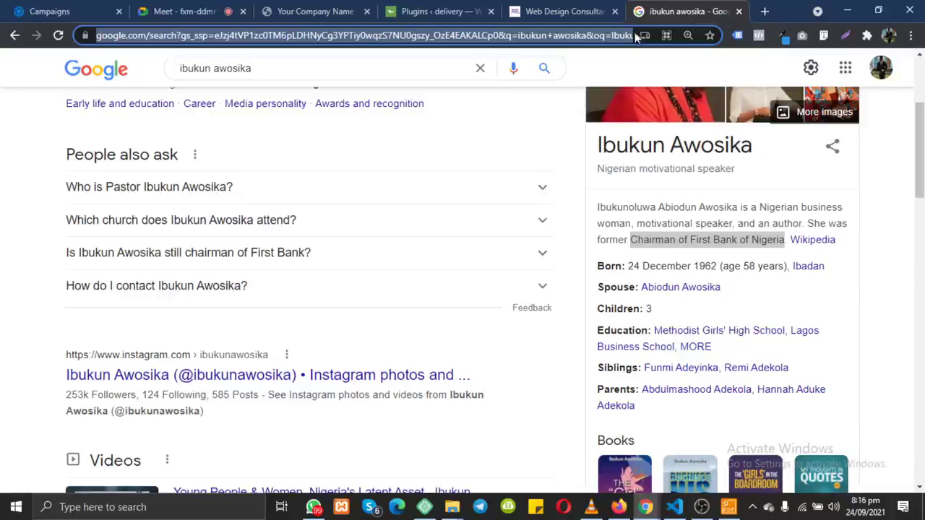
{"action": "left_click", "coordinate": [391, 66]}
{"action": "triple_click", "coordinate": [391, 66]}
{"action": "type", "text": "olub"}
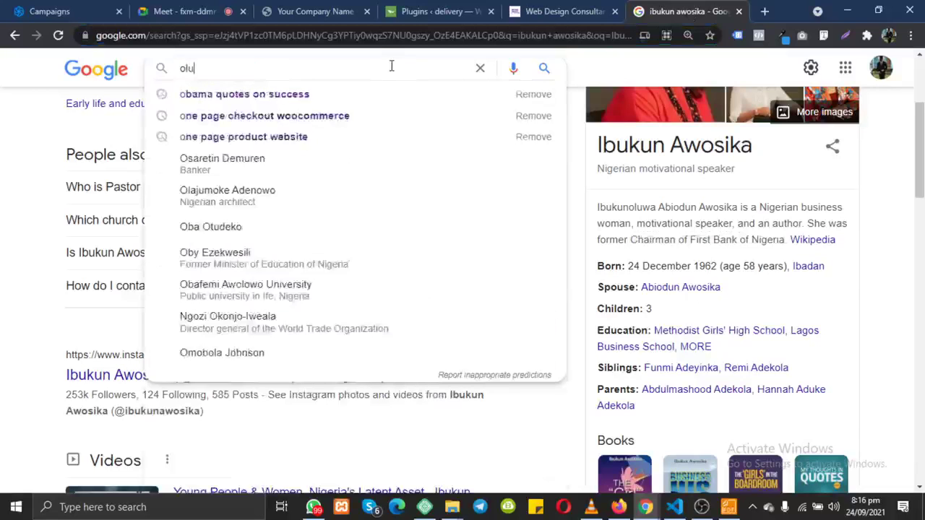
{"action": "left_click", "coordinate": [306, 94]}
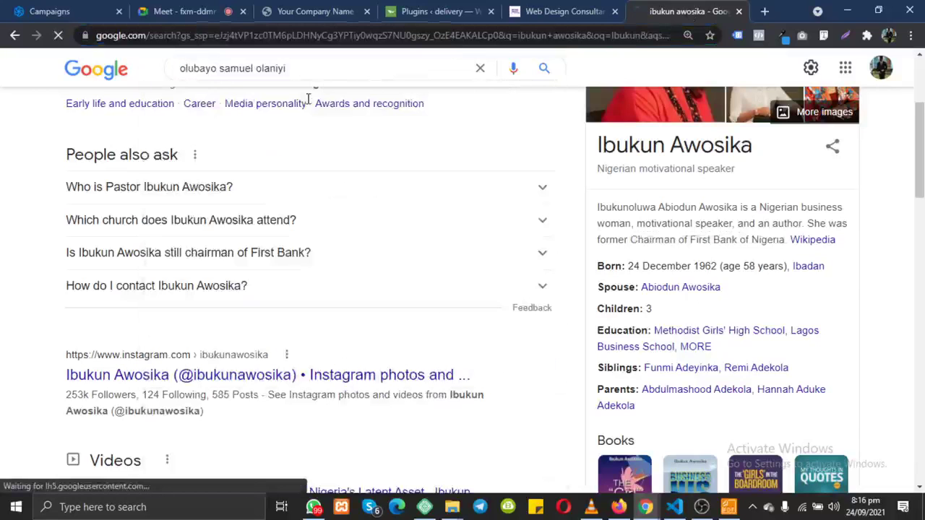
Step: Filter the instructor's search results to videos only
{"action": "scroll", "coordinate": [247, 350], "scroll_direction": "down", "scroll_amount": 2}
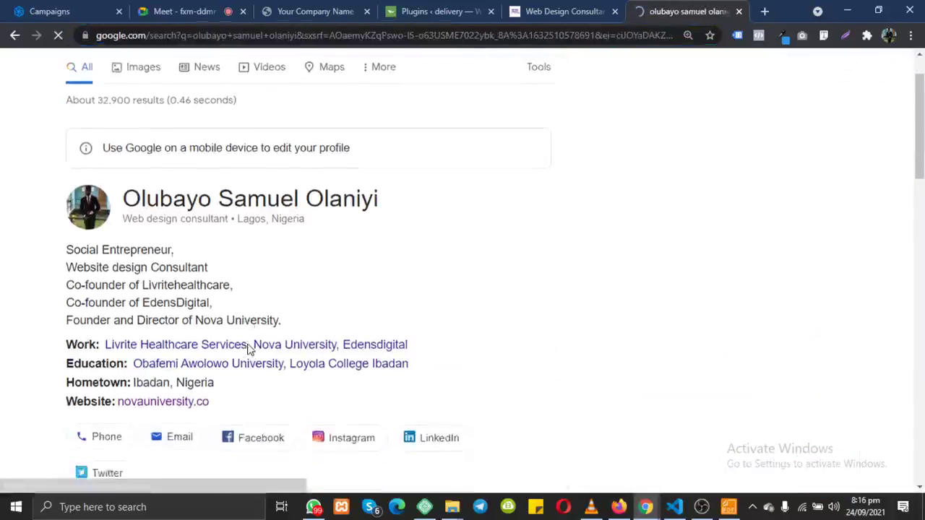
{"action": "scroll", "coordinate": [247, 350], "scroll_direction": "up", "scroll_amount": 2}
{"action": "scroll", "coordinate": [247, 349], "scroll_direction": "down", "scroll_amount": 2}
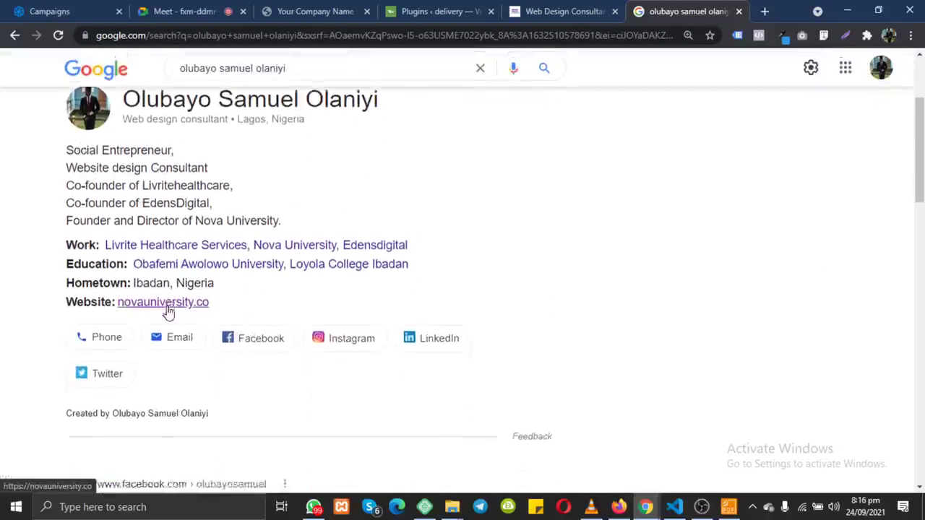
{"action": "scroll", "coordinate": [165, 312], "scroll_direction": "down", "scroll_amount": 4}
{"action": "scroll", "coordinate": [169, 311], "scroll_direction": "up", "scroll_amount": 4}
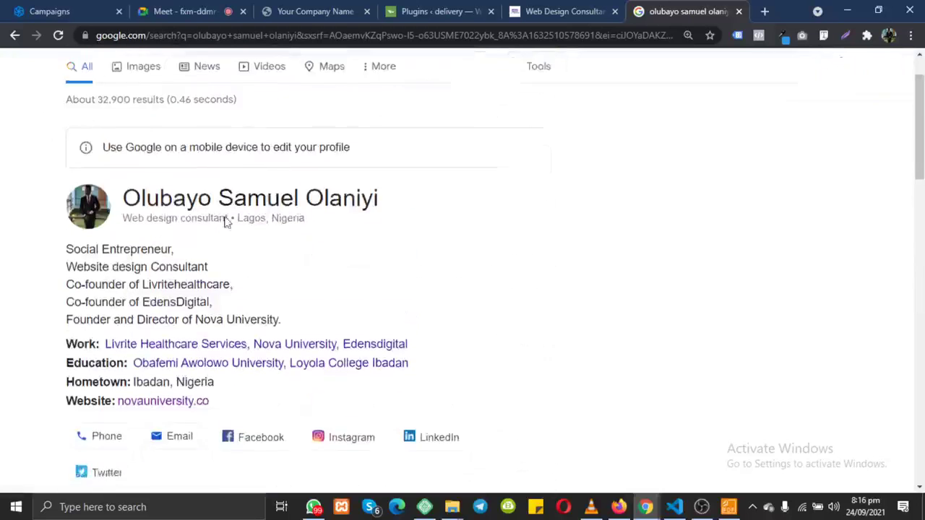
{"action": "left_click", "coordinate": [272, 91]}
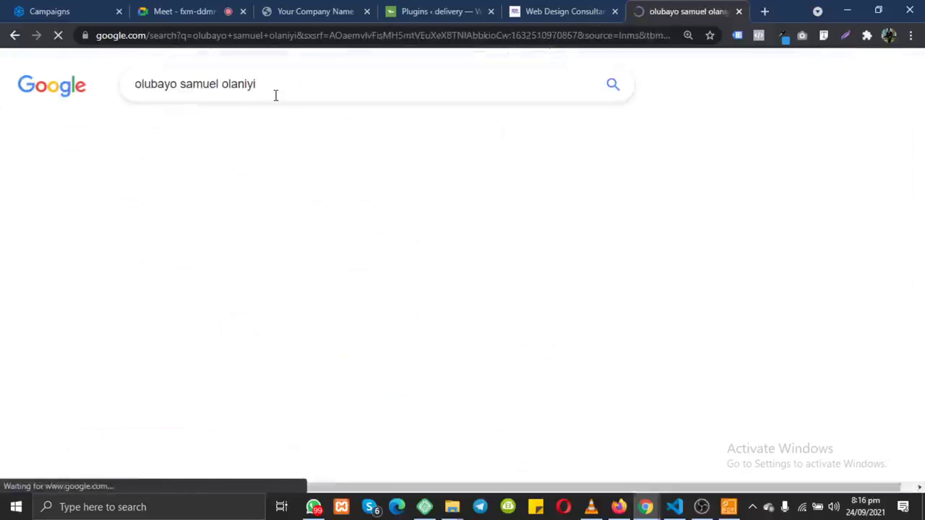
{"action": "scroll", "coordinate": [233, 227], "scroll_direction": "down", "scroll_amount": 1}
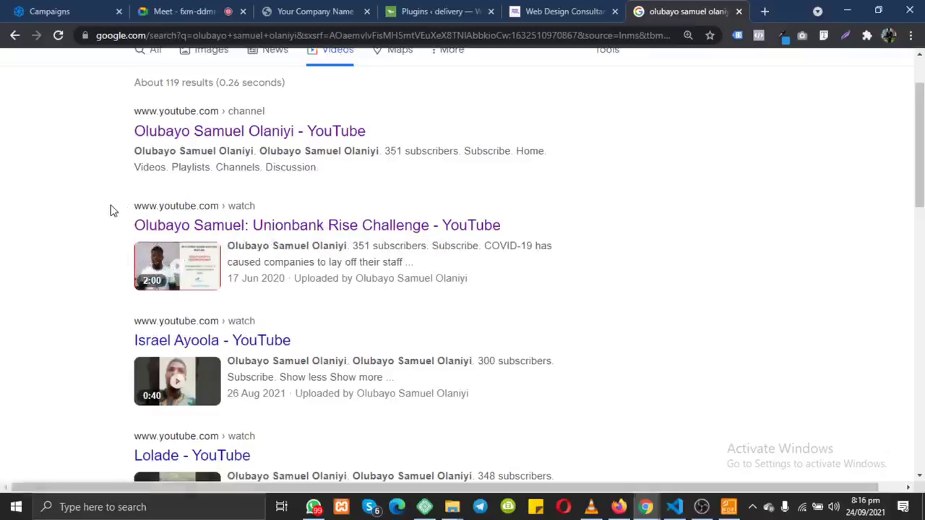
Step: Highlight the Unionbank Rise Challenge video result, then go back to the course page
{"action": "left_click_drag", "start_coordinate": [112, 209], "coordinate": [504, 283]}
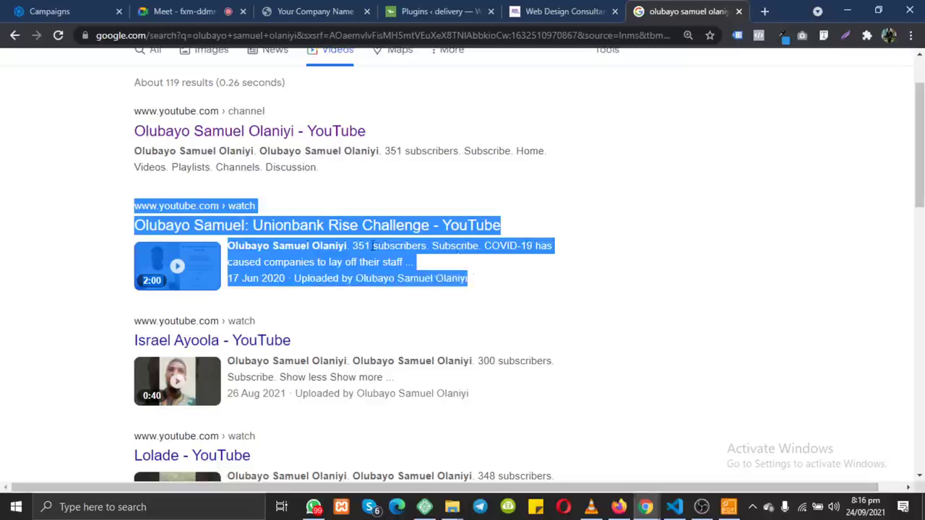
{"action": "left_click", "coordinate": [524, 244]}
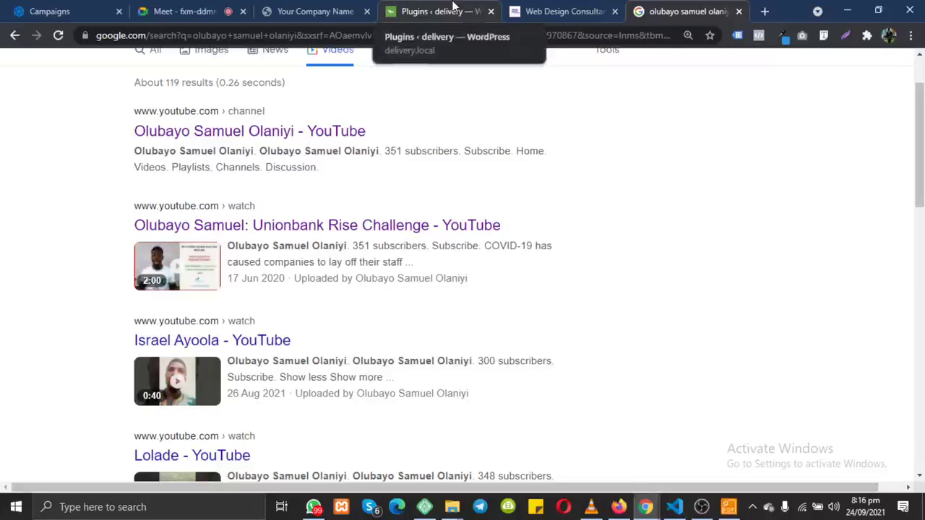
{"action": "left_click", "coordinate": [560, 11]}
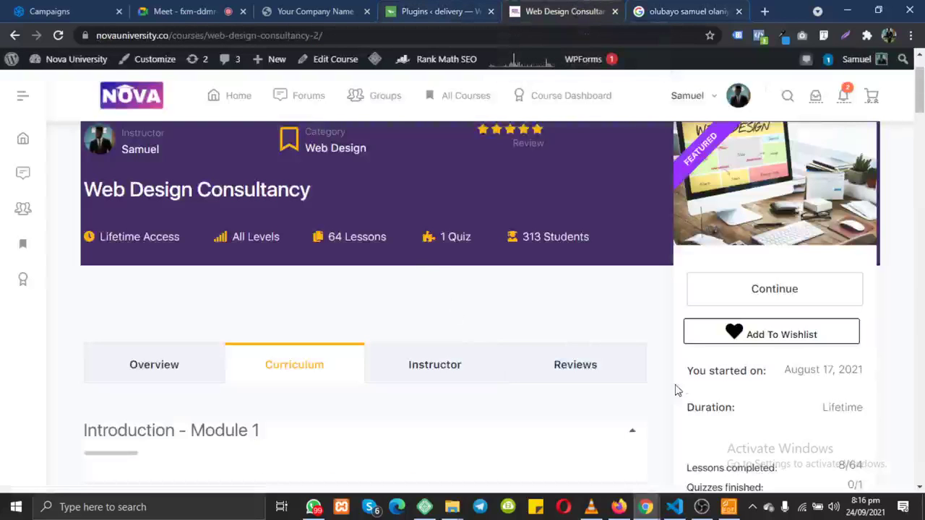
Step: Scroll through the Web Design Consultancy course page, then switch to WhatsApp
{"action": "scroll", "coordinate": [770, 433], "scroll_direction": "down", "scroll_amount": 4}
{"action": "scroll", "coordinate": [771, 433], "scroll_direction": "up", "scroll_amount": 5}
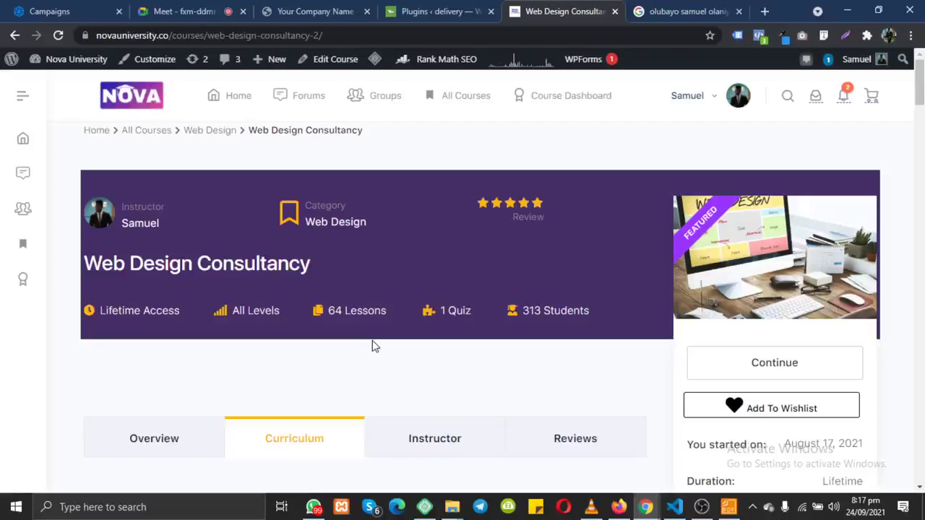
{"action": "scroll", "coordinate": [372, 346], "scroll_direction": "down", "scroll_amount": 1}
{"action": "scroll", "coordinate": [372, 346], "scroll_direction": "down", "scroll_amount": 1}
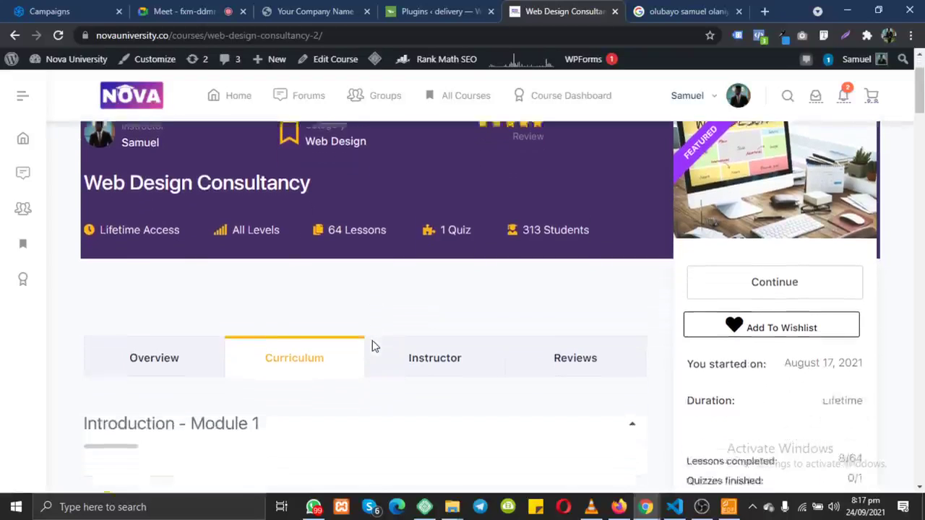
{"action": "scroll", "coordinate": [372, 345], "scroll_direction": "up", "scroll_amount": 2}
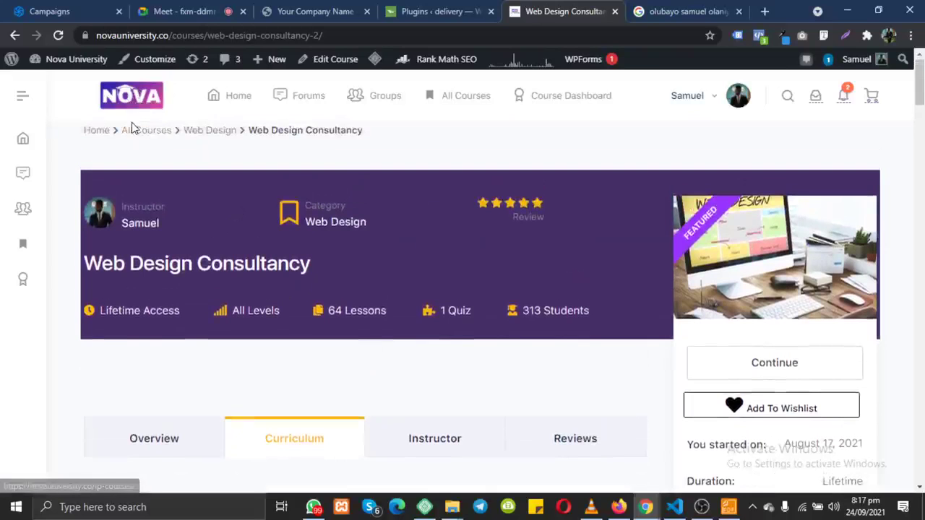
{"action": "left_click", "coordinate": [313, 507]}
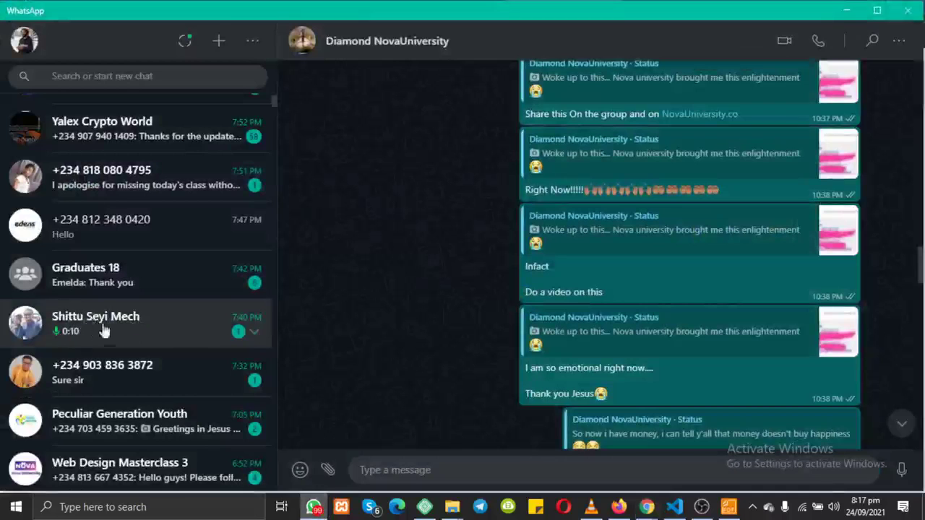
Step: Open the prospective student's chat and highlight the 'How much is the course' question and 20K membership reply
{"action": "left_click", "coordinate": [71, 325]}
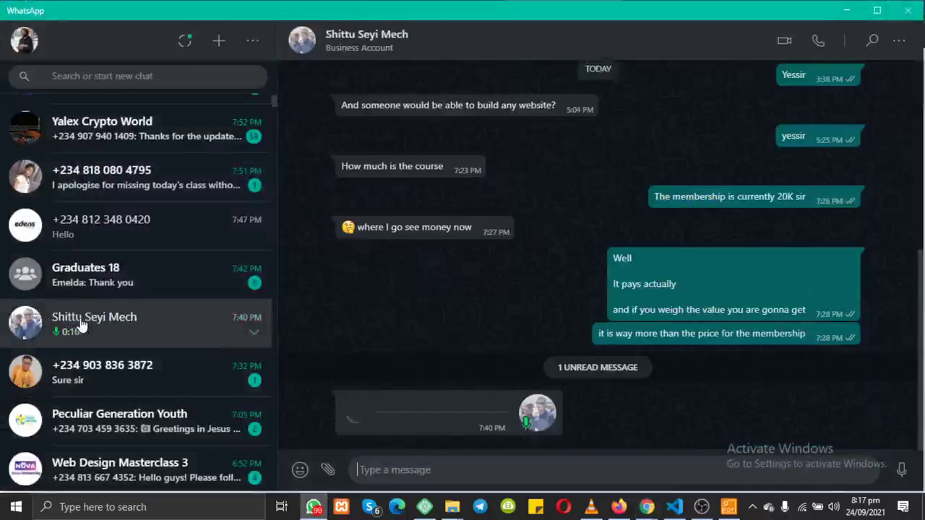
{"action": "scroll", "coordinate": [431, 240], "scroll_direction": "up", "scroll_amount": 3}
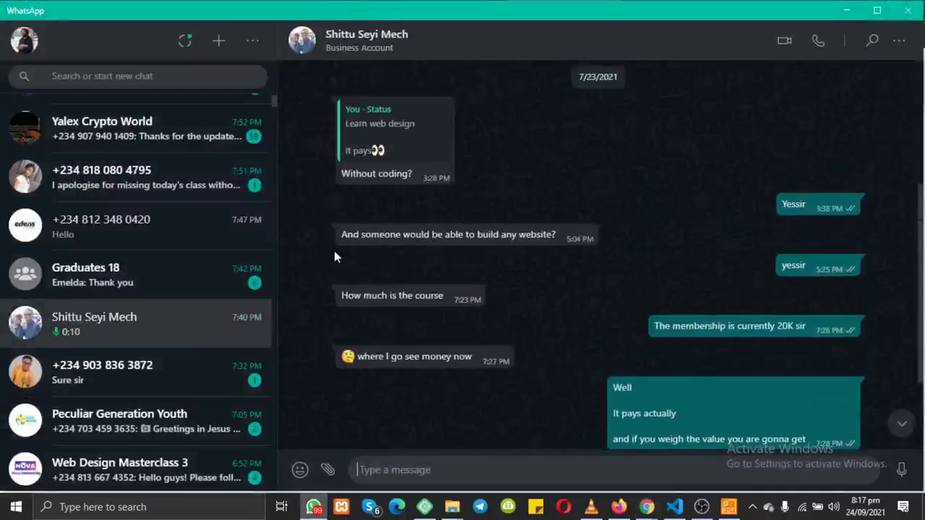
{"action": "left_click_drag", "start_coordinate": [333, 246], "coordinate": [426, 245]}
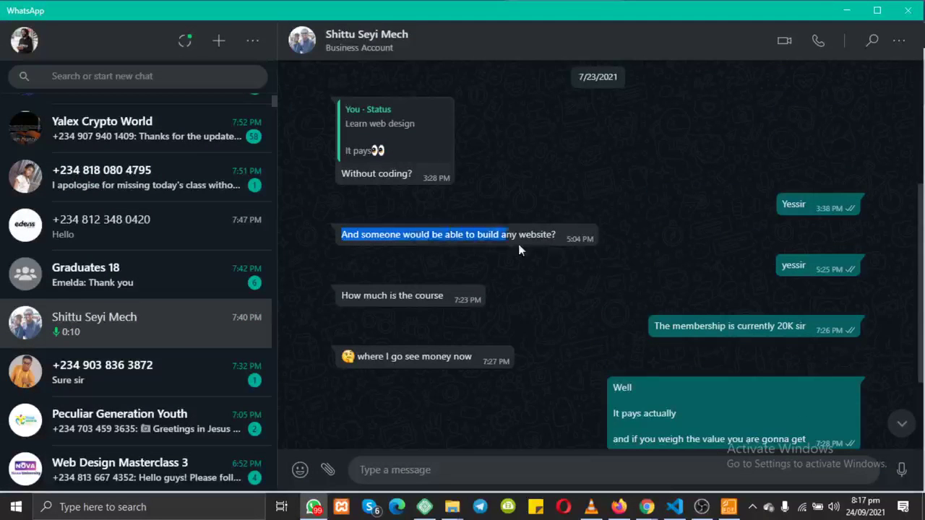
{"action": "left_click_drag", "start_coordinate": [518, 243], "coordinate": [557, 242]}
{"action": "left_click_drag", "start_coordinate": [329, 299], "coordinate": [462, 287]}
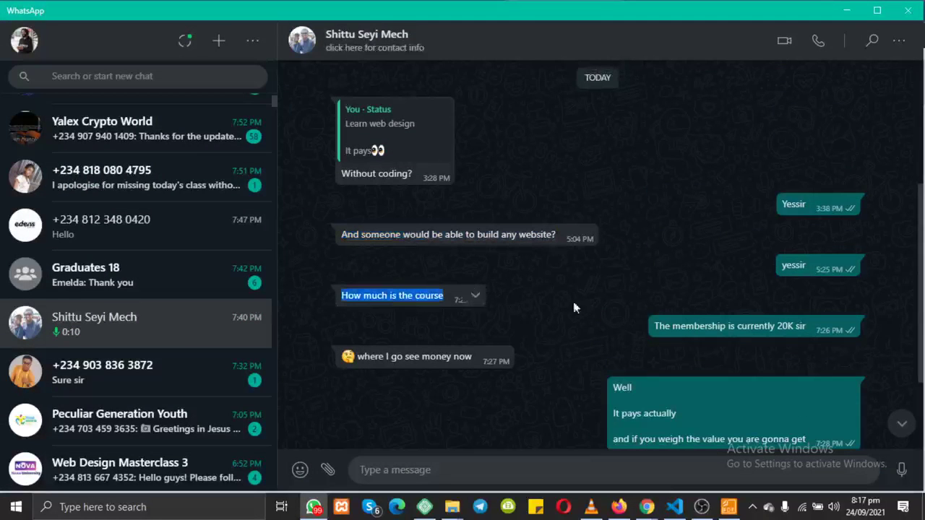
{"action": "left_click_drag", "start_coordinate": [654, 326], "coordinate": [694, 326]}
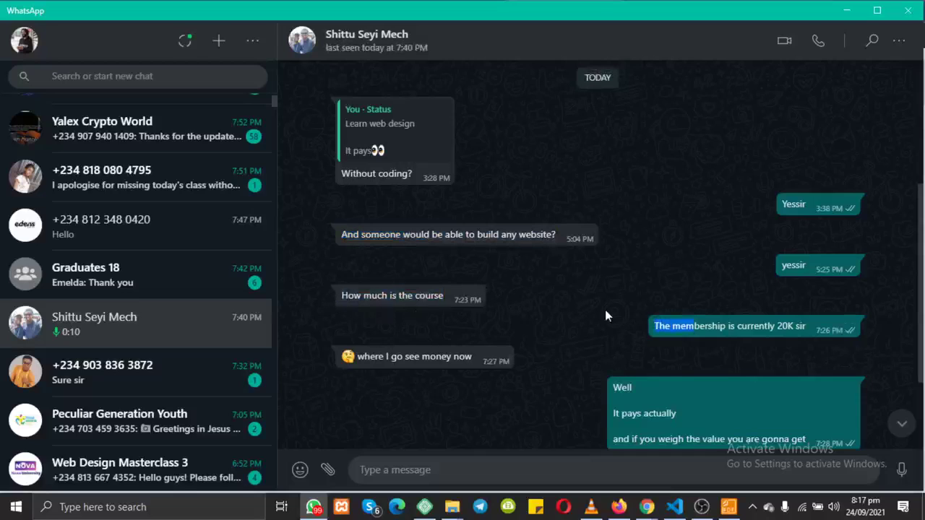
{"action": "left_click", "coordinate": [657, 326]}
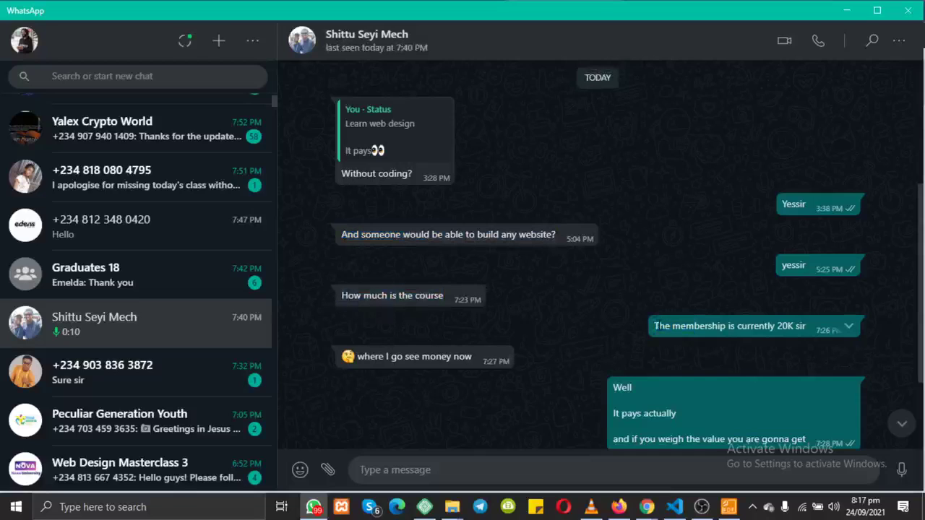
{"action": "left_click_drag", "start_coordinate": [652, 326], "coordinate": [811, 333]}
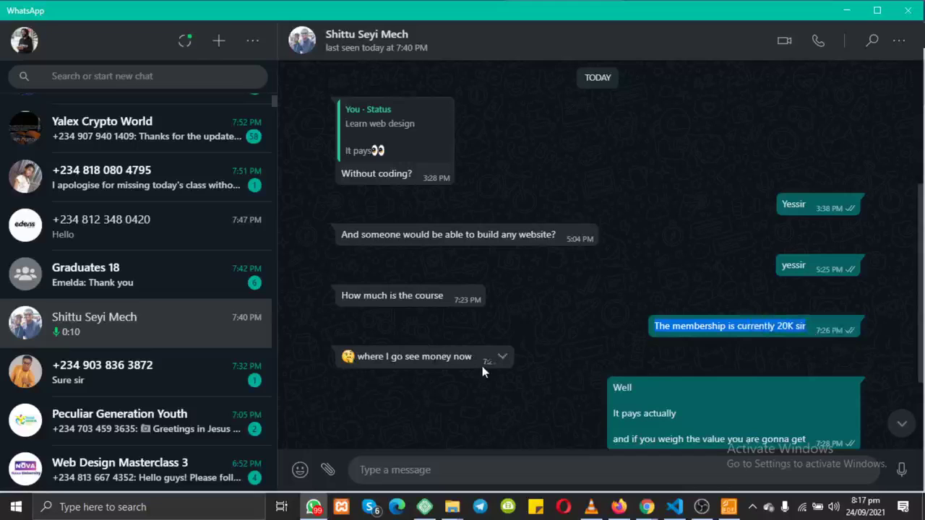
Step: Leave WhatsApp and open the Nova University admin dashboard
{"action": "left_click", "coordinate": [843, 11]}
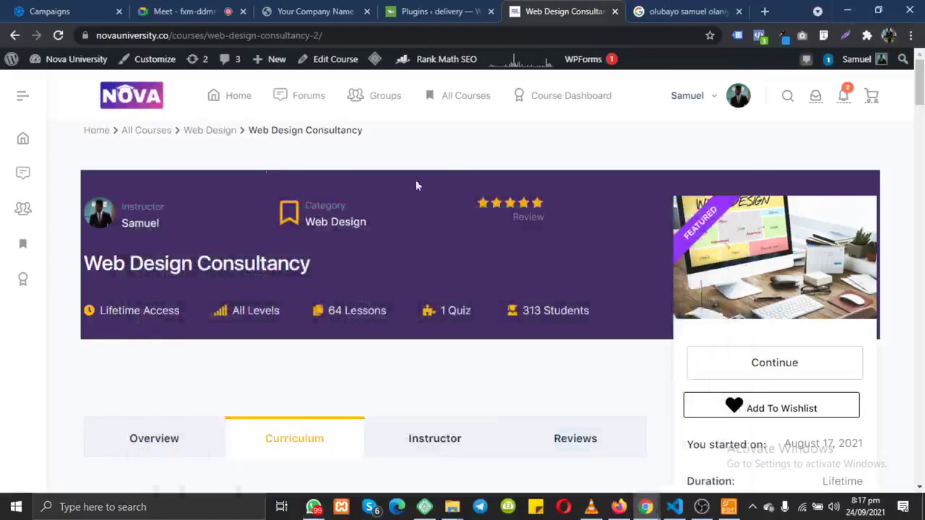
{"action": "mouse_move", "coordinate": [69, 59]}
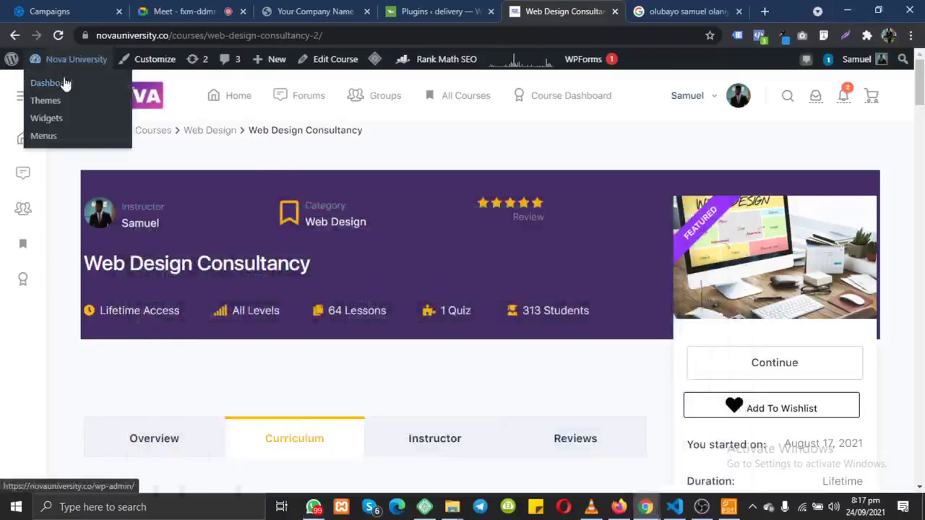
{"action": "left_click", "coordinate": [65, 84]}
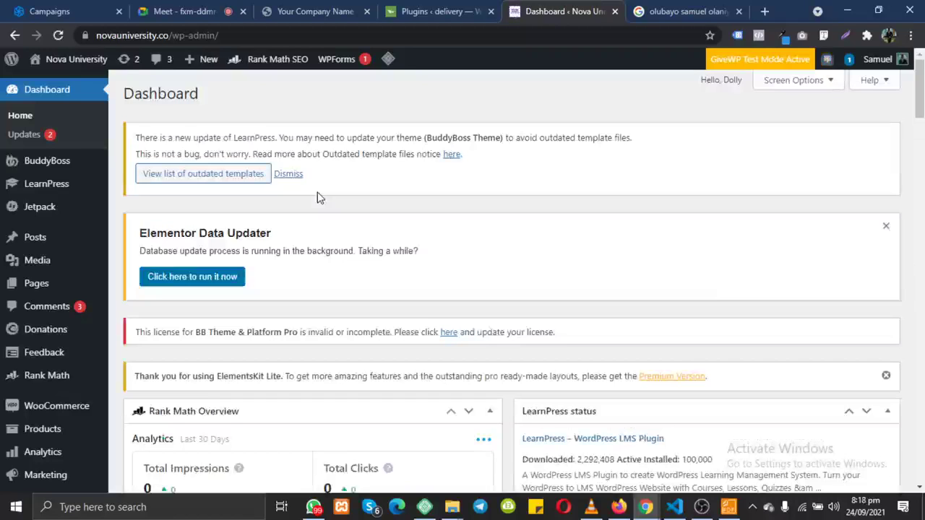
{"action": "scroll", "coordinate": [320, 198], "scroll_direction": "down", "scroll_amount": 8}
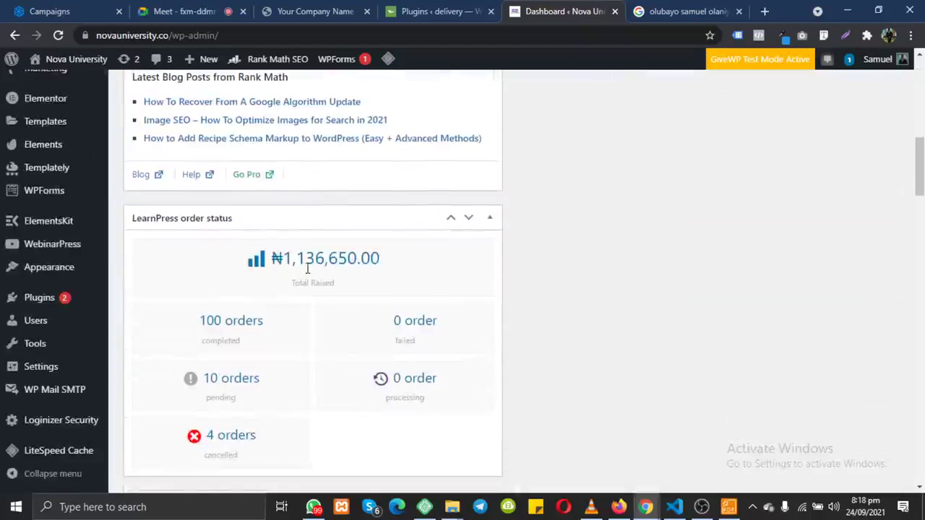
Step: Highlight the ₦1,136,650.00 Total Raised amount on the dashboard
{"action": "left_click_drag", "start_coordinate": [400, 258], "coordinate": [273, 265]}
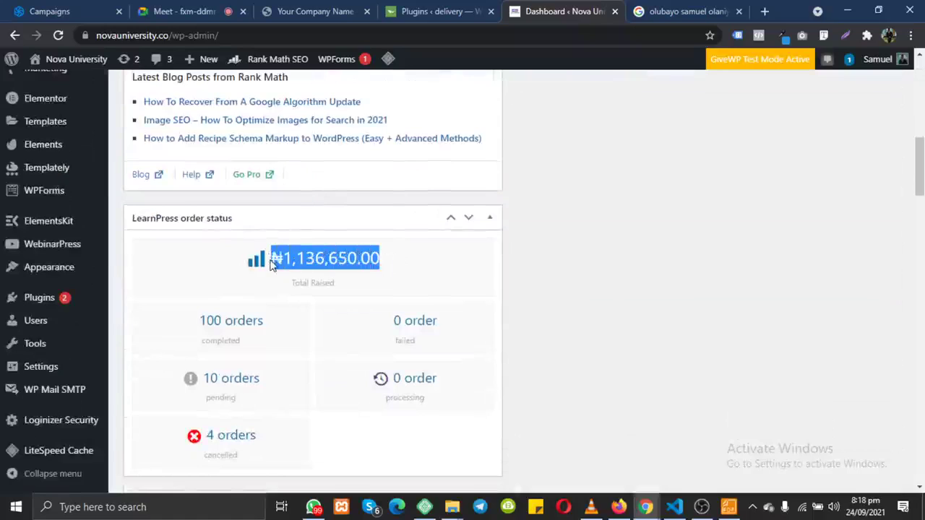
{"action": "left_click", "coordinate": [313, 258]}
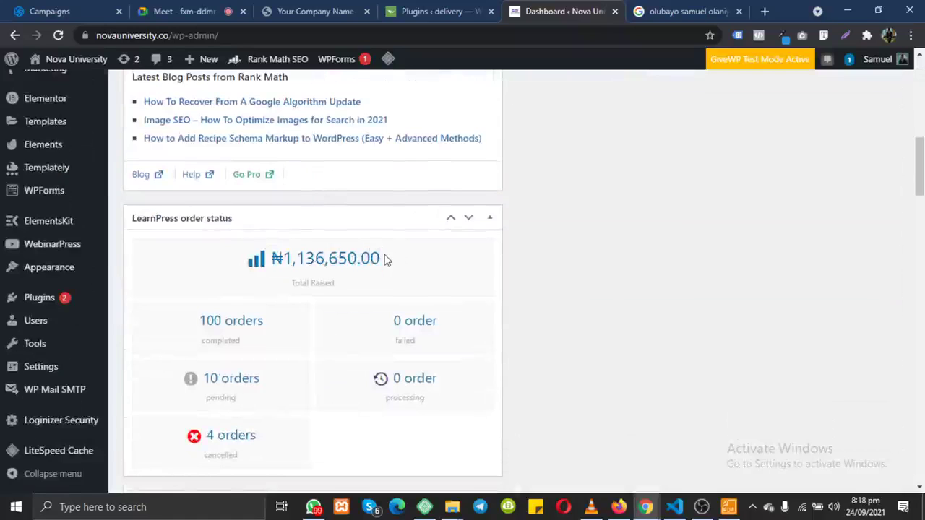
{"action": "left_click_drag", "start_coordinate": [390, 262], "coordinate": [269, 262]}
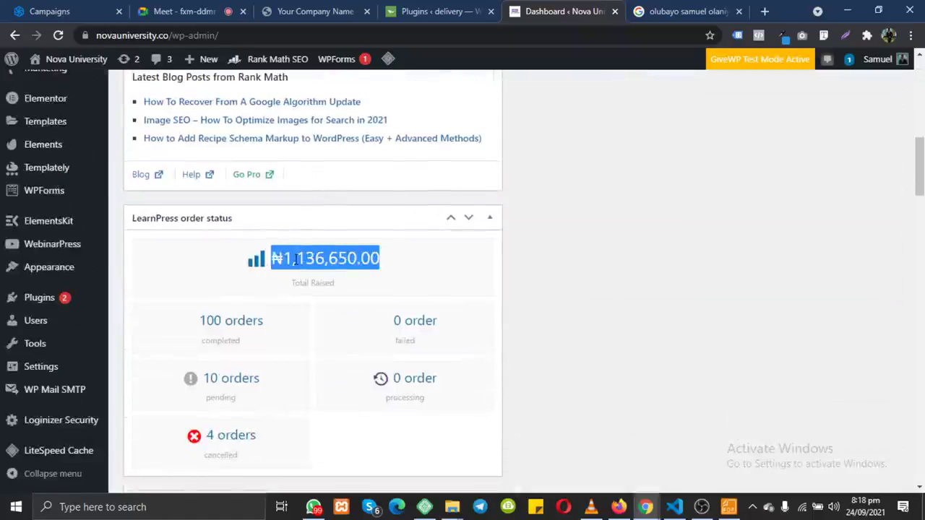
{"action": "left_click", "coordinate": [430, 258]}
{"action": "left_click_drag", "start_coordinate": [266, 263], "coordinate": [410, 257]}
Step: Open the delivery site's Plugins tab and move it after the dashboard tab
{"action": "left_click", "coordinate": [414, 260]}
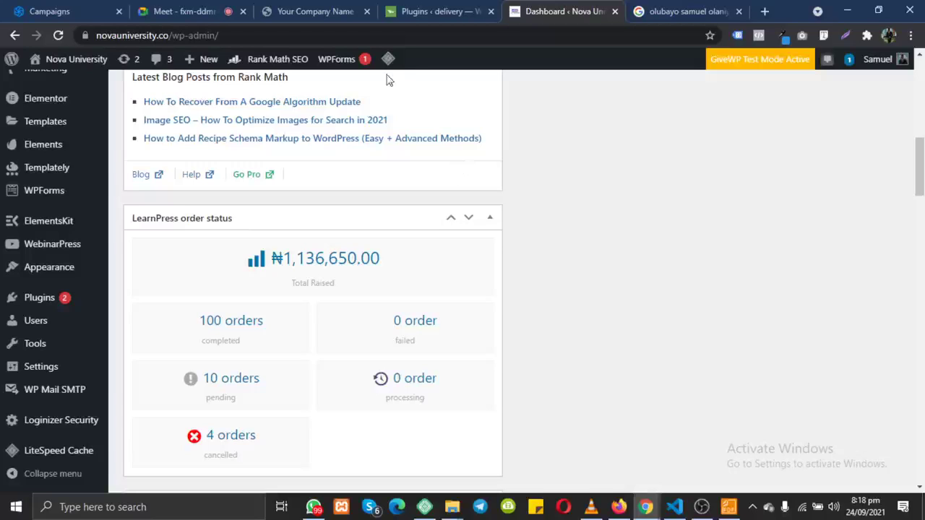
{"action": "left_click", "coordinate": [446, 11]}
{"action": "left_click_drag", "start_coordinate": [454, 9], "coordinate": [563, 6]}
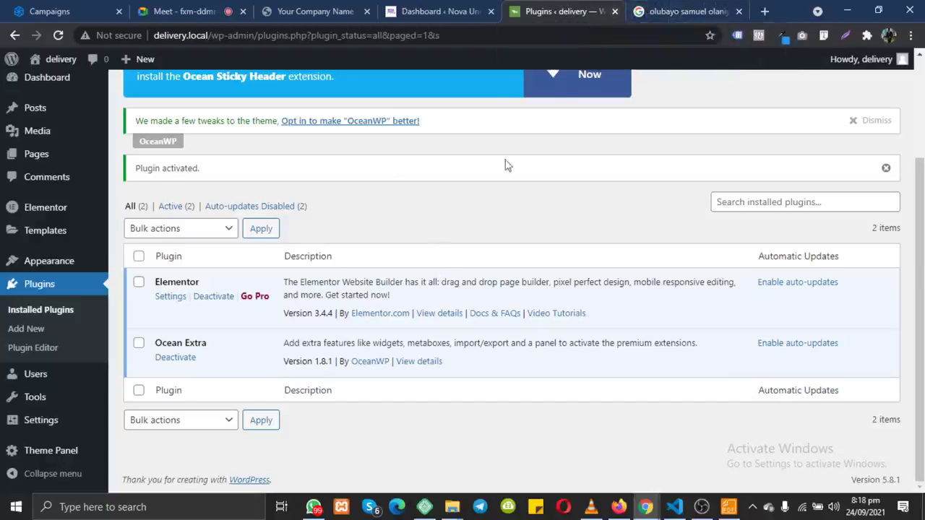
Step: Check the live delivery website and the meeting call
{"action": "left_click", "coordinate": [302, 11]}
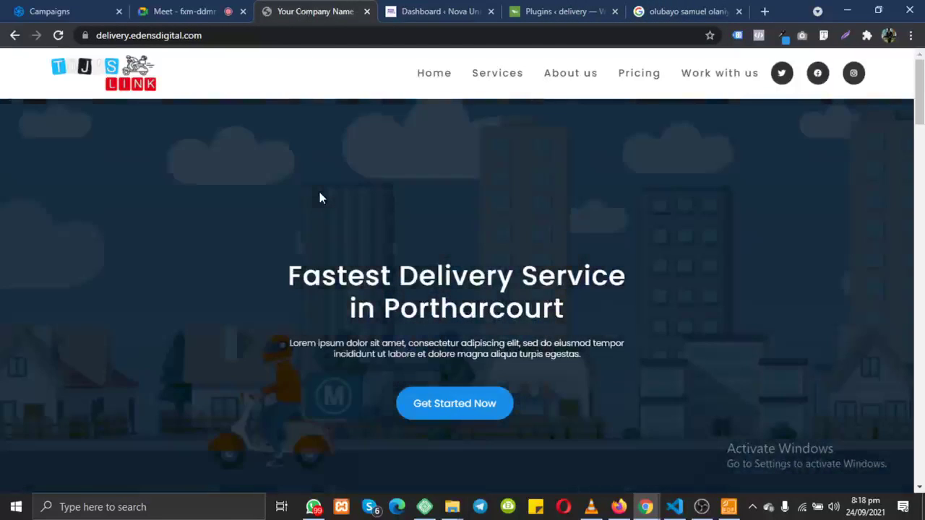
{"action": "left_click", "coordinate": [181, 11]}
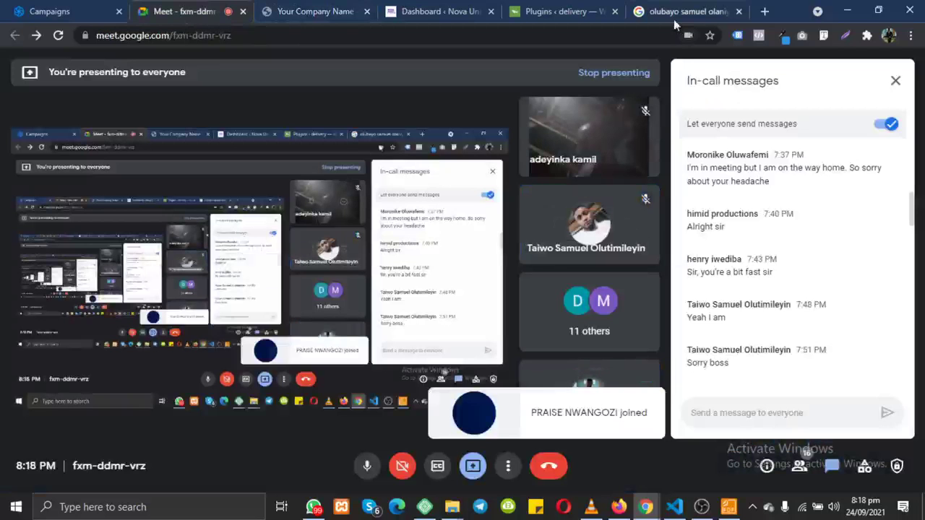
{"action": "left_click", "coordinate": [320, 12]}
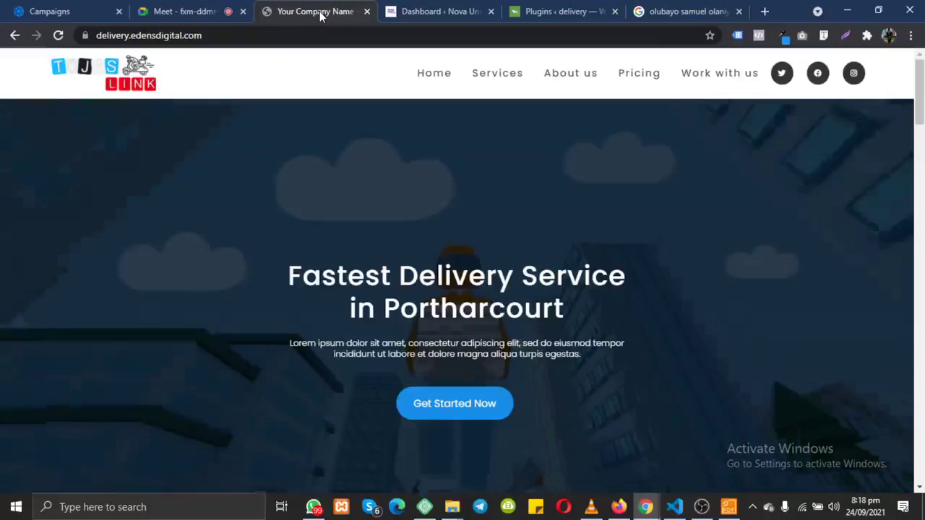
{"action": "scroll", "coordinate": [390, 432], "scroll_direction": "down", "scroll_amount": 15}
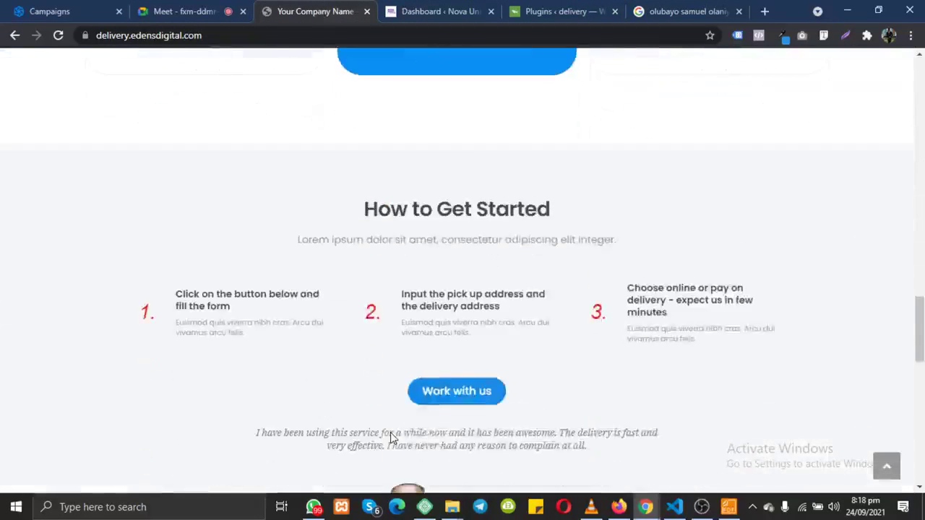
{"action": "scroll", "coordinate": [390, 432], "scroll_direction": "up", "scroll_amount": 10}
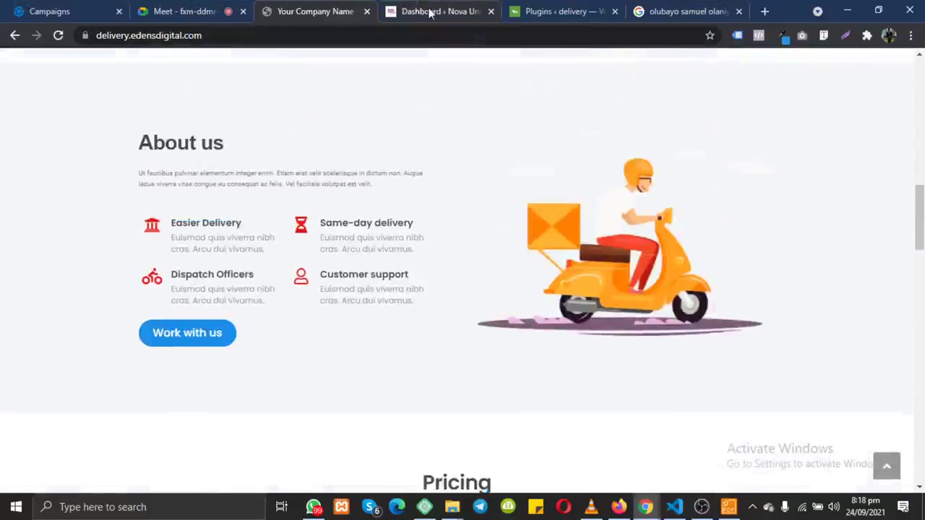
Step: Return to the delivery site's Plugins page and open its Pages list
{"action": "left_click", "coordinate": [550, 12]}
{"action": "scroll", "coordinate": [344, 213], "scroll_direction": "up", "scroll_amount": 2}
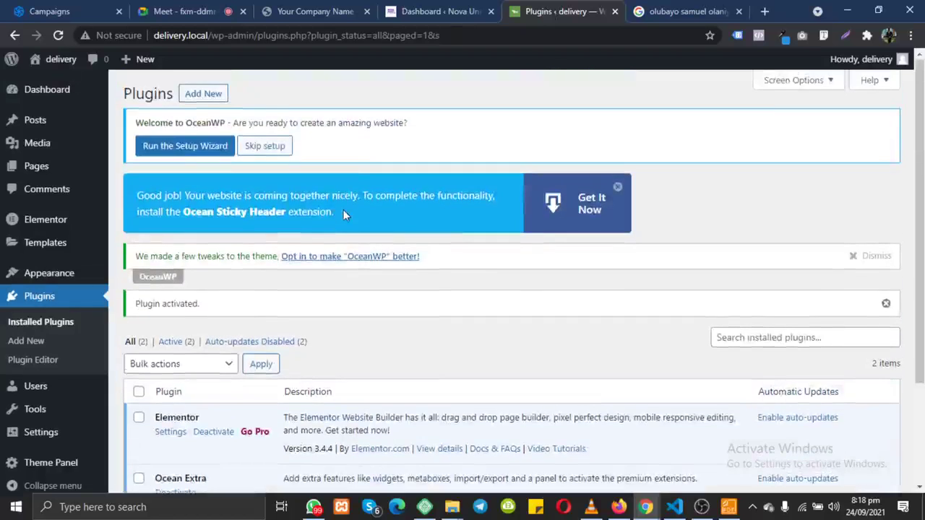
{"action": "scroll", "coordinate": [343, 214], "scroll_direction": "down", "scroll_amount": 2}
{"action": "scroll", "coordinate": [345, 214], "scroll_direction": "up", "scroll_amount": 1}
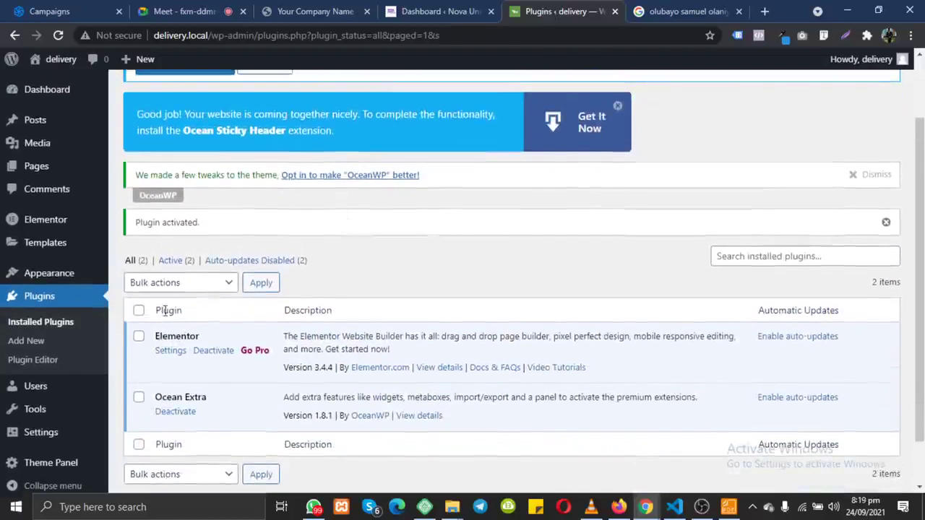
{"action": "left_click", "coordinate": [40, 175]}
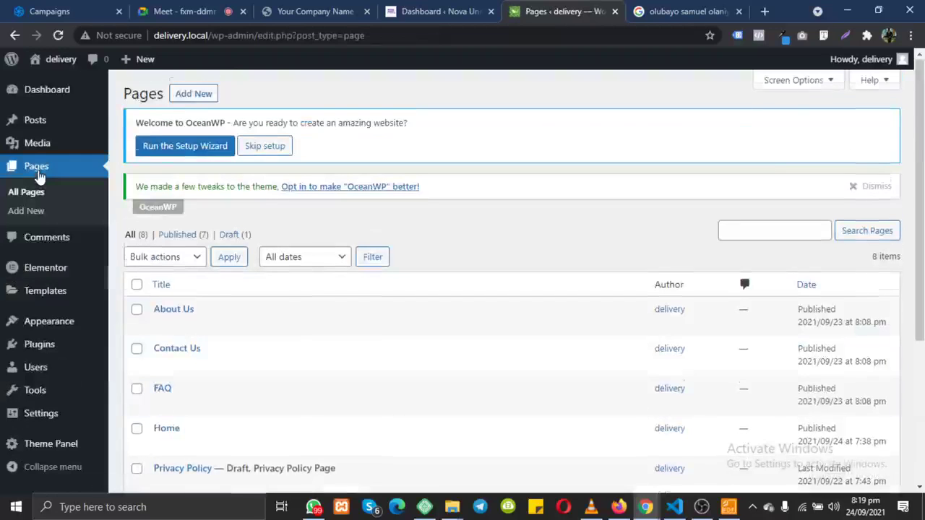
{"action": "scroll", "coordinate": [39, 175], "scroll_direction": "down", "scroll_amount": 3}
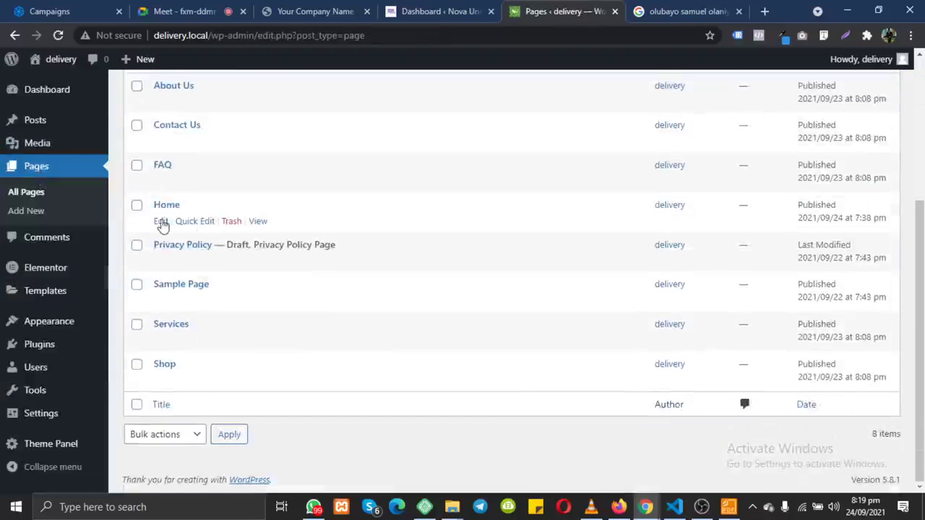
Step: Delete the leftover button block on the Home page and save the update
{"action": "left_click", "coordinate": [161, 222]}
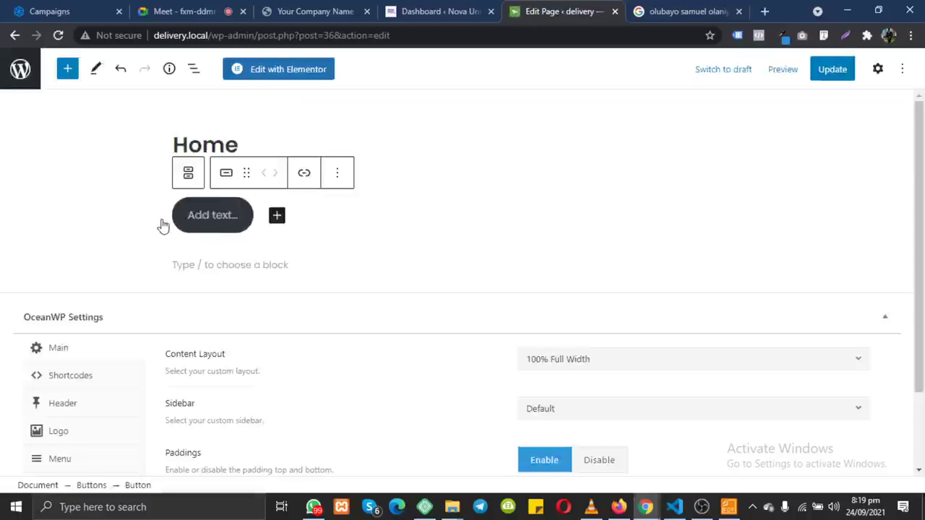
{"action": "left_click", "coordinate": [337, 172]}
{"action": "left_click", "coordinate": [377, 364]}
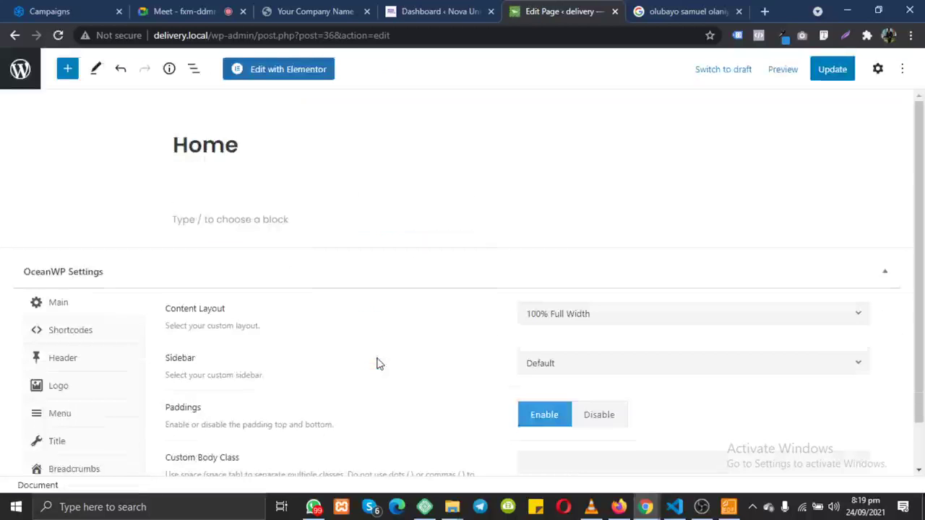
{"action": "left_click", "coordinate": [833, 68]}
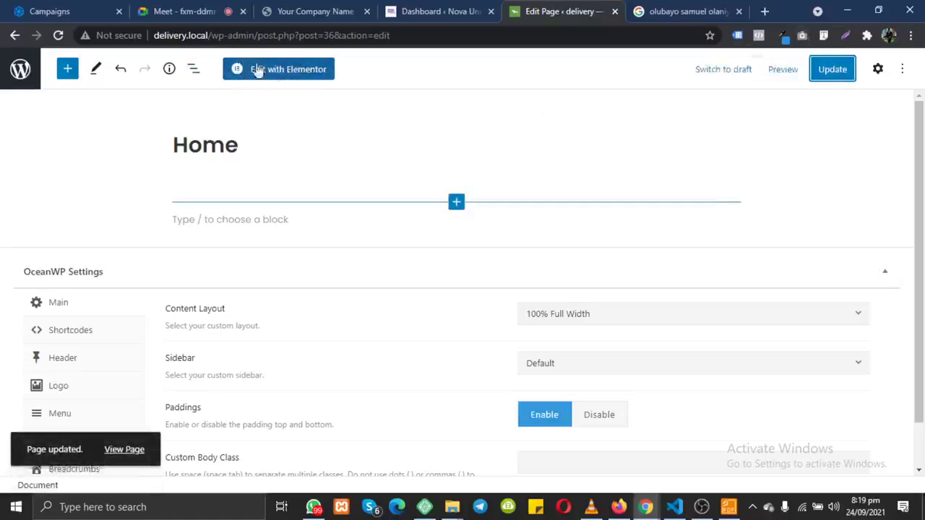
Step: Launch Elementor on the Home page, browse the widget panel, and open the section structure picker
{"action": "left_click", "coordinate": [304, 78]}
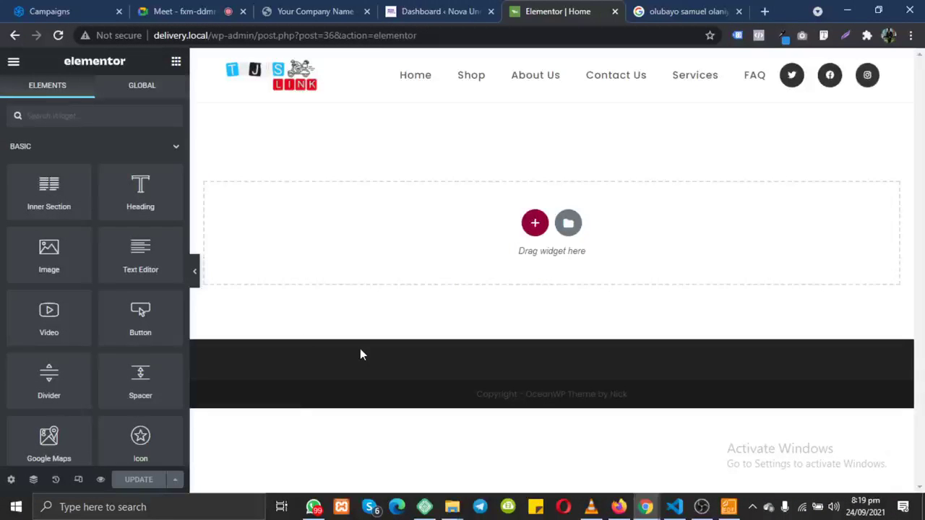
{"action": "scroll", "coordinate": [83, 341], "scroll_direction": "down", "scroll_amount": 10}
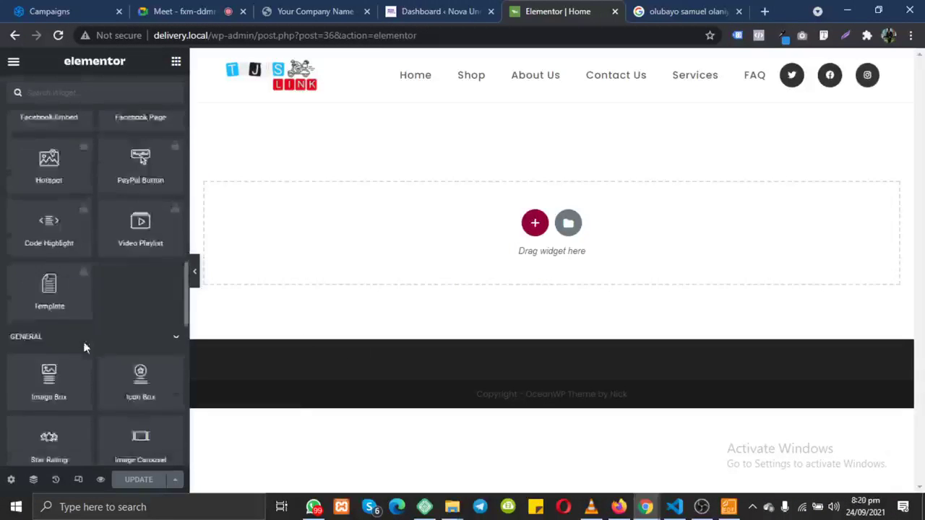
{"action": "scroll", "coordinate": [83, 343], "scroll_direction": "down", "scroll_amount": 10}
{"action": "scroll", "coordinate": [84, 346], "scroll_direction": "up", "scroll_amount": 20}
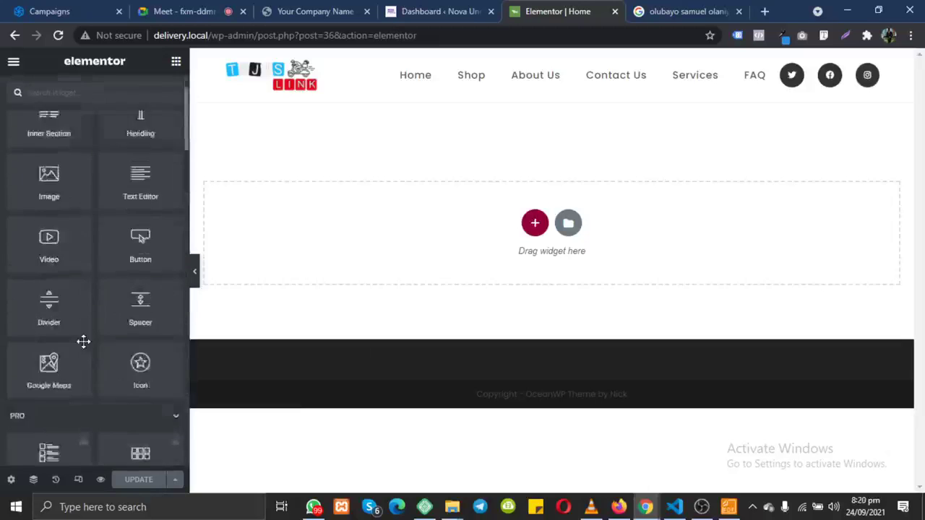
{"action": "scroll", "coordinate": [83, 342], "scroll_direction": "up", "scroll_amount": 1}
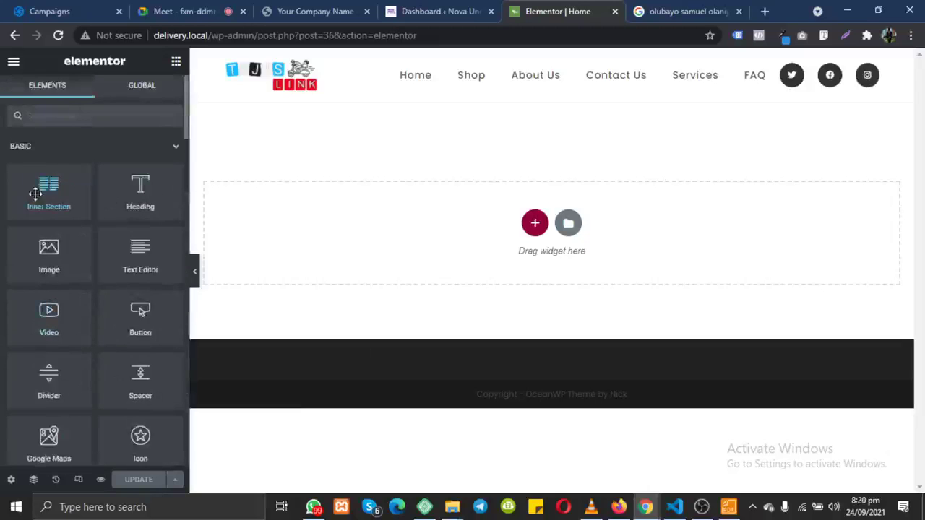
{"action": "scroll", "coordinate": [40, 338], "scroll_direction": "down", "scroll_amount": 5}
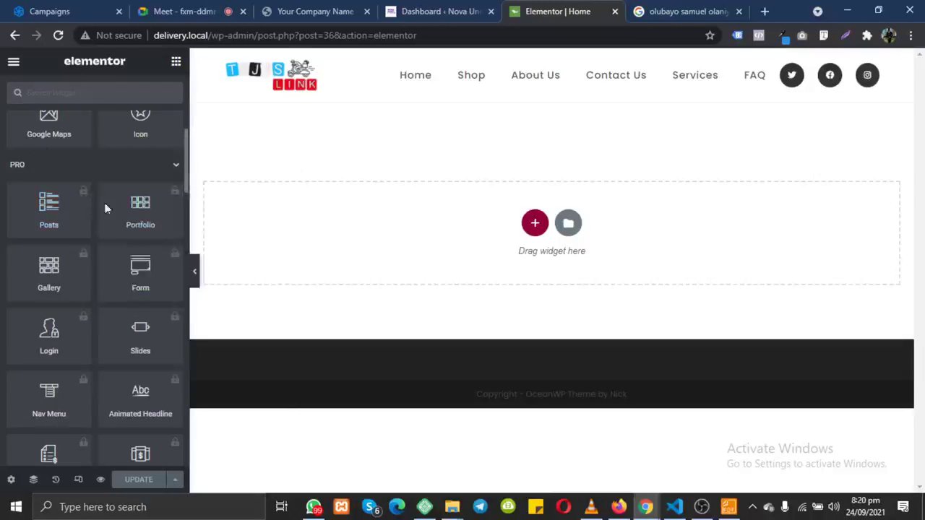
{"action": "scroll", "coordinate": [109, 206], "scroll_direction": "down", "scroll_amount": 10}
{"action": "scroll", "coordinate": [105, 203], "scroll_direction": "down", "scroll_amount": 5}
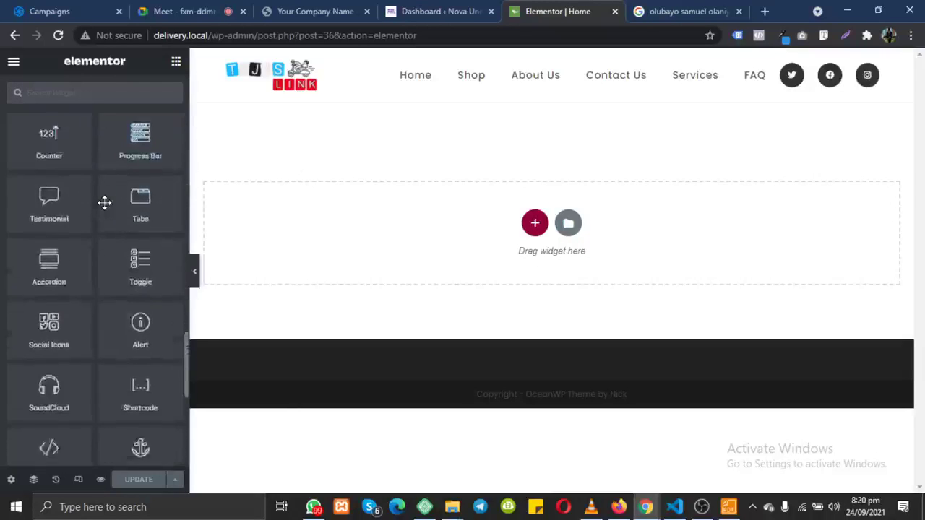
{"action": "scroll", "coordinate": [105, 203], "scroll_direction": "up", "scroll_amount": 15}
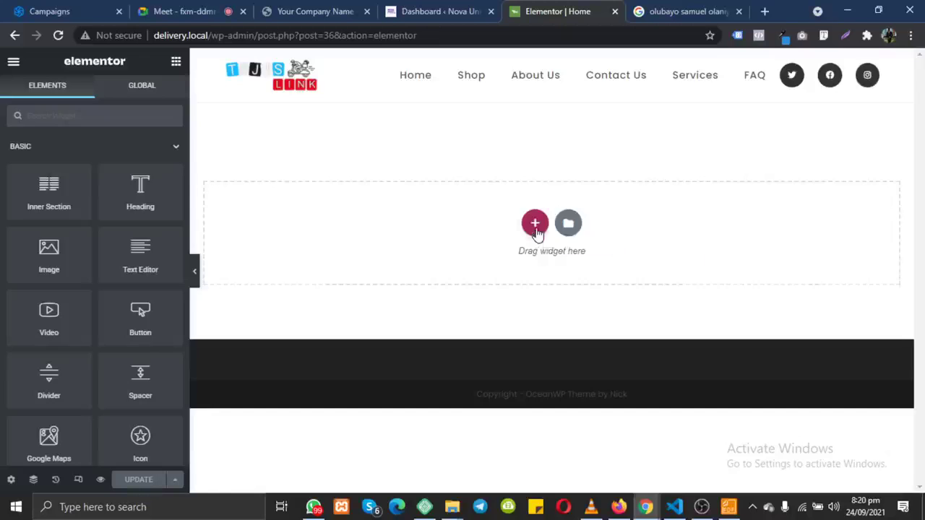
{"action": "left_click", "coordinate": [535, 224]}
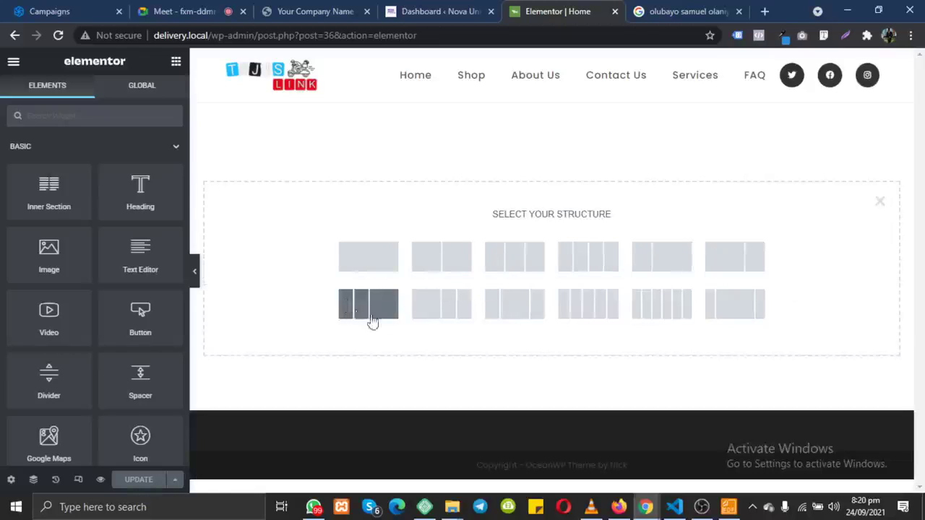
{"action": "left_click", "coordinate": [324, 10]}
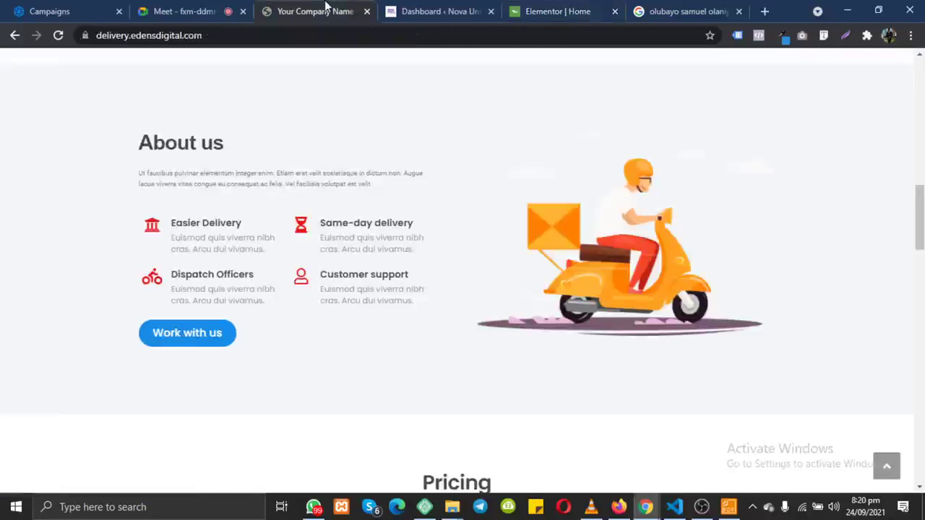
{"action": "key", "text": "F5"}
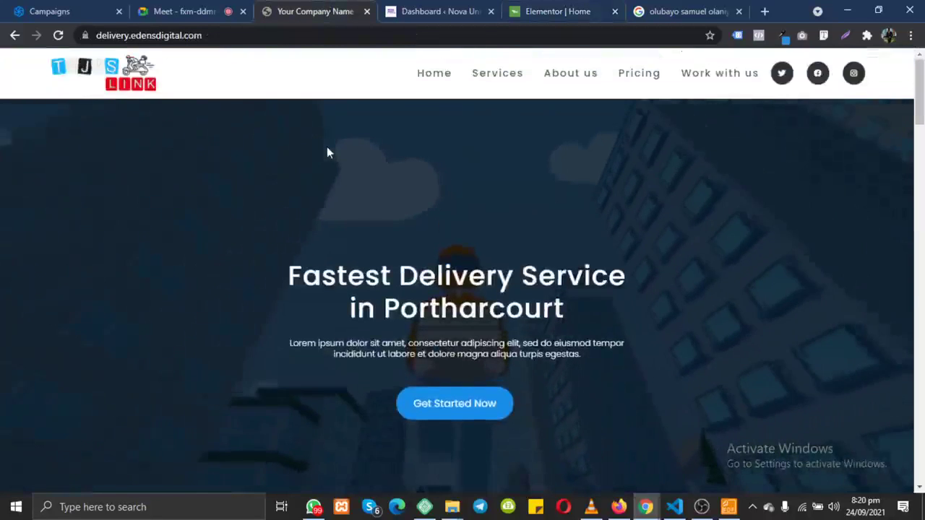
{"action": "scroll", "coordinate": [293, 165], "scroll_direction": "down", "scroll_amount": 1}
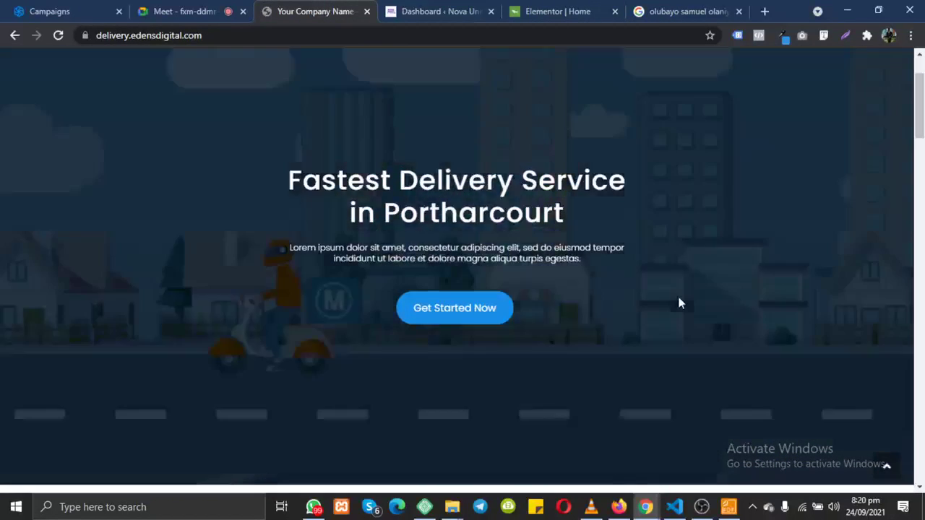
{"action": "scroll", "coordinate": [507, 365], "scroll_direction": "down", "scroll_amount": 4}
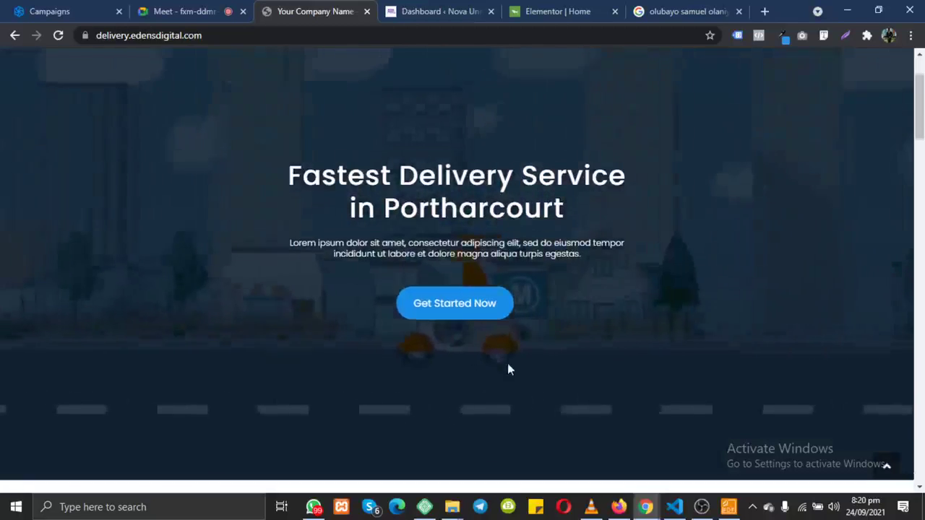
{"action": "left_click_drag", "start_coordinate": [109, 255], "coordinate": [180, 246]}
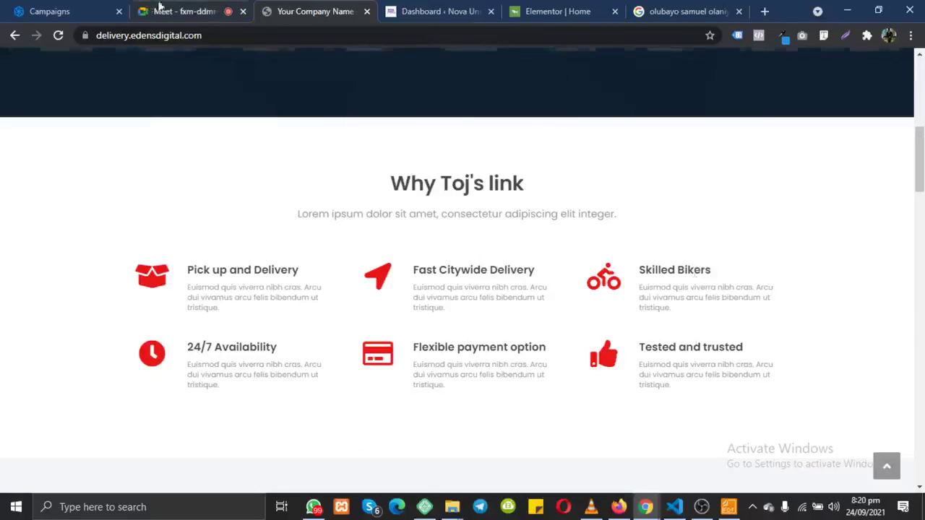
{"action": "left_click", "coordinate": [434, 9]}
{"action": "left_click_drag", "start_coordinate": [434, 4], "coordinate": [622, 8]}
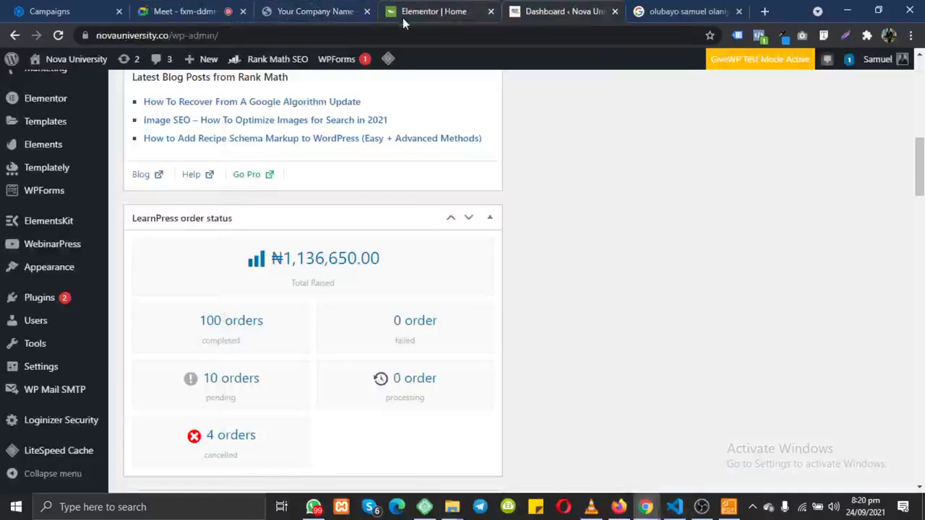
{"action": "left_click", "coordinate": [424, 12]}
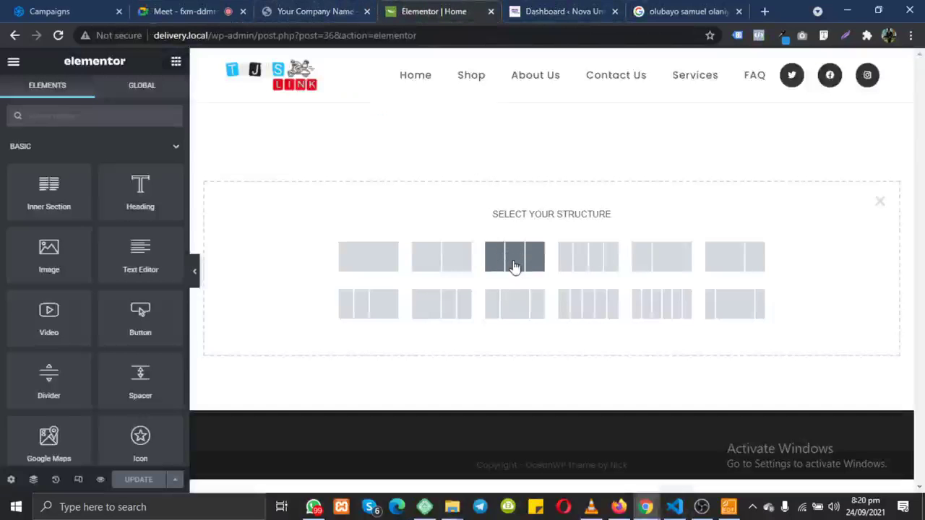
{"action": "left_click", "coordinate": [316, 11]}
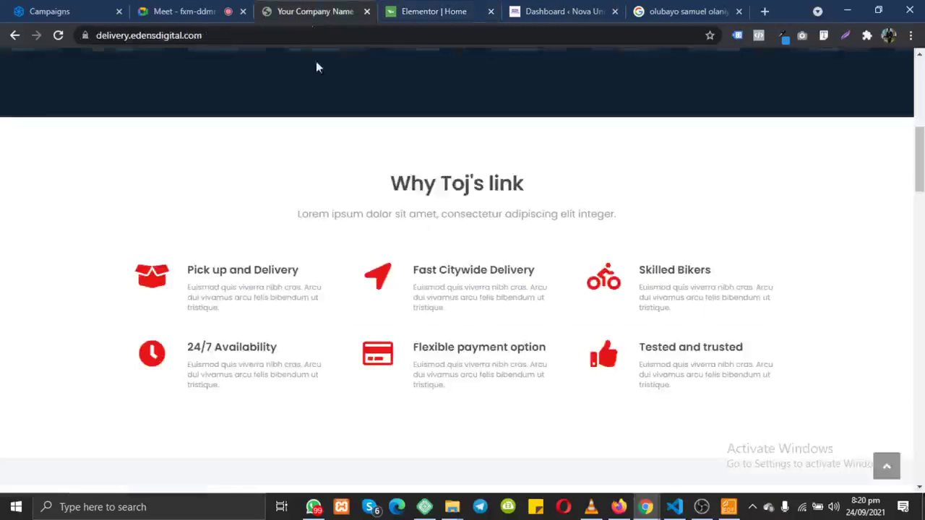
{"action": "scroll", "coordinate": [380, 195], "scroll_direction": "up", "scroll_amount": 5}
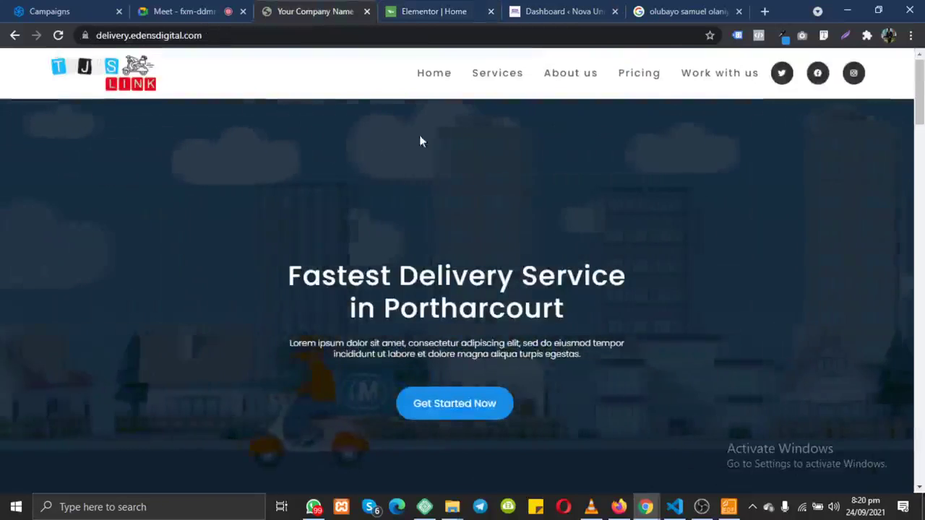
{"action": "left_click", "coordinate": [427, 11]}
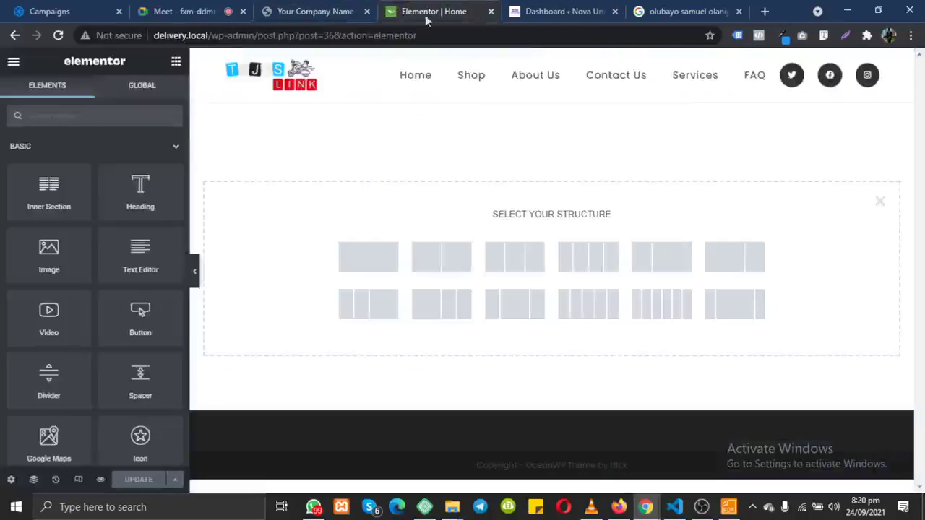
Step: Replace a stray section with a fresh single-column section and select it
{"action": "left_click", "coordinate": [372, 262]}
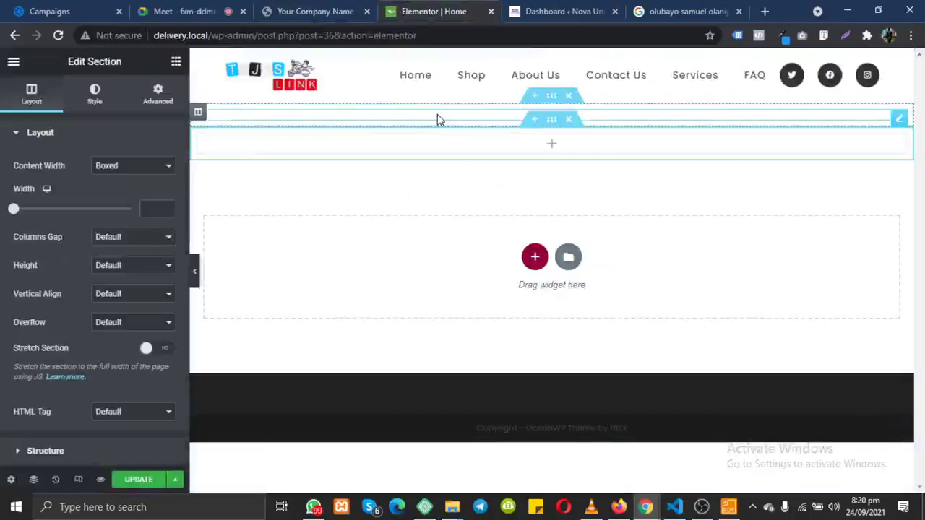
{"action": "left_click", "coordinate": [569, 96]}
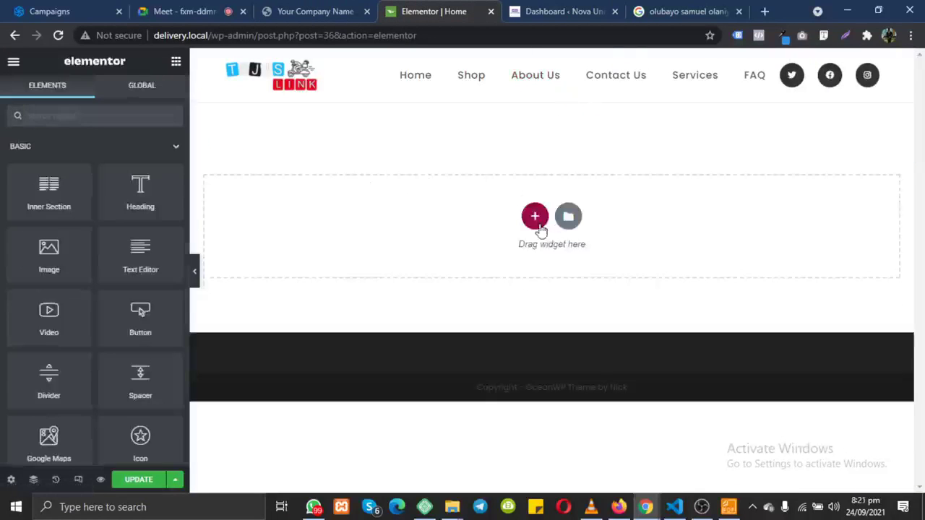
{"action": "left_click", "coordinate": [536, 221]}
{"action": "left_click", "coordinate": [368, 250]}
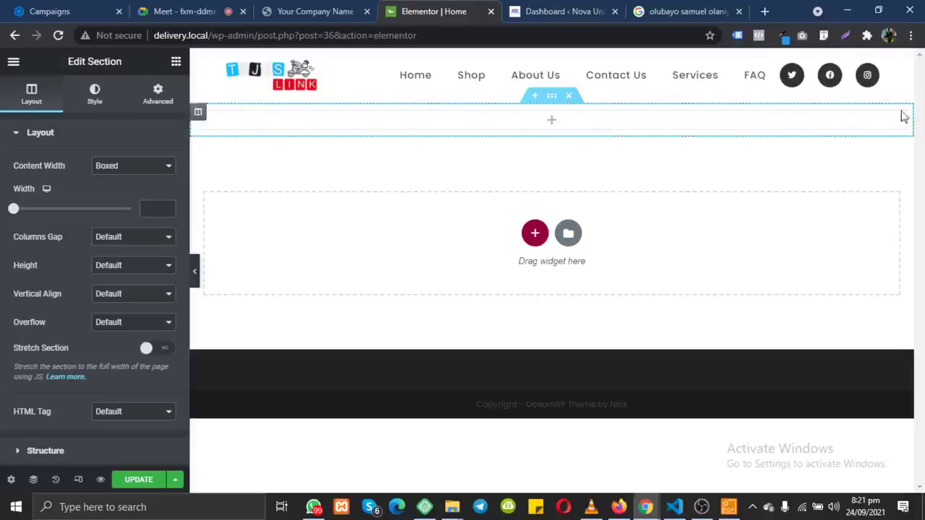
{"action": "left_click", "coordinate": [553, 99]}
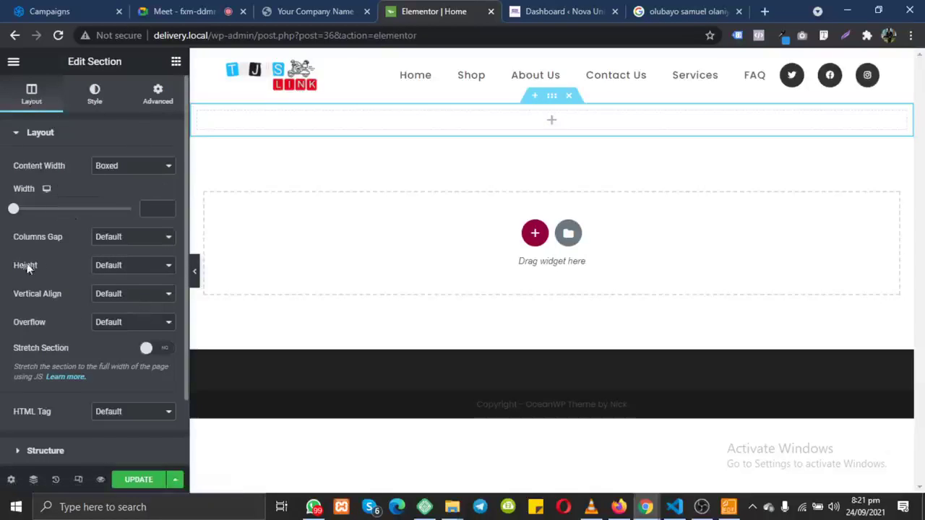
Step: Switch the section Height to Min Height and set the minimum height to 550 px
{"action": "mouse_move", "coordinate": [26, 269]}
{"action": "left_mouse_down"}
{"action": "mouse_move", "coordinate": [4, 272]}
{"action": "mouse_move", "coordinate": [12, 269]}
{"action": "left_mouse_up"}
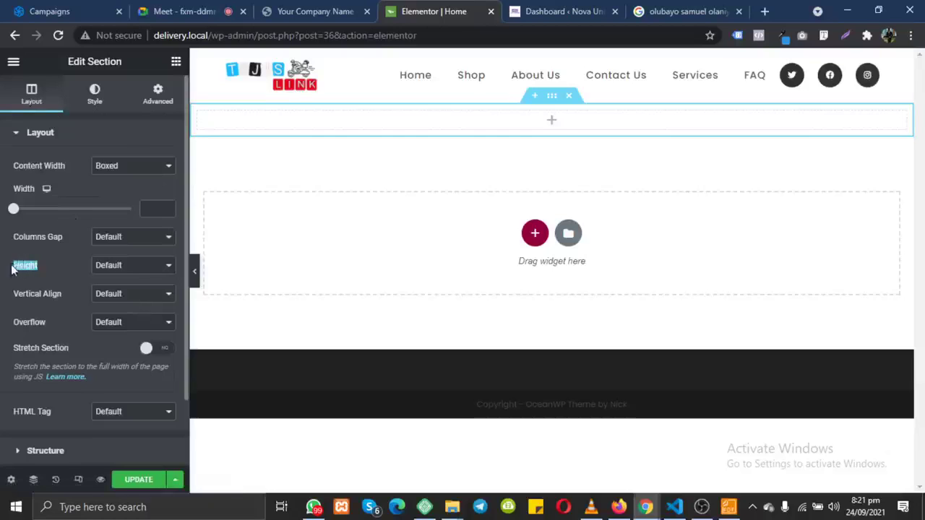
{"action": "left_click", "coordinate": [114, 268]}
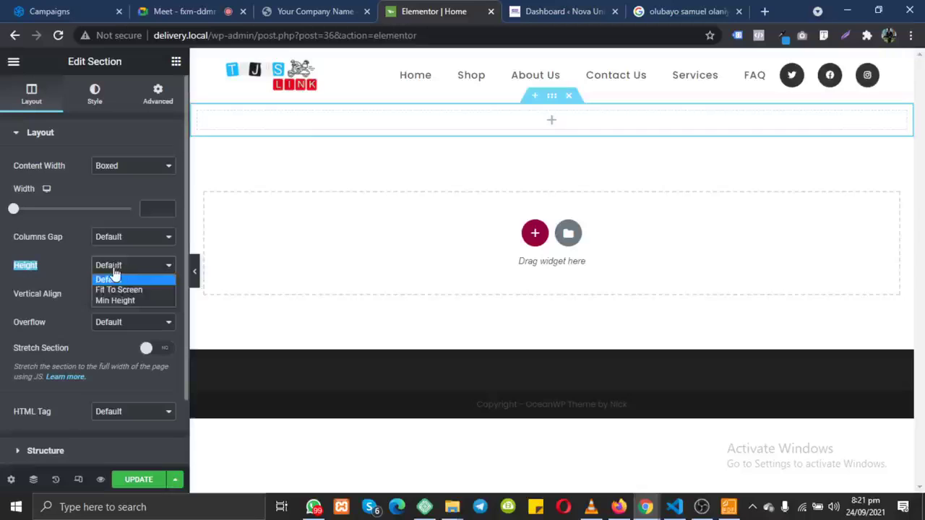
{"action": "left_click", "coordinate": [98, 300]}
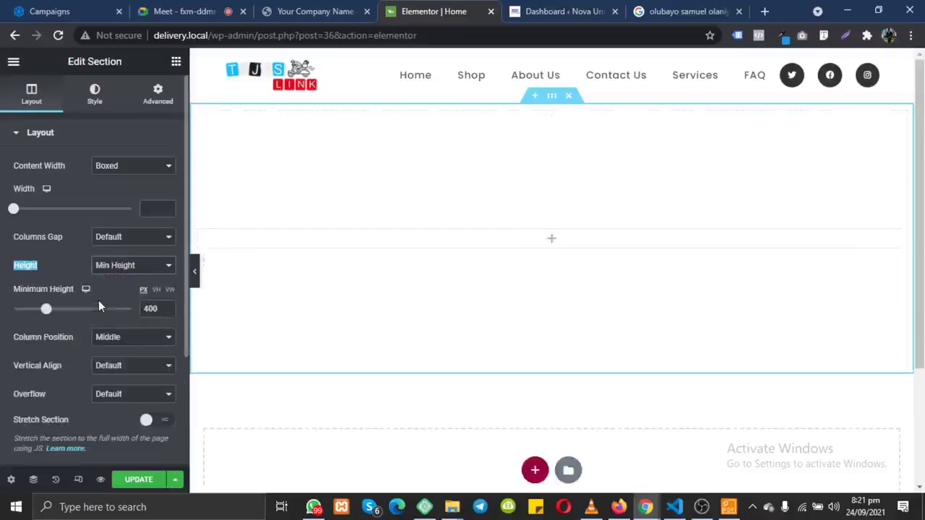
{"action": "mouse_move", "coordinate": [46, 308]}
{"action": "left_mouse_down"}
{"action": "mouse_move", "coordinate": [83, 321]}
{"action": "mouse_move", "coordinate": [33, 320]}
{"action": "mouse_move", "coordinate": [21, 305]}
{"action": "mouse_move", "coordinate": [58, 311]}
{"action": "left_mouse_up"}
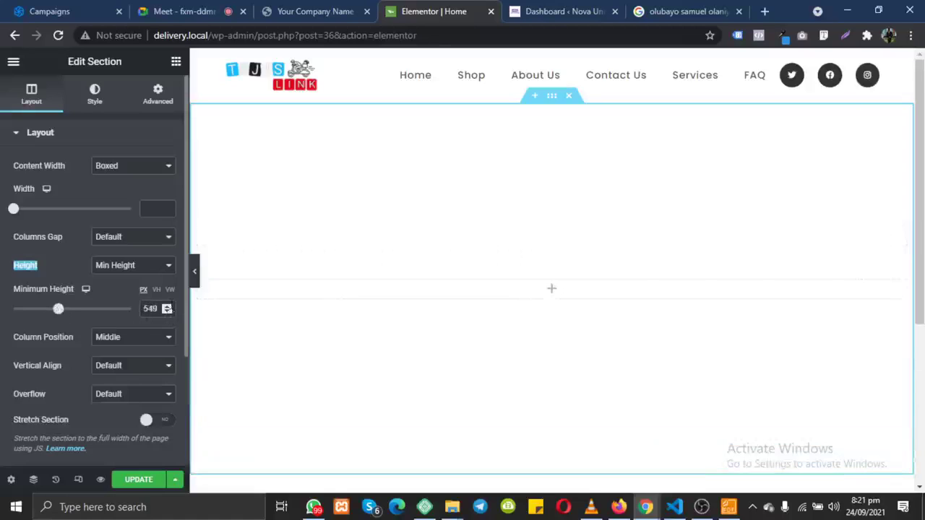
{"action": "left_click", "coordinate": [168, 306]}
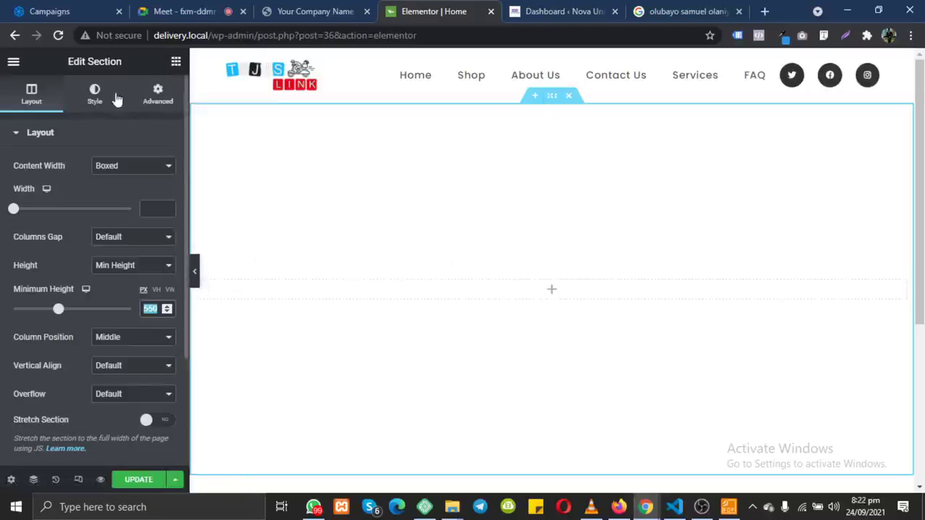
Step: Give the section a Classic background with a bright red colour
{"action": "left_click", "coordinate": [93, 99]}
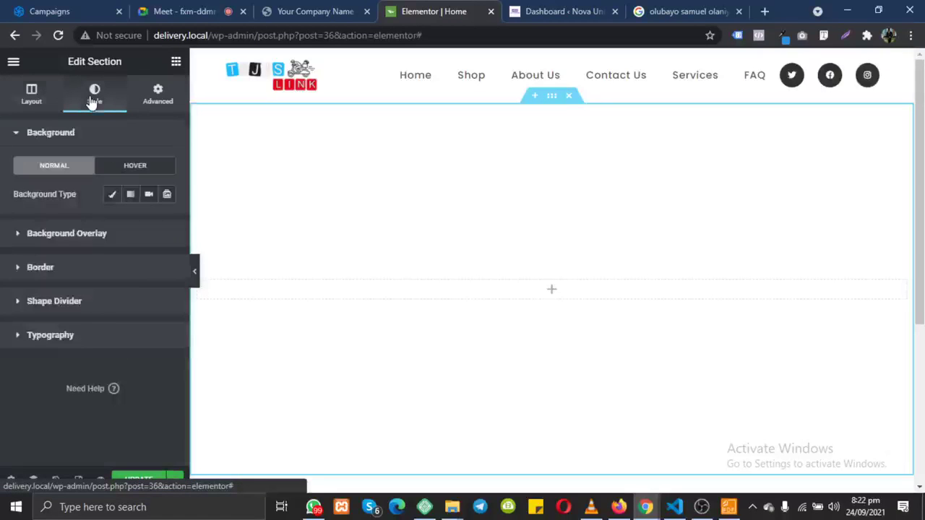
{"action": "left_click", "coordinate": [113, 197]}
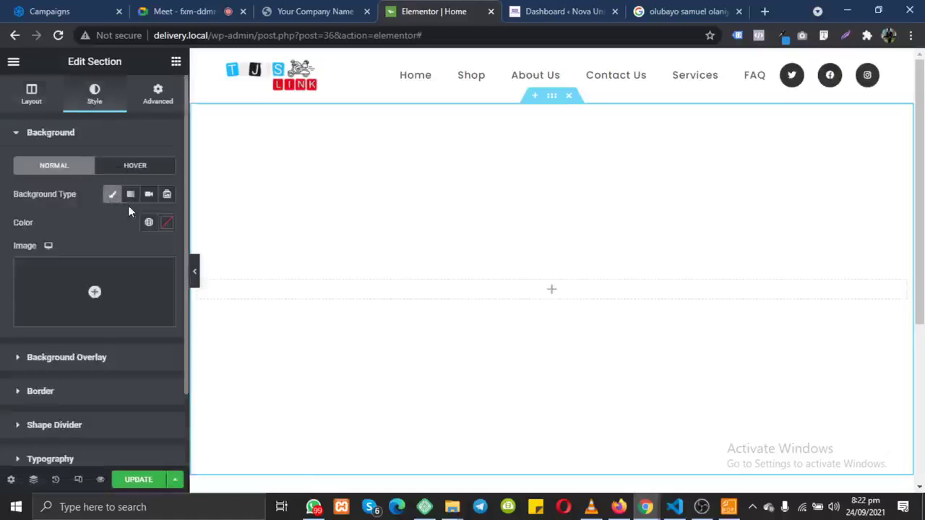
{"action": "left_click", "coordinate": [165, 228]}
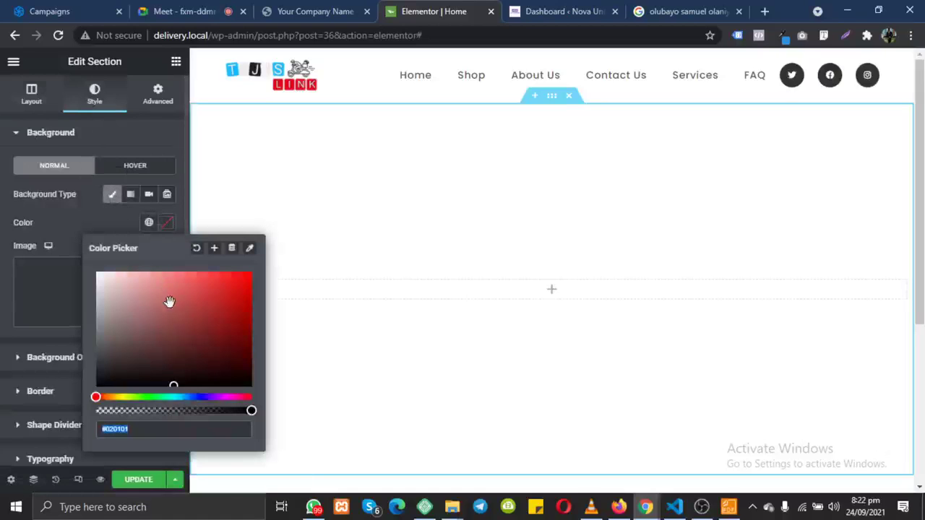
{"action": "left_click", "coordinate": [76, 222]}
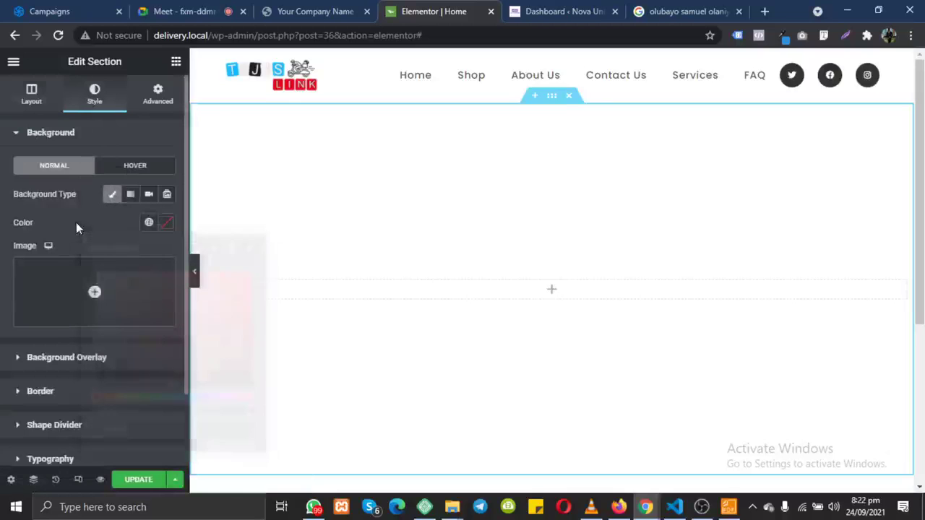
{"action": "left_click", "coordinate": [167, 223]}
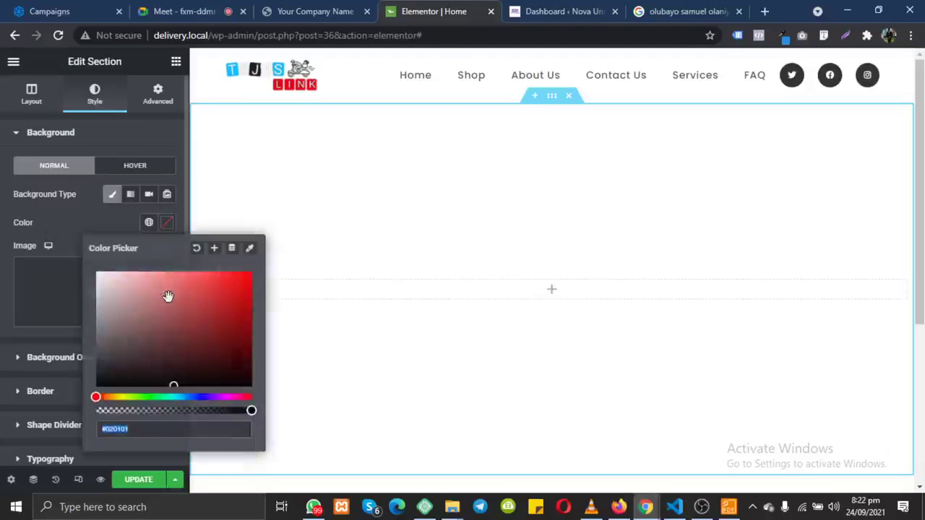
{"action": "left_click", "coordinate": [240, 298]}
{"action": "left_click_drag", "start_coordinate": [209, 335], "coordinate": [261, 284]}
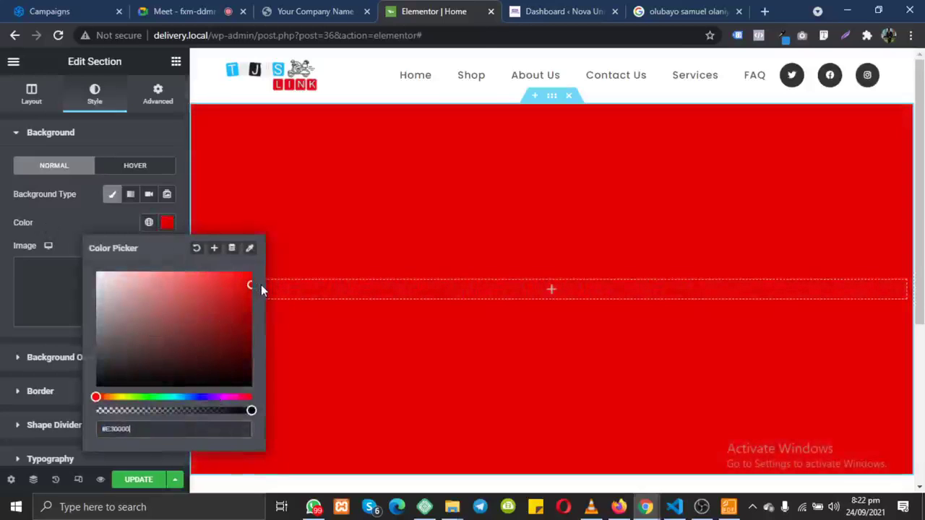
{"action": "left_click", "coordinate": [69, 211]}
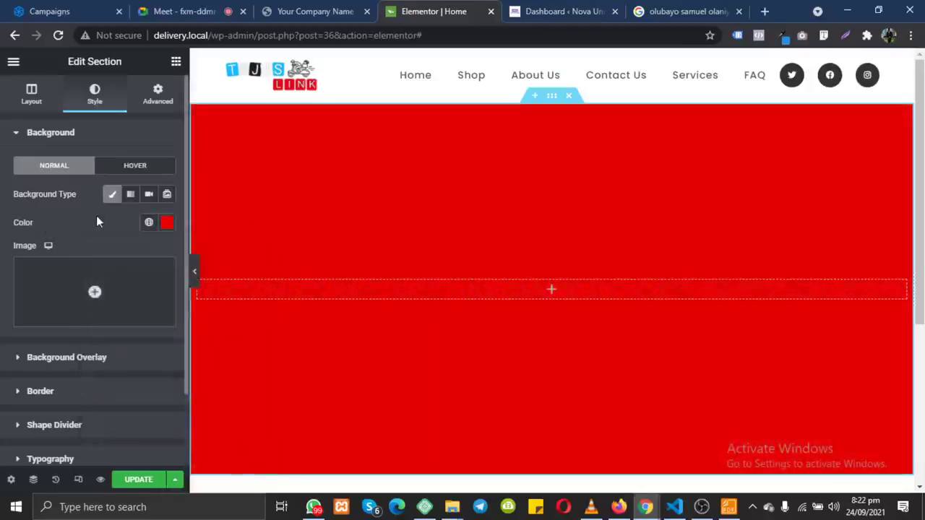
Step: Open the media library for the background image and browse the computer for files to upload
{"action": "left_click", "coordinate": [95, 293]}
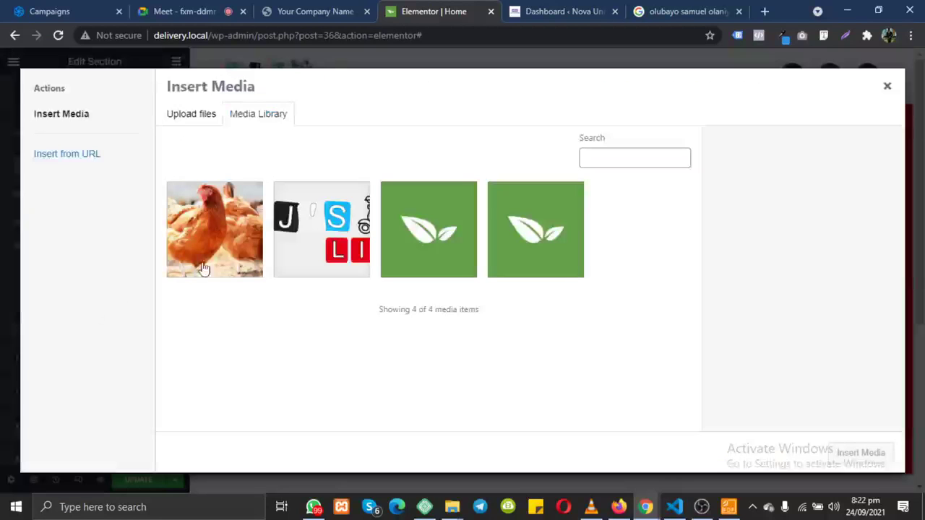
{"action": "left_click", "coordinate": [229, 247]}
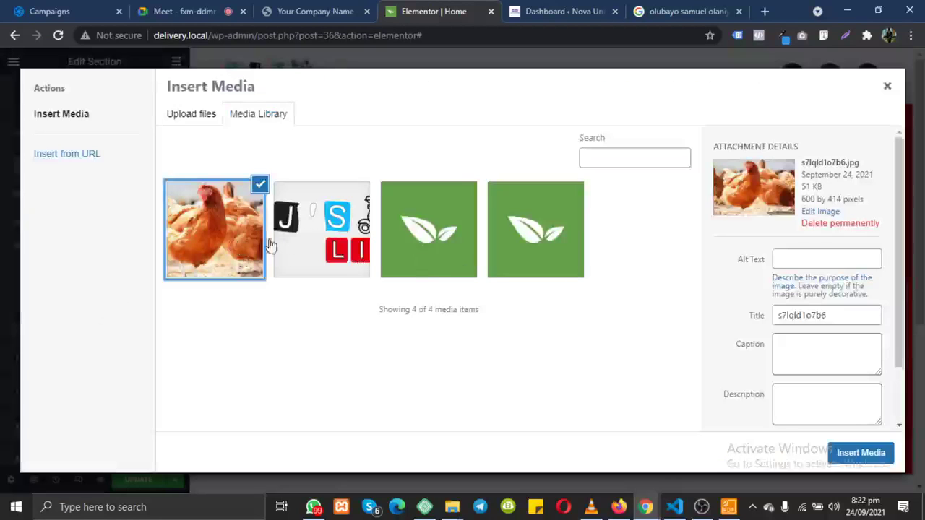
{"action": "left_click", "coordinate": [225, 246]}
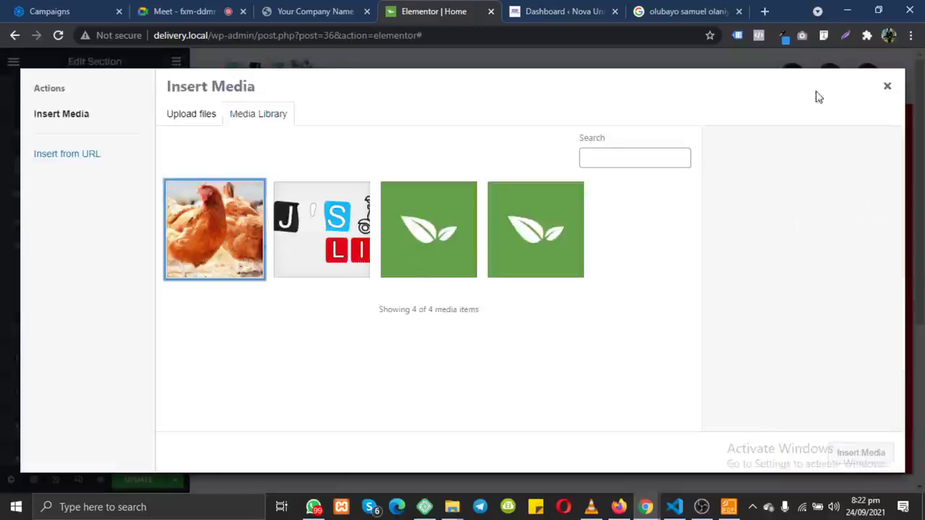
{"action": "left_click", "coordinate": [887, 86]}
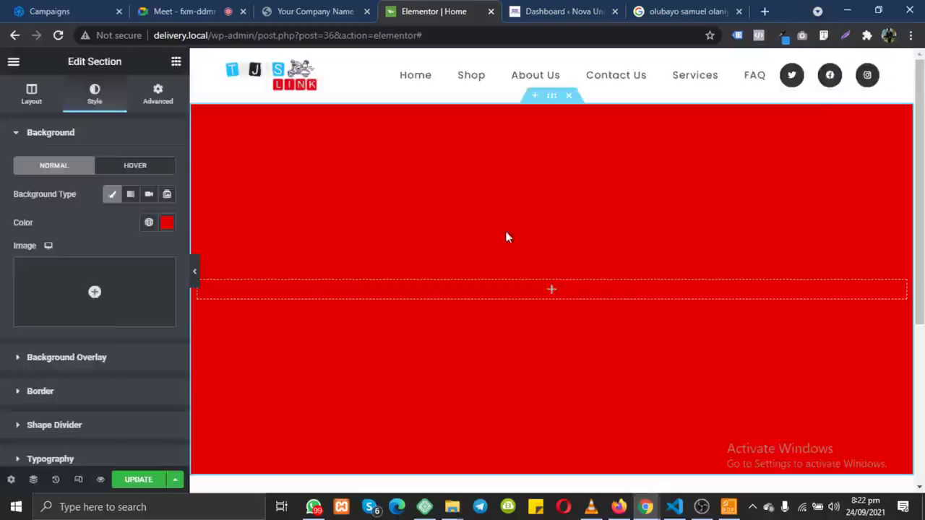
{"action": "left_click", "coordinate": [95, 293]}
{"action": "left_click", "coordinate": [257, 222]}
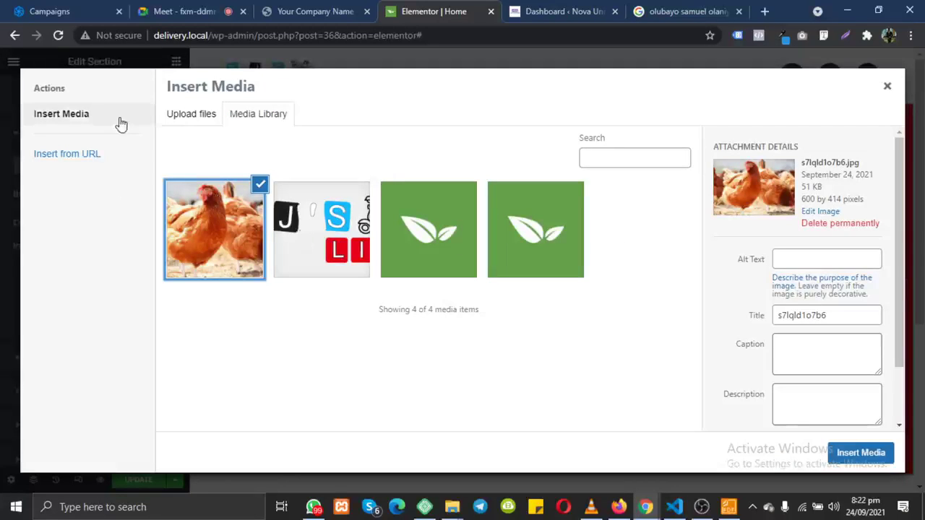
{"action": "left_click", "coordinate": [184, 116]}
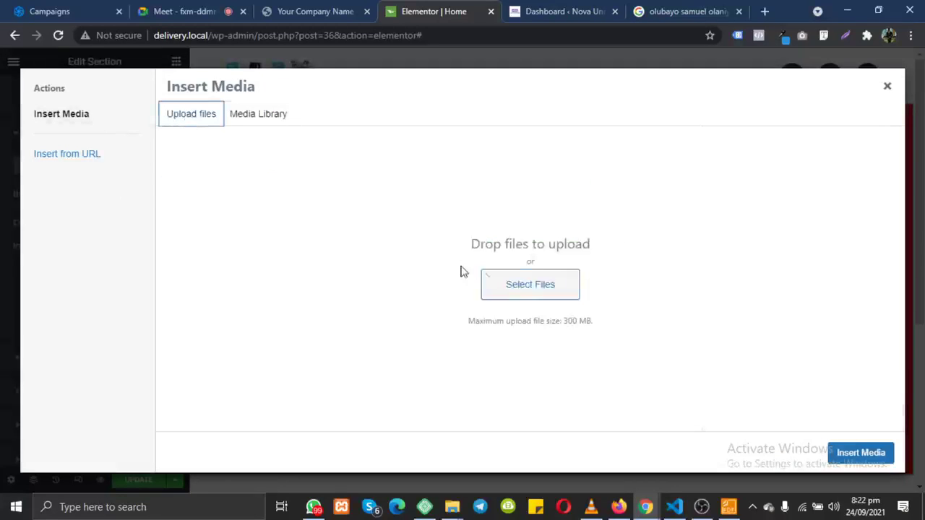
{"action": "left_click", "coordinate": [528, 284]}
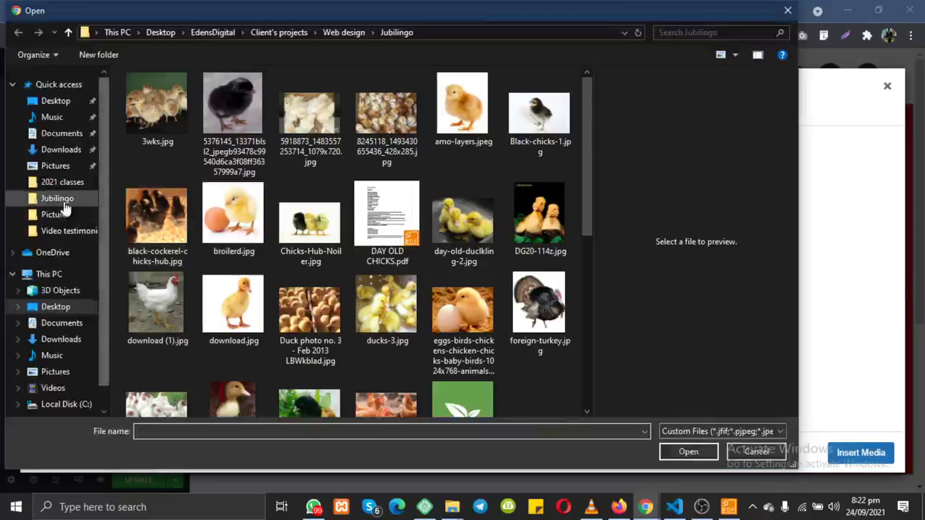
Step: In Pictures, select eees dinner 399.jpg and eees dinner 403.jpg
{"action": "left_click", "coordinate": [67, 165]}
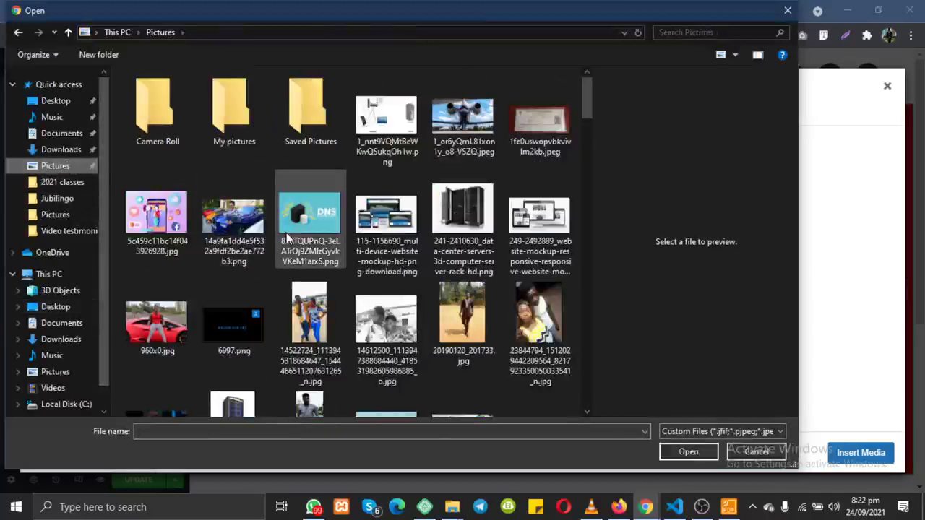
{"action": "scroll", "coordinate": [287, 234], "scroll_direction": "down", "scroll_amount": 5}
{"action": "scroll", "coordinate": [286, 237], "scroll_direction": "down", "scroll_amount": 4}
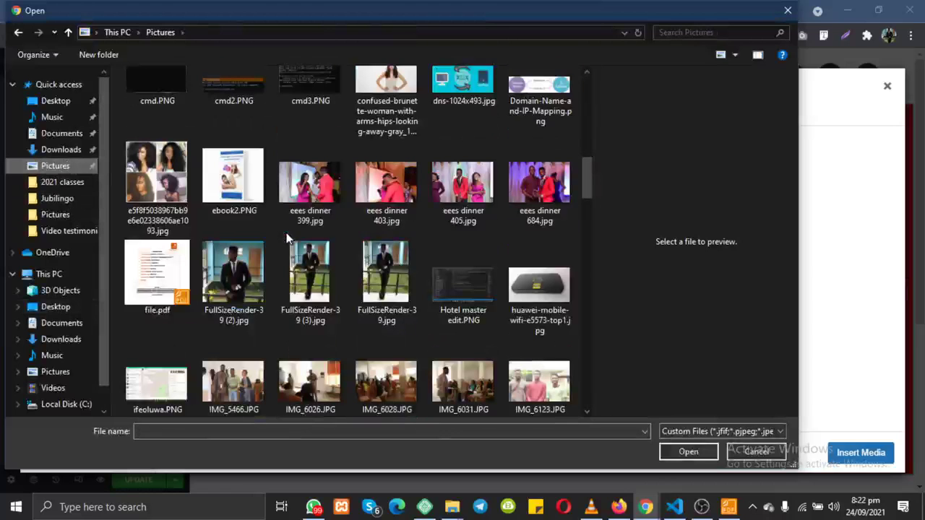
{"action": "left_click", "coordinate": [322, 200]}
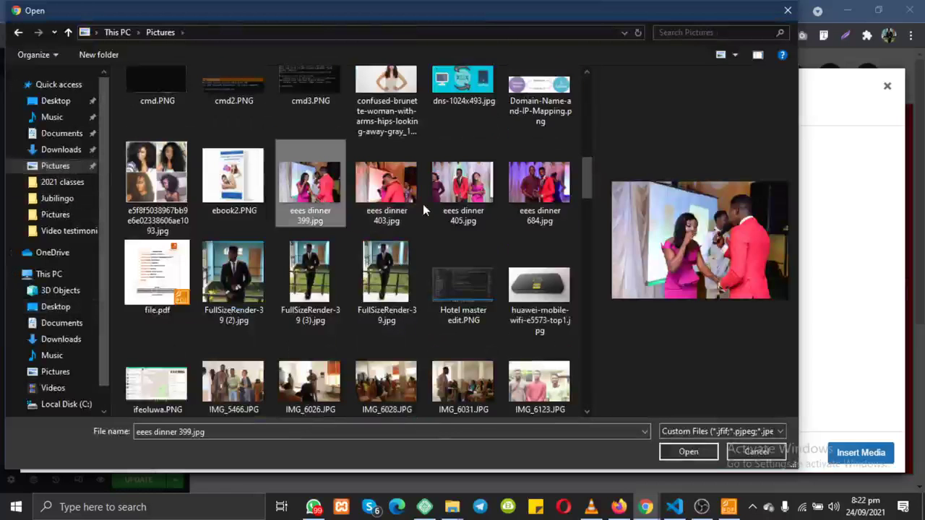
{"action": "left_click", "coordinate": [396, 194], "text": "ctrl"}
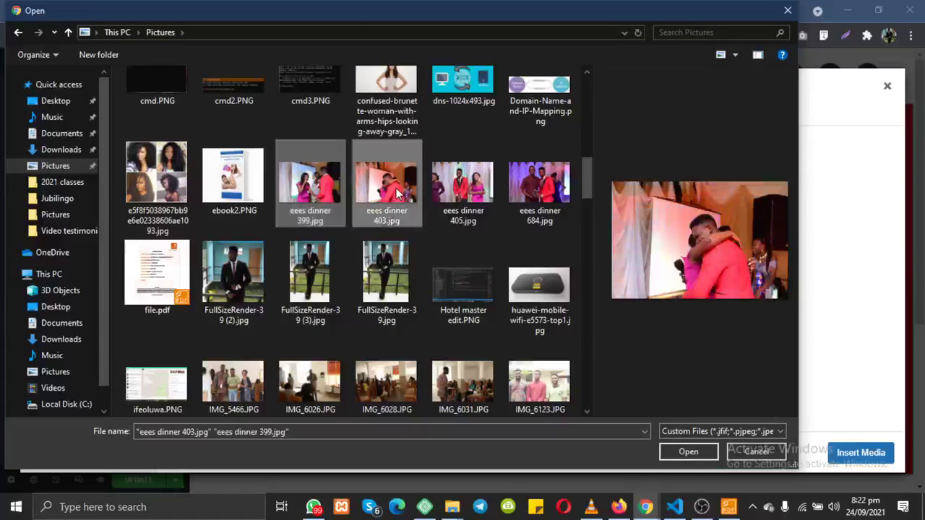
Step: Add IMG_5466.JPG, the smiling man photo and 960x0.jpg, then upload all five
{"action": "scroll", "coordinate": [396, 193], "scroll_direction": "up", "scroll_amount": 2}
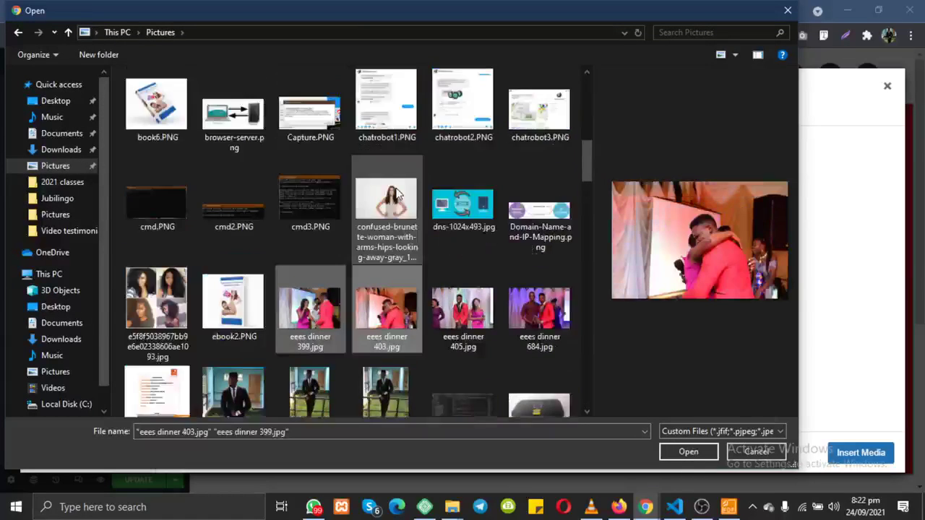
{"action": "scroll", "coordinate": [396, 194], "scroll_direction": "down", "scroll_amount": 6}
{"action": "scroll", "coordinate": [396, 194], "scroll_direction": "up", "scroll_amount": 2}
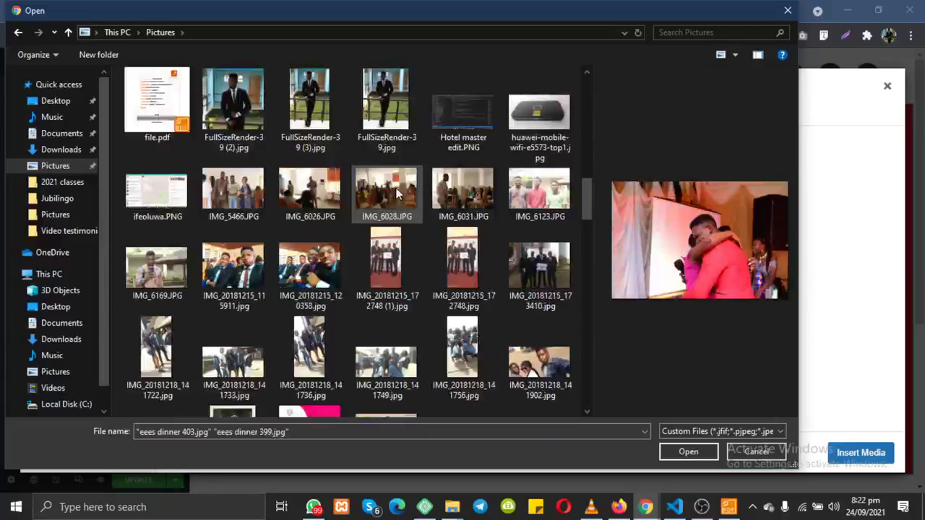
{"action": "left_click", "coordinate": [238, 190], "text": "ctrl"}
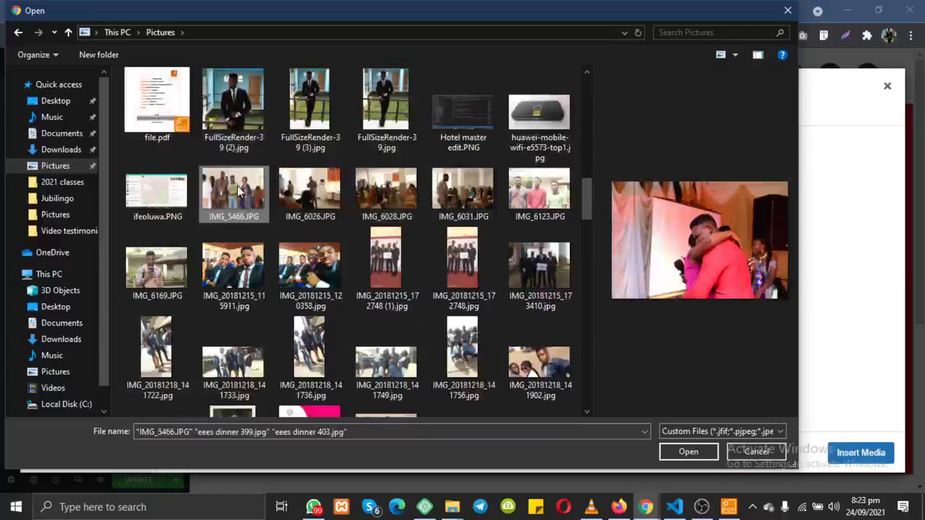
{"action": "scroll", "coordinate": [272, 221], "scroll_direction": "up", "scroll_amount": 8}
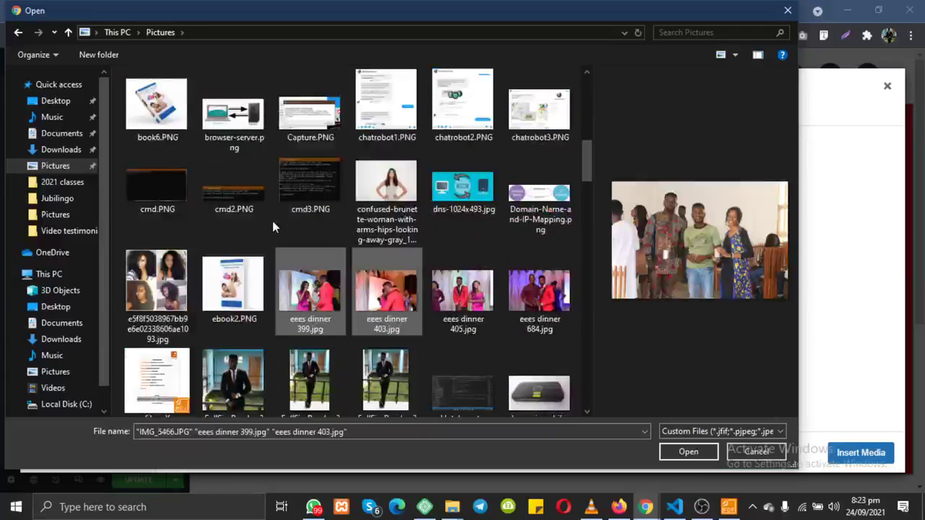
{"action": "left_click", "coordinate": [154, 312], "text": "ctrl"}
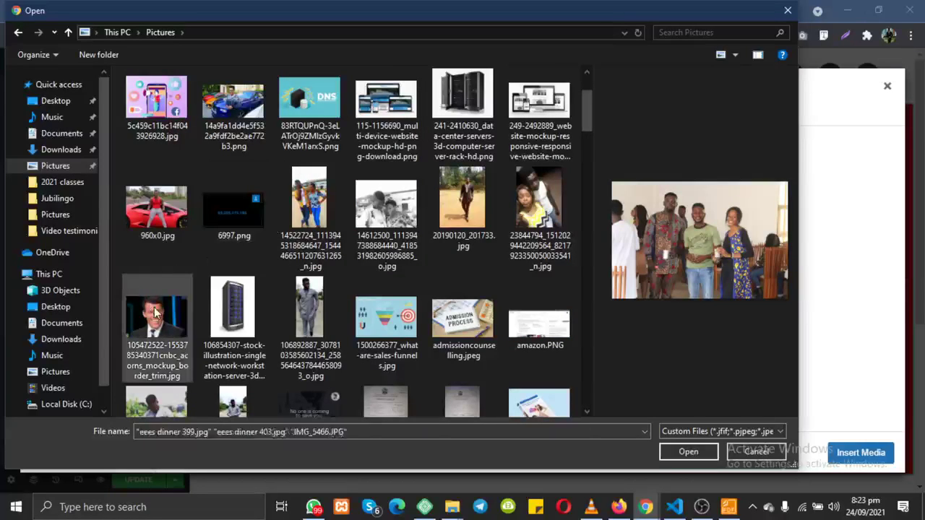
{"action": "left_click", "coordinate": [156, 208], "text": "ctrl"}
{"action": "left_click", "coordinate": [690, 453]}
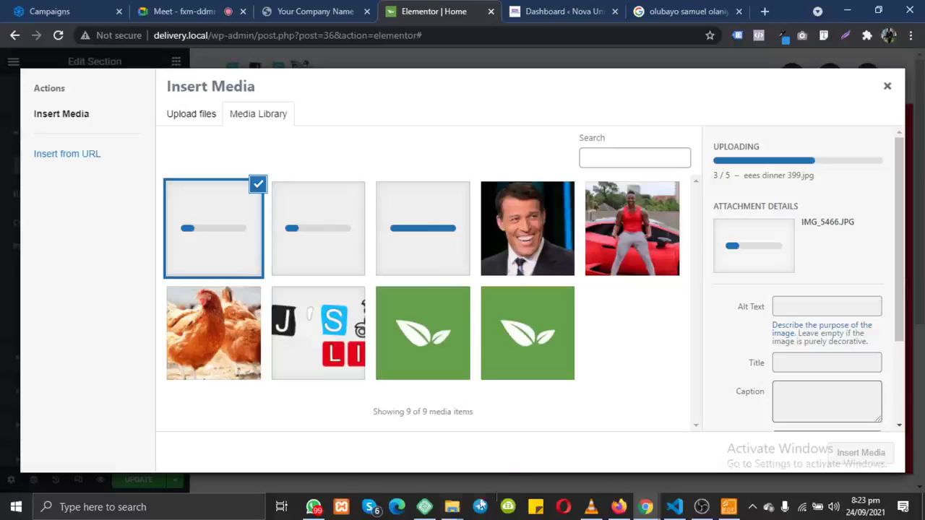
Step: Pick the red-car photo in the Media Library and insert it as the section background
{"action": "left_click", "coordinate": [452, 506]}
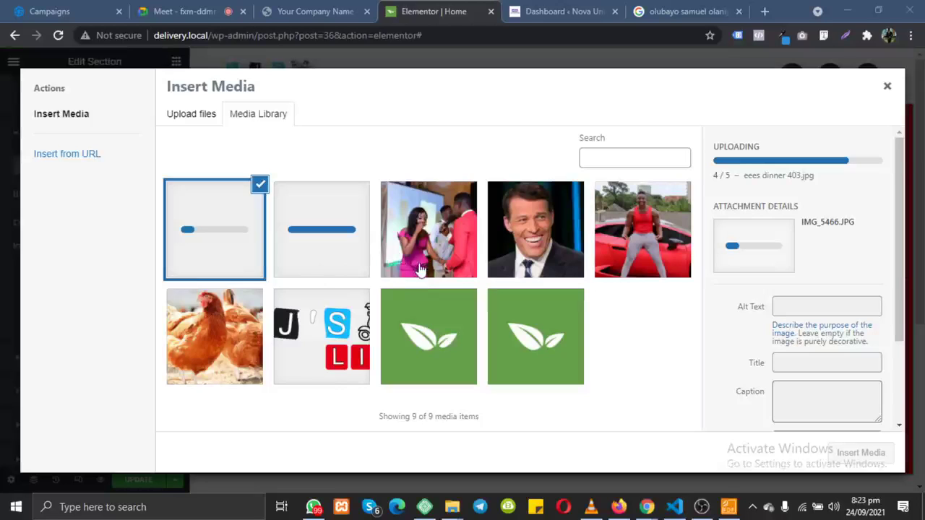
{"action": "left_click", "coordinate": [443, 263]}
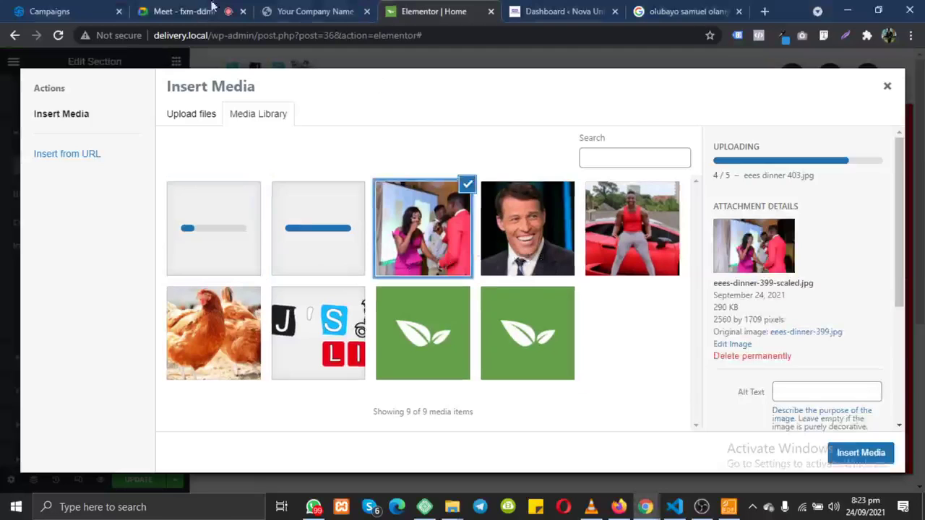
{"action": "left_click", "coordinate": [191, 11]}
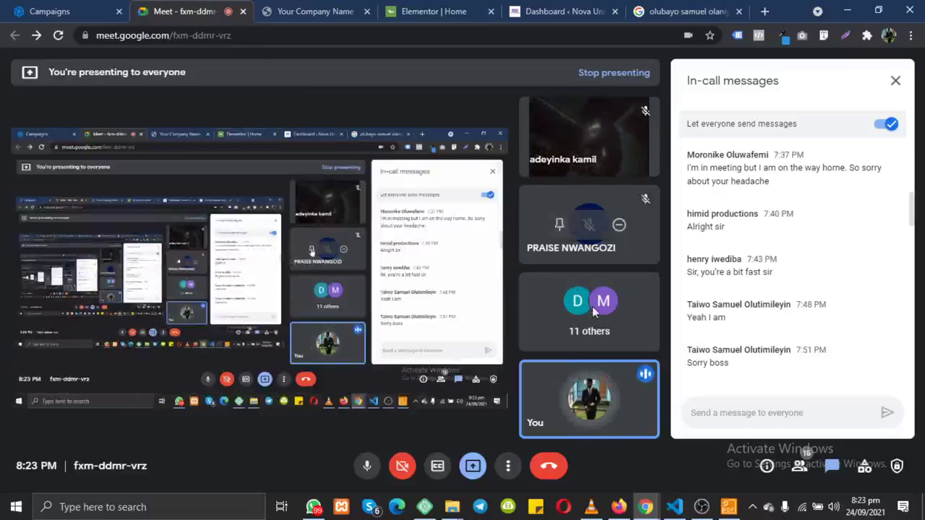
{"action": "left_click", "coordinate": [302, 10]}
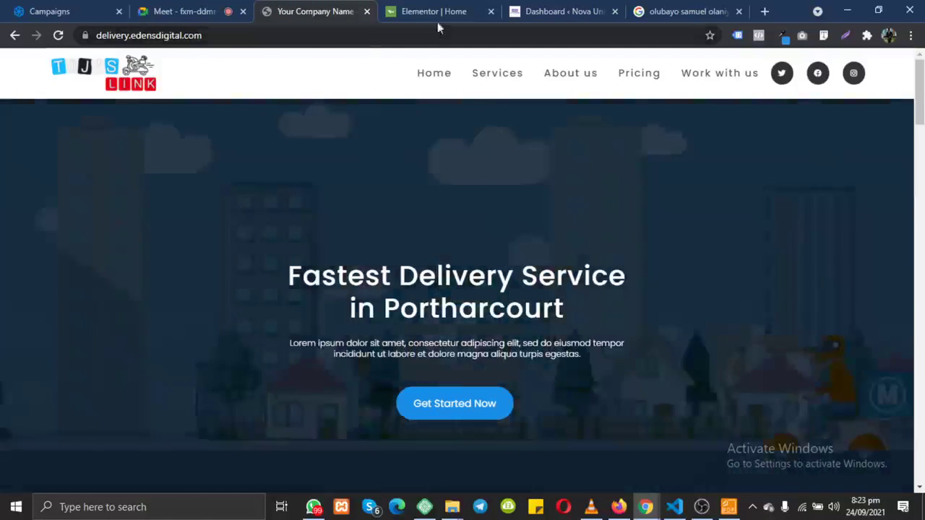
{"action": "left_click", "coordinate": [437, 13]}
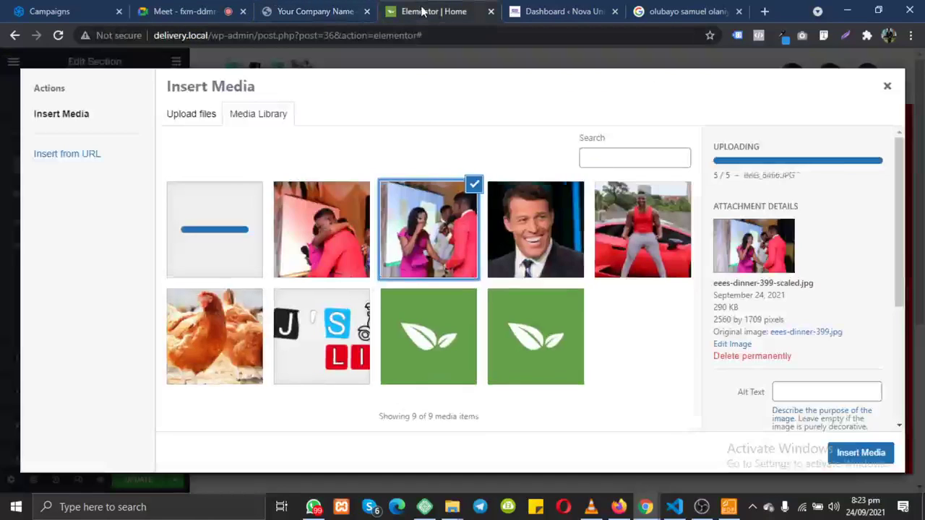
{"action": "left_click", "coordinate": [641, 237]}
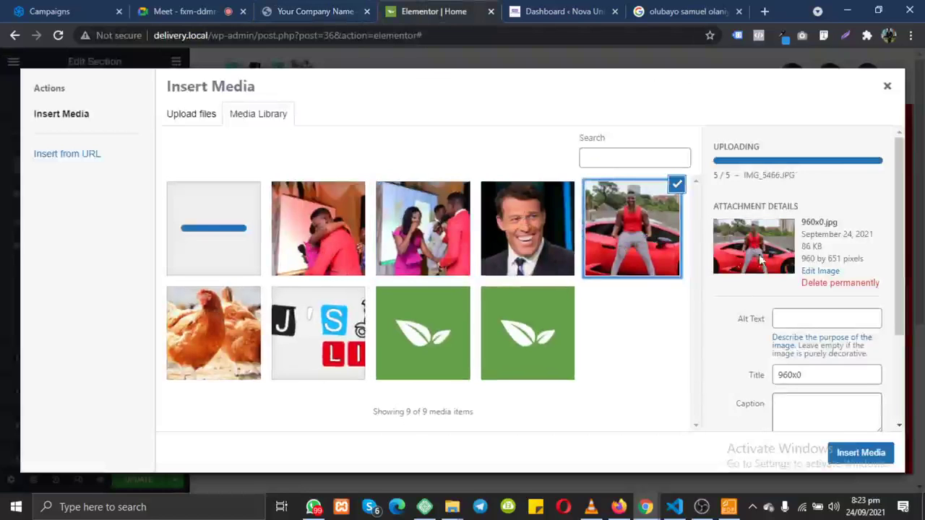
{"action": "left_click", "coordinate": [846, 456]}
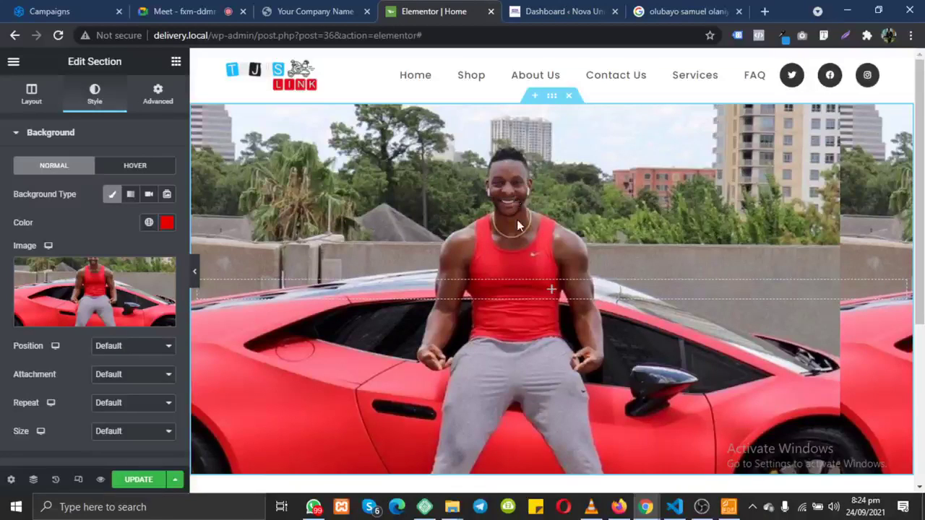
Step: Show the Elements widget list from the Edit Section panel
{"action": "left_click", "coordinate": [177, 65]}
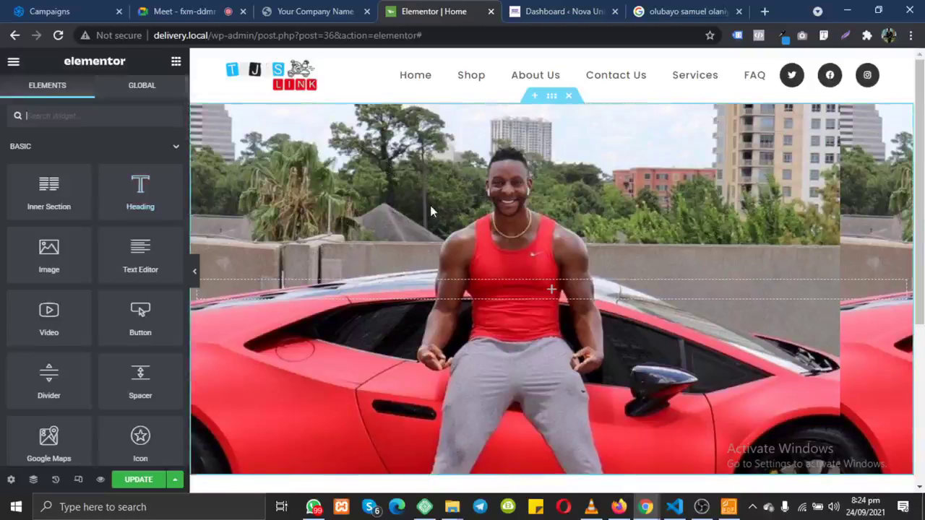
Step: Replace the old Google query with the marketer's name and run the suggested search
{"action": "scroll", "coordinate": [348, 70], "scroll_direction": "up", "scroll_amount": 1}
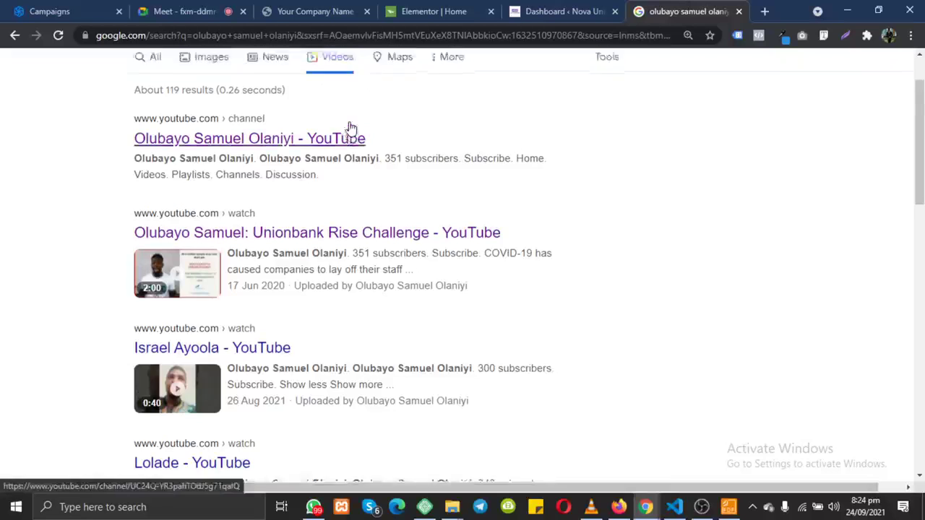
{"action": "triple_click", "coordinate": [284, 87]}
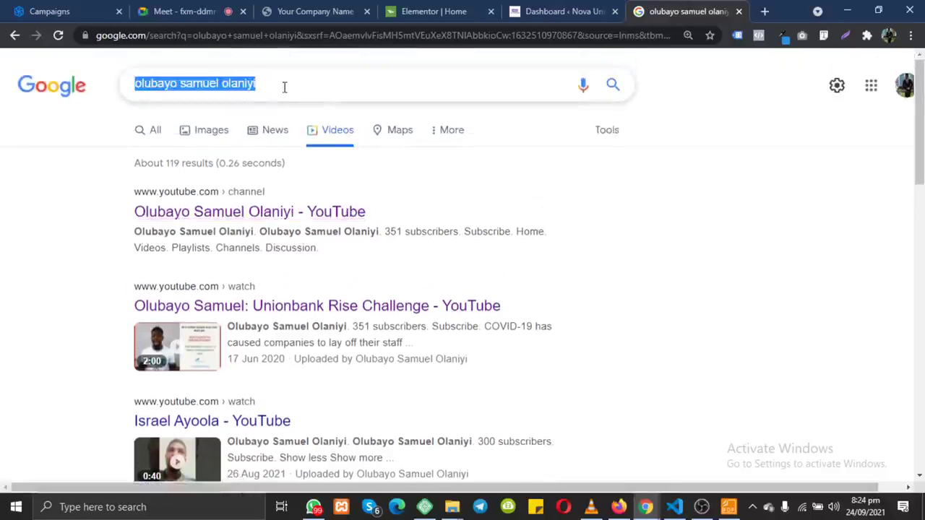
{"action": "type", "text": "Wesley"}
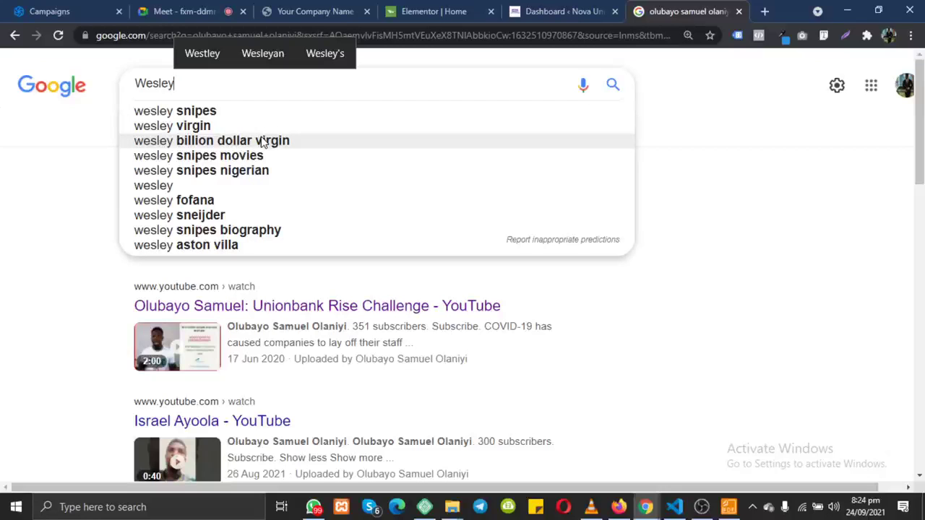
{"action": "left_click", "coordinate": [263, 142]}
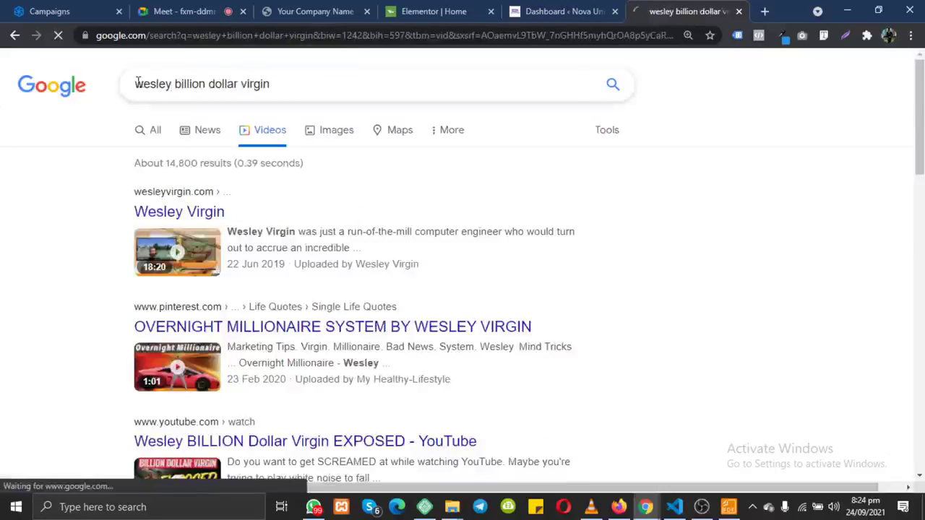
Step: Switch to the All results and browse the listed profiles and videos
{"action": "scroll", "coordinate": [215, 270], "scroll_direction": "down", "scroll_amount": 2}
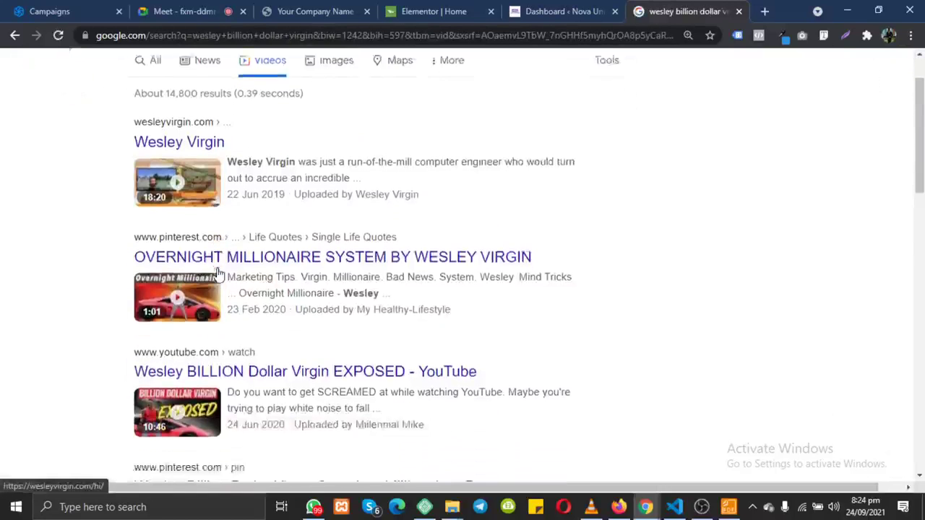
{"action": "scroll", "coordinate": [218, 273], "scroll_direction": "up", "scroll_amount": 2}
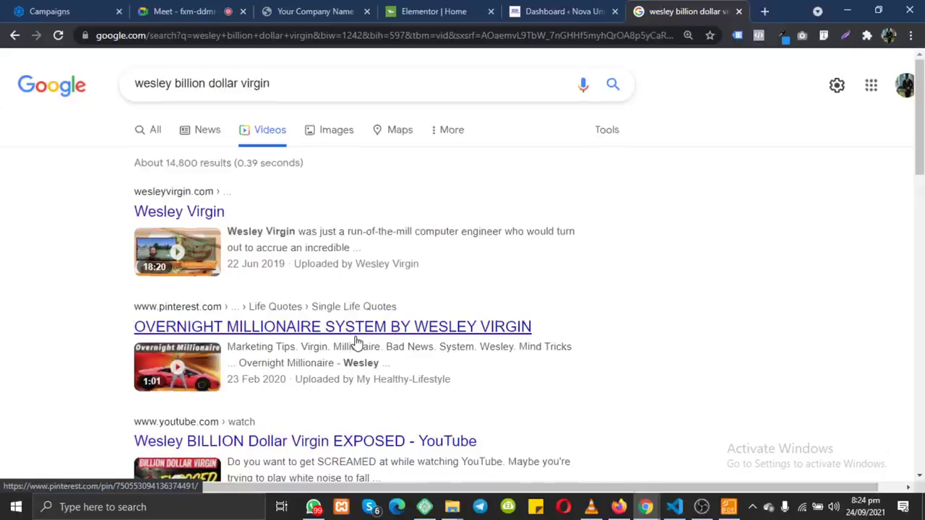
{"action": "scroll", "coordinate": [351, 333], "scroll_direction": "down", "scroll_amount": 2}
{"action": "scroll", "coordinate": [347, 337], "scroll_direction": "up", "scroll_amount": 2}
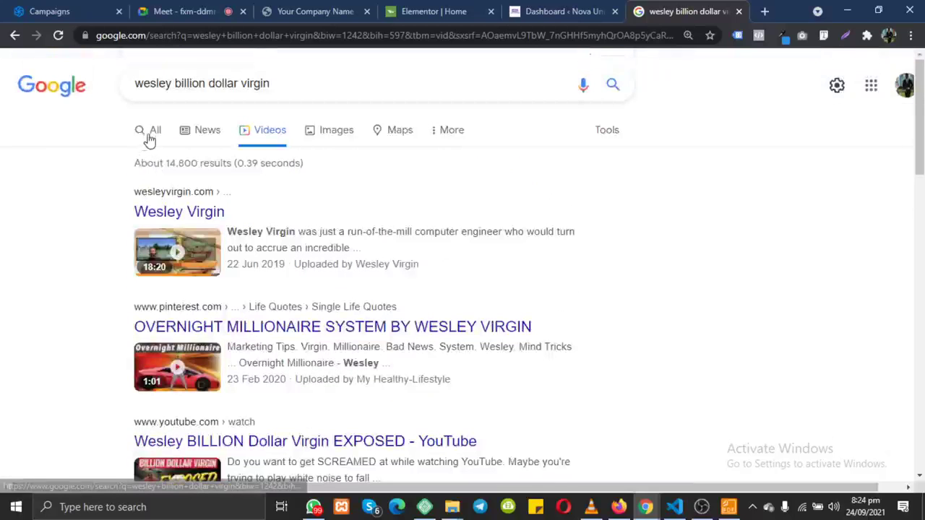
{"action": "left_click", "coordinate": [154, 138]}
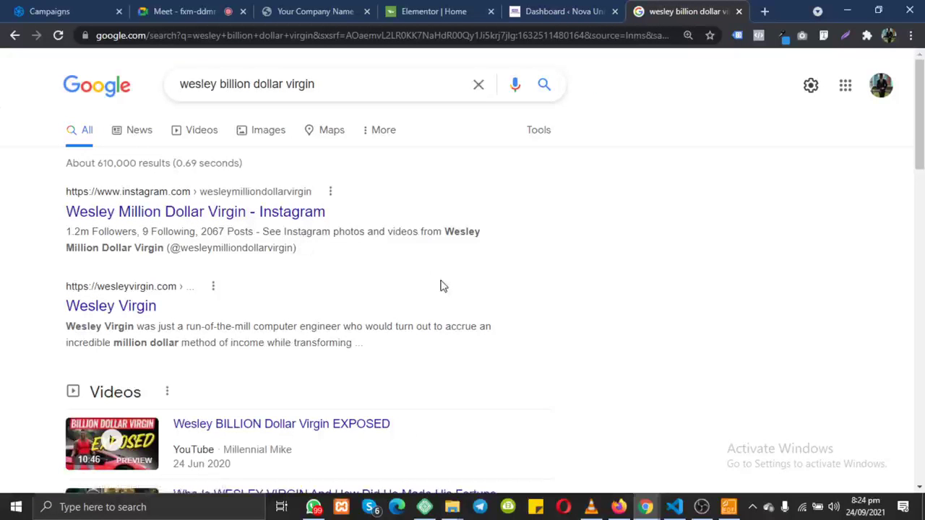
{"action": "scroll", "coordinate": [443, 286], "scroll_direction": "down", "scroll_amount": 4}
{"action": "scroll", "coordinate": [443, 286], "scroll_direction": "up", "scroll_amount": 4}
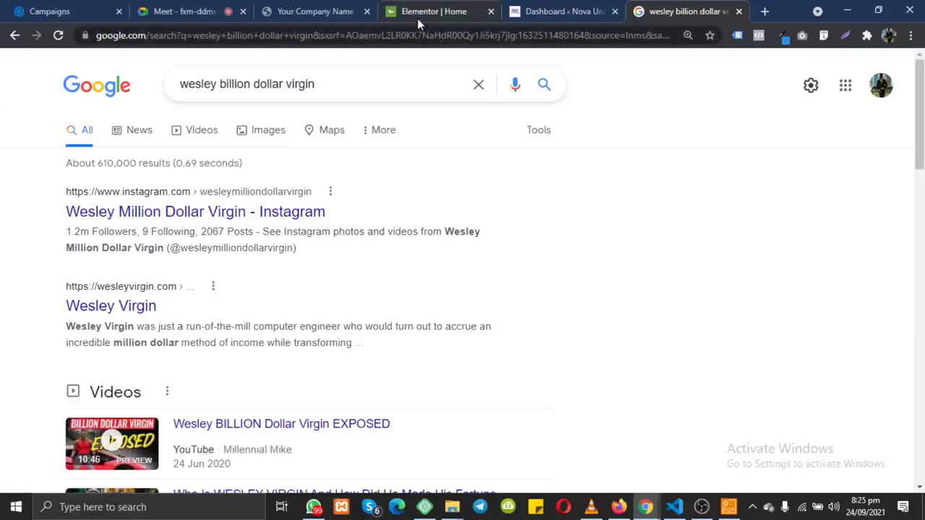
{"action": "scroll", "coordinate": [283, 247], "scroll_direction": "down", "scroll_amount": 5}
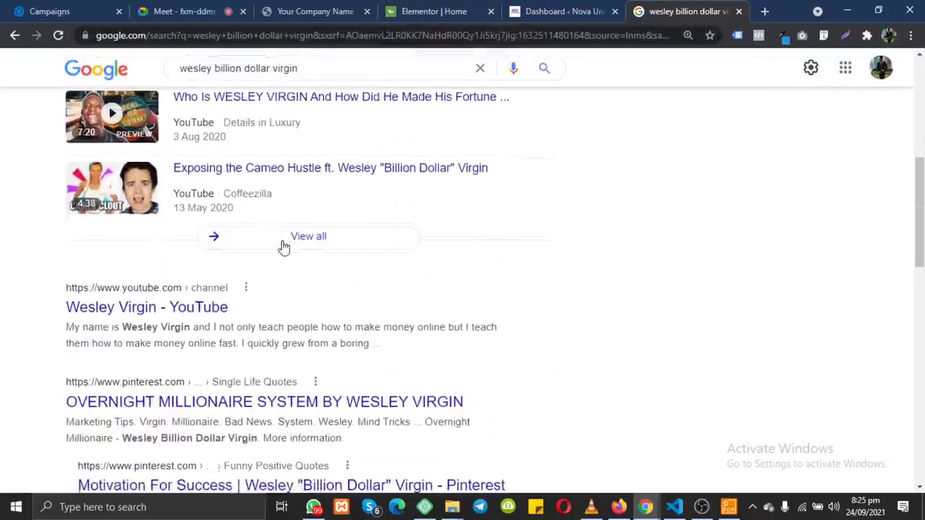
{"action": "scroll", "coordinate": [282, 251], "scroll_direction": "up", "scroll_amount": 6}
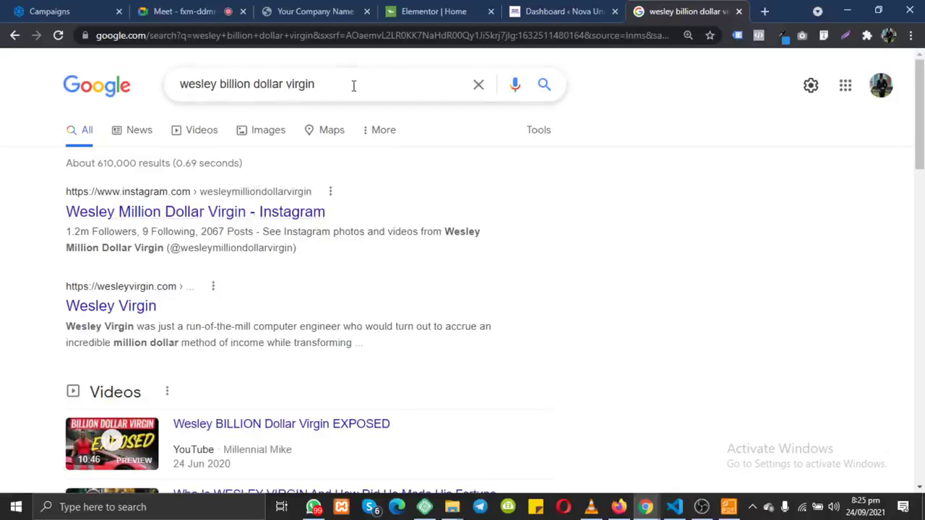
Step: Return to the Elementor Home editor, check the hero section settings, and reopen the Elements list
{"action": "left_click", "coordinate": [436, 11]}
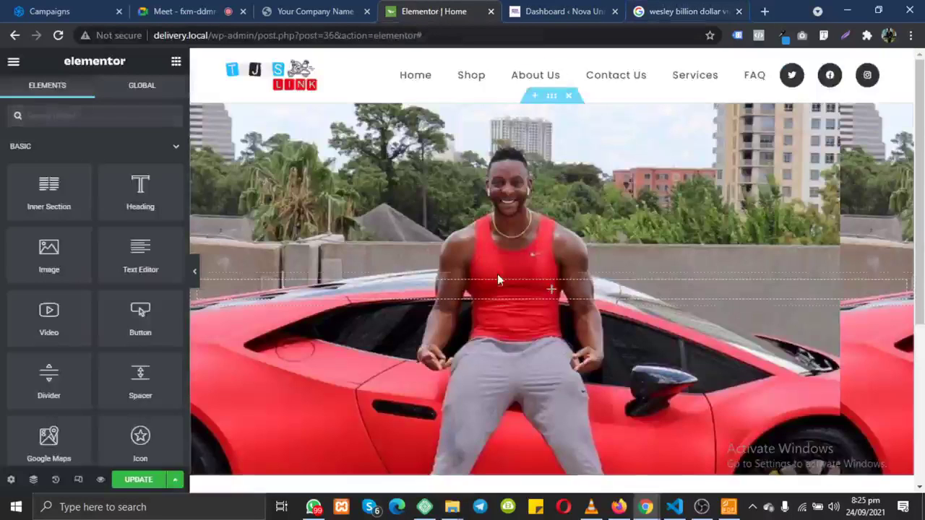
{"action": "scroll", "coordinate": [546, 332], "scroll_direction": "down", "scroll_amount": 3}
{"action": "scroll", "coordinate": [545, 332], "scroll_direction": "up", "scroll_amount": 2}
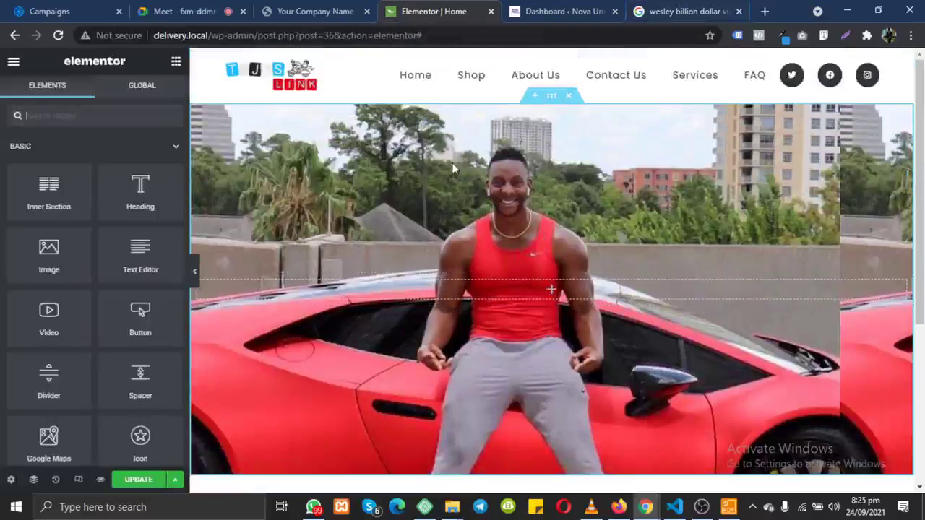
{"action": "left_click", "coordinate": [552, 101]}
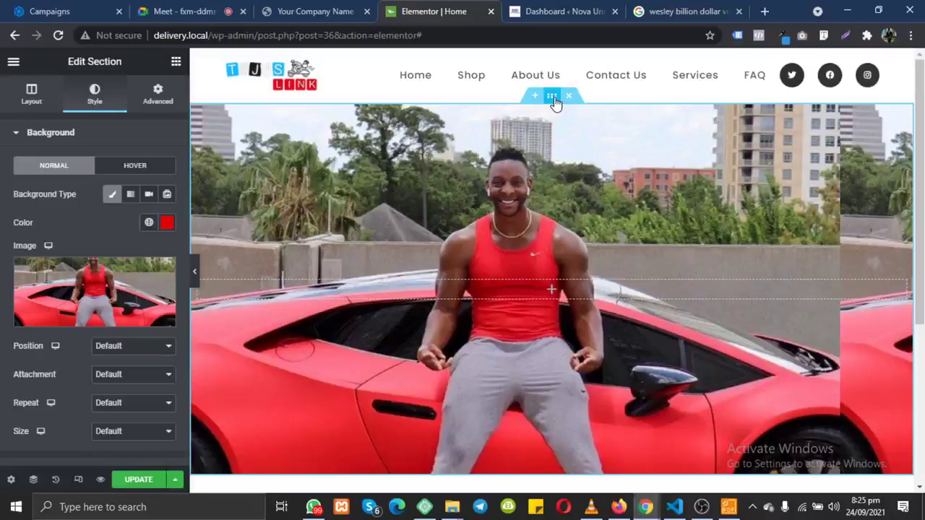
{"action": "mouse_move", "coordinate": [96, 296]}
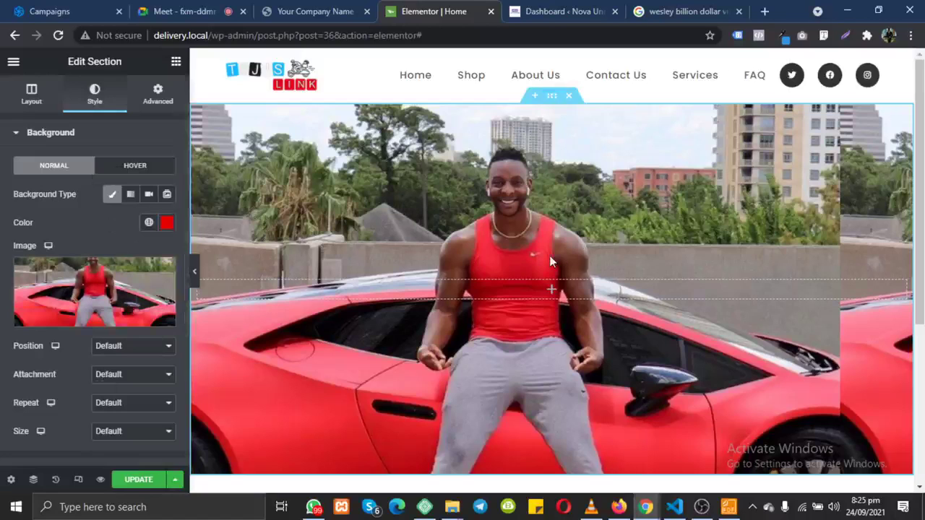
{"action": "left_click", "coordinate": [176, 63]}
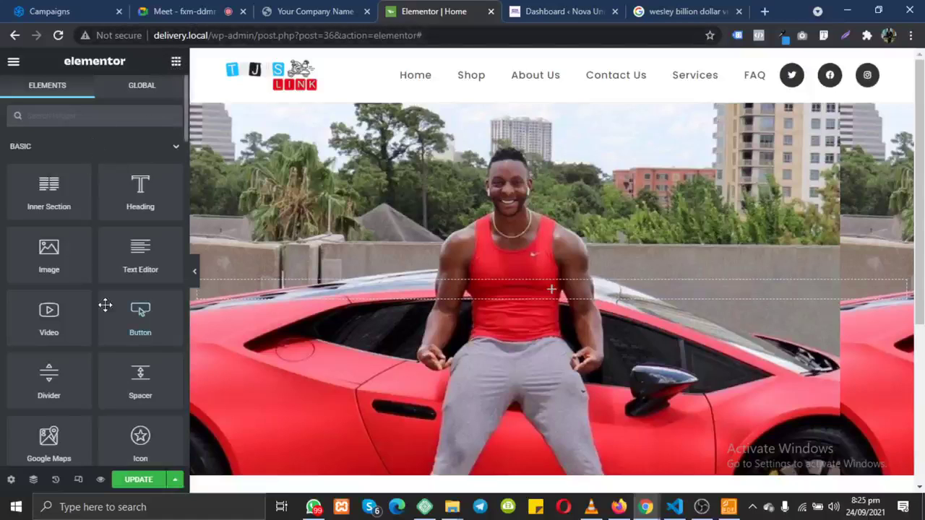
{"action": "scroll", "coordinate": [106, 306], "scroll_direction": "down", "scroll_amount": 4}
{"action": "scroll", "coordinate": [106, 305], "scroll_direction": "up", "scroll_amount": 4}
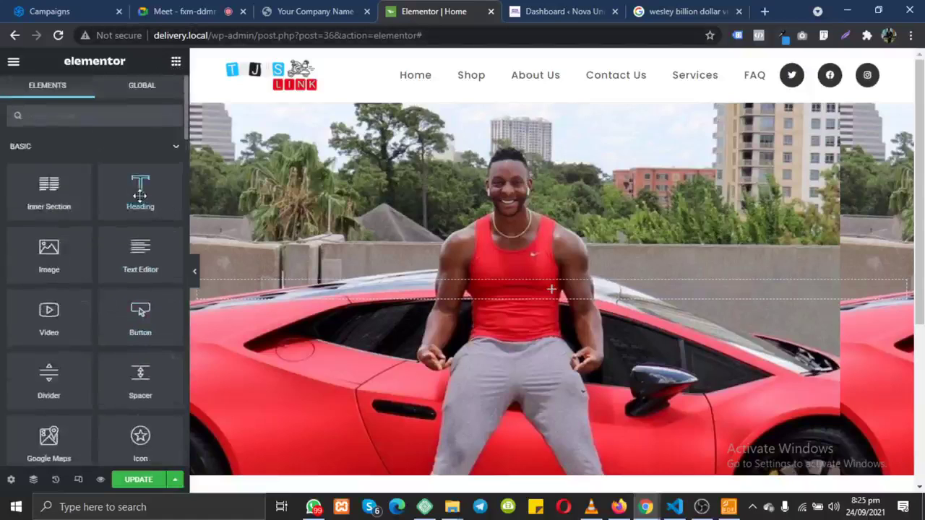
Step: Add a heading and paste 'Fastest Delivery Service in Portharcourt' copied from the live site
{"action": "left_click_drag", "start_coordinate": [141, 193], "coordinate": [541, 296]}
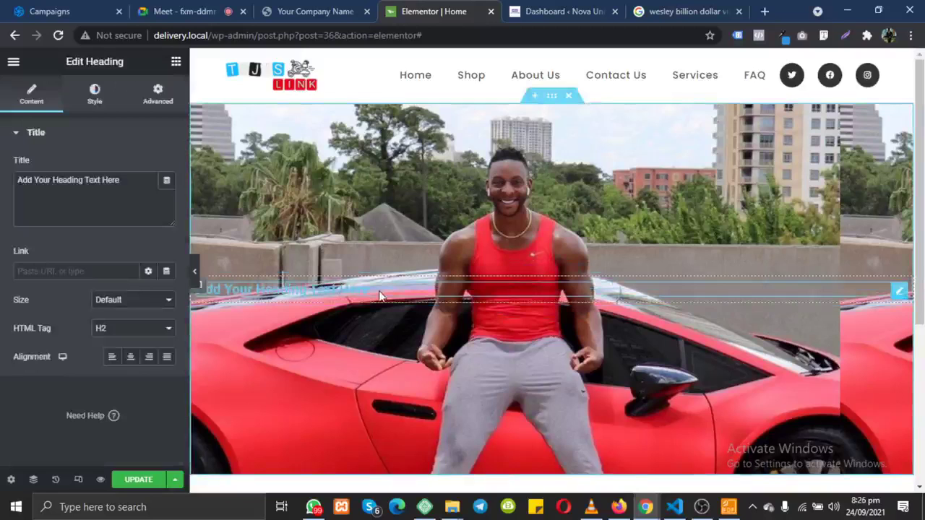
{"action": "left_click", "coordinate": [130, 356]}
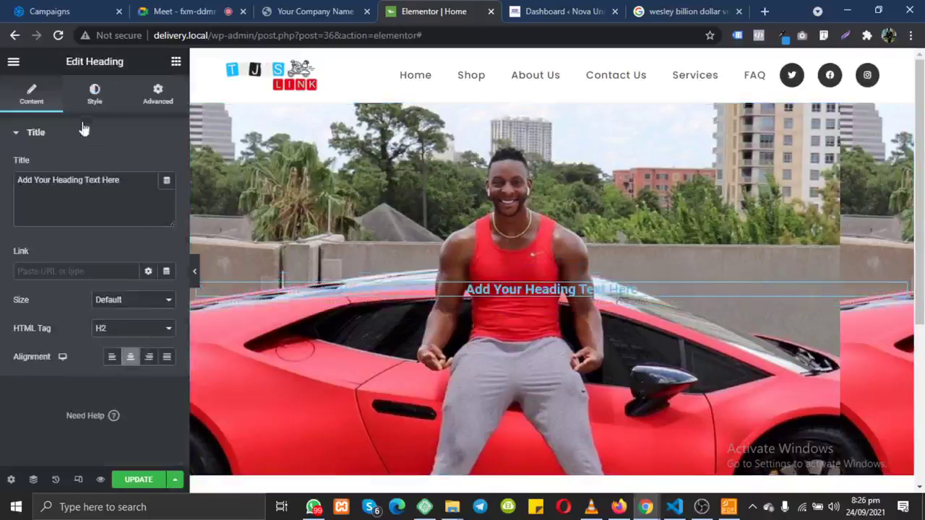
{"action": "left_click", "coordinate": [94, 101]}
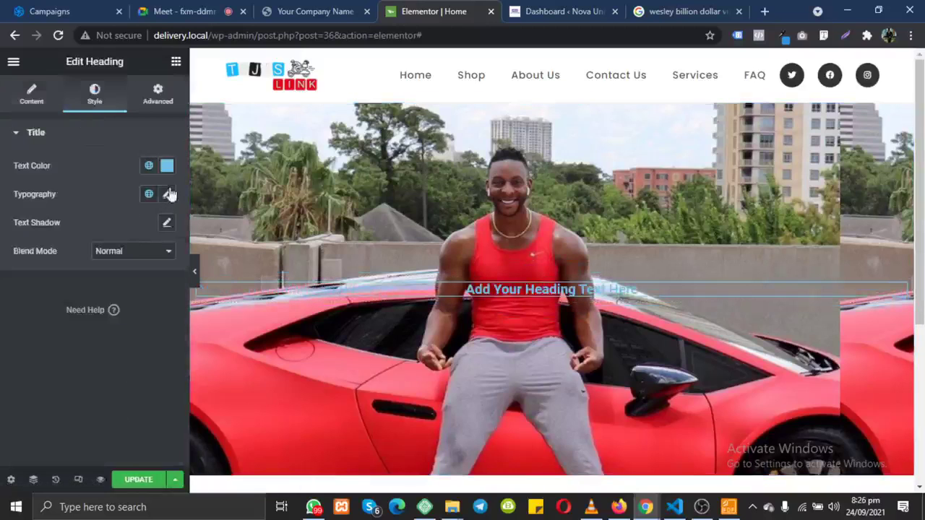
{"action": "left_click", "coordinate": [28, 97]}
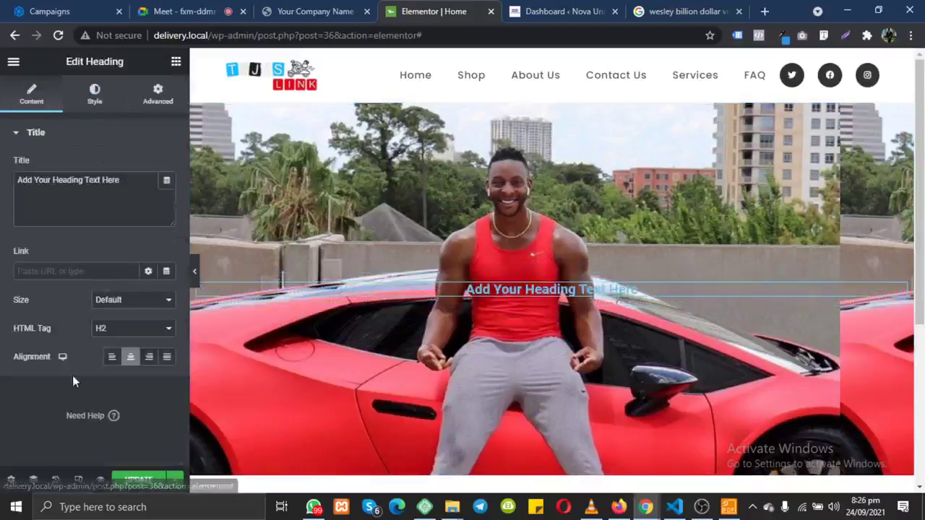
{"action": "left_click", "coordinate": [130, 356]}
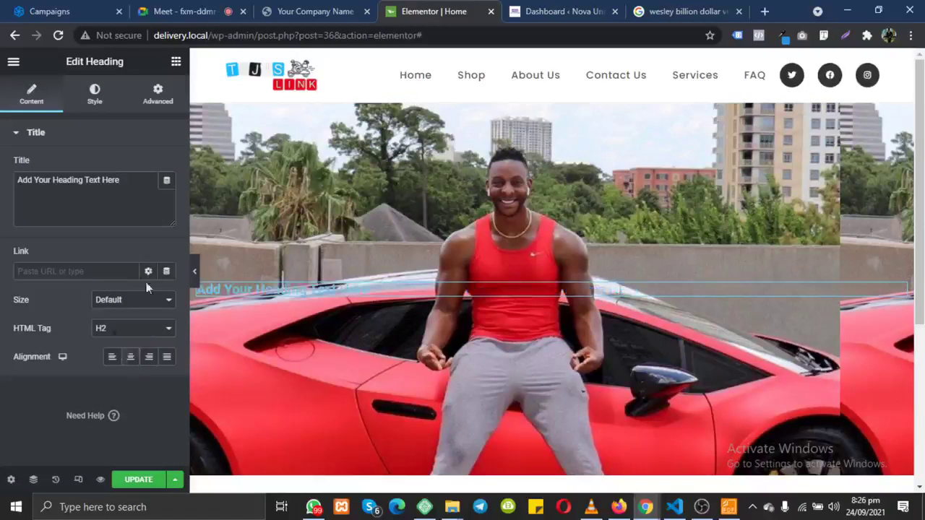
{"action": "triple_click", "coordinate": [133, 204]}
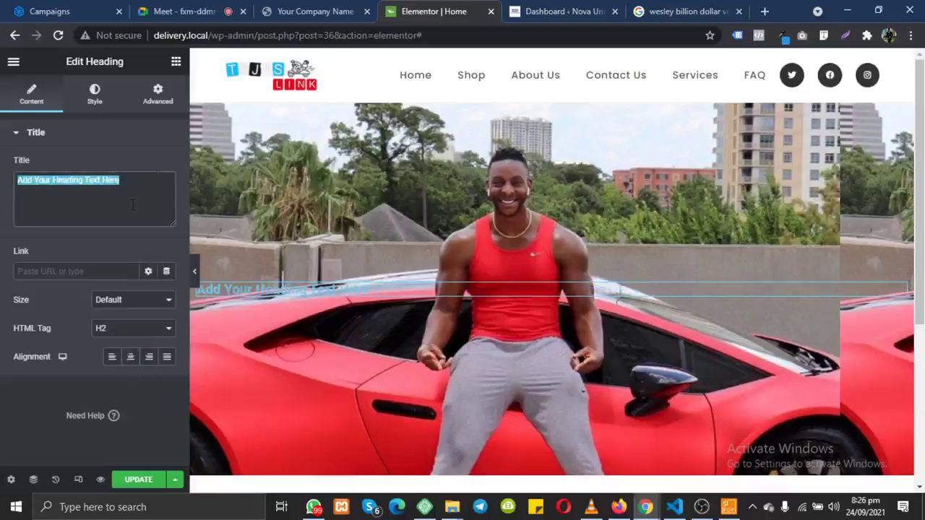
{"action": "left_click", "coordinate": [312, 10]}
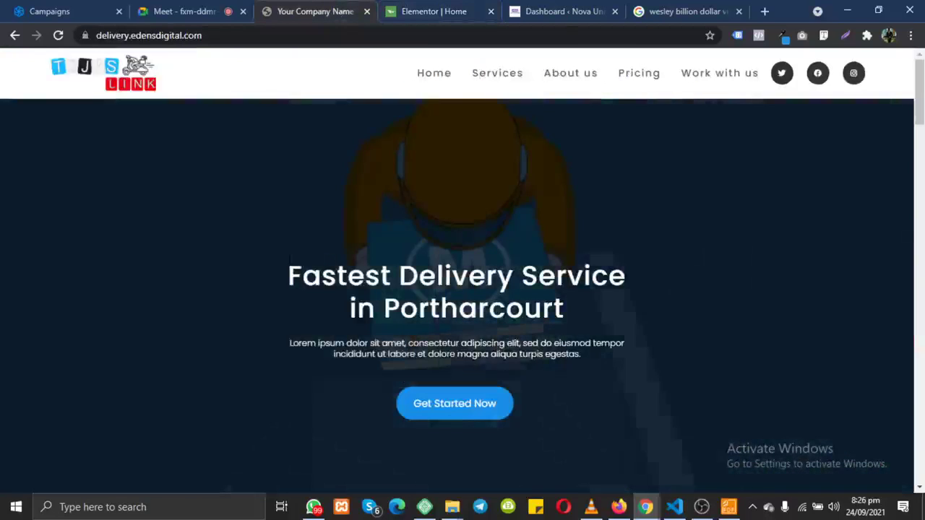
{"action": "left_click_drag", "start_coordinate": [289, 274], "coordinate": [580, 313]}
{"action": "key", "text": "ctrl+c"}
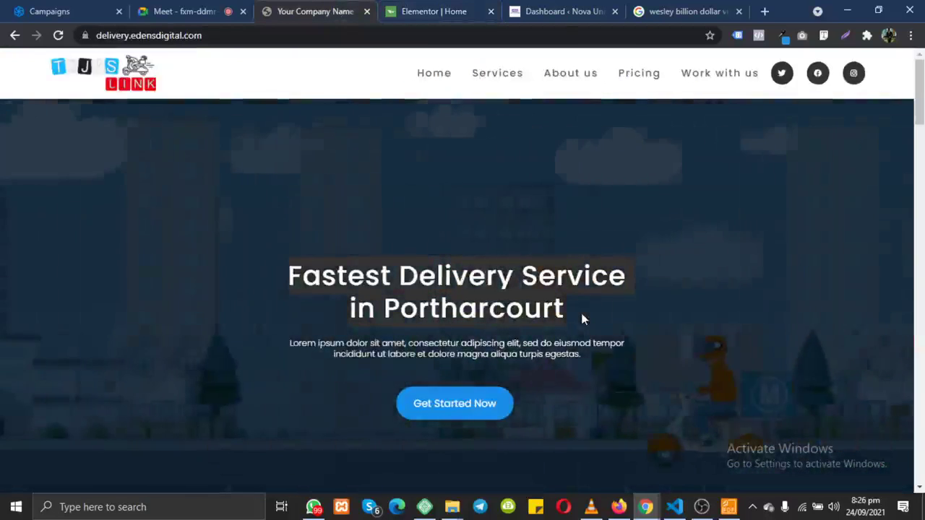
{"action": "left_click", "coordinate": [416, 12]}
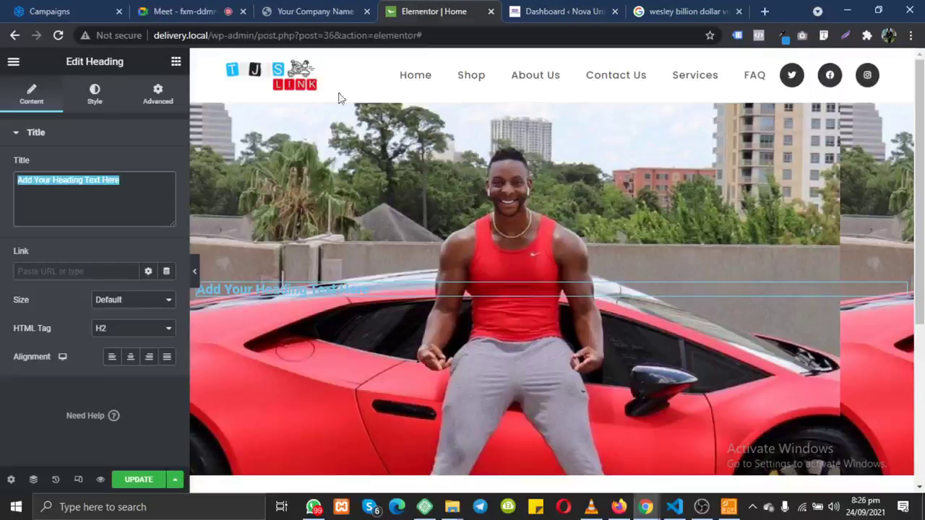
{"action": "key", "text": "ctrl+v"}
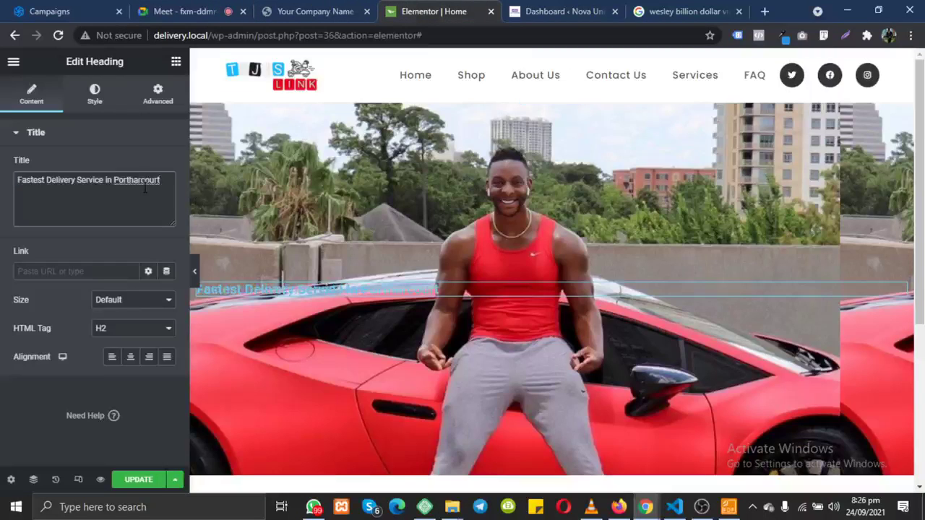
Step: Style the heading with #FFFFFF text colour and typography size 50
{"action": "left_click", "coordinate": [96, 95]}
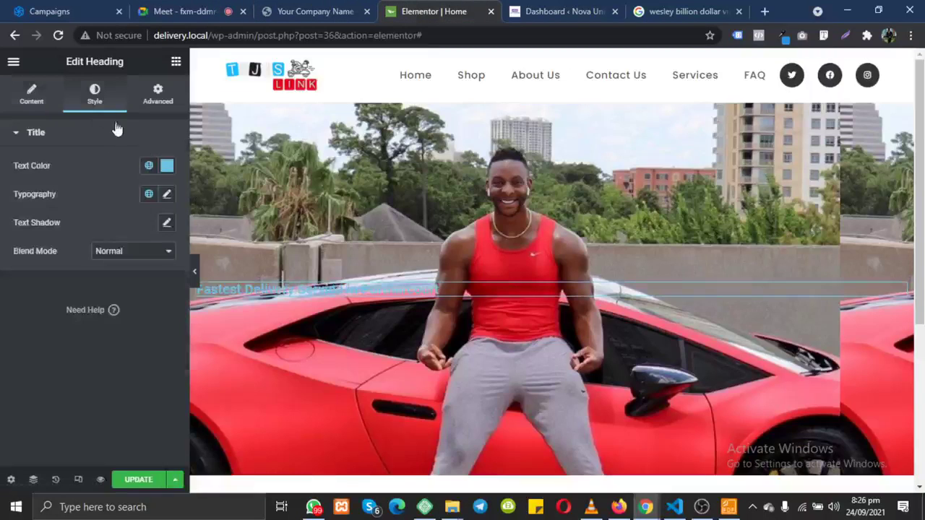
{"action": "left_click", "coordinate": [167, 166]}
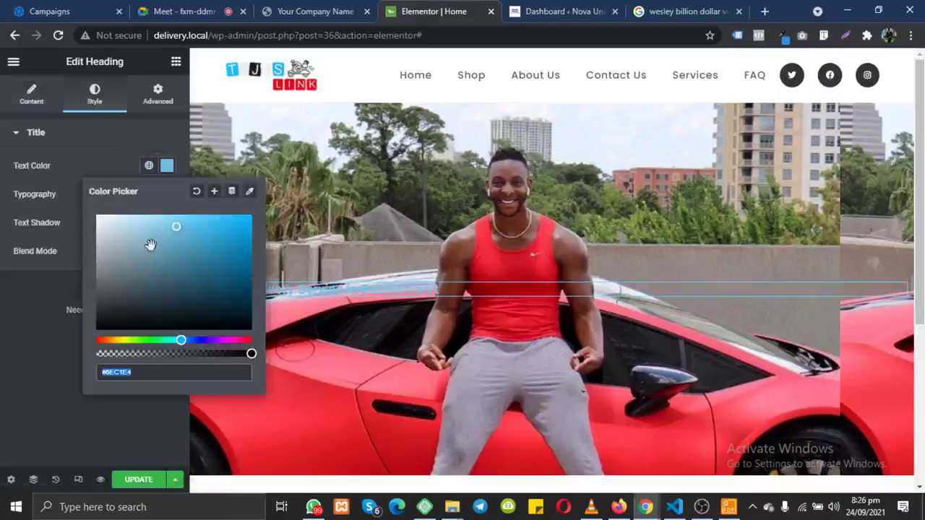
{"action": "type", "text": "#FFFFFF"}
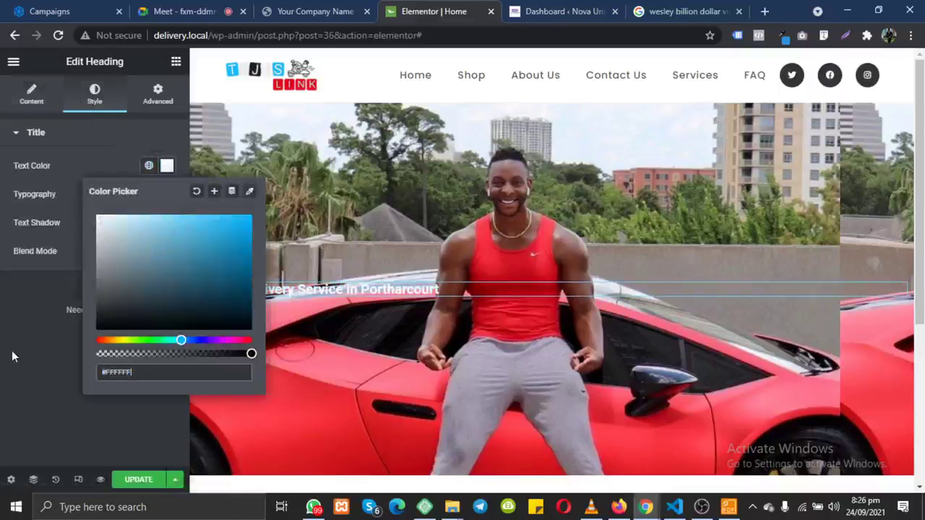
{"action": "left_click", "coordinate": [64, 275]}
{"action": "left_click", "coordinate": [168, 195]}
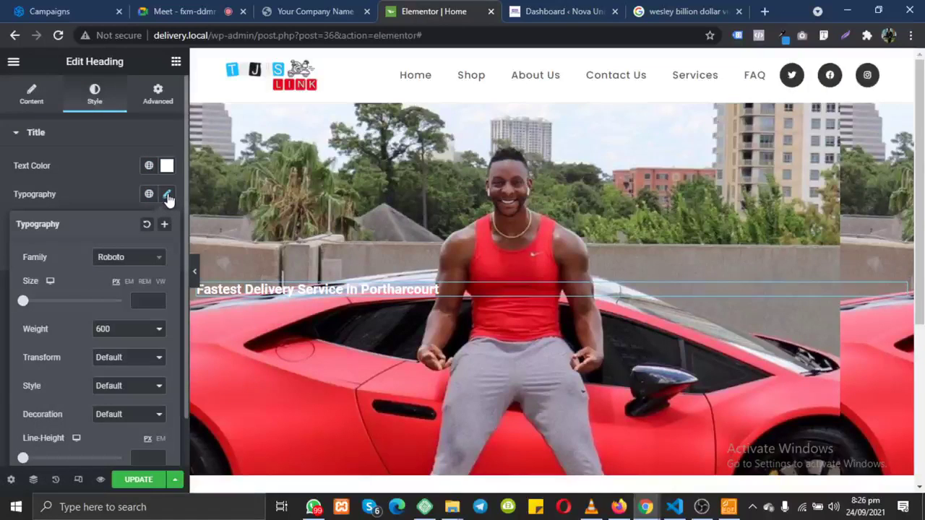
{"action": "left_click_drag", "start_coordinate": [22, 302], "coordinate": [45, 306]}
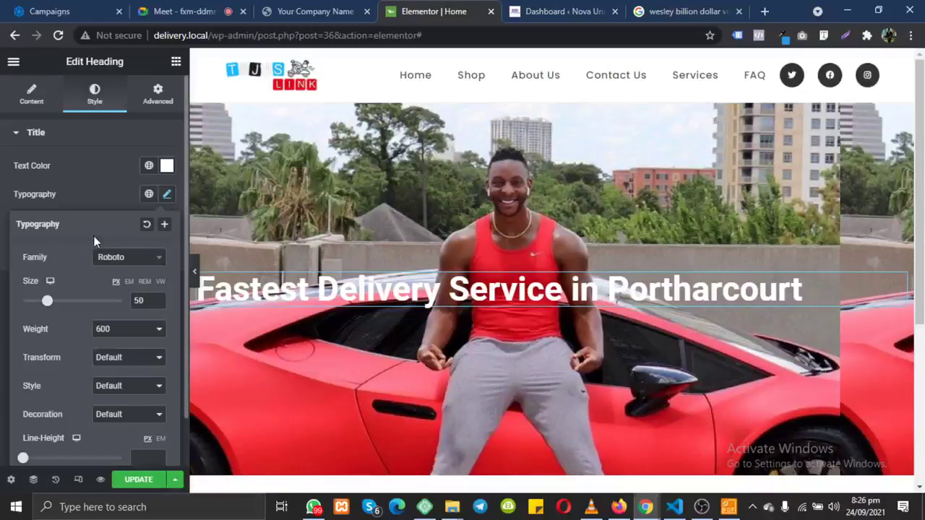
{"action": "left_click", "coordinate": [31, 94]}
Step: Center-align the 'Fastest Delivery Service in Portharcourt' heading and select the hero section's settings
{"action": "left_click", "coordinate": [130, 357]}
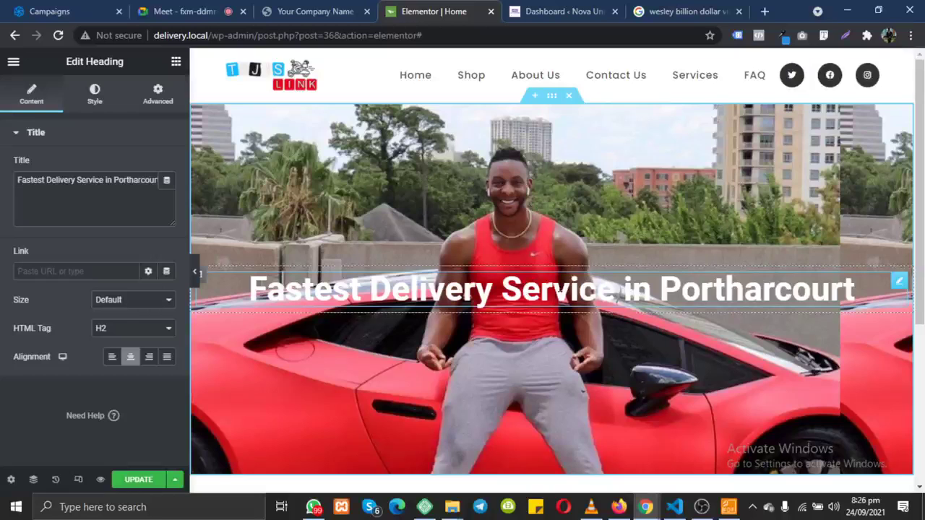
{"action": "left_click", "coordinate": [99, 106]}
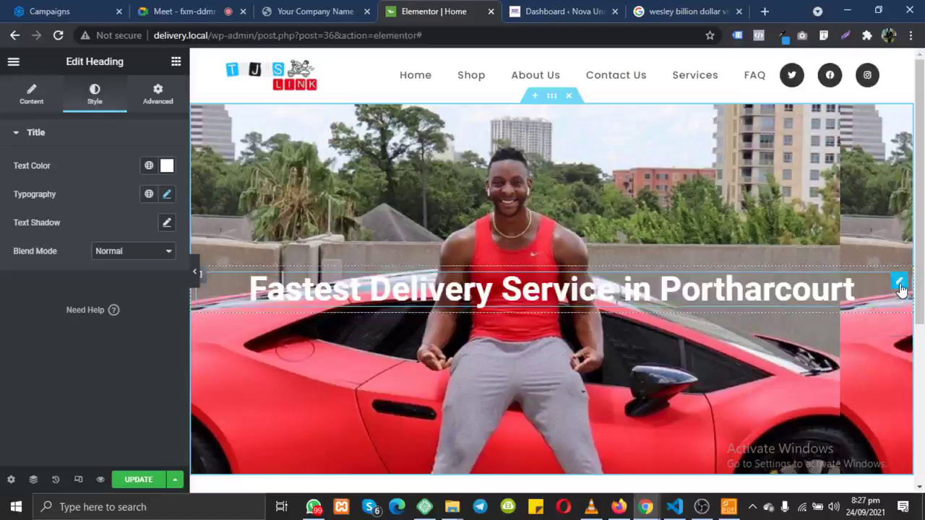
{"action": "left_click", "coordinate": [34, 100]}
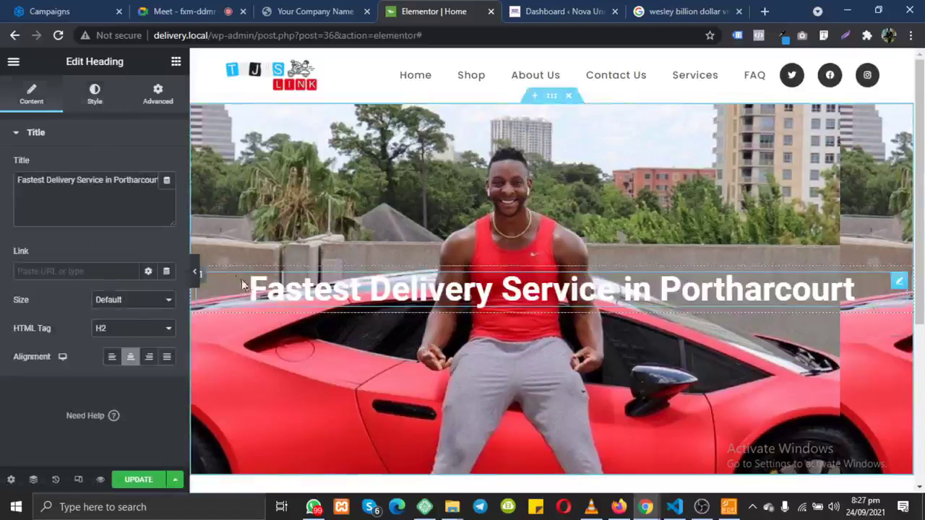
{"action": "left_click_drag", "start_coordinate": [246, 289], "coordinate": [467, 292]}
{"action": "left_click", "coordinate": [467, 292]}
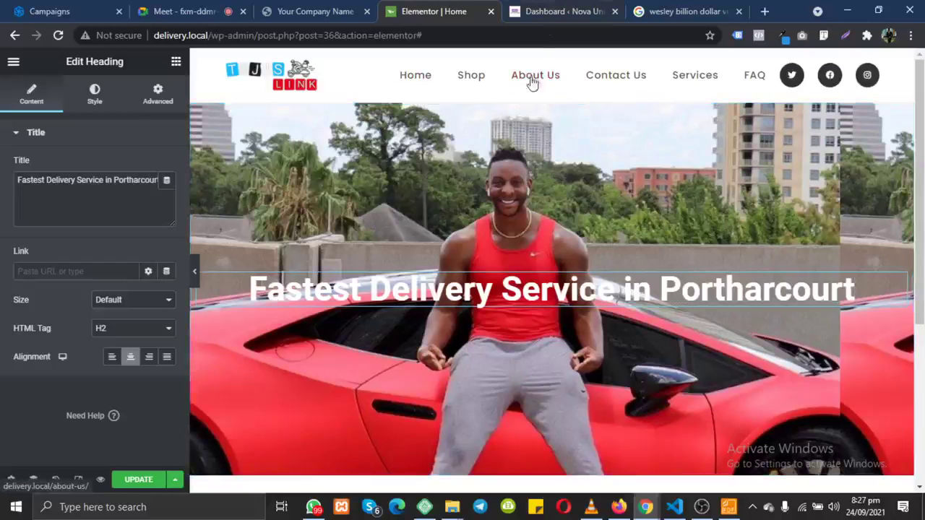
{"action": "left_click", "coordinate": [552, 97]}
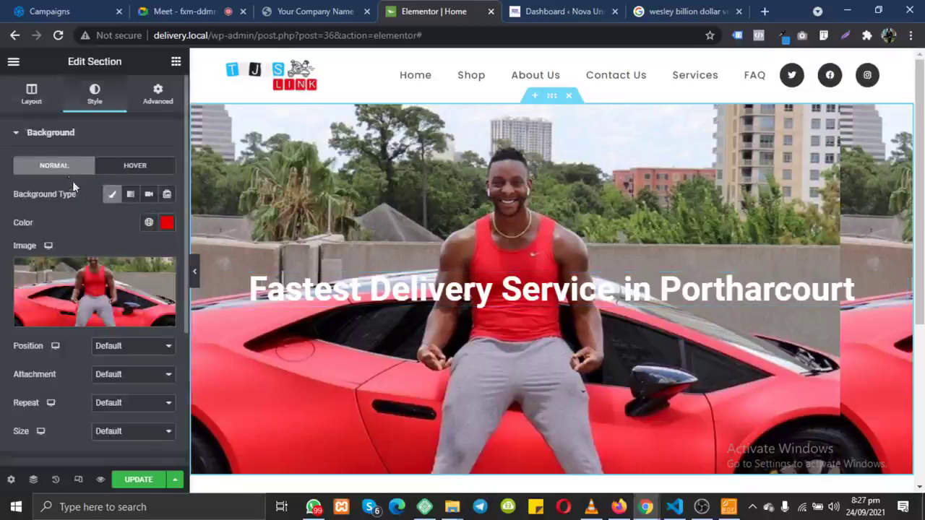
Step: Add a Classic #000000 background overlay to the hero section at about 0.57 opacity
{"action": "left_click", "coordinate": [52, 145]}
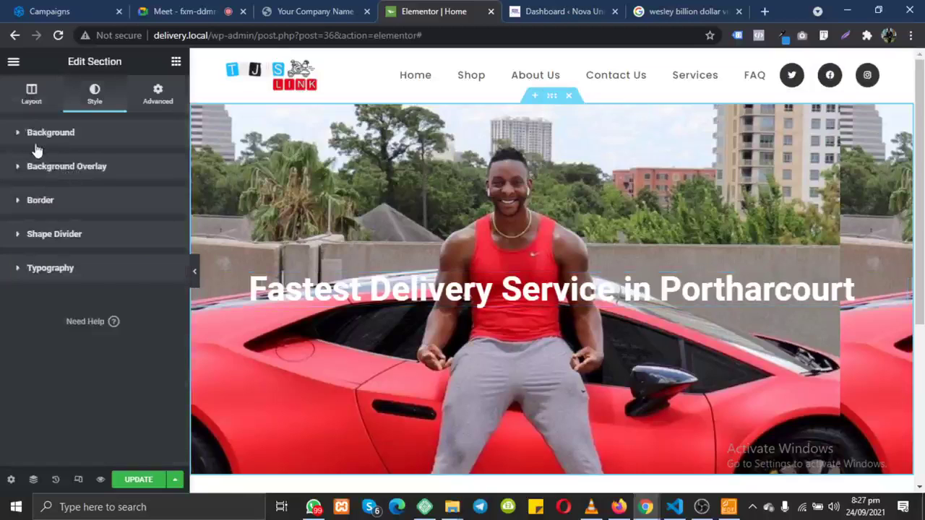
{"action": "left_click", "coordinate": [36, 147]}
{"action": "scroll", "coordinate": [68, 267], "scroll_direction": "down", "scroll_amount": 2}
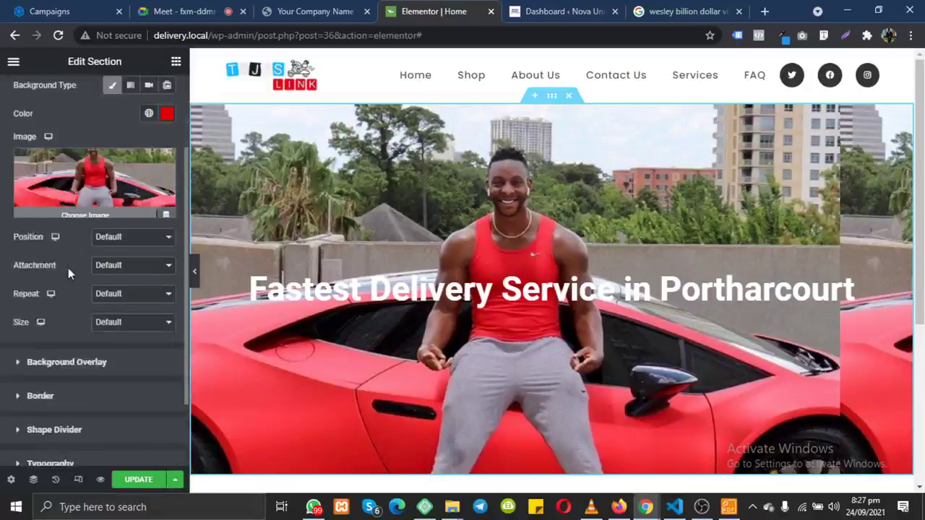
{"action": "scroll", "coordinate": [71, 372], "scroll_direction": "down", "scroll_amount": 3}
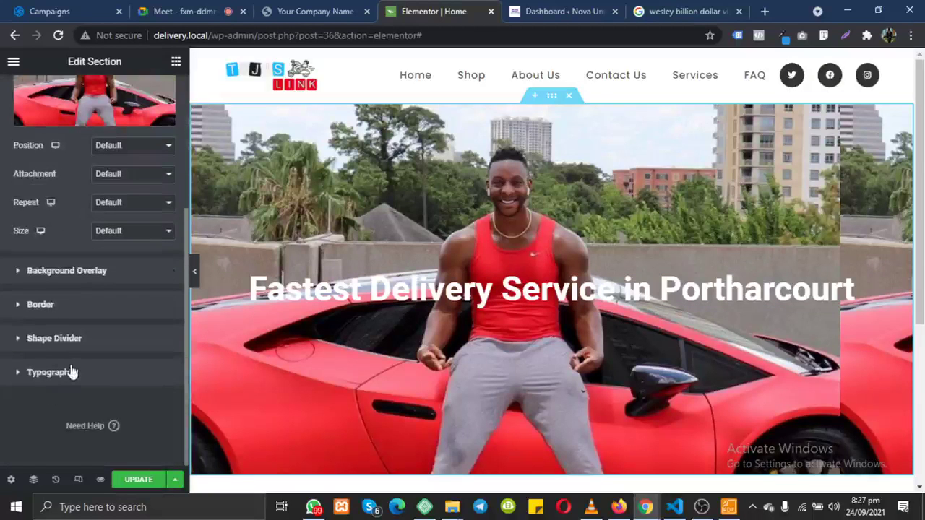
{"action": "left_click", "coordinate": [77, 271]}
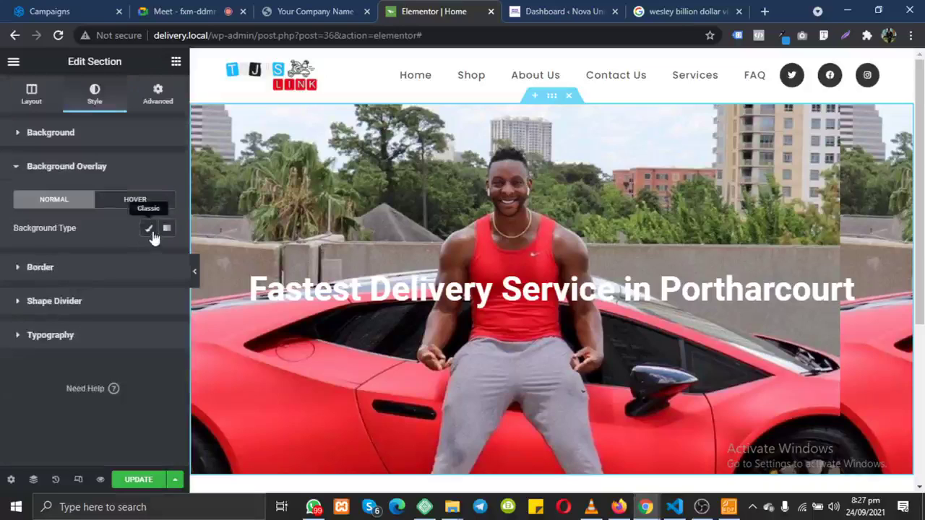
{"action": "left_click", "coordinate": [149, 230]}
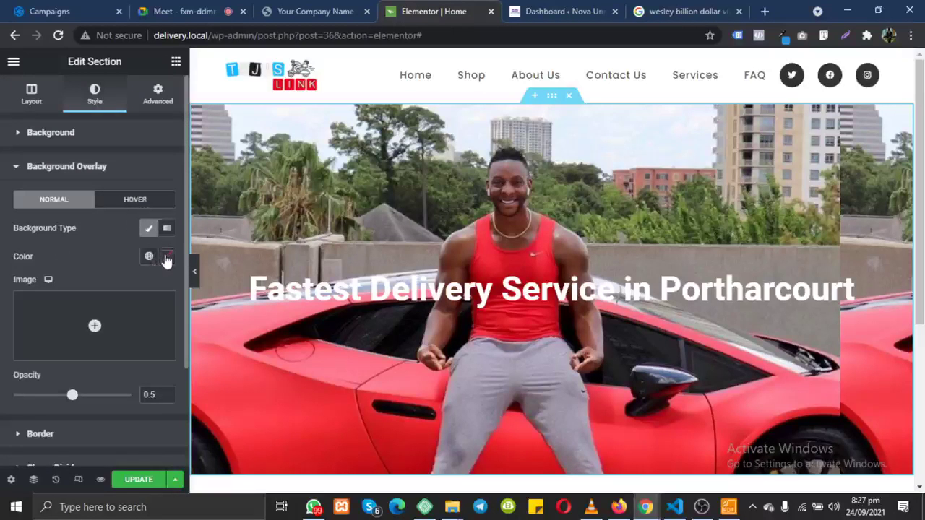
{"action": "left_click", "coordinate": [165, 260]}
{"action": "left_click_drag", "start_coordinate": [210, 344], "coordinate": [233, 425]}
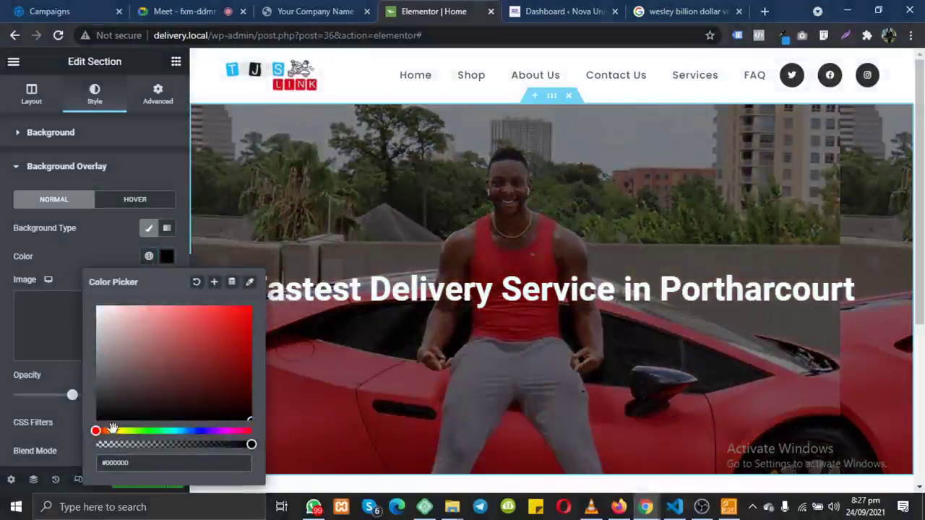
{"action": "left_click_drag", "start_coordinate": [159, 350], "coordinate": [108, 438]}
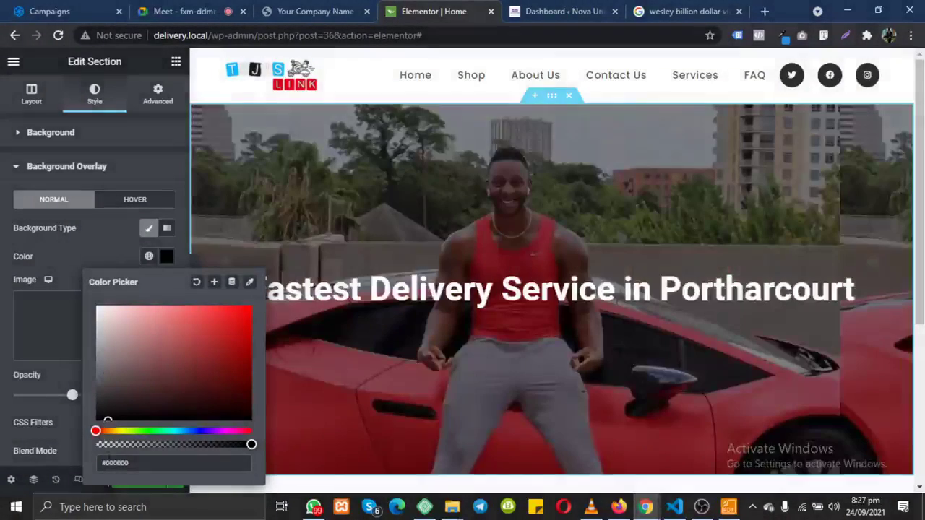
{"action": "left_click", "coordinate": [6, 379]}
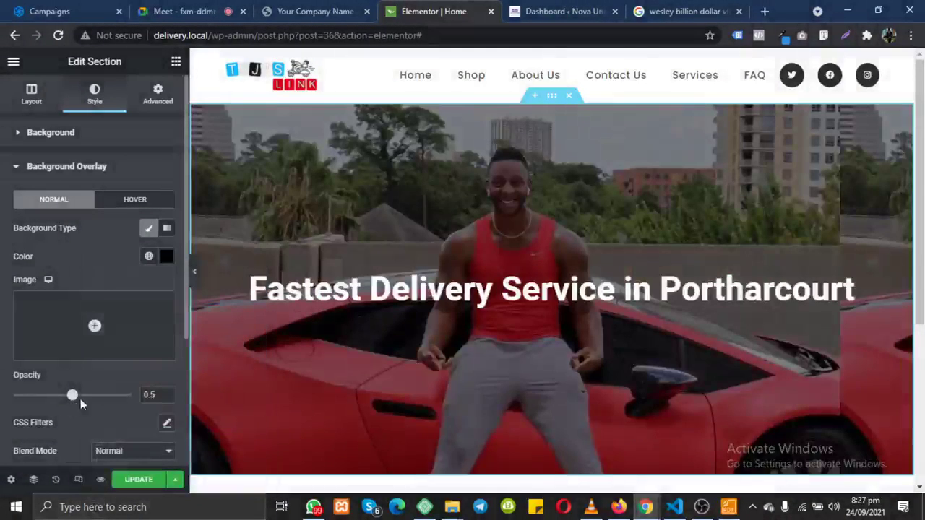
{"action": "mouse_move", "coordinate": [72, 402]}
{"action": "left_mouse_down"}
{"action": "mouse_move", "coordinate": [124, 404]}
{"action": "mouse_move", "coordinate": [14, 404]}
{"action": "mouse_move", "coordinate": [80, 409]}
{"action": "left_mouse_up"}
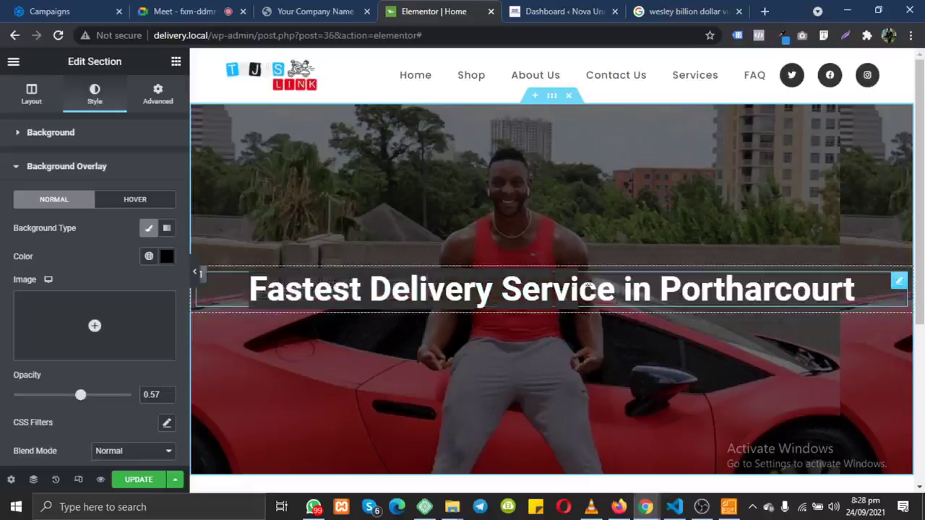
Step: Select the heading and unlink its padding sides under Advanced
{"action": "left_click", "coordinate": [587, 289]}
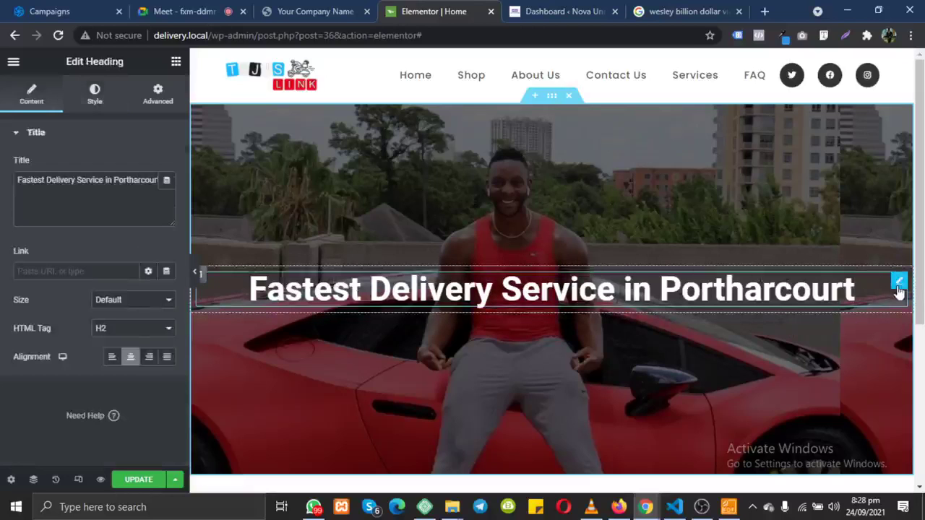
{"action": "left_click_drag", "start_coordinate": [115, 180], "coordinate": [26, 180]}
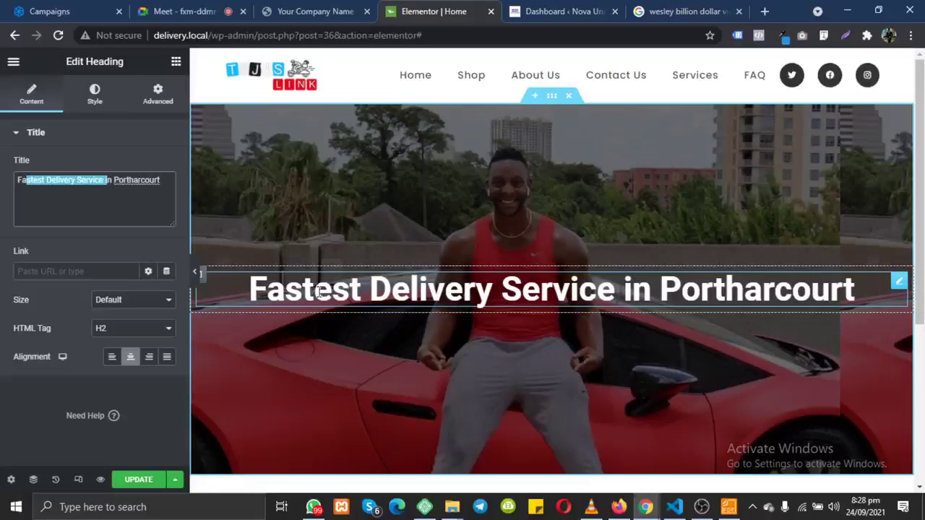
{"action": "left_click", "coordinate": [241, 284]}
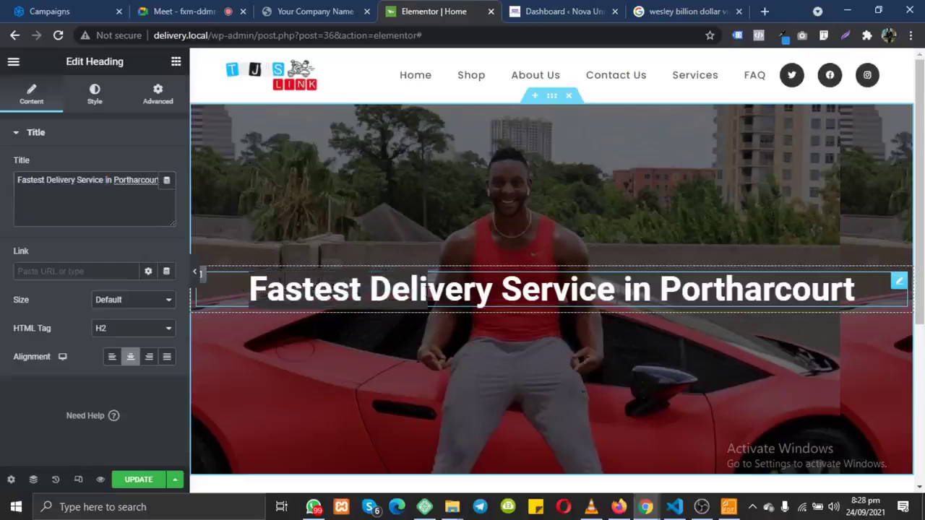
{"action": "left_click", "coordinate": [165, 105]}
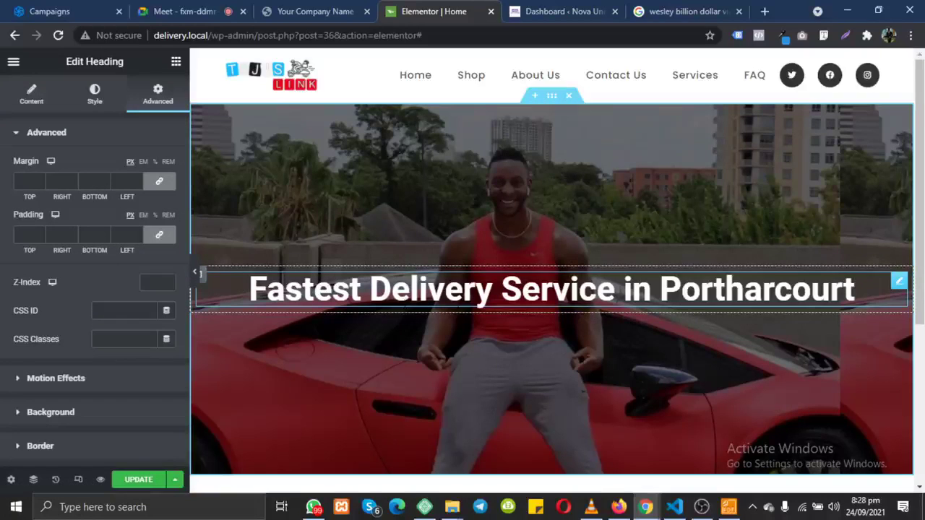
{"action": "left_click", "coordinate": [174, 237]}
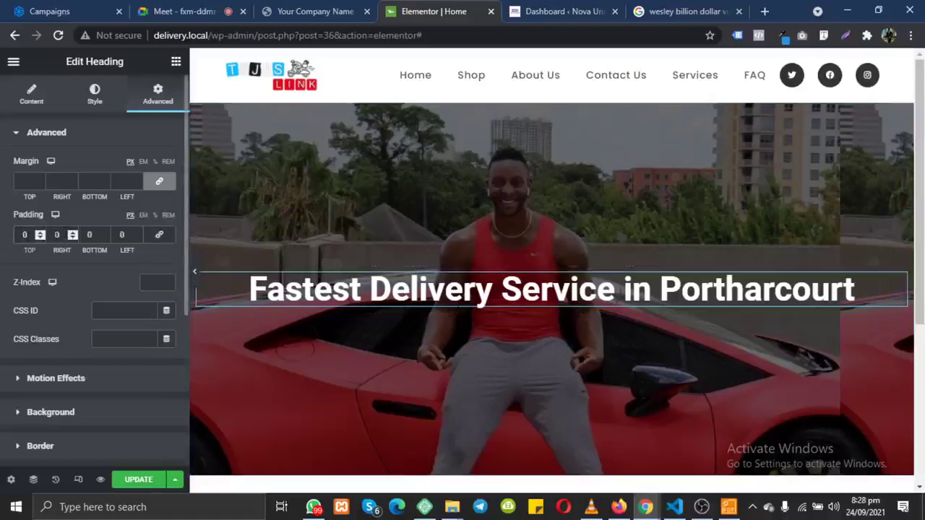
Step: Set the heading's right and left padding to 100, then view the live reference site
{"action": "left_click", "coordinate": [57, 234]}
{"action": "type", "text": "1000"}
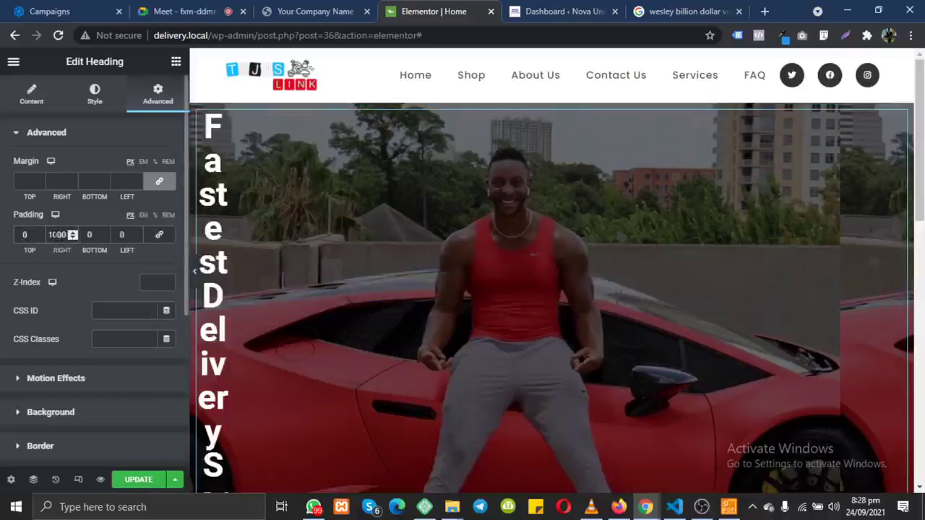
{"action": "key", "text": "BackSpace"}
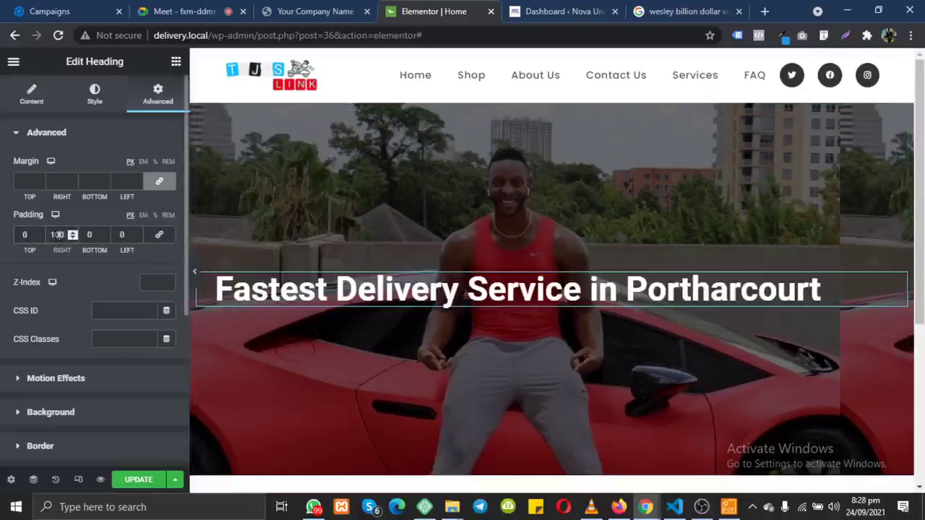
{"action": "left_click", "coordinate": [115, 235]}
{"action": "type", "text": "1000"}
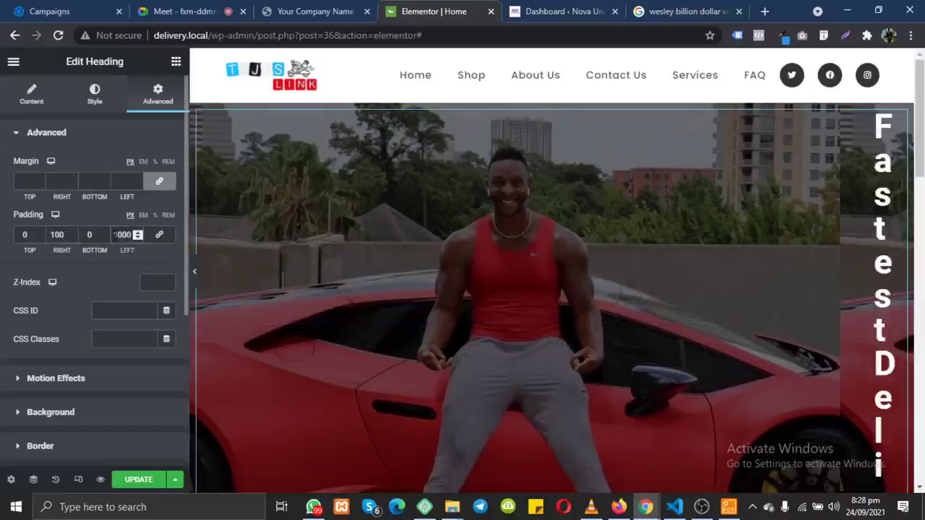
{"action": "key", "text": "BackSpace"}
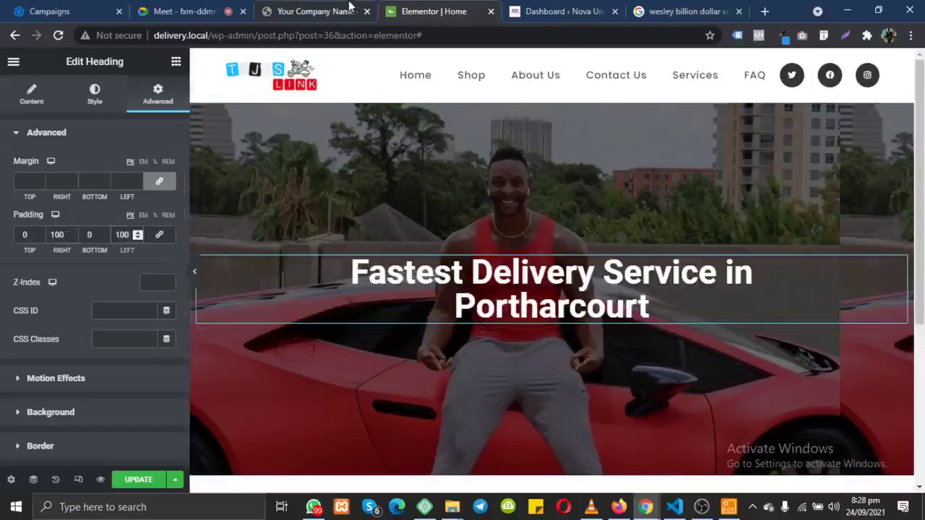
{"action": "left_click", "coordinate": [323, 13]}
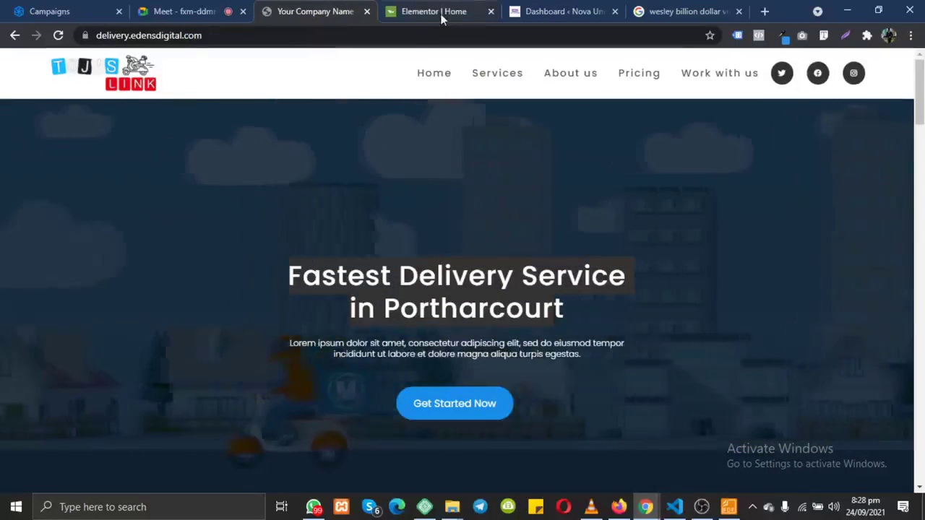
Step: Back in Elementor, reduce the heading's font size to about 43
{"action": "left_click", "coordinate": [470, 13]}
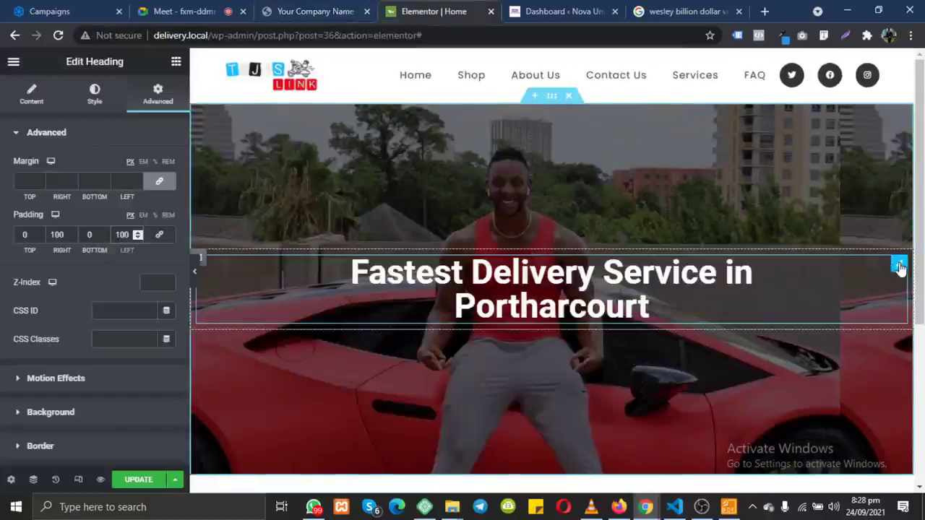
{"action": "left_click", "coordinate": [96, 96]}
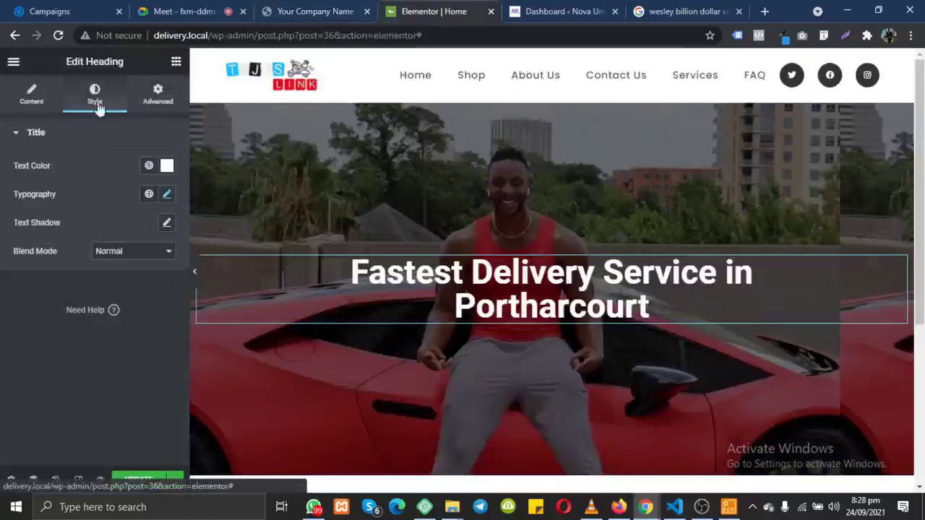
{"action": "left_click", "coordinate": [167, 195]}
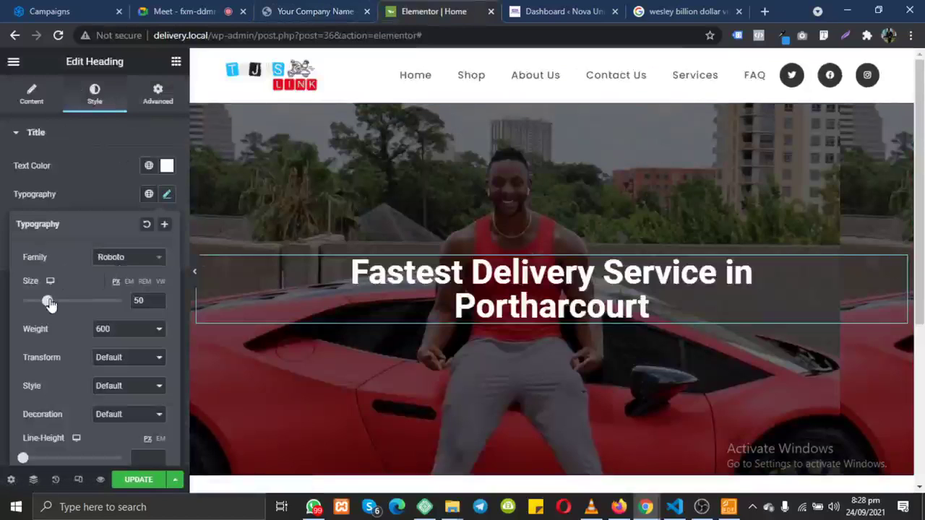
{"action": "mouse_move", "coordinate": [50, 304]}
{"action": "left_mouse_down"}
{"action": "mouse_move", "coordinate": [37, 303]}
{"action": "mouse_move", "coordinate": [45, 306]}
{"action": "left_mouse_up"}
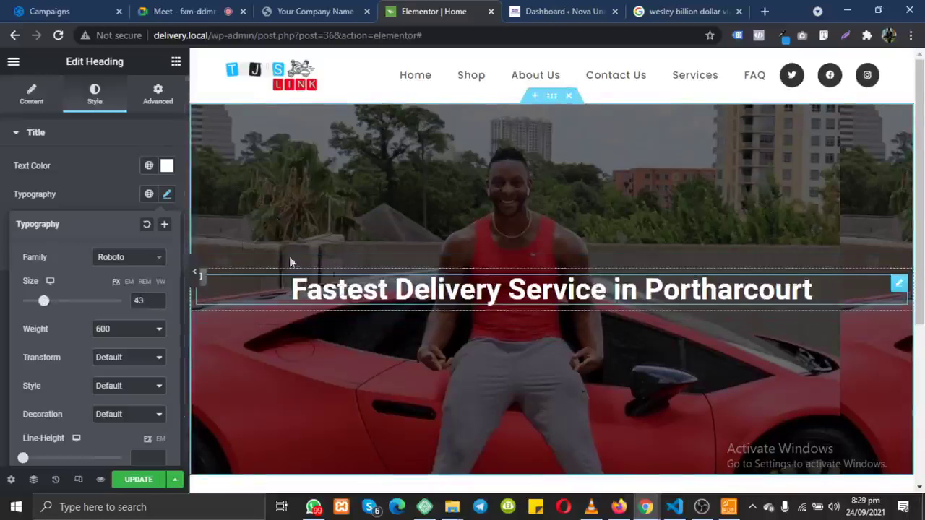
Step: Set the heading's right and left padding to 150
{"action": "left_click", "coordinate": [159, 101]}
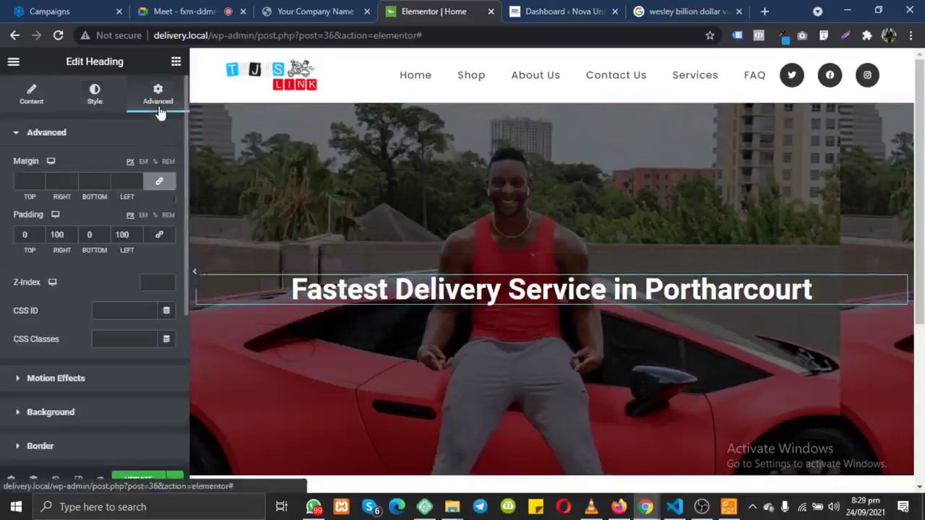
{"action": "double_click", "coordinate": [57, 235]}
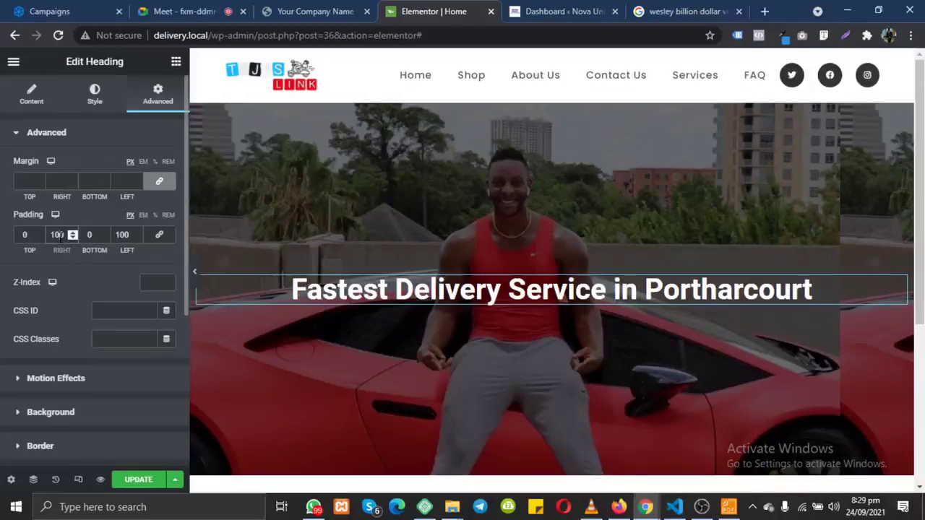
{"action": "type", "text": "150"}
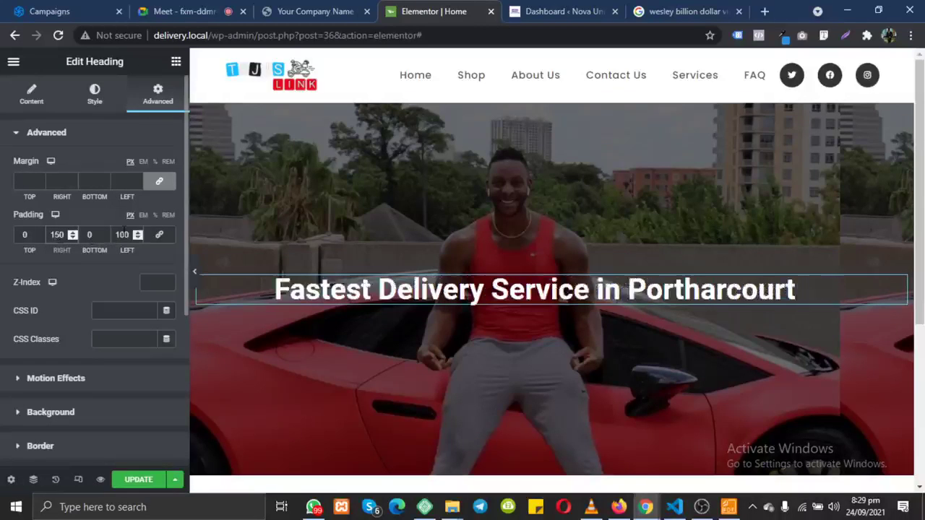
{"action": "double_click", "coordinate": [121, 235]}
{"action": "type", "text": "150"}
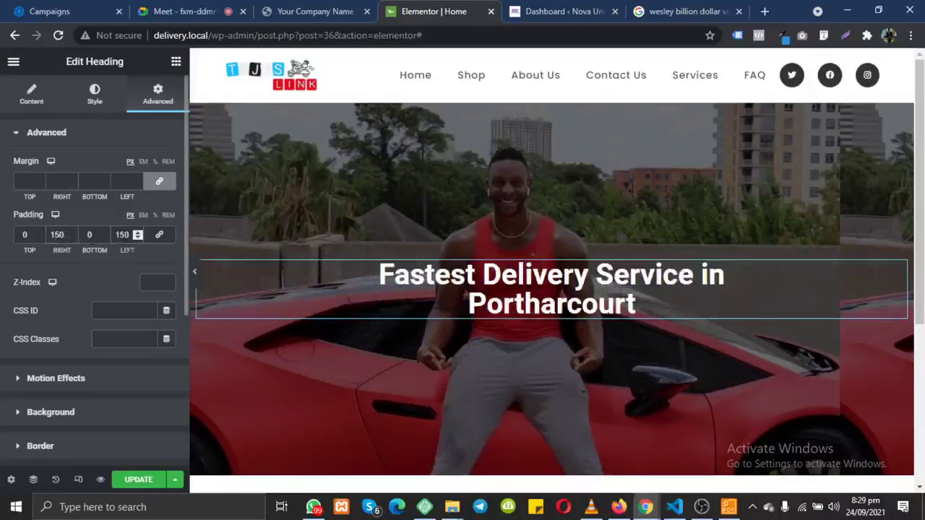
{"action": "left_click", "coordinate": [175, 62]}
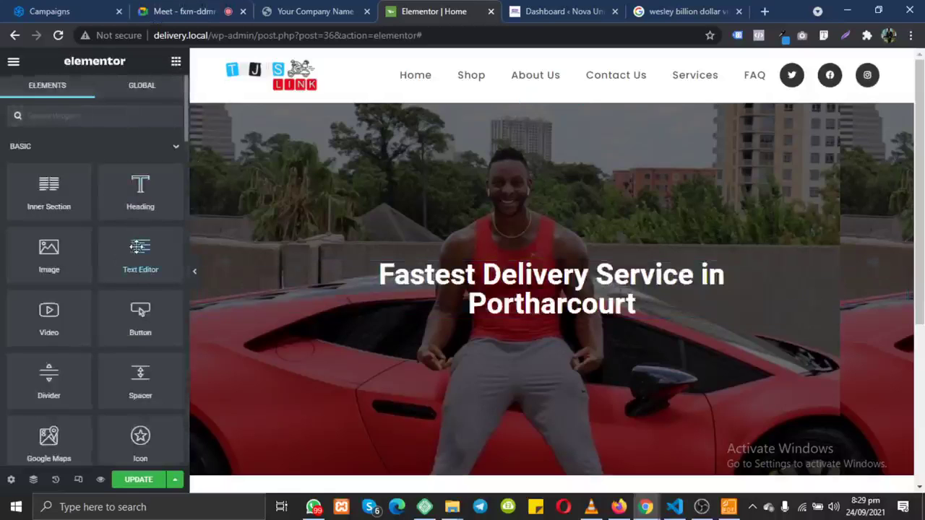
Step: Add a Text Editor paragraph beneath the hero heading, checking the reference site's layout
{"action": "left_click_drag", "start_coordinate": [139, 247], "coordinate": [497, 315]}
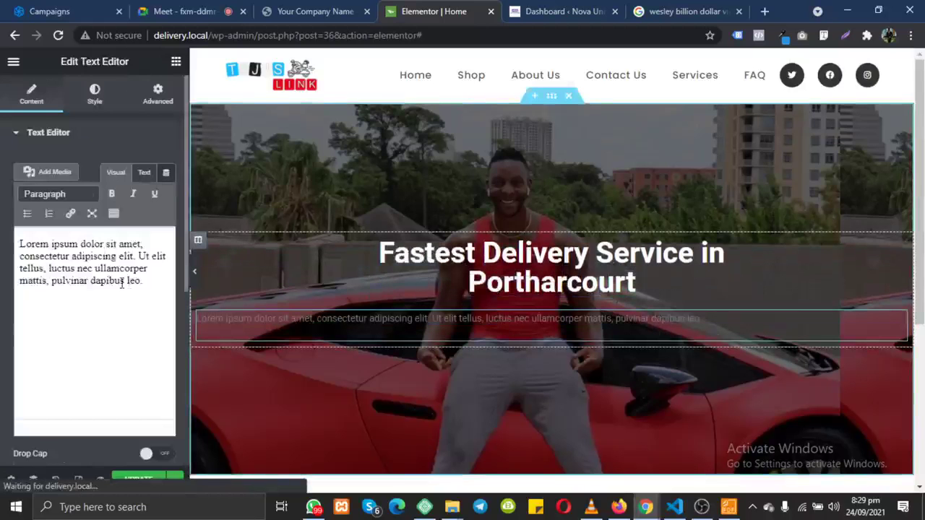
{"action": "left_click", "coordinate": [317, 11]}
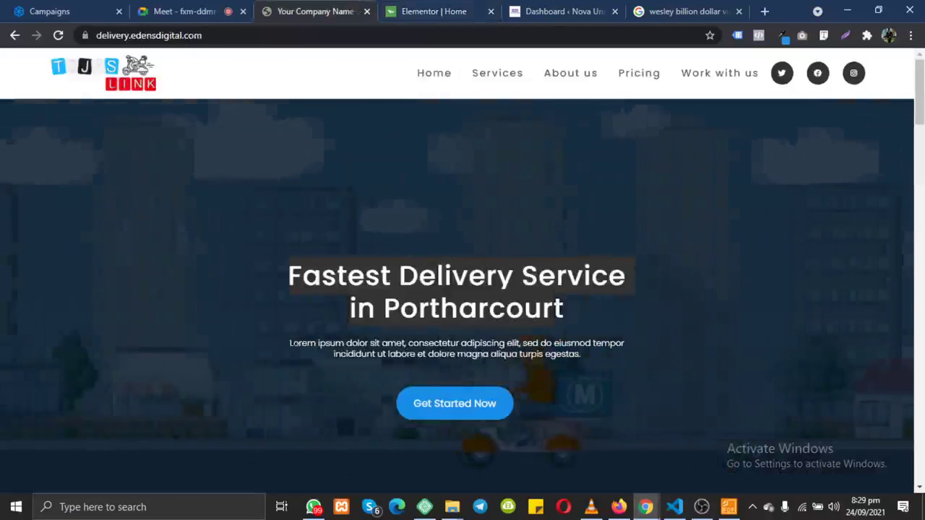
{"action": "left_click", "coordinate": [409, 11]}
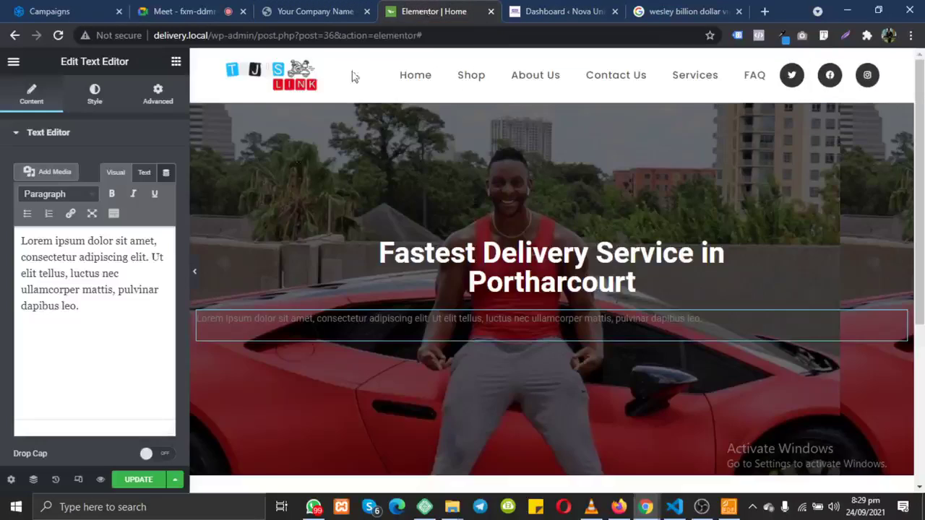
Step: Center-align the paragraph and make its text light grey #E6E6E6
{"action": "left_click", "coordinate": [94, 97]}
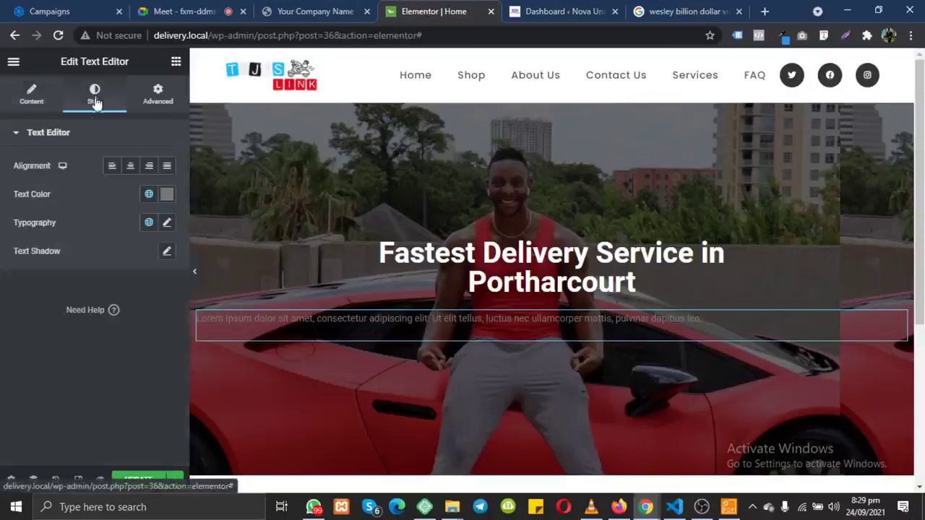
{"action": "left_click", "coordinate": [131, 167]}
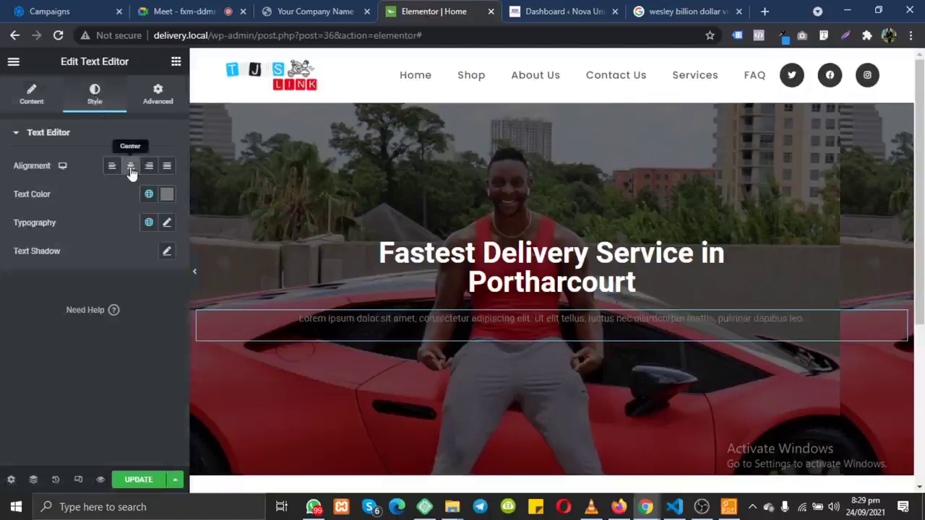
{"action": "left_click", "coordinate": [165, 205]}
{"action": "left_click", "coordinate": [97, 256]}
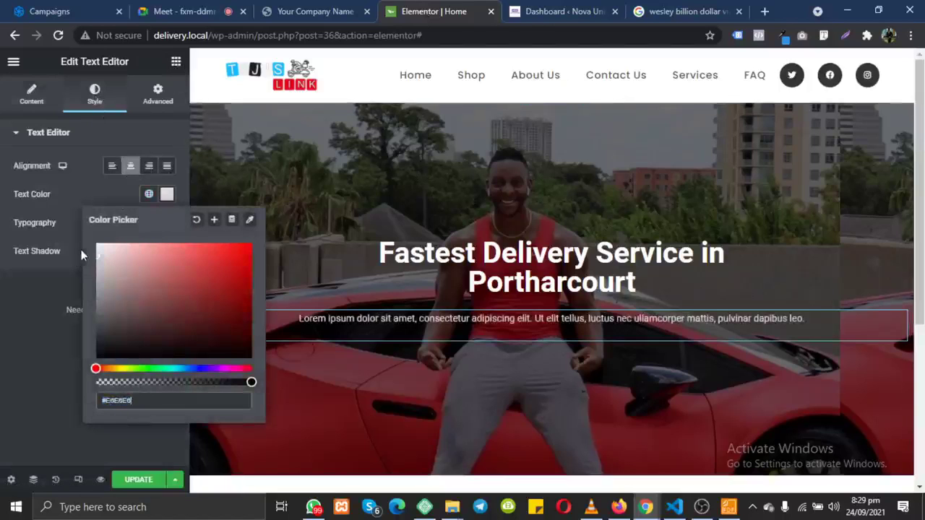
{"action": "left_click", "coordinate": [153, 98]}
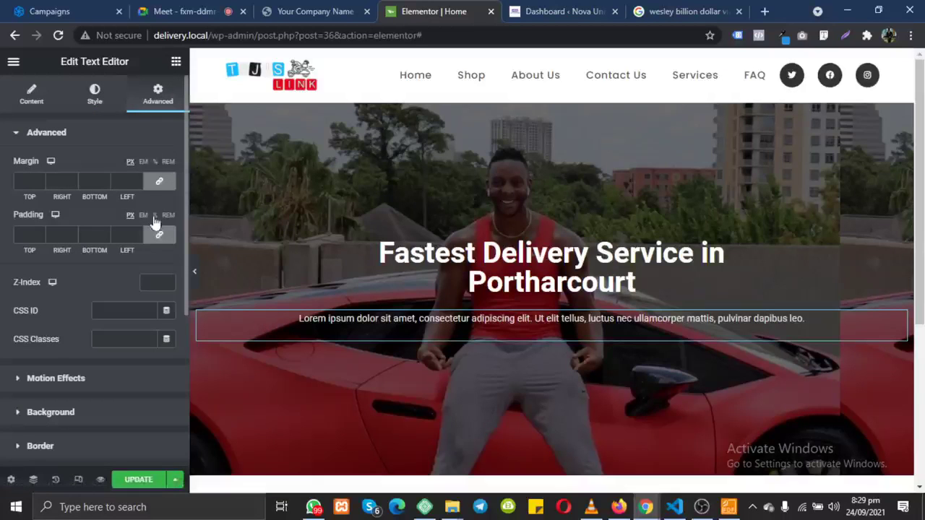
Step: Unlink the paragraph's padding and give it 200 px left and right padding
{"action": "left_click", "coordinate": [159, 234]}
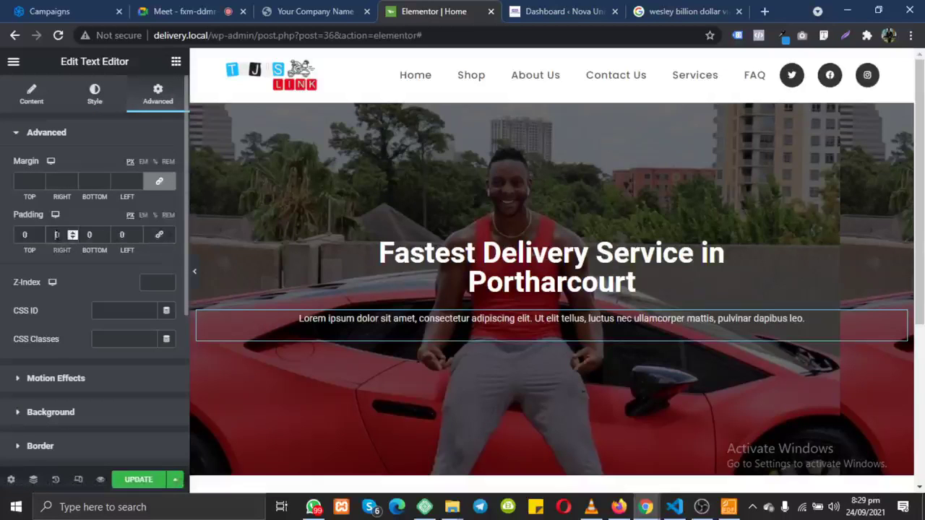
{"action": "left_click", "coordinate": [57, 234]}
{"action": "type", "text": "1"}
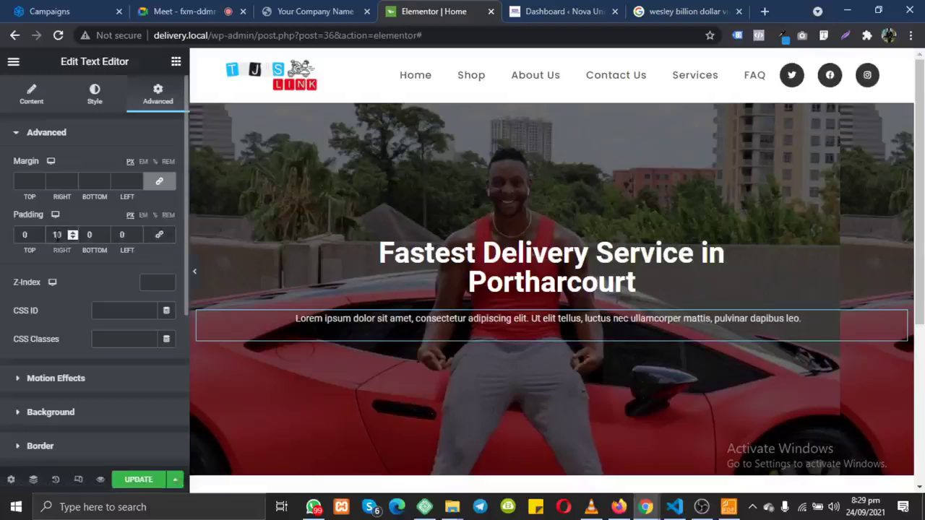
{"action": "type", "text": "50"}
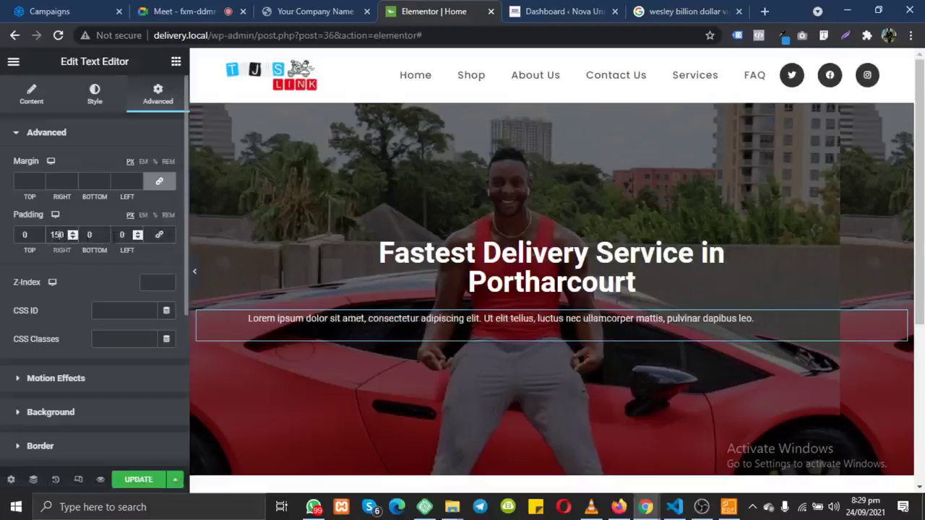
{"action": "left_click", "coordinate": [121, 234]}
{"action": "type", "text": "15"}
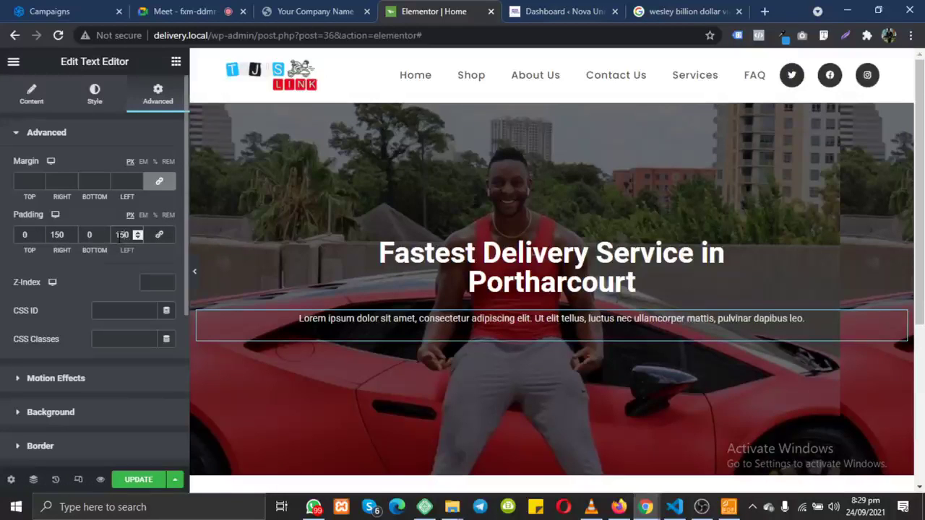
{"action": "key", "text": "BackSpace"}
{"action": "key", "text": "BackSpace"}
{"action": "type", "text": "200"}
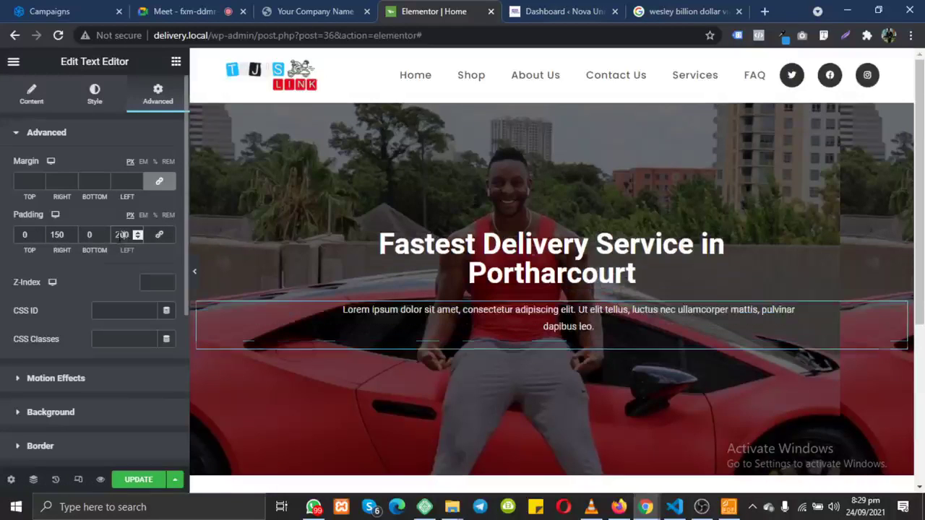
{"action": "left_click", "coordinate": [57, 235]}
{"action": "key", "text": "BackSpace"}
{"action": "key", "text": "BackSpace"}
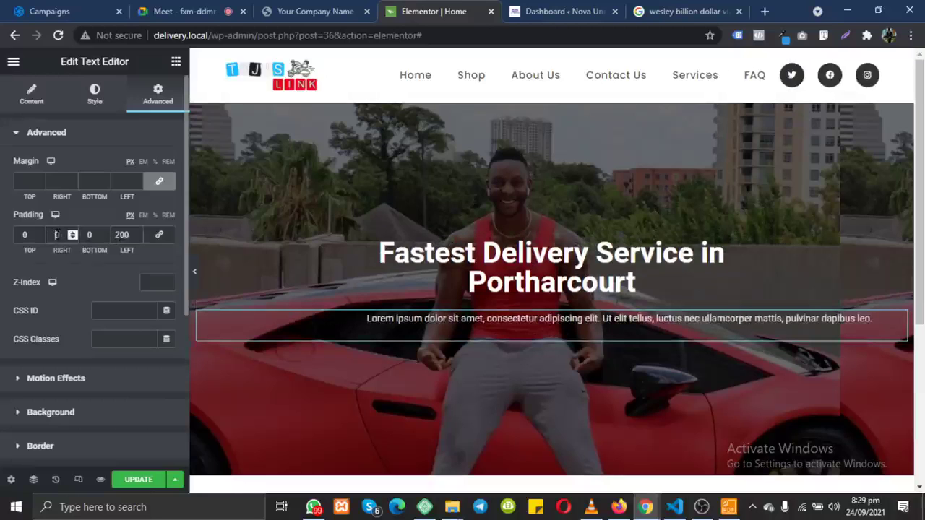
{"action": "type", "text": "200"}
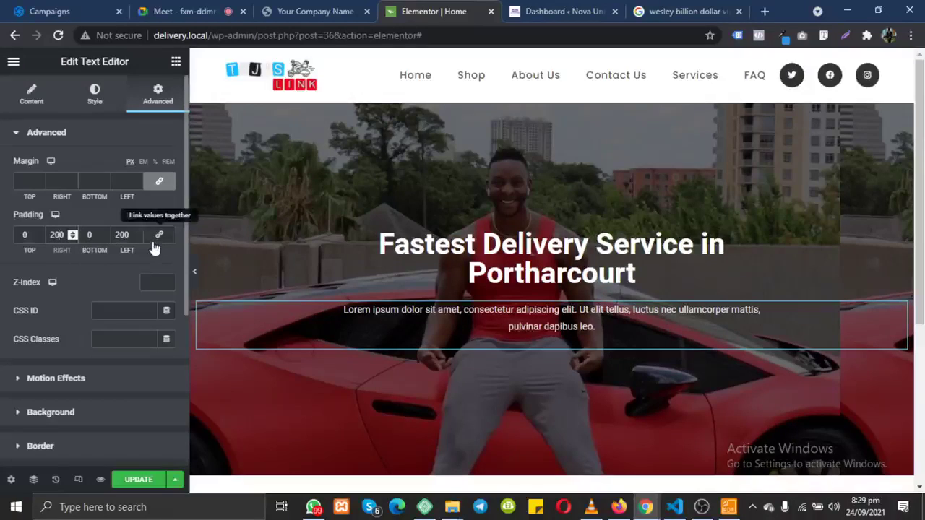
Step: Reset the paragraph's margin values to 0
{"action": "left_click", "coordinate": [157, 183]}
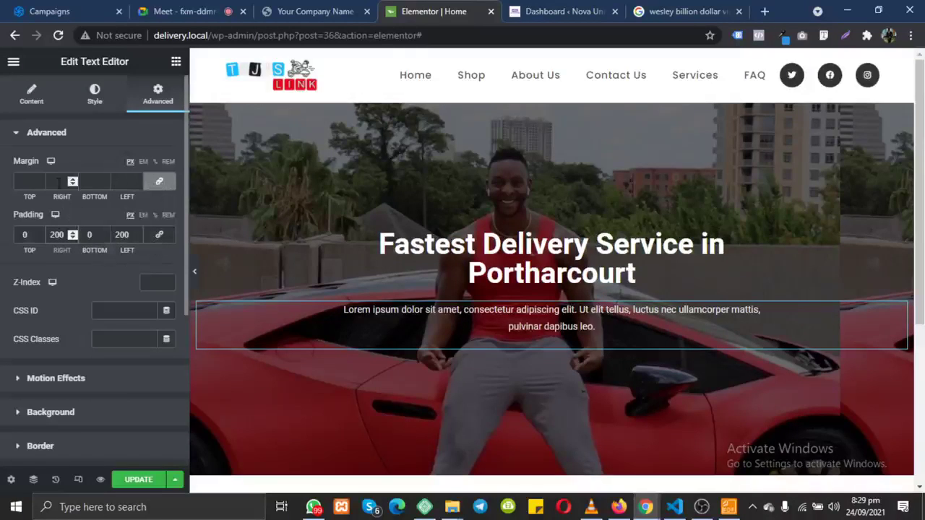
{"action": "left_click_drag", "start_coordinate": [4, 157], "coordinate": [34, 168]}
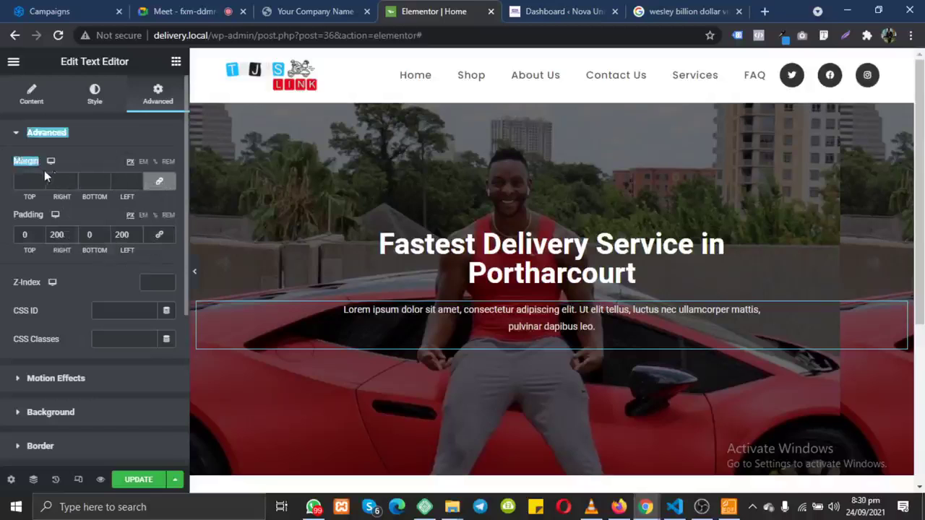
{"action": "left_click", "coordinate": [128, 182]}
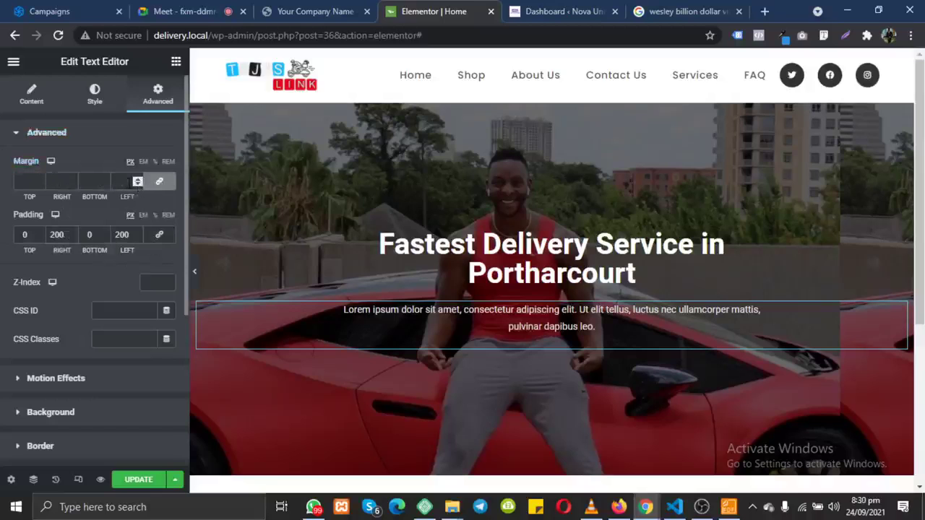
{"action": "type", "text": "200"}
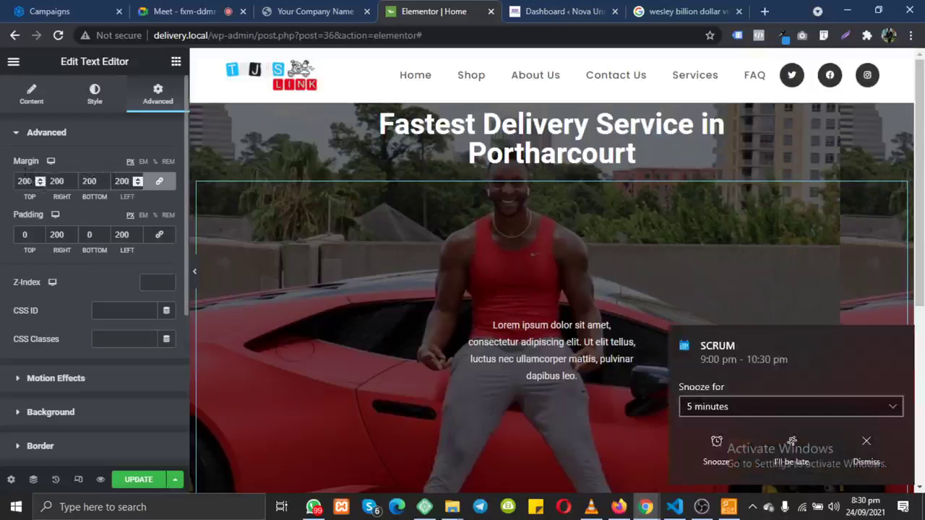
{"action": "key", "text": "BackSpace"}
{"action": "key", "text": "BackSpace"}
{"action": "key", "text": "BackSpace"}
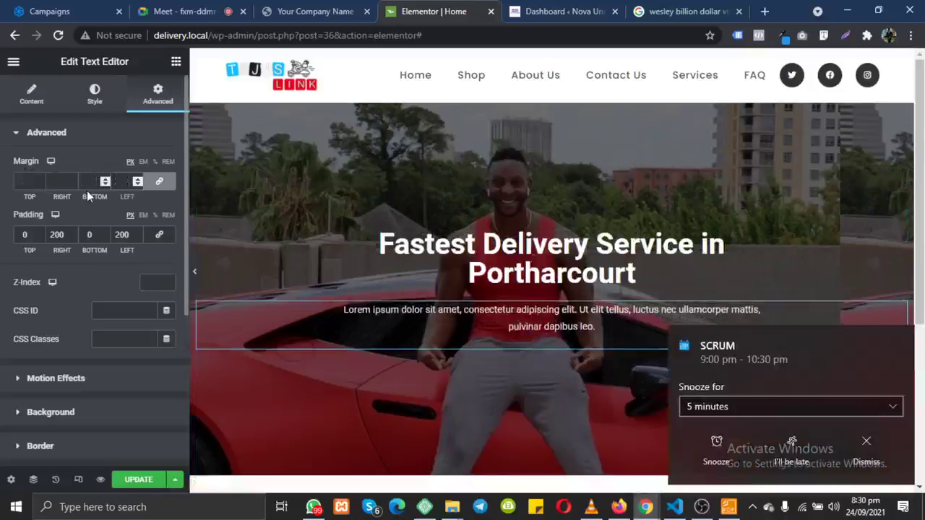
{"action": "type", "text": "0"}
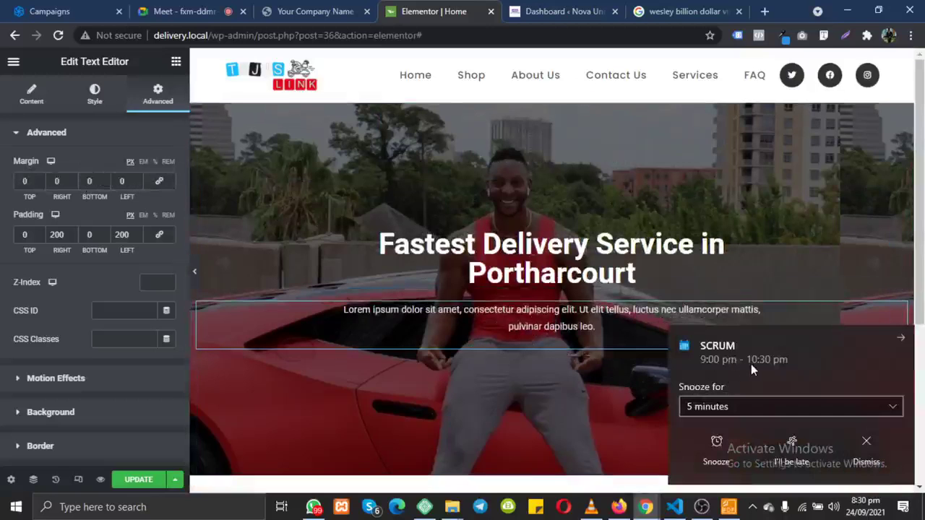
Step: Dismiss the calendar reminder and compare the paragraph with the reference site's hero
{"action": "mouse_move", "coordinate": [694, 358]}
{"action": "left_mouse_down"}
{"action": "mouse_move", "coordinate": [727, 357]}
{"action": "mouse_move", "coordinate": [692, 361]}
{"action": "left_mouse_up"}
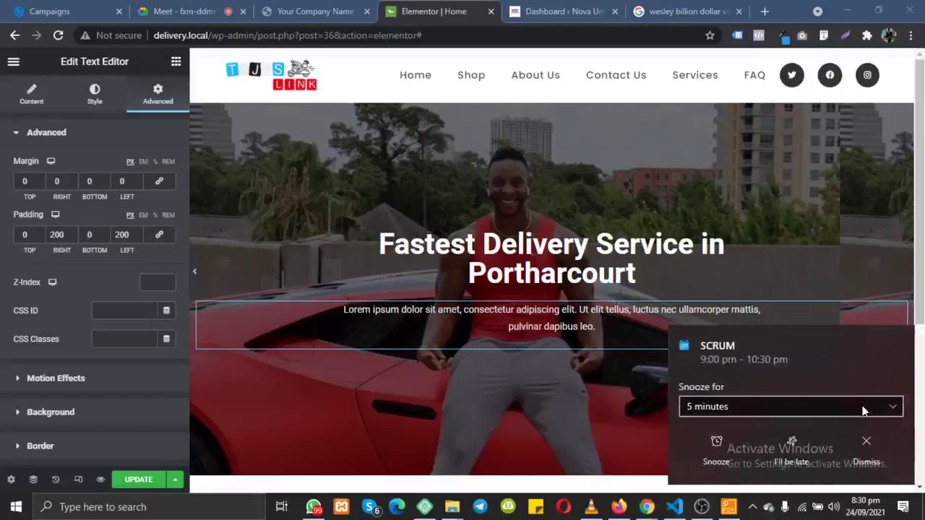
{"action": "left_click", "coordinate": [867, 449]}
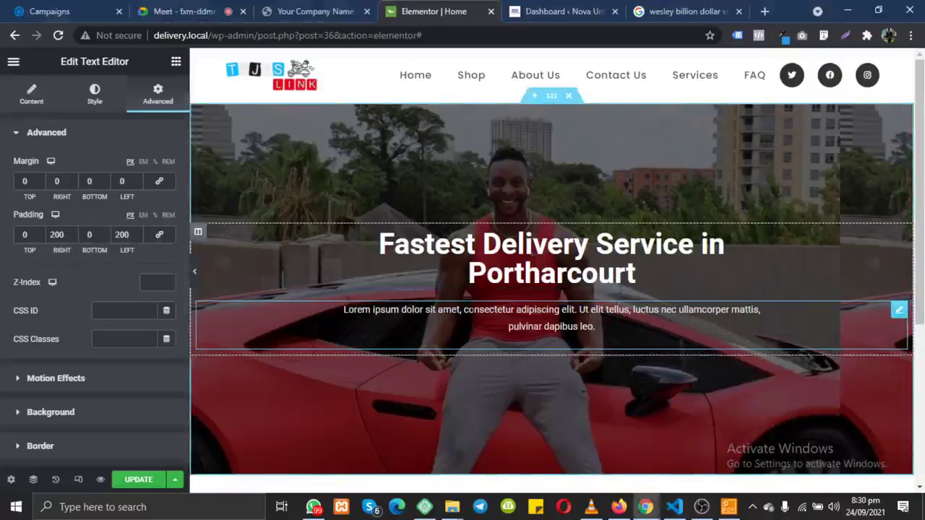
{"action": "left_click", "coordinate": [314, 10]}
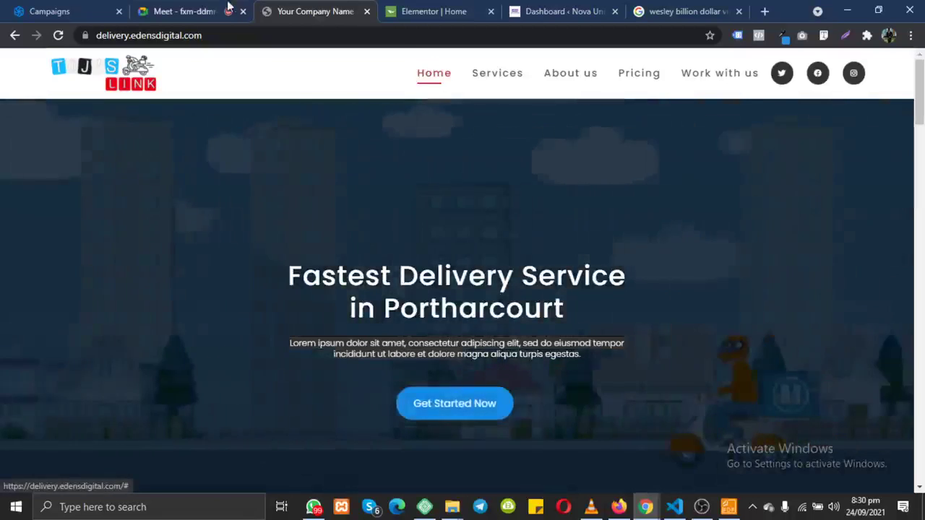
{"action": "left_click", "coordinate": [437, 16]}
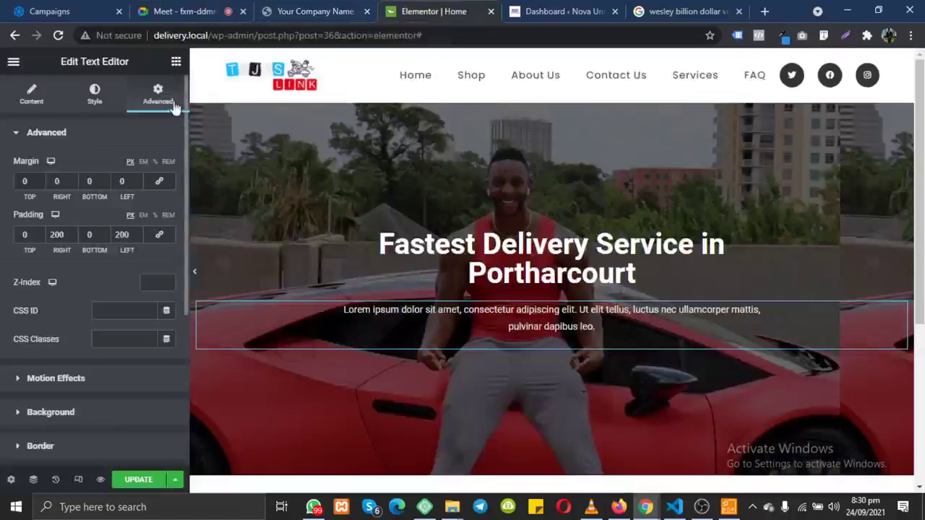
Step: Drag a Button widget under the paragraph and delete the accidental duplicate button
{"action": "left_click", "coordinate": [174, 61]}
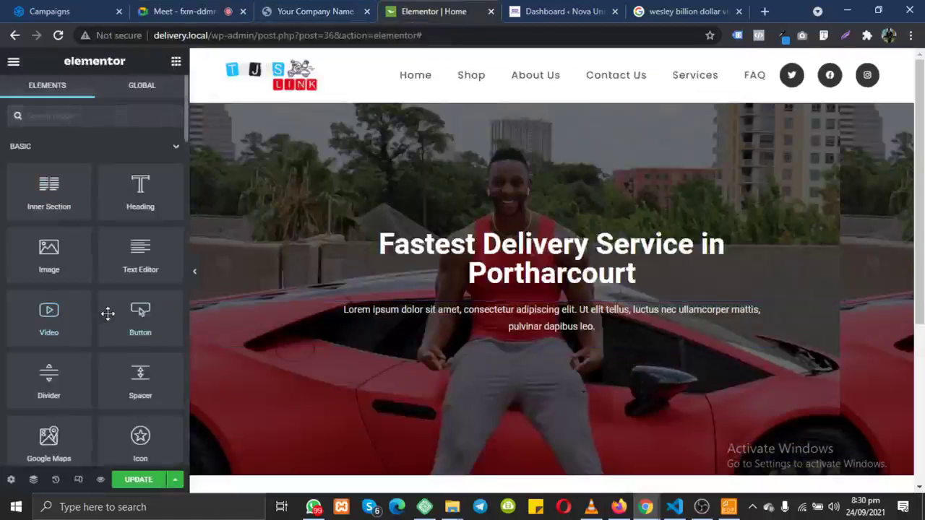
{"action": "left_click_drag", "start_coordinate": [108, 315], "coordinate": [492, 345]}
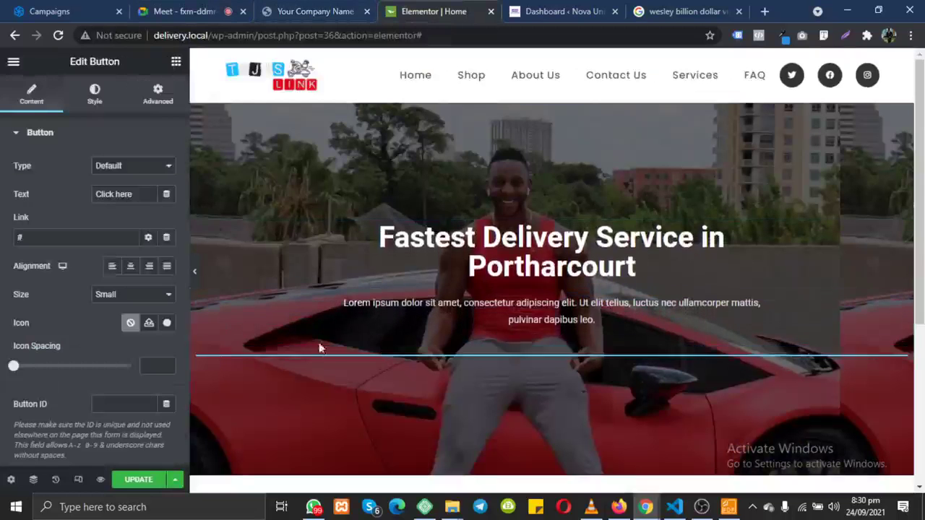
{"action": "left_click", "coordinate": [177, 64]}
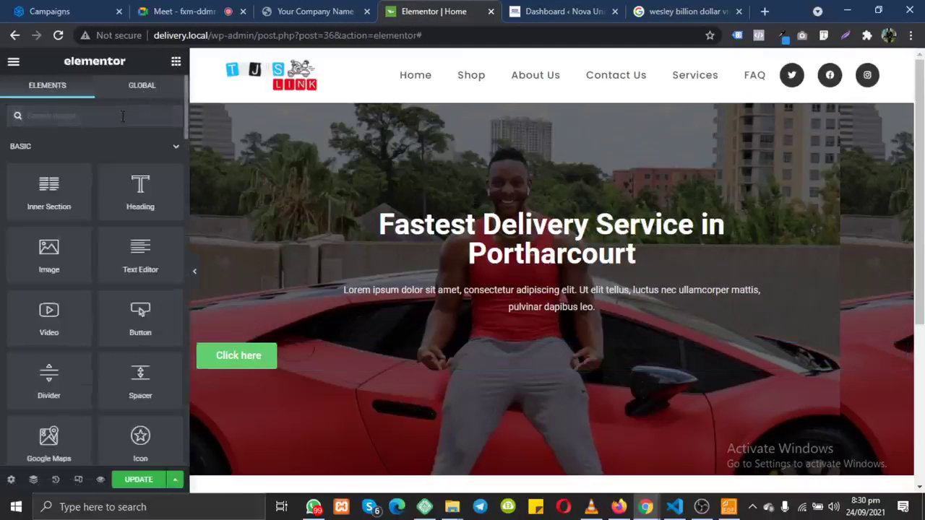
{"action": "type", "text": "button"}
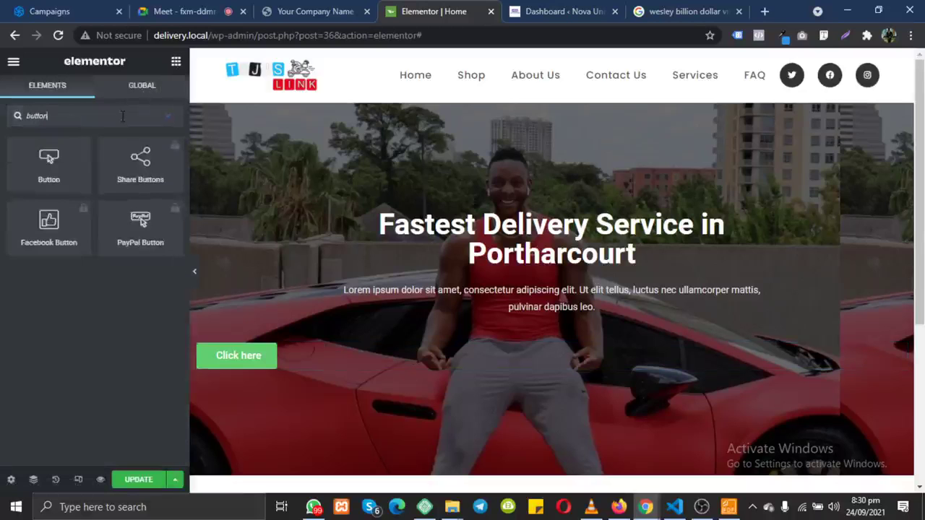
{"action": "left_click_drag", "start_coordinate": [48, 161], "coordinate": [385, 350]}
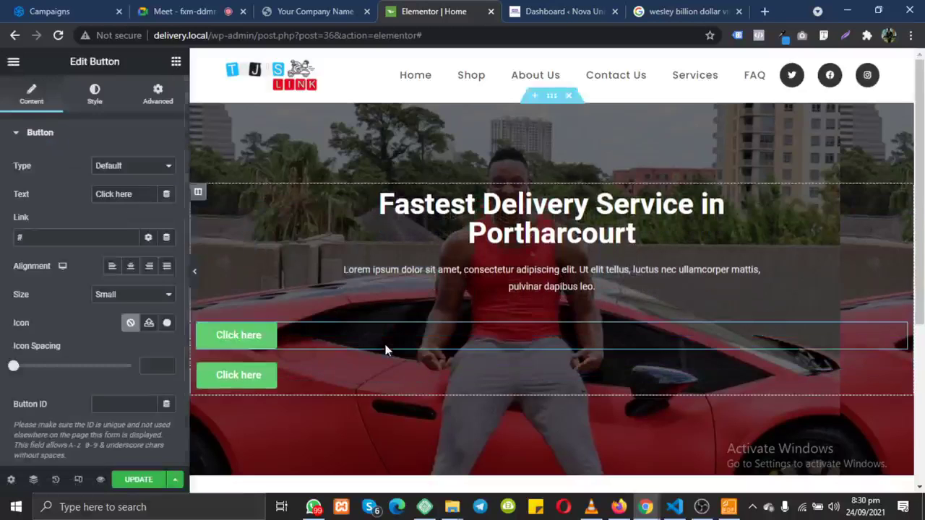
{"action": "right_click", "coordinate": [265, 381]}
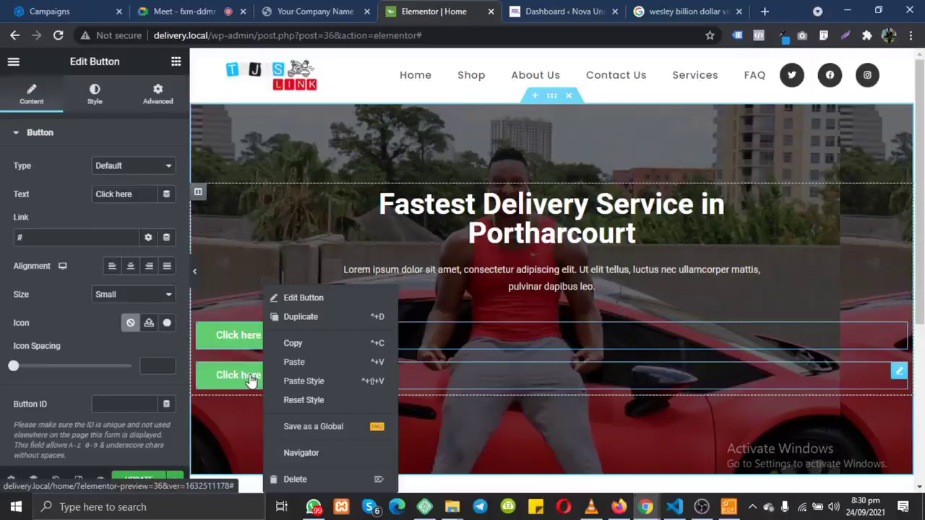
{"action": "left_click", "coordinate": [313, 479]}
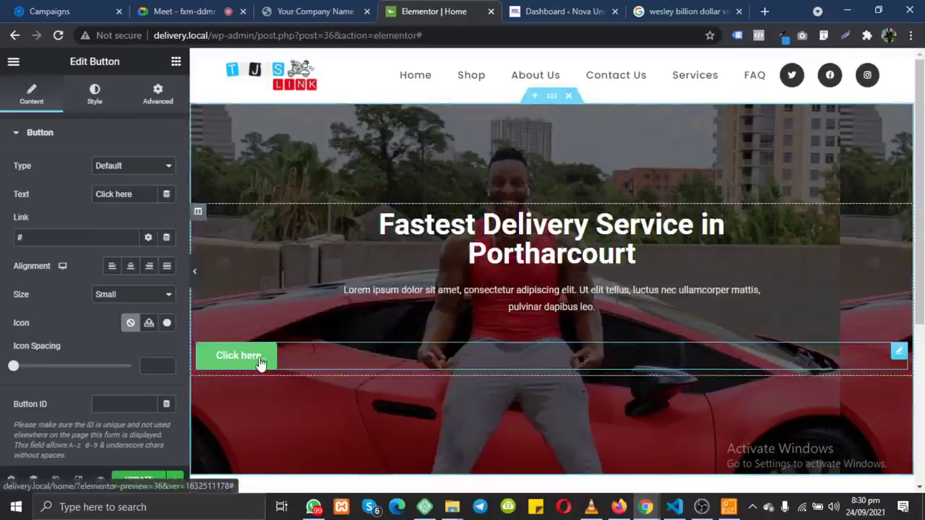
Step: Center the Click here button in the hero section
{"action": "left_click", "coordinate": [130, 266]}
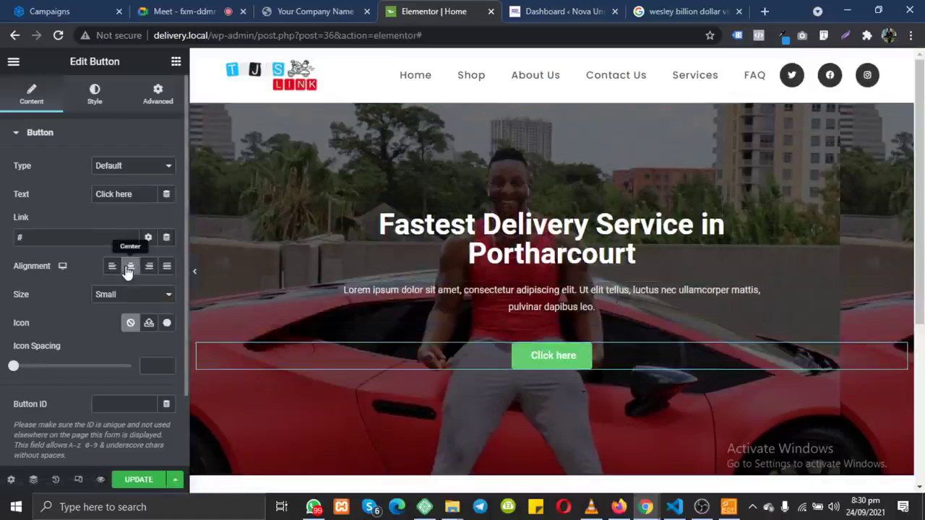
{"action": "triple_click", "coordinate": [567, 355]}
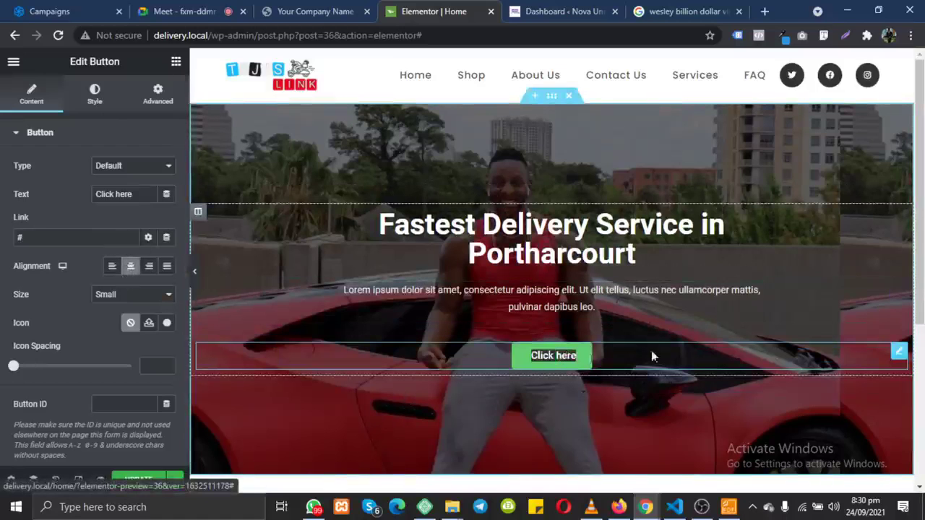
{"action": "left_click", "coordinate": [903, 359]}
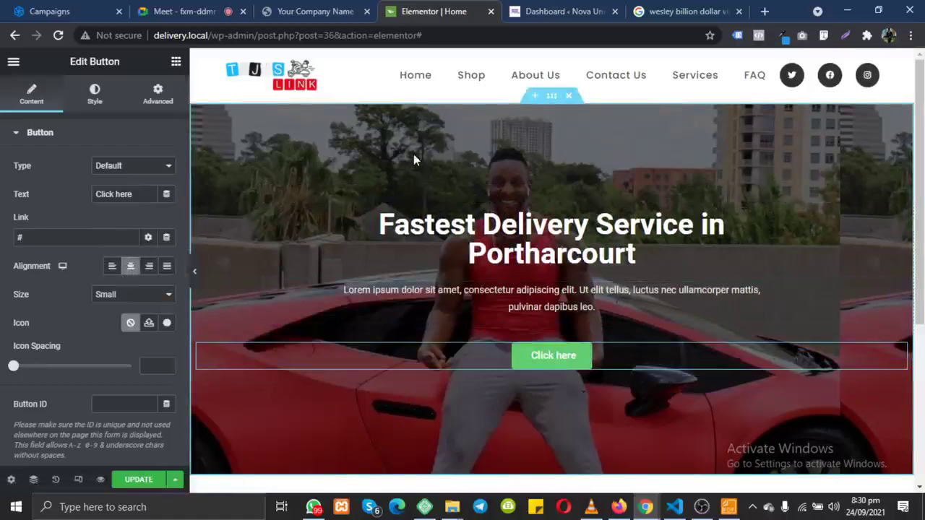
Step: Make the Click here button light blue with 25 px rounded corners and 23 px text
{"action": "left_click", "coordinate": [97, 100]}
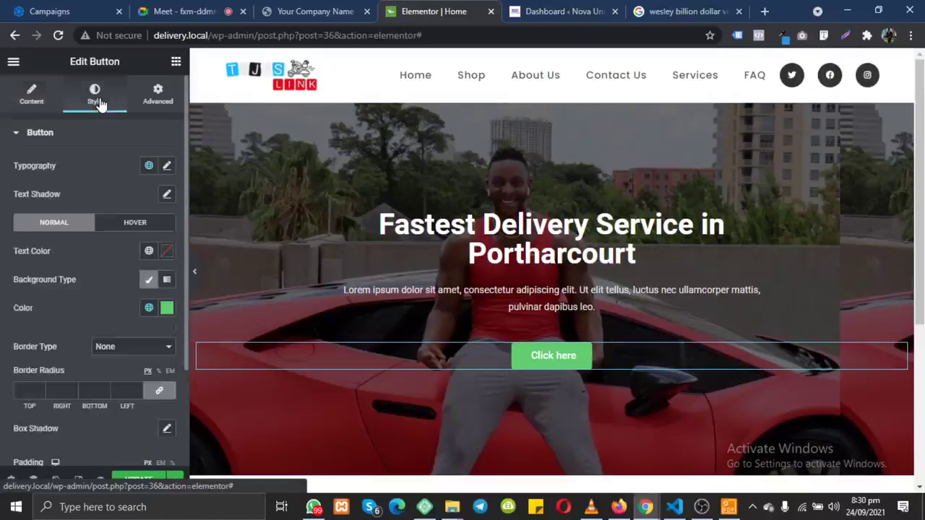
{"action": "left_click", "coordinate": [167, 310]}
{"action": "left_click_drag", "start_coordinate": [153, 242], "coordinate": [185, 242]}
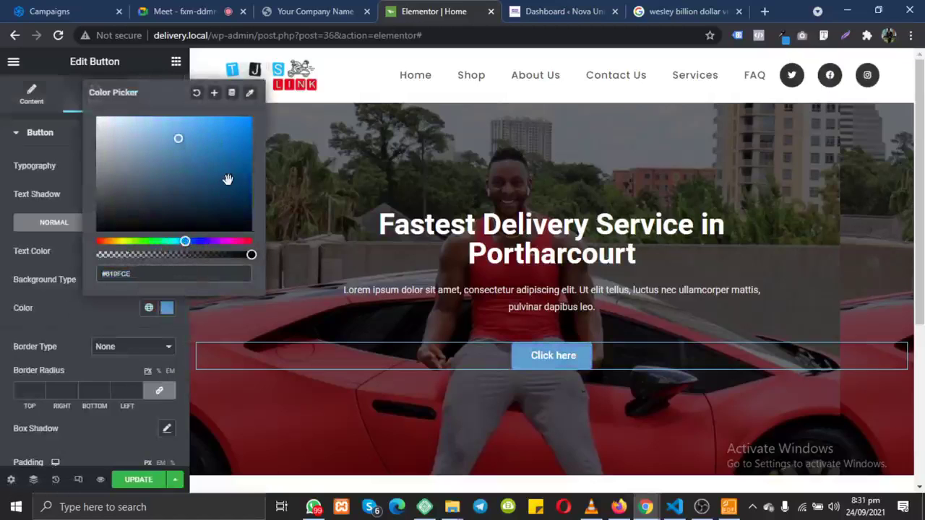
{"action": "left_click_drag", "start_coordinate": [214, 150], "coordinate": [205, 127]}
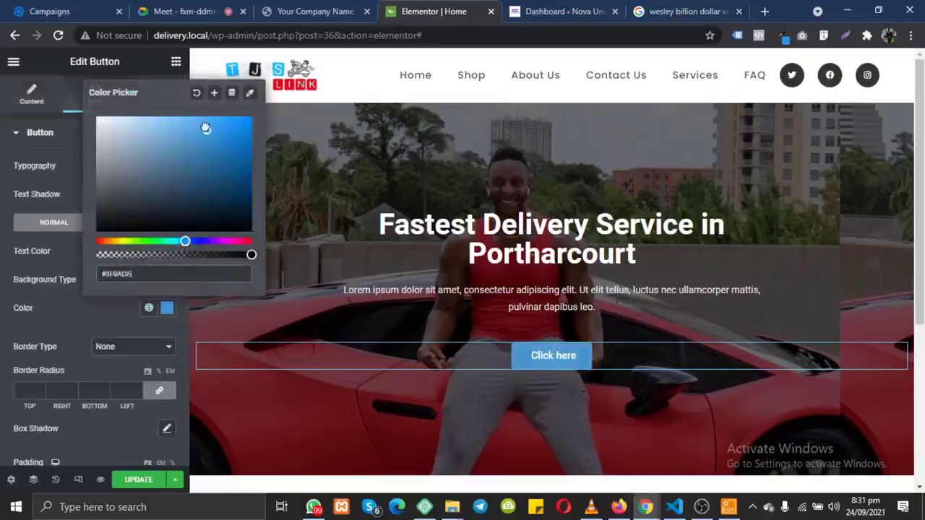
{"action": "left_click", "coordinate": [88, 315]}
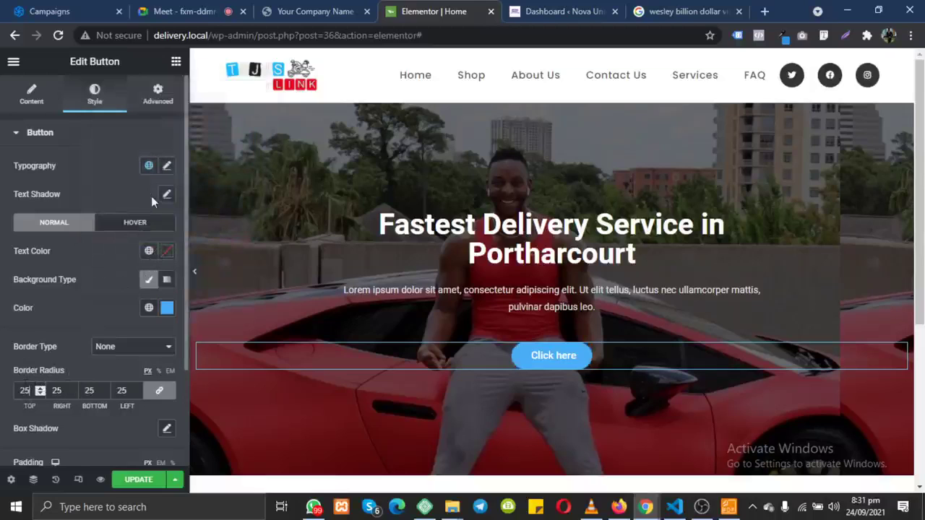
{"action": "left_click", "coordinate": [166, 167]}
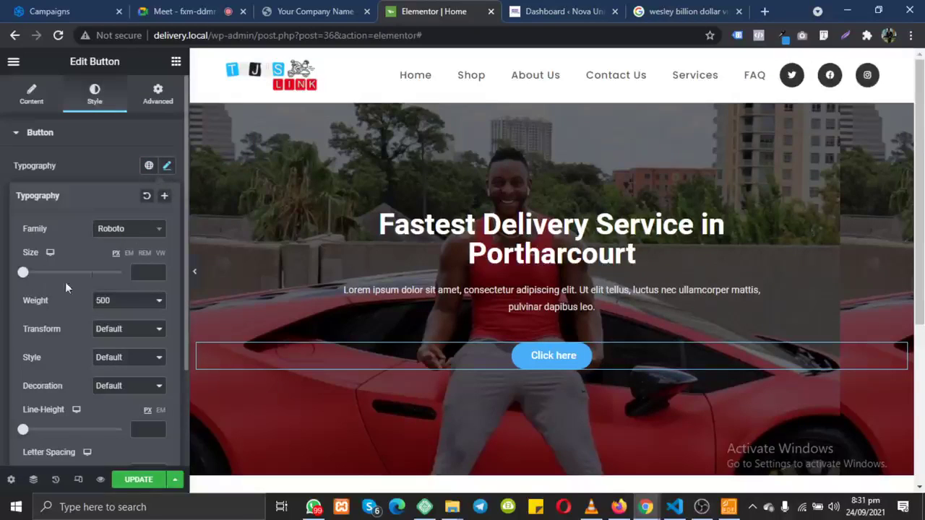
{"action": "left_click_drag", "start_coordinate": [33, 276], "coordinate": [33, 274]}
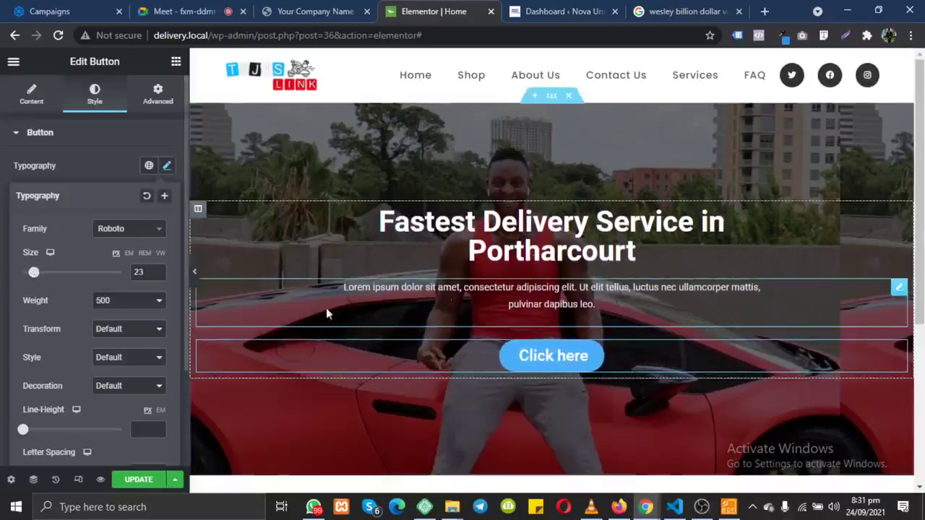
Step: Replace the button's # link with Facebook.com, then compare with the live reference site
{"action": "left_click", "coordinate": [36, 97]}
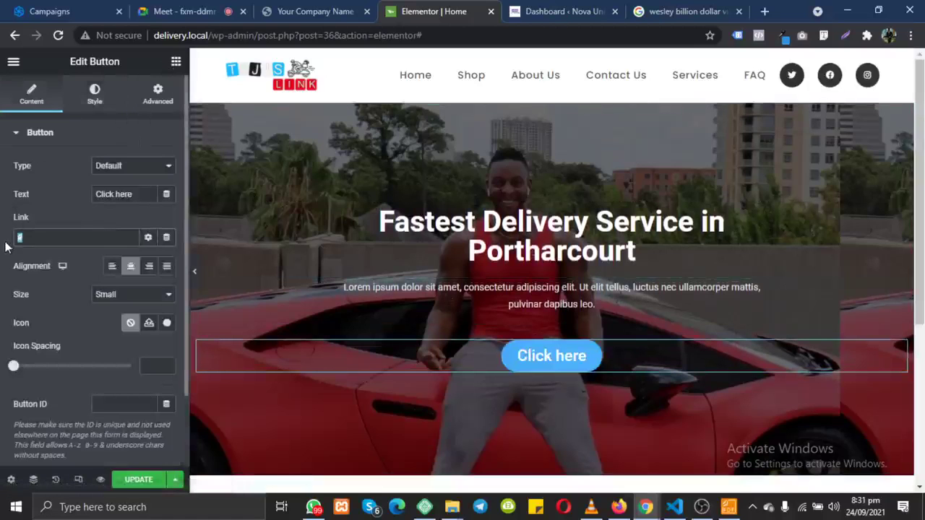
{"action": "key", "text": "BackSpace"}
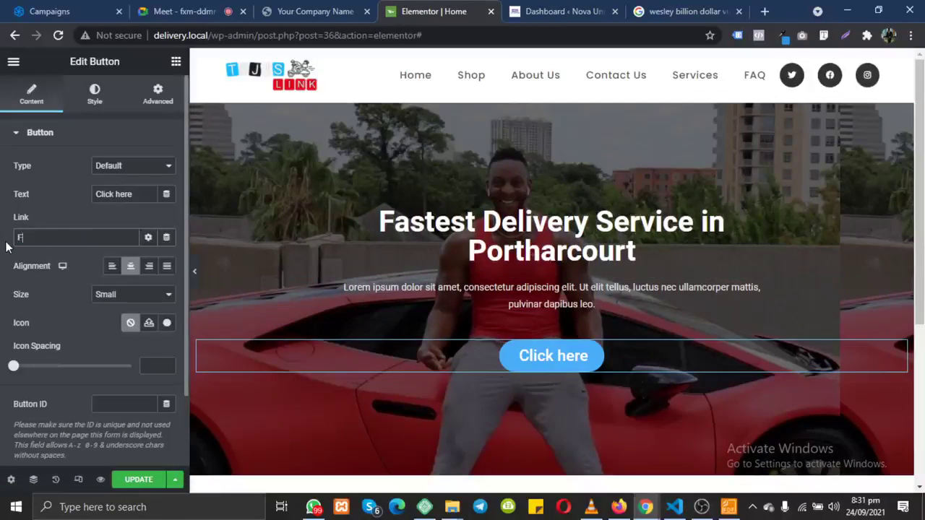
{"action": "type", "text": "Facebook.com"}
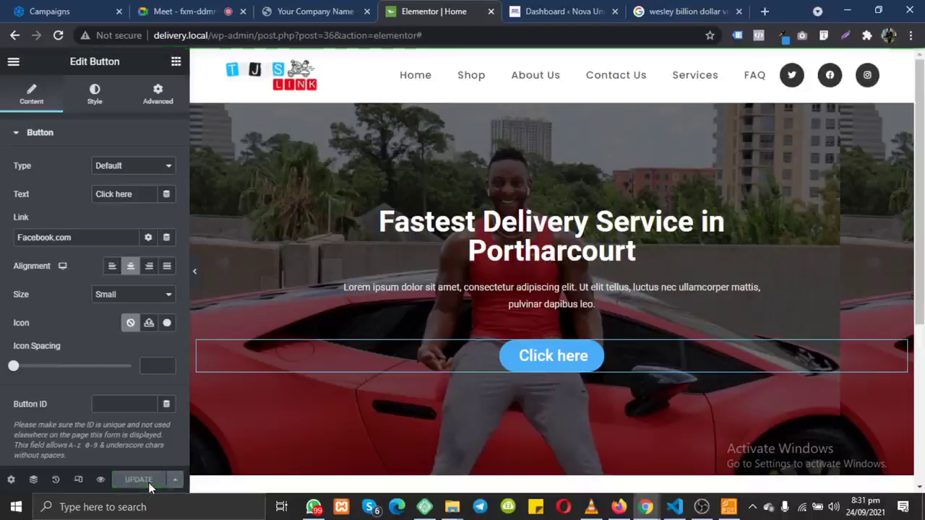
{"action": "scroll", "coordinate": [447, 308], "scroll_direction": "down", "scroll_amount": 5}
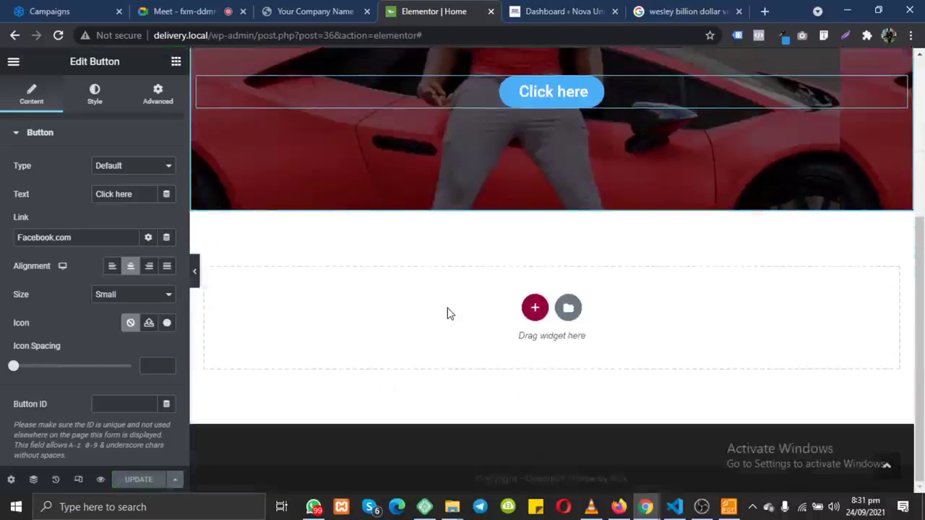
{"action": "scroll", "coordinate": [448, 308], "scroll_direction": "up", "scroll_amount": 5}
{"action": "scroll", "coordinate": [447, 308], "scroll_direction": "down", "scroll_amount": 1}
{"action": "scroll", "coordinate": [447, 307], "scroll_direction": "up", "scroll_amount": 1}
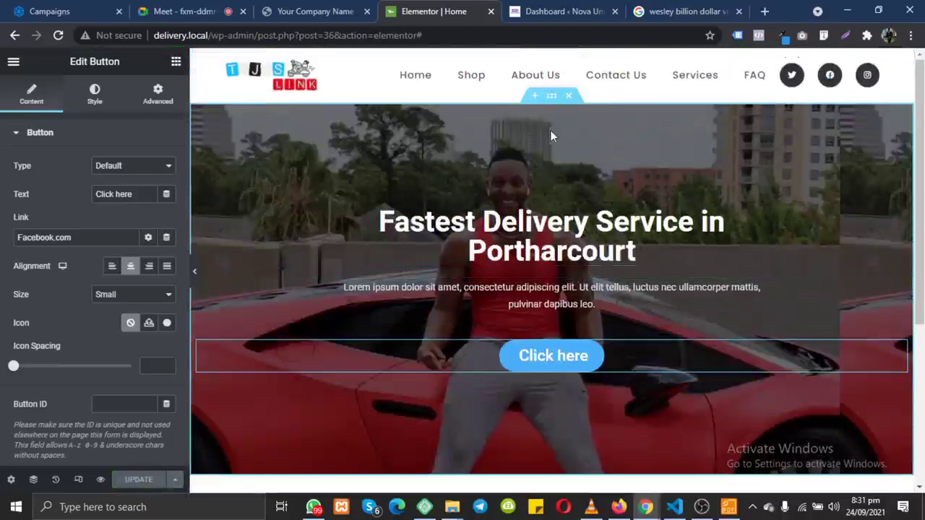
{"action": "left_click", "coordinate": [311, 10]}
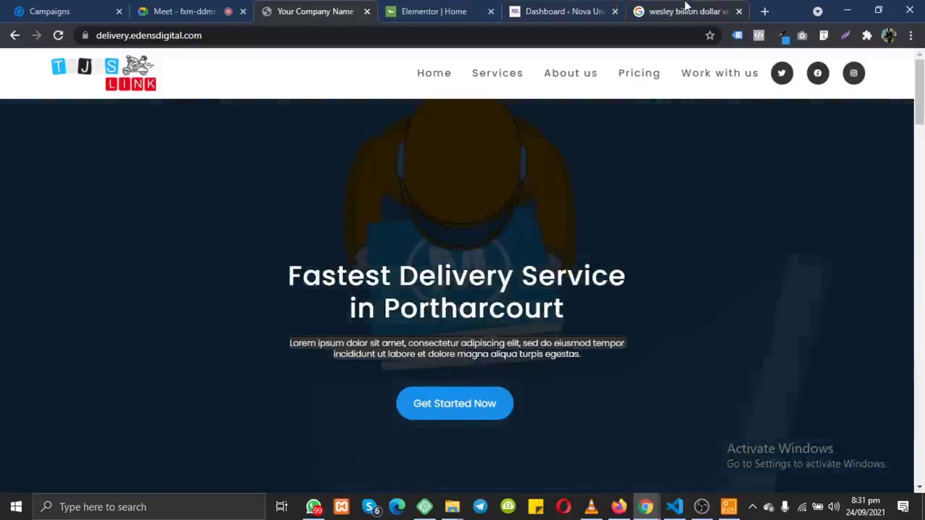
Step: Load youtube.com in the Google search-results tab, then return to the Elementor editor
{"action": "left_click", "coordinate": [688, 10]}
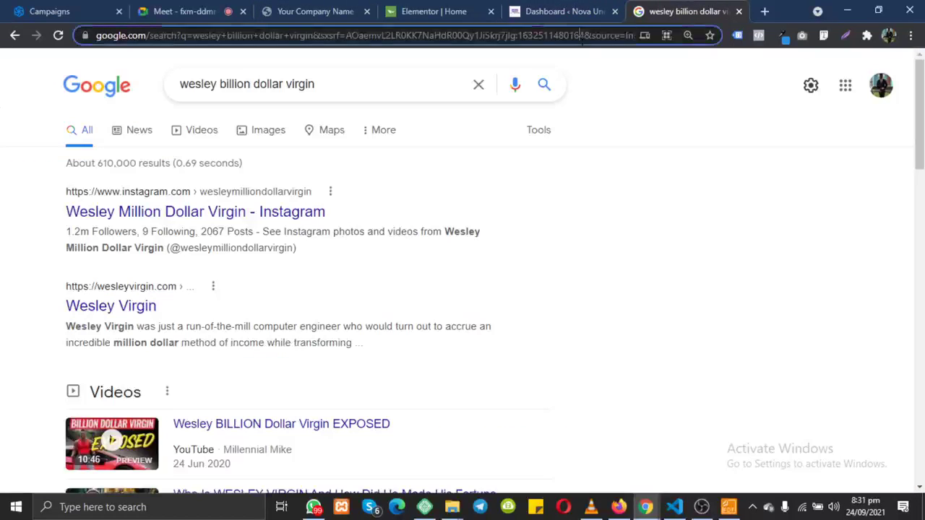
{"action": "left_click", "coordinate": [583, 36]}
{"action": "type", "text": "u"}
{"action": "key", "text": "BackSpace"}
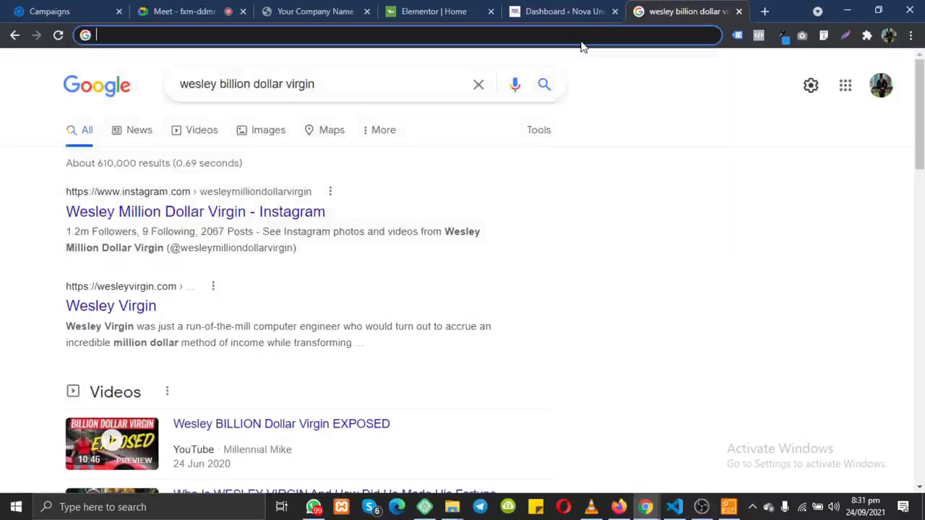
{"action": "type", "text": "you"}
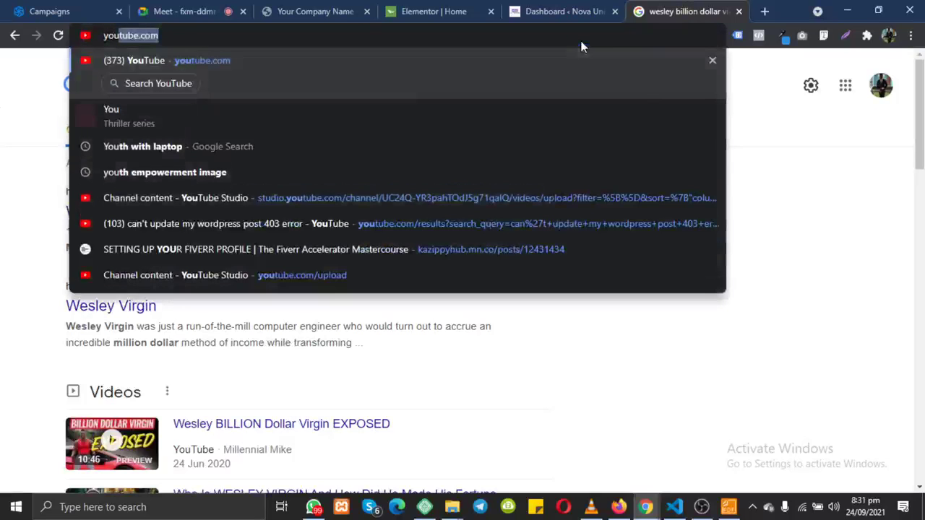
{"action": "key", "text": "Return"}
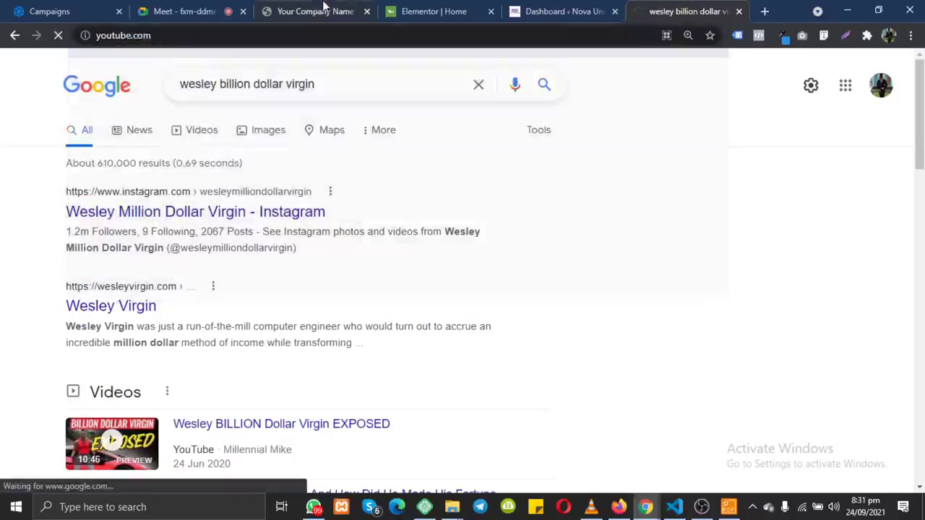
{"action": "left_click", "coordinate": [451, 11]}
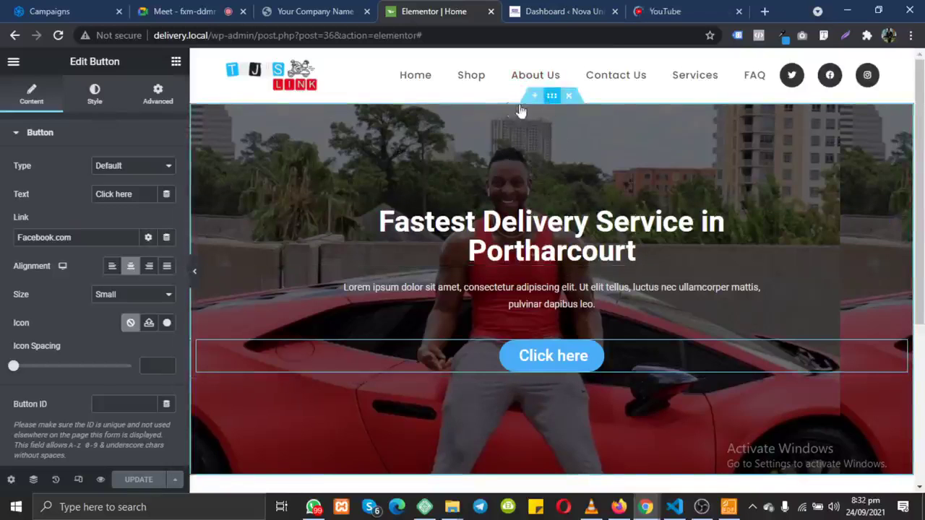
Step: Give the hero section a gradient background with a darker blue second colour
{"action": "left_click", "coordinate": [555, 100]}
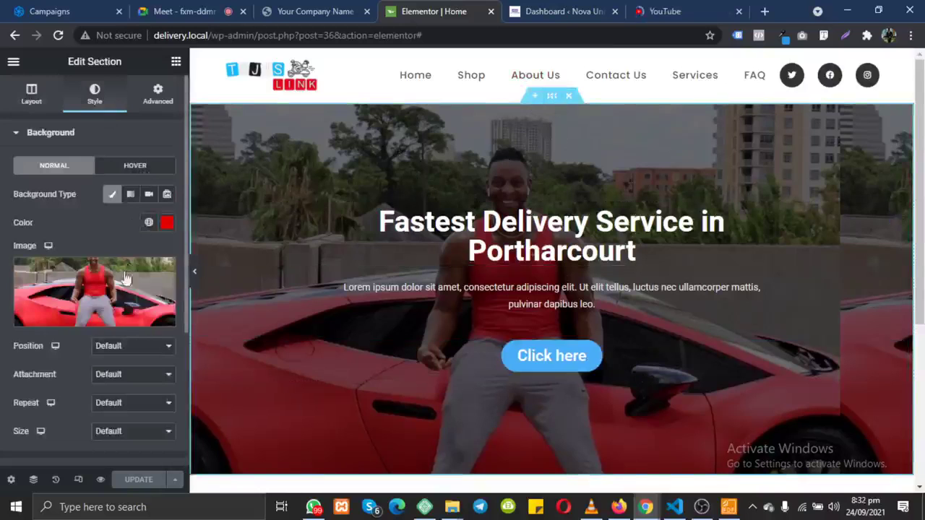
{"action": "left_click", "coordinate": [130, 195]}
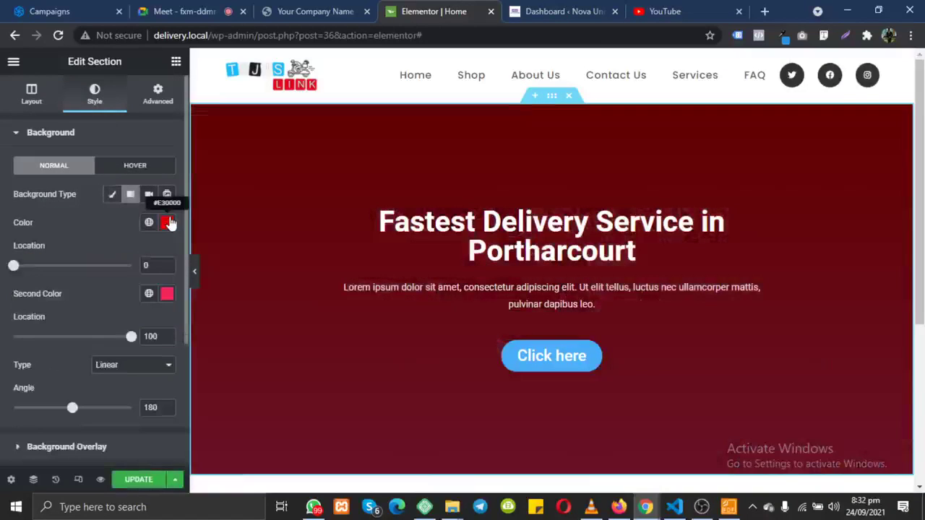
{"action": "left_click", "coordinate": [167, 296]}
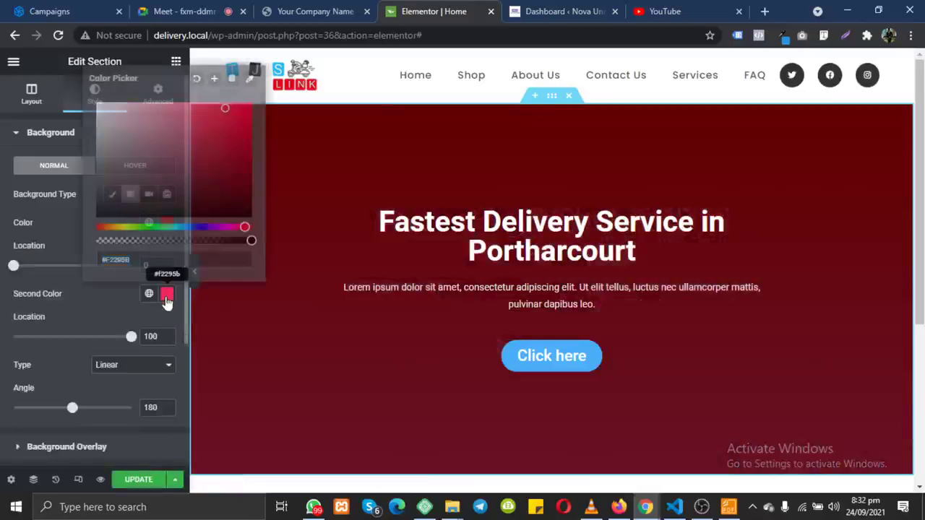
{"action": "left_click", "coordinate": [202, 161]}
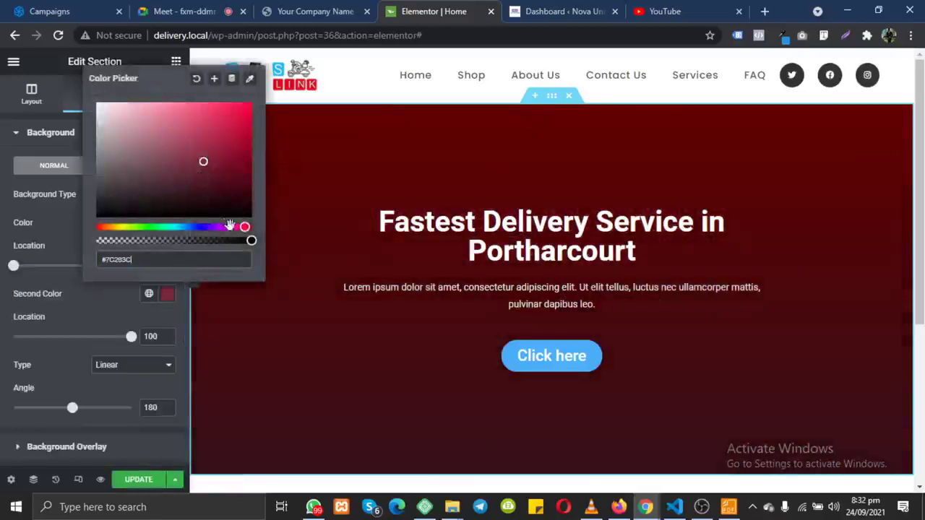
{"action": "left_click_drag", "start_coordinate": [245, 228], "coordinate": [198, 229]}
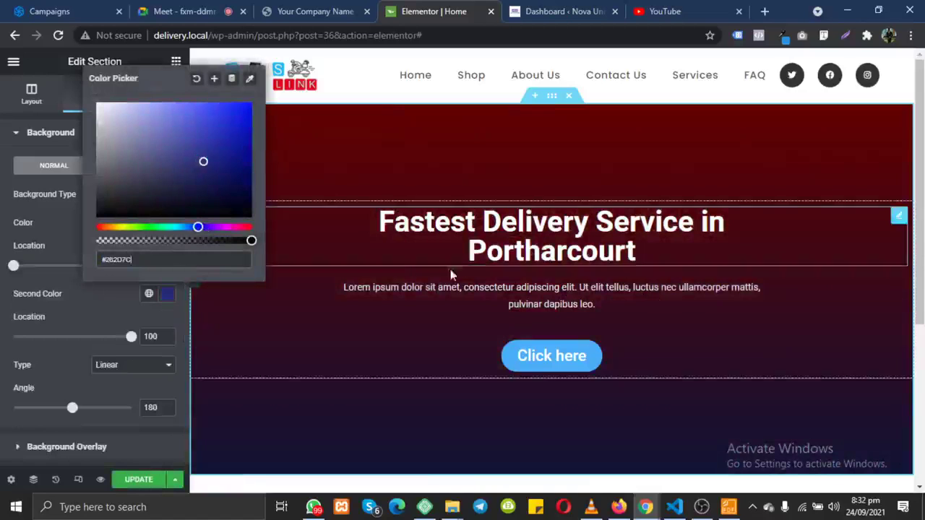
{"action": "left_click", "coordinate": [67, 194]}
Step: Switch the section's background type to Video and bring up YouTube
{"action": "left_click", "coordinate": [149, 195]}
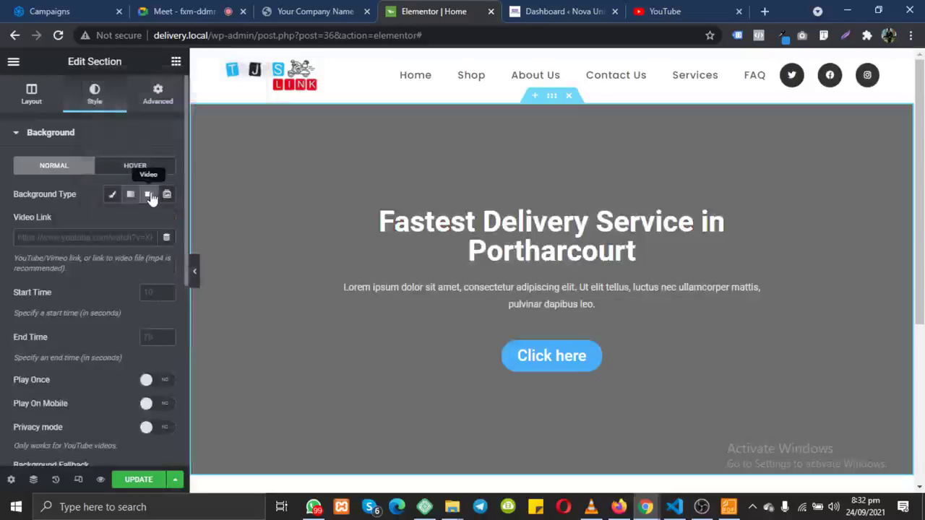
{"action": "left_click", "coordinate": [149, 195]}
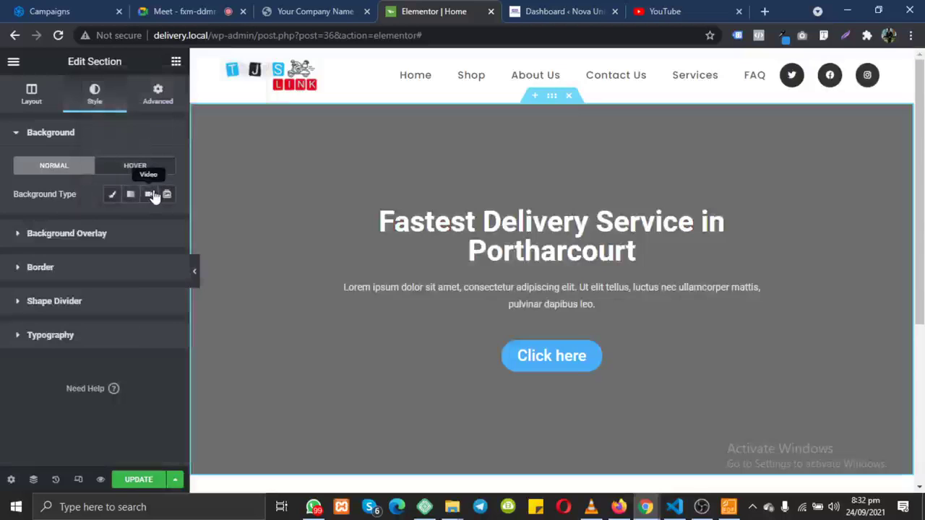
{"action": "left_click", "coordinate": [151, 195]}
{"action": "left_click", "coordinate": [661, 11]}
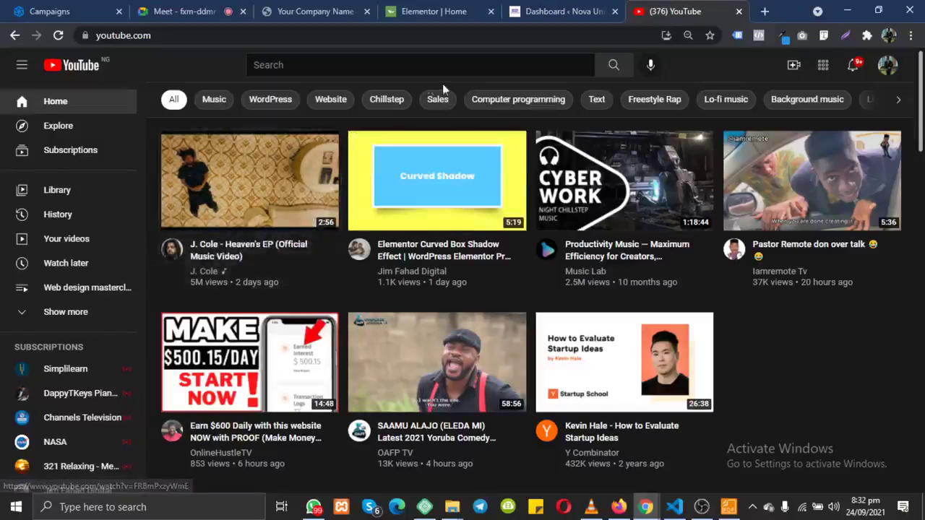
Step: Search YouTube for 'website video background' and play the Background loops playlist
{"action": "left_click", "coordinate": [361, 64]}
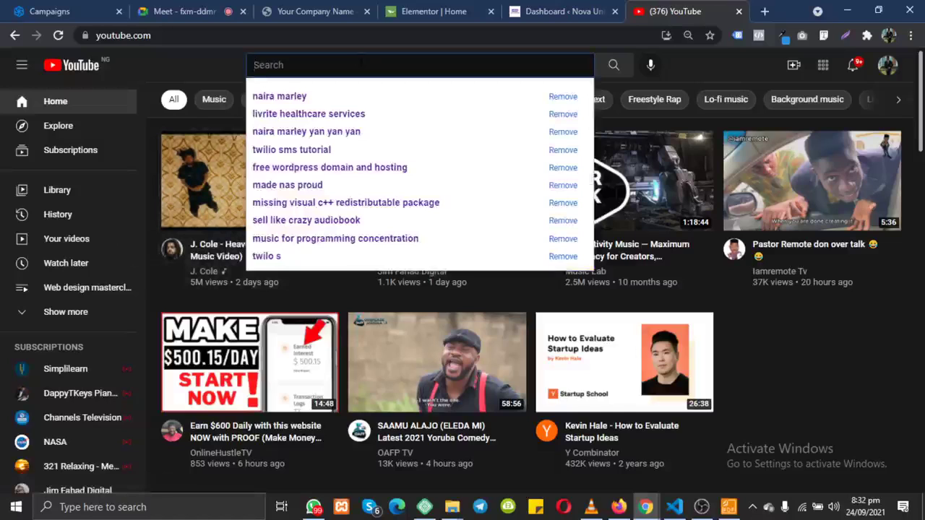
{"action": "type", "text": "websit"}
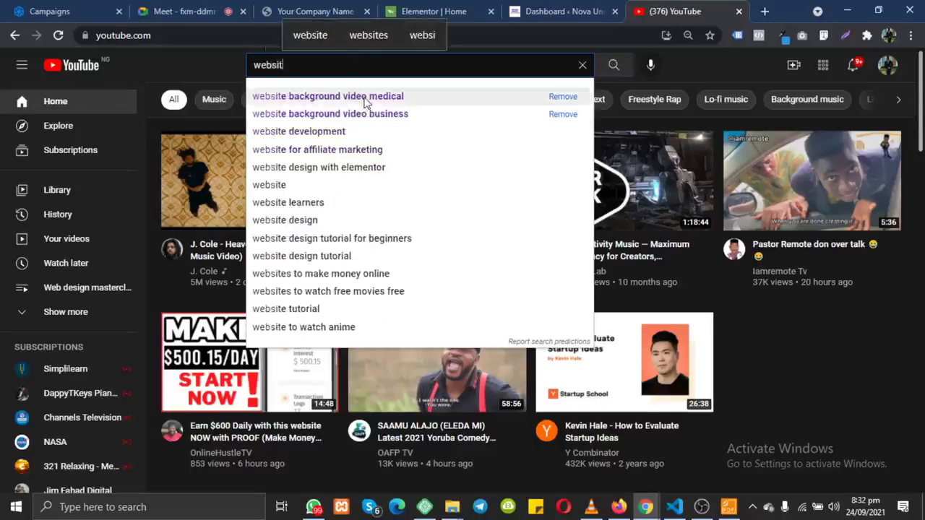
{"action": "type", "text": "e video b"}
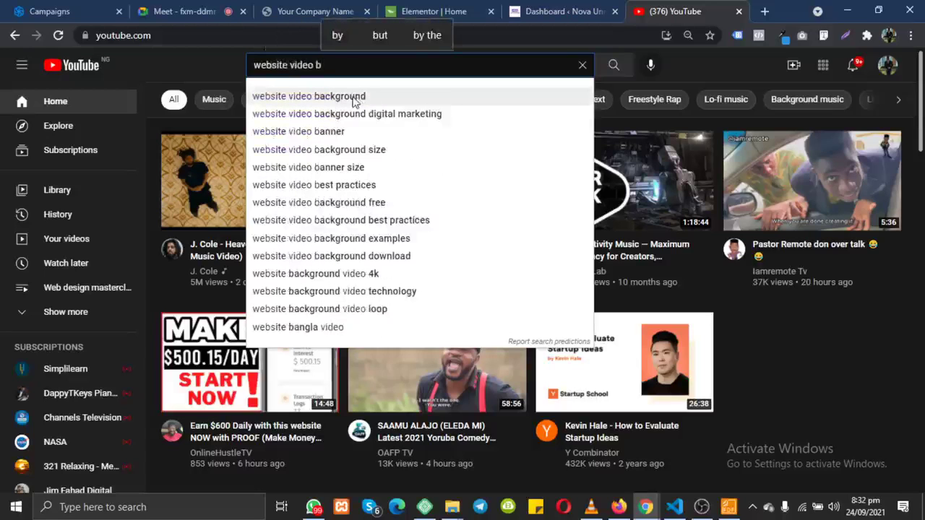
{"action": "left_click", "coordinate": [354, 102]}
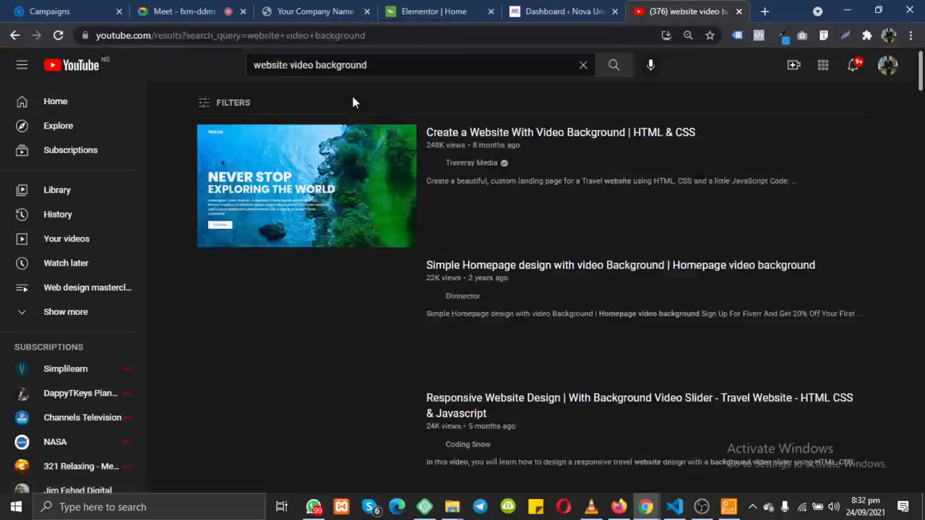
{"action": "scroll", "coordinate": [356, 307], "scroll_direction": "down", "scroll_amount": 1}
{"action": "scroll", "coordinate": [356, 307], "scroll_direction": "down", "scroll_amount": 10}
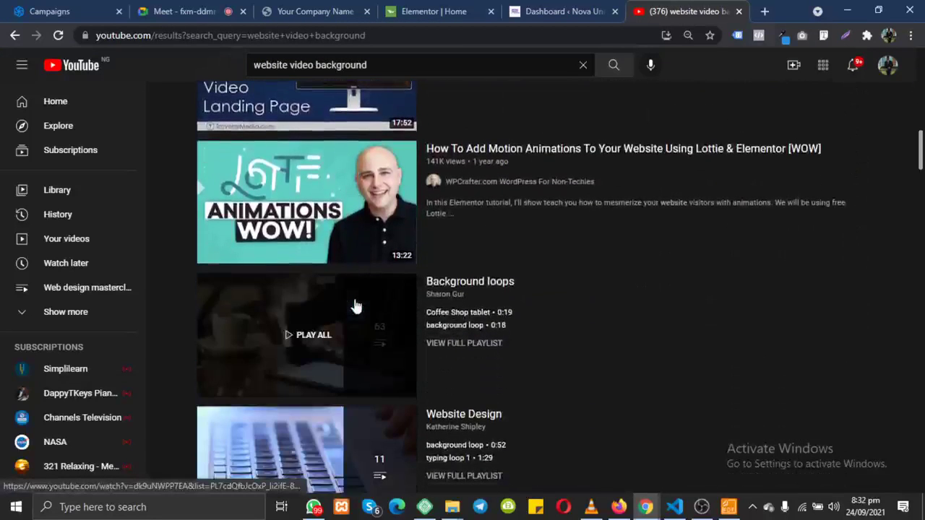
{"action": "scroll", "coordinate": [316, 379], "scroll_direction": "down", "scroll_amount": 2}
{"action": "scroll", "coordinate": [316, 379], "scroll_direction": "up", "scroll_amount": 1}
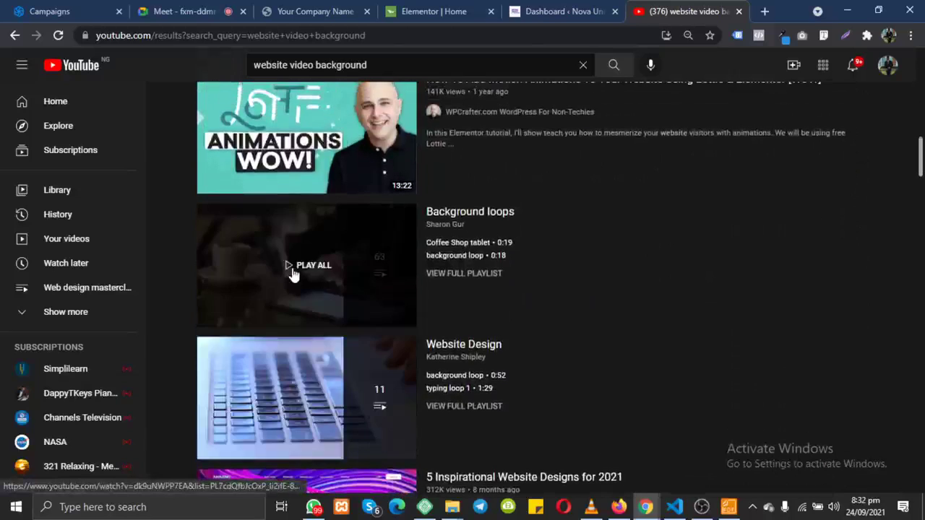
{"action": "left_click", "coordinate": [292, 273]}
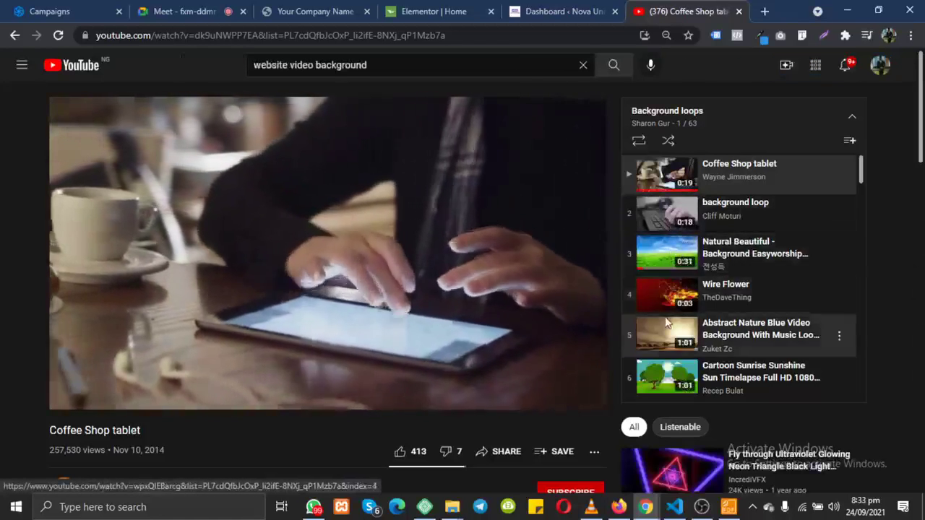
Step: Open the Sunrise Animation clip, copy its share link, and return to Elementor
{"action": "scroll", "coordinate": [665, 316], "scroll_direction": "down", "scroll_amount": 1}
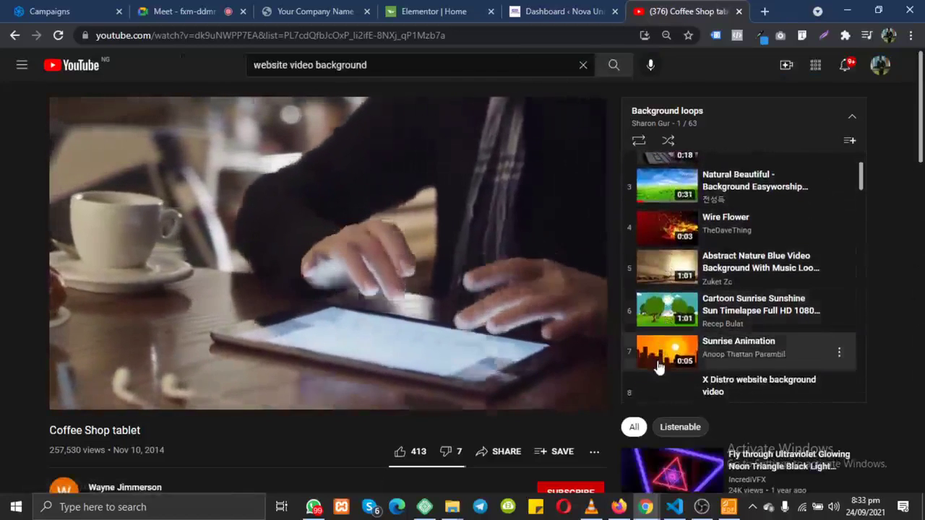
{"action": "left_click", "coordinate": [654, 365]}
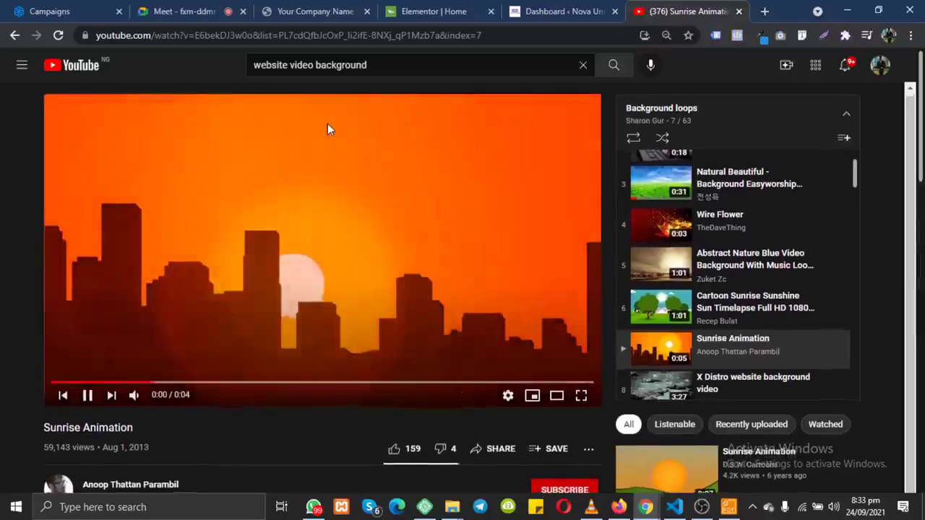
{"action": "left_click", "coordinate": [507, 454]}
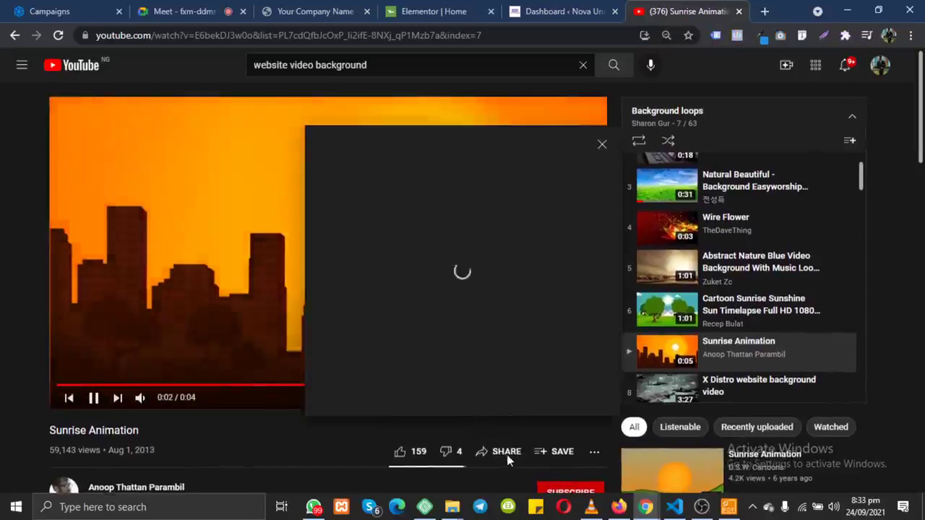
{"action": "left_click", "coordinate": [578, 301]}
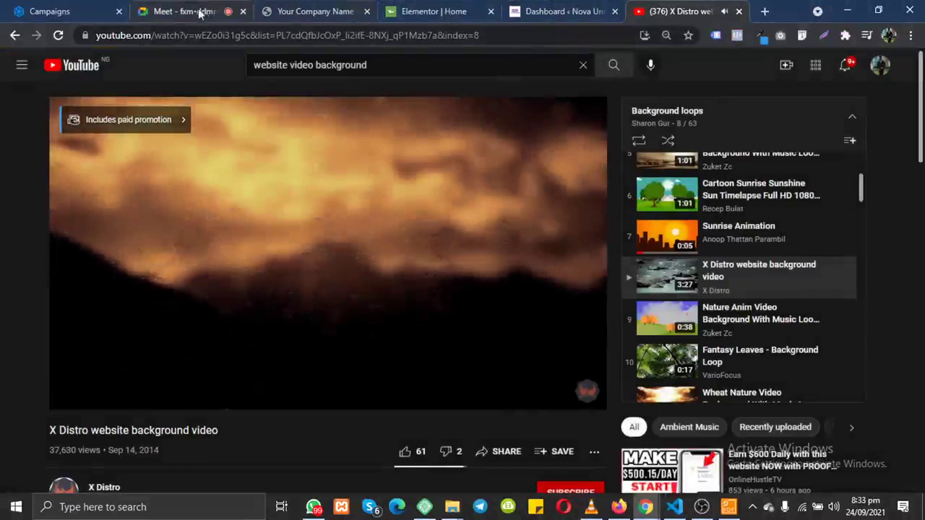
{"action": "left_click", "coordinate": [428, 11]}
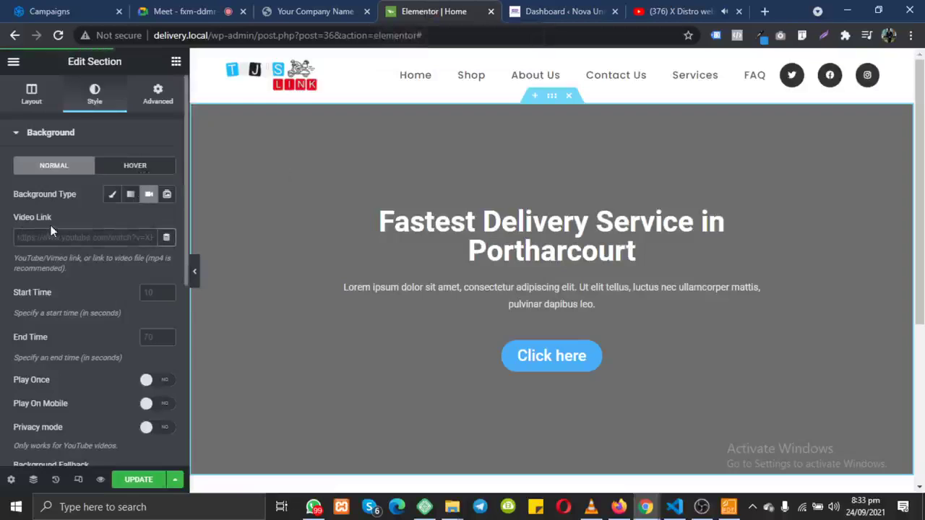
Step: Paste the Sunrise Animation link into Video Link and pause the autoplaying YouTube video
{"action": "key", "text": "ctrl+v"}
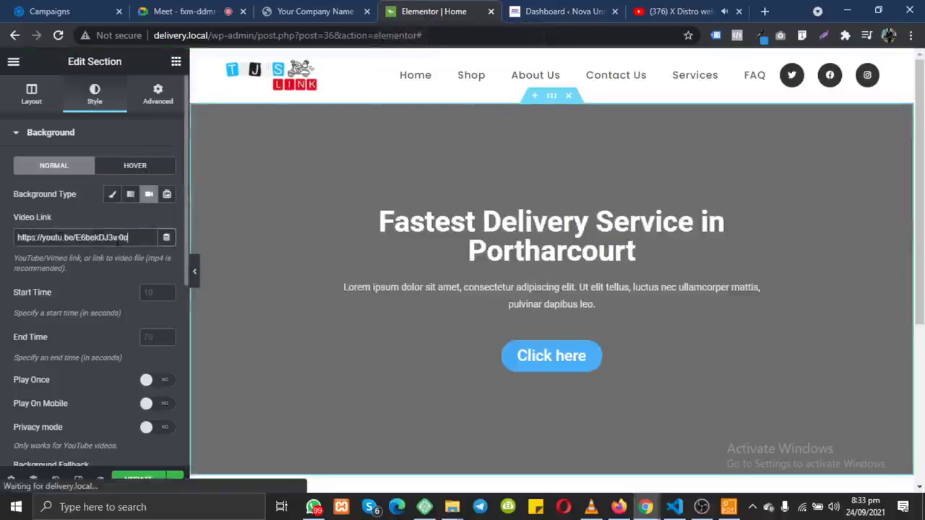
{"action": "left_click", "coordinate": [676, 10]}
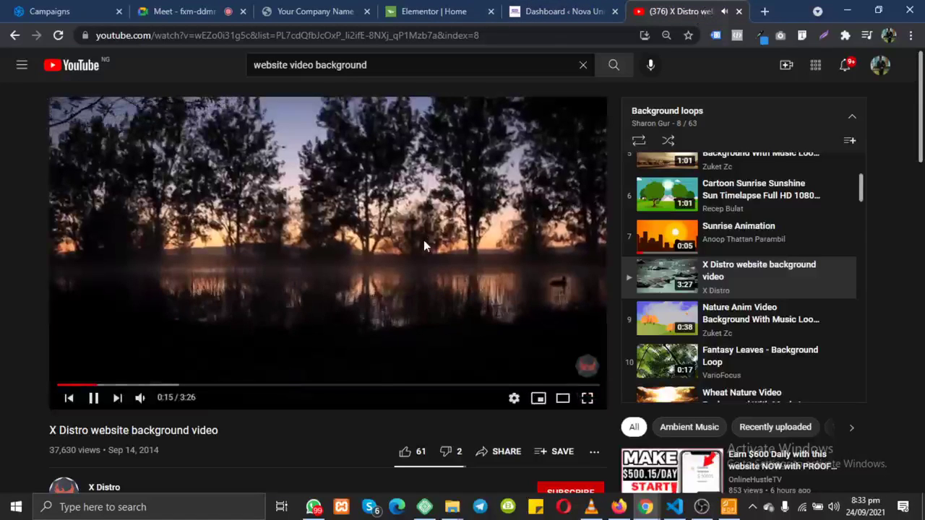
{"action": "left_click", "coordinate": [424, 246]}
{"action": "left_click", "coordinate": [427, 6]}
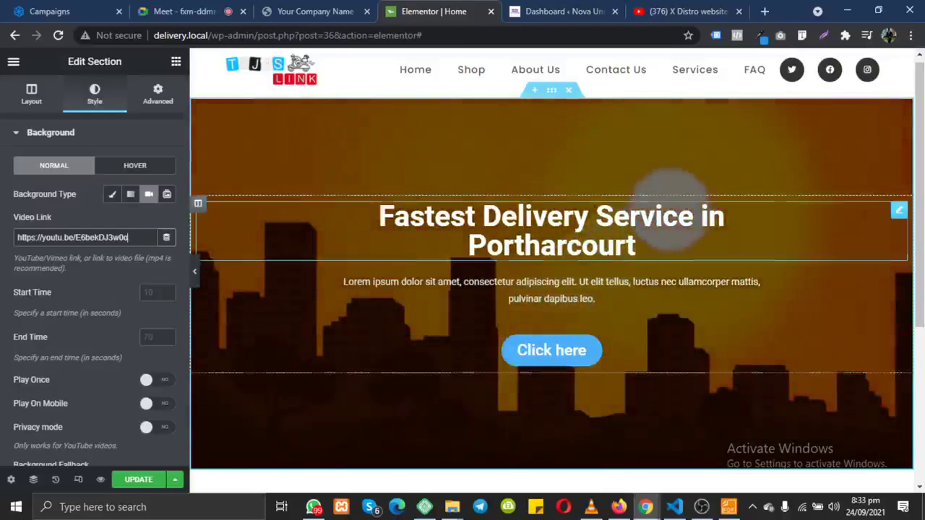
{"action": "scroll", "coordinate": [603, 217], "scroll_direction": "down", "scroll_amount": 2}
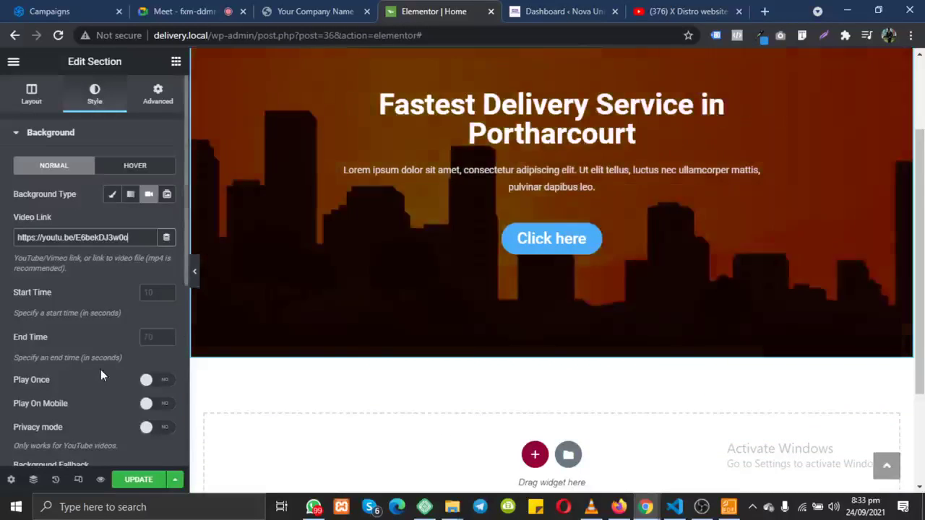
{"action": "scroll", "coordinate": [101, 369], "scroll_direction": "down", "scroll_amount": 4}
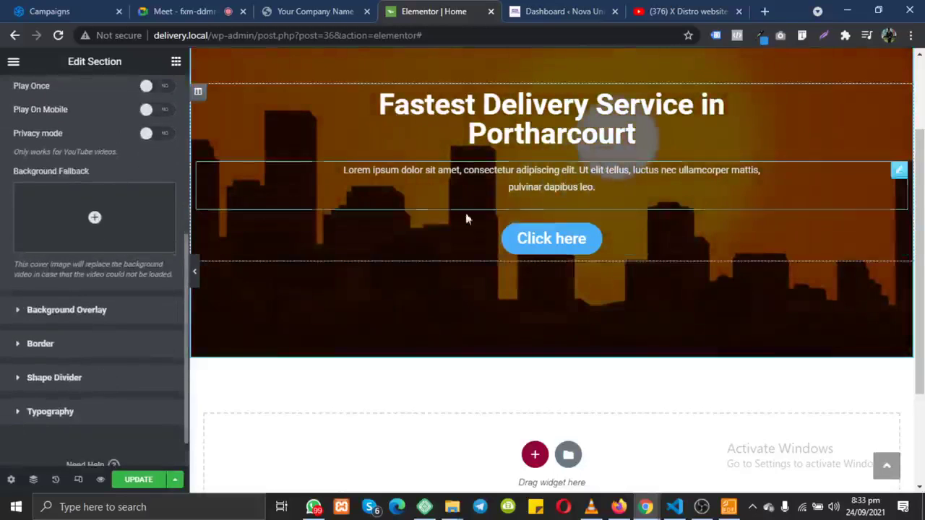
Step: Set the group photo from the Media Library as the background fallback image
{"action": "left_click", "coordinate": [91, 248]}
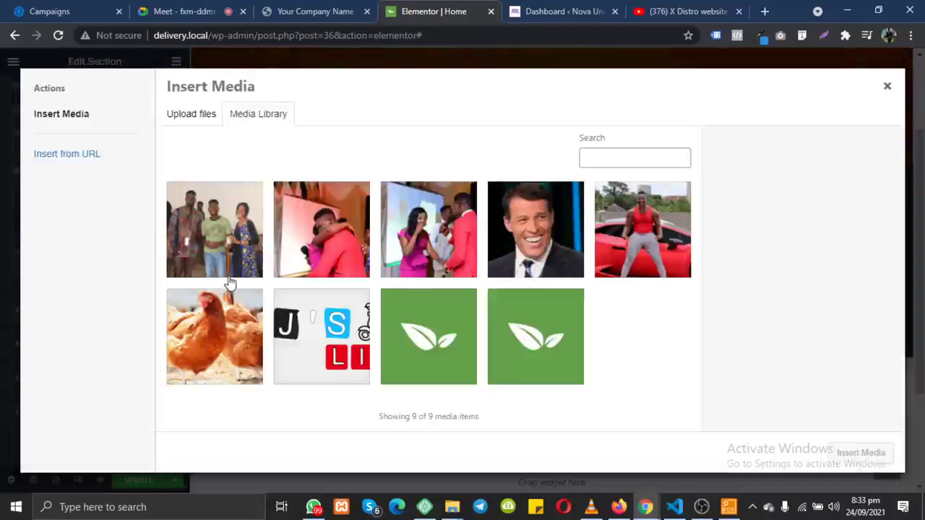
{"action": "left_click", "coordinate": [227, 256]}
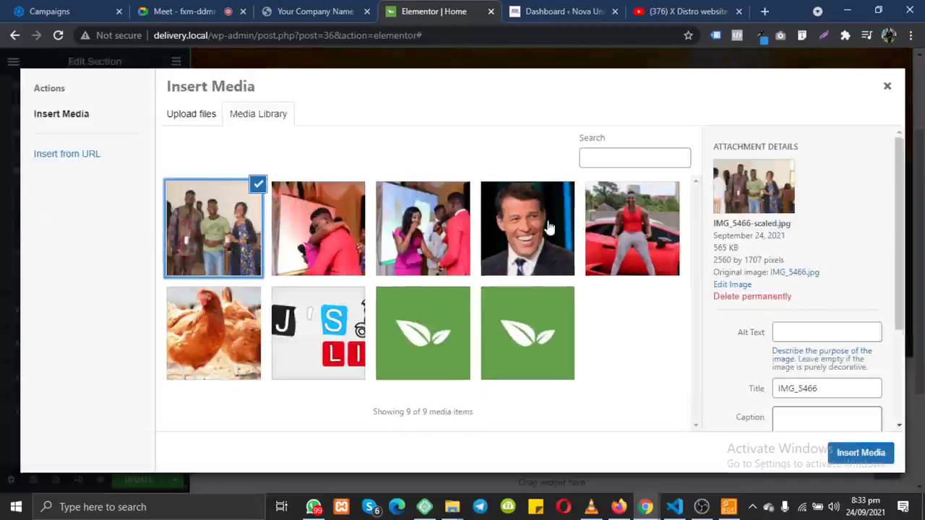
{"action": "left_click", "coordinate": [878, 459]}
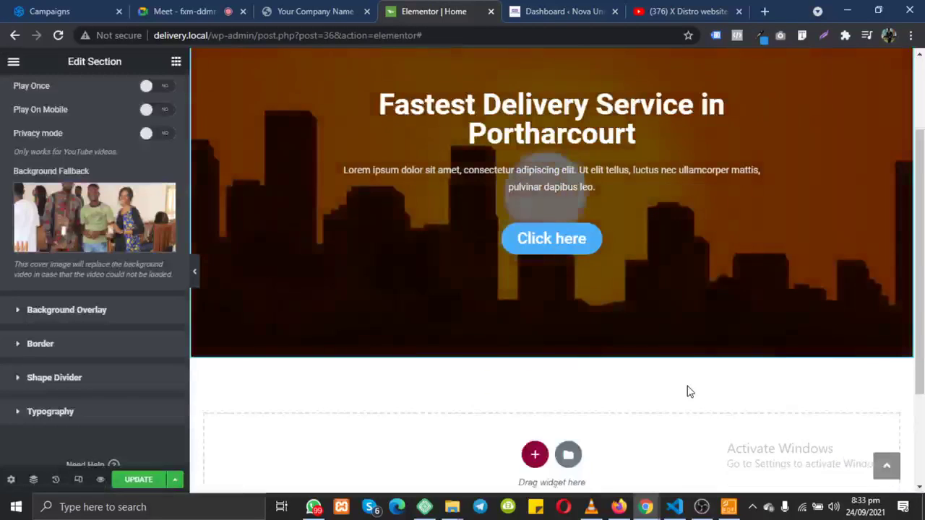
Step: Delete the video link's last character to test the fallback, then go to Google Meet
{"action": "scroll", "coordinate": [101, 225], "scroll_direction": "up", "scroll_amount": 3}
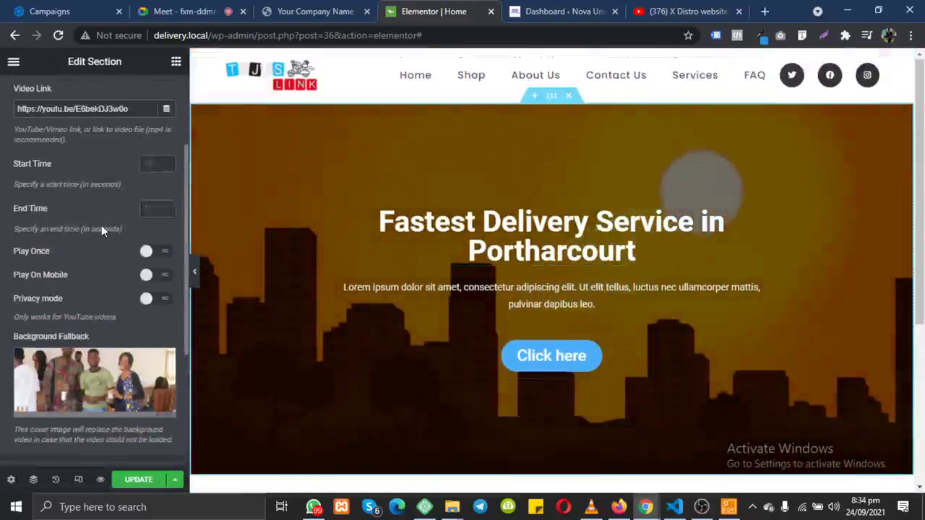
{"action": "left_click", "coordinate": [145, 112]}
{"action": "key", "text": "BackSpace"}
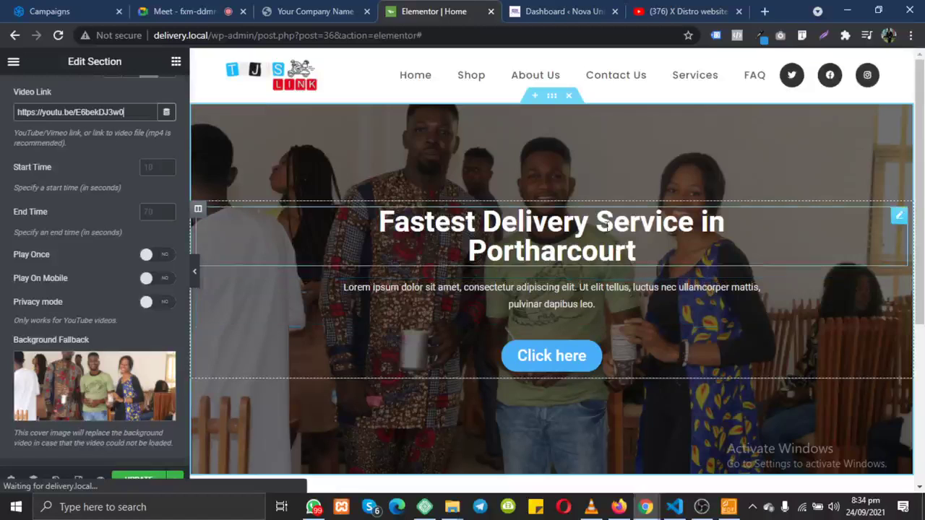
{"action": "left_click", "coordinate": [194, 9]}
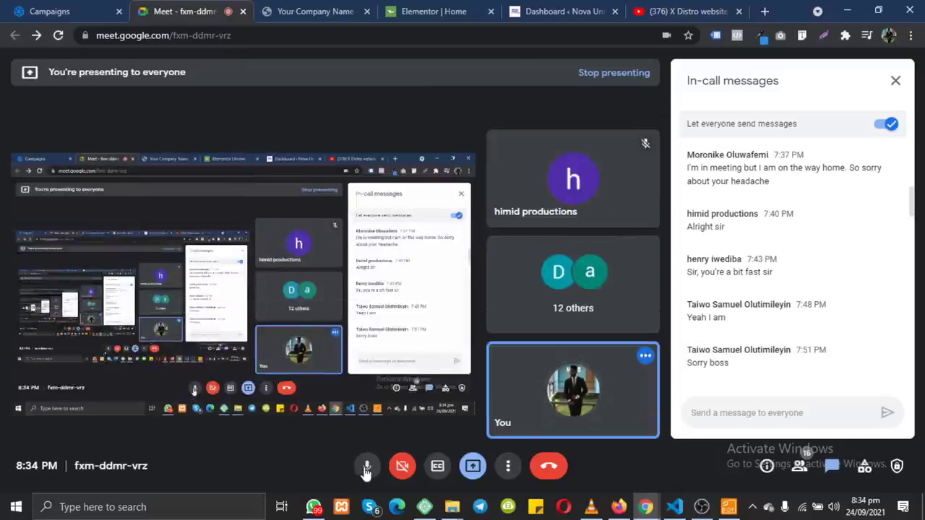
Step: Turn off the Google Meet microphone so it stays muted while the screen is presented
{"action": "left_click", "coordinate": [366, 468]}
{"action": "left_click", "coordinate": [367, 468]}
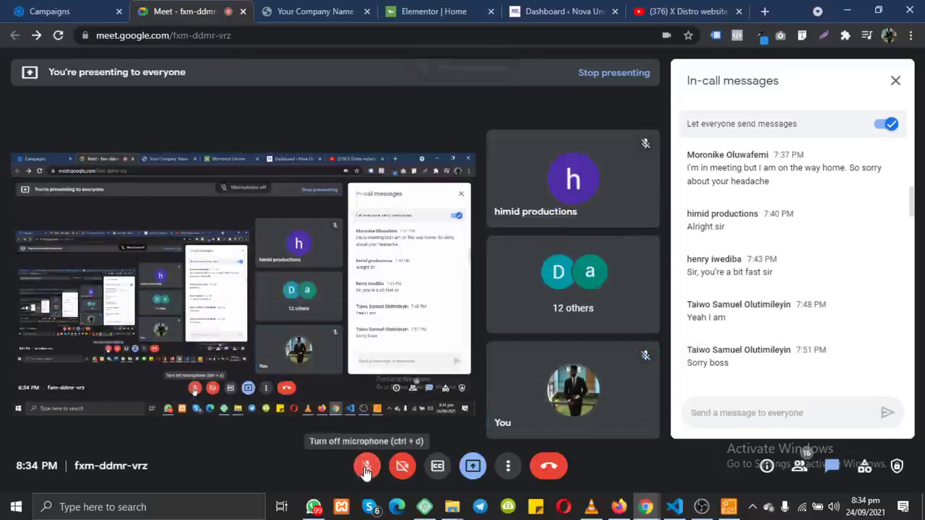
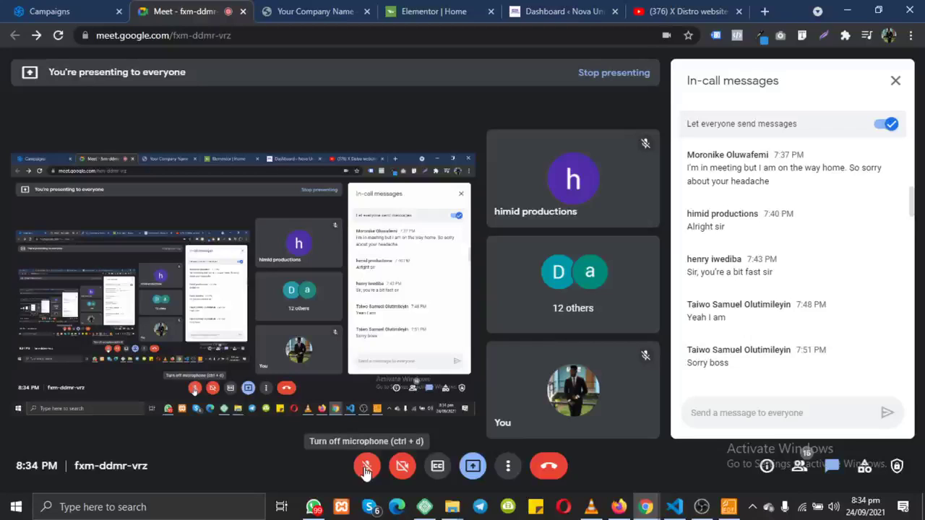
Step: Unmute the microphone in Google Meet and go back to the Elementor Home editor
{"action": "left_click", "coordinate": [366, 469]}
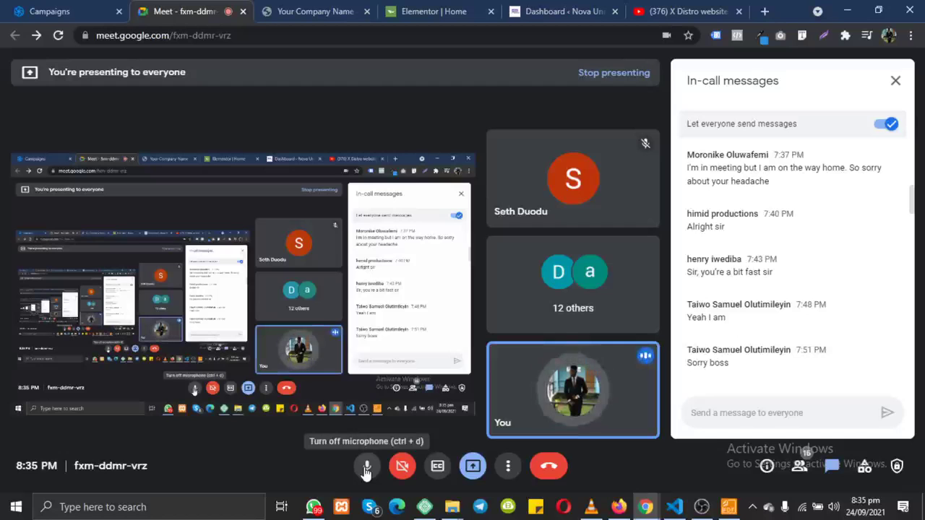
{"action": "mouse_move", "coordinate": [316, 510]}
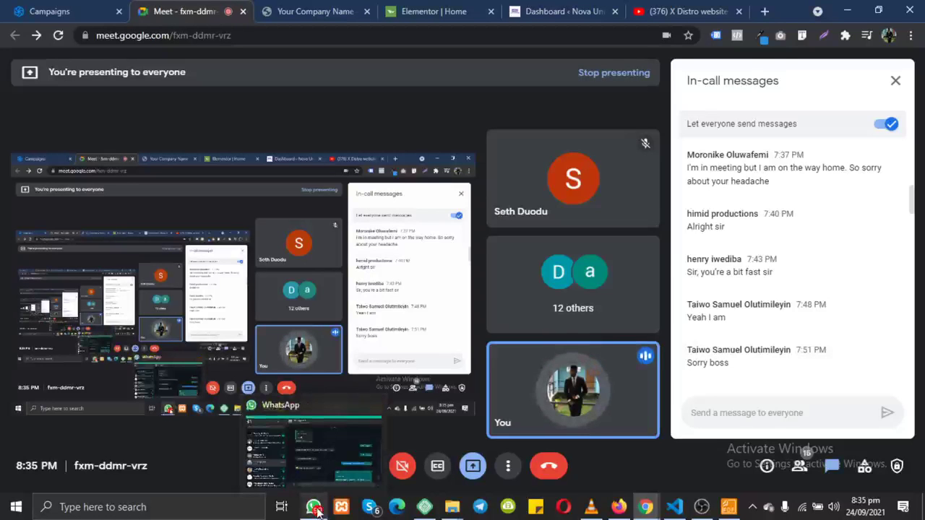
{"action": "left_click", "coordinate": [433, 11]}
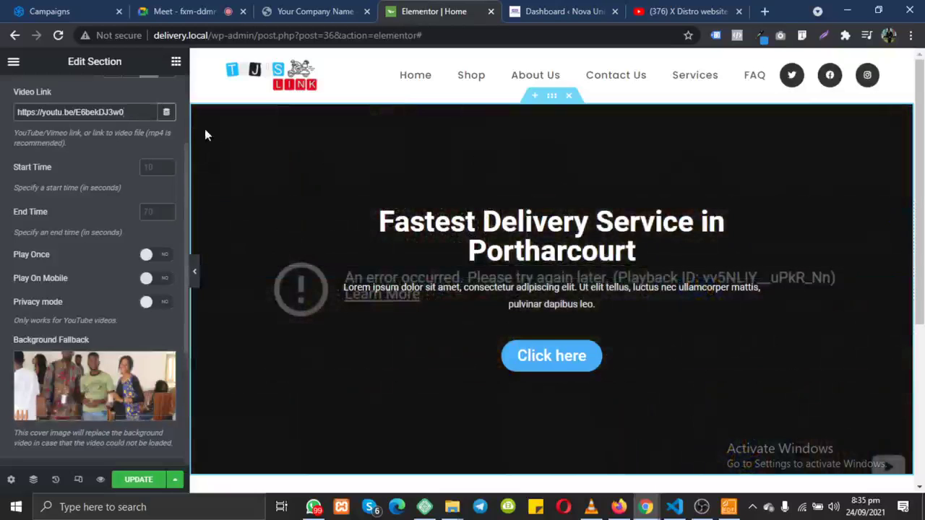
Step: Correct the hero section's YouTube video link, update the homepage, and open its preview
{"action": "type", "text": "o"}
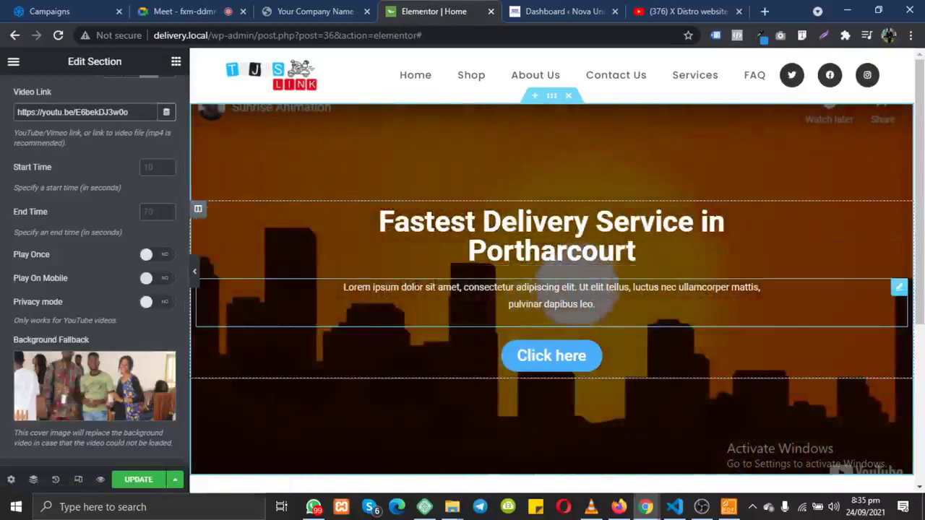
{"action": "left_click", "coordinate": [138, 480]}
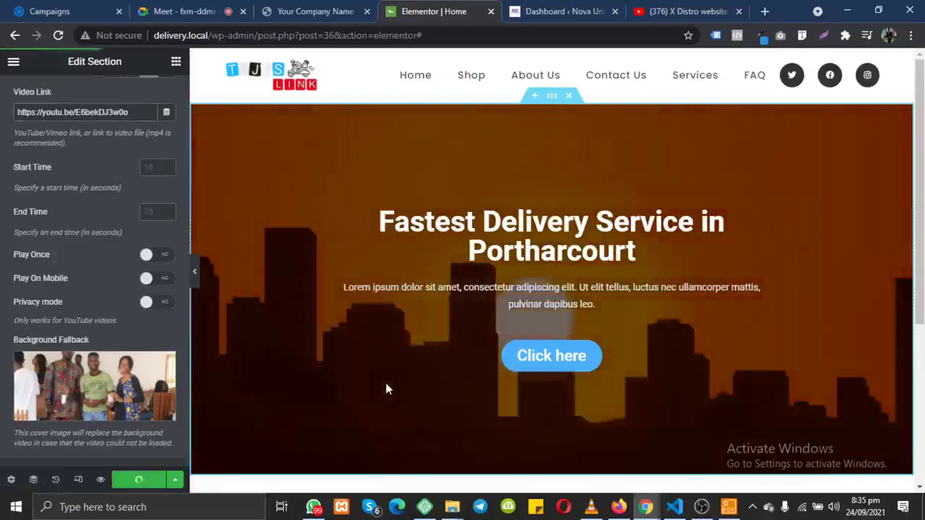
{"action": "scroll", "coordinate": [386, 389], "scroll_direction": "down", "scroll_amount": 3}
{"action": "scroll", "coordinate": [386, 389], "scroll_direction": "up", "scroll_amount": 3}
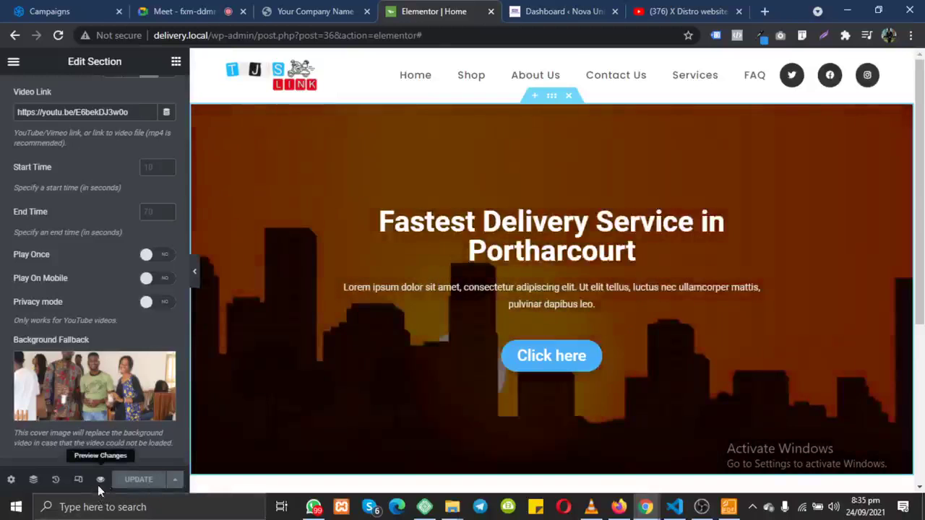
{"action": "left_click", "coordinate": [99, 486]}
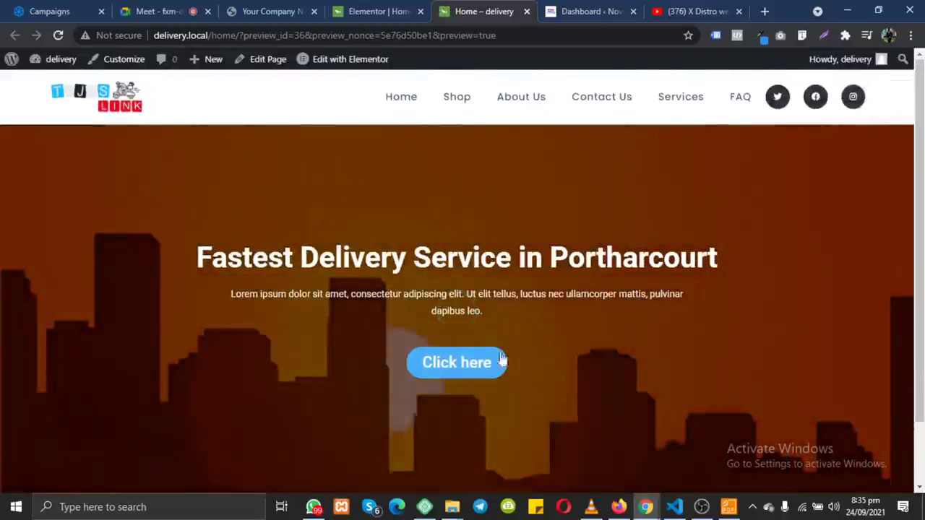
Step: Compare the homepage preview against the live Your Company delivery site several times
{"action": "scroll", "coordinate": [524, 280], "scroll_direction": "down", "scroll_amount": 1}
{"action": "scroll", "coordinate": [524, 280], "scroll_direction": "up", "scroll_amount": 1}
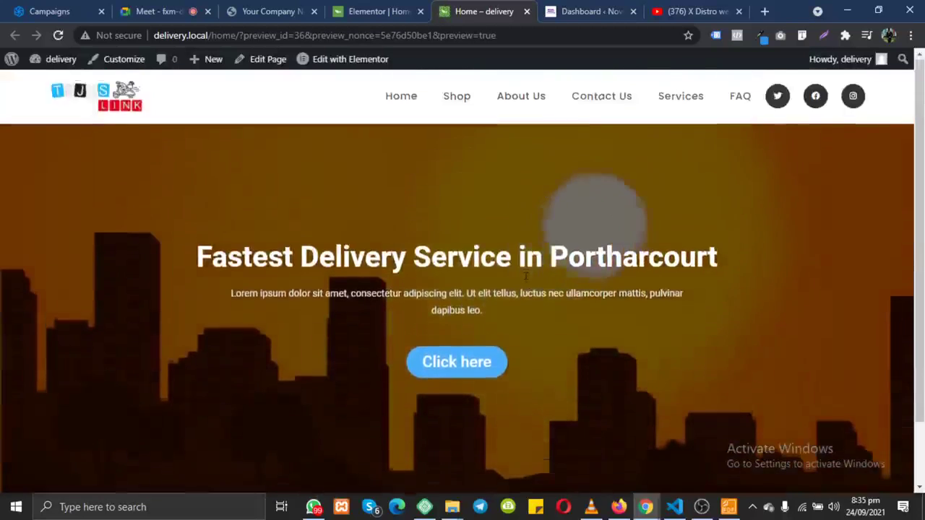
{"action": "left_click", "coordinate": [275, 15]}
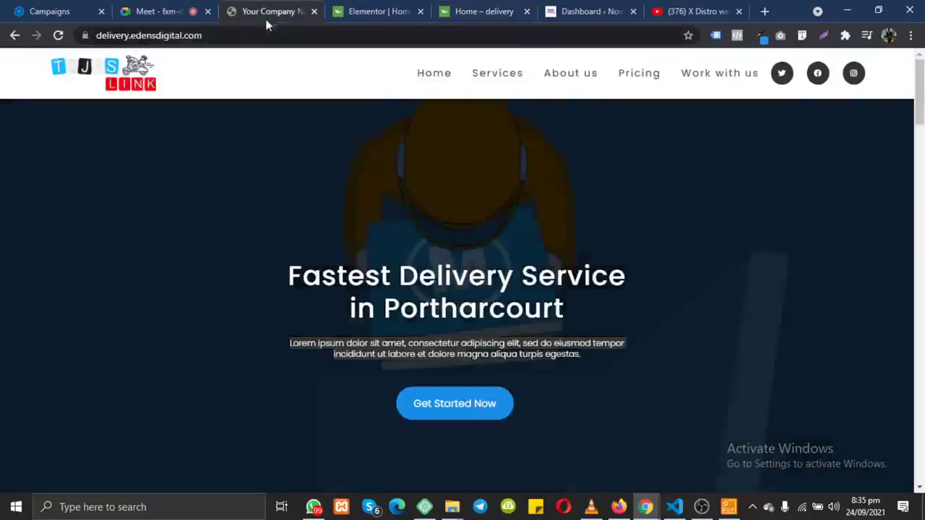
{"action": "left_click", "coordinate": [485, 14]}
{"action": "left_click", "coordinate": [260, 16]}
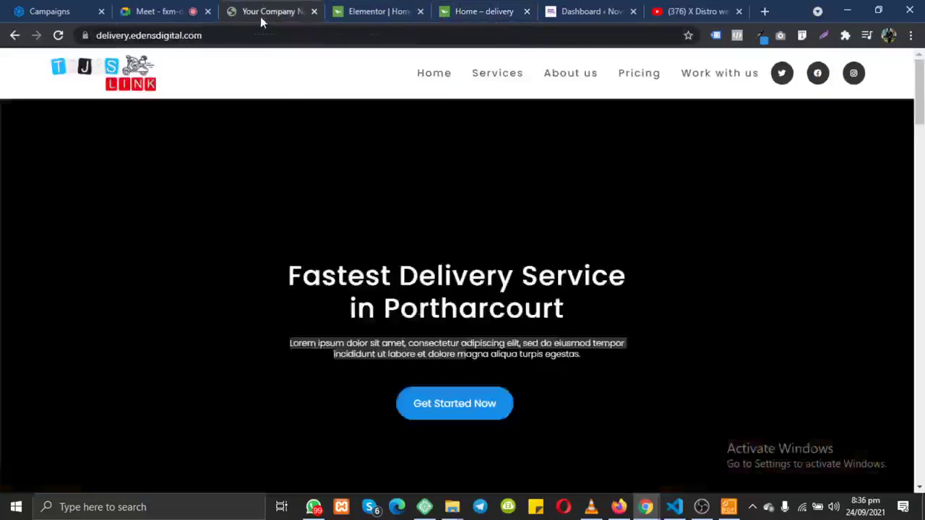
{"action": "left_click", "coordinate": [486, 12]}
{"action": "left_click", "coordinate": [293, 14]}
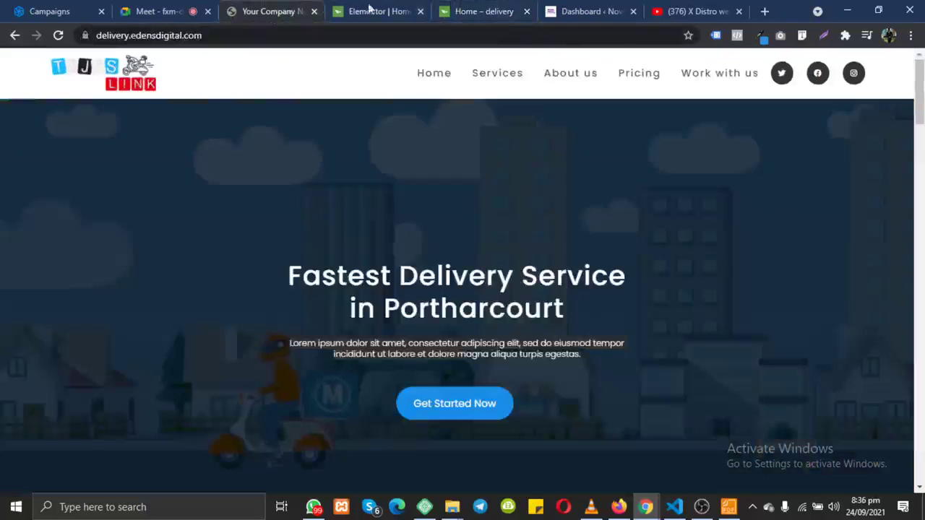
{"action": "left_click", "coordinate": [501, 12]}
Step: Move the preview tab ahead of the editor and open the Nova University dashboard
{"action": "left_click_drag", "start_coordinate": [501, 12], "coordinate": [377, 20]}
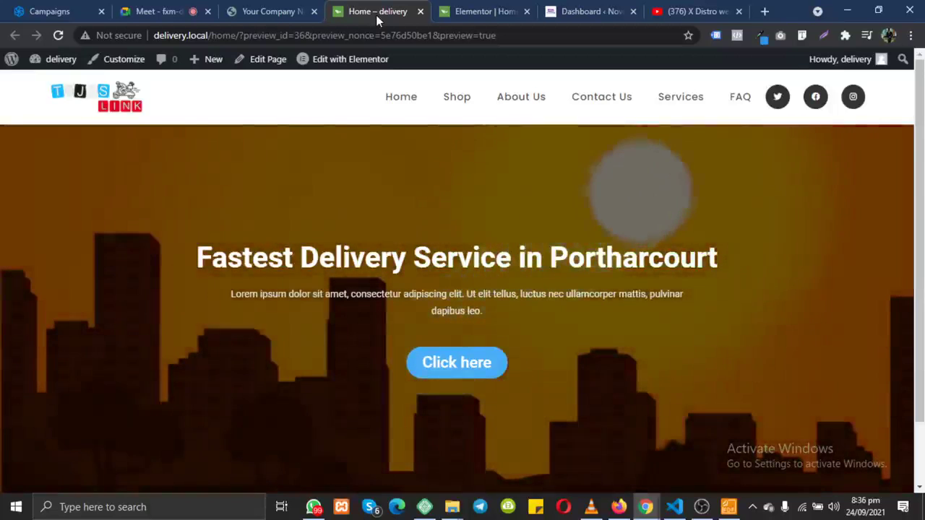
{"action": "left_click", "coordinate": [588, 11]}
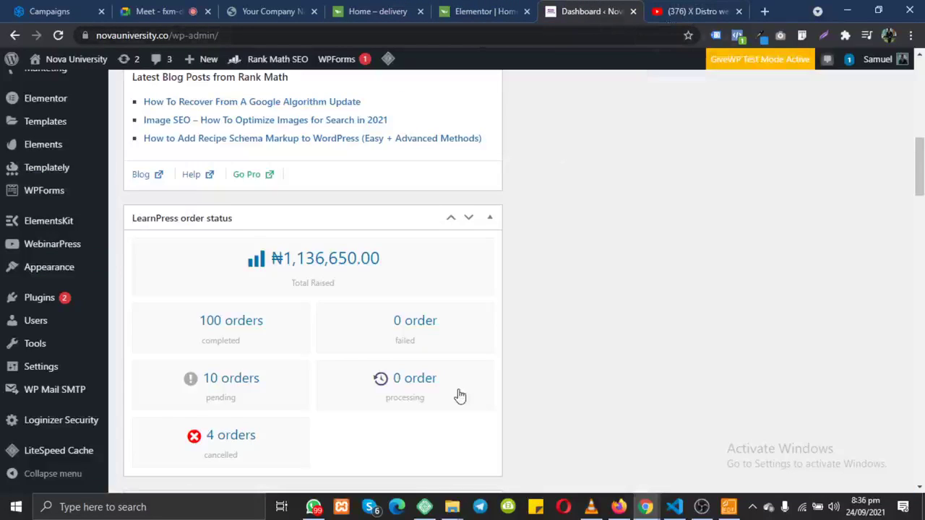
Step: Scroll to the LearnPress order status on the Nova dashboard, then start a new browser tab
{"action": "scroll", "coordinate": [458, 394], "scroll_direction": "down", "scroll_amount": 1}
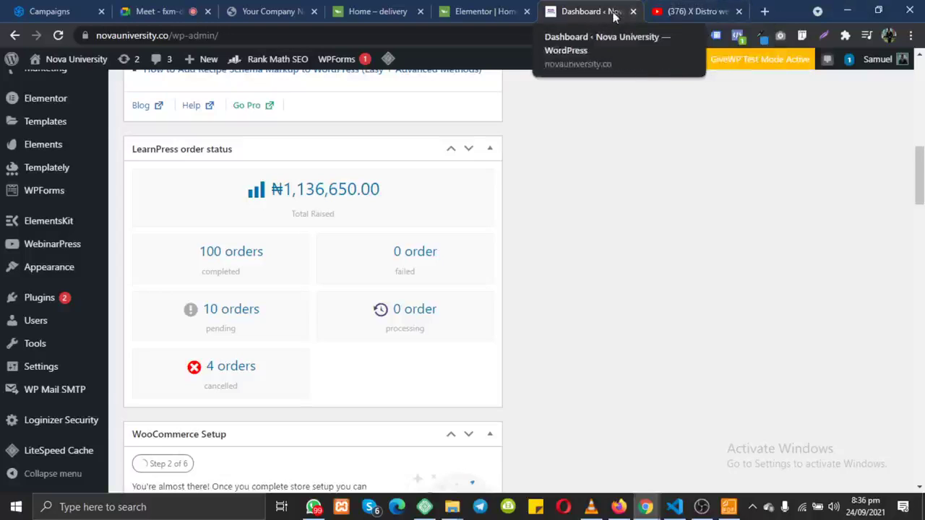
{"action": "left_click", "coordinate": [764, 11]}
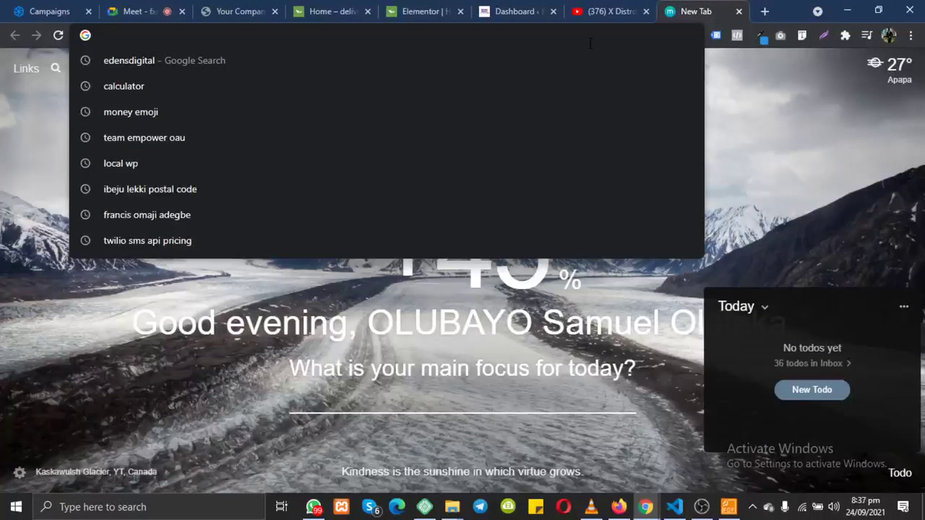
Step: Open the Nova University sponsorship-code page in a new incognito window
{"action": "type", "text": "novauniversity.co"}
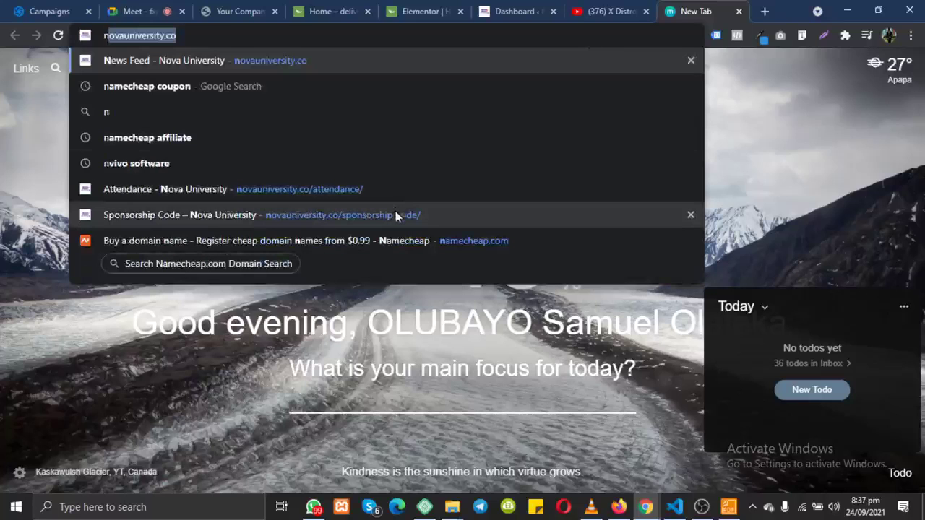
{"action": "left_click", "coordinate": [394, 215]}
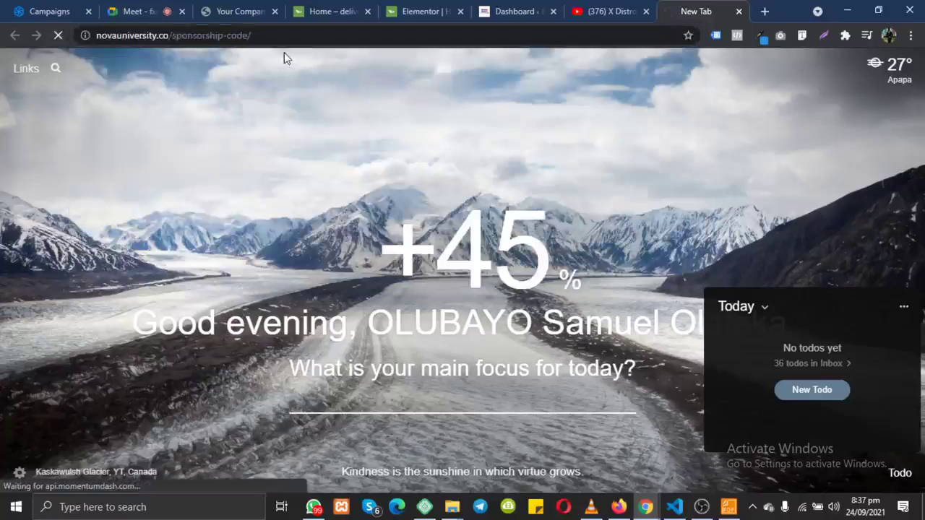
{"action": "left_click", "coordinate": [306, 38]}
{"action": "key", "text": "ctrl+c"}
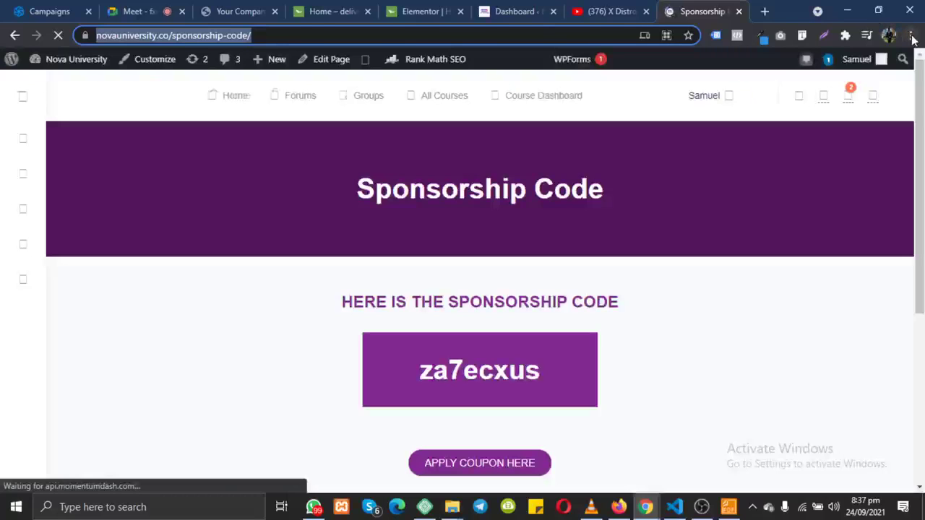
{"action": "left_click", "coordinate": [911, 36]}
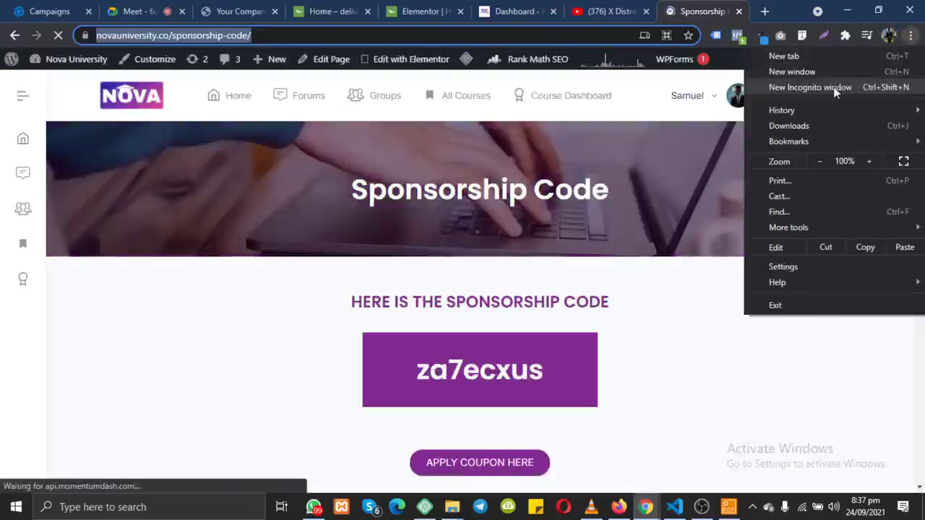
{"action": "left_click", "coordinate": [833, 87]}
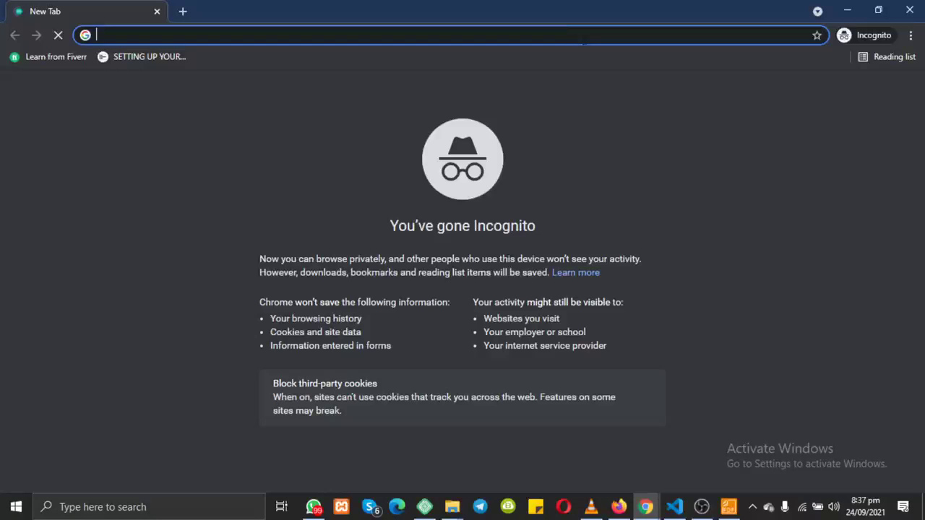
{"action": "key", "text": "ctrl+v"}
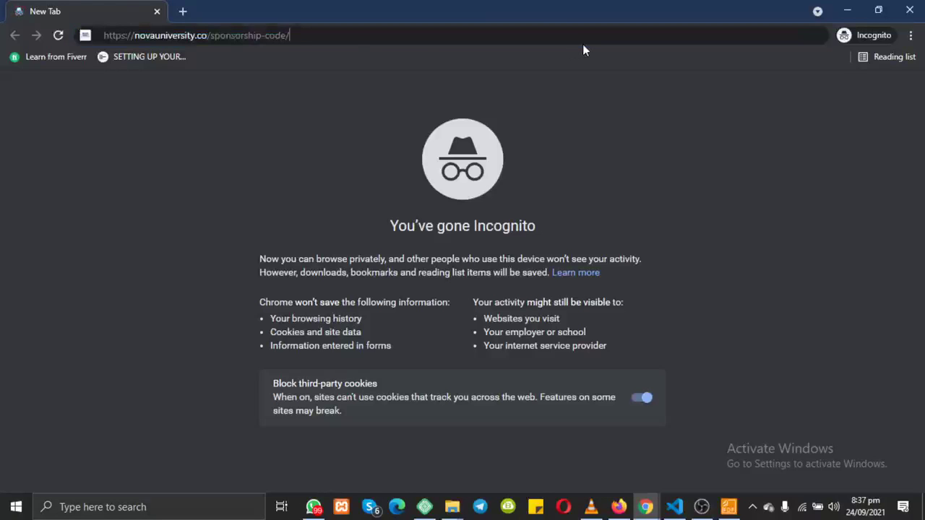
{"action": "key", "text": "Return"}
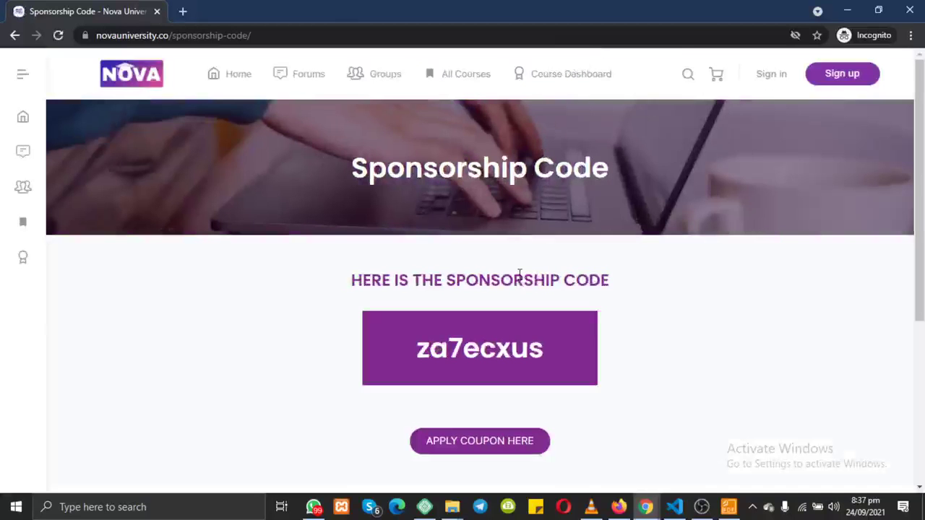
Step: Select the sponsorship code on the page and copy it
{"action": "scroll", "coordinate": [518, 273], "scroll_direction": "down", "scroll_amount": 3}
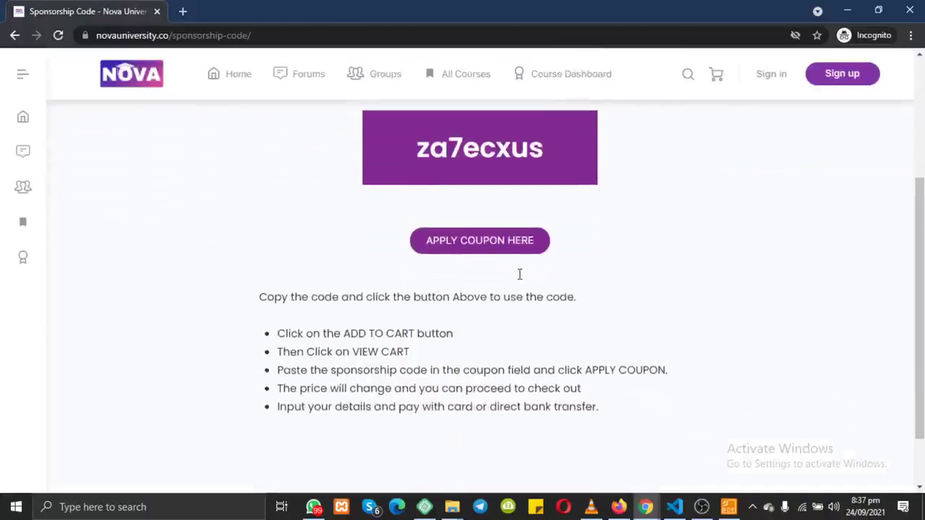
{"action": "scroll", "coordinate": [519, 273], "scroll_direction": "up", "scroll_amount": 3}
{"action": "scroll", "coordinate": [519, 273], "scroll_direction": "down", "scroll_amount": 1}
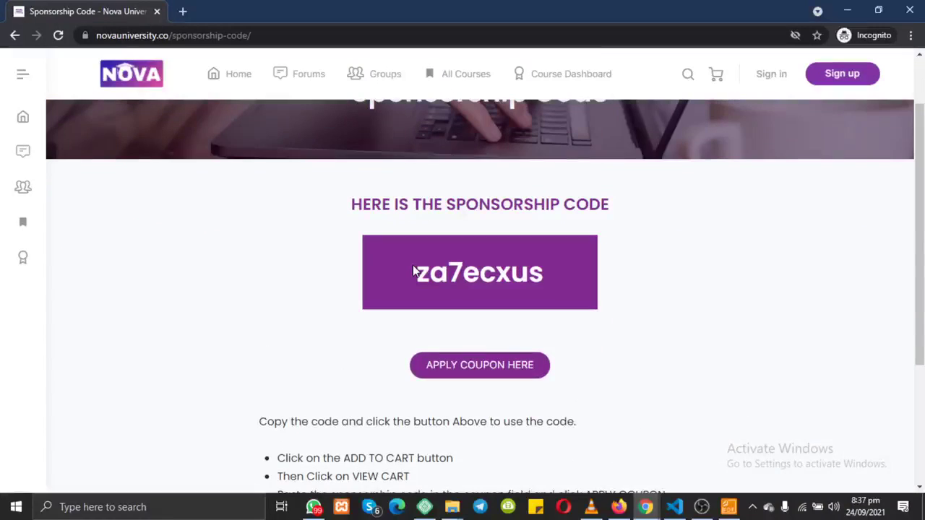
{"action": "left_click_drag", "start_coordinate": [418, 271], "coordinate": [563, 284]}
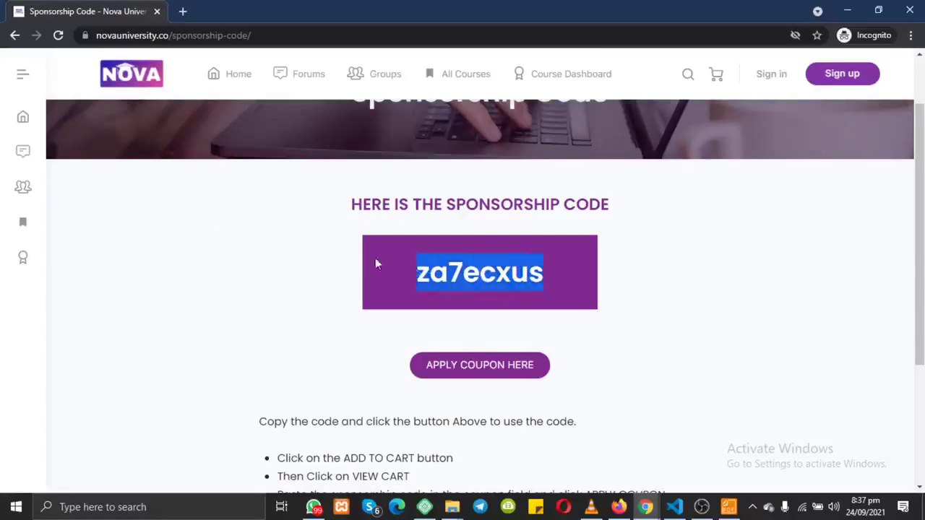
{"action": "right_click", "coordinate": [504, 272]}
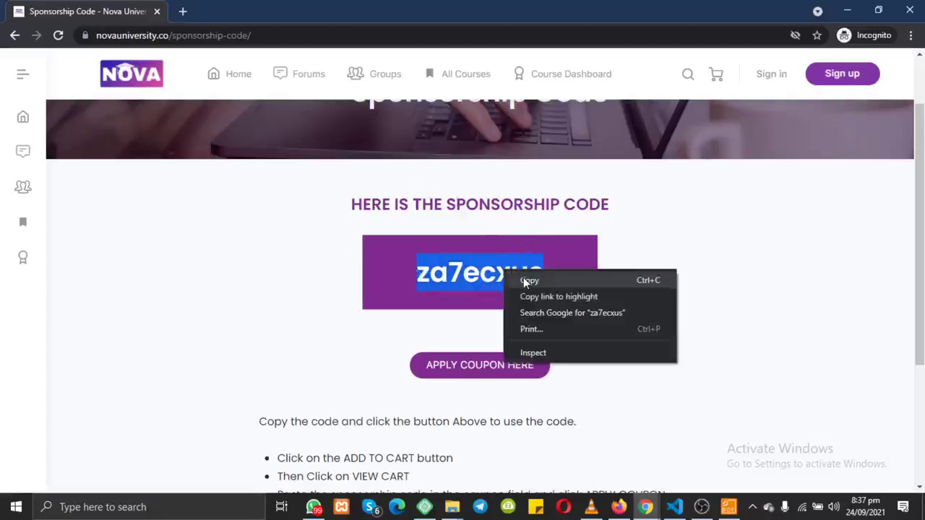
{"action": "left_click", "coordinate": [523, 278]}
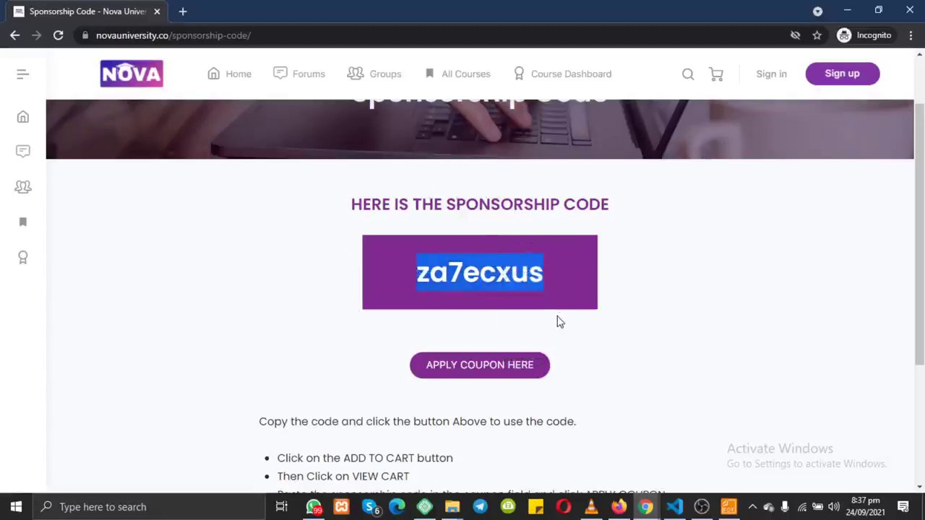
{"action": "left_click", "coordinate": [558, 321]}
Step: Review the coupon usage instructions, then follow APPLY COUPON HERE to the course
{"action": "scroll", "coordinate": [556, 321], "scroll_direction": "down", "scroll_amount": 3}
{"action": "left_click_drag", "start_coordinate": [247, 221], "coordinate": [636, 353]}
{"action": "left_click", "coordinate": [638, 355]}
{"action": "scroll", "coordinate": [637, 355], "scroll_direction": "up", "scroll_amount": 2}
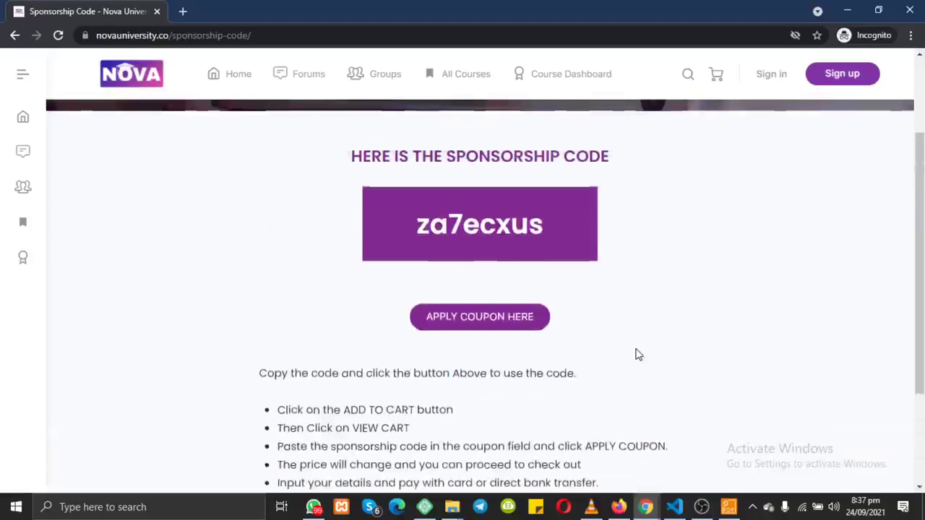
{"action": "left_click", "coordinate": [467, 325]}
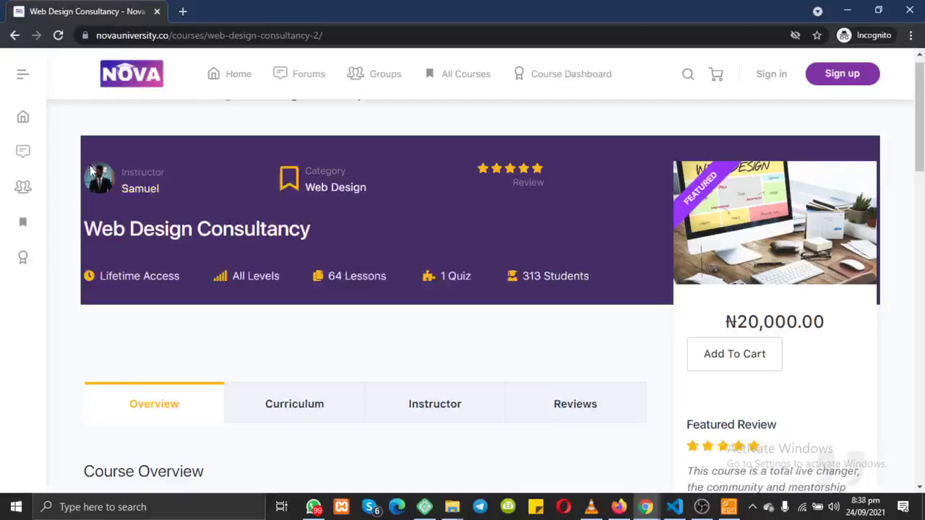
Step: Add the Web Design Consultancy course to the cart and view the cart
{"action": "left_click_drag", "start_coordinate": [90, 170], "coordinate": [217, 215]}
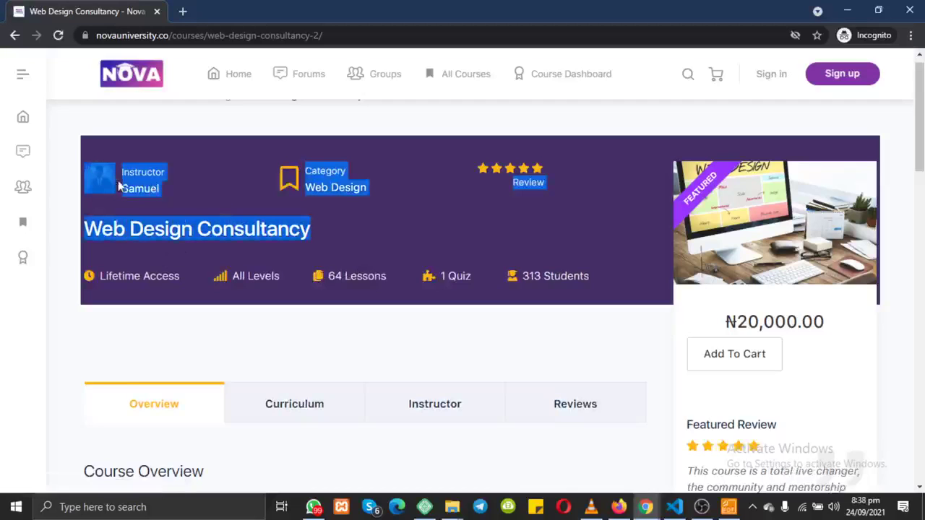
{"action": "left_click", "coordinate": [209, 181]}
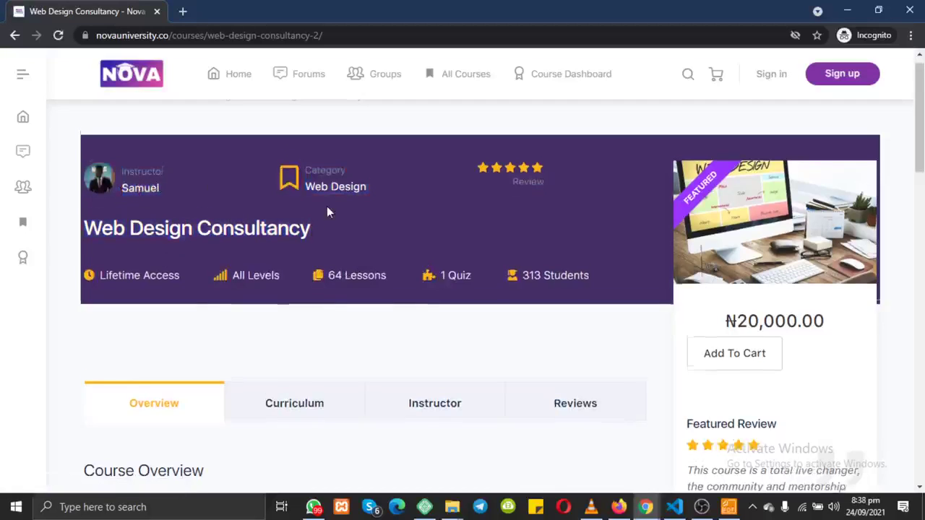
{"action": "scroll", "coordinate": [326, 206], "scroll_direction": "down", "scroll_amount": 1}
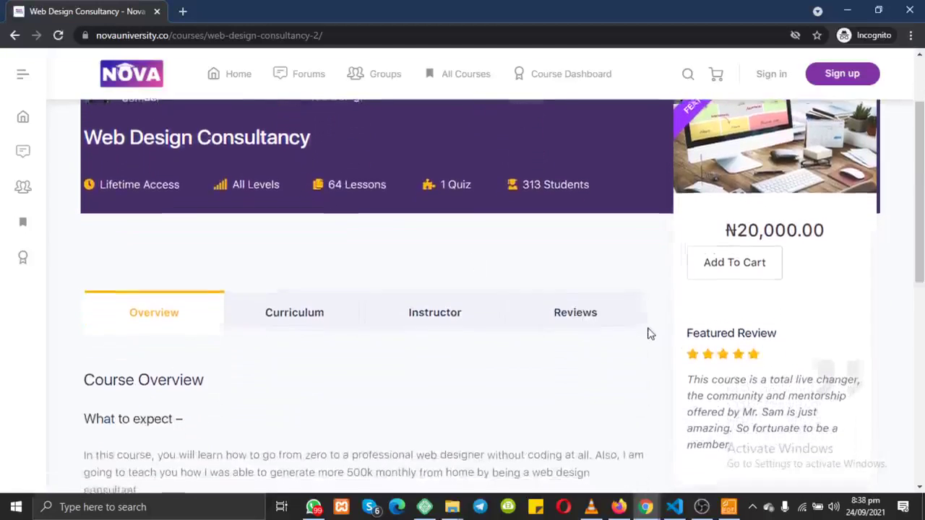
{"action": "scroll", "coordinate": [648, 333], "scroll_direction": "down", "scroll_amount": 1}
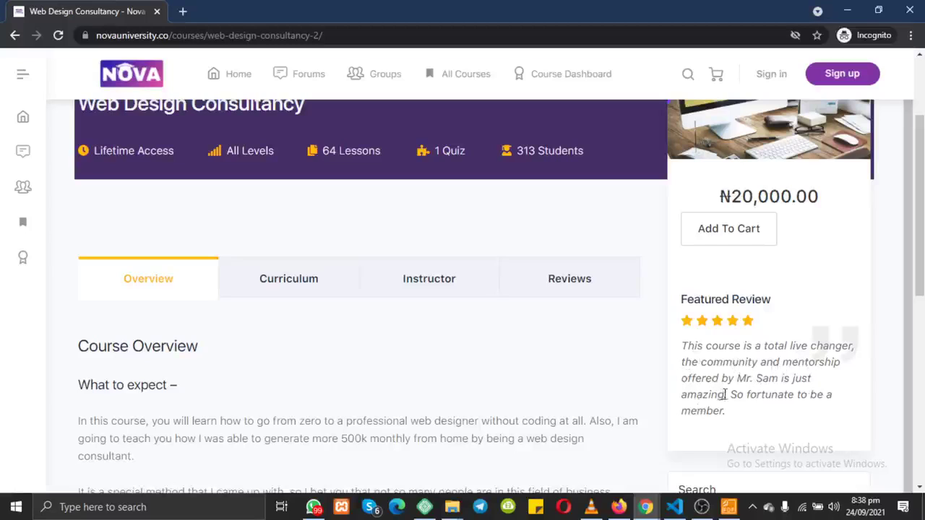
{"action": "left_click_drag", "start_coordinate": [725, 395], "coordinate": [838, 411]}
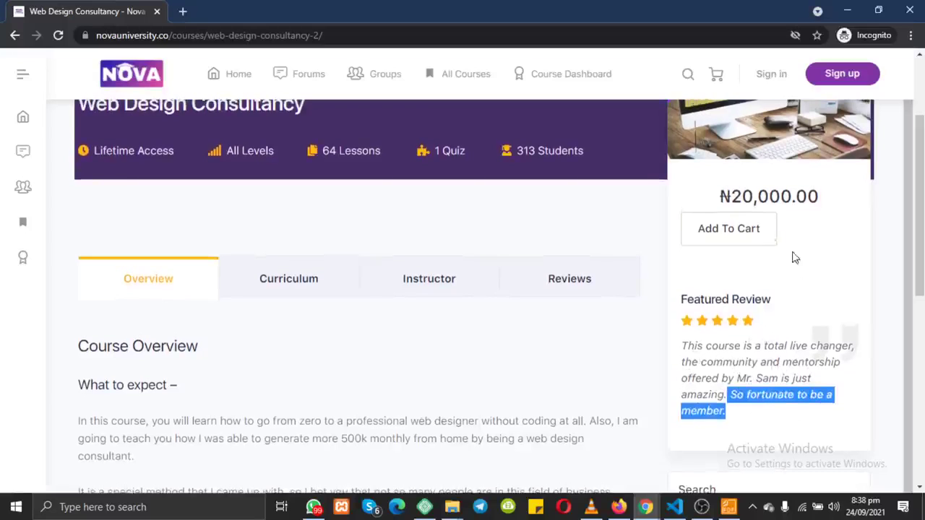
{"action": "left_click", "coordinate": [738, 230]}
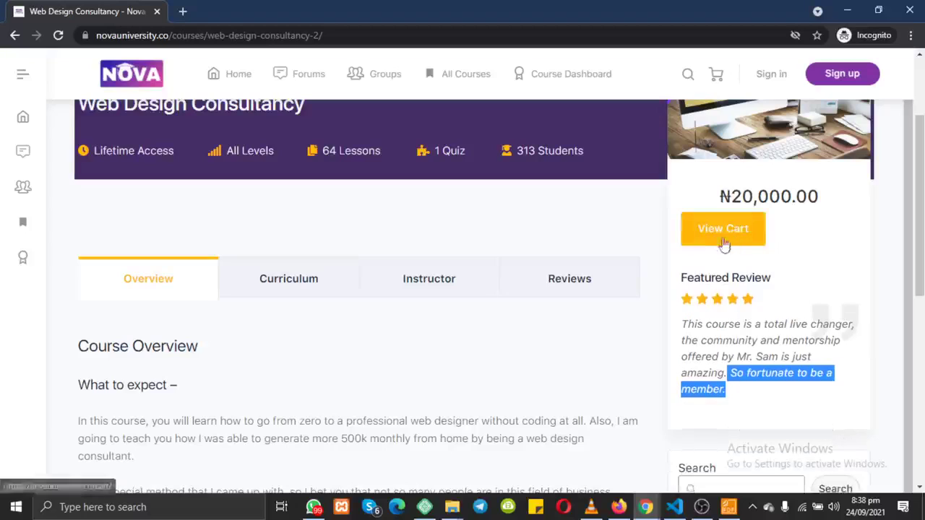
{"action": "left_click", "coordinate": [727, 246]}
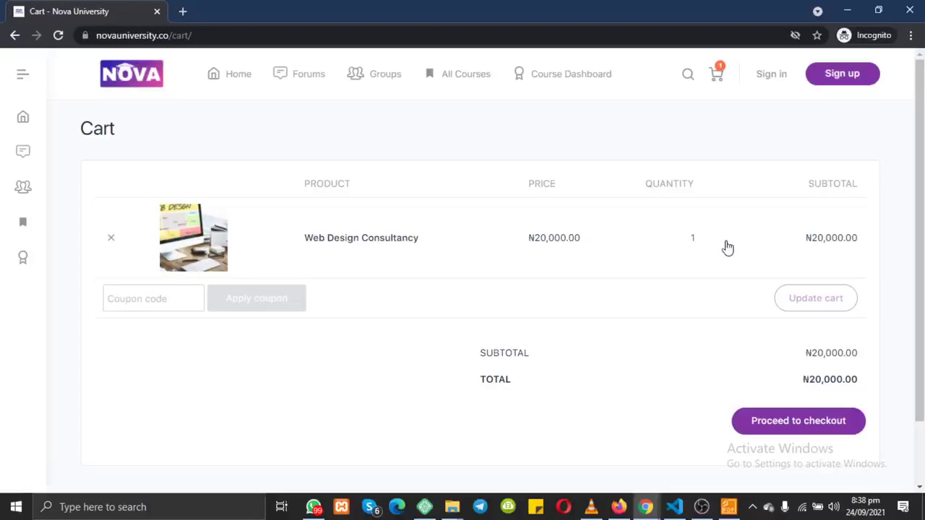
Step: Check the cart price and coupon field suggestions, briefly switching to the Google Meet call
{"action": "left_click_drag", "start_coordinate": [588, 246], "coordinate": [536, 244]}
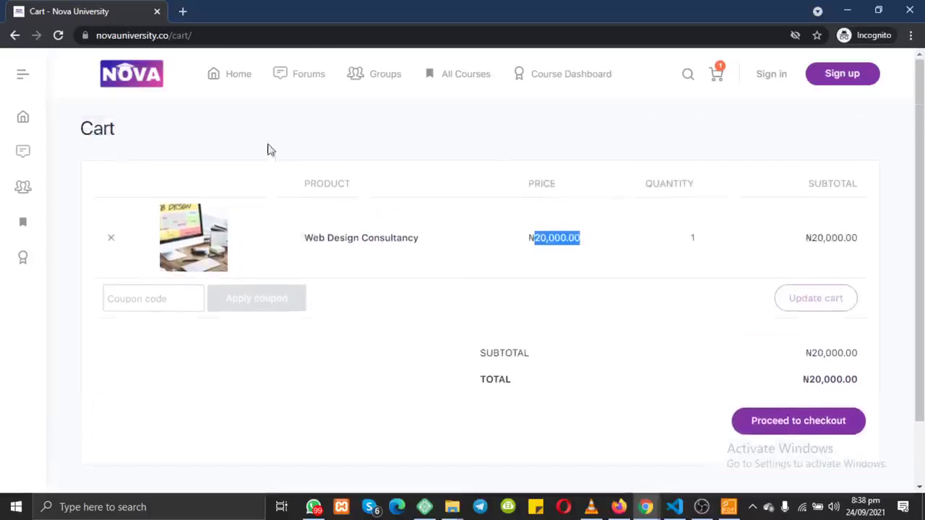
{"action": "left_click", "coordinate": [119, 300]}
{"action": "triple_click", "coordinate": [123, 300]}
{"action": "left_click", "coordinate": [168, 296]}
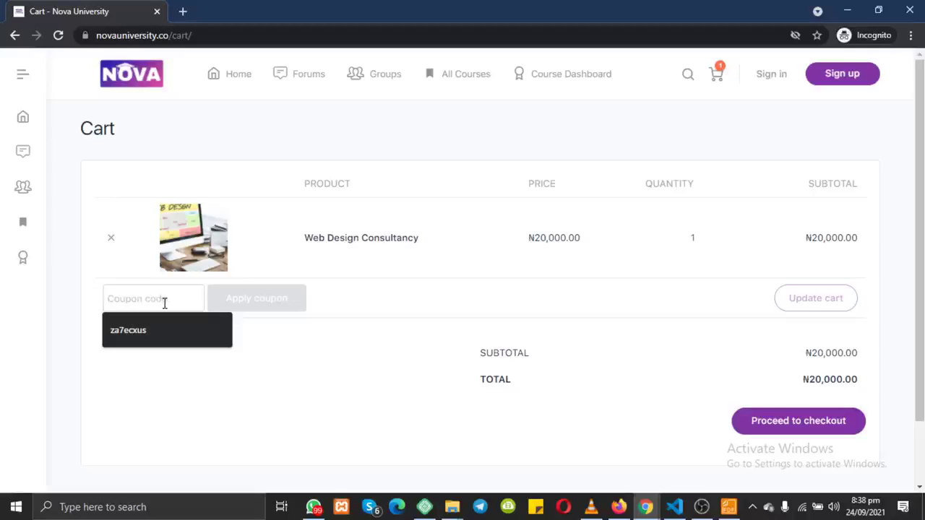
{"action": "mouse_move", "coordinate": [645, 506]}
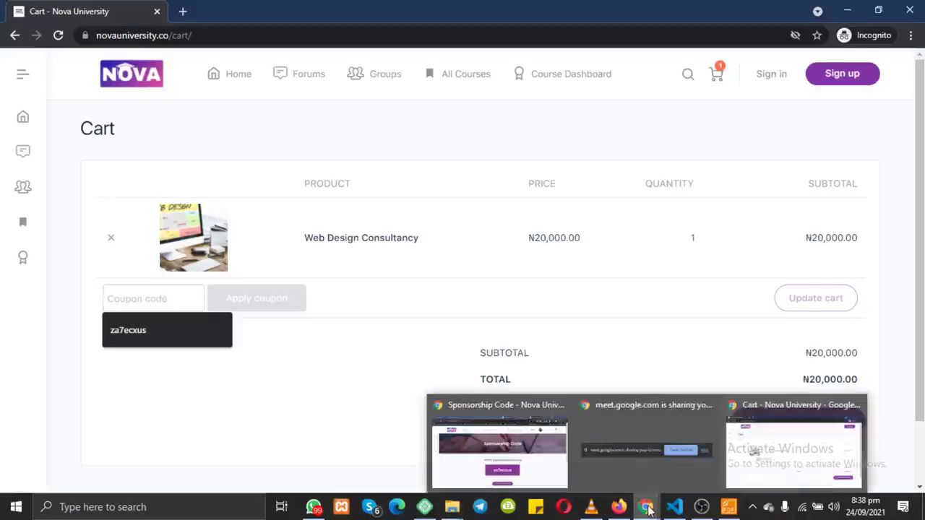
{"action": "left_click", "coordinate": [535, 468]}
{"action": "left_click", "coordinate": [144, 8]}
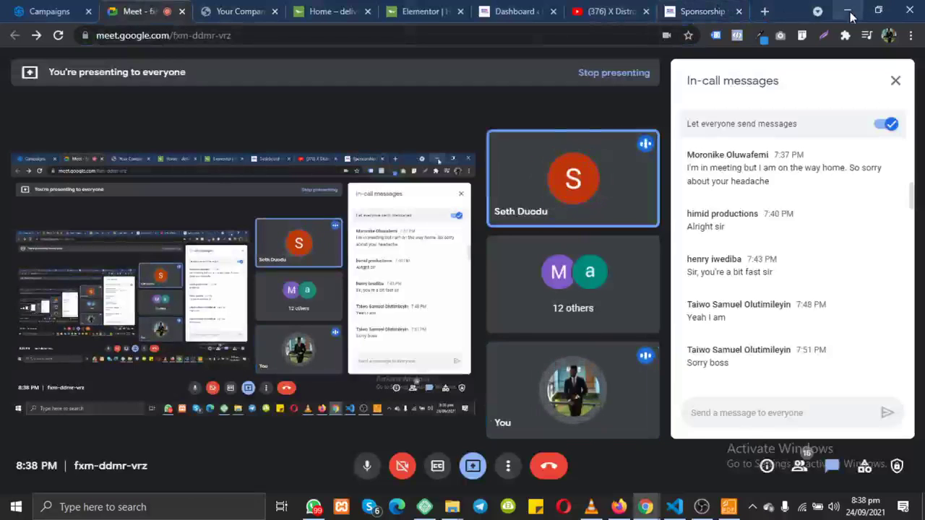
{"action": "left_click", "coordinate": [848, 11]}
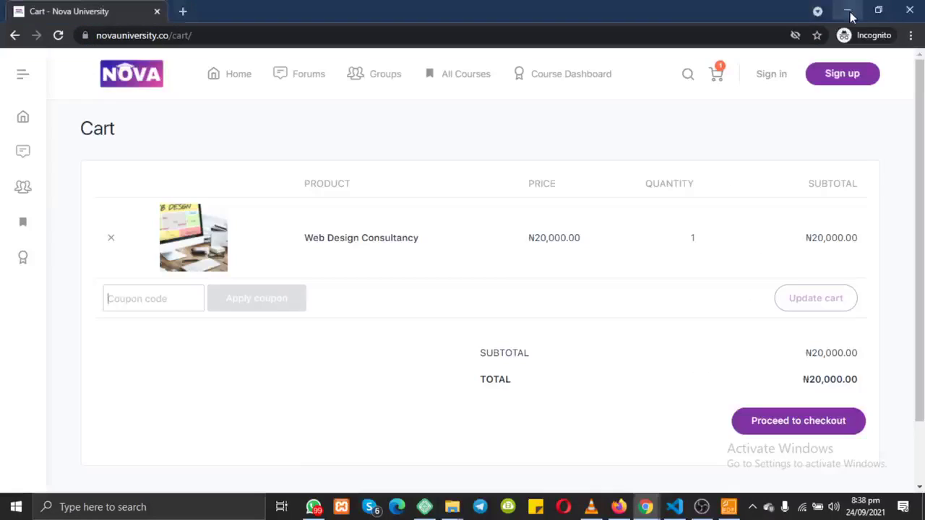
Step: Enter the suggested sponsorship code and apply it, then bring the Google Meet call forward
{"action": "left_click", "coordinate": [156, 302]}
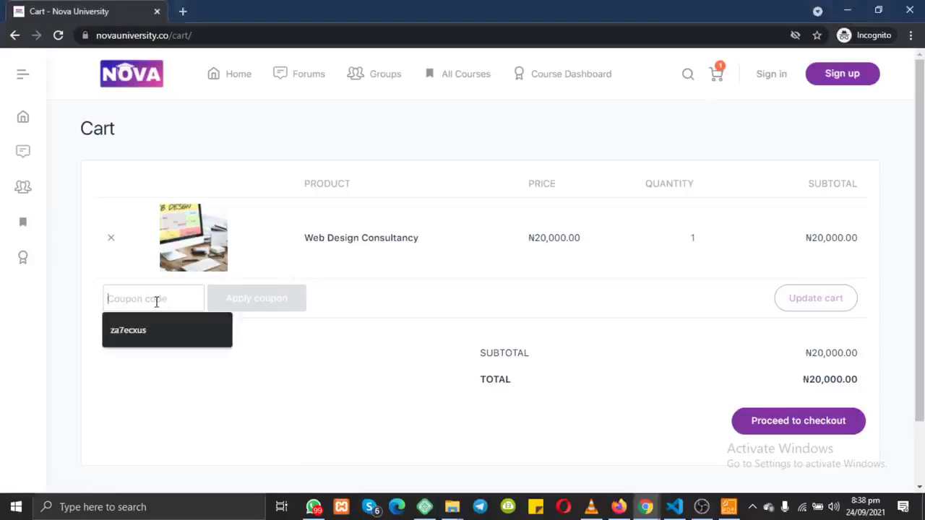
{"action": "key", "text": "Down"}
{"action": "key", "text": "Return"}
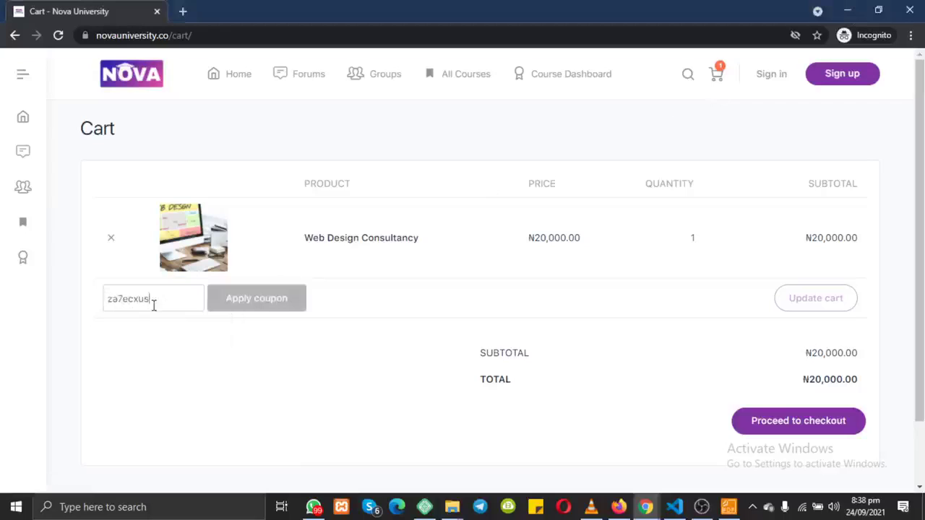
{"action": "mouse_move", "coordinate": [151, 301]}
{"action": "left_mouse_down"}
{"action": "mouse_move", "coordinate": [112, 299]}
{"action": "mouse_move", "coordinate": [169, 299]}
{"action": "left_mouse_up"}
{"action": "left_click", "coordinate": [237, 304]}
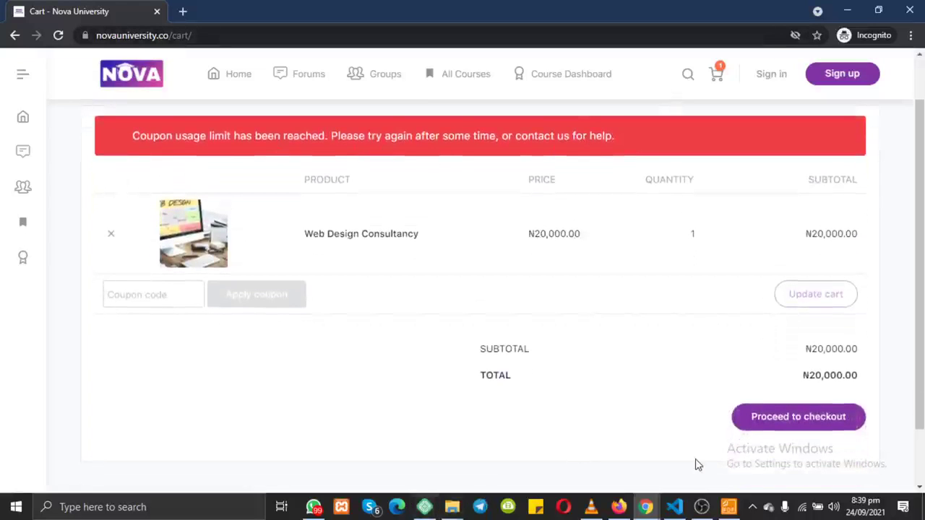
{"action": "mouse_move", "coordinate": [654, 509]}
{"action": "left_click", "coordinate": [498, 451]}
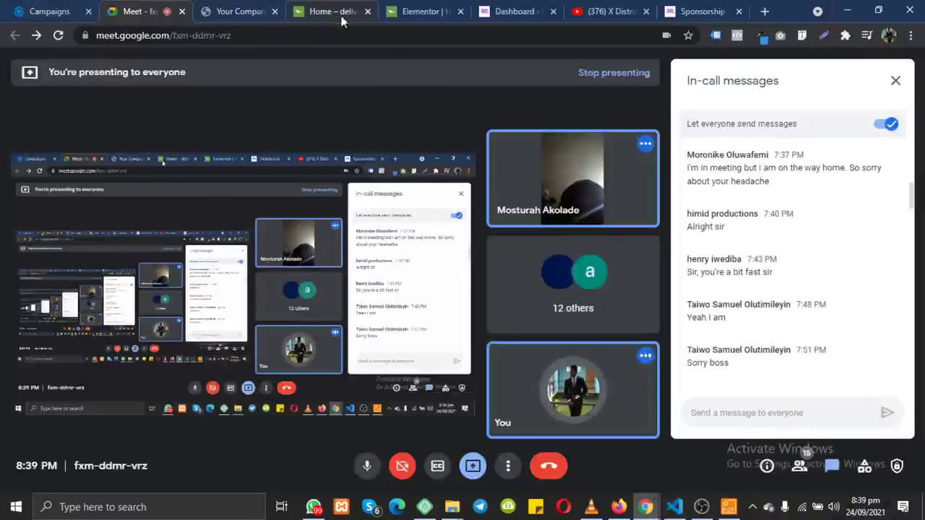
Step: Scroll through the WordPress admin dashboard, then return to the incognito cart window
{"action": "left_click", "coordinate": [504, 11]}
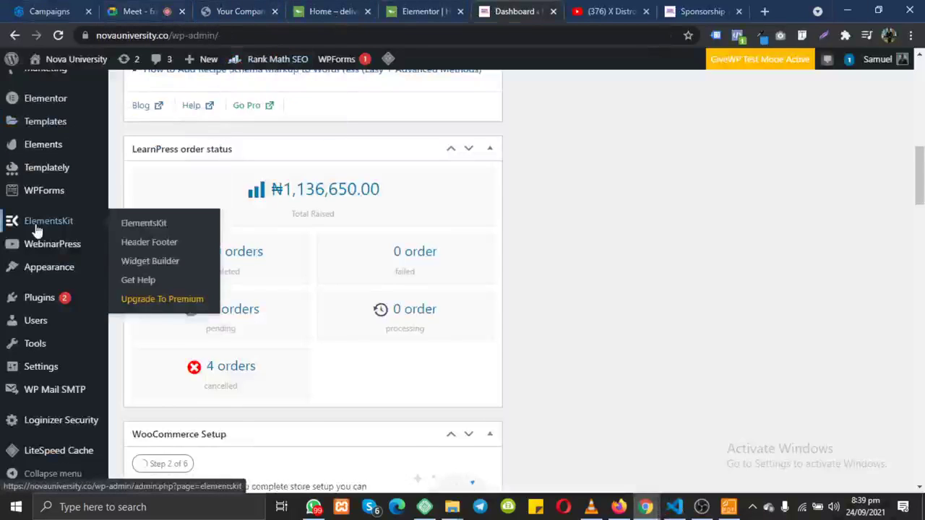
{"action": "scroll", "coordinate": [36, 230], "scroll_direction": "up", "scroll_amount": 1}
{"action": "scroll", "coordinate": [36, 230], "scroll_direction": "up", "scroll_amount": 4}
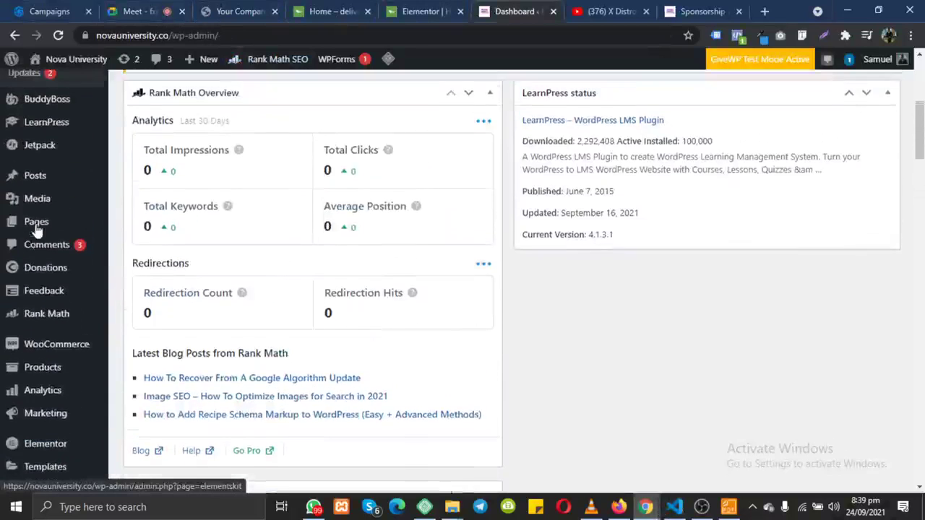
{"action": "scroll", "coordinate": [36, 229], "scroll_direction": "up", "scroll_amount": 1}
{"action": "scroll", "coordinate": [36, 229], "scroll_direction": "down", "scroll_amount": 3}
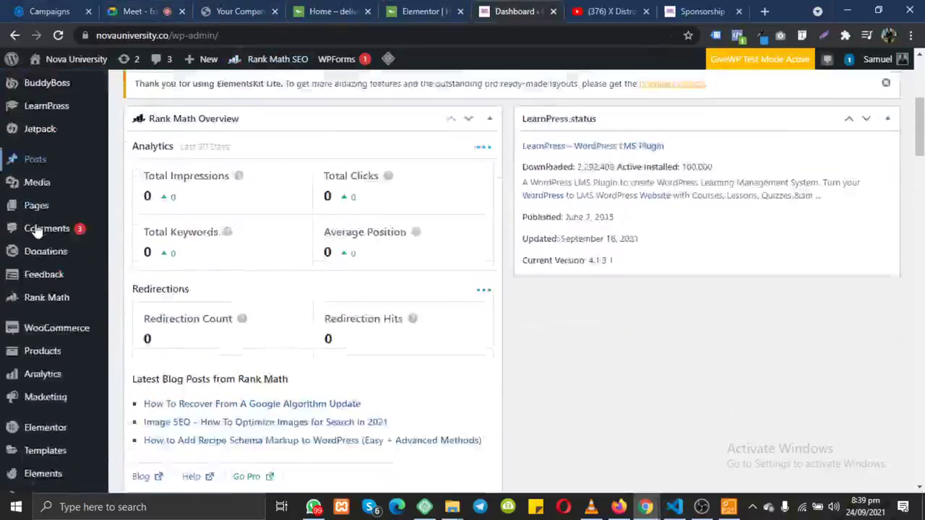
{"action": "scroll", "coordinate": [36, 230], "scroll_direction": "down", "scroll_amount": 3}
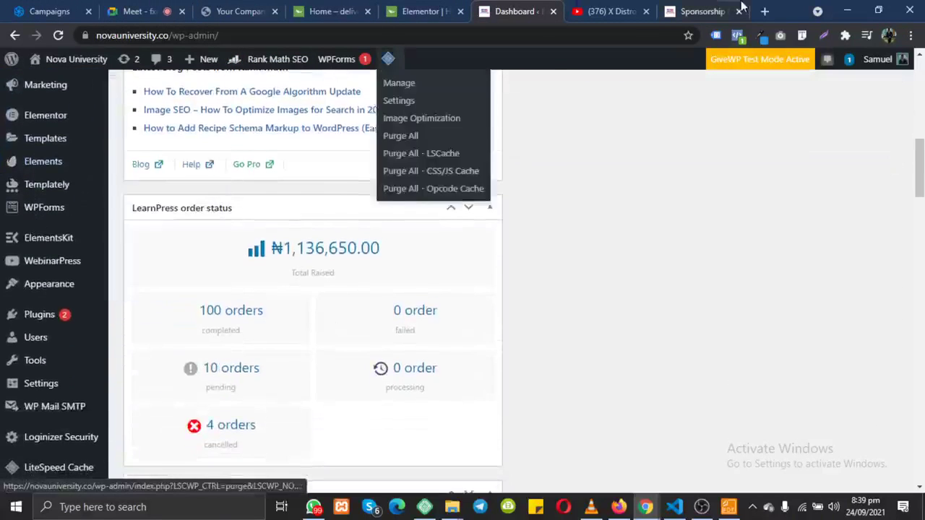
{"action": "left_click", "coordinate": [842, 8]}
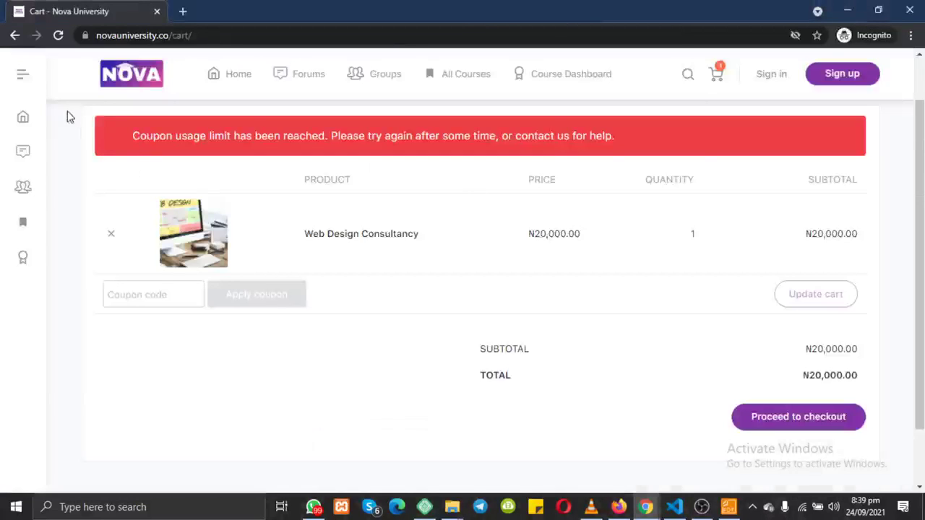
Step: Highlight the red coupon usage-limit error on the cart, then switch to the admin dashboard window
{"action": "left_click_drag", "start_coordinate": [108, 126], "coordinate": [619, 135]}
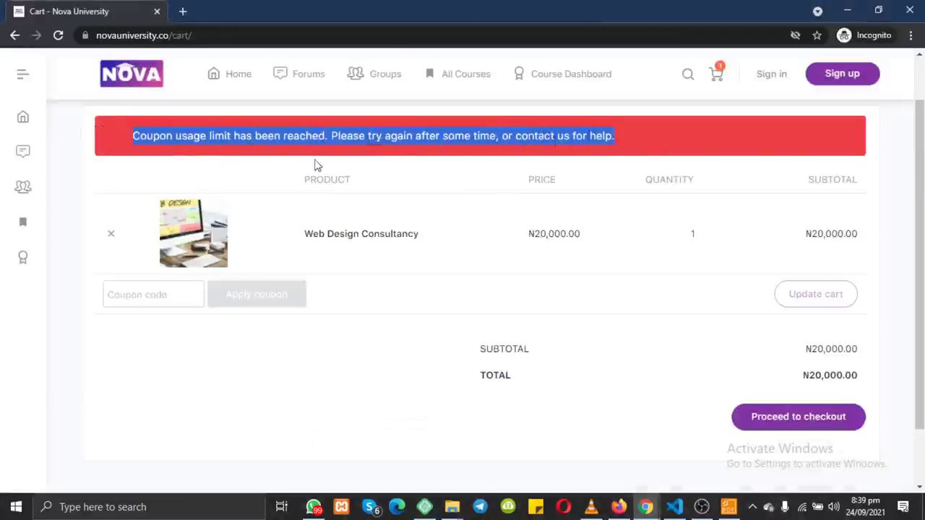
{"action": "left_click", "coordinate": [213, 150]}
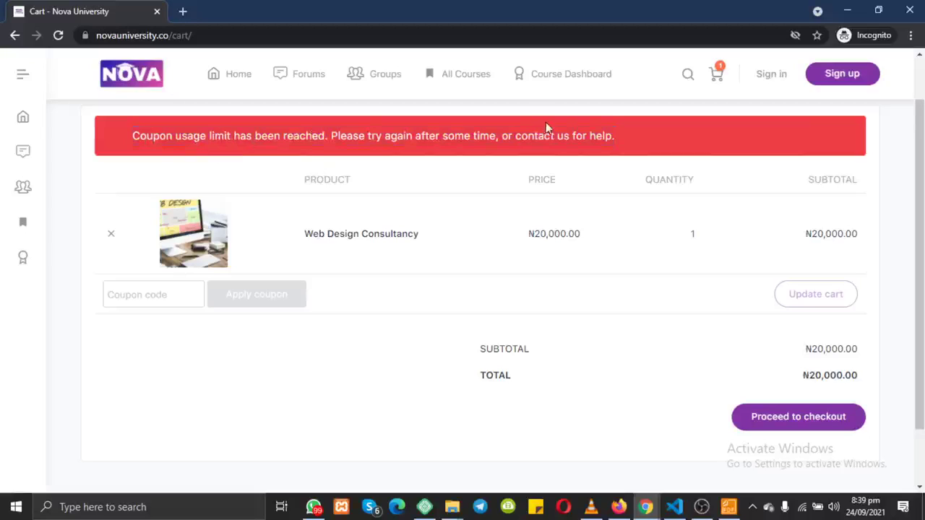
{"action": "left_click_drag", "start_coordinate": [629, 138], "coordinate": [487, 142]}
{"action": "left_click_drag", "start_coordinate": [221, 163], "coordinate": [135, 143]}
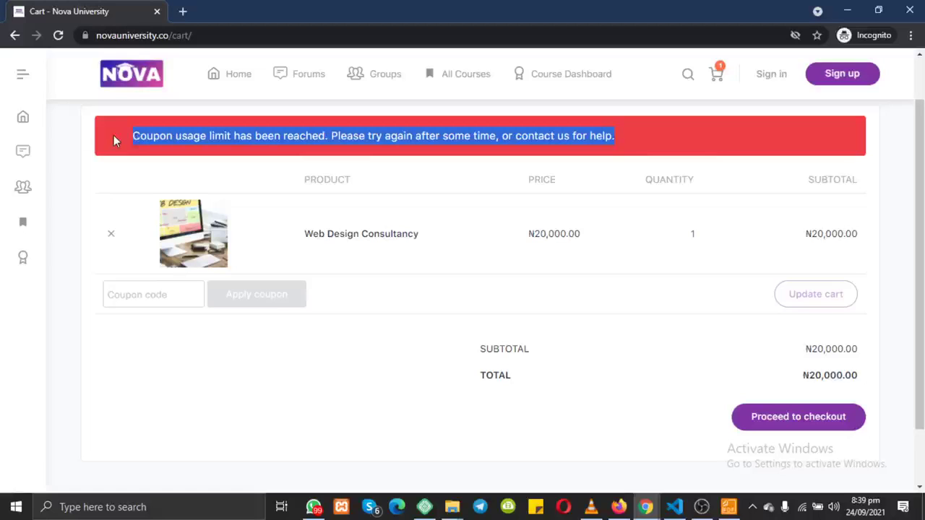
{"action": "left_click_drag", "start_coordinate": [113, 141], "coordinate": [638, 137]}
{"action": "mouse_move", "coordinate": [646, 506]}
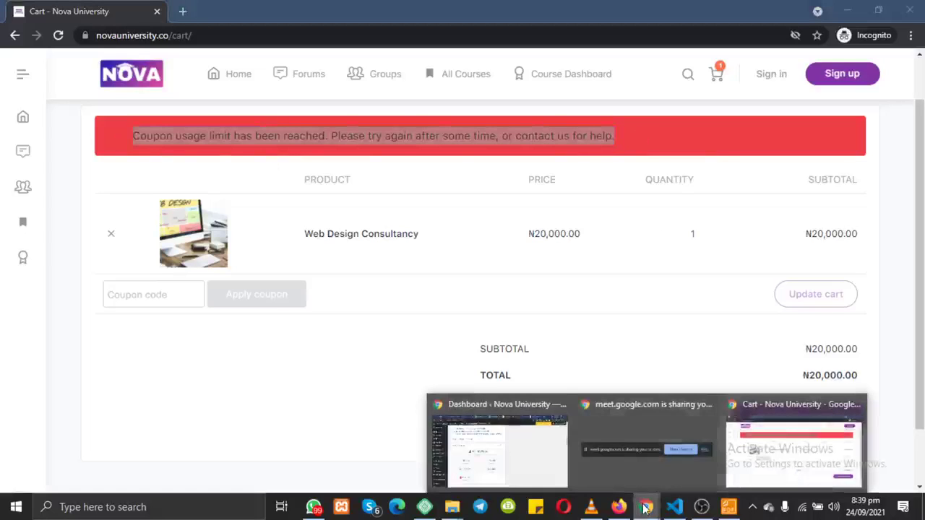
{"action": "left_click", "coordinate": [501, 460]}
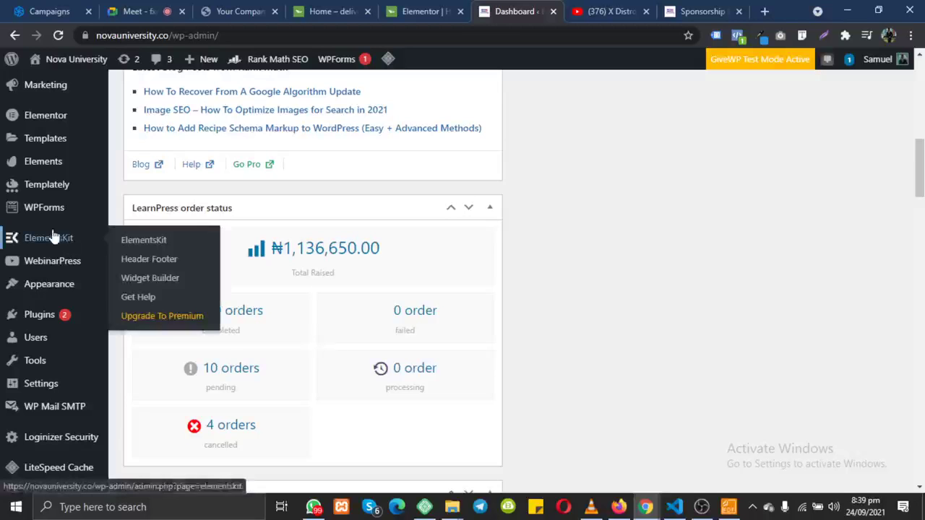
Step: Open the WooCommerce Coupons list and inspect the za7ecxus 13300 fixed cart coupon, used 54 / 10
{"action": "scroll", "coordinate": [36, 362], "scroll_direction": "down", "scroll_amount": 1}
{"action": "scroll", "coordinate": [36, 361], "scroll_direction": "up", "scroll_amount": 3}
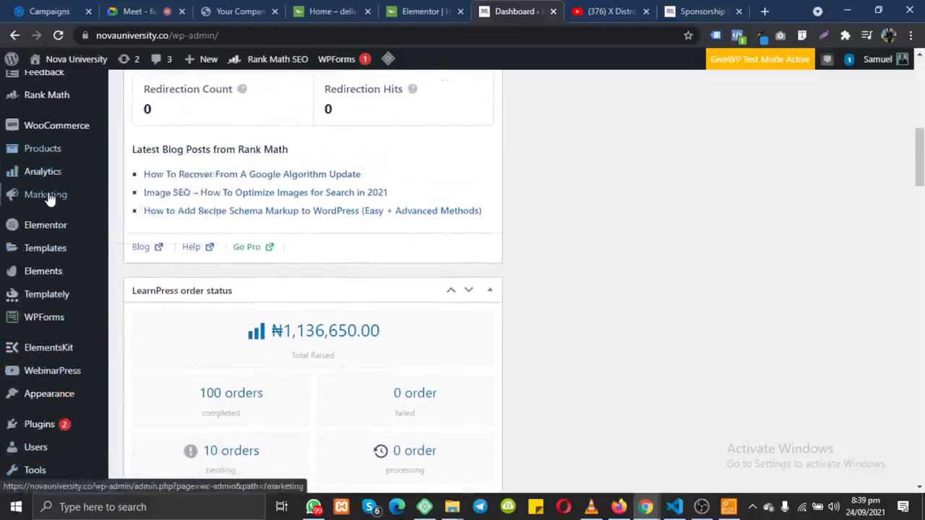
{"action": "mouse_move", "coordinate": [51, 200]}
{"action": "left_click", "coordinate": [141, 218]}
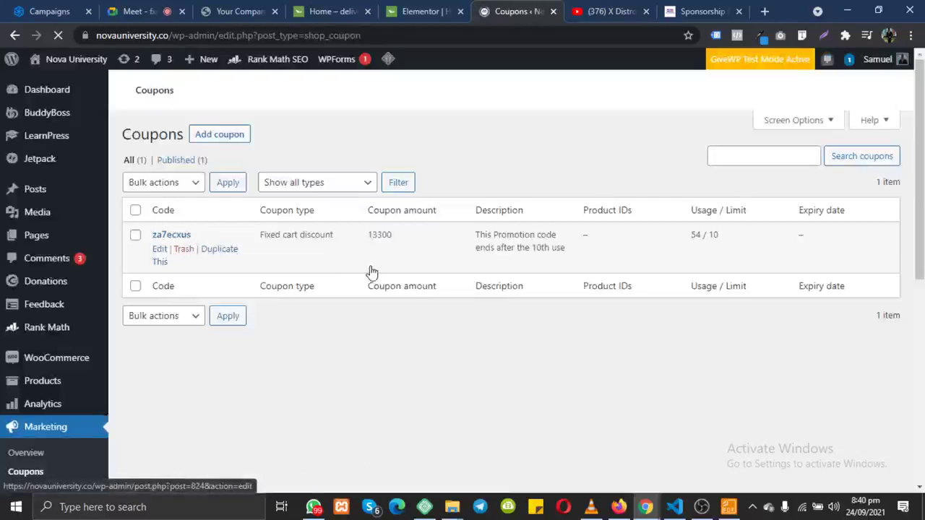
{"action": "scroll", "coordinate": [470, 282], "scroll_direction": "down", "scroll_amount": 3}
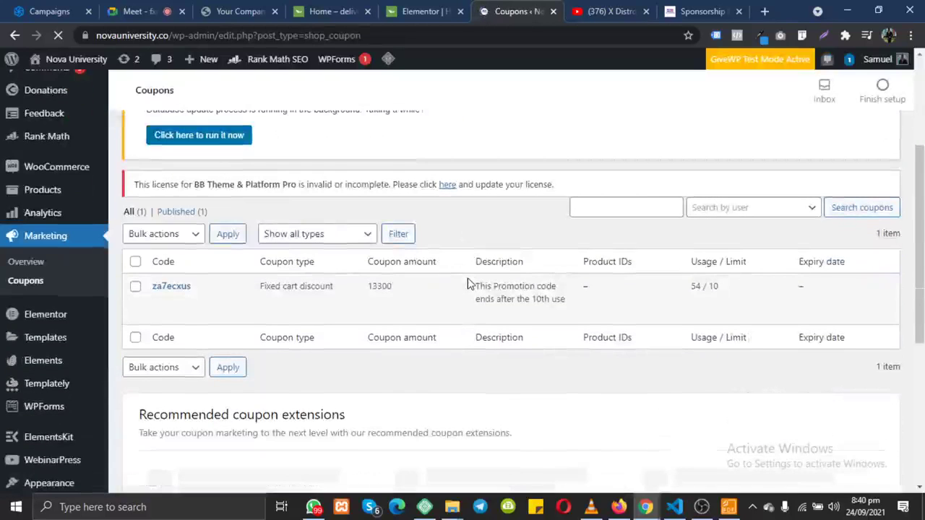
{"action": "left_click_drag", "start_coordinate": [471, 283], "coordinate": [568, 310]}
{"action": "scroll", "coordinate": [568, 310], "scroll_direction": "up", "scroll_amount": 2}
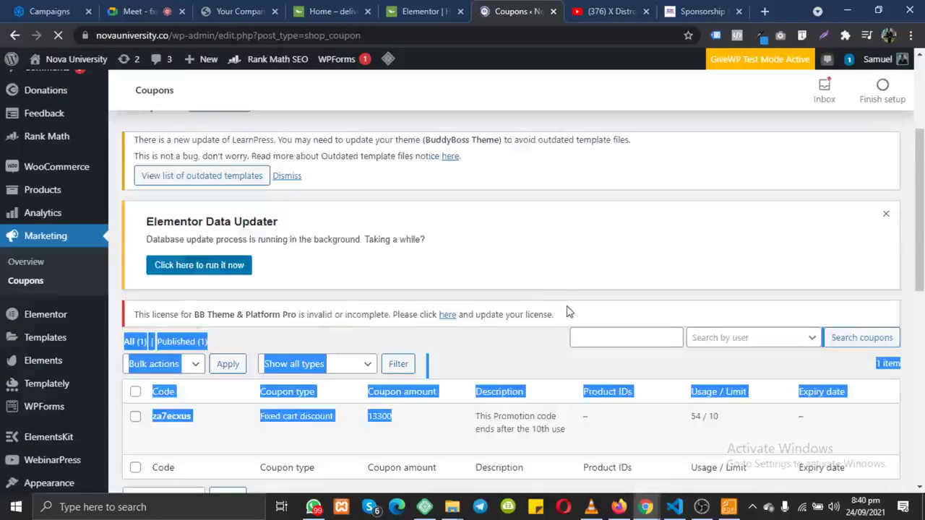
{"action": "scroll", "coordinate": [568, 310], "scroll_direction": "down", "scroll_amount": 3}
{"action": "mouse_move", "coordinate": [557, 149]}
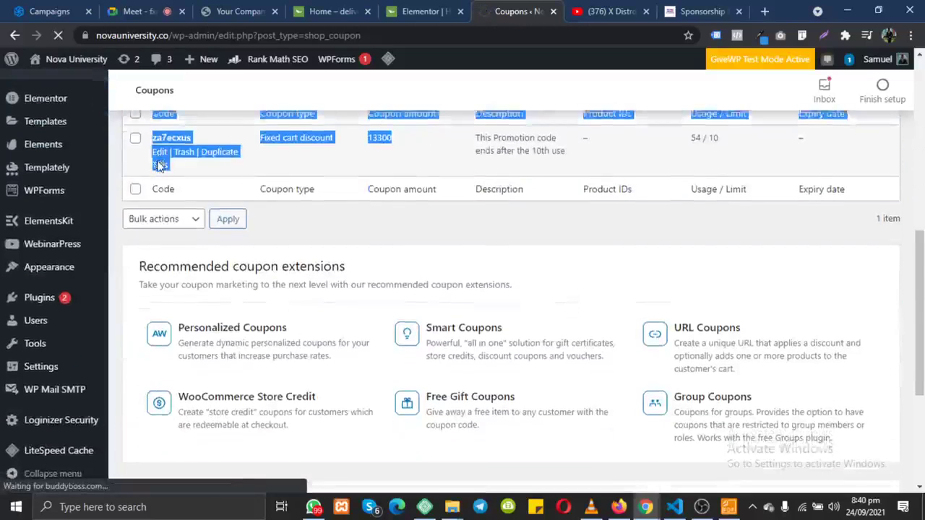
{"action": "scroll", "coordinate": [160, 166], "scroll_direction": "down", "scroll_amount": 5}
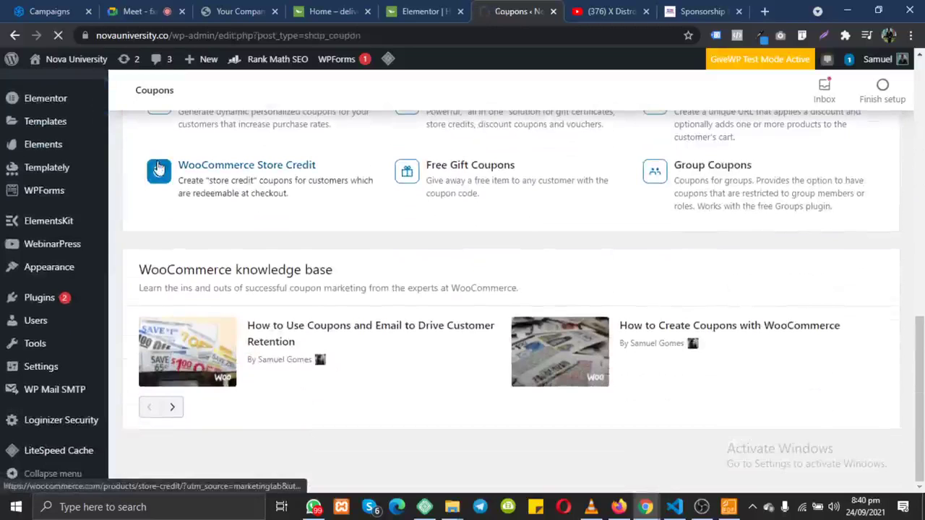
{"action": "scroll", "coordinate": [159, 166], "scroll_direction": "up", "scroll_amount": 3}
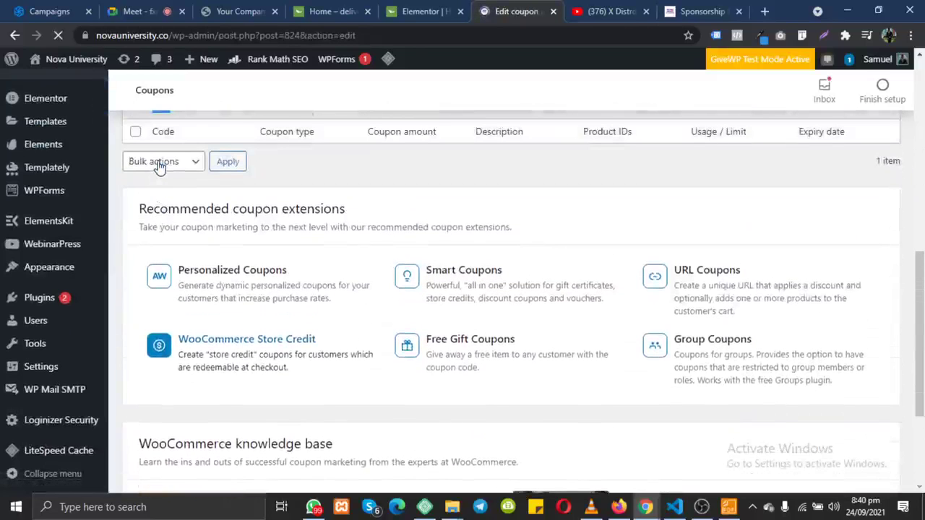
Step: Delete the per-coupon usage limit of 10 under Usage limits and update the za7ecxus coupon
{"action": "scroll", "coordinate": [160, 167], "scroll_direction": "down", "scroll_amount": 5}
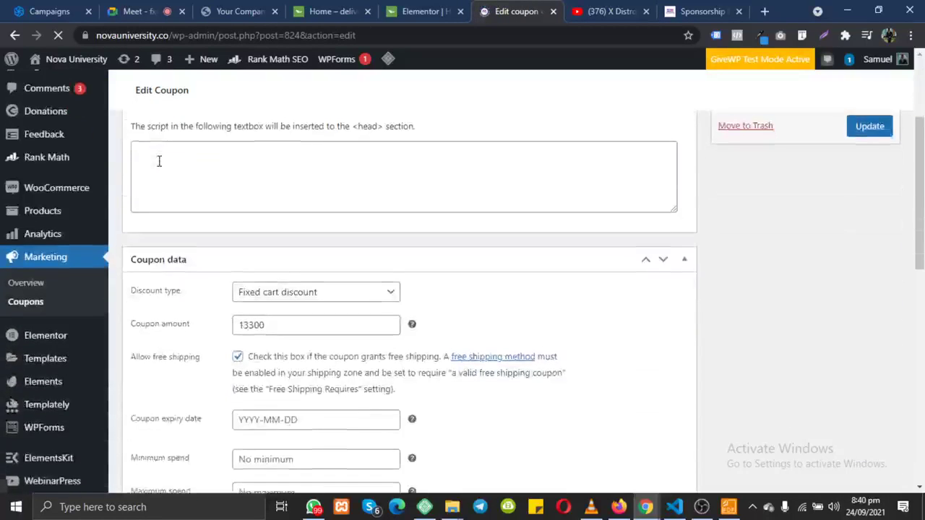
{"action": "scroll", "coordinate": [160, 166], "scroll_direction": "down", "scroll_amount": 3}
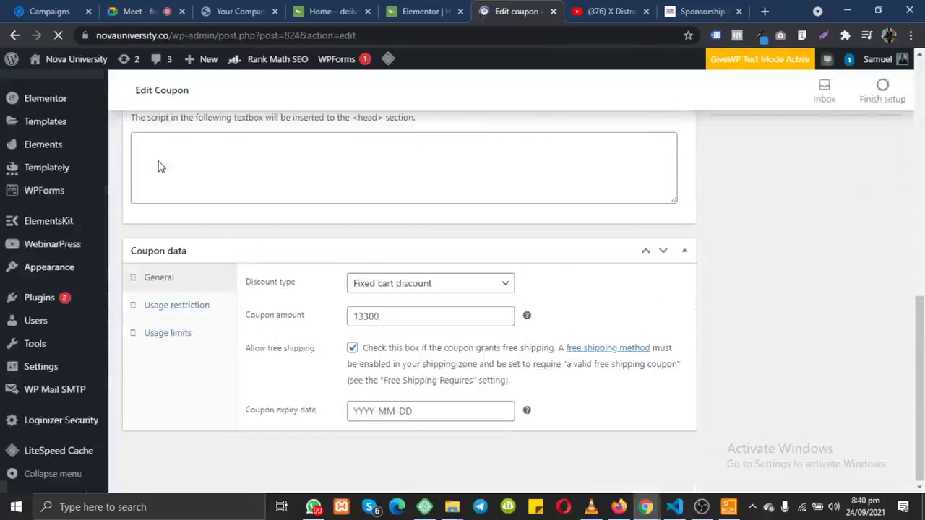
{"action": "left_click", "coordinate": [166, 332]}
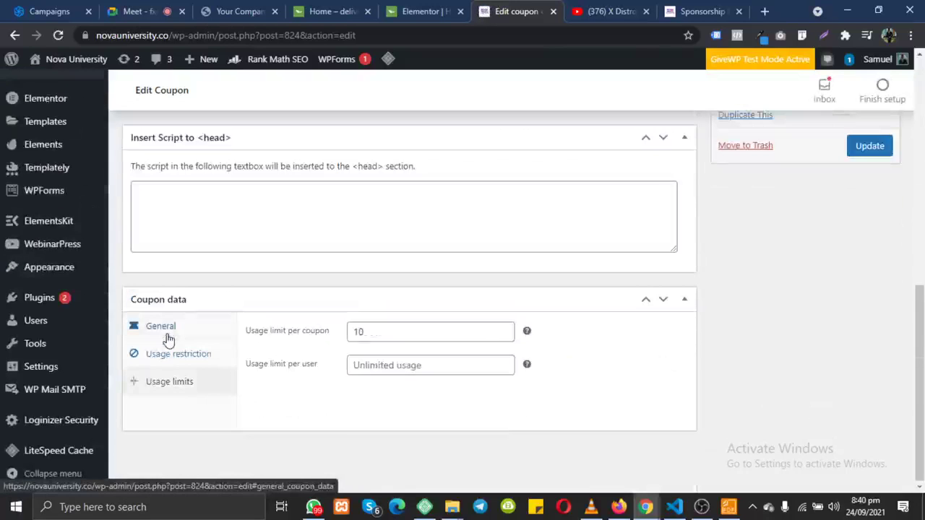
{"action": "left_click_drag", "start_coordinate": [372, 330], "coordinate": [349, 332]}
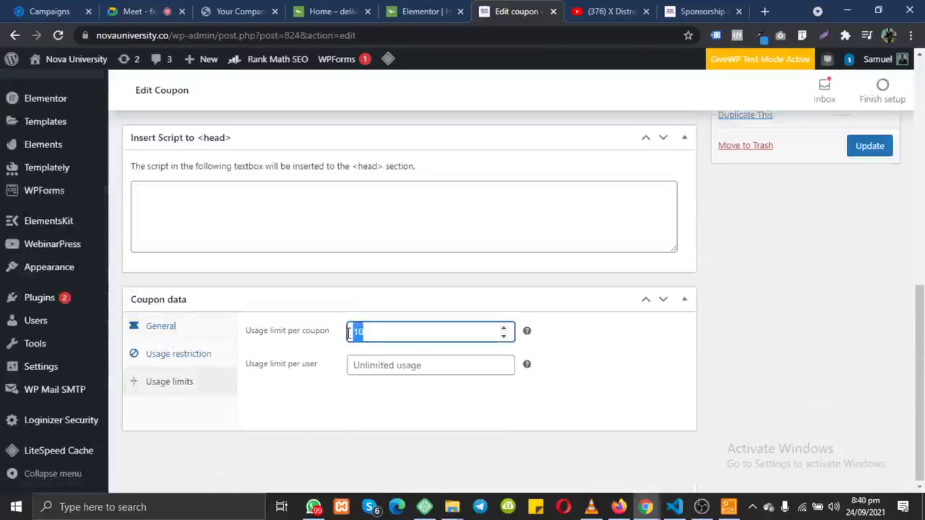
{"action": "key", "text": "BackSpace"}
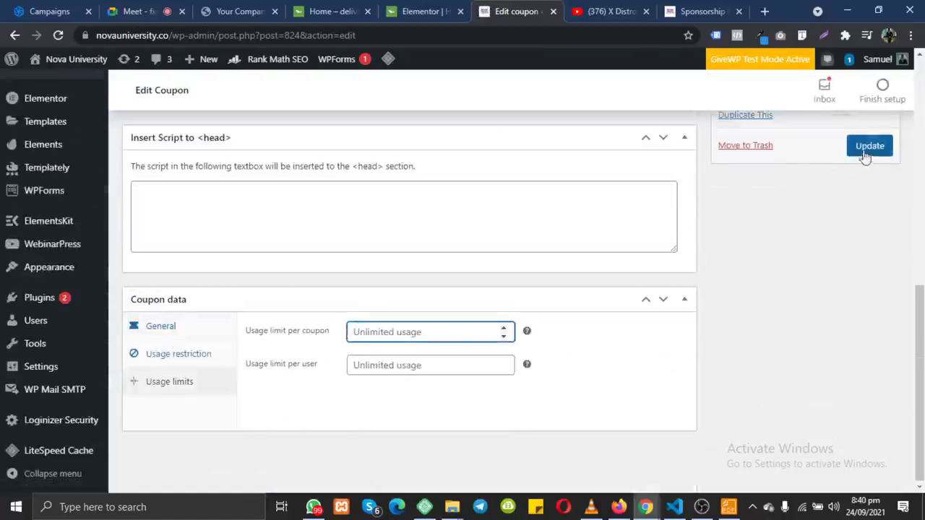
{"action": "left_click", "coordinate": [865, 153]}
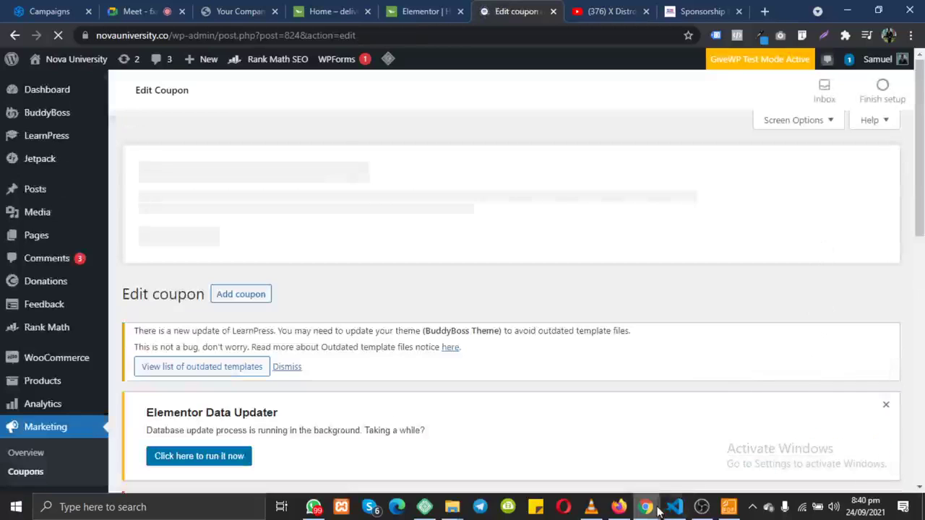
Step: In the incognito cart window, reload the cart and apply the saved coupon za7ecxus
{"action": "mouse_move", "coordinate": [658, 509]}
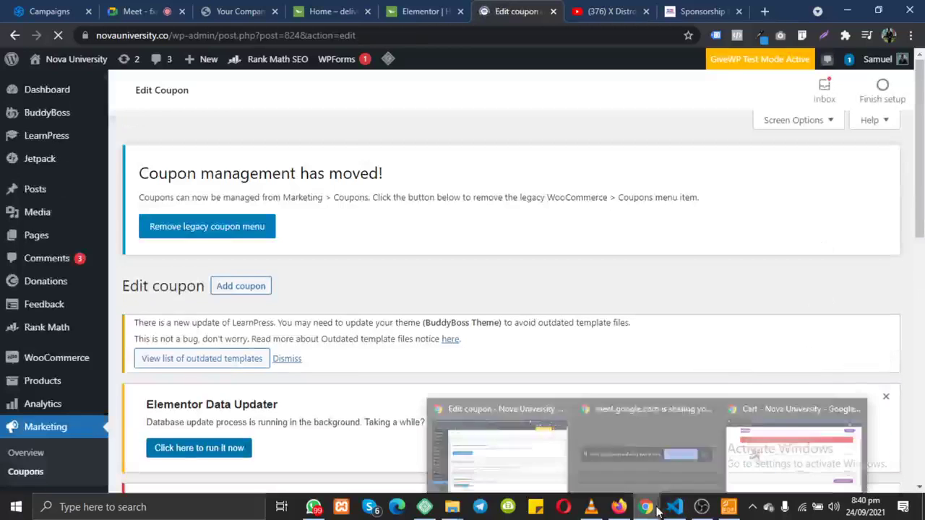
{"action": "left_click", "coordinate": [780, 464]}
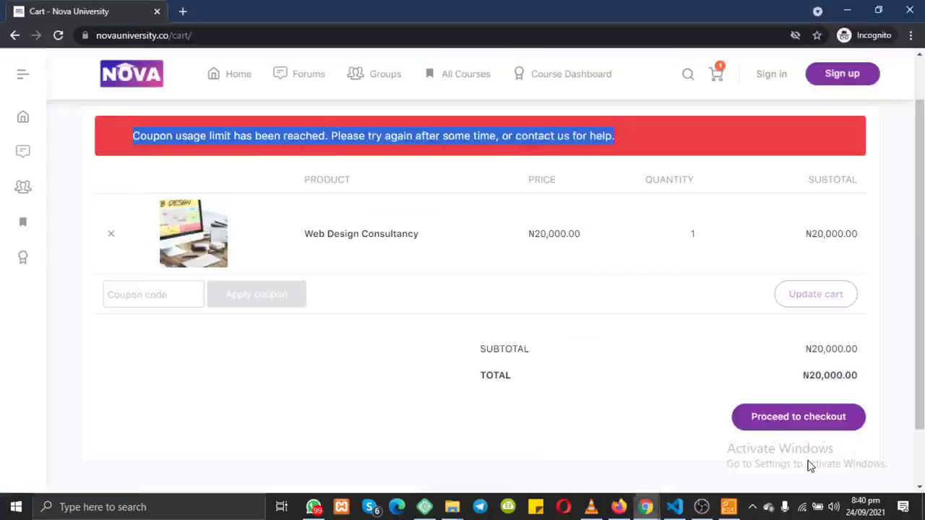
{"action": "left_click", "coordinate": [186, 297]}
{"action": "left_click", "coordinate": [167, 326]}
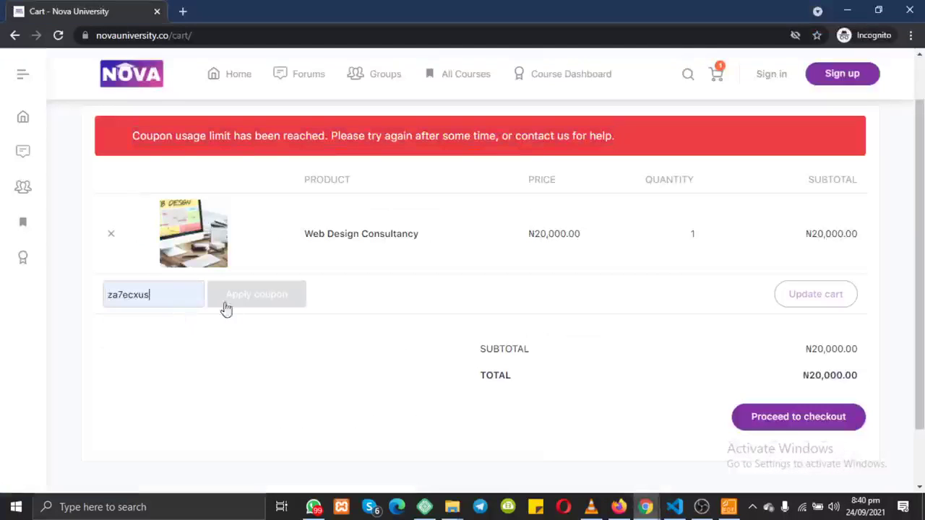
{"action": "left_click", "coordinate": [60, 35]}
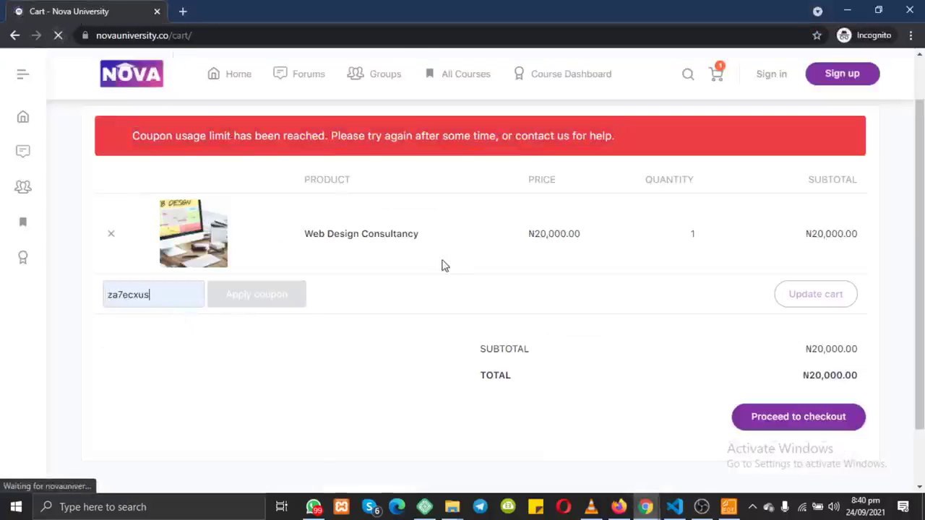
{"action": "left_click", "coordinate": [168, 236]}
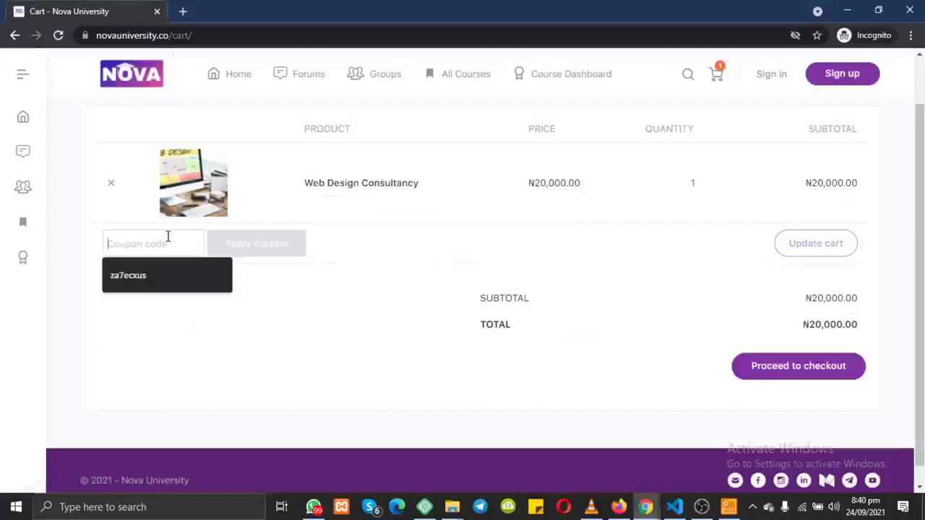
{"action": "key", "text": "Down"}
{"action": "key", "text": "Return"}
{"action": "left_click", "coordinate": [263, 249]}
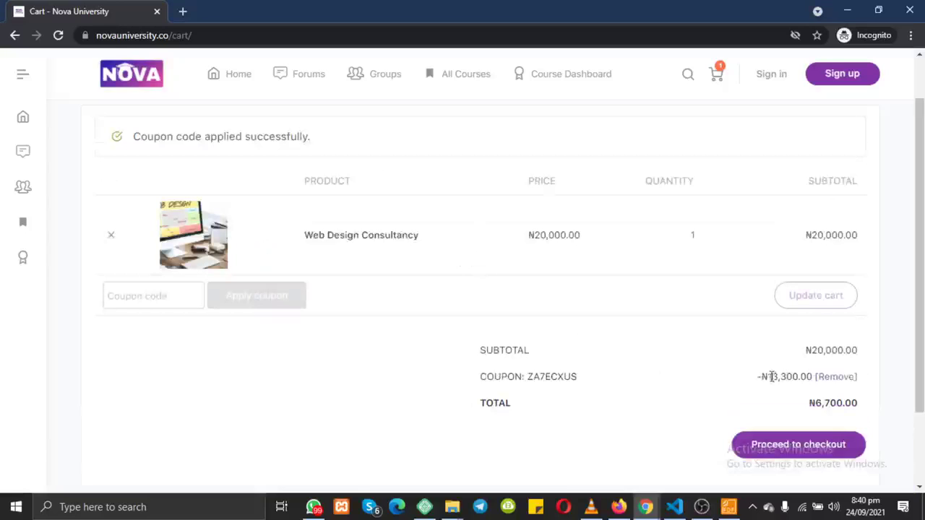
Step: Highlight the ₦13,300.00 coupon discount and the ₦6,700.00 cart total
{"action": "left_click_drag", "start_coordinate": [761, 377], "coordinate": [861, 410]}
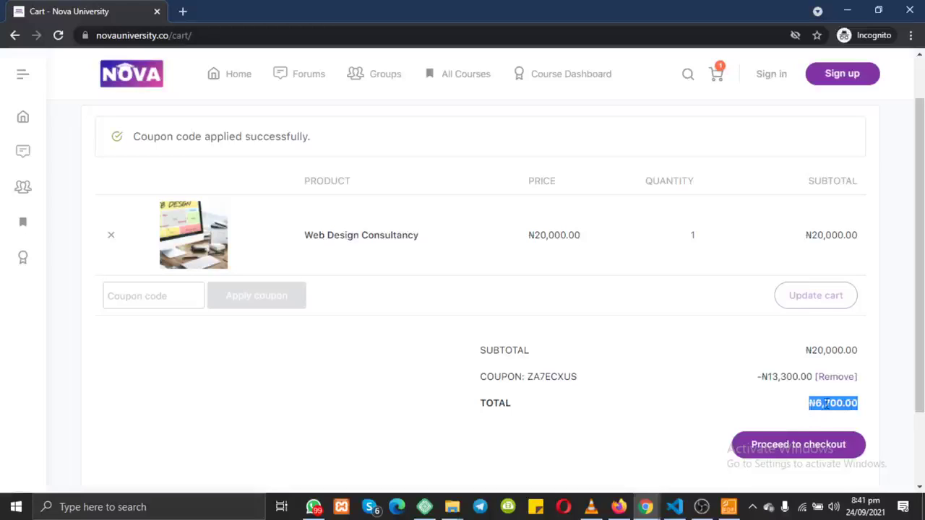
{"action": "left_click", "coordinate": [820, 403]}
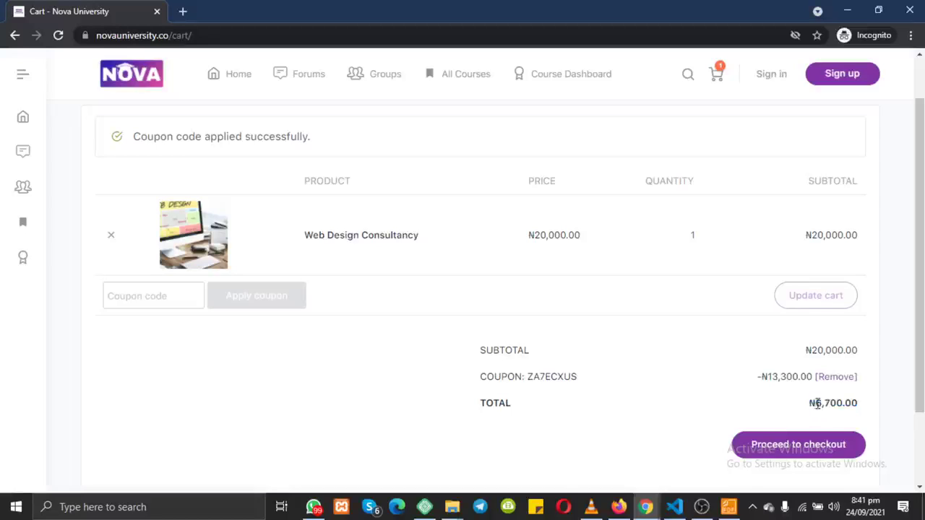
{"action": "left_click_drag", "start_coordinate": [816, 403], "coordinate": [858, 402]}
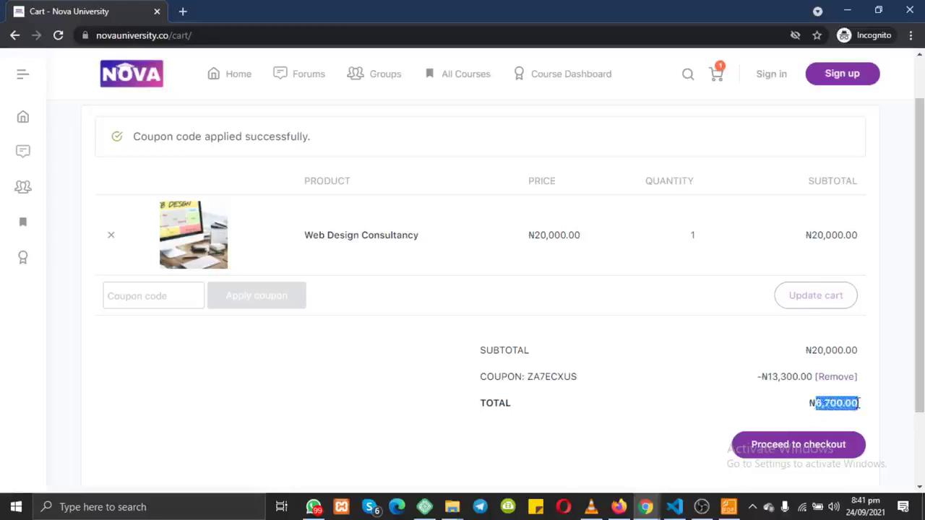
Step: Proceed to checkout, autofill the billing details from a saved address, and shorten the e-mail
{"action": "left_click", "coordinate": [803, 455]}
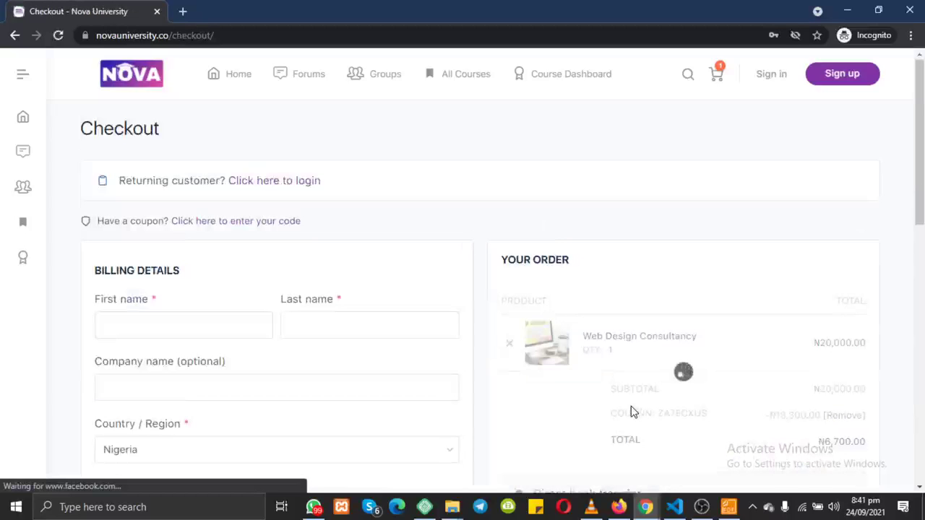
{"action": "scroll", "coordinate": [631, 412], "scroll_direction": "down", "scroll_amount": 1}
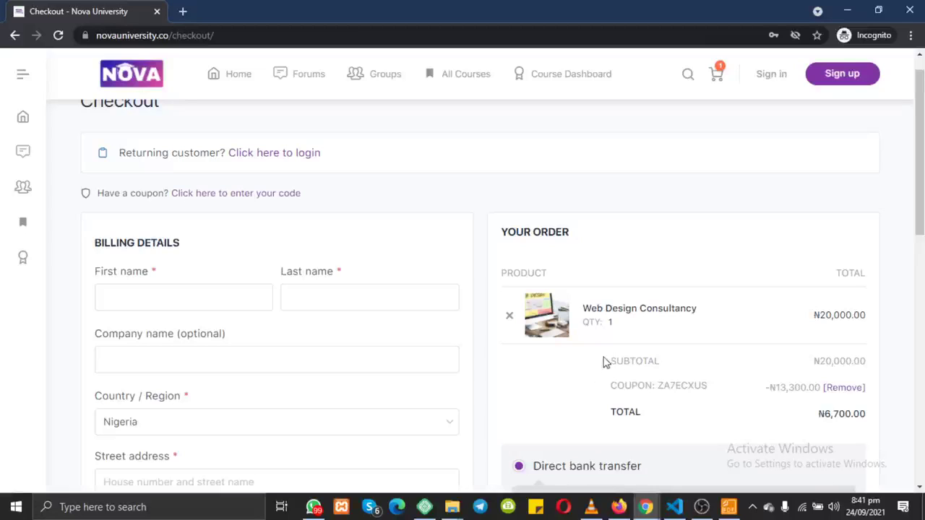
{"action": "scroll", "coordinate": [603, 363], "scroll_direction": "down", "scroll_amount": 2}
{"action": "left_click", "coordinate": [162, 191]}
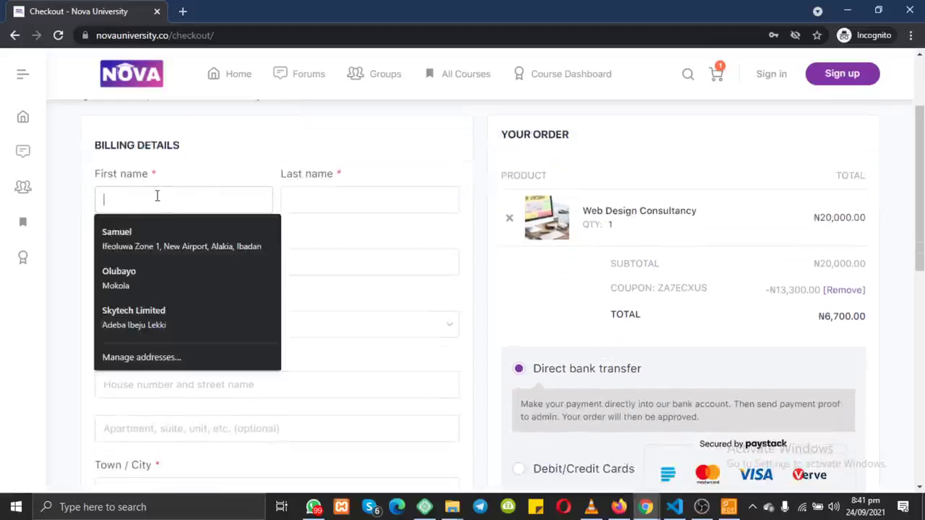
{"action": "left_click", "coordinate": [166, 249]}
{"action": "scroll", "coordinate": [228, 294], "scroll_direction": "down", "scroll_amount": 5}
{"action": "scroll", "coordinate": [229, 295], "scroll_direction": "down", "scroll_amount": 3}
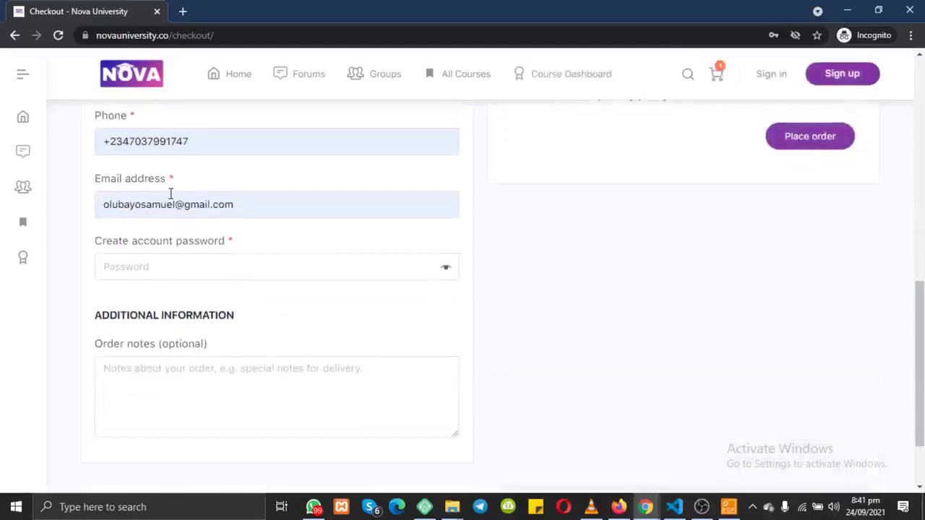
{"action": "left_click_drag", "start_coordinate": [174, 205], "coordinate": [120, 206]}
{"action": "key", "text": "BackSpace"}
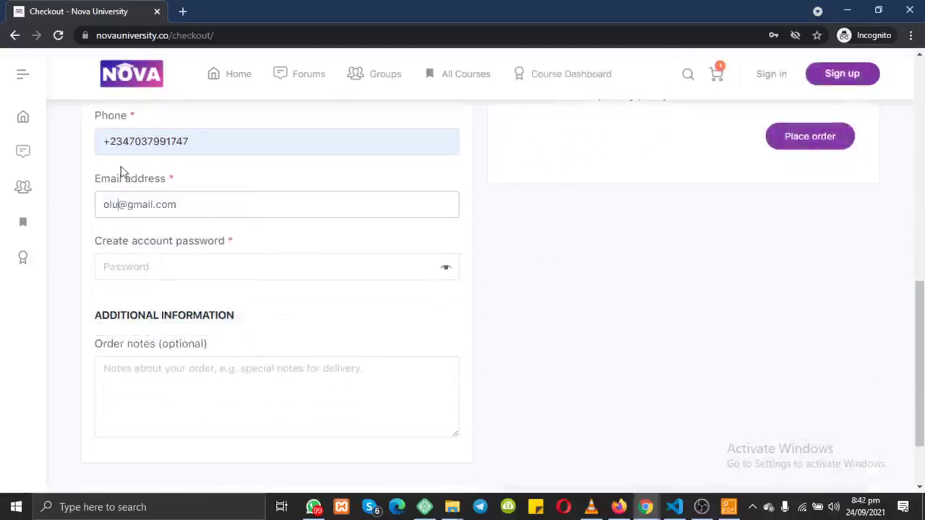
Step: Enter a stronger password in the Create account password field
{"action": "left_click_drag", "start_coordinate": [184, 180], "coordinate": [90, 180]}
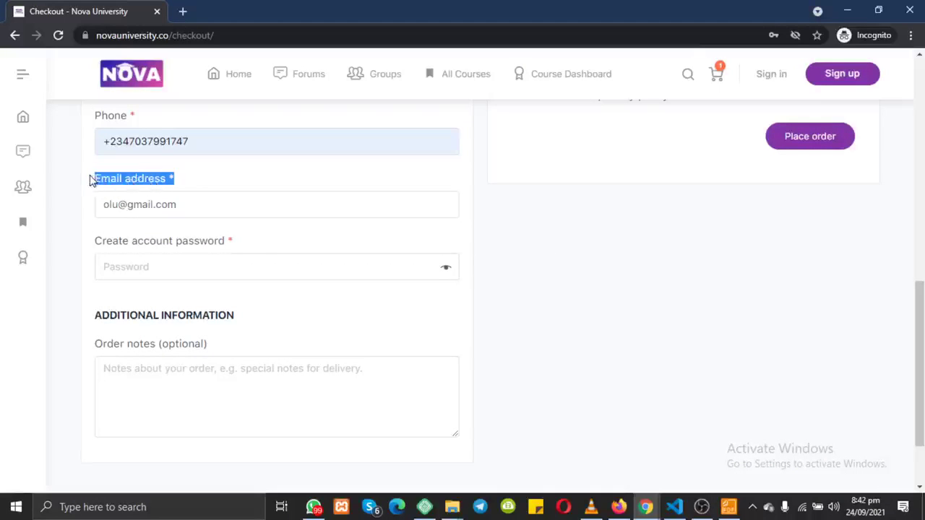
{"action": "left_click", "coordinate": [260, 248]}
{"action": "left_click_drag", "start_coordinate": [94, 243], "coordinate": [197, 243]}
{"action": "triple_click", "coordinate": [220, 242]}
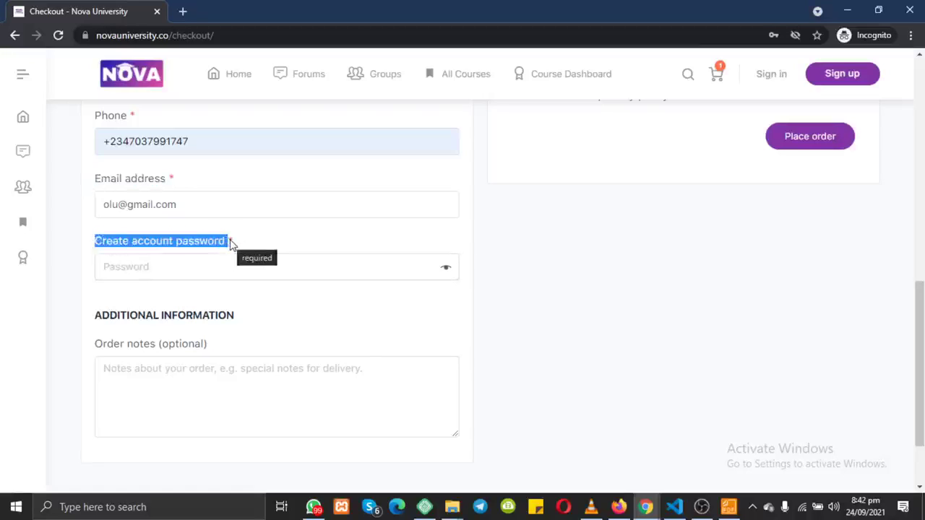
{"action": "left_click_drag", "start_coordinate": [86, 179], "coordinate": [270, 249]}
{"action": "left_click", "coordinate": [272, 250]}
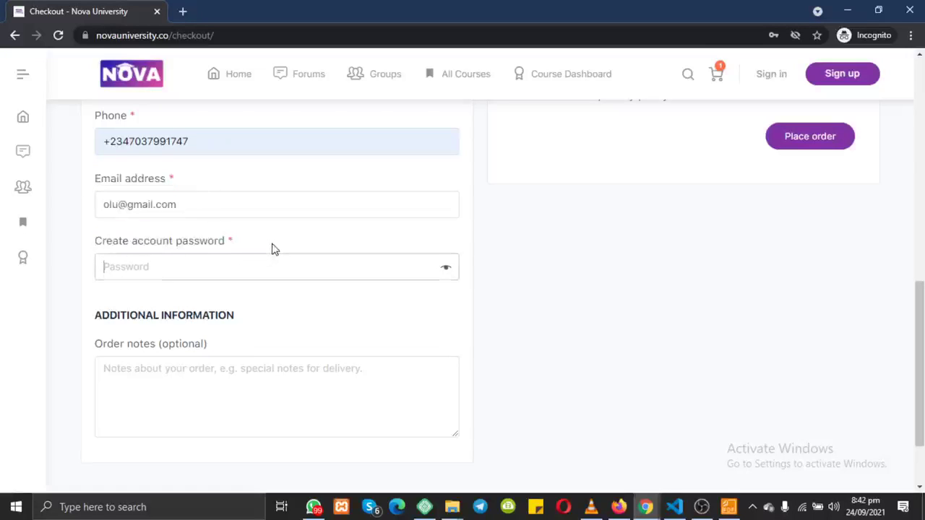
{"action": "left_click", "coordinate": [224, 273]}
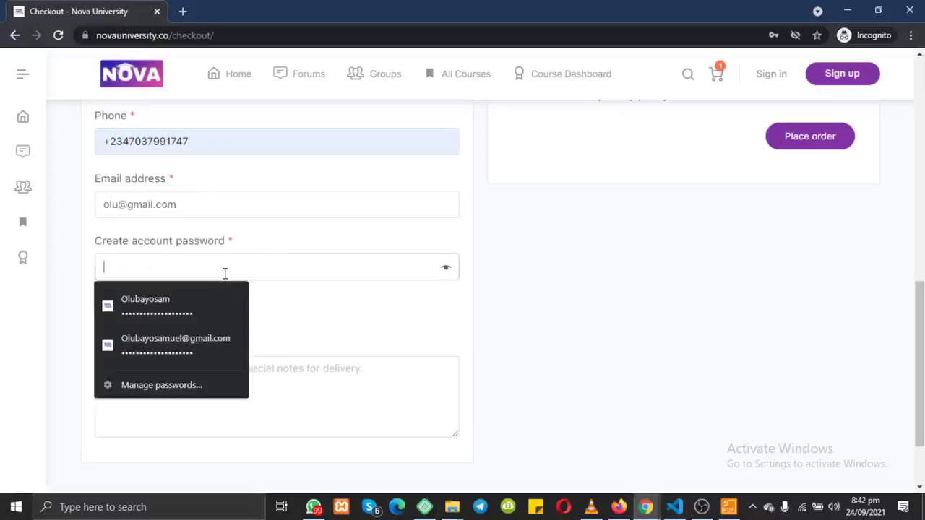
{"action": "type", "text": "*******"}
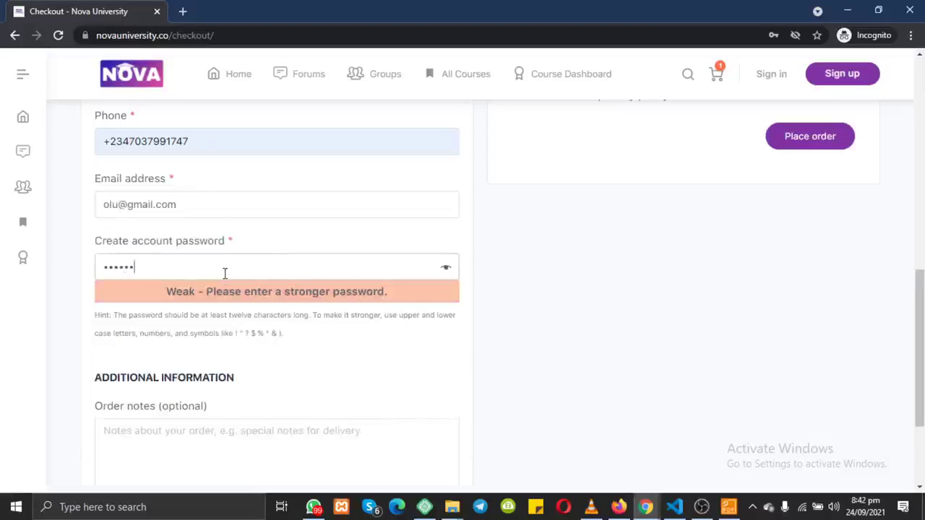
{"action": "key", "text": "BackSpace"}
{"action": "key", "text": "BackSpace"}
{"action": "key", "text": "BackSpace"}
{"action": "key", "text": "BackSpace"}
{"action": "key", "text": "BackSpace"}
{"action": "key", "text": "BackSpace"}
{"action": "key", "text": "BackSpace"}
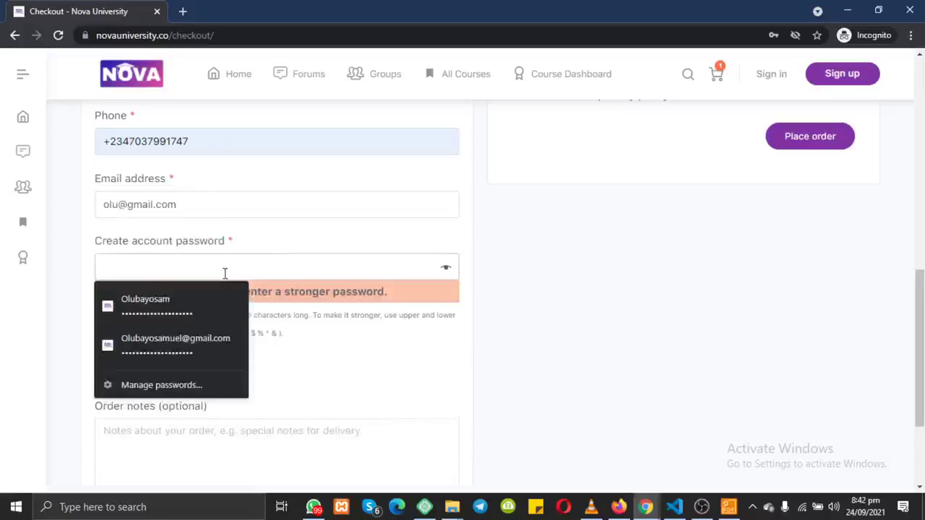
{"action": "type", "text": "*******"}
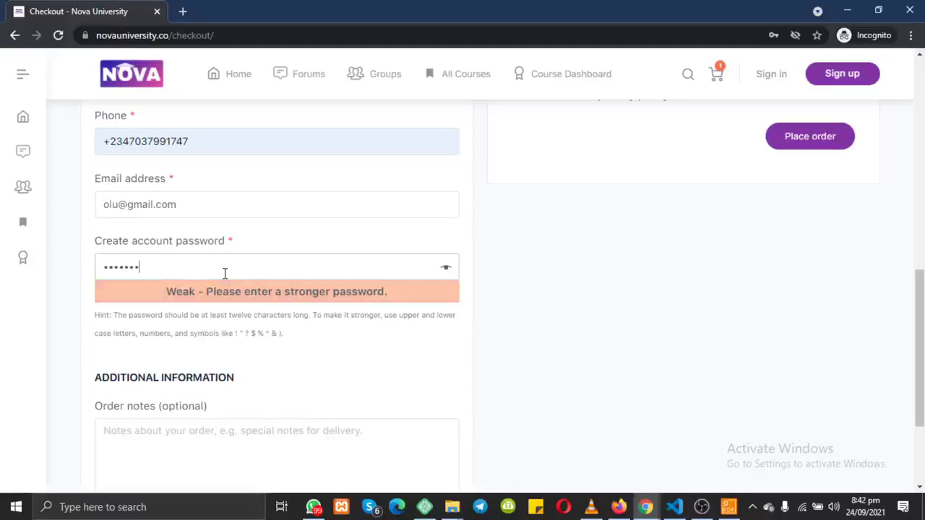
{"action": "scroll", "coordinate": [615, 223], "scroll_direction": "up", "scroll_amount": 4}
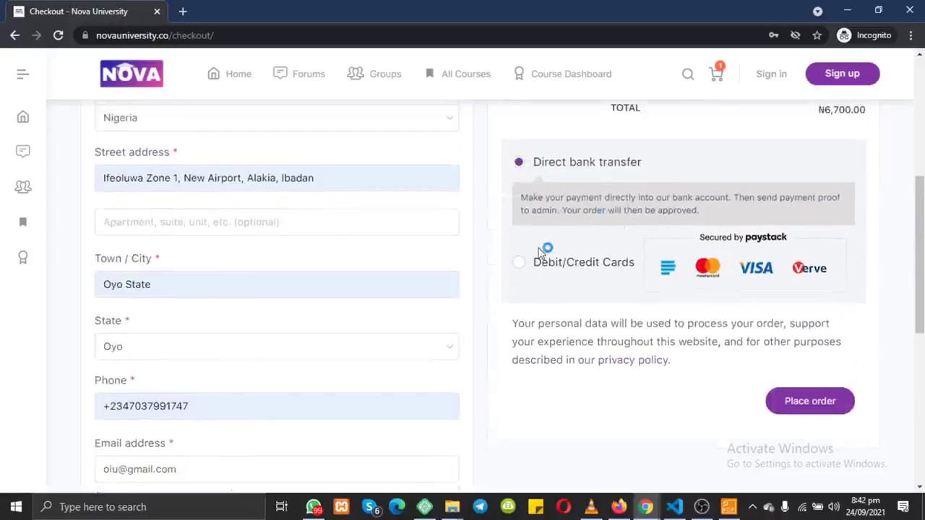
Step: Try Debit/Credit Cards, then choose Direct bank transfer and place the ₦6,700.00 order
{"action": "scroll", "coordinate": [518, 268], "scroll_direction": "up", "scroll_amount": 1}
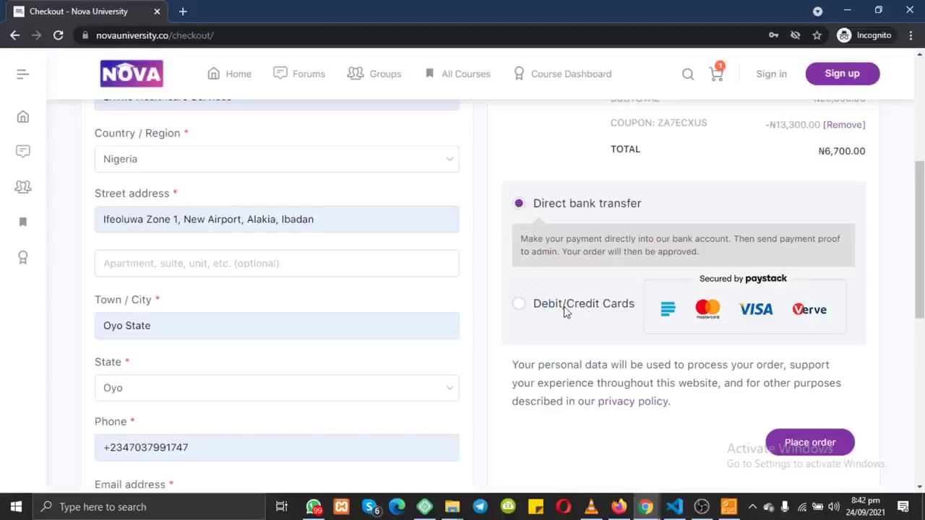
{"action": "left_click", "coordinate": [518, 305]}
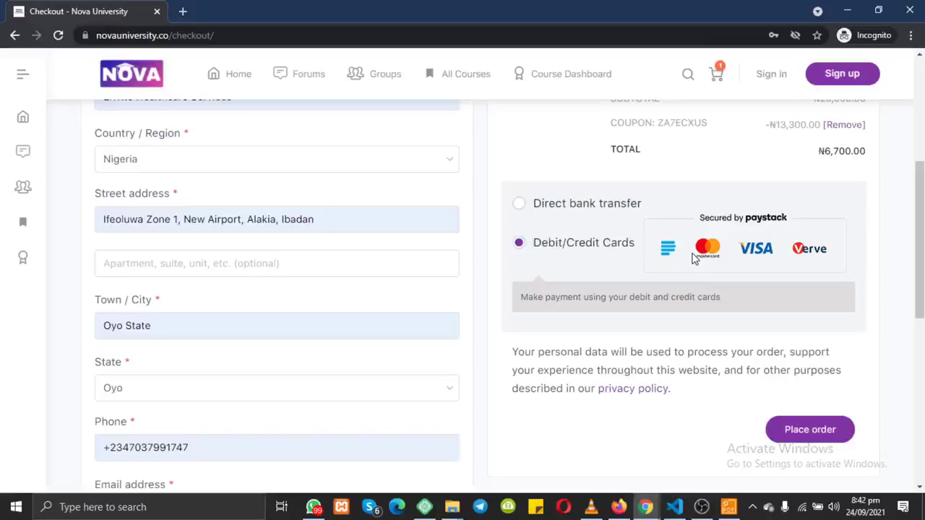
{"action": "left_click", "coordinate": [626, 205]}
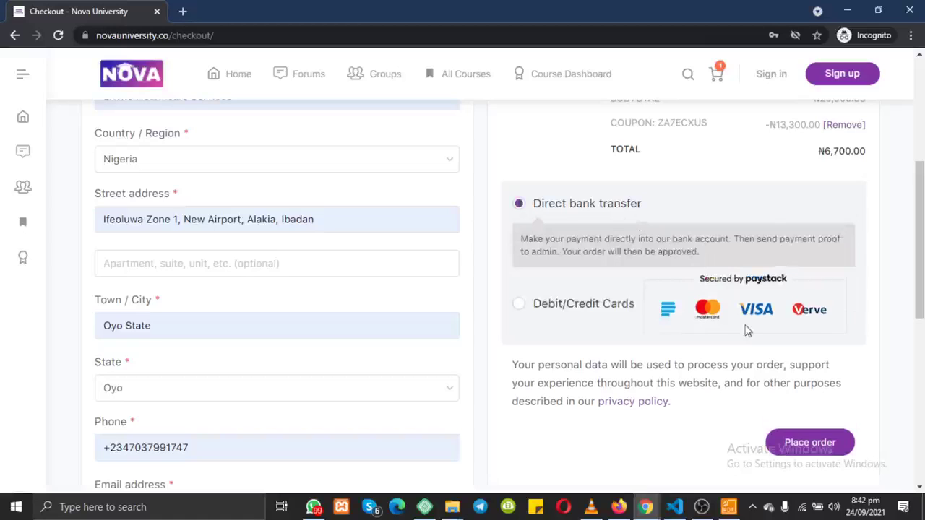
{"action": "left_click", "coordinate": [806, 442]}
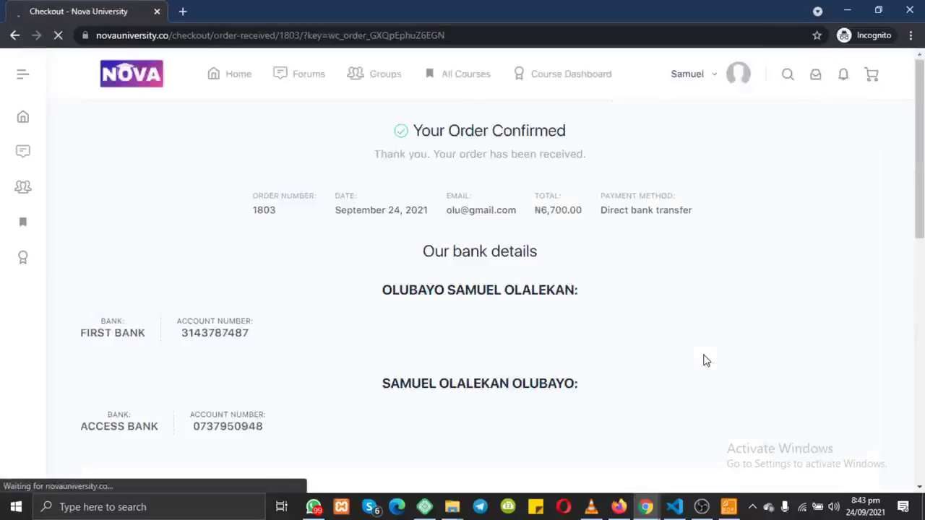
Step: Review the Order Confirmed page, highlighting the bank details for the transfer
{"action": "scroll", "coordinate": [705, 360], "scroll_direction": "down", "scroll_amount": 2}
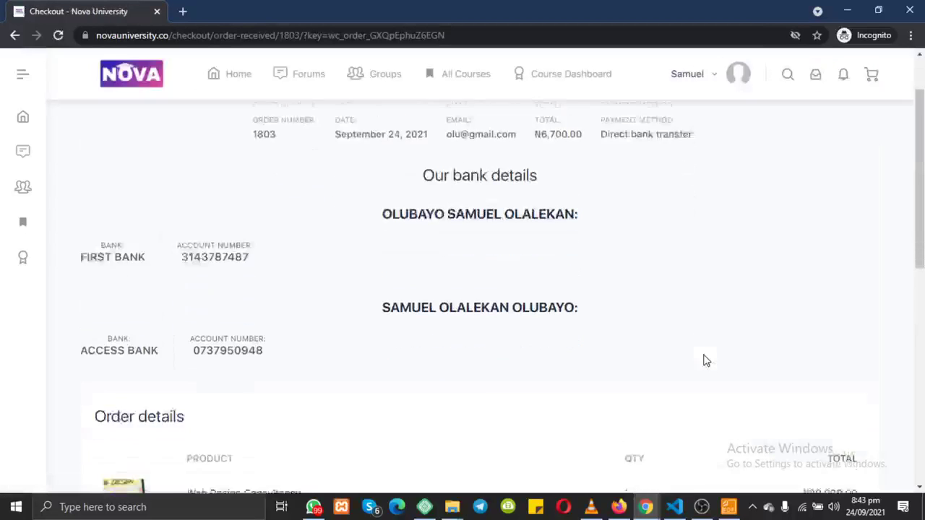
{"action": "scroll", "coordinate": [706, 360], "scroll_direction": "up", "scroll_amount": 2}
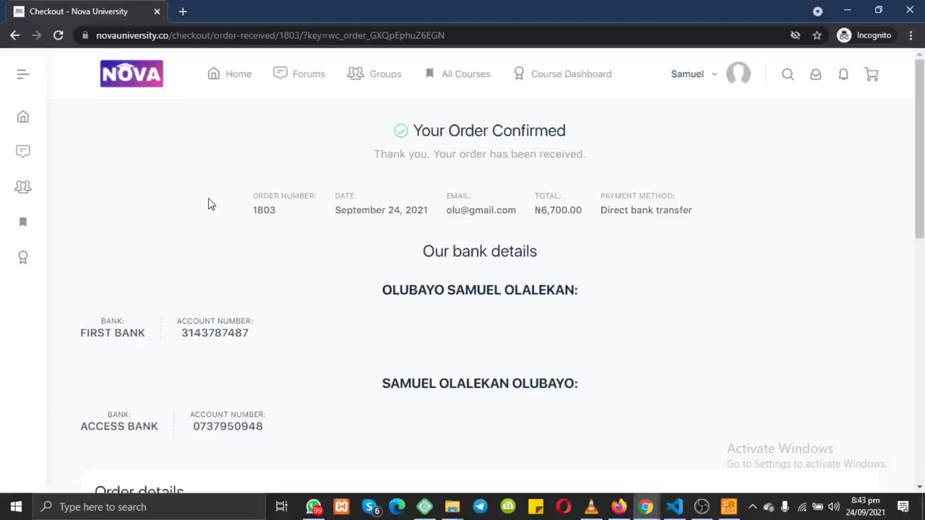
{"action": "left_click_drag", "start_coordinate": [71, 329], "coordinate": [289, 436]}
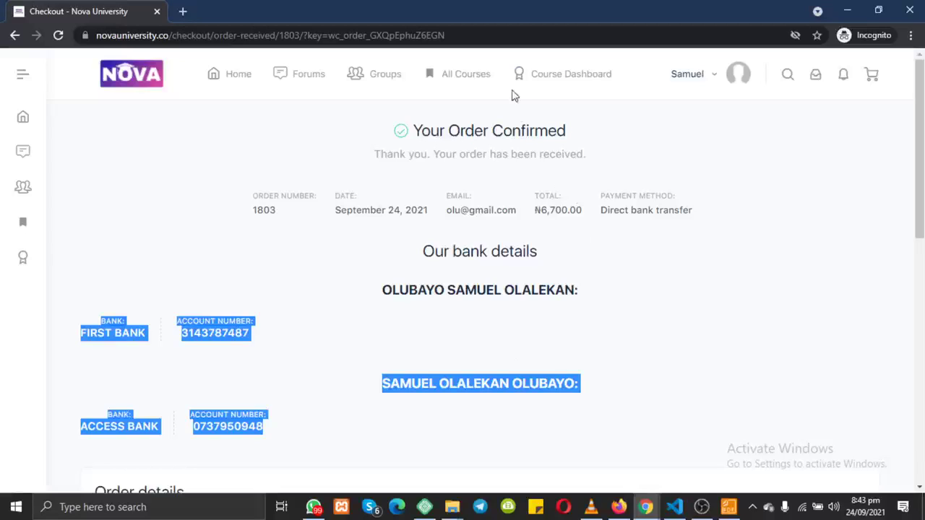
{"action": "left_click_drag", "start_coordinate": [504, 66], "coordinate": [612, 79]}
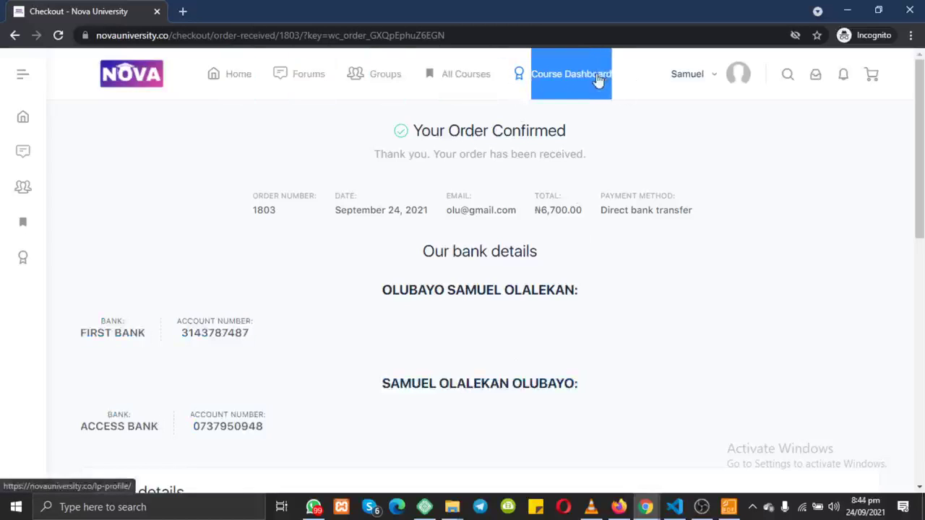
Step: Open the Course Dashboard from the expanded sidebar and check the Enrolled Courses count
{"action": "left_click", "coordinate": [24, 78]}
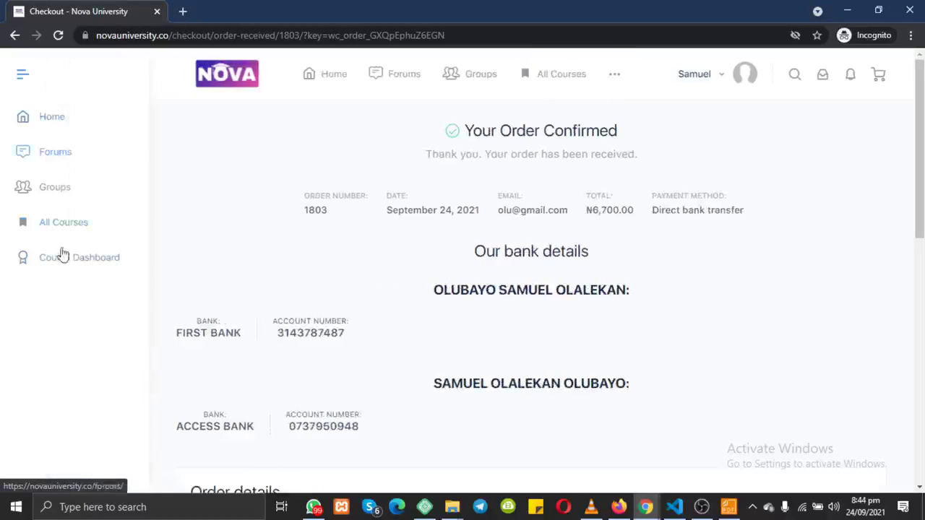
{"action": "left_click", "coordinate": [103, 258]}
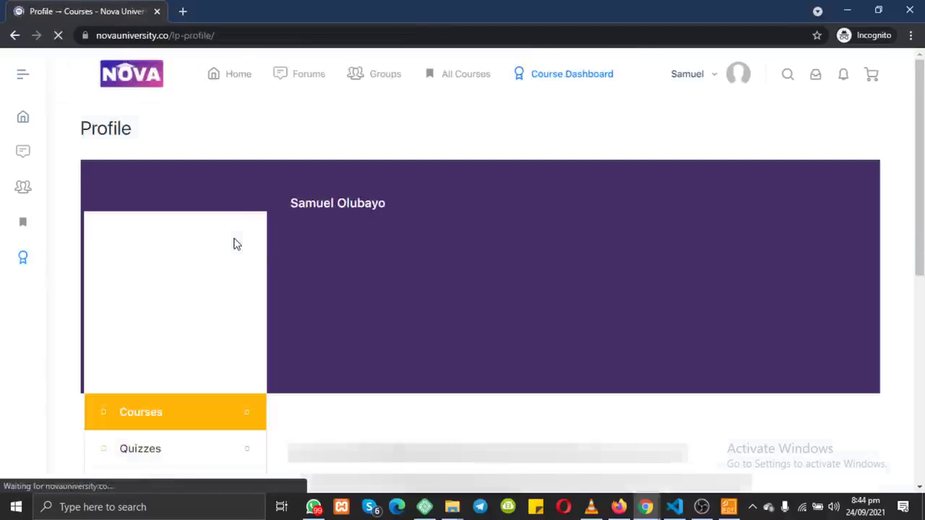
{"action": "scroll", "coordinate": [268, 244], "scroll_direction": "down", "scroll_amount": 3}
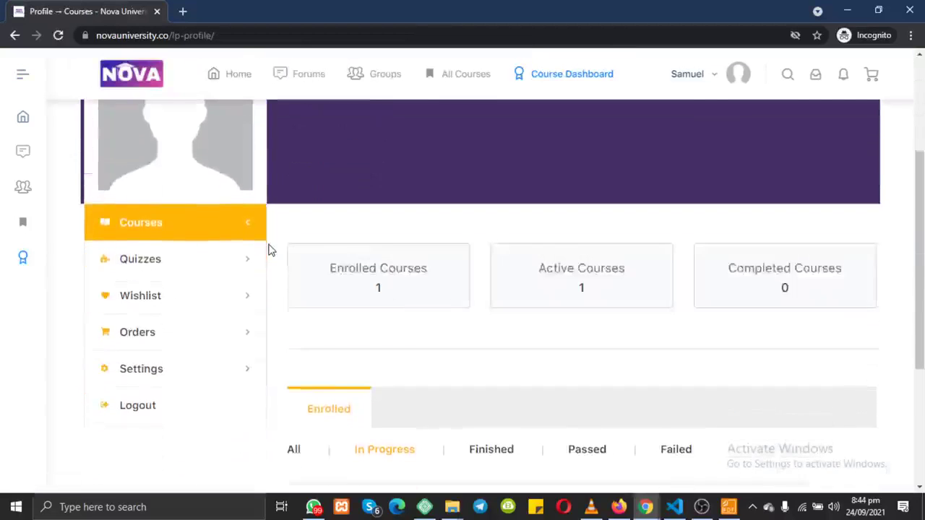
{"action": "scroll", "coordinate": [268, 249], "scroll_direction": "down", "scroll_amount": 1}
{"action": "scroll", "coordinate": [268, 249], "scroll_direction": "up", "scroll_amount": 2}
{"action": "scroll", "coordinate": [270, 250], "scroll_direction": "down", "scroll_amount": 2}
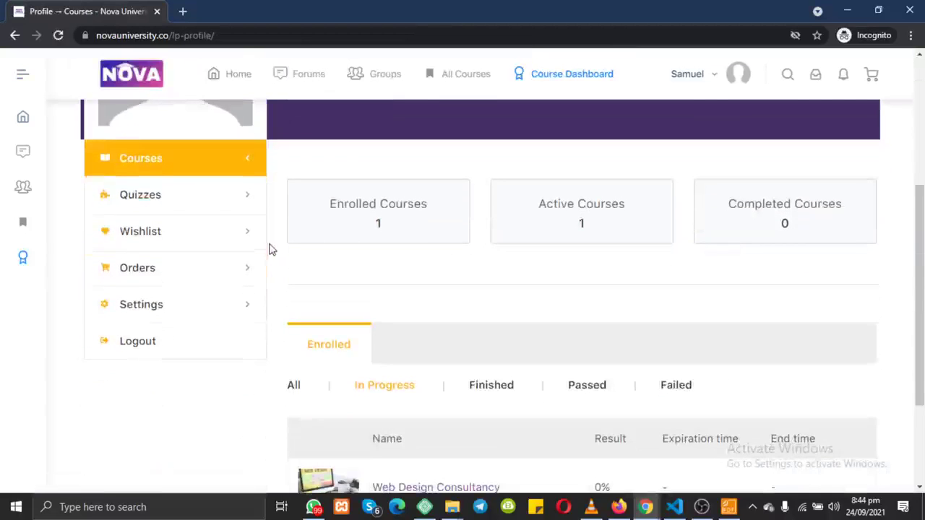
{"action": "left_click_drag", "start_coordinate": [316, 209], "coordinate": [398, 224]}
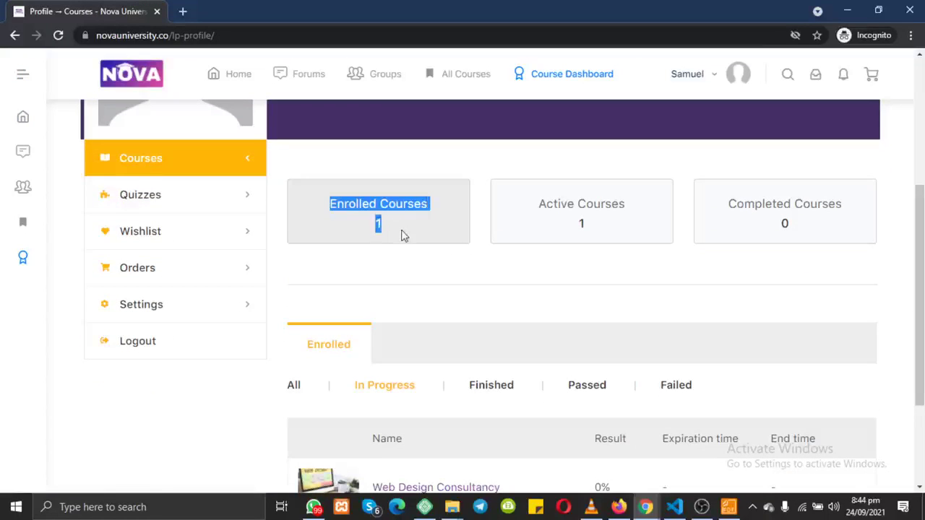
{"action": "scroll", "coordinate": [543, 234], "scroll_direction": "down", "scroll_amount": 2}
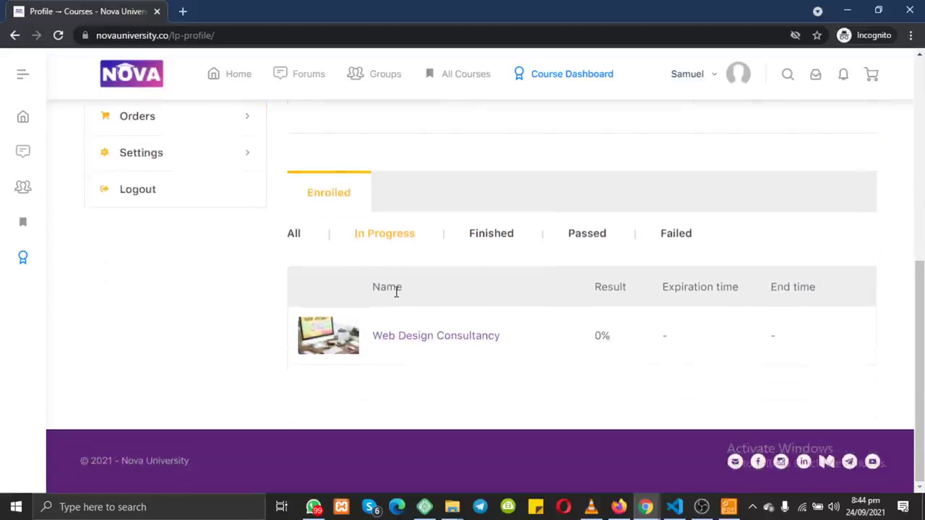
{"action": "scroll", "coordinate": [355, 211], "scroll_direction": "up", "scroll_amount": 4}
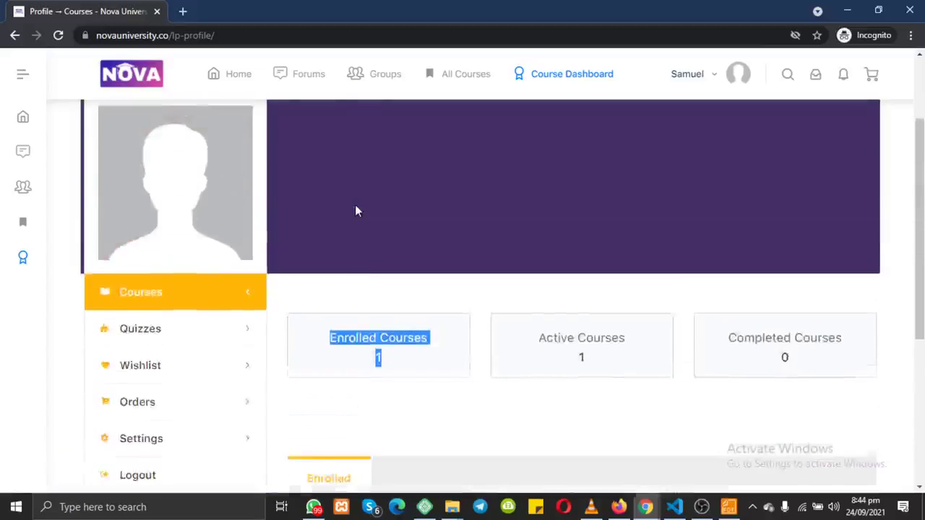
{"action": "scroll", "coordinate": [355, 211], "scroll_direction": "down", "scroll_amount": 4}
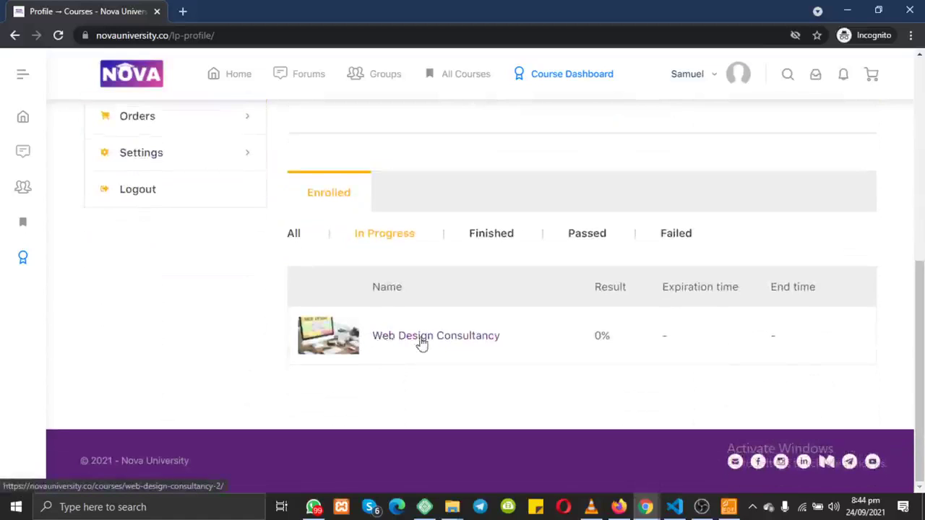
Step: Open Web Design Consultancy from the course table
{"action": "left_click", "coordinate": [414, 341]}
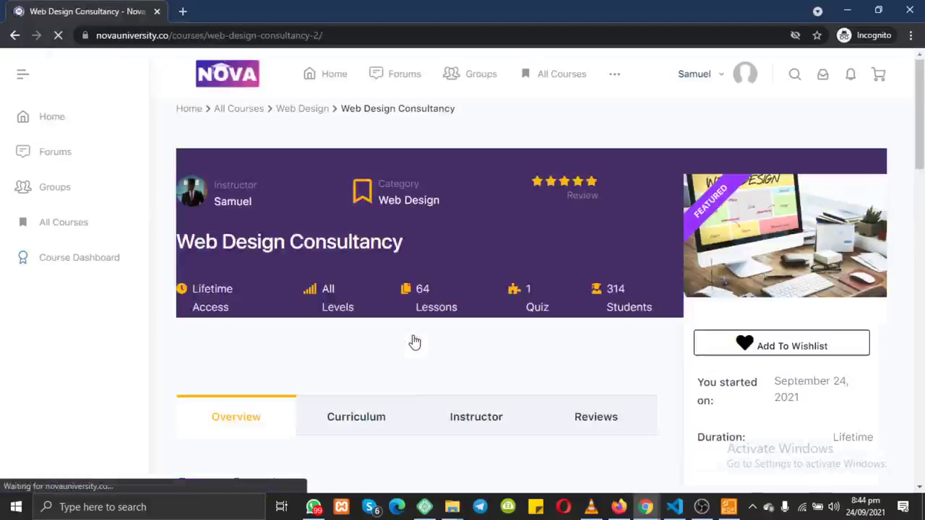
{"action": "scroll", "coordinate": [414, 342], "scroll_direction": "down", "scroll_amount": 4}
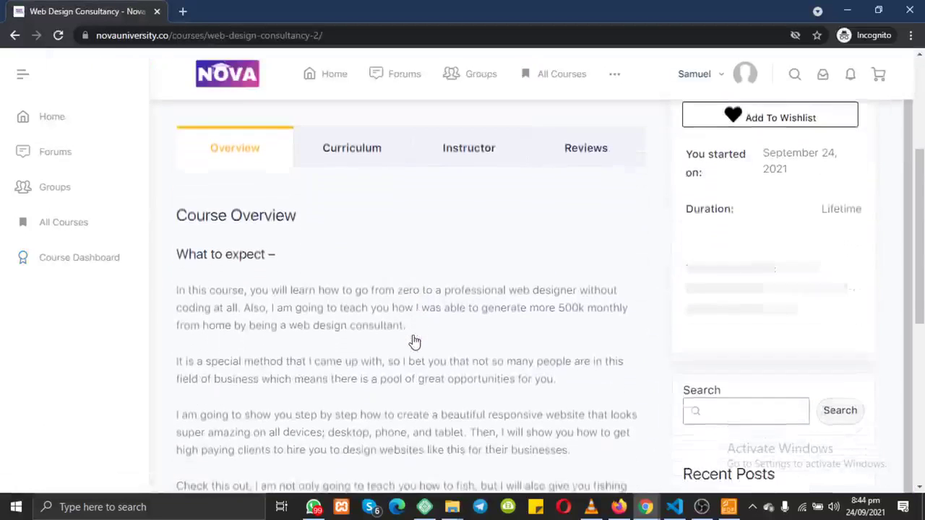
{"action": "scroll", "coordinate": [744, 289], "scroll_direction": "up", "scroll_amount": 3}
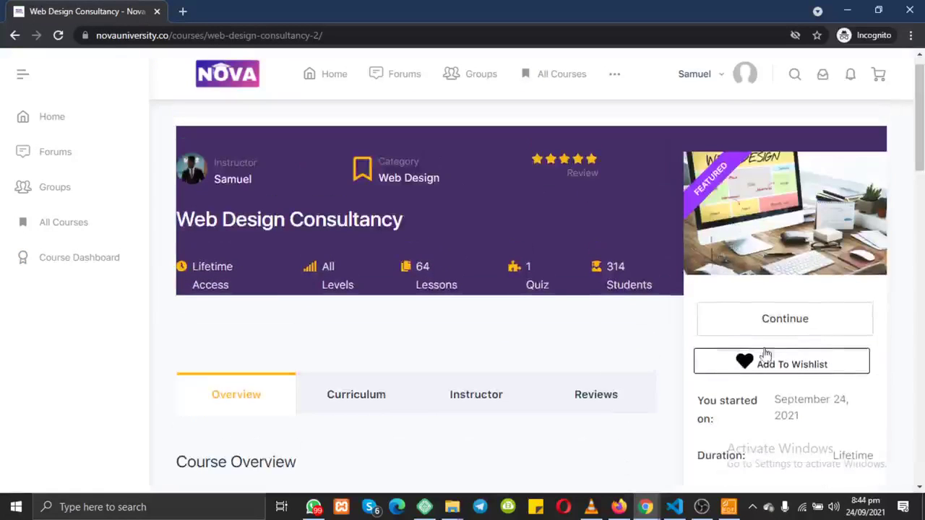
Step: Continue the course and play, then pause, the lesson 1.1 introduction video
{"action": "left_click", "coordinate": [779, 330]}
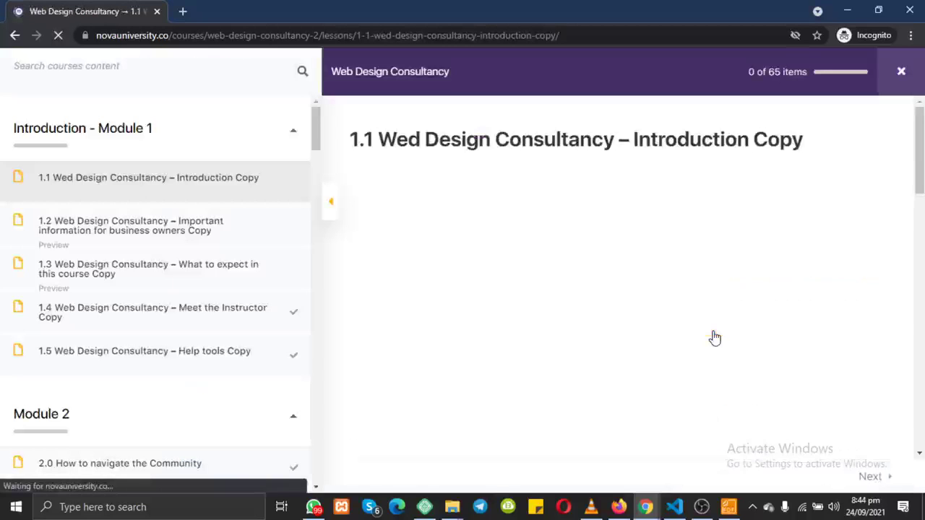
{"action": "scroll", "coordinate": [232, 311], "scroll_direction": "down", "scroll_amount": 2}
{"action": "scroll", "coordinate": [231, 311], "scroll_direction": "down", "scroll_amount": 4}
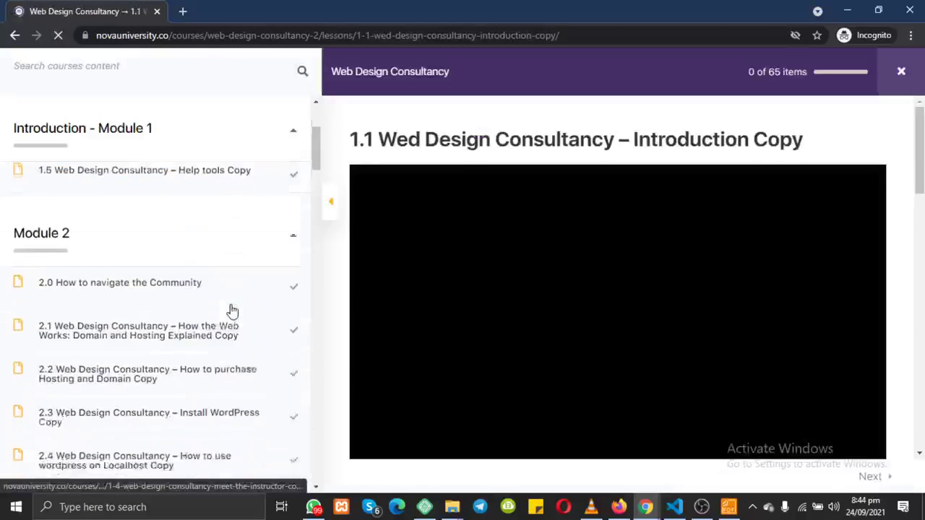
{"action": "scroll", "coordinate": [231, 311], "scroll_direction": "up", "scroll_amount": 6}
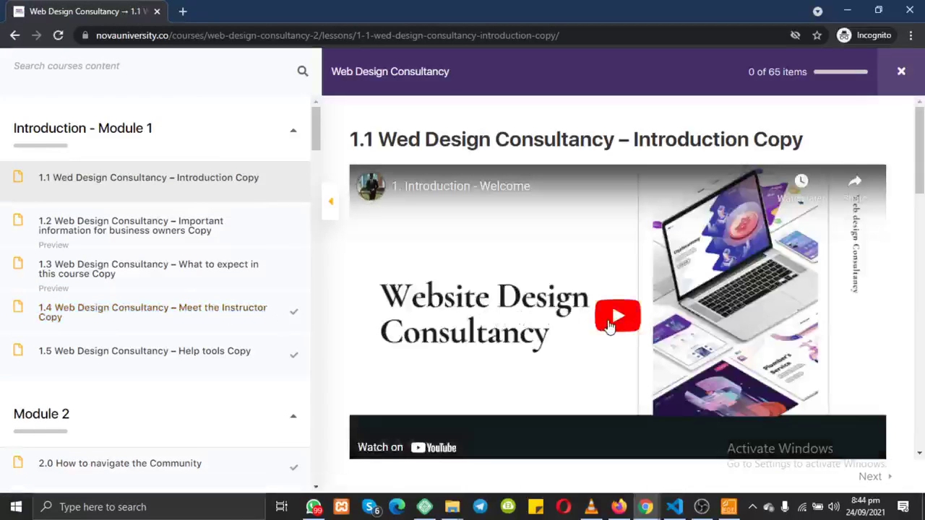
{"action": "left_click", "coordinate": [609, 327]}
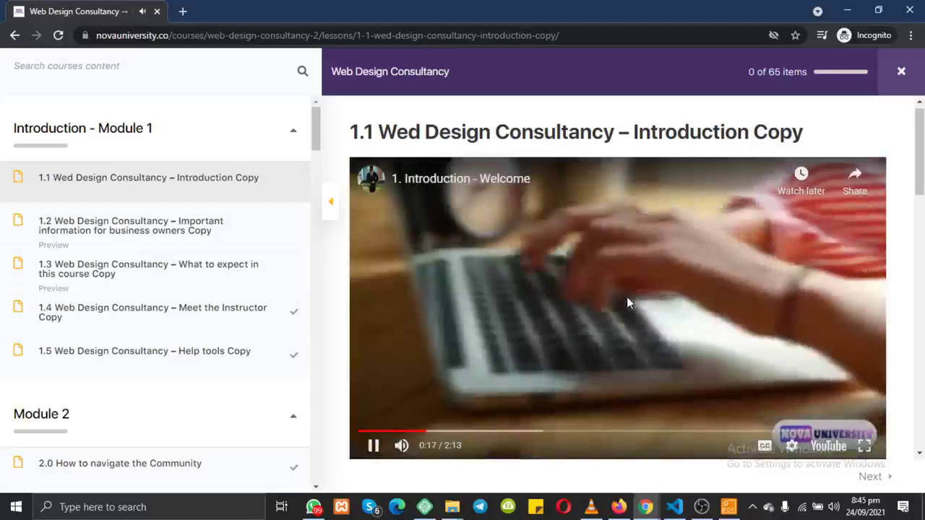
{"action": "left_click", "coordinate": [605, 299]}
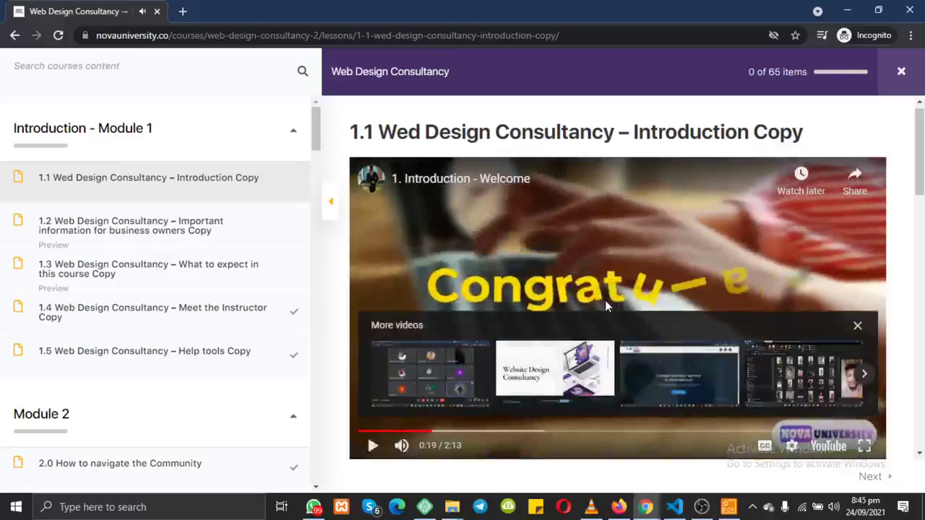
Step: Mark lesson 1.1 Complete and confirm Yes in the Complete lesson dialog
{"action": "scroll", "coordinate": [605, 300], "scroll_direction": "down", "scroll_amount": 3}
{"action": "scroll", "coordinate": [605, 300], "scroll_direction": "up", "scroll_amount": 3}
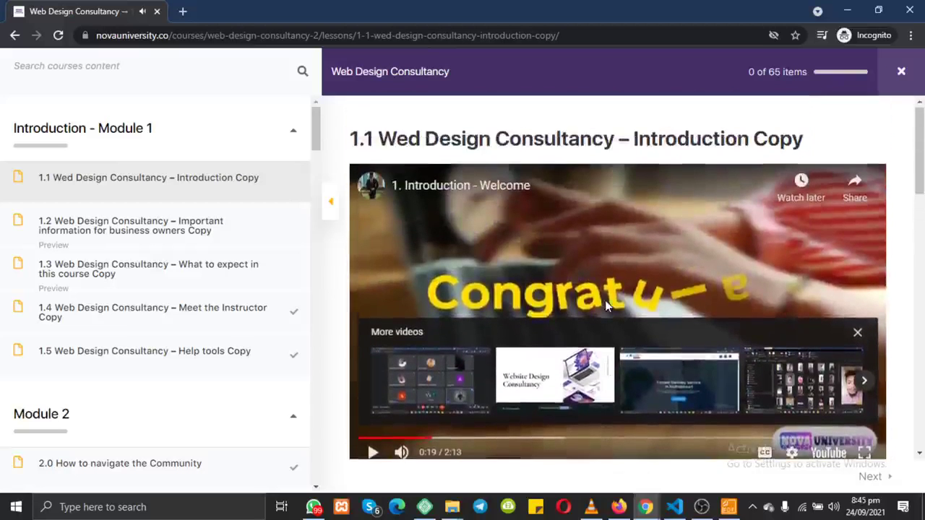
{"action": "scroll", "coordinate": [605, 300], "scroll_direction": "down", "scroll_amount": 10}
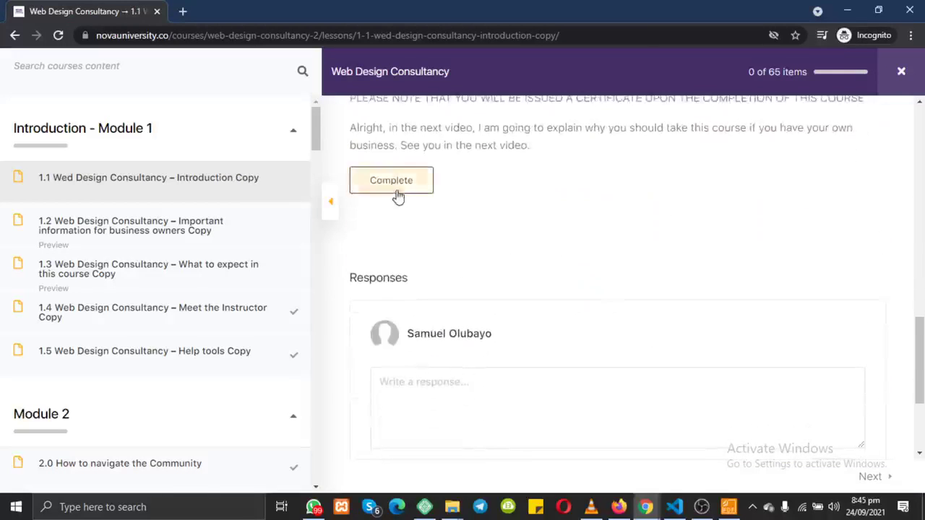
{"action": "left_click", "coordinate": [396, 189]}
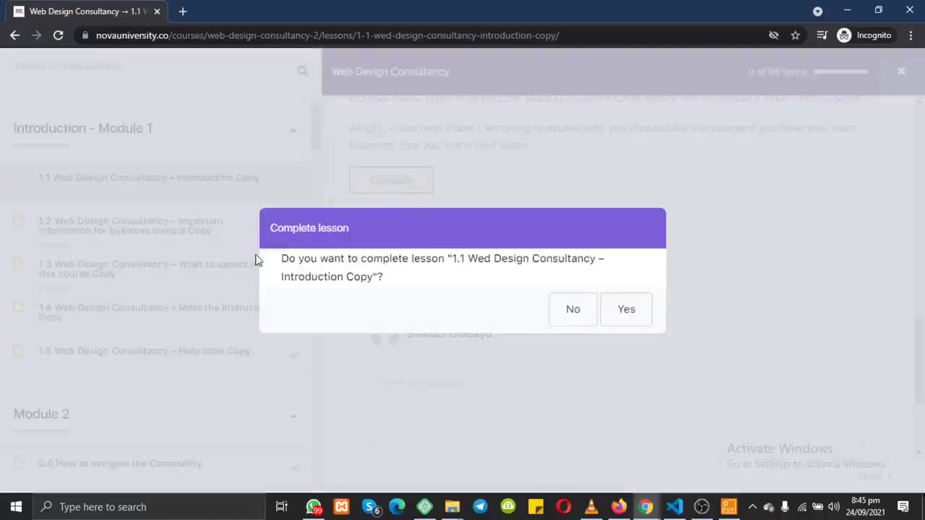
{"action": "left_click_drag", "start_coordinate": [257, 260], "coordinate": [464, 294]}
{"action": "left_click", "coordinate": [639, 312]}
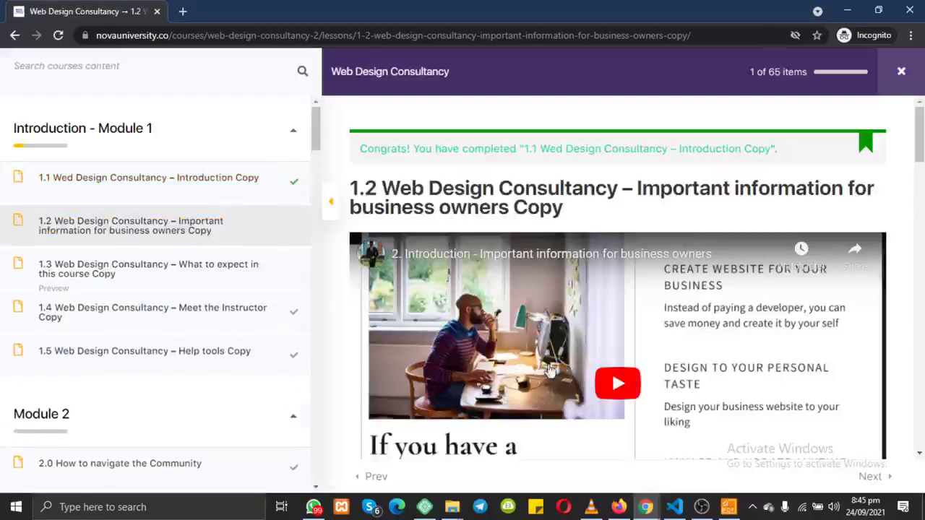
Step: Mark the lesson 1.2 business-owners lesson as complete
{"action": "scroll", "coordinate": [599, 378], "scroll_direction": "down", "scroll_amount": 4}
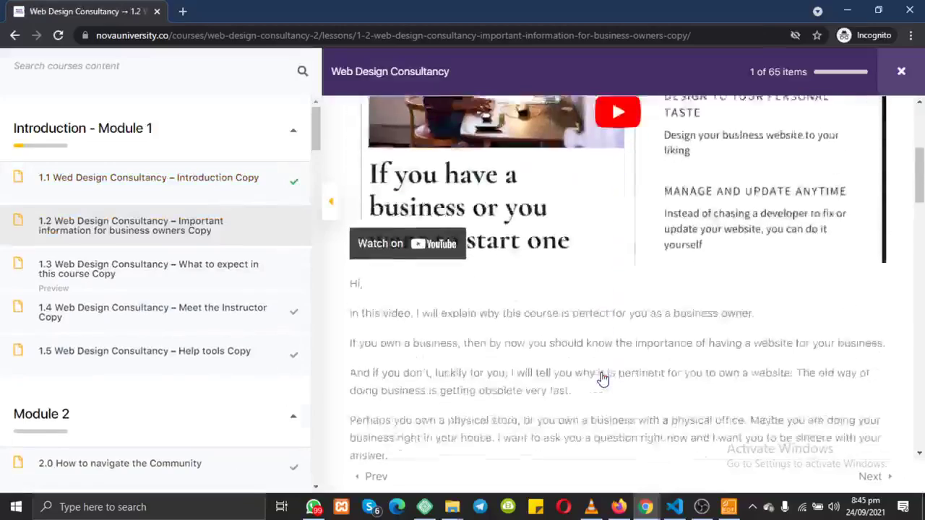
{"action": "scroll", "coordinate": [603, 379], "scroll_direction": "down", "scroll_amount": 1}
{"action": "scroll", "coordinate": [603, 378], "scroll_direction": "up", "scroll_amount": 1}
{"action": "scroll", "coordinate": [603, 378], "scroll_direction": "down", "scroll_amount": 10}
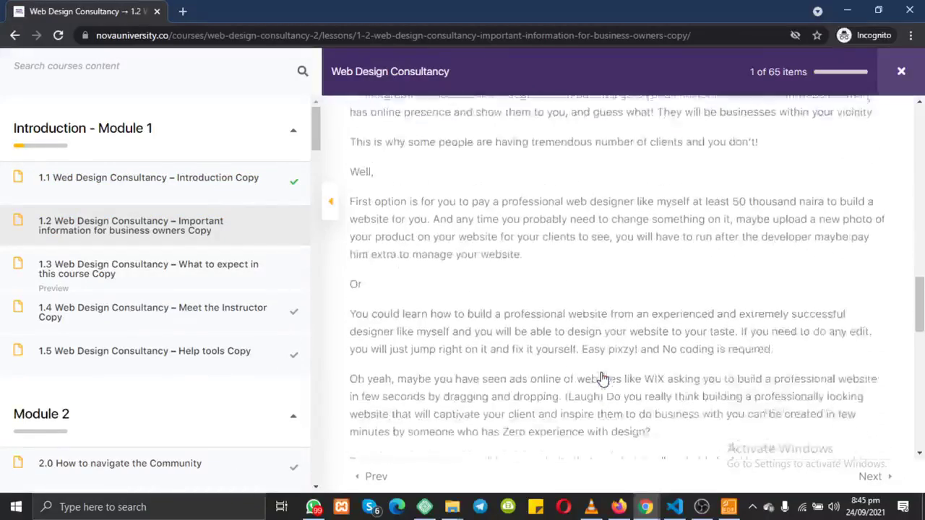
{"action": "scroll", "coordinate": [603, 379], "scroll_direction": "down", "scroll_amount": 7}
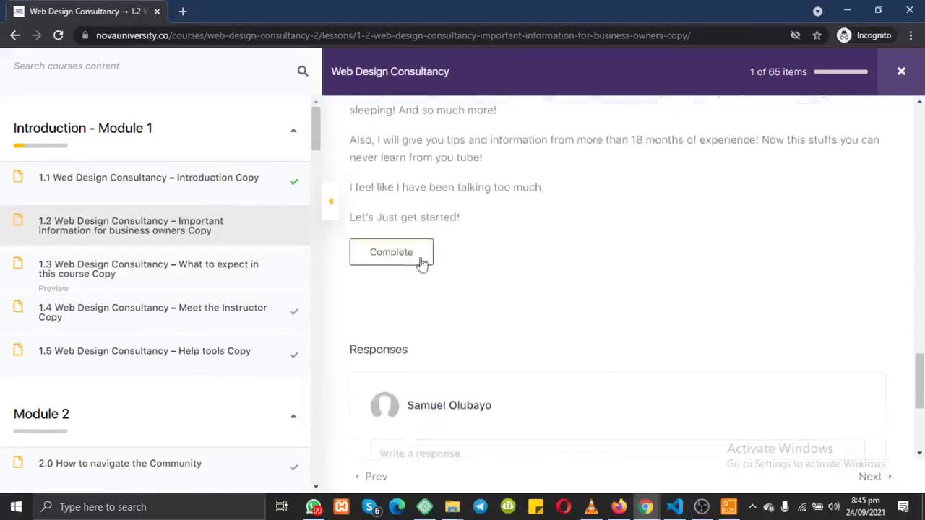
{"action": "left_click", "coordinate": [400, 260]}
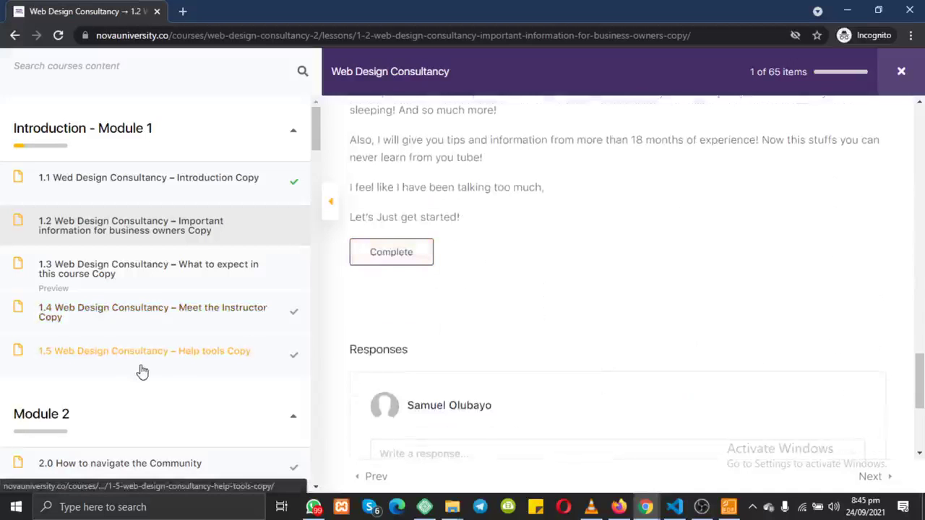
Step: Open Module 9's 9.4 Farewell Copy and highlight its greeting and WhatsApp group invitation
{"action": "scroll", "coordinate": [141, 371], "scroll_direction": "down", "scroll_amount": 4}
{"action": "scroll", "coordinate": [141, 372], "scroll_direction": "down", "scroll_amount": 15}
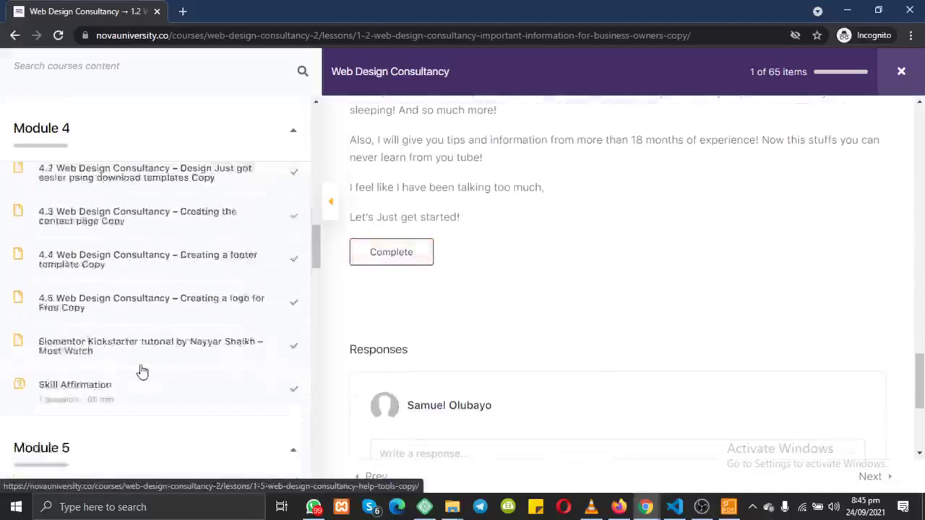
{"action": "scroll", "coordinate": [141, 372], "scroll_direction": "down", "scroll_amount": 6}
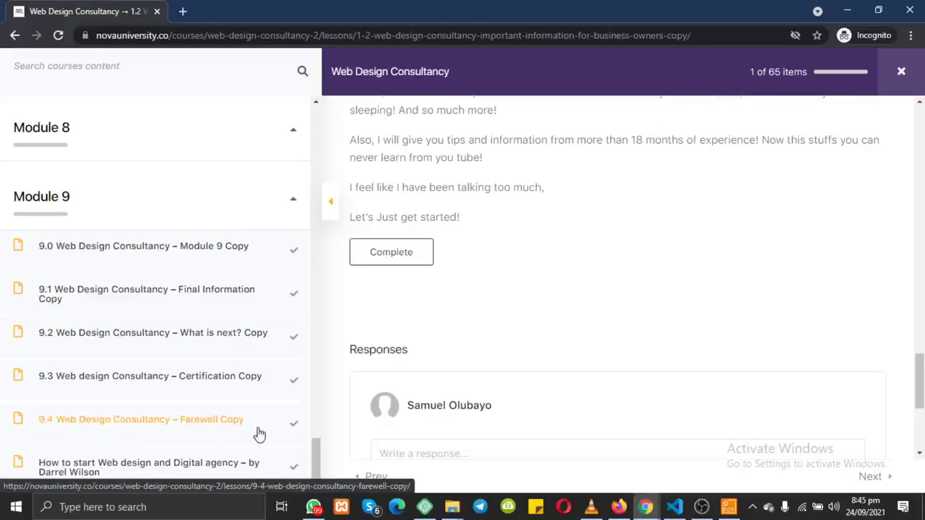
{"action": "left_click", "coordinate": [167, 422]}
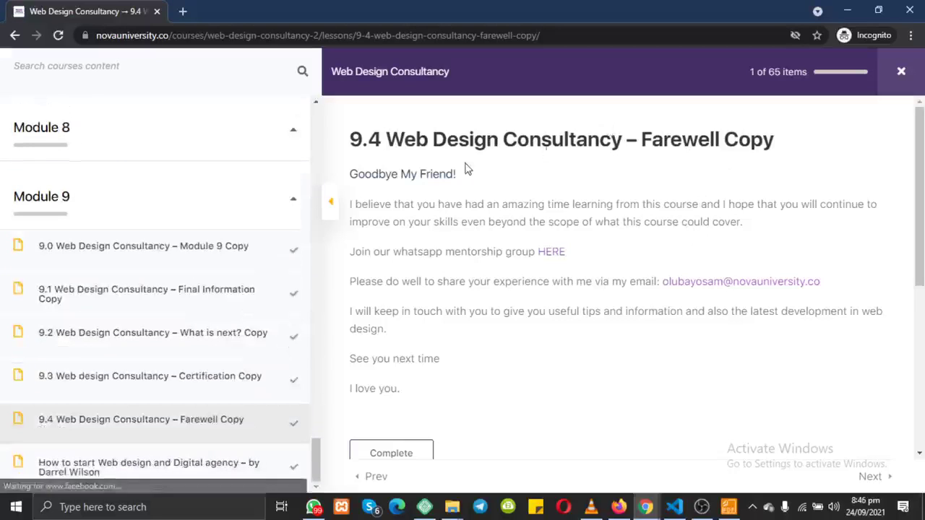
{"action": "left_click_drag", "start_coordinate": [353, 172], "coordinate": [464, 176]}
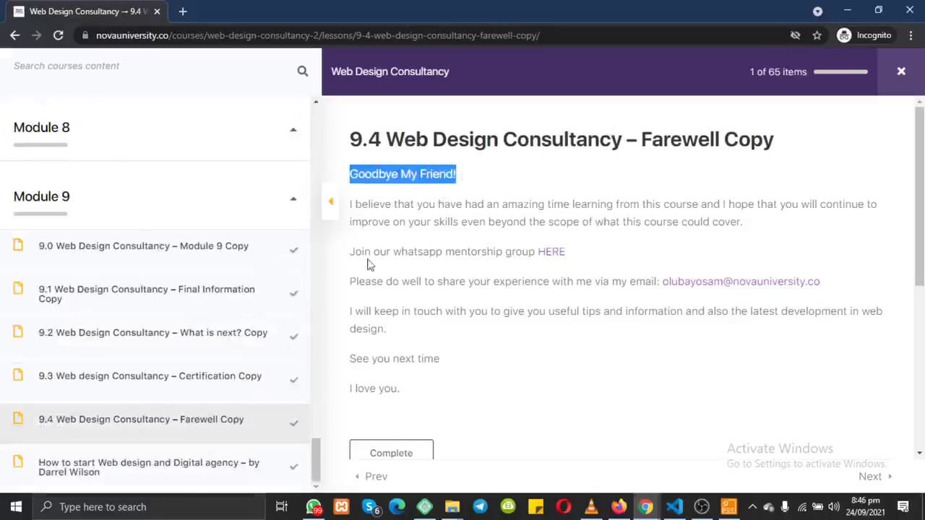
{"action": "left_click_drag", "start_coordinate": [349, 252], "coordinate": [538, 264]}
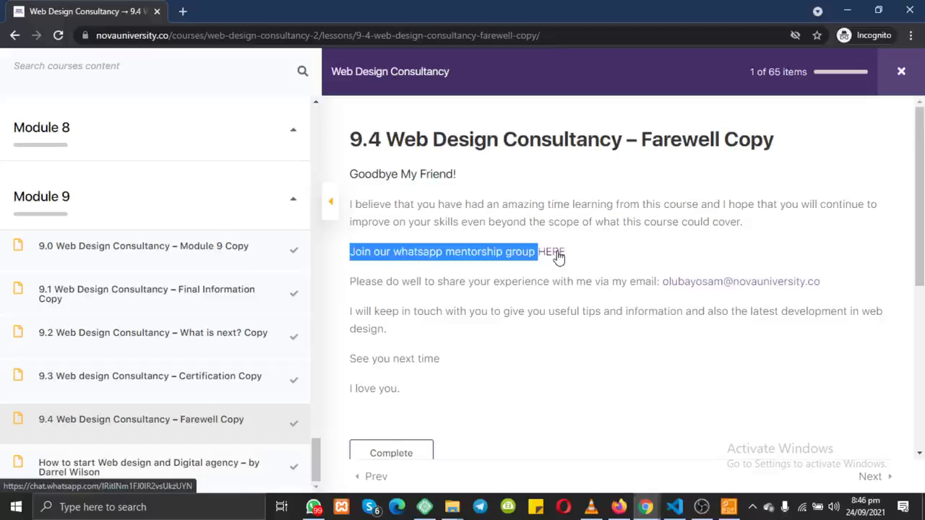
{"action": "mouse_move", "coordinate": [591, 256]}
{"action": "left_mouse_down"}
{"action": "mouse_move", "coordinate": [538, 254]}
{"action": "mouse_move", "coordinate": [574, 256]}
{"action": "left_mouse_up"}
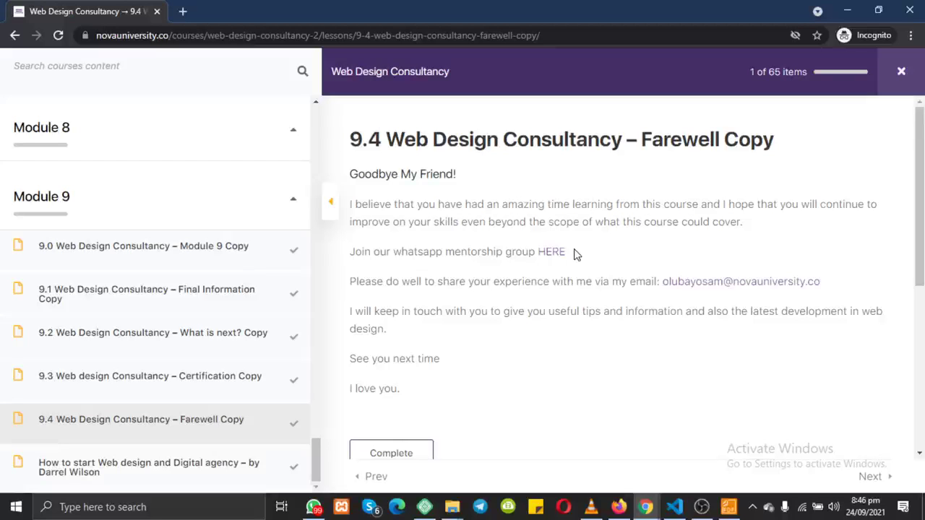
{"action": "left_click", "coordinate": [313, 507]}
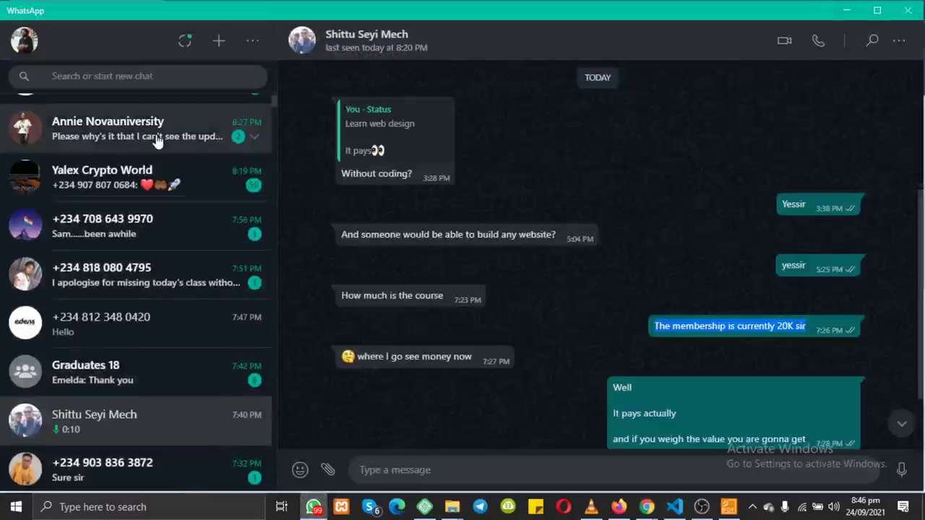
{"action": "scroll", "coordinate": [157, 141], "scroll_direction": "up", "scroll_amount": 3}
{"action": "scroll", "coordinate": [157, 141], "scroll_direction": "down", "scroll_amount": 8}
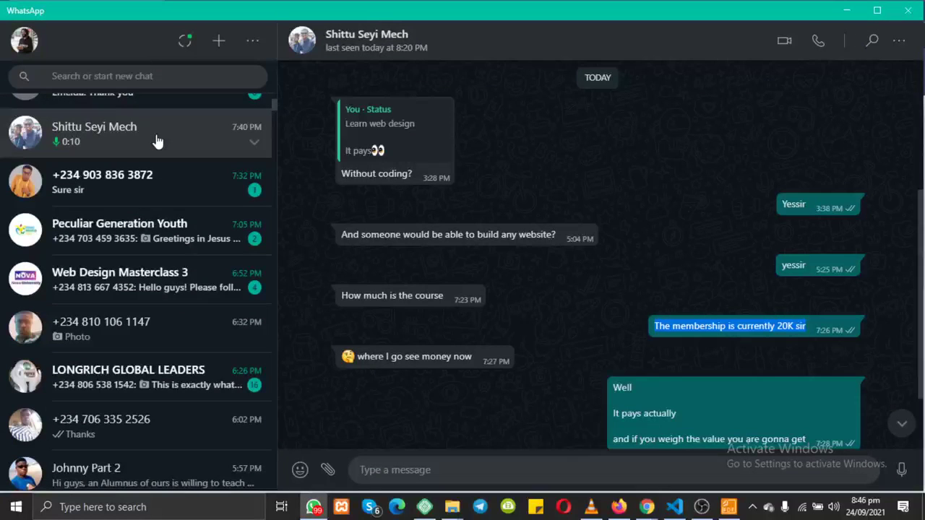
{"action": "scroll", "coordinate": [157, 141], "scroll_direction": "up", "scroll_amount": 3}
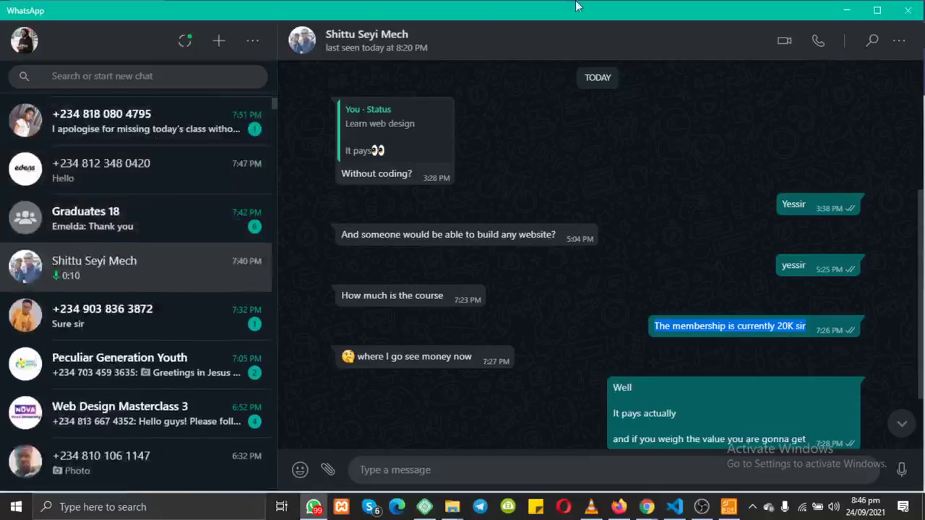
{"action": "left_click", "coordinate": [849, 11]}
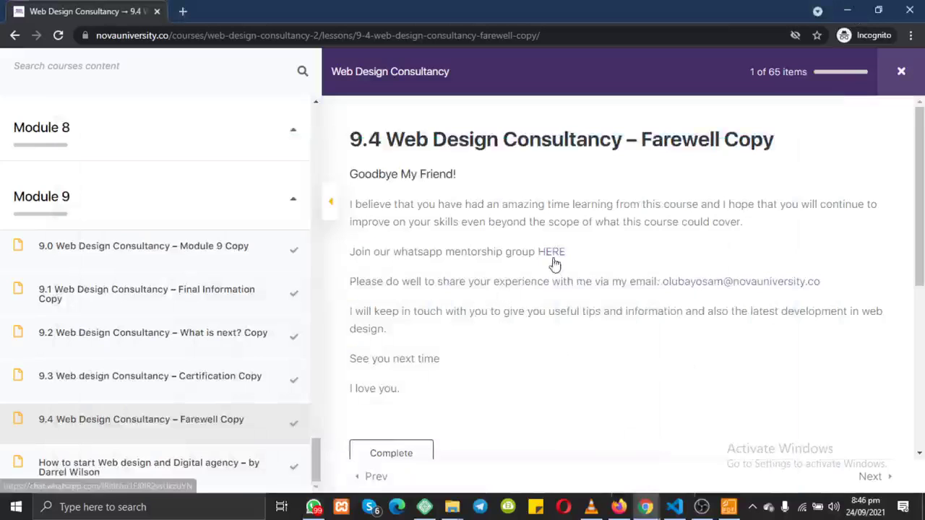
Step: Scroll through the course sidebar, then close the lesson player with the top-right X
{"action": "scroll", "coordinate": [192, 201], "scroll_direction": "up", "scroll_amount": 3}
{"action": "scroll", "coordinate": [193, 202], "scroll_direction": "up", "scroll_amount": 10}
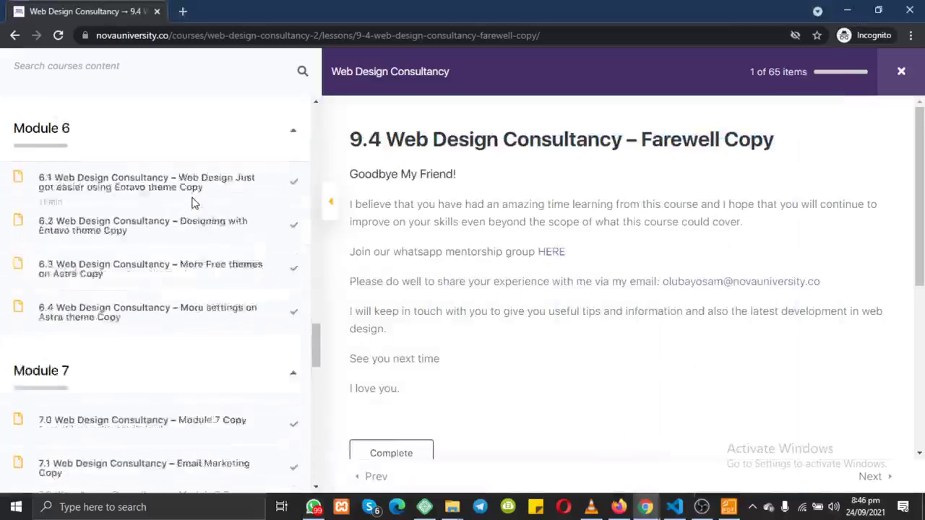
{"action": "scroll", "coordinate": [192, 202], "scroll_direction": "down", "scroll_amount": 5}
{"action": "scroll", "coordinate": [192, 202], "scroll_direction": "down", "scroll_amount": 10}
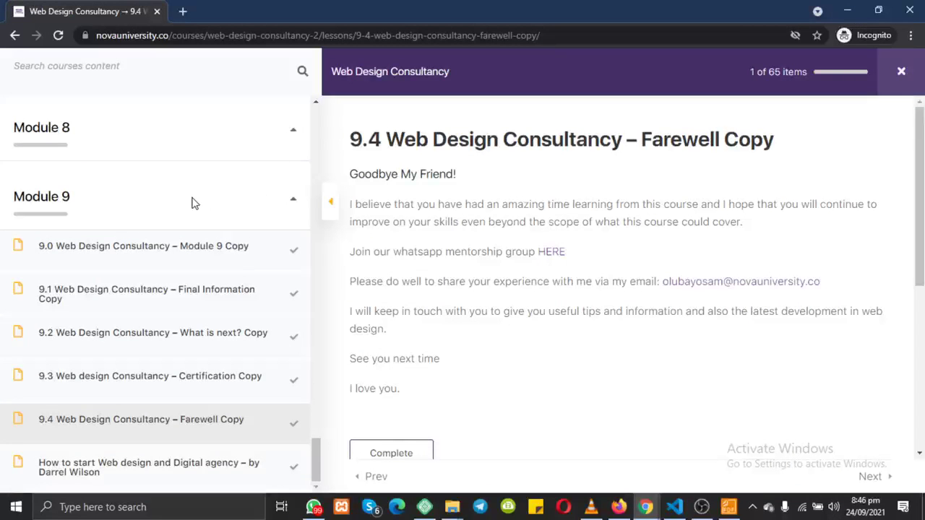
{"action": "scroll", "coordinate": [192, 203], "scroll_direction": "up", "scroll_amount": 8}
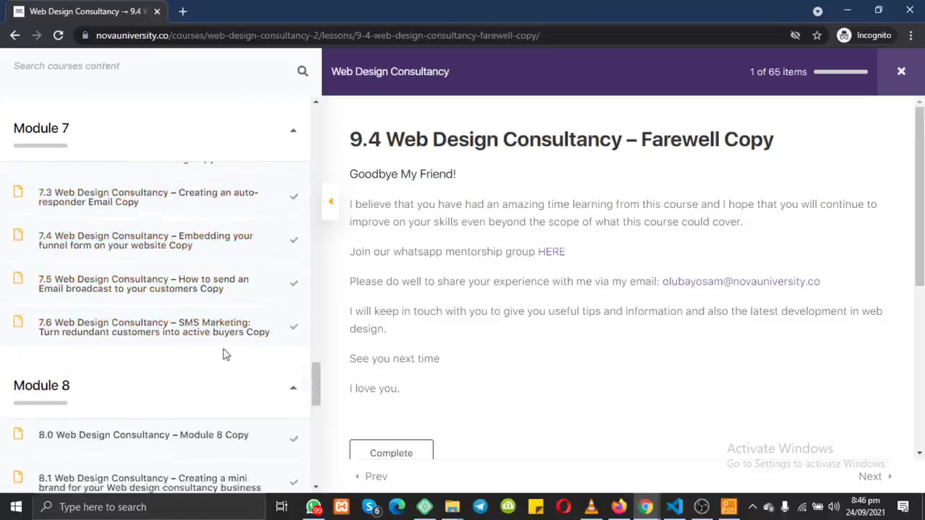
{"action": "scroll", "coordinate": [225, 354], "scroll_direction": "up", "scroll_amount": 3}
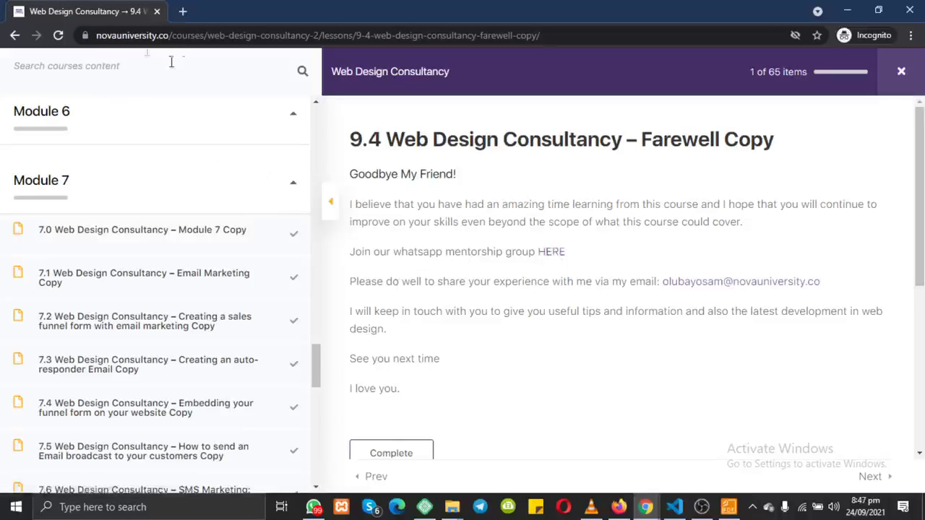
{"action": "scroll", "coordinate": [191, 138], "scroll_direction": "up", "scroll_amount": 3}
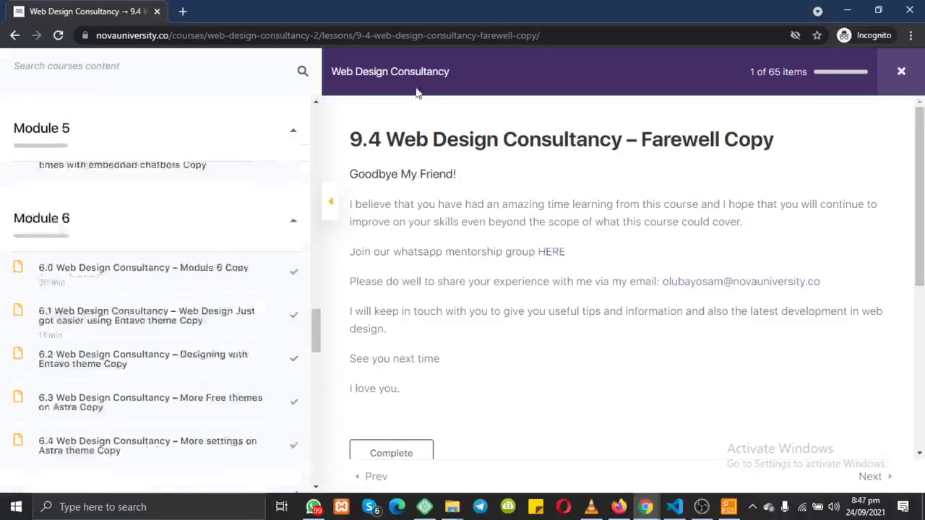
{"action": "left_click", "coordinate": [909, 84]}
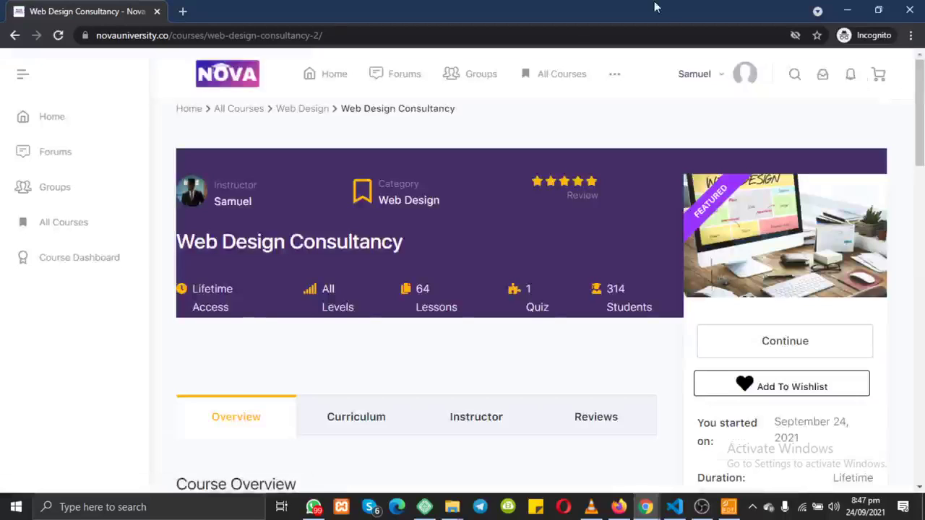
Step: Go to the Home News Feed and start a post using the Attach a photo camera icon
{"action": "left_click", "coordinate": [345, 79]}
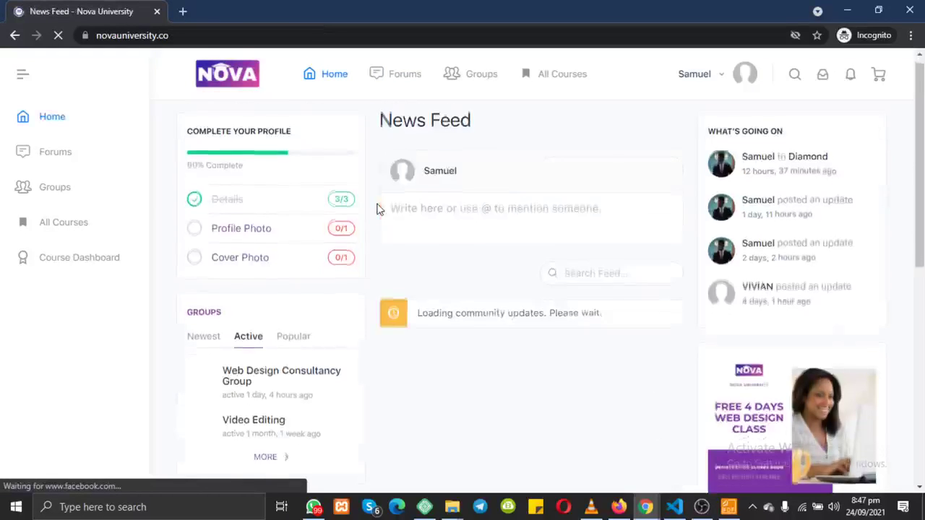
{"action": "left_click", "coordinate": [477, 221]}
{"action": "left_click_drag", "start_coordinate": [166, 140], "coordinate": [293, 235]}
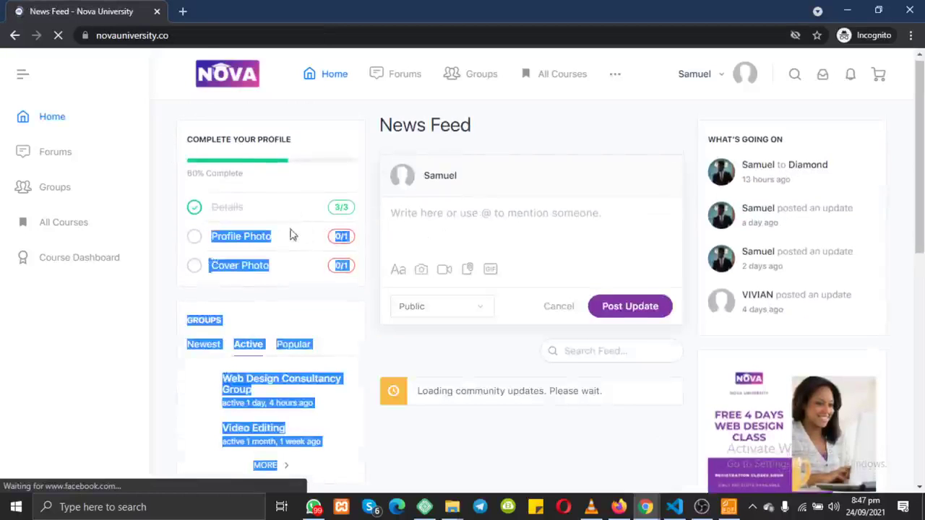
{"action": "left_click", "coordinate": [451, 226]}
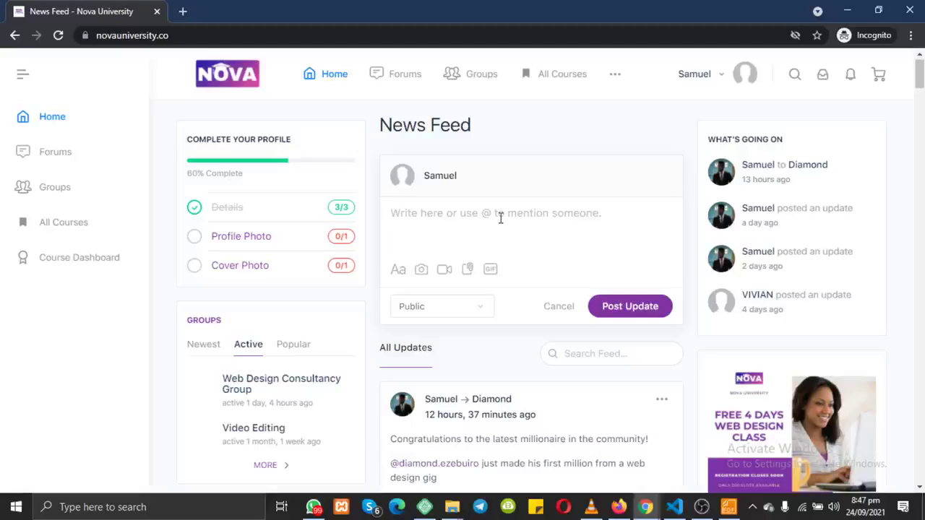
{"action": "left_click", "coordinate": [421, 270]}
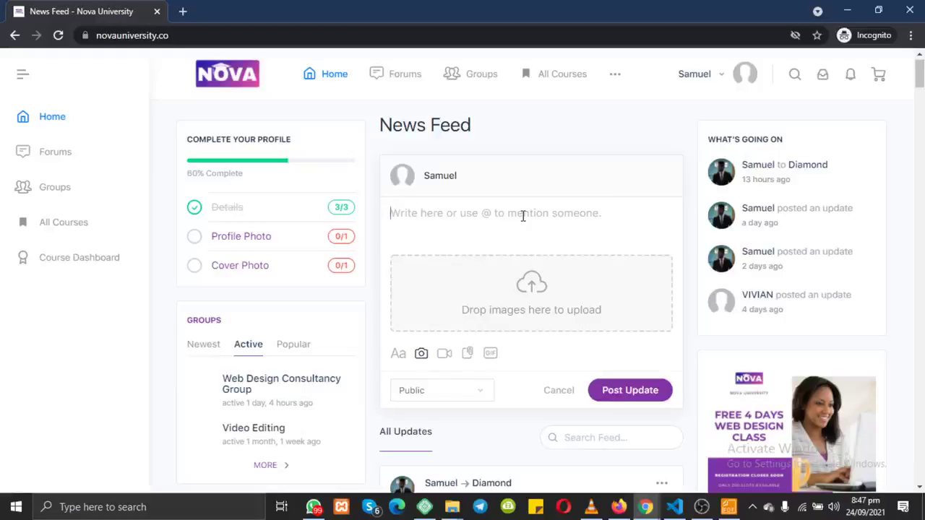
Step: Open Profile from the user name menu, then choose Change Profile Photo on the avatar
{"action": "mouse_move", "coordinate": [718, 80]}
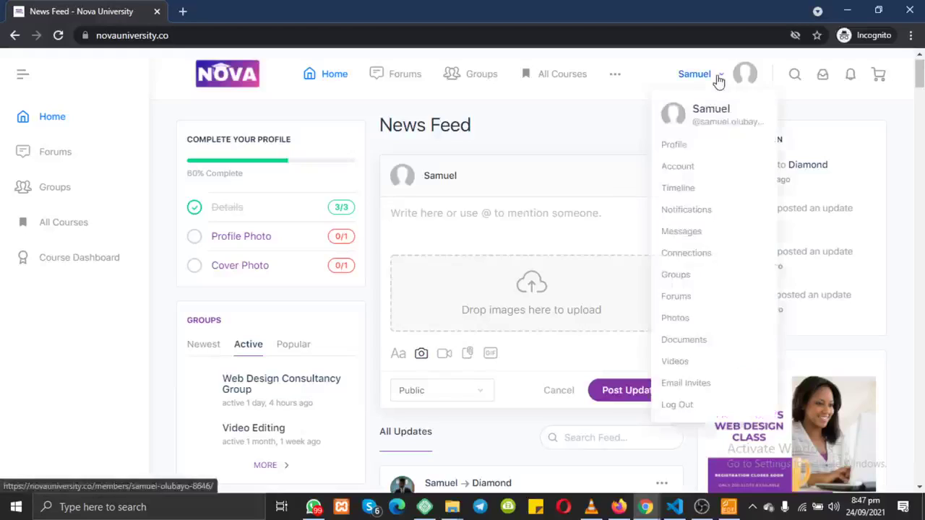
{"action": "mouse_move", "coordinate": [675, 148]}
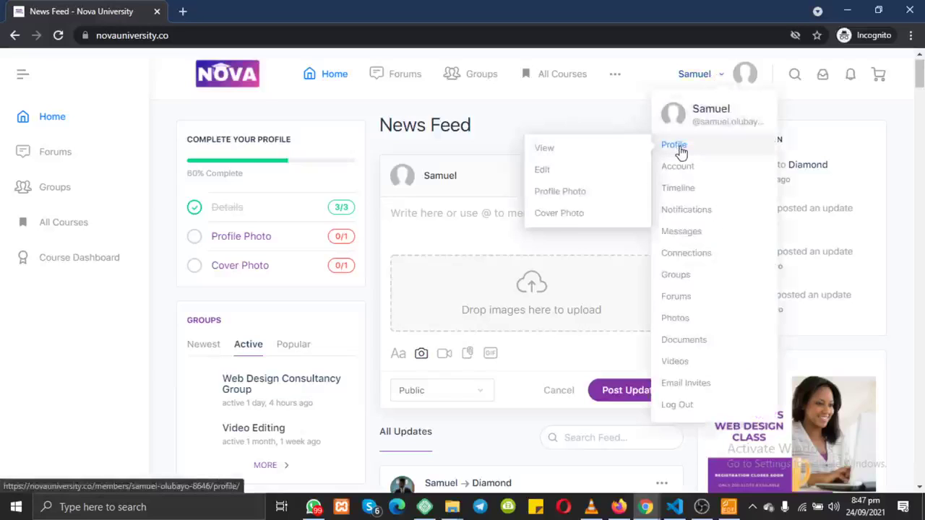
{"action": "left_click", "coordinate": [680, 150]}
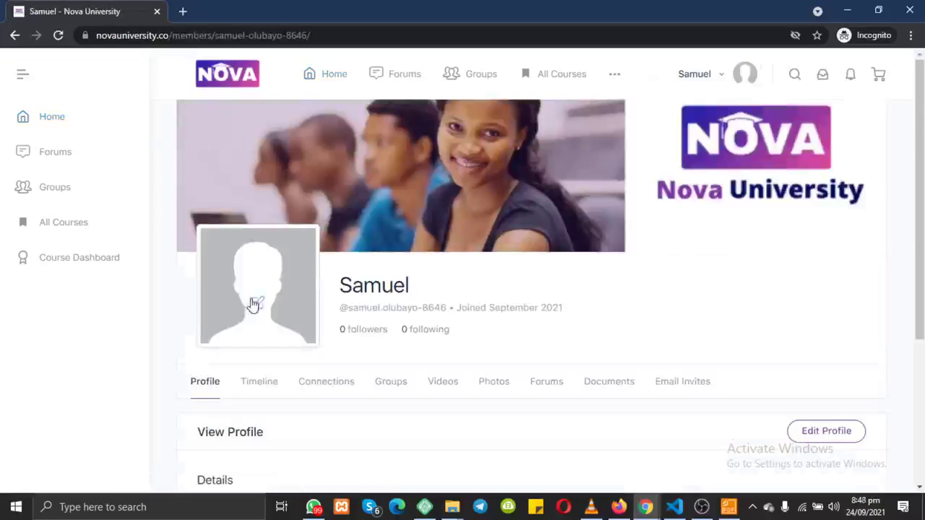
{"action": "mouse_move", "coordinate": [258, 301]}
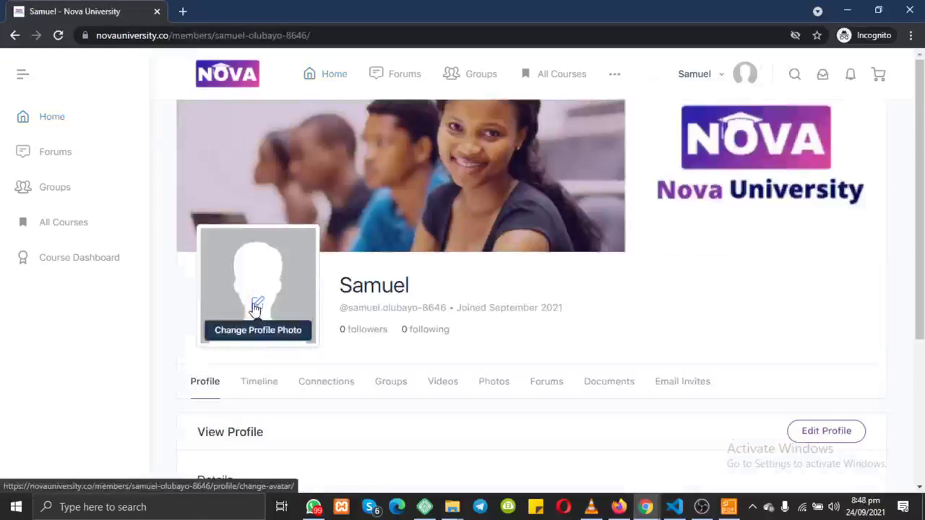
{"action": "left_click", "coordinate": [256, 306]}
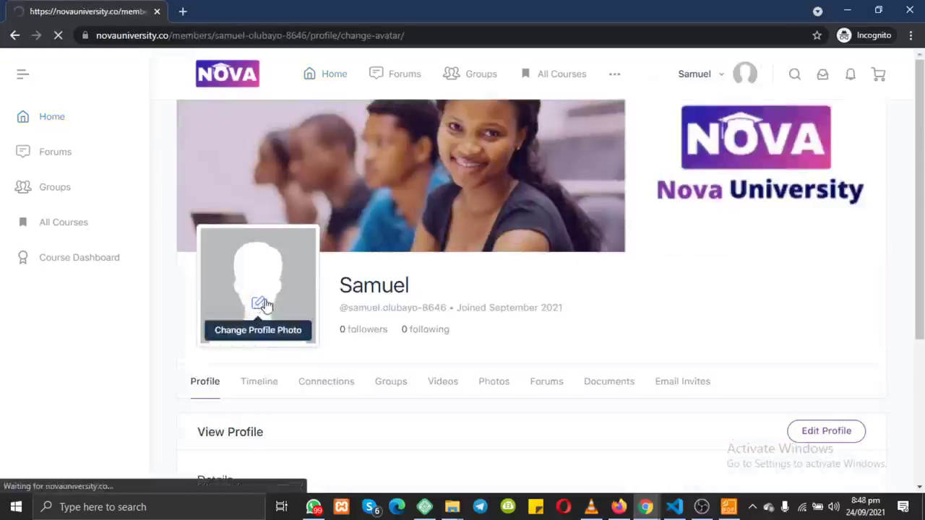
{"action": "scroll", "coordinate": [402, 373], "scroll_direction": "down", "scroll_amount": 3}
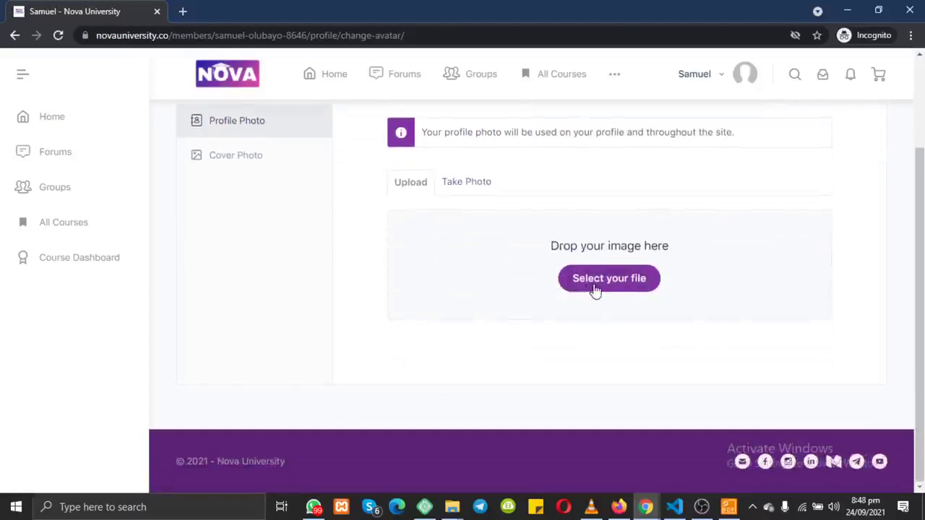
Step: Upload the standing portrait photo chosen in the Open dialog
{"action": "left_click", "coordinate": [594, 285]}
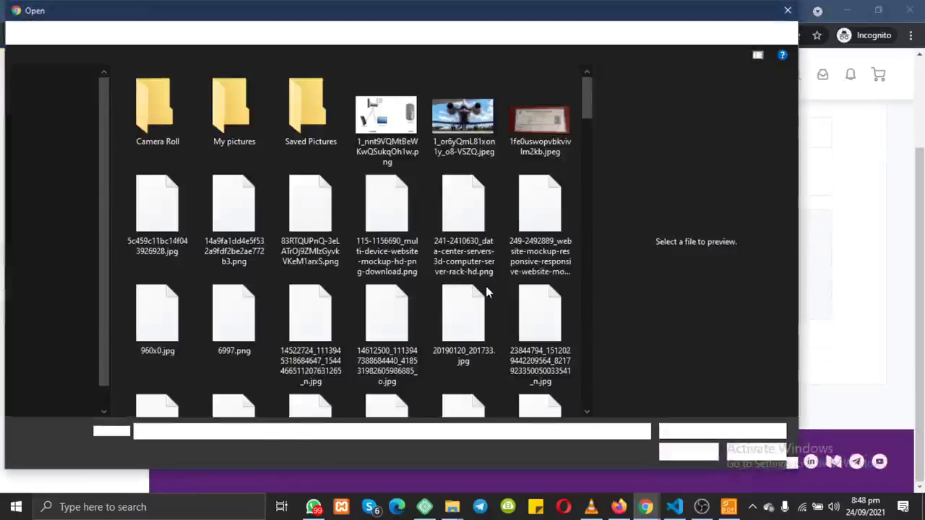
{"action": "scroll", "coordinate": [316, 287], "scroll_direction": "down", "scroll_amount": 5}
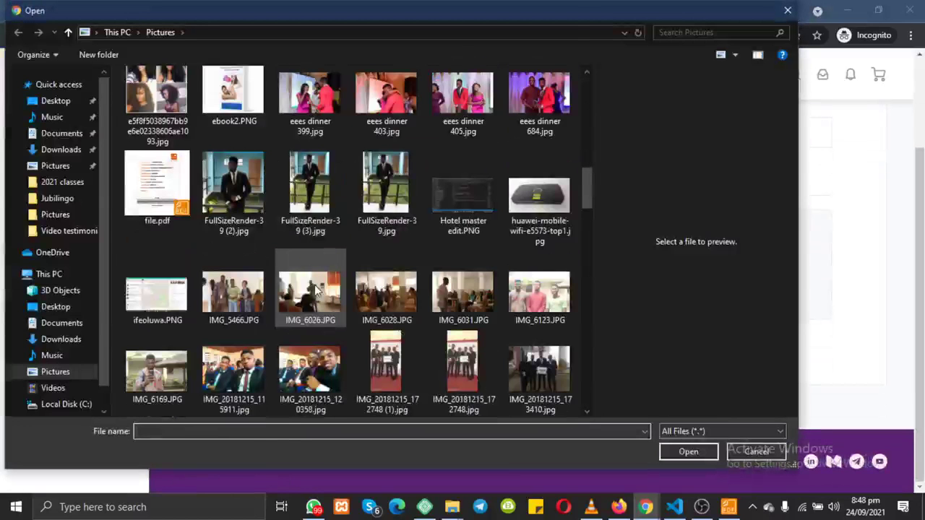
{"action": "scroll", "coordinate": [315, 288], "scroll_direction": "up", "scroll_amount": 1}
{"action": "scroll", "coordinate": [316, 289], "scroll_direction": "up", "scroll_amount": 2}
{"action": "scroll", "coordinate": [316, 289], "scroll_direction": "down", "scroll_amount": 5}
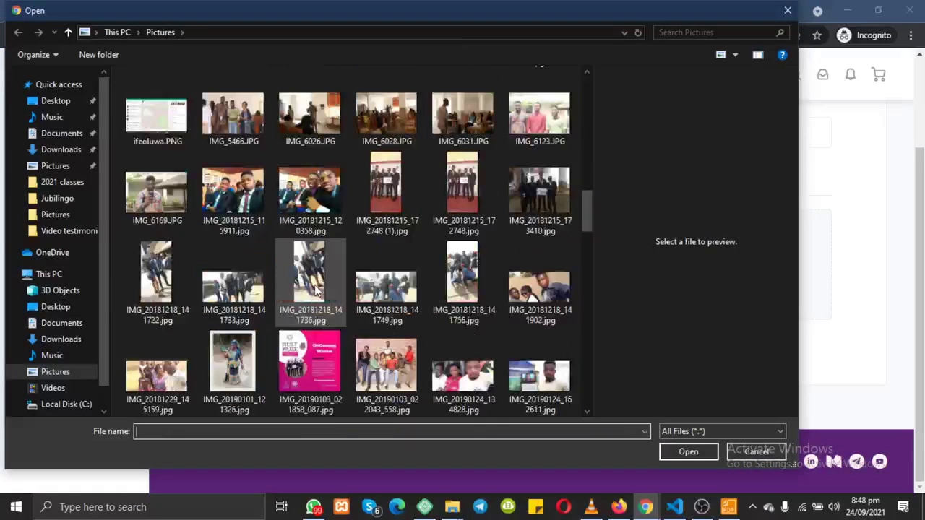
{"action": "scroll", "coordinate": [315, 289], "scroll_direction": "down", "scroll_amount": 5}
{"action": "scroll", "coordinate": [315, 289], "scroll_direction": "up", "scroll_amount": 10}
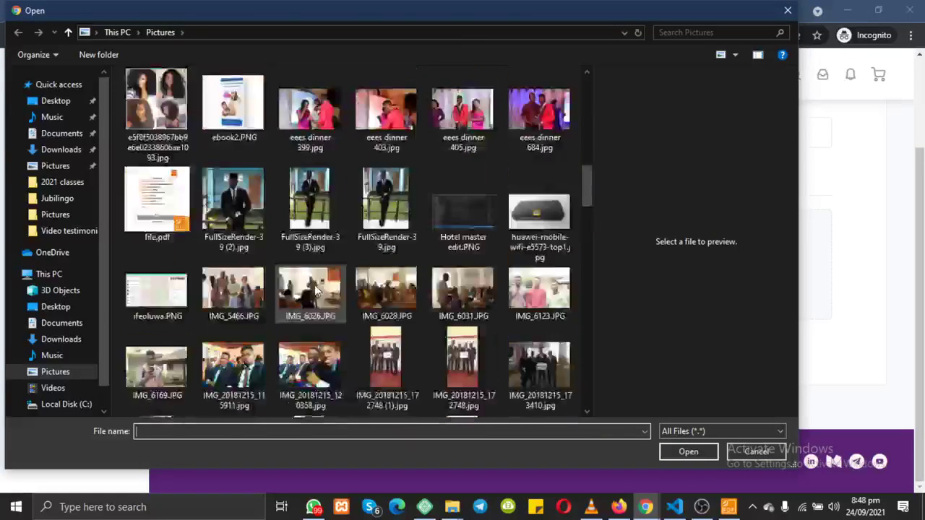
{"action": "left_click", "coordinate": [159, 208]}
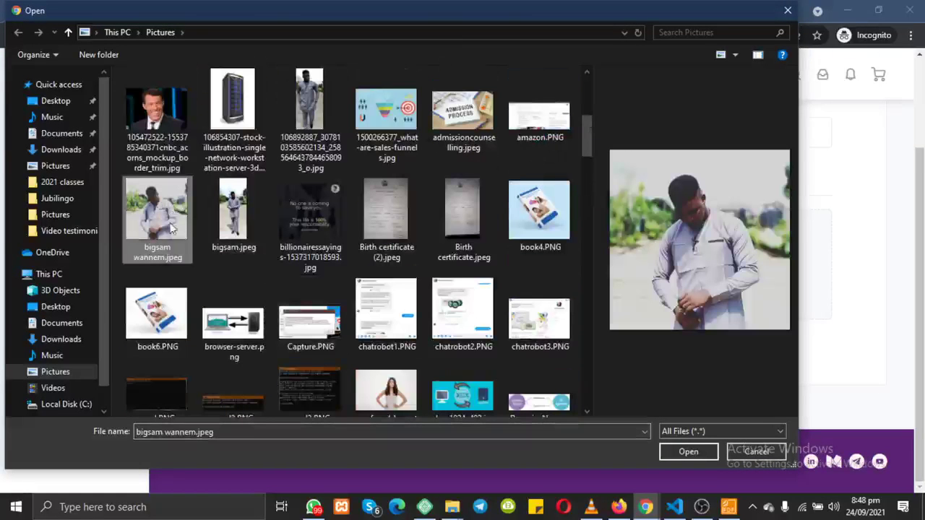
{"action": "left_click", "coordinate": [689, 455]}
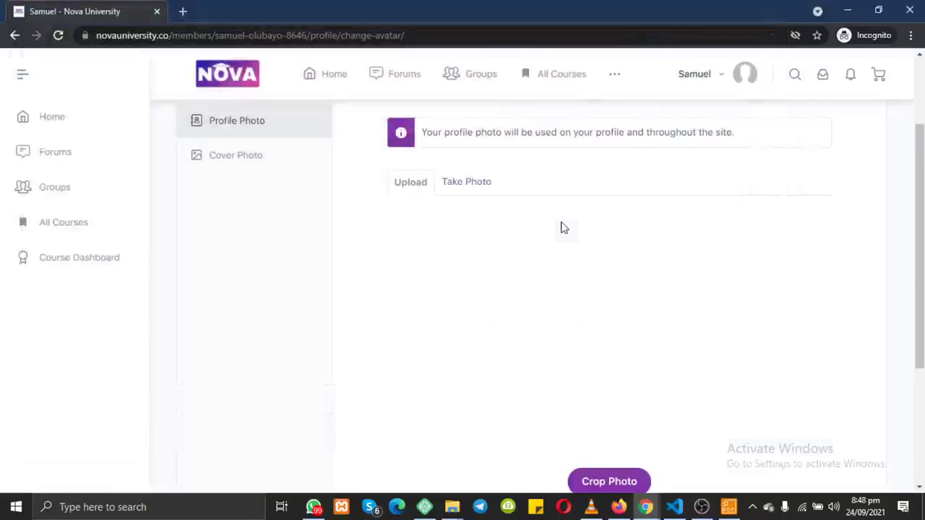
Step: Draw a large square crop area centred on the man in the photo
{"action": "scroll", "coordinate": [481, 289], "scroll_direction": "down", "scroll_amount": 2}
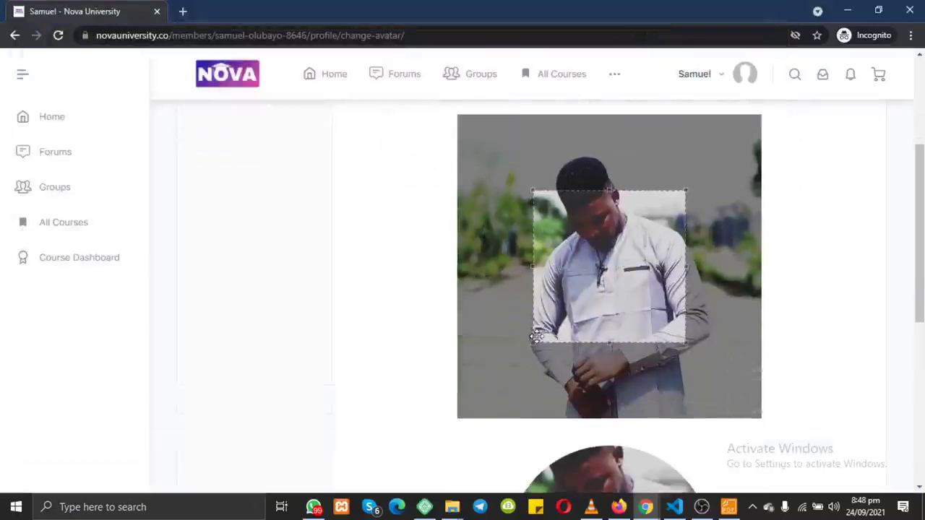
{"action": "left_click", "coordinate": [532, 343]}
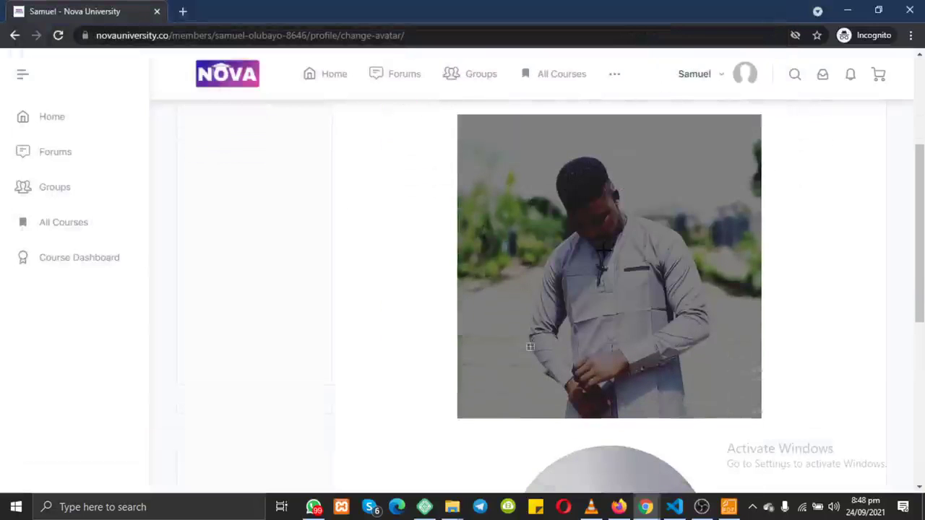
{"action": "left_click", "coordinate": [590, 243]}
{"action": "left_click_drag", "start_coordinate": [594, 244], "coordinate": [590, 188]}
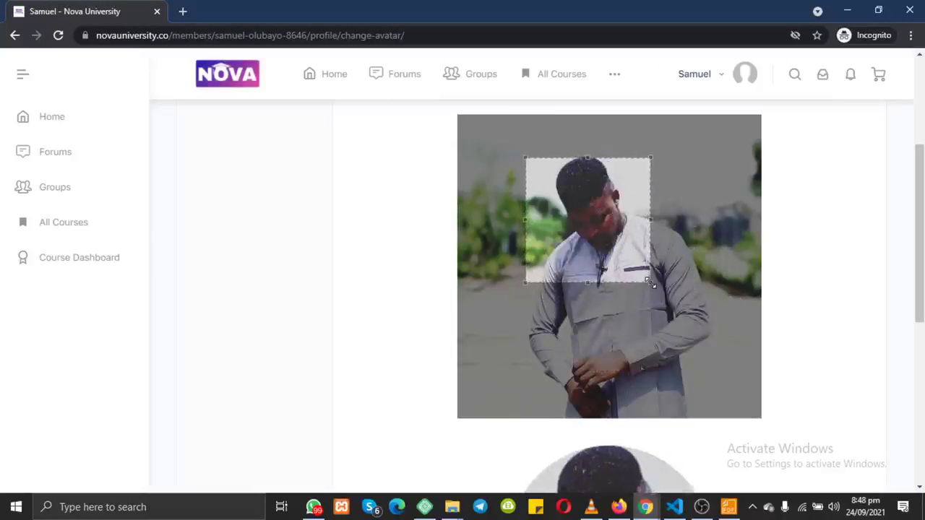
{"action": "left_click_drag", "start_coordinate": [651, 286], "coordinate": [604, 272]}
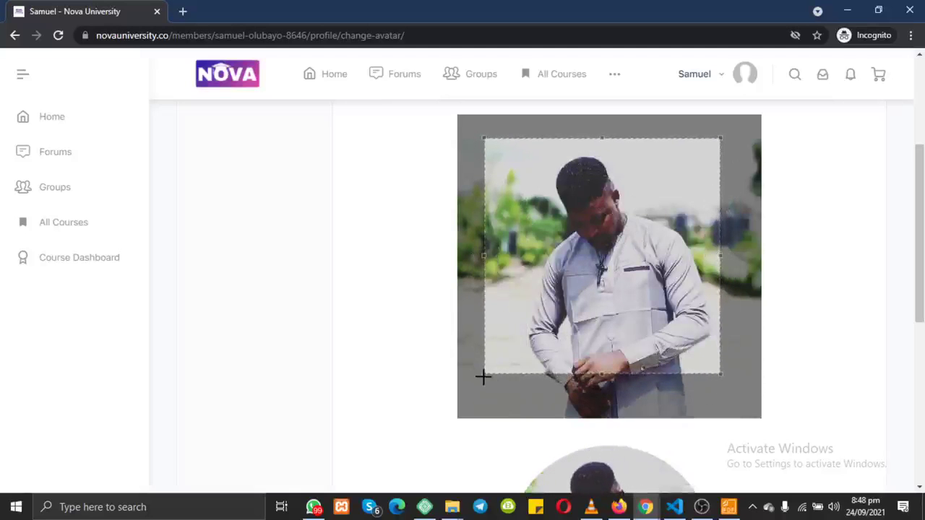
{"action": "left_click", "coordinate": [477, 383]}
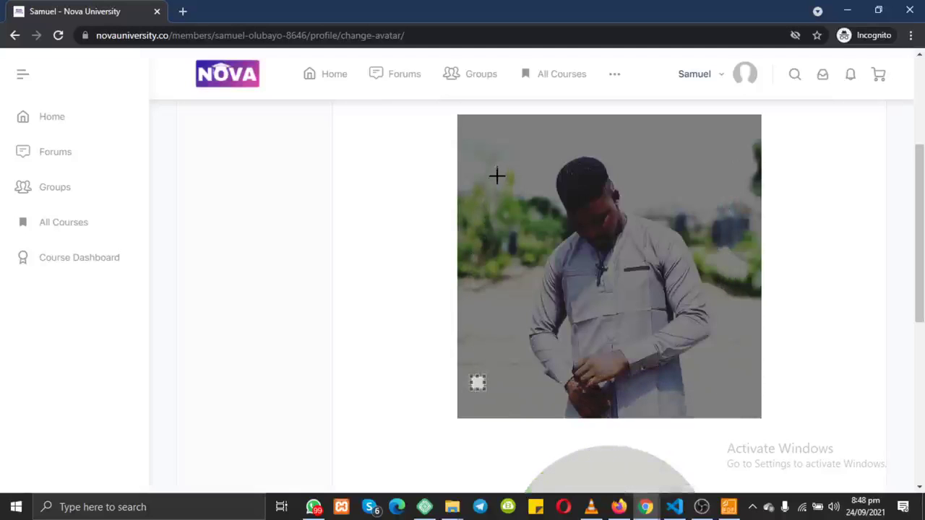
{"action": "left_click_drag", "start_coordinate": [497, 175], "coordinate": [739, 340]}
{"action": "left_click_drag", "start_coordinate": [645, 250], "coordinate": [625, 218]}
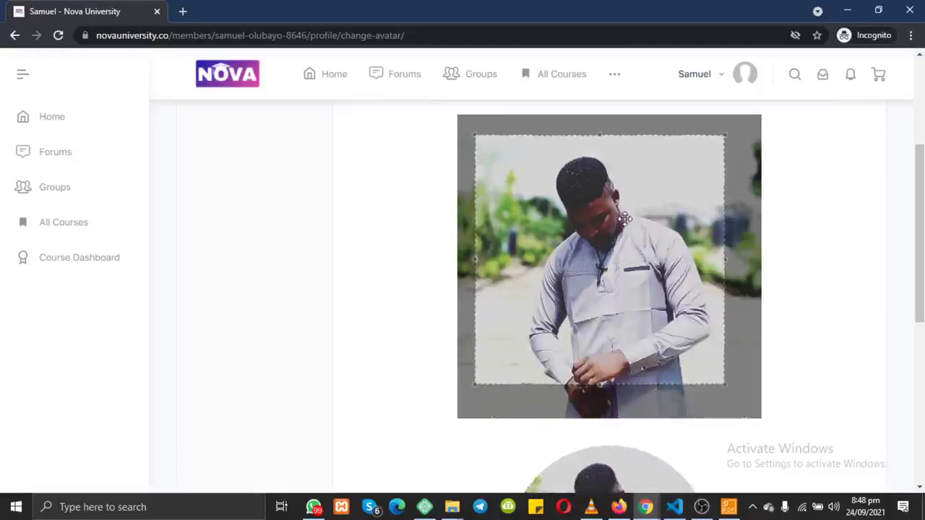
{"action": "scroll", "coordinate": [838, 238], "scroll_direction": "down", "scroll_amount": 3}
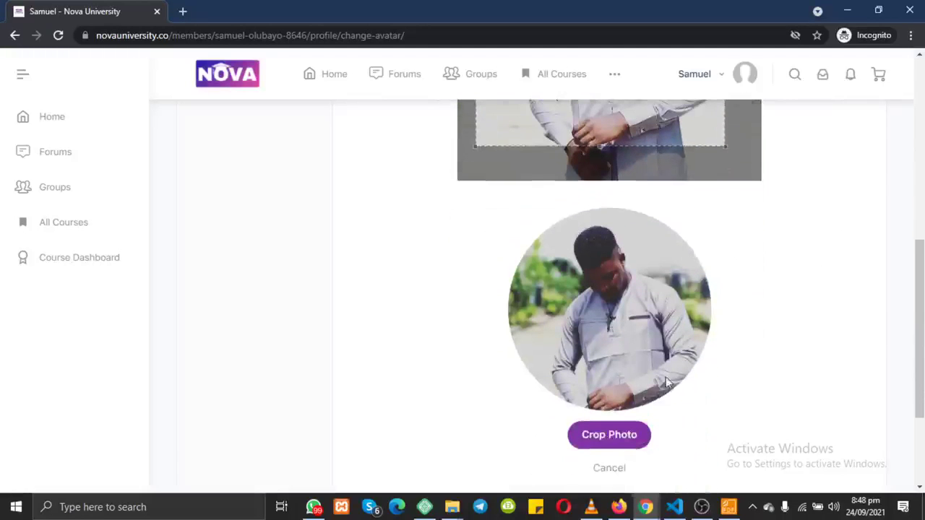
Step: Save the cropped portrait as the profile photo, then expand the extra site navigation links
{"action": "left_click", "coordinate": [622, 436]}
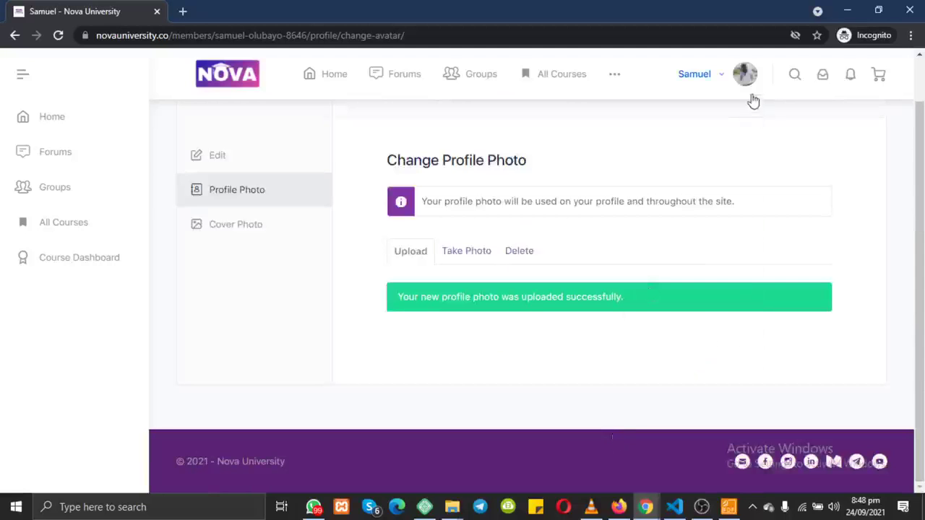
{"action": "mouse_move", "coordinate": [747, 81]}
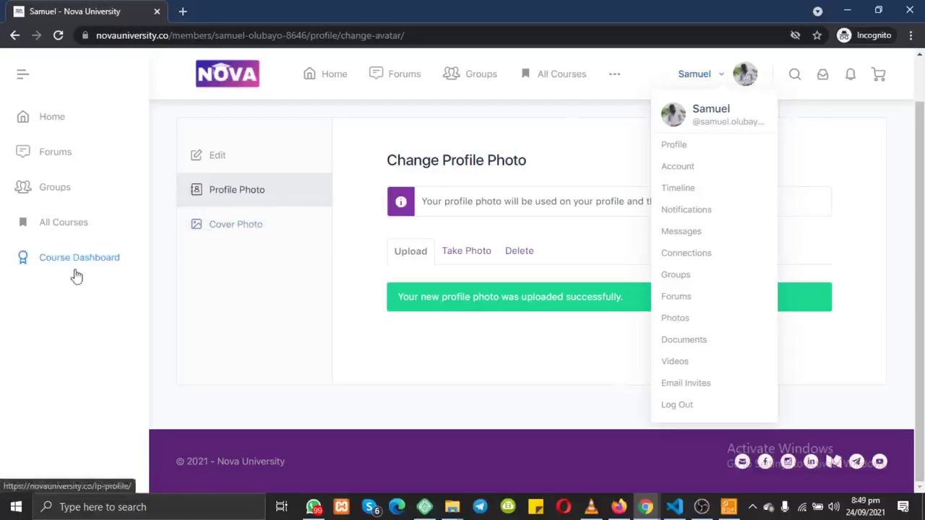
{"action": "left_click", "coordinate": [612, 84]}
Step: From the Course Dashboard, open the enrolled Web Design Consultancy course (64 lessons, 1 quiz, 314 students)
{"action": "left_click", "coordinate": [591, 119]}
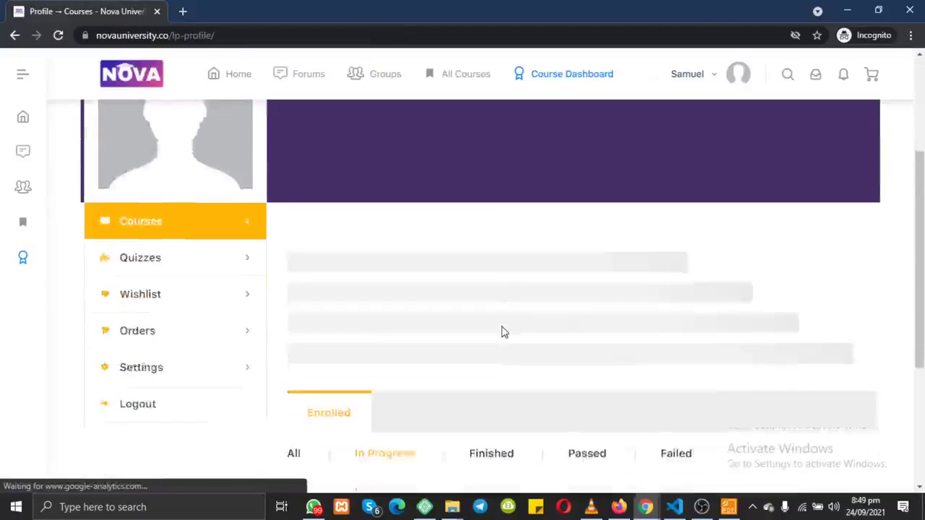
{"action": "scroll", "coordinate": [501, 330], "scroll_direction": "down", "scroll_amount": 5}
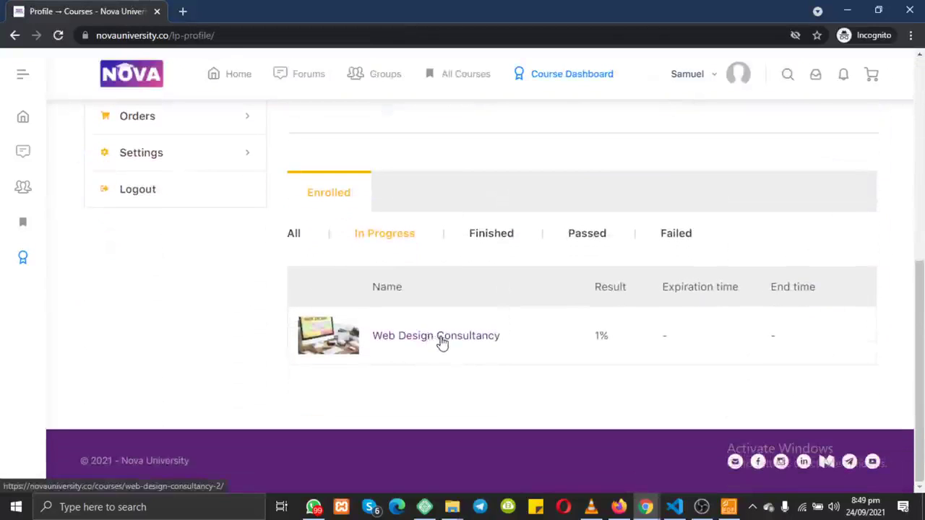
{"action": "left_click", "coordinate": [441, 342]}
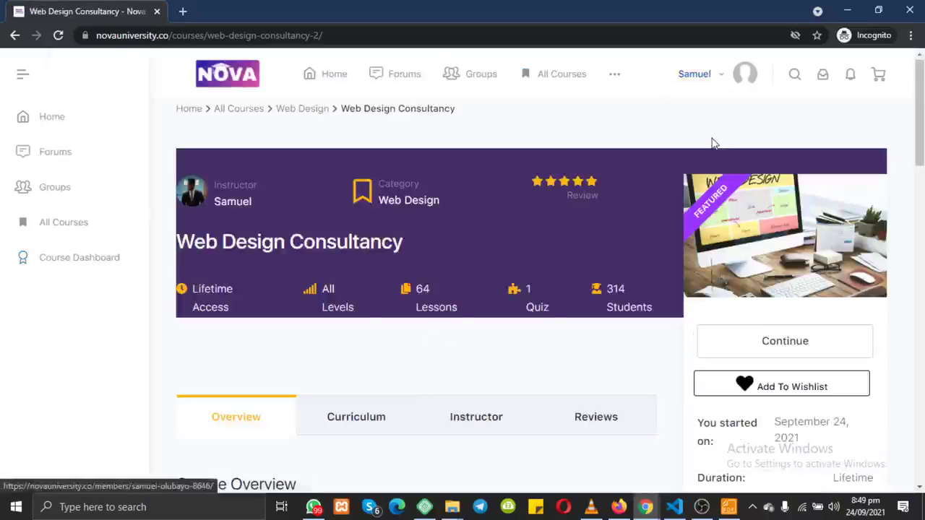
{"action": "scroll", "coordinate": [711, 142], "scroll_direction": "down", "scroll_amount": 2}
{"action": "scroll", "coordinate": [712, 142], "scroll_direction": "up", "scroll_amount": 2}
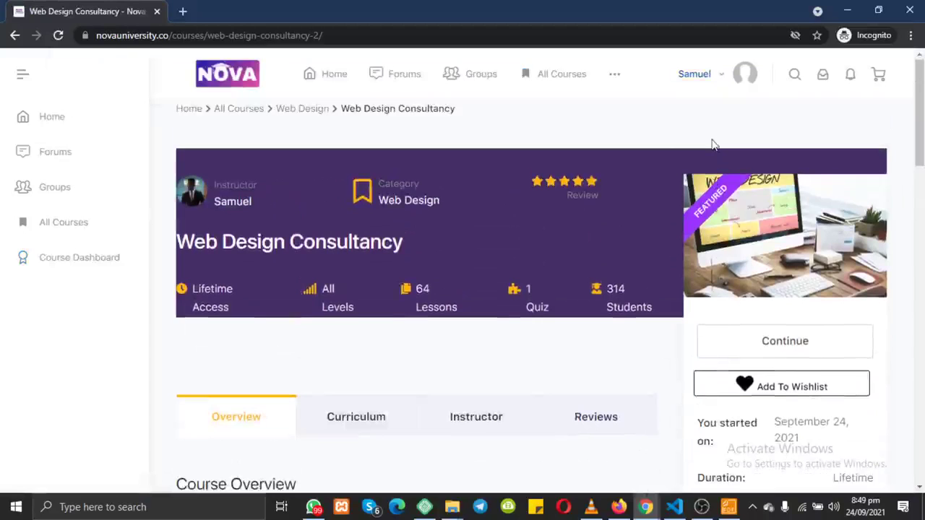
{"action": "scroll", "coordinate": [755, 182], "scroll_direction": "down", "scroll_amount": 4}
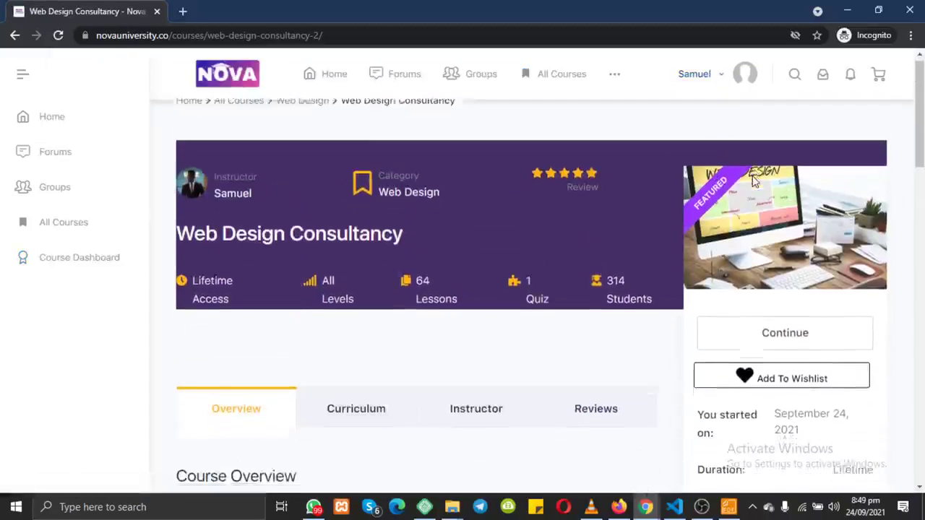
{"action": "scroll", "coordinate": [737, 196], "scroll_direction": "up", "scroll_amount": 4}
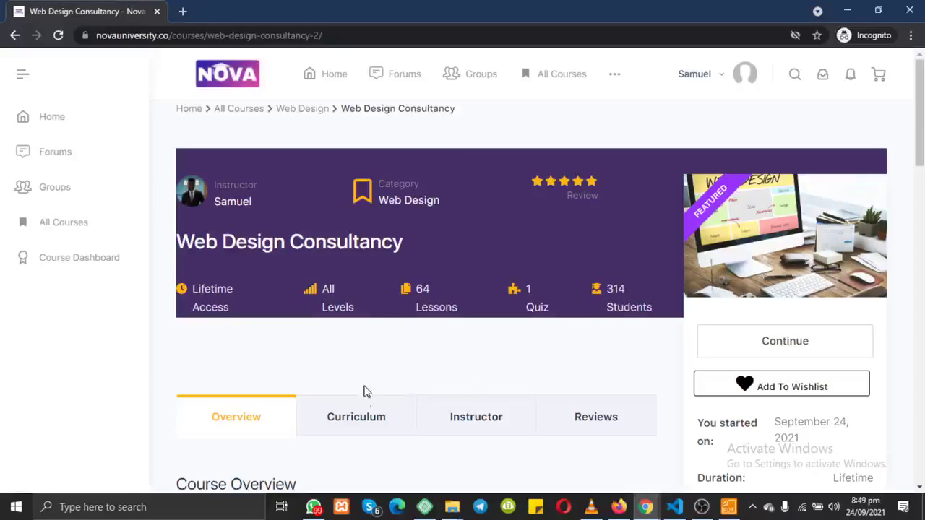
Step: Switch to the Google Meet chat and clear a mistakenly pasted sponsorship code from the message box
{"action": "left_click", "coordinate": [847, 10]}
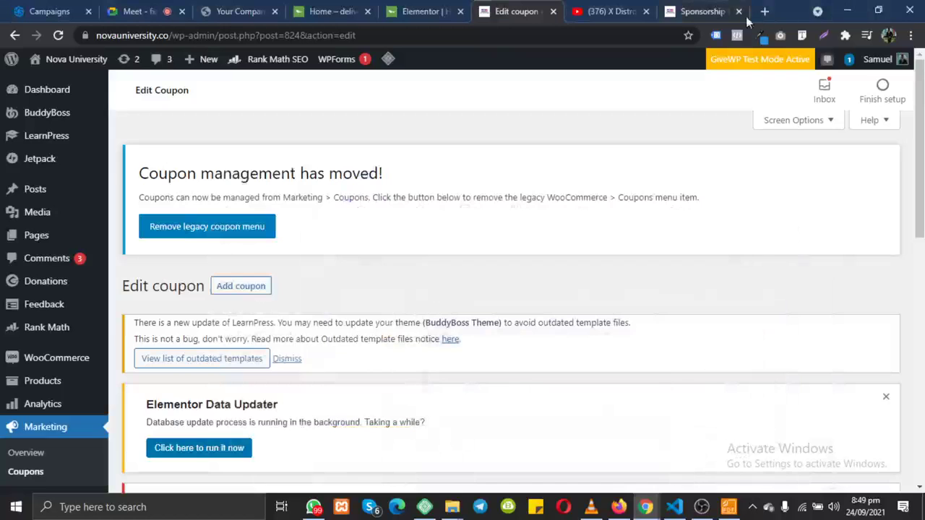
{"action": "left_click", "coordinate": [140, 11]}
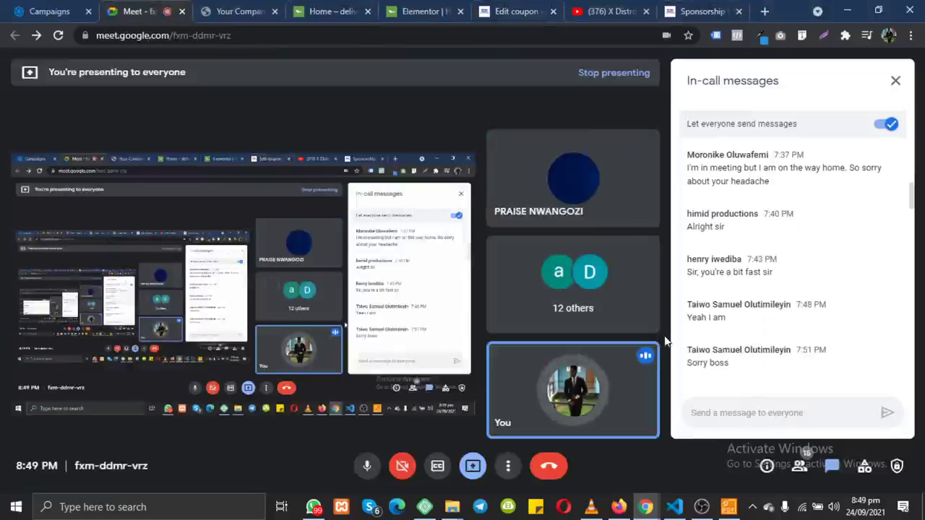
{"action": "left_click", "coordinate": [749, 413]}
{"action": "key", "text": "ctrl+v"}
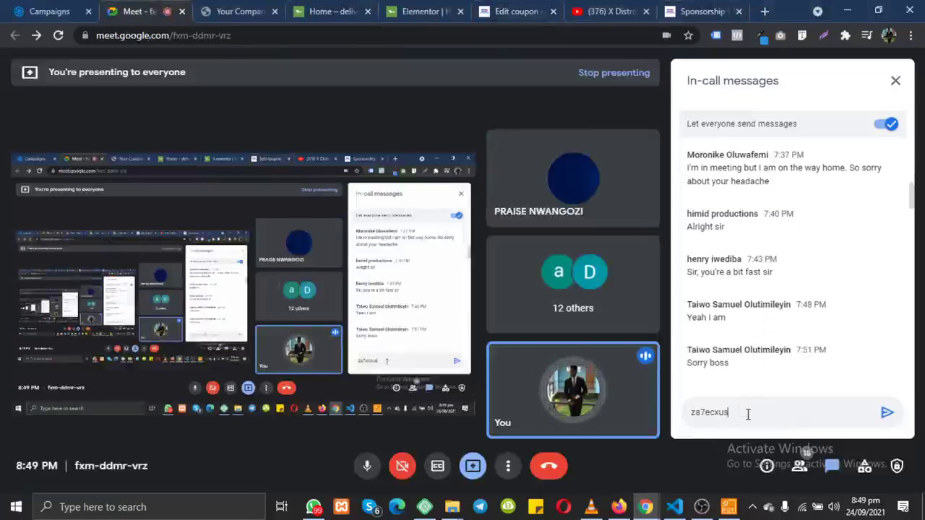
{"action": "key", "text": "ctrl+a"}
{"action": "key", "text": "BackSpace"}
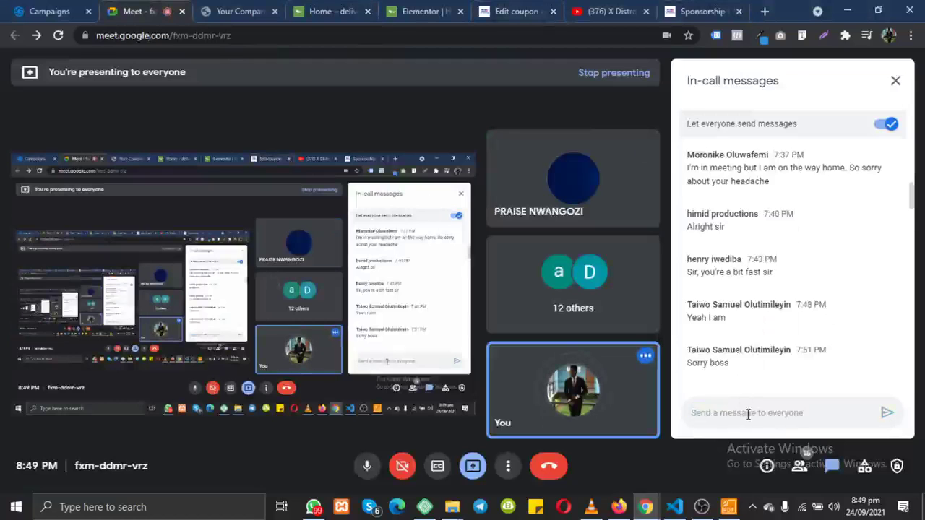
Step: Select the Sponsorship Code page address and briefly check the WhatsApp chat
{"action": "left_click", "coordinate": [701, 11]}
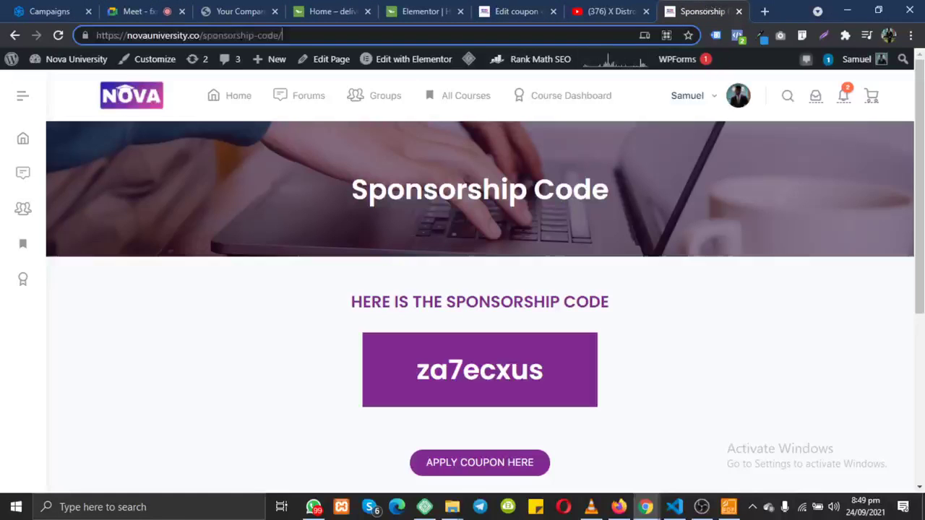
{"action": "key", "text": "ctrl+l"}
{"action": "key", "text": "ctrl+c"}
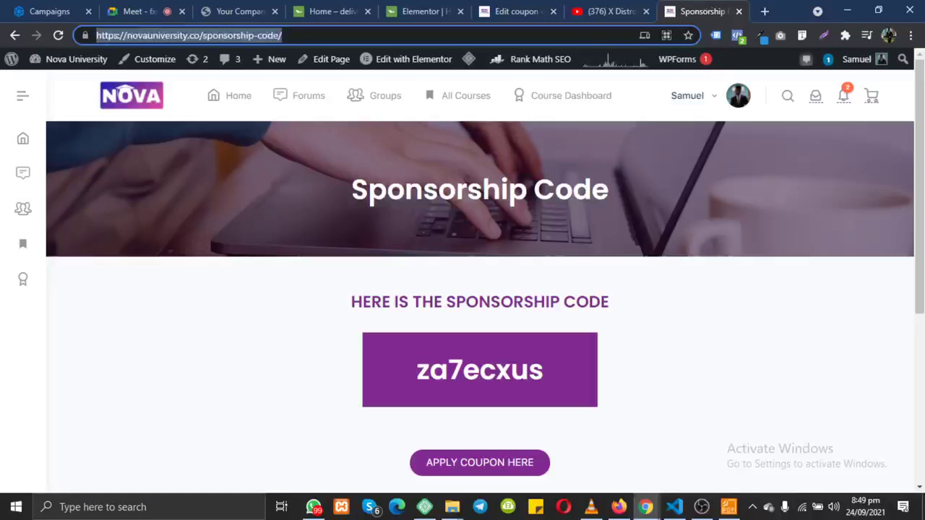
{"action": "left_click", "coordinate": [650, 507]}
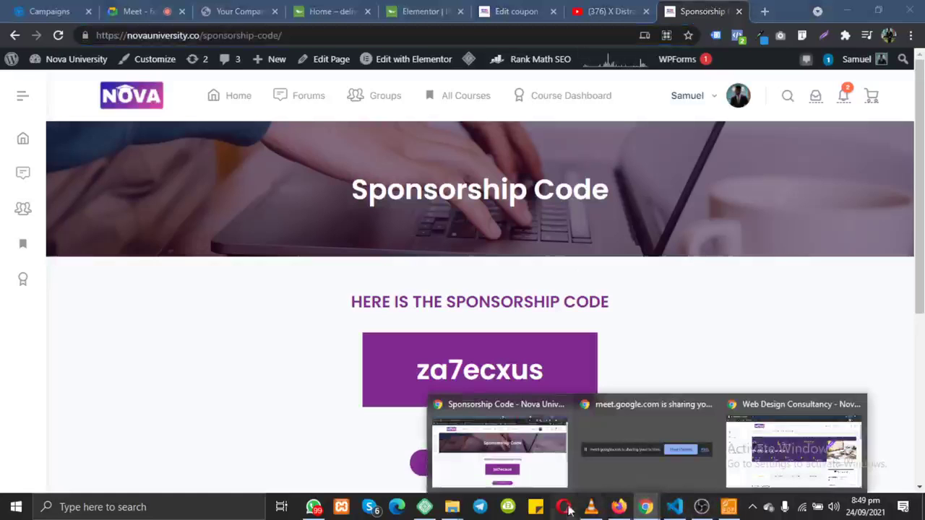
{"action": "left_click", "coordinate": [318, 507]}
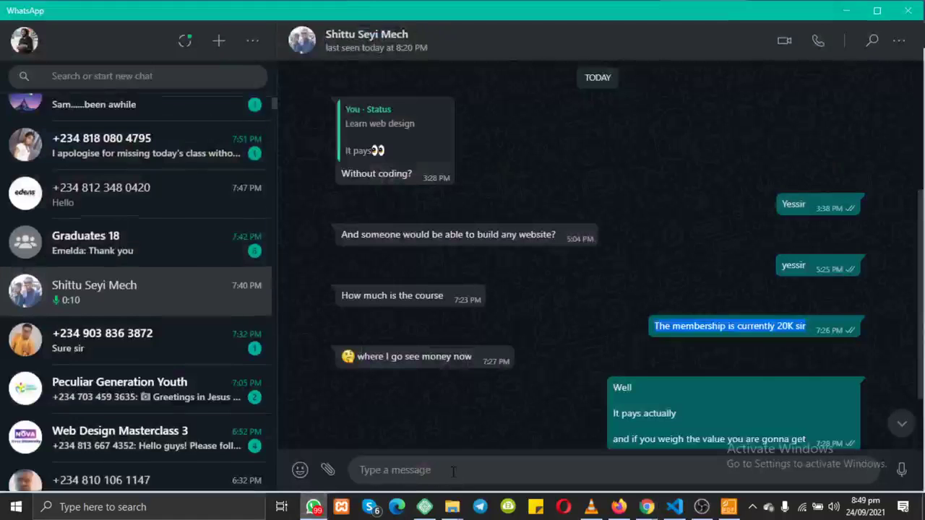
{"action": "left_click", "coordinate": [453, 471]}
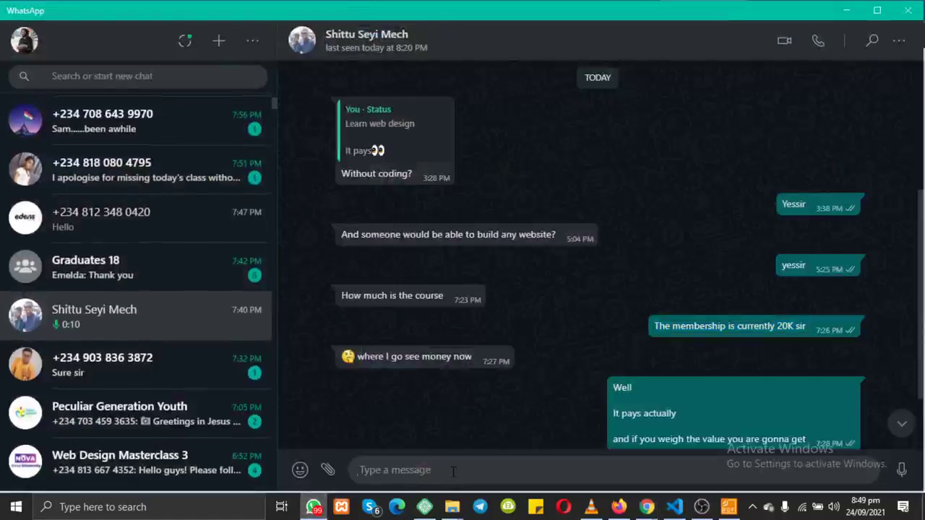
{"action": "left_click", "coordinate": [846, 11]}
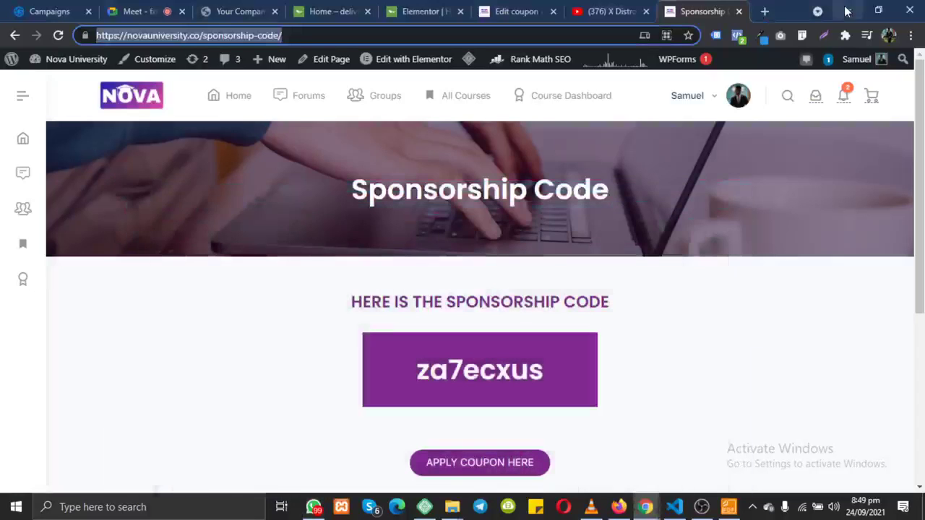
Step: Send the sponsorship-code page link to everyone in the Meet chat, then return to the coupon editor
{"action": "left_click", "coordinate": [139, 11]}
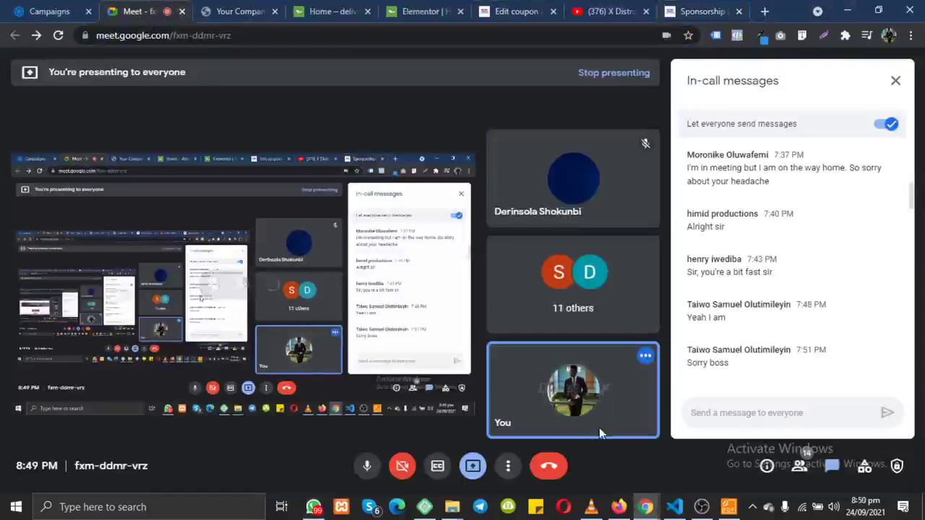
{"action": "key", "text": "ctrl+v"}
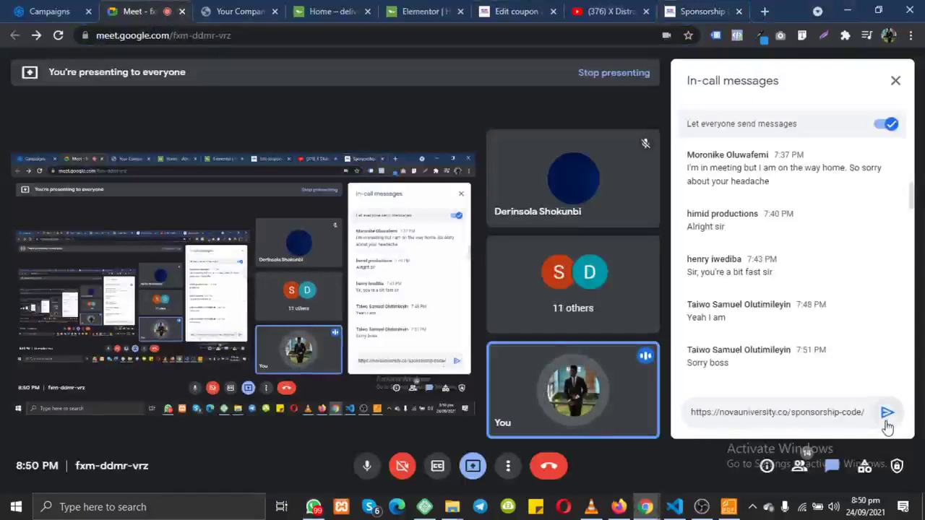
{"action": "left_click", "coordinate": [887, 419]}
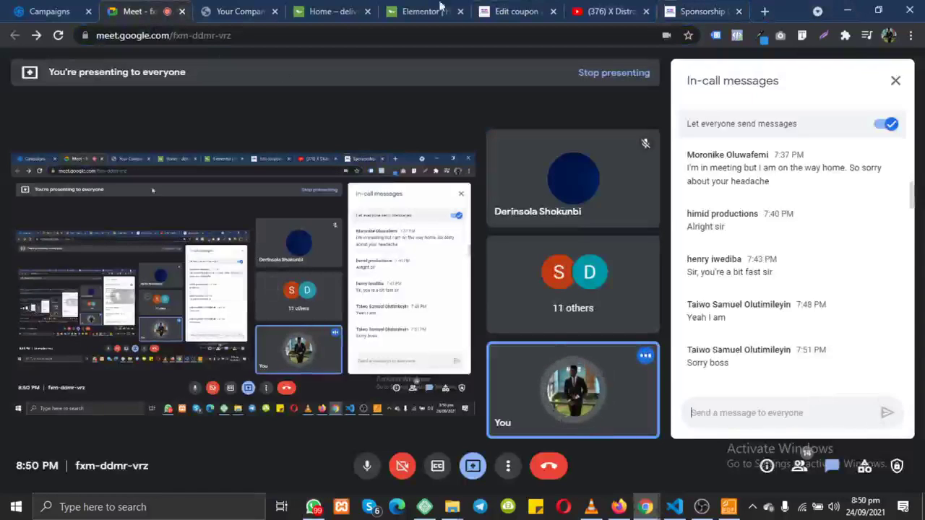
{"action": "left_click", "coordinate": [847, 10]}
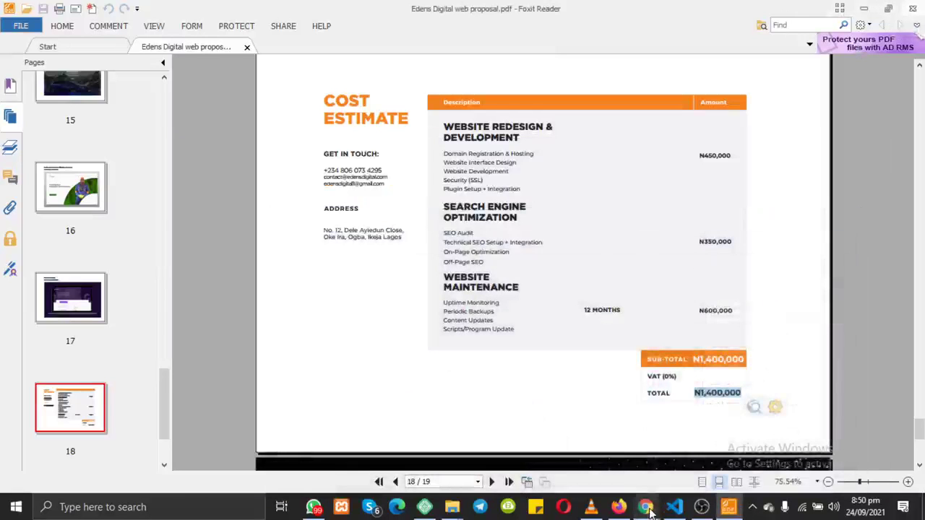
{"action": "mouse_move", "coordinate": [649, 510]}
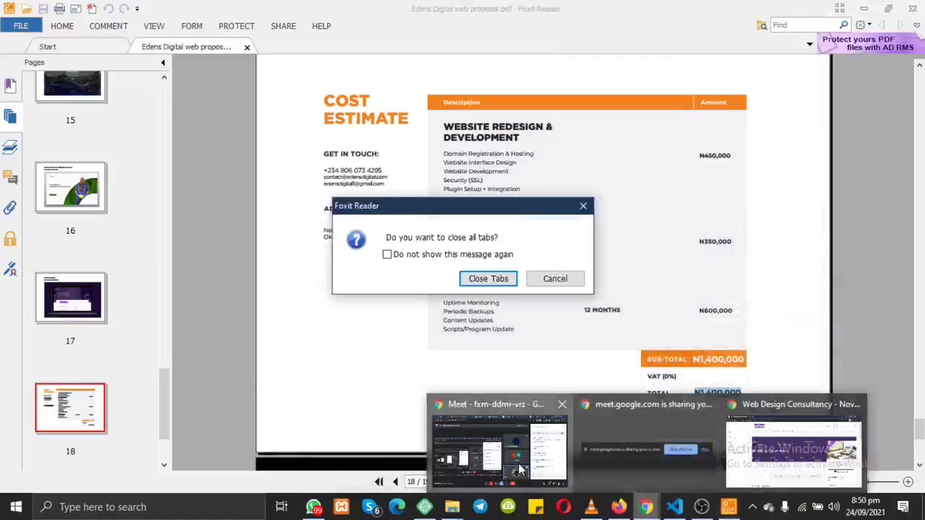
{"action": "left_click", "coordinate": [499, 448]}
{"action": "left_click", "coordinate": [504, 7]}
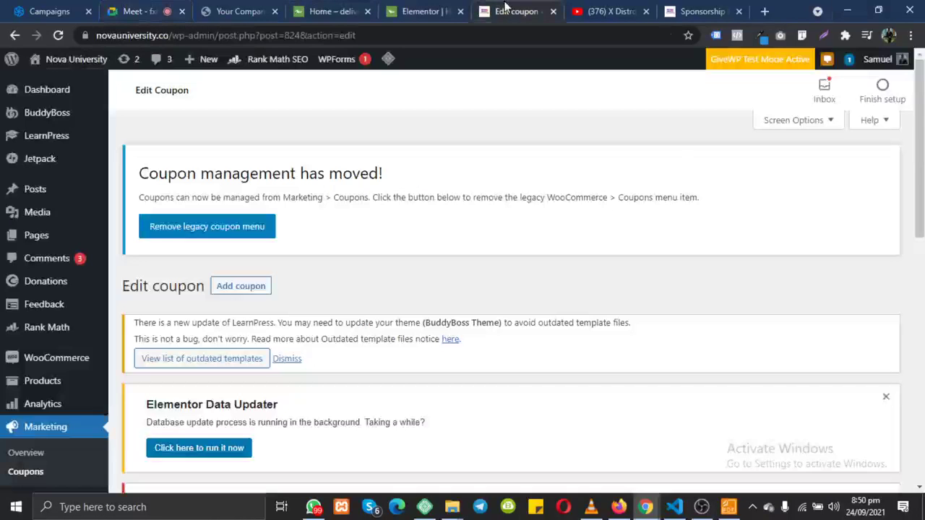
Step: Set Usage limit per coupon to 10 under Coupon data > Usage limits, then show the YouTube video
{"action": "scroll", "coordinate": [321, 233], "scroll_direction": "down", "scroll_amount": 8}
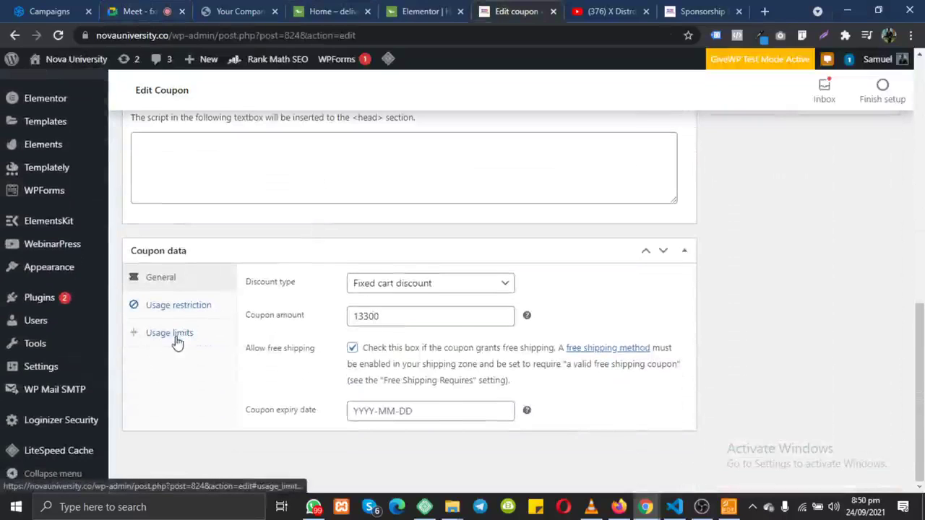
{"action": "left_click", "coordinate": [177, 336]}
{"action": "left_click_drag", "start_coordinate": [248, 331], "coordinate": [223, 329]}
{"action": "left_click", "coordinate": [295, 330]}
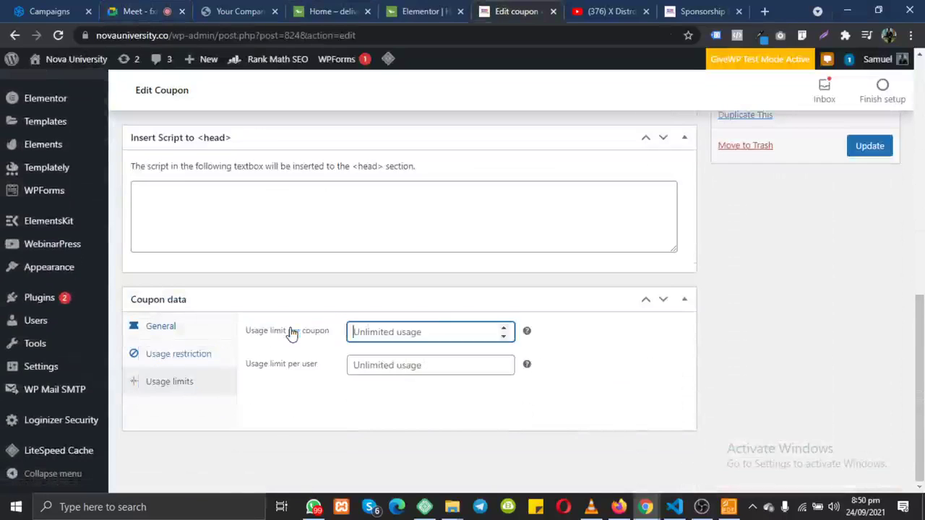
{"action": "mouse_move", "coordinate": [528, 333]}
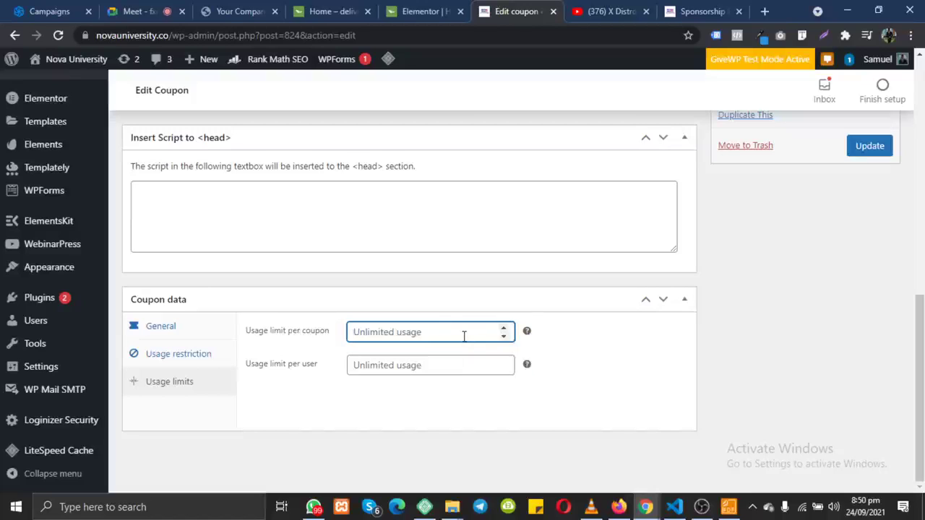
{"action": "type", "text": "10"}
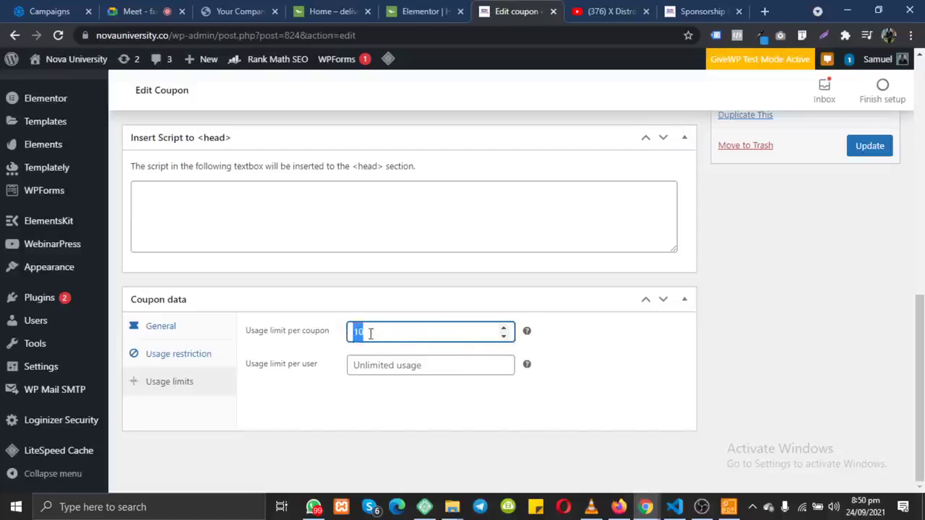
{"action": "left_click_drag", "start_coordinate": [370, 333], "coordinate": [357, 332]}
{"action": "left_click", "coordinate": [375, 332]}
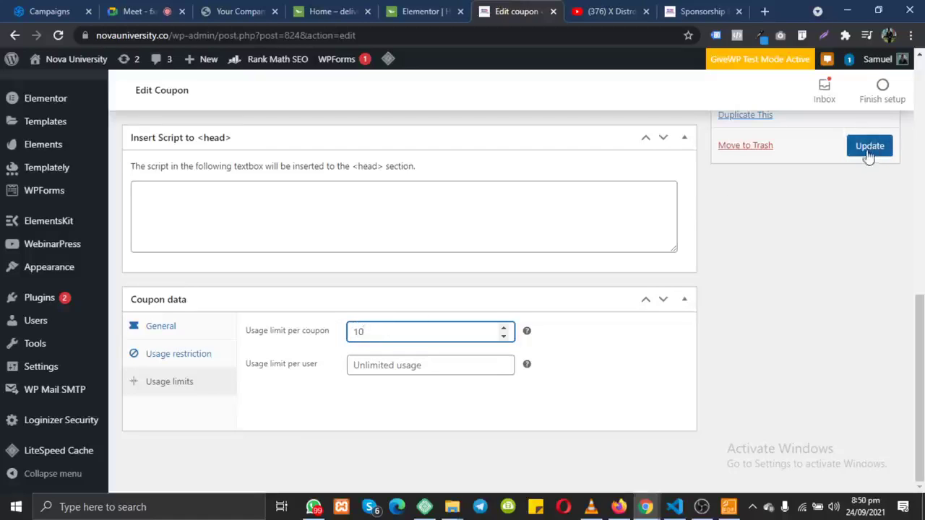
{"action": "left_click", "coordinate": [614, 8]}
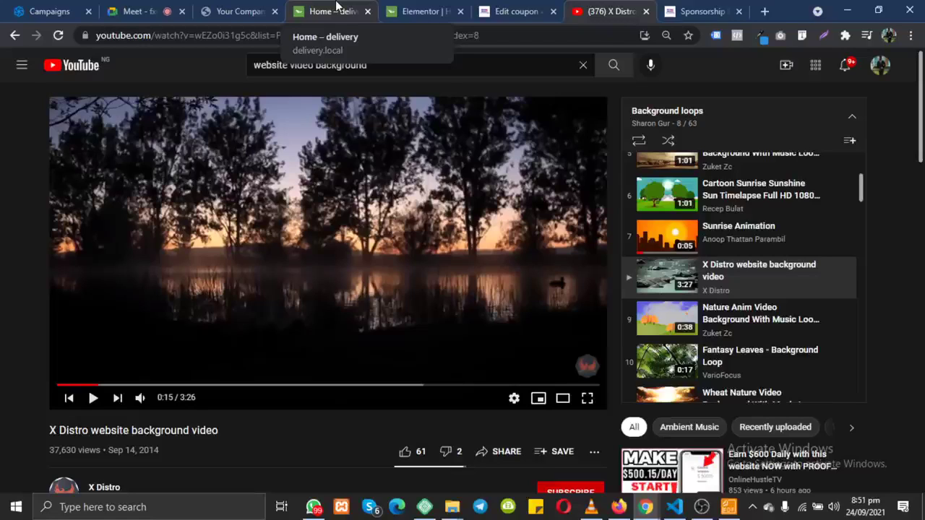
Step: Scroll the 'Home – delivery' preview, highlight the hero heading, paragraph and button text, then return to Meet
{"action": "left_click", "coordinate": [336, 11]}
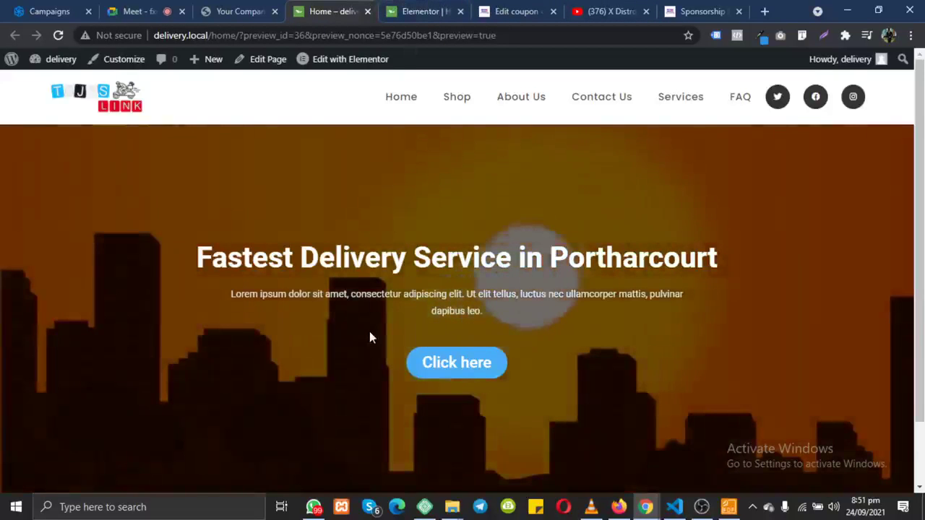
{"action": "scroll", "coordinate": [370, 331], "scroll_direction": "down", "scroll_amount": 2}
{"action": "scroll", "coordinate": [369, 332], "scroll_direction": "up", "scroll_amount": 2}
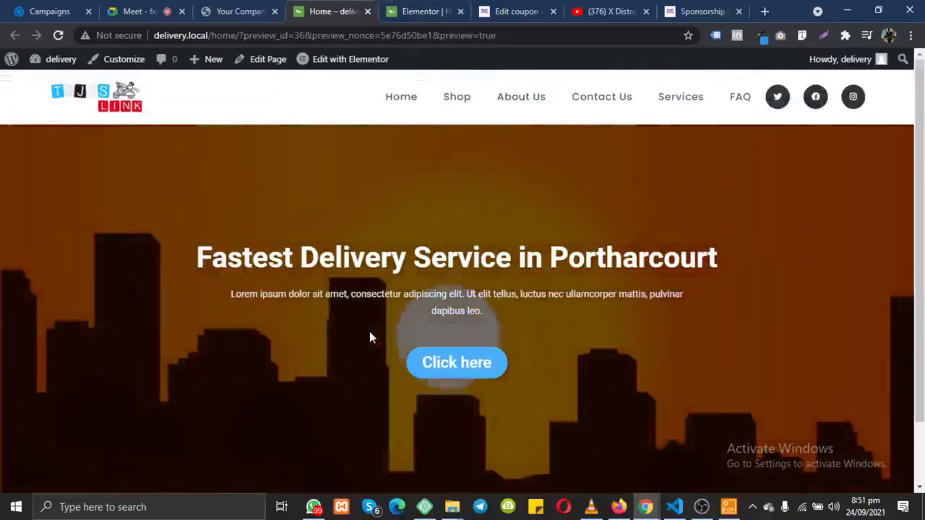
{"action": "scroll", "coordinate": [369, 330], "scroll_direction": "down", "scroll_amount": 1}
{"action": "scroll", "coordinate": [369, 331], "scroll_direction": "up", "scroll_amount": 1}
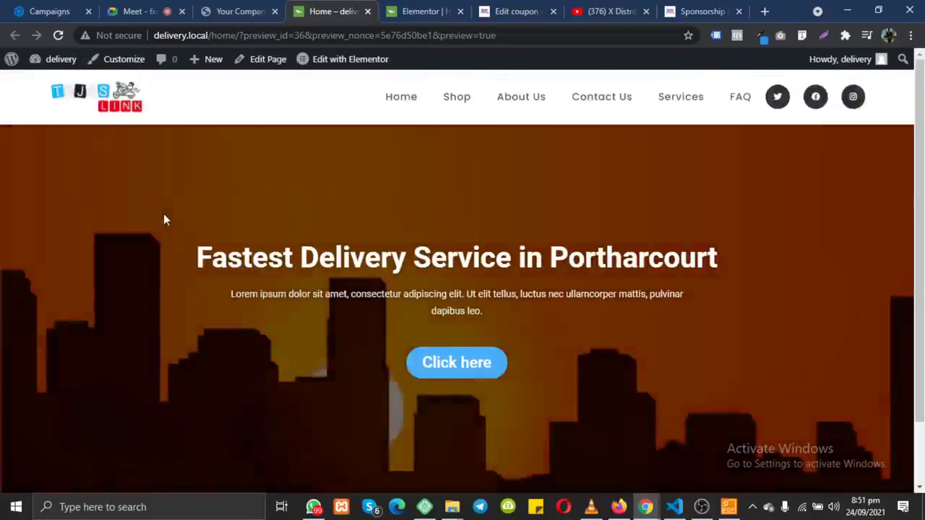
{"action": "left_click_drag", "start_coordinate": [165, 217], "coordinate": [625, 390]}
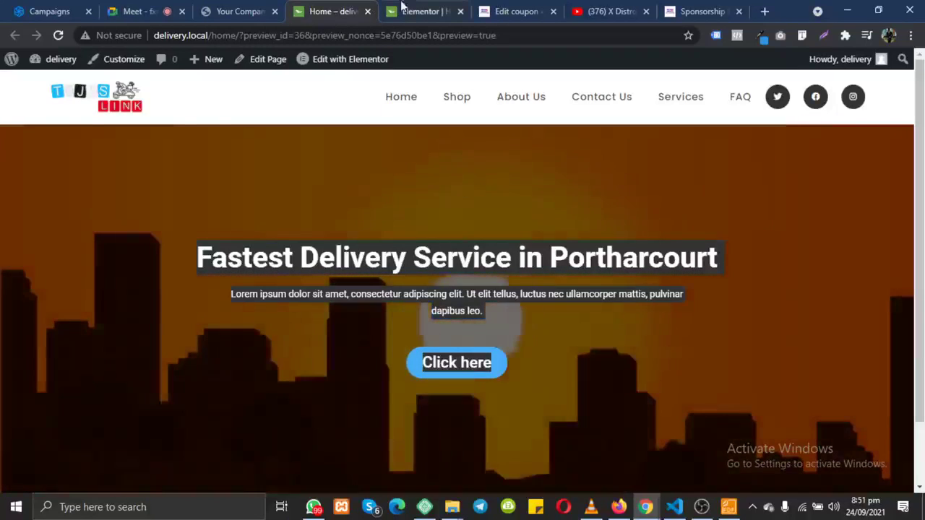
{"action": "left_click", "coordinate": [137, 12]}
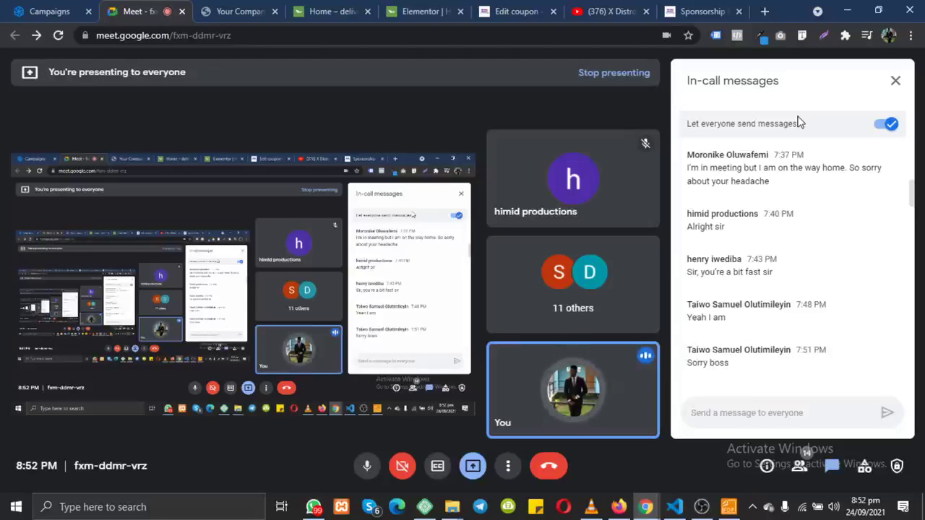
Step: Go to WebinarPress > Webinars from the admin sidebar
{"action": "left_click", "coordinate": [504, 9]}
{"action": "mouse_move", "coordinate": [50, 359]}
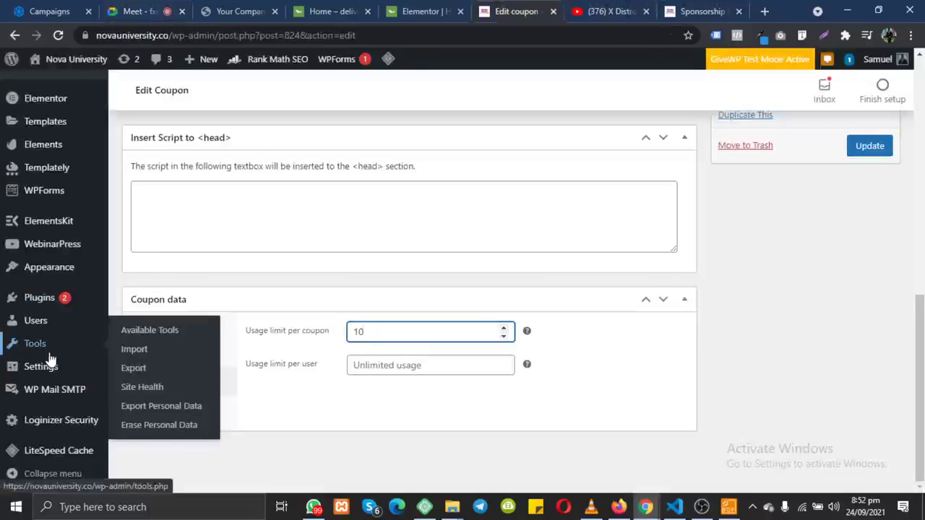
{"action": "scroll", "coordinate": [51, 359], "scroll_direction": "up", "scroll_amount": 3}
{"action": "mouse_move", "coordinate": [41, 410]}
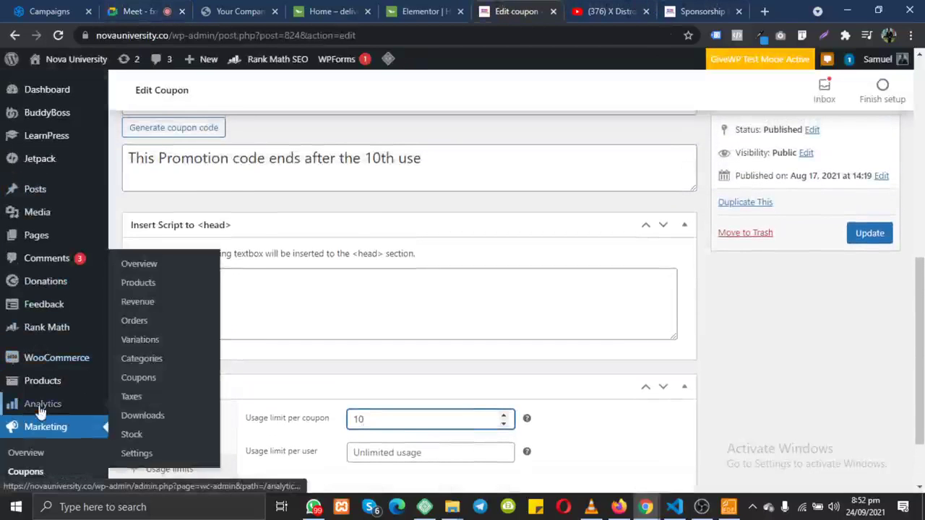
{"action": "scroll", "coordinate": [41, 409], "scroll_direction": "down", "scroll_amount": 4}
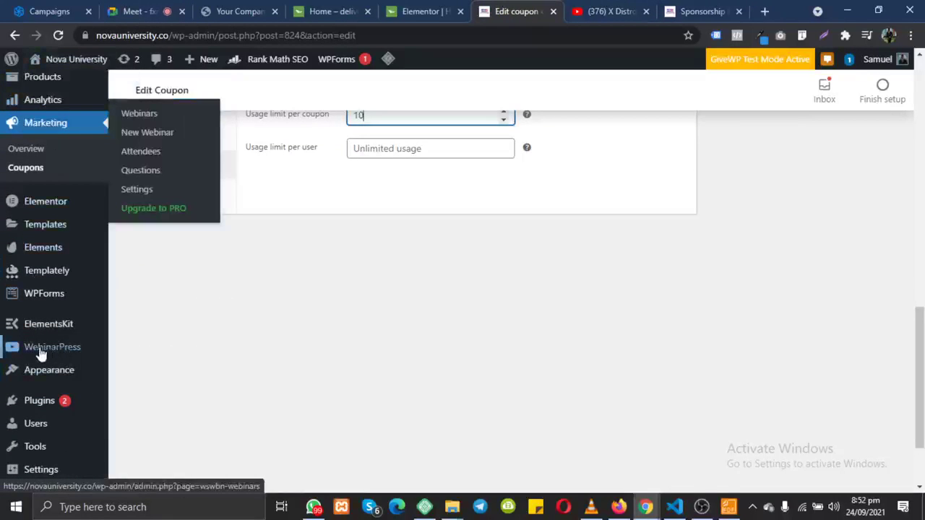
{"action": "left_click", "coordinate": [84, 350]}
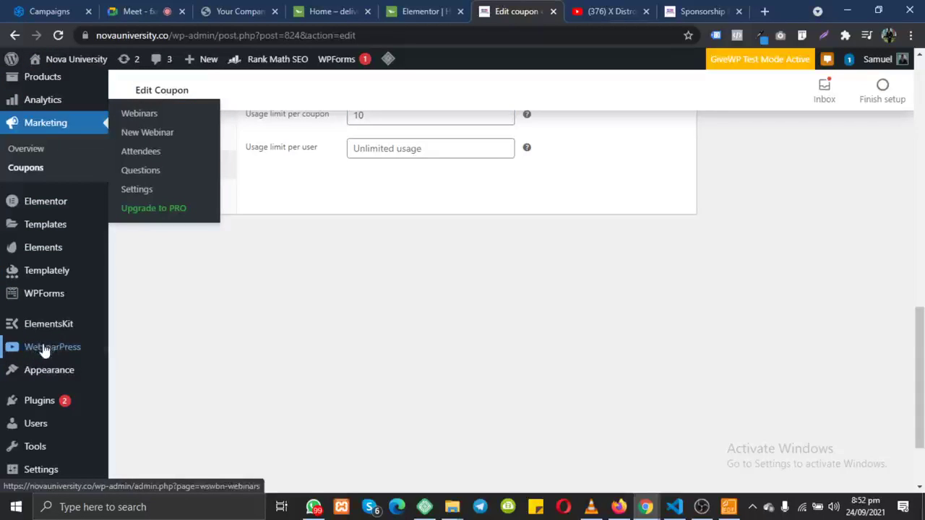
{"action": "left_click", "coordinate": [44, 350]}
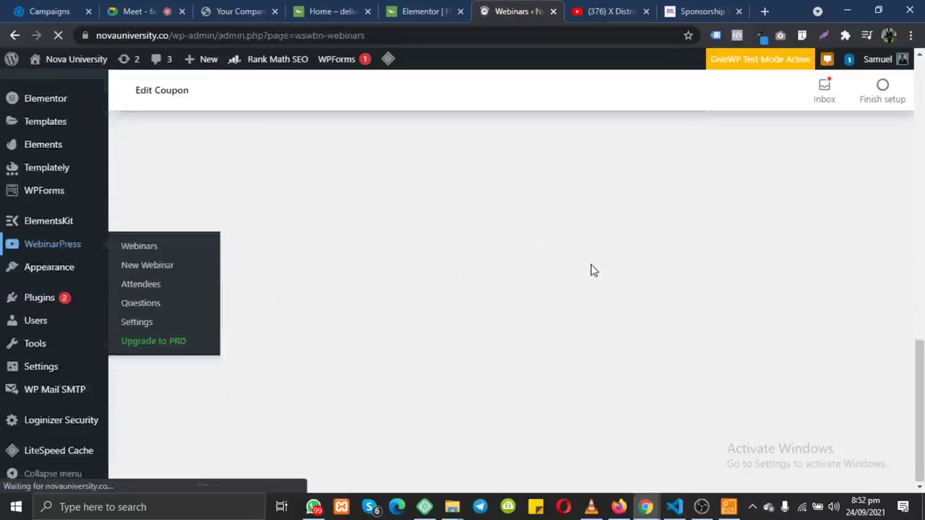
Step: Scroll the webinar list and open the ⋮ actions menu for Web Design Masterclass 4
{"action": "scroll", "coordinate": [581, 340], "scroll_direction": "down", "scroll_amount": 5}
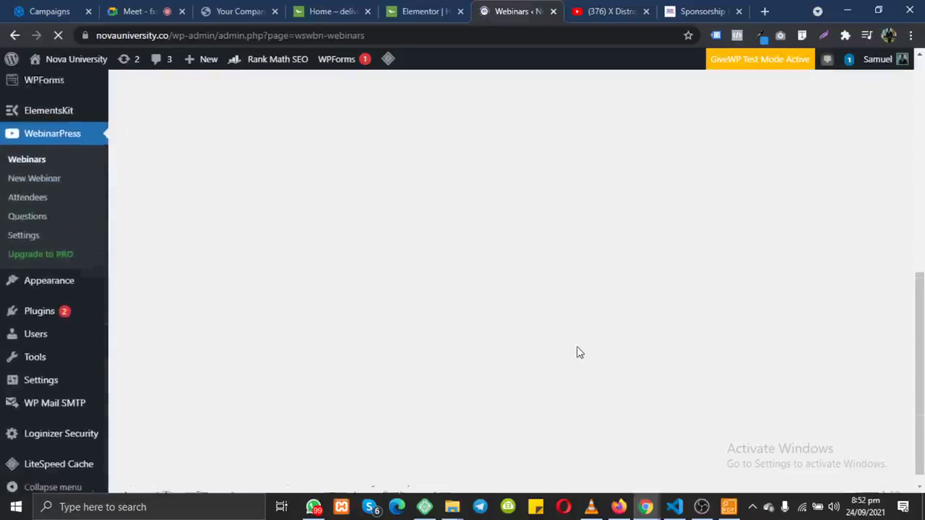
{"action": "scroll", "coordinate": [579, 352], "scroll_direction": "down", "scroll_amount": 3}
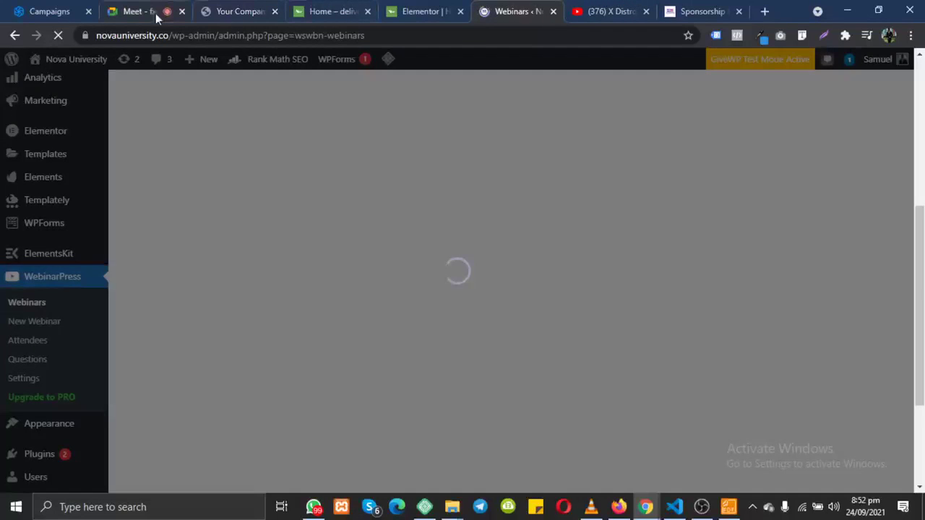
{"action": "left_click", "coordinate": [150, 11]}
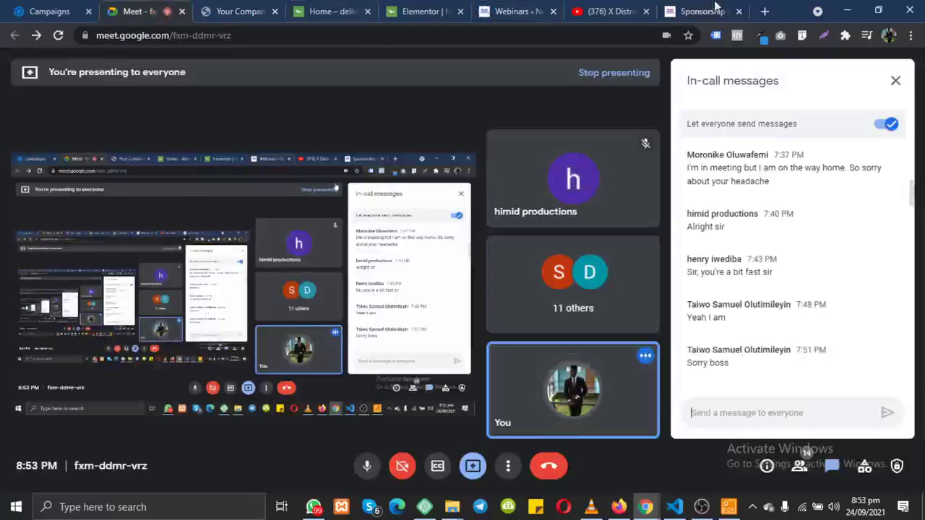
{"action": "left_click", "coordinate": [509, 16]}
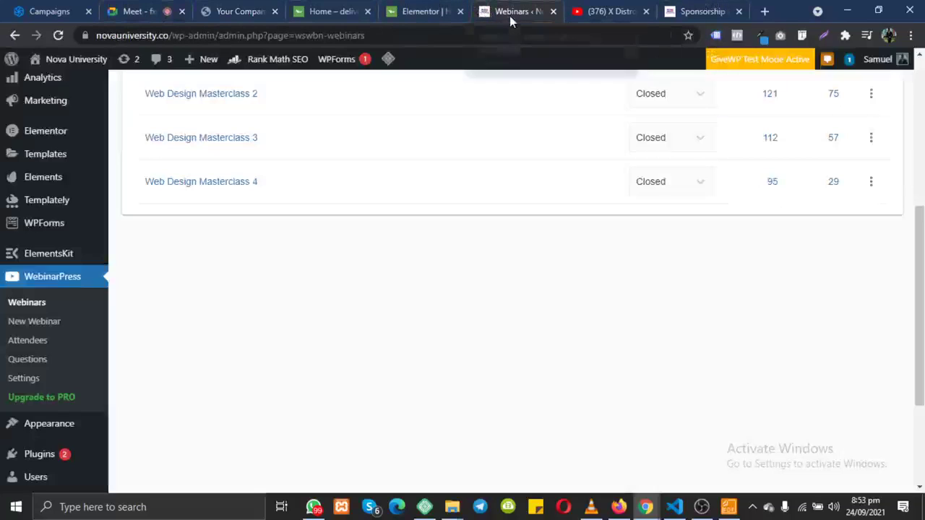
{"action": "scroll", "coordinate": [805, 198], "scroll_direction": "down", "scroll_amount": 3}
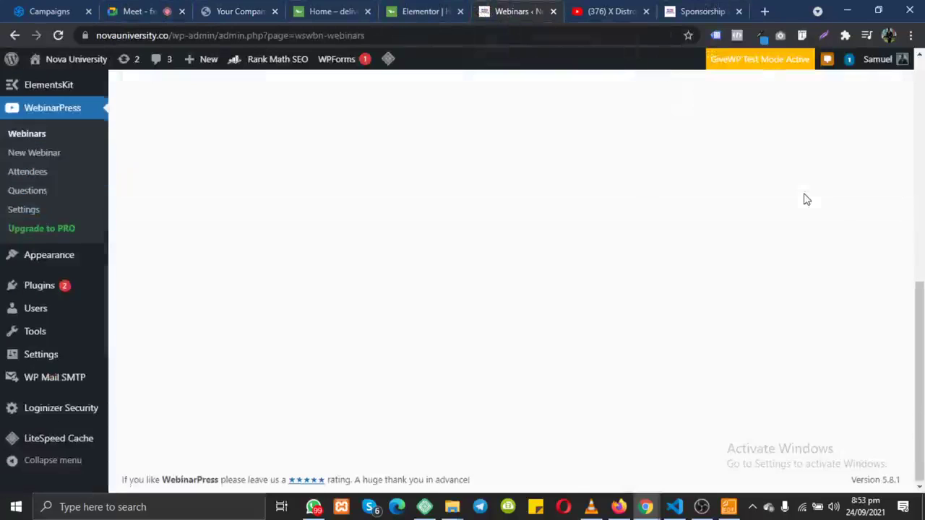
{"action": "scroll", "coordinate": [805, 198], "scroll_direction": "up", "scroll_amount": 3}
{"action": "scroll", "coordinate": [852, 184], "scroll_direction": "down", "scroll_amount": 1}
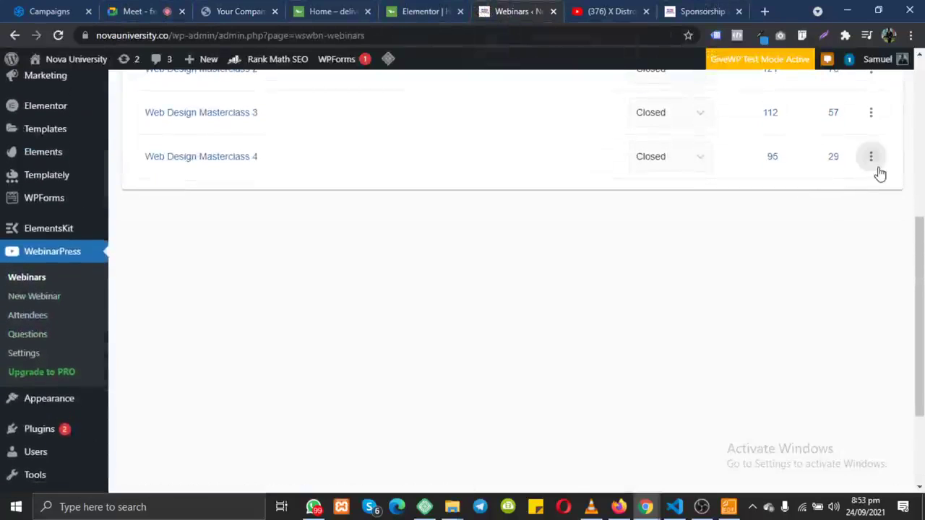
{"action": "left_click", "coordinate": [875, 170]}
Step: Enter the finished Web Design Masterclass 4 room, then switch to the X Distro background video on YouTube
{"action": "left_click", "coordinate": [814, 257]}
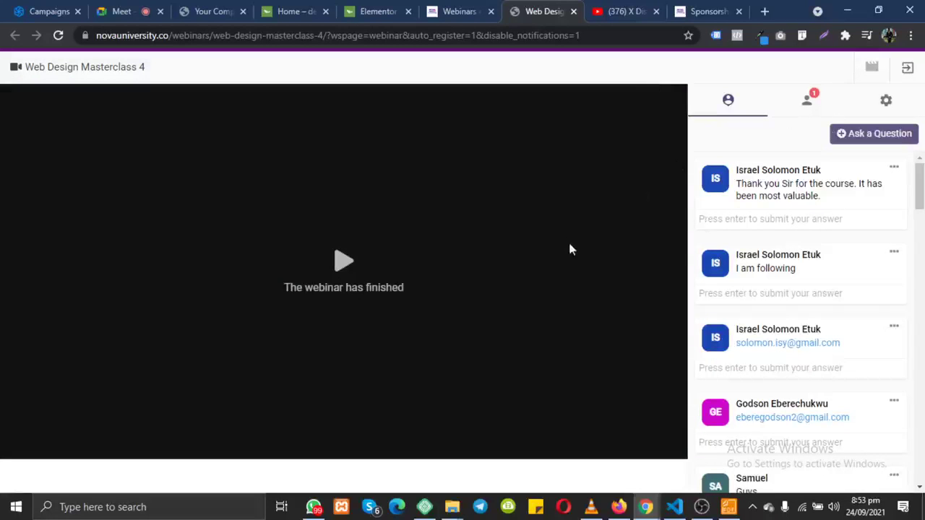
{"action": "left_click", "coordinate": [615, 11]}
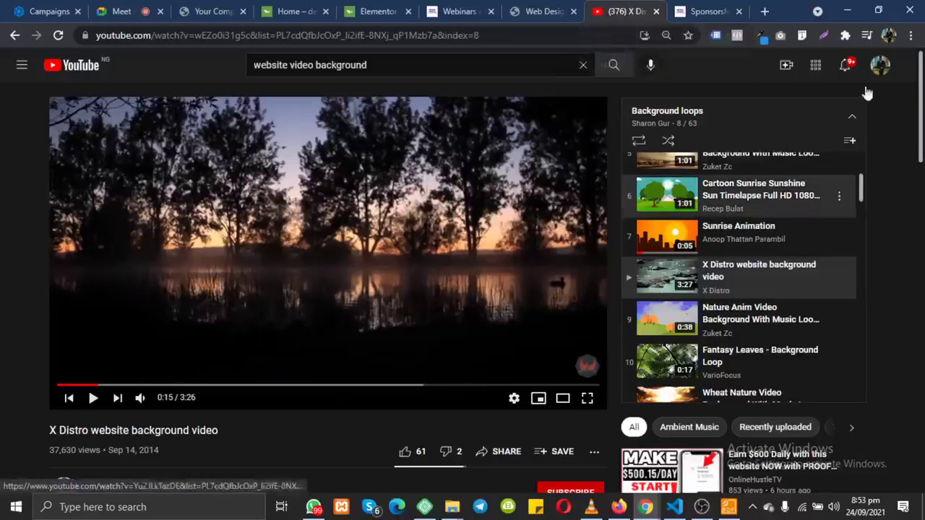
Step: Open YouTube Studio's Live Control Room via Create > Go live, then return to the WebinarPress webinar list
{"action": "left_click", "coordinate": [785, 67]}
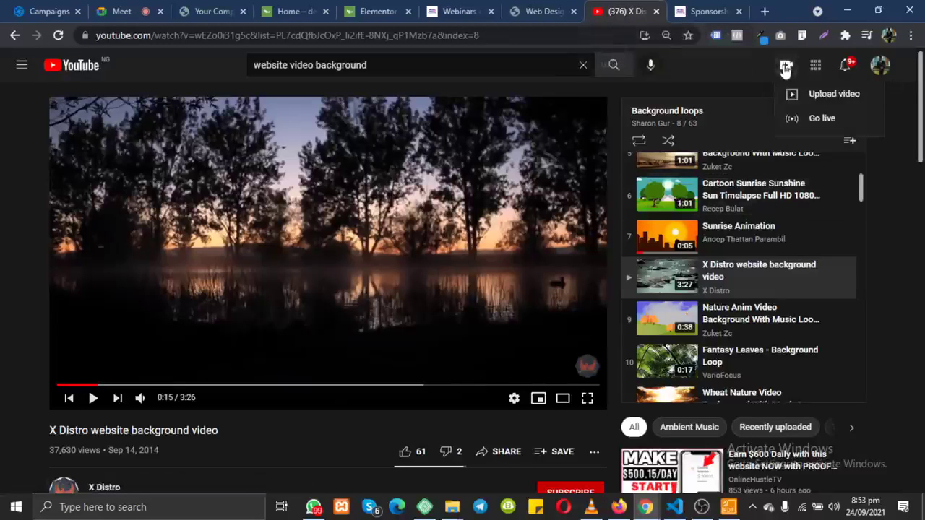
{"action": "left_click", "coordinate": [830, 122]}
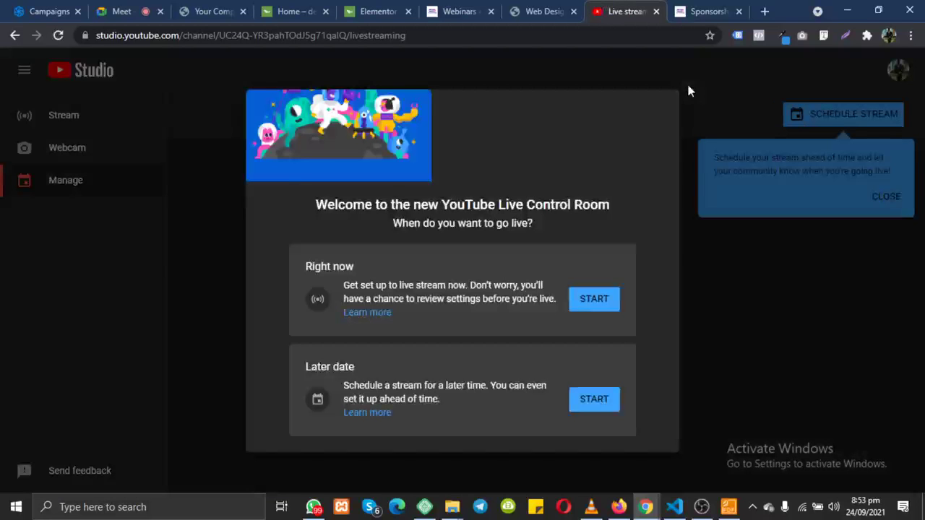
{"action": "left_click", "coordinate": [458, 10]}
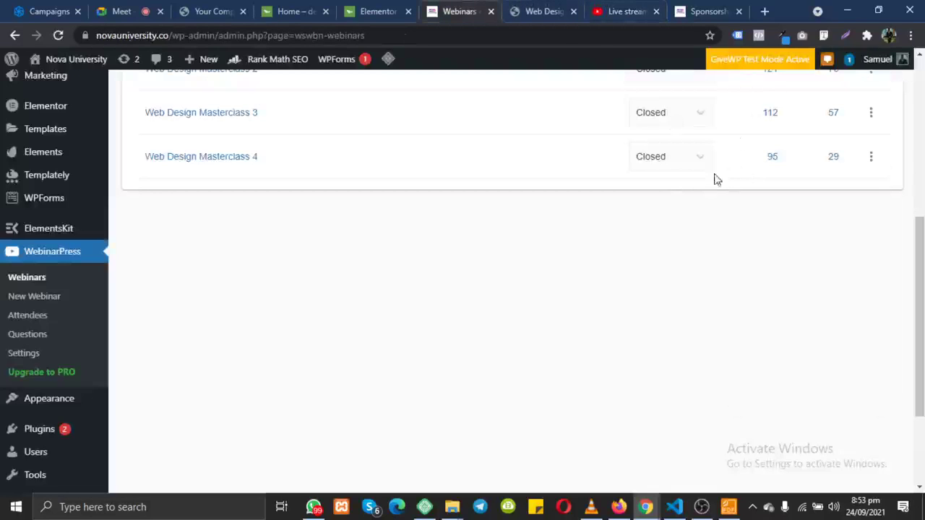
{"action": "left_click", "coordinate": [624, 11]}
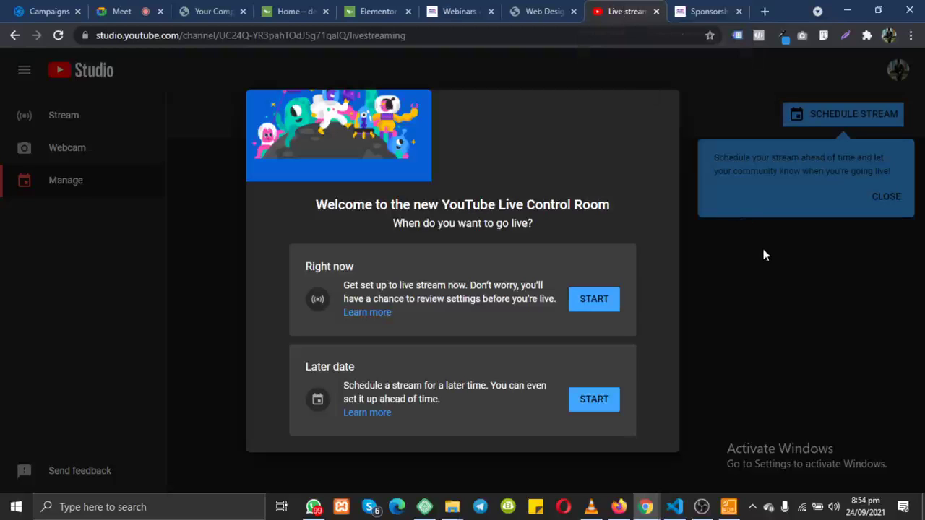
{"action": "left_click", "coordinate": [446, 15]}
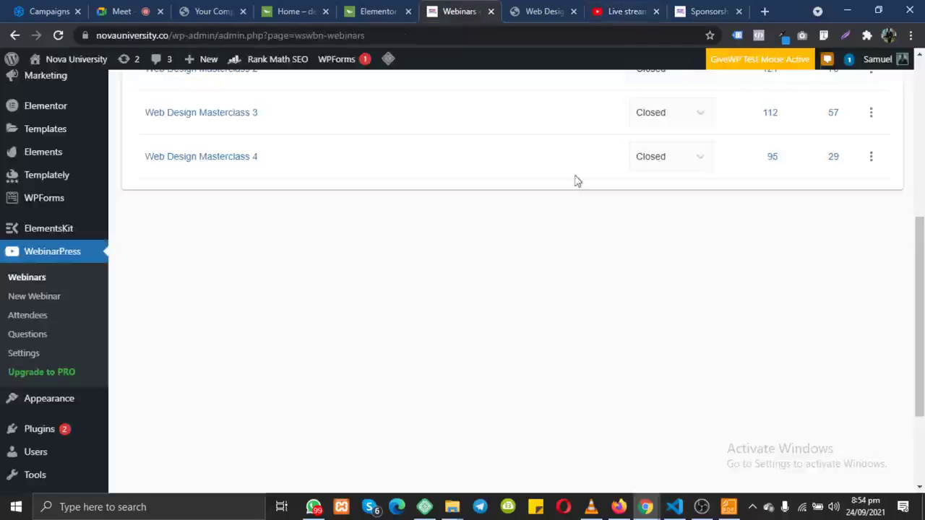
Step: Post the test question 'hththththththth' in the Masterclass 4 room's Q&A, then go back to Meet
{"action": "left_click", "coordinate": [550, 10]}
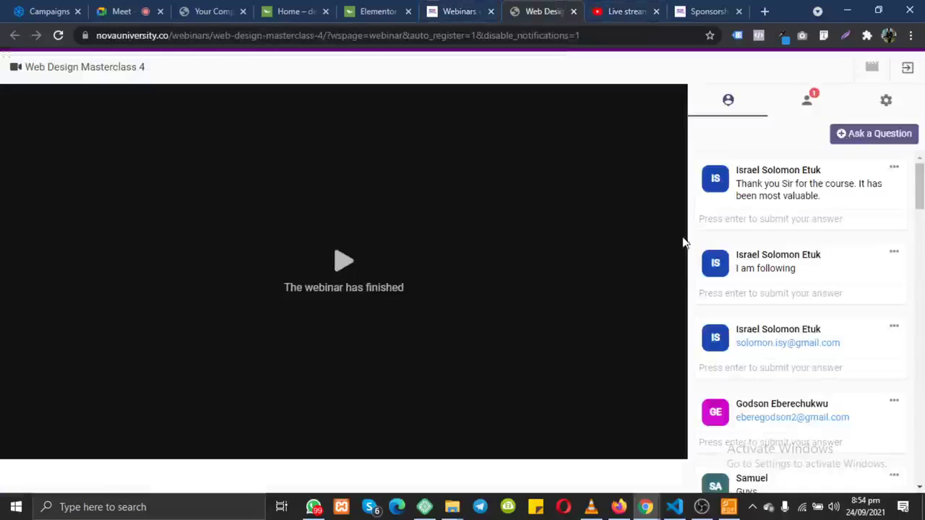
{"action": "scroll", "coordinate": [847, 399], "scroll_direction": "down", "scroll_amount": 15}
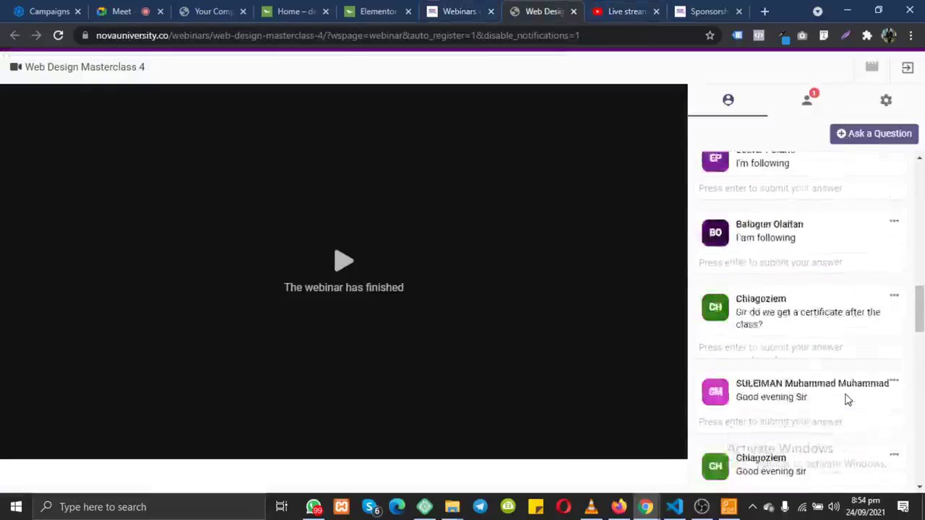
{"action": "scroll", "coordinate": [847, 400], "scroll_direction": "up", "scroll_amount": 10}
{"action": "scroll", "coordinate": [847, 400], "scroll_direction": "down", "scroll_amount": 12}
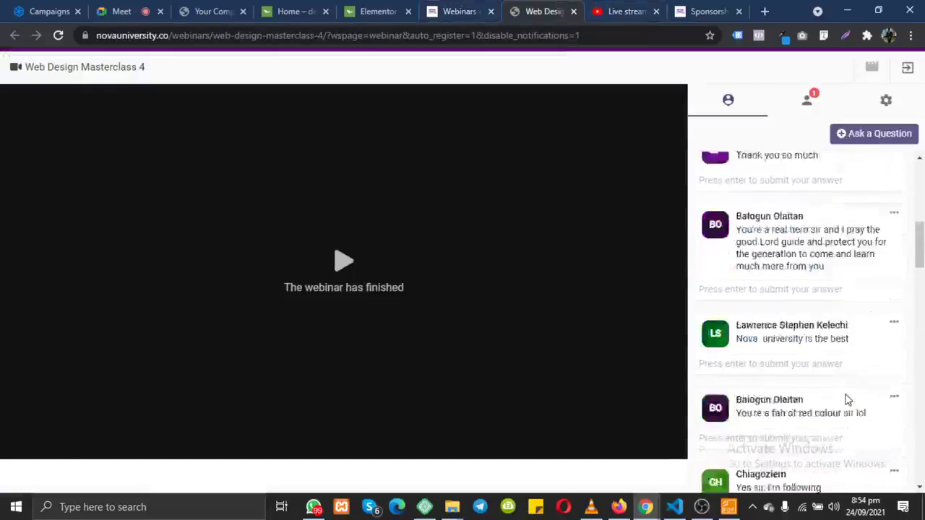
{"action": "scroll", "coordinate": [847, 400], "scroll_direction": "down", "scroll_amount": 5}
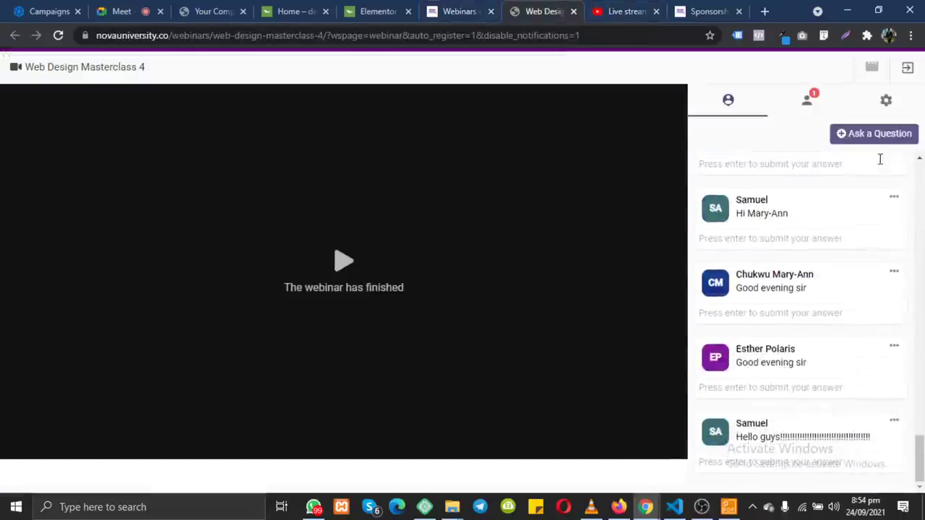
{"action": "left_click", "coordinate": [873, 136]}
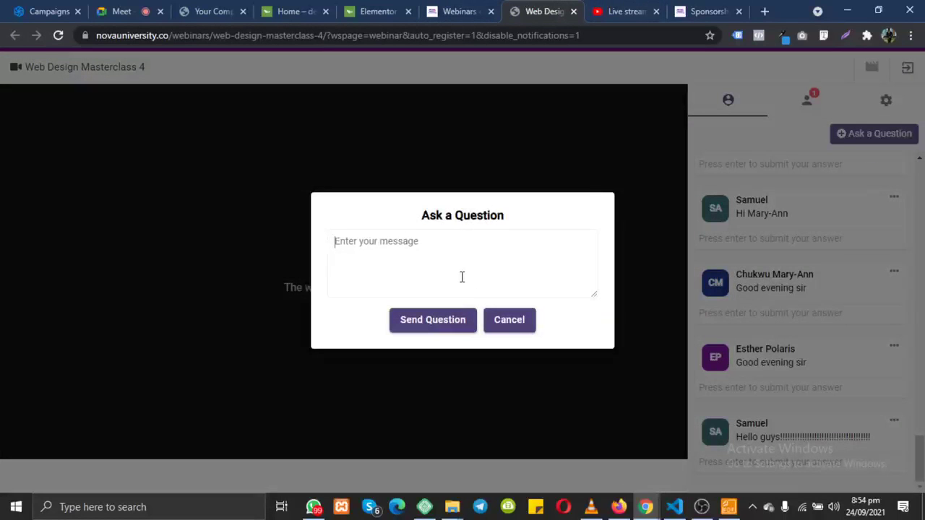
{"action": "type", "text": "hththththththth"}
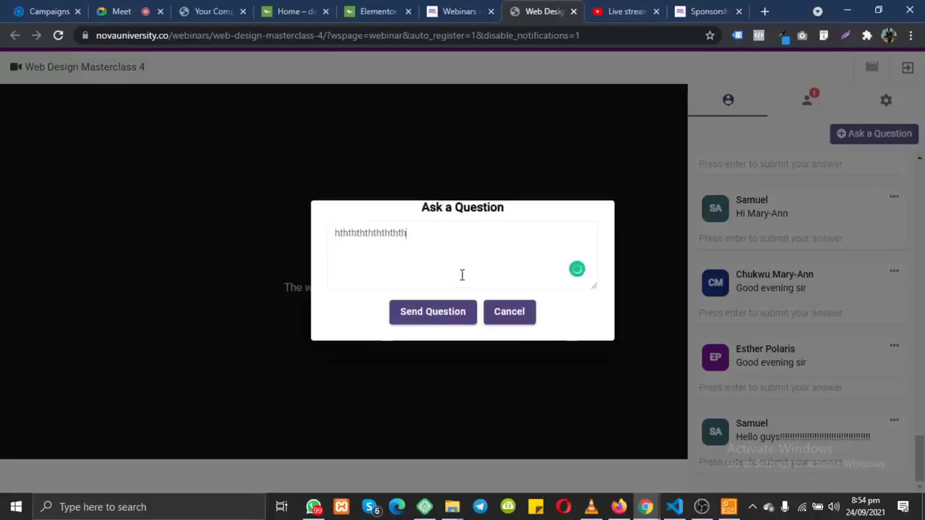
{"action": "left_click", "coordinate": [446, 318]}
{"action": "scroll", "coordinate": [842, 221], "scroll_direction": "up", "scroll_amount": 3}
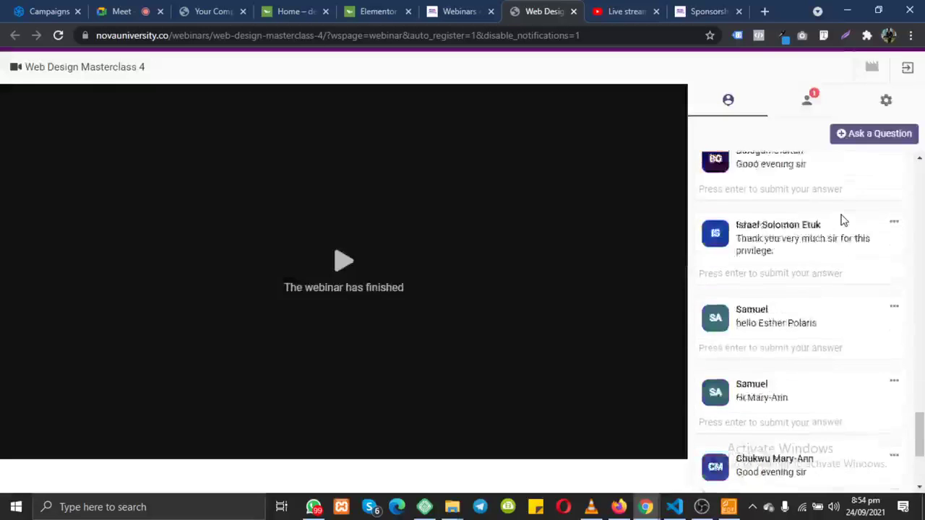
{"action": "scroll", "coordinate": [842, 220], "scroll_direction": "up", "scroll_amount": 10}
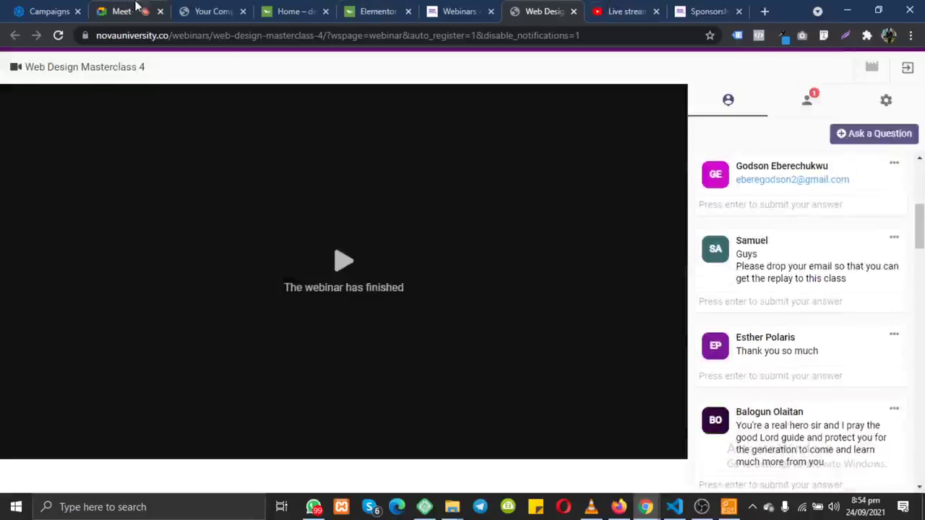
{"action": "left_click", "coordinate": [130, 10]}
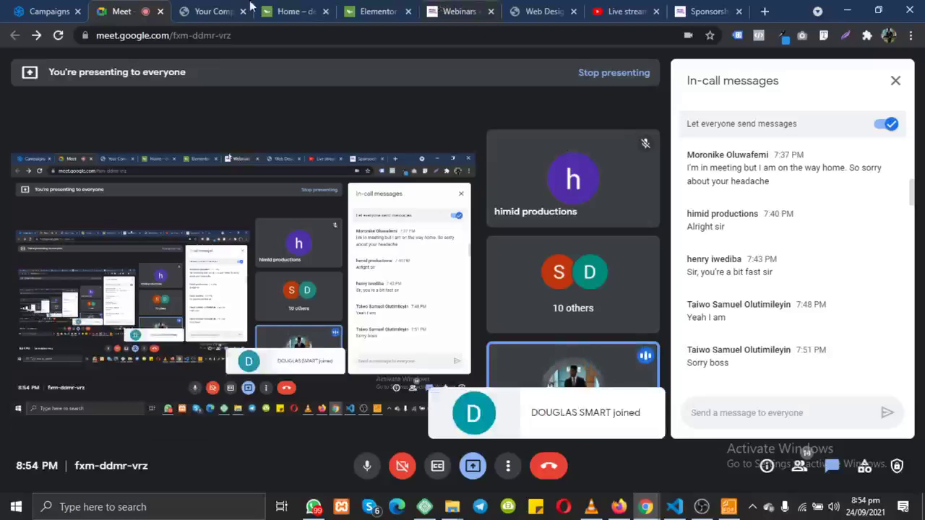
Step: Open the Web Design Masterclass 4 registration page from the webinar list's actions menu
{"action": "left_click", "coordinate": [213, 11]}
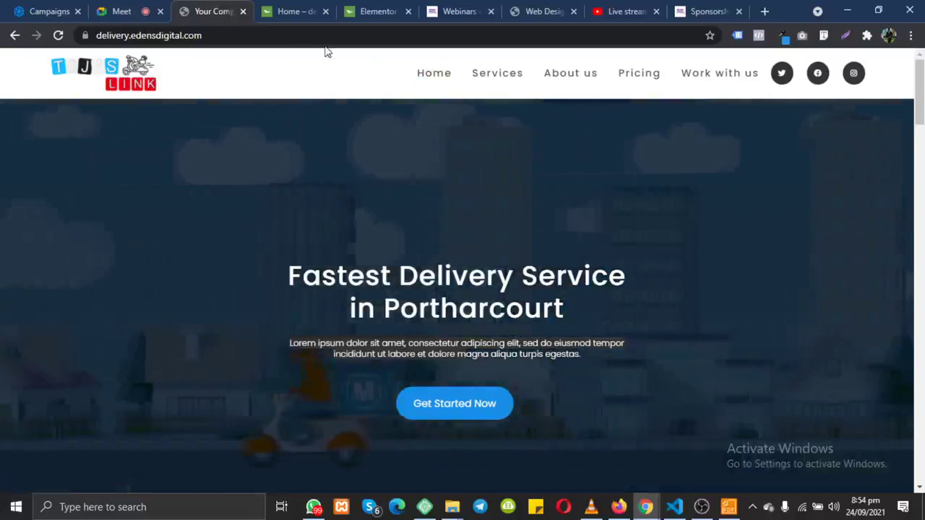
{"action": "left_click", "coordinate": [462, 9]}
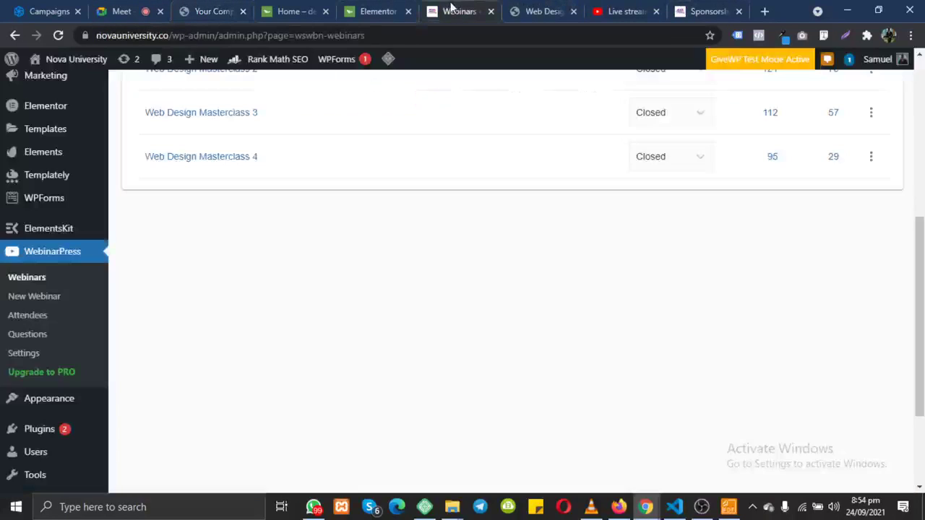
{"action": "left_click", "coordinate": [873, 162]}
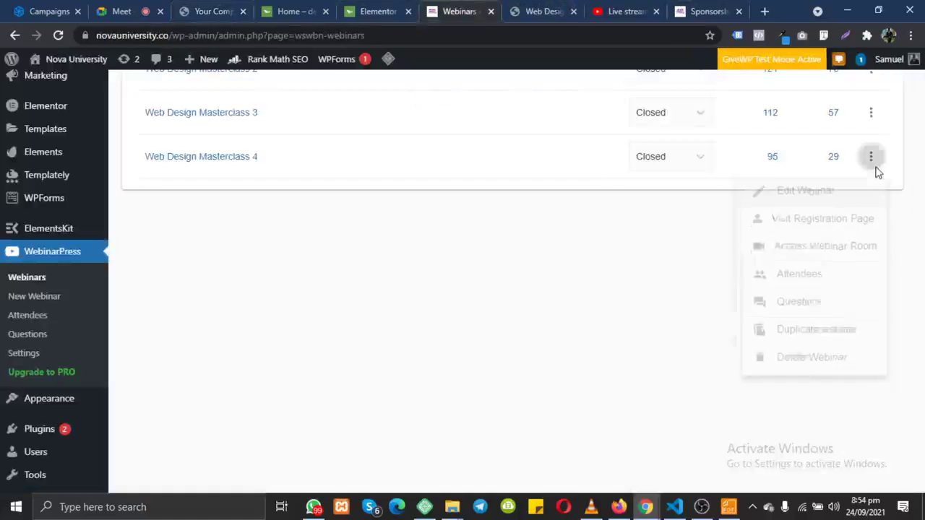
{"action": "left_click", "coordinate": [822, 230]}
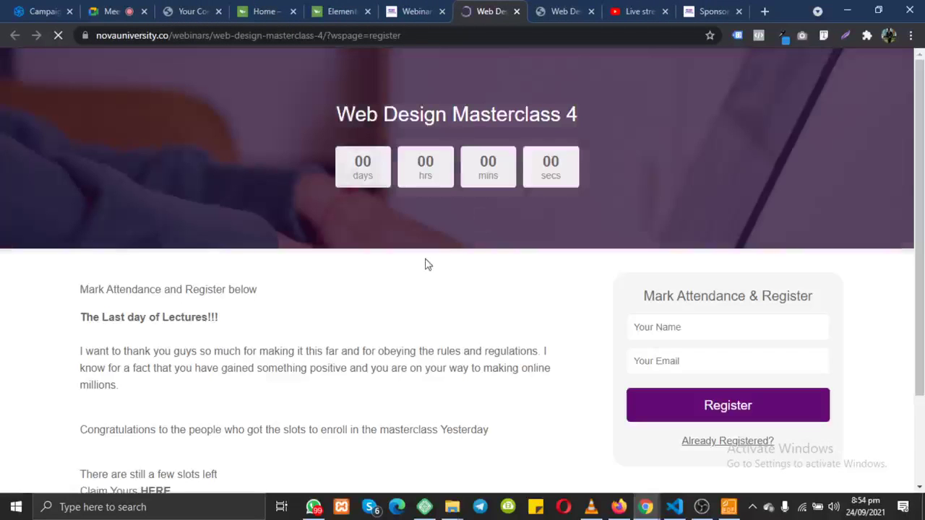
Step: Autofill the attendee's name and e-mail and submit the attendance registration
{"action": "scroll", "coordinate": [426, 262], "scroll_direction": "down", "scroll_amount": 2}
{"action": "scroll", "coordinate": [425, 262], "scroll_direction": "up", "scroll_amount": 2}
{"action": "scroll", "coordinate": [426, 263], "scroll_direction": "up", "scroll_amount": 1}
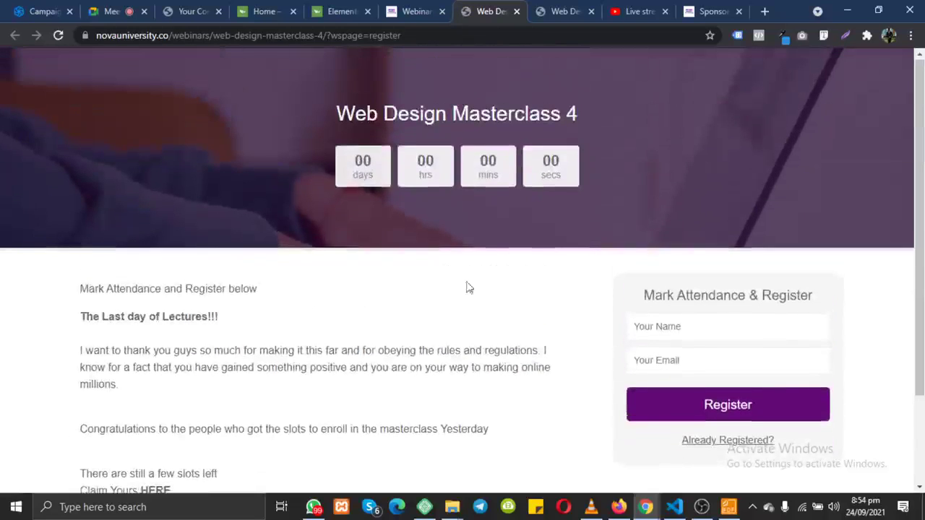
{"action": "left_click", "coordinate": [695, 330]}
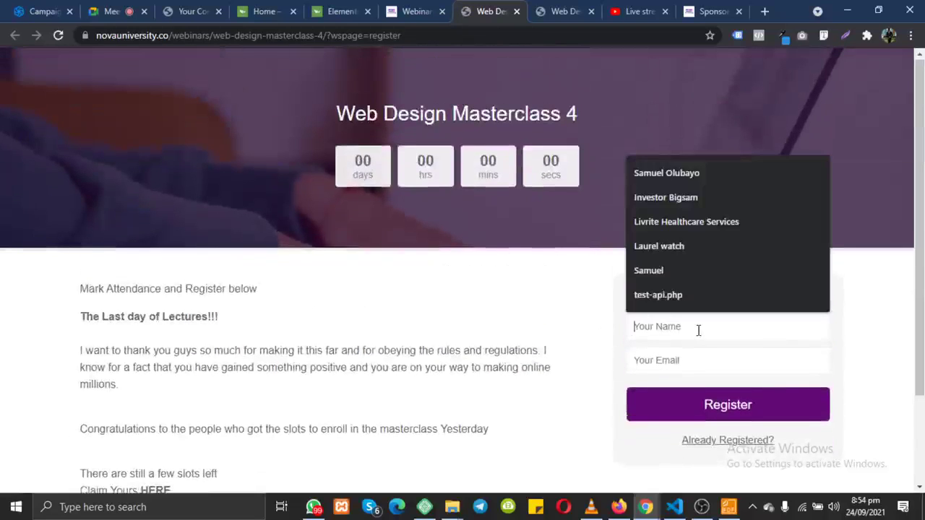
{"action": "left_click", "coordinate": [648, 270]}
{"action": "left_click", "coordinate": [691, 364]}
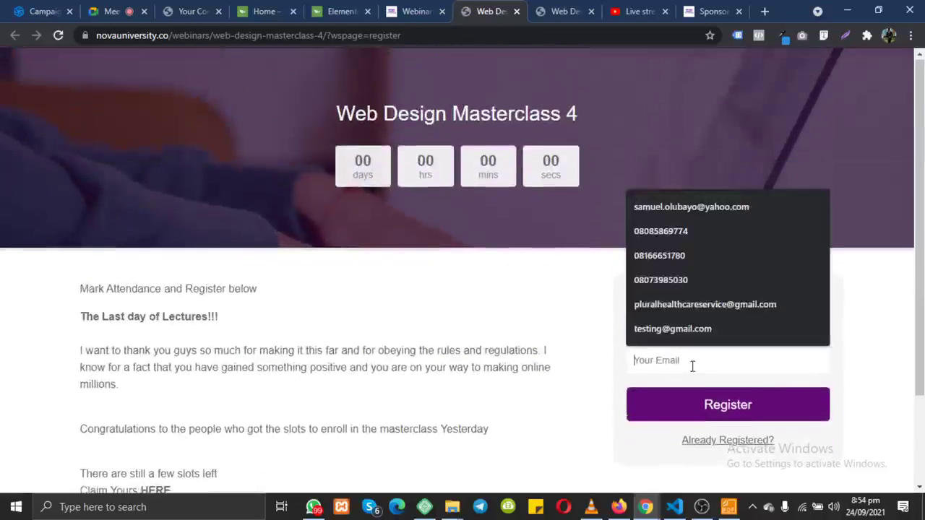
{"action": "left_click", "coordinate": [664, 329]}
{"action": "left_click", "coordinate": [713, 406]}
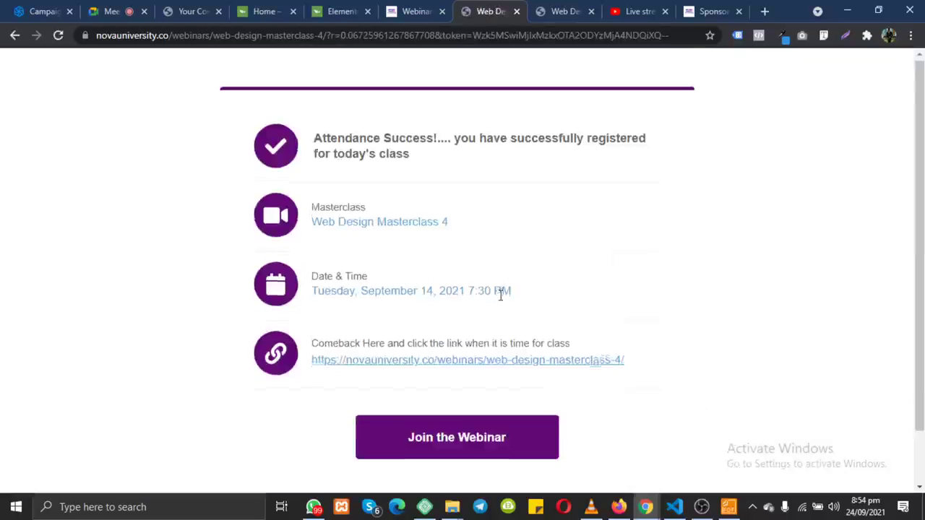
Step: Scroll the attendance confirmation page and briefly select the come-back link text
{"action": "scroll", "coordinate": [501, 294], "scroll_direction": "down", "scroll_amount": 1}
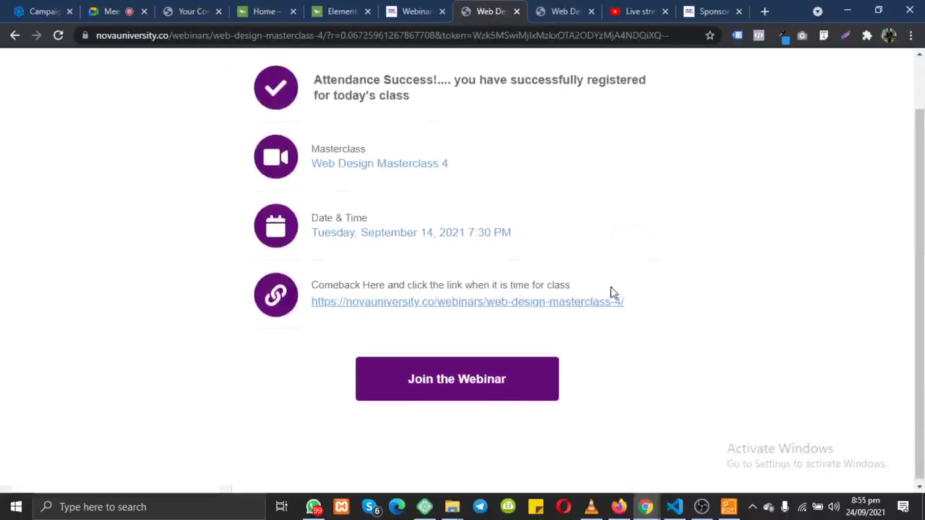
{"action": "left_click_drag", "start_coordinate": [633, 309], "coordinate": [397, 319]}
{"action": "left_click", "coordinate": [407, 342]}
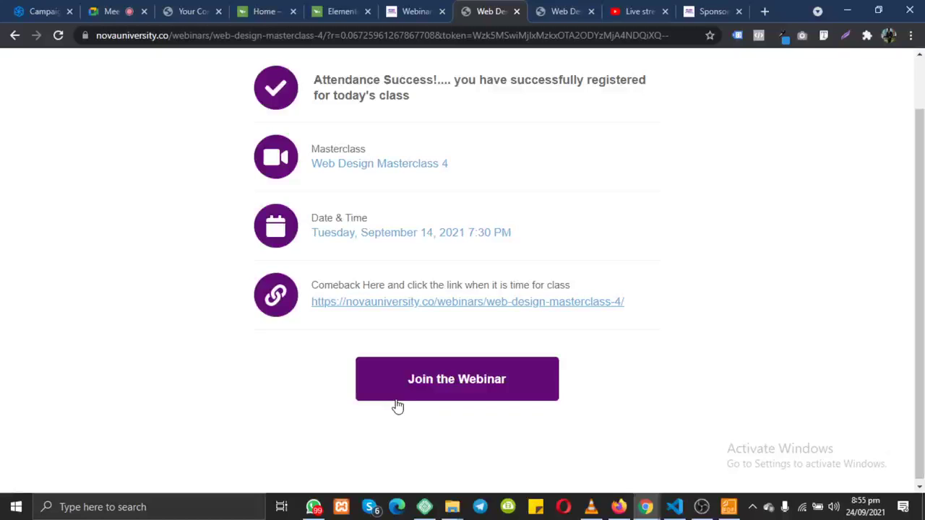
Step: Close the attendance success, masterclass room, YouTube Studio and sponsorship tabs, returning to Google Meet
{"action": "left_click", "coordinate": [517, 11]}
{"action": "left_click", "coordinate": [517, 12]}
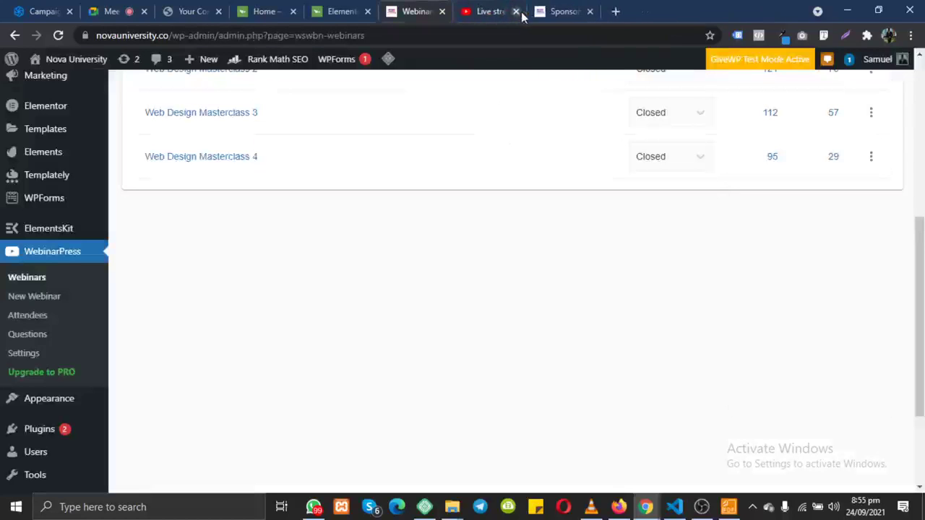
{"action": "left_click", "coordinate": [523, 16]}
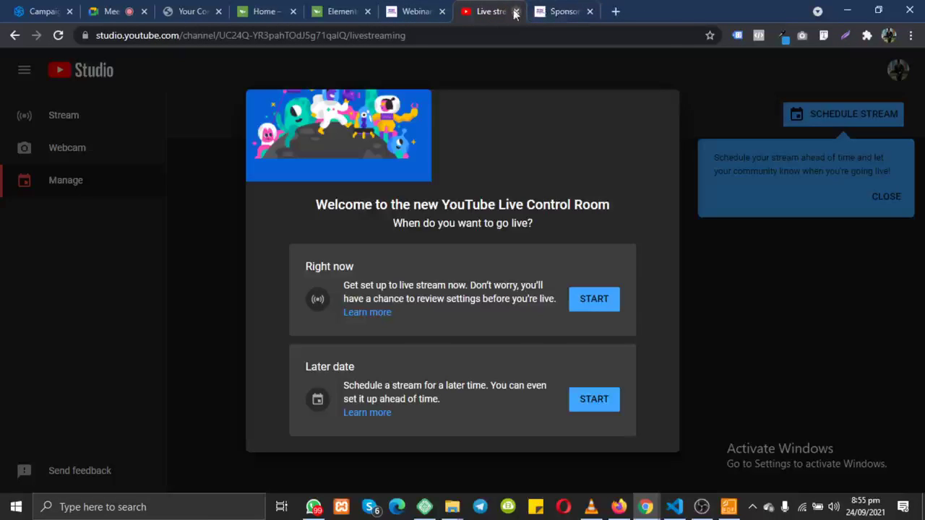
{"action": "left_click", "coordinate": [516, 11]}
{"action": "left_click", "coordinate": [536, 12]}
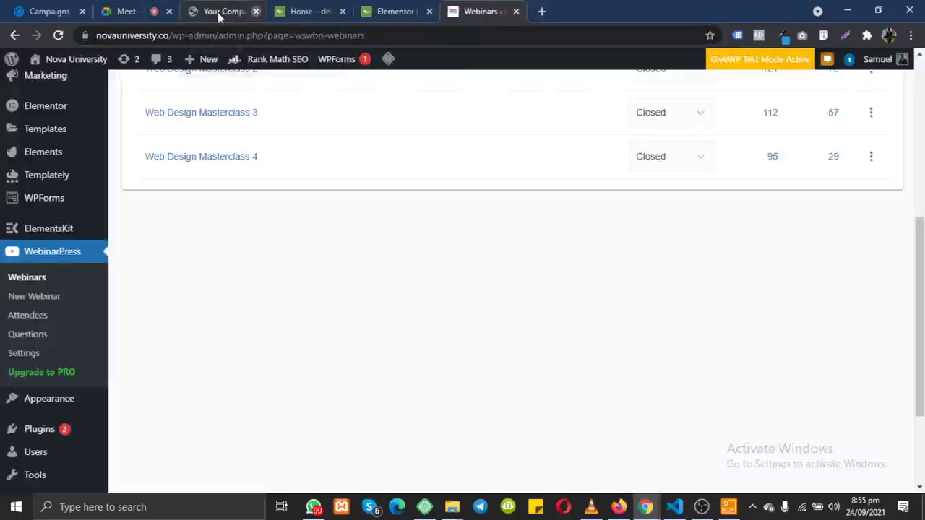
{"action": "left_click", "coordinate": [142, 11]}
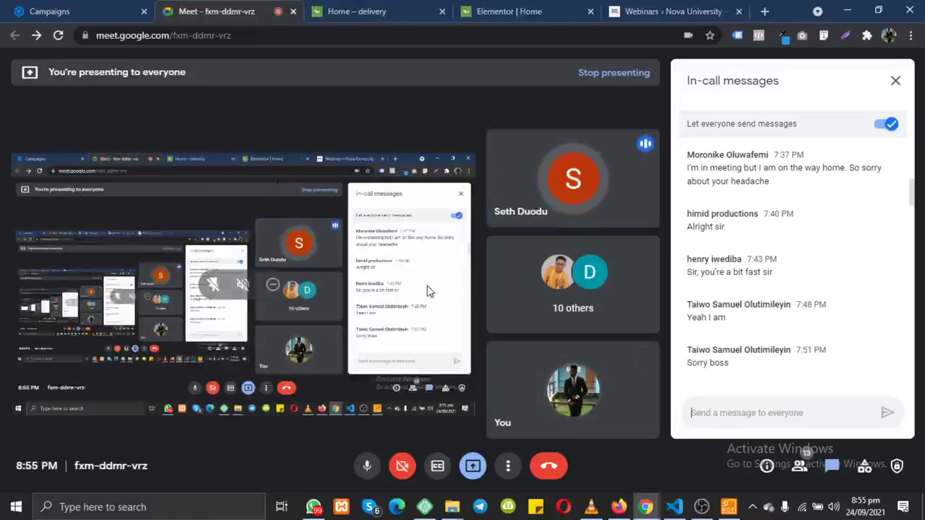